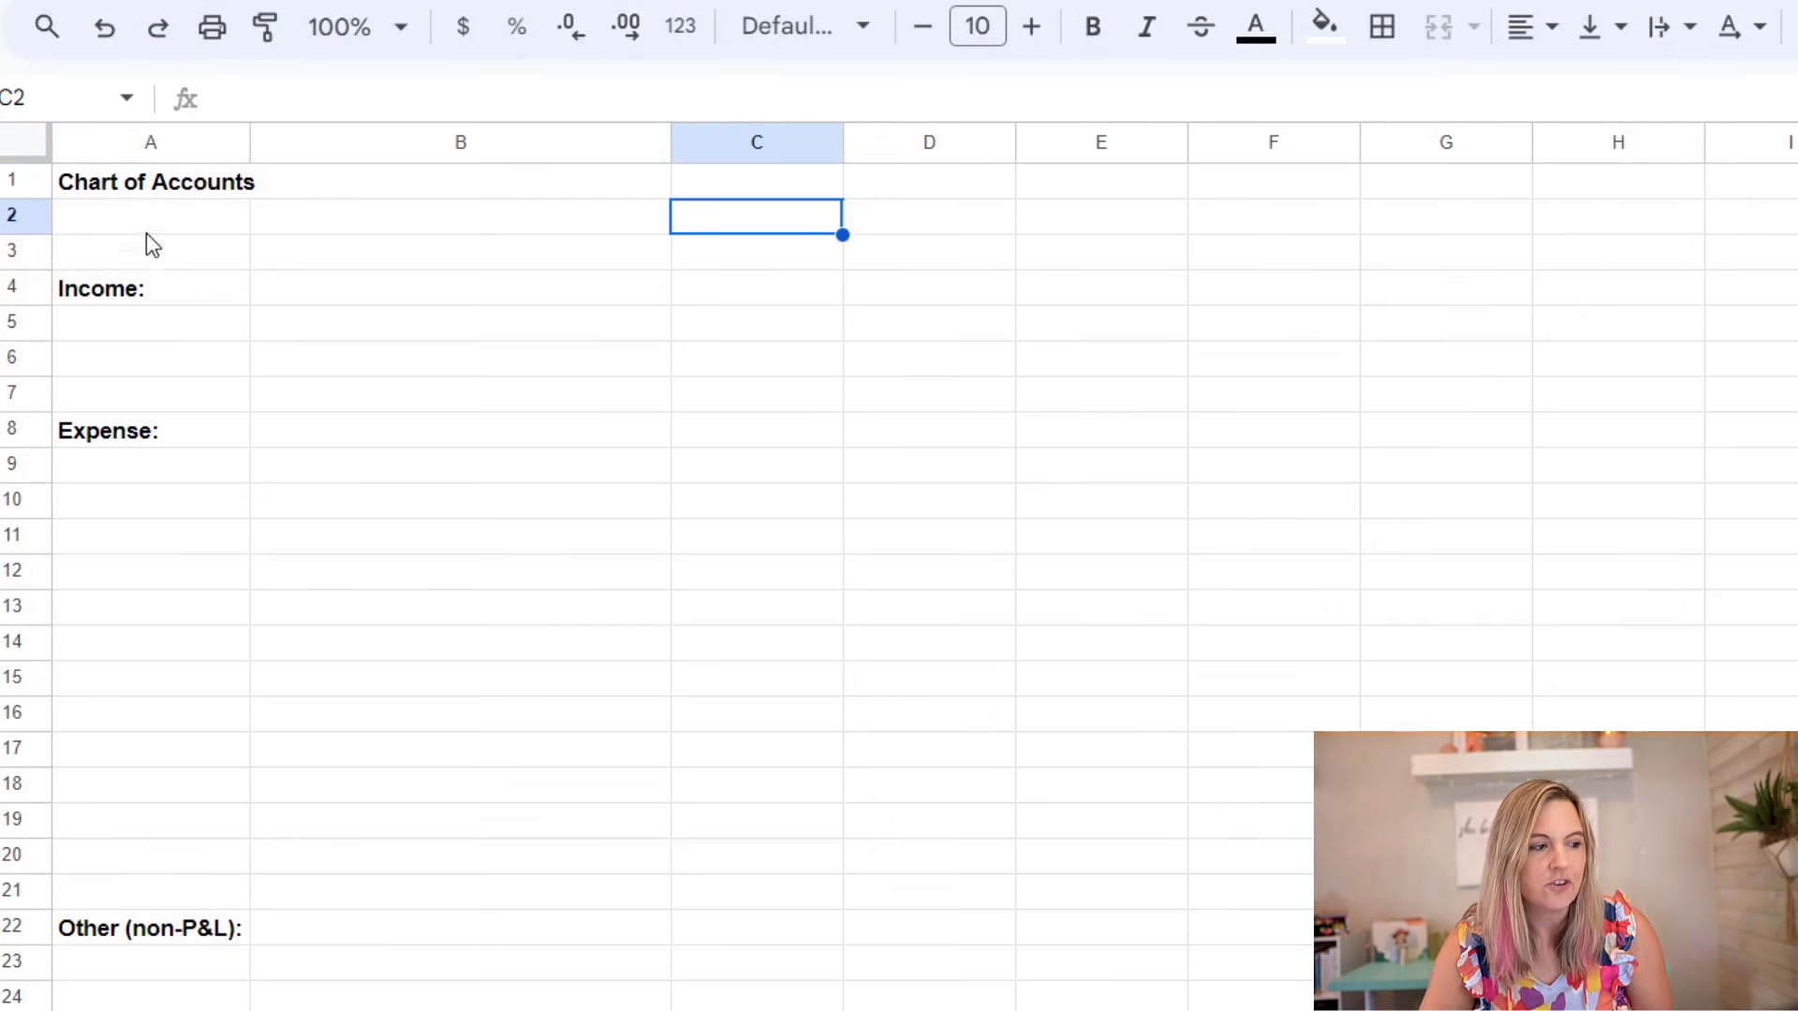
Step: Review the Income, Expense and Other (non-P&L) section headings in the Chart of Accounts sheet
{"action": "left_click", "coordinate": [160, 290]}
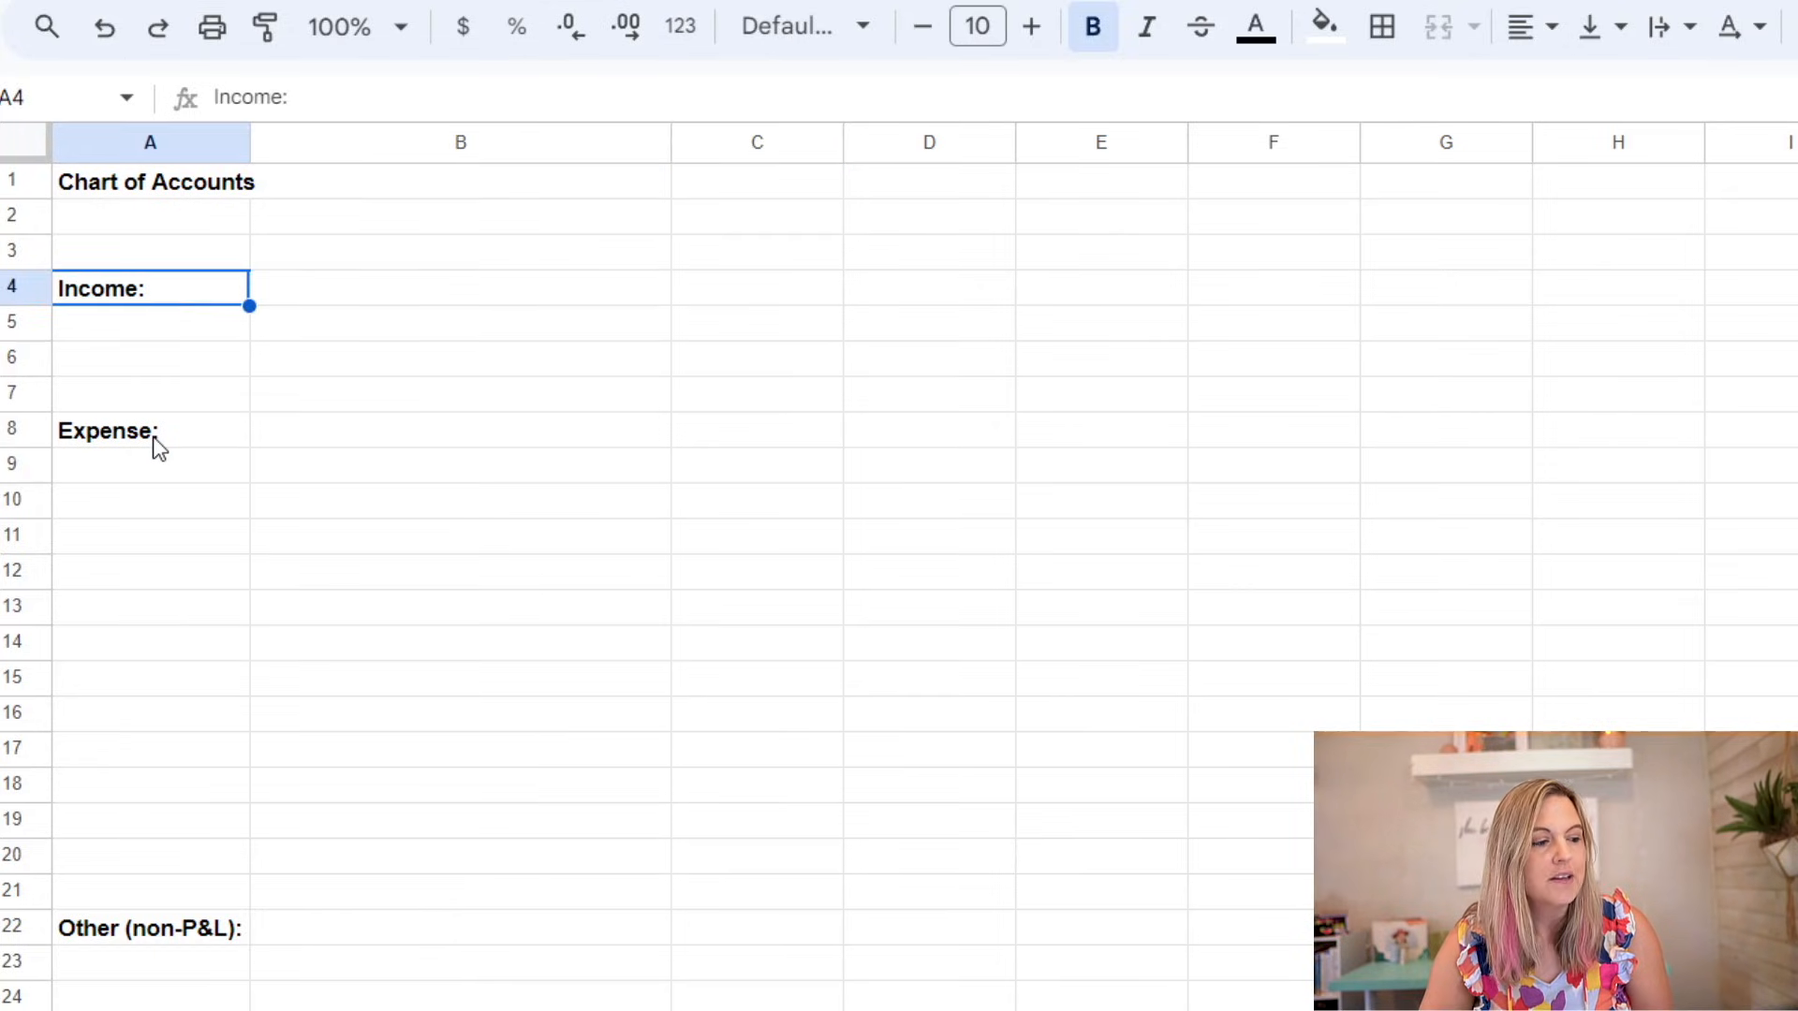
{"action": "left_click", "coordinate": [157, 446]}
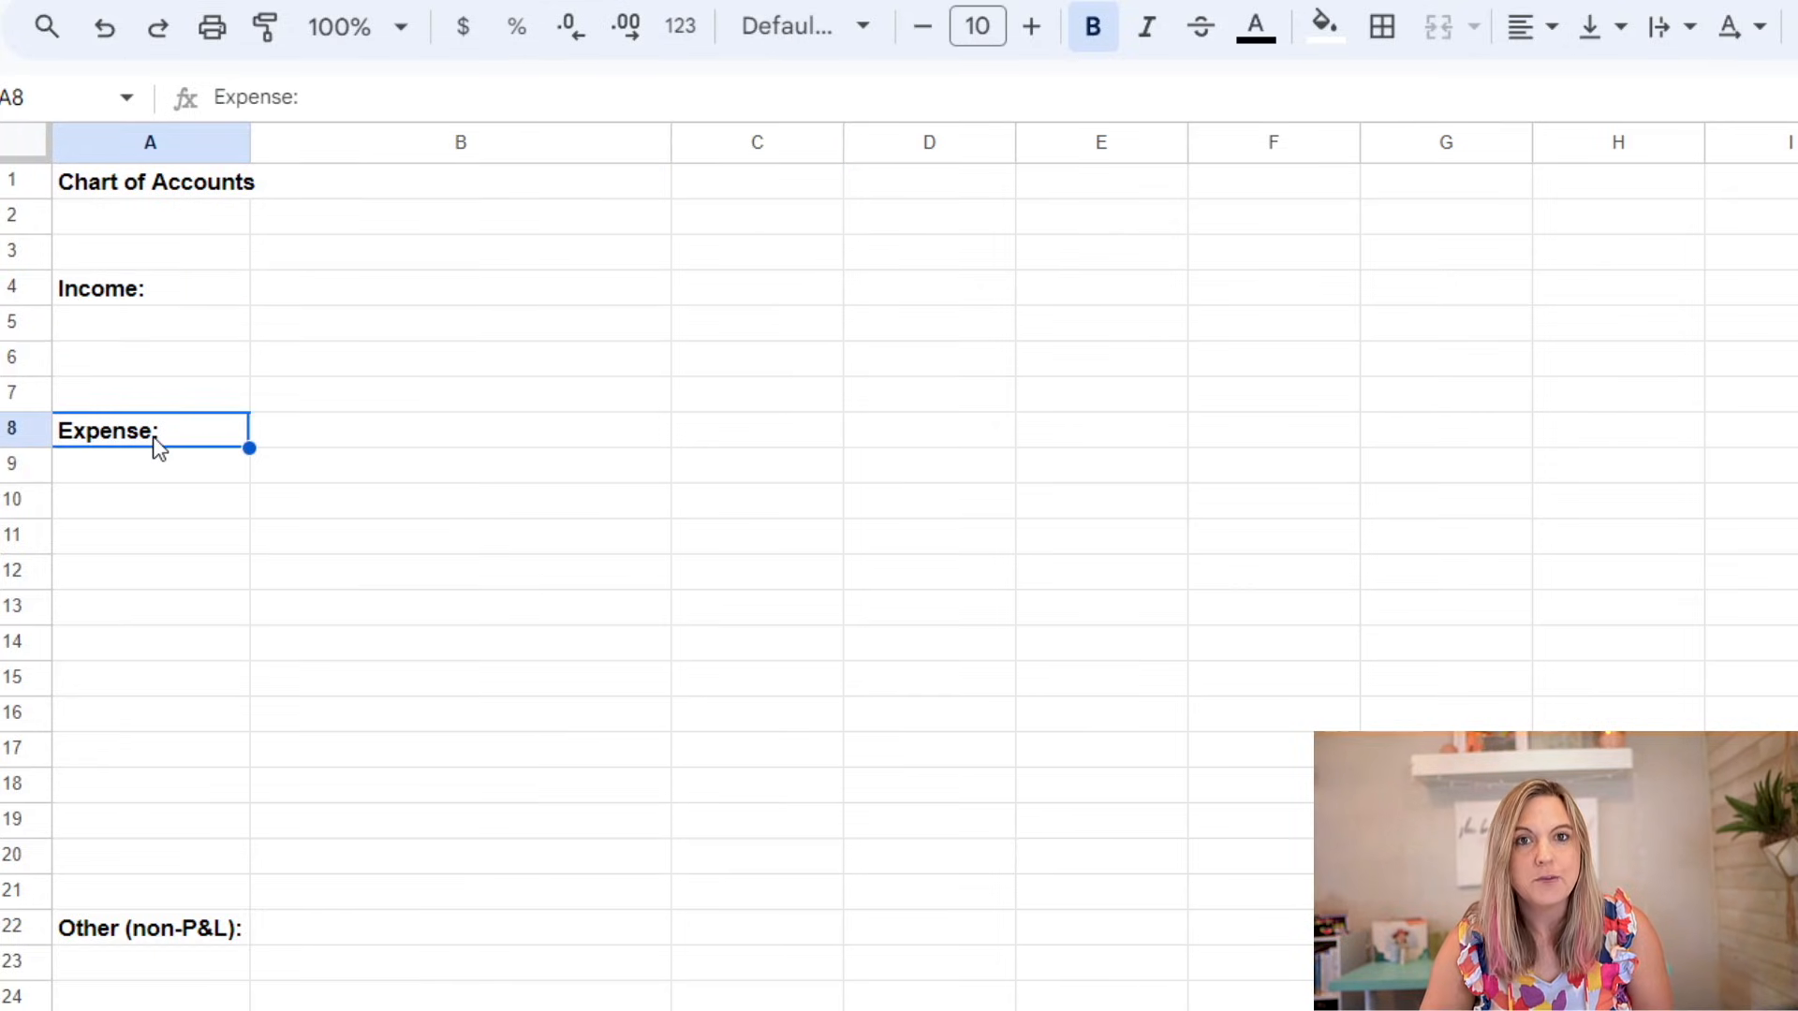
{"action": "left_click", "coordinate": [193, 936]}
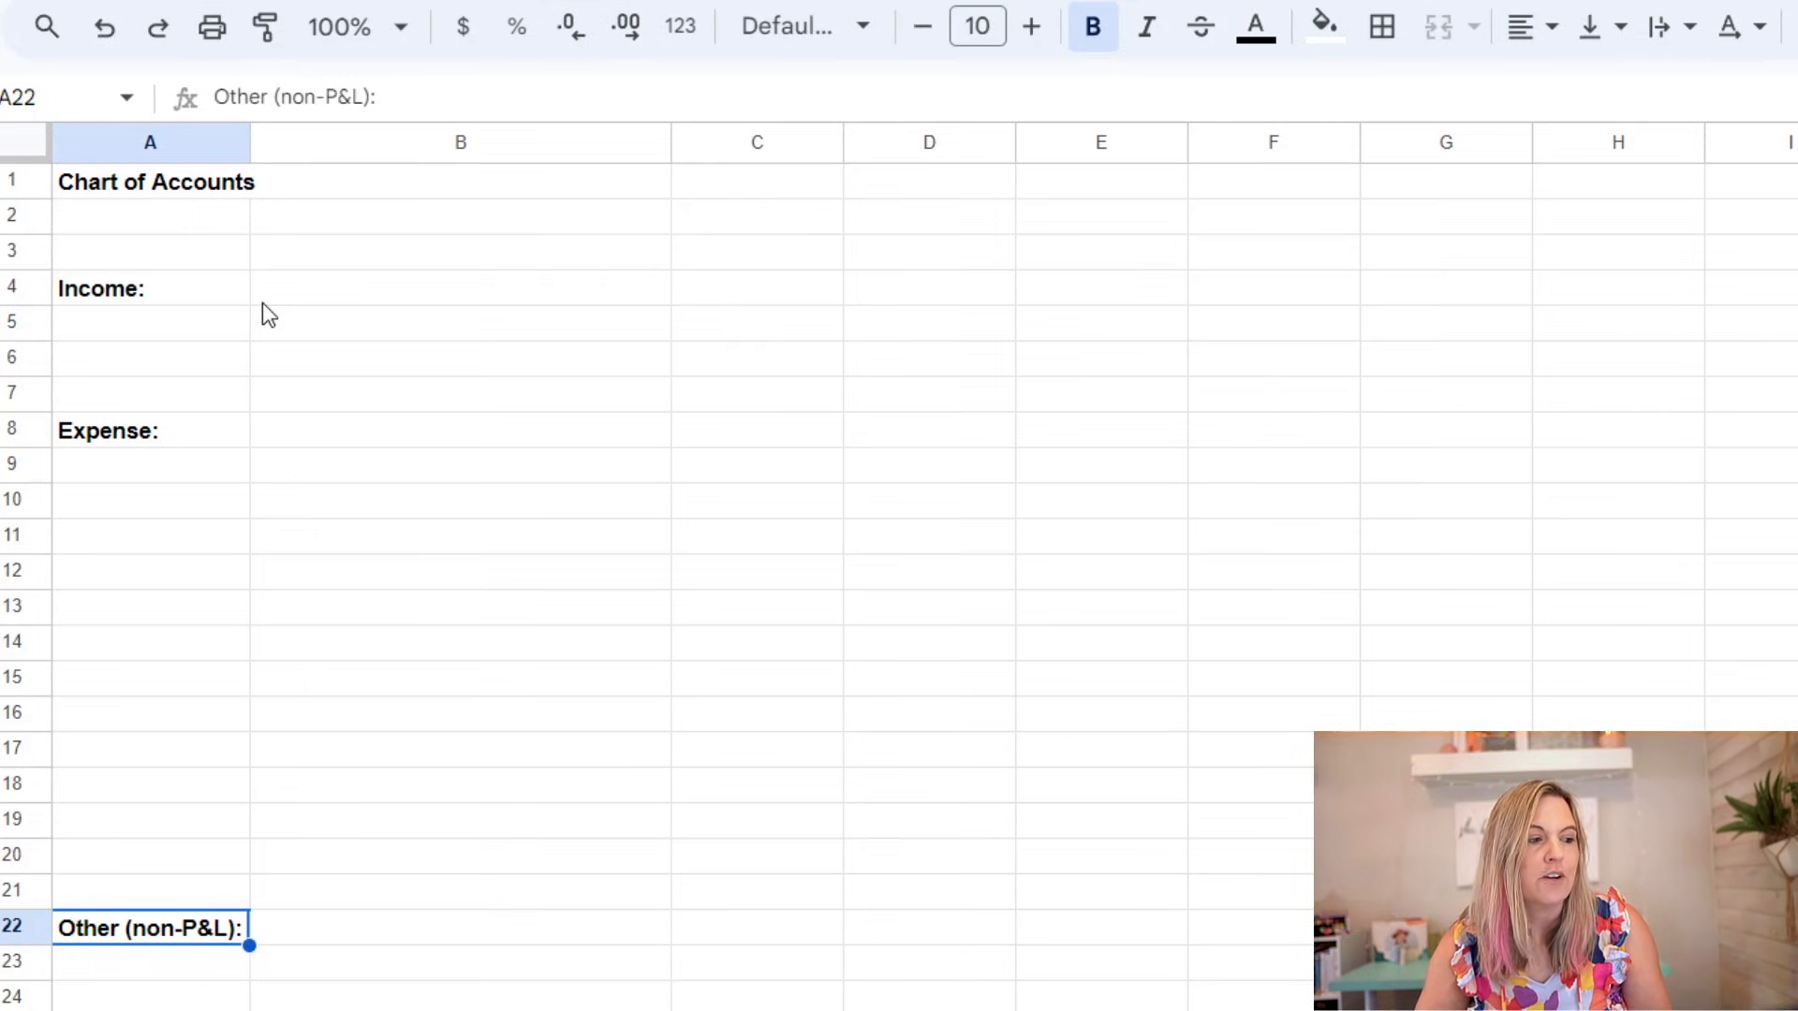
{"action": "left_click", "coordinate": [263, 302]}
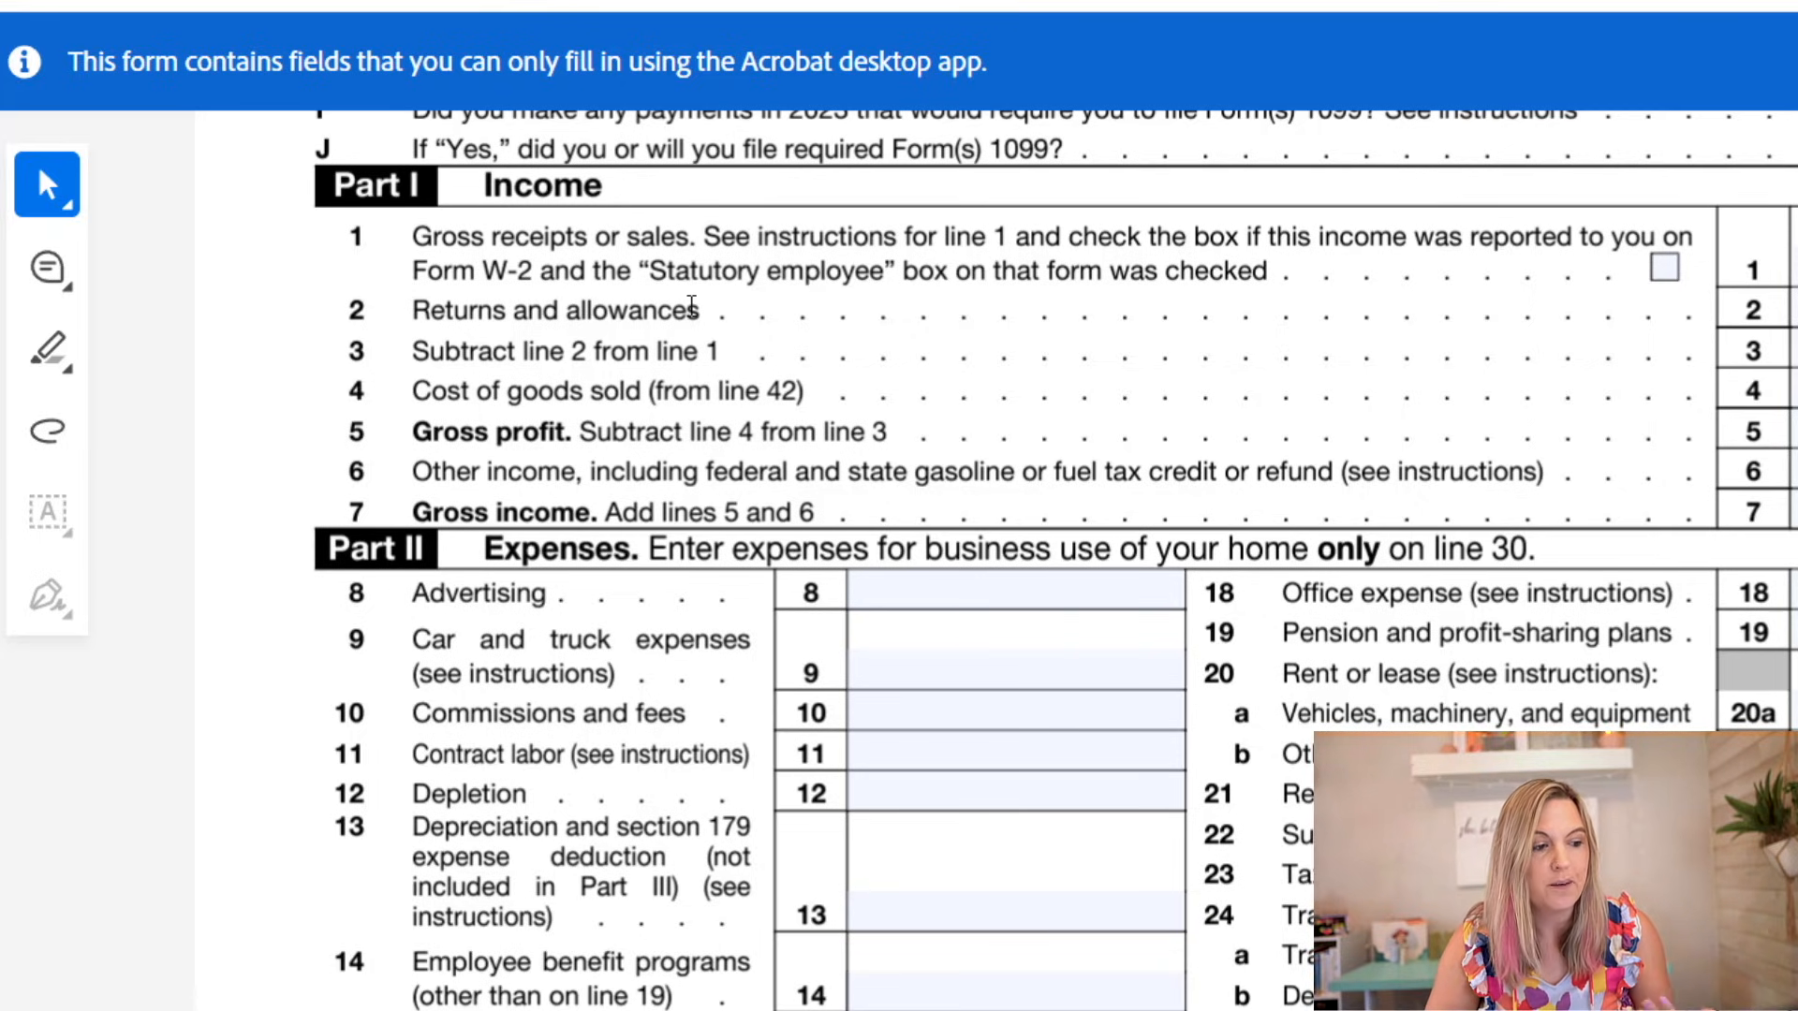
Step: In the tax form PDF in Acrobat, examine the cost of goods sold and other income lines in Part I, Income
{"action": "left_click_drag", "start_coordinate": [418, 390], "coordinate": [806, 390]}
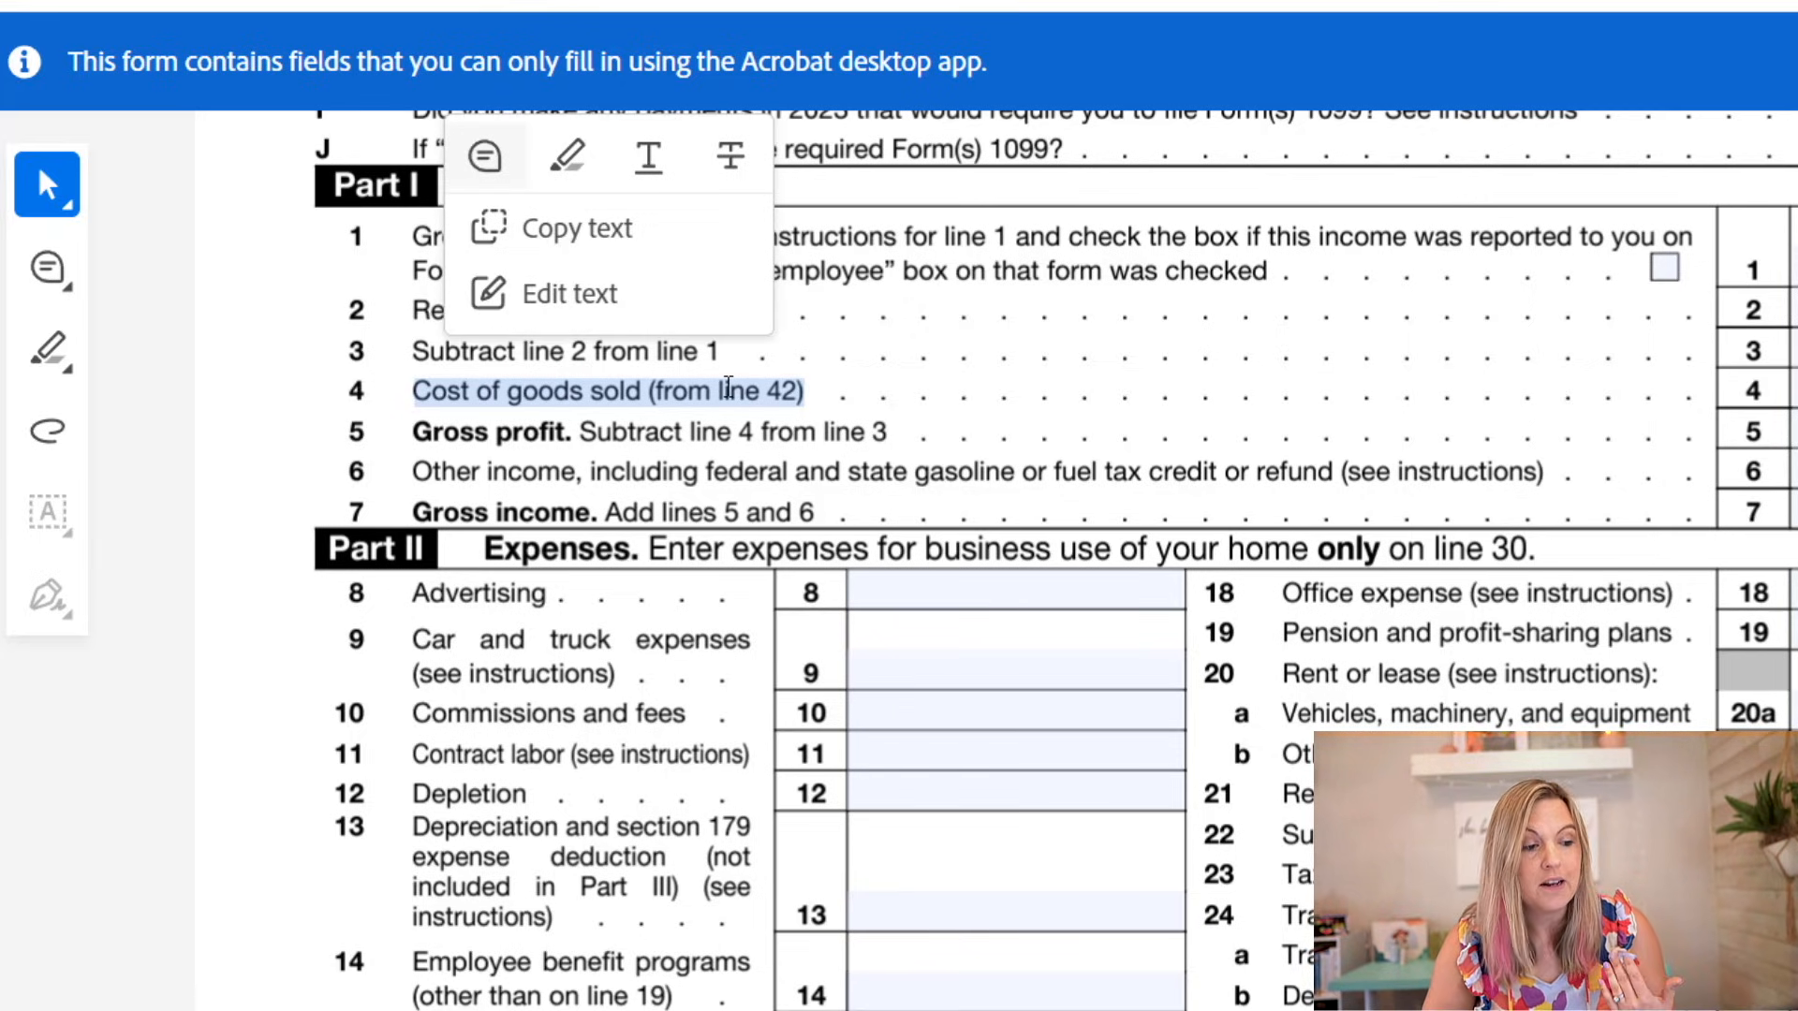
{"action": "left_click", "coordinate": [486, 392]}
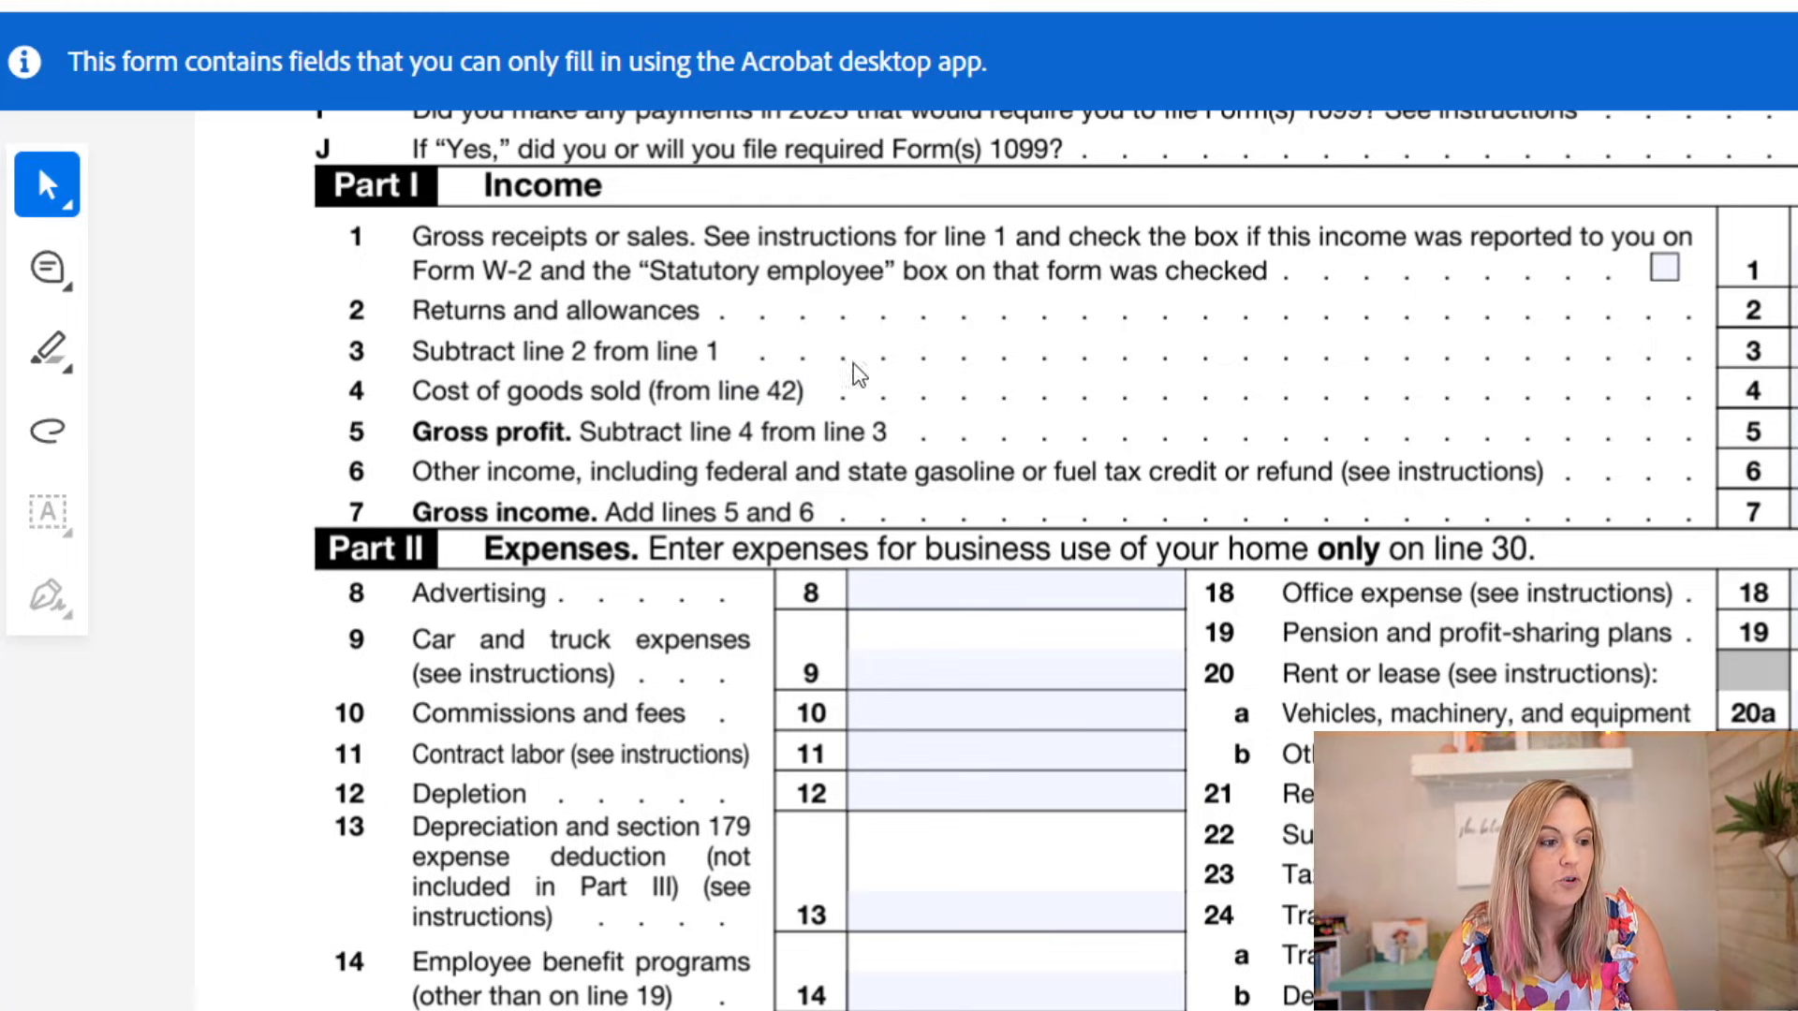
{"action": "left_click_drag", "start_coordinate": [415, 479], "coordinate": [1547, 480]}
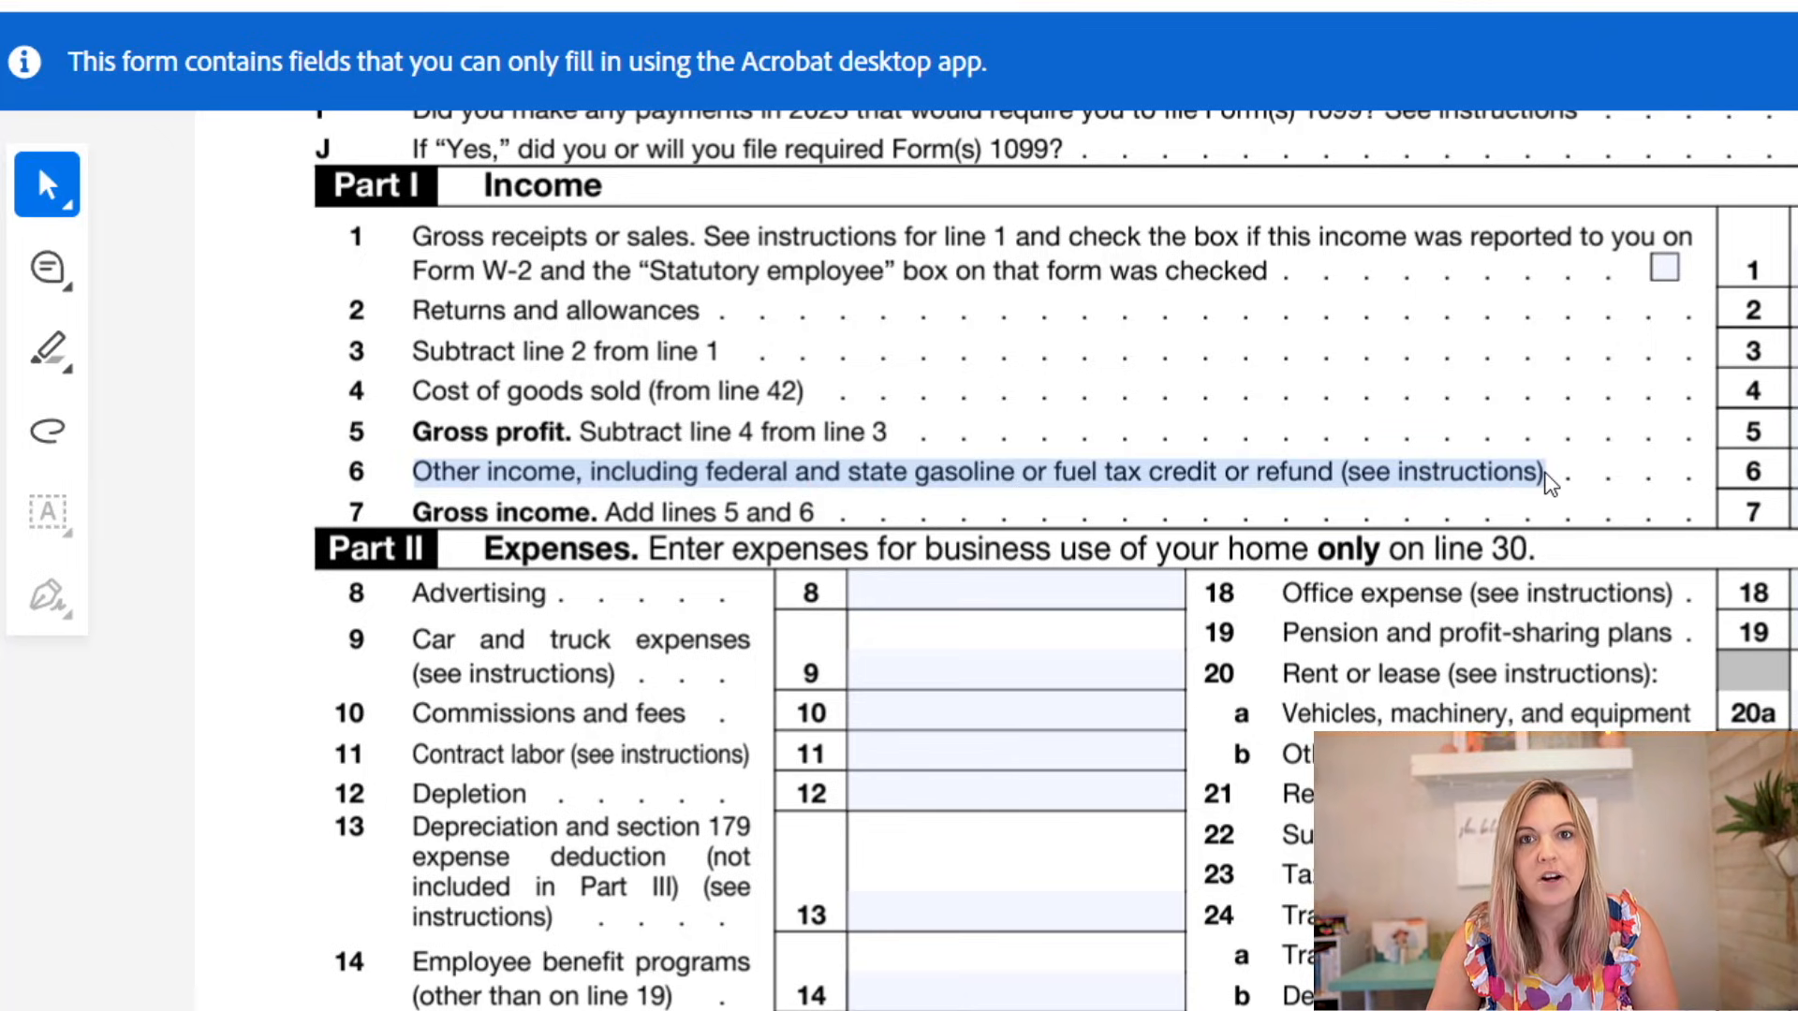
{"action": "left_click", "coordinate": [1297, 479]}
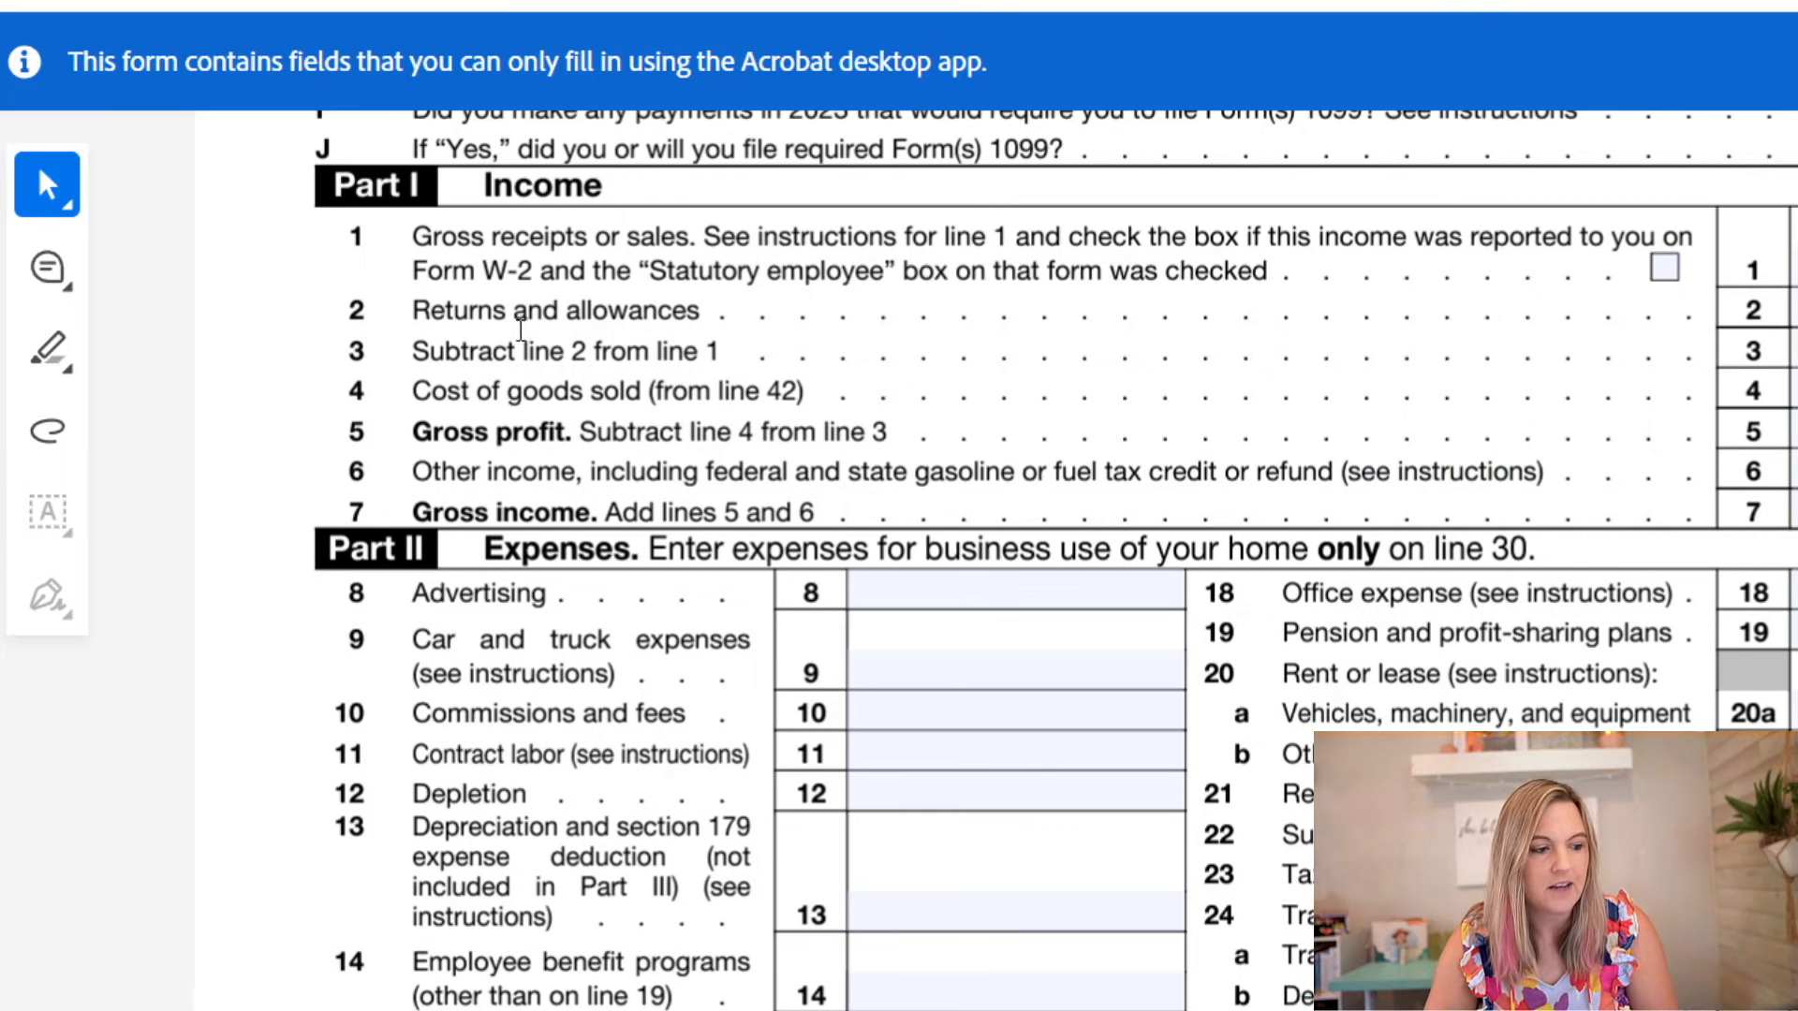
Step: Examine the Part II expense categories on the form, including Advertising and Office expense
{"action": "scroll", "coordinate": [738, 622], "scroll_direction": "down", "scroll_amount": 3}
{"action": "scroll", "coordinate": [738, 622], "scroll_direction": "down", "scroll_amount": 3}
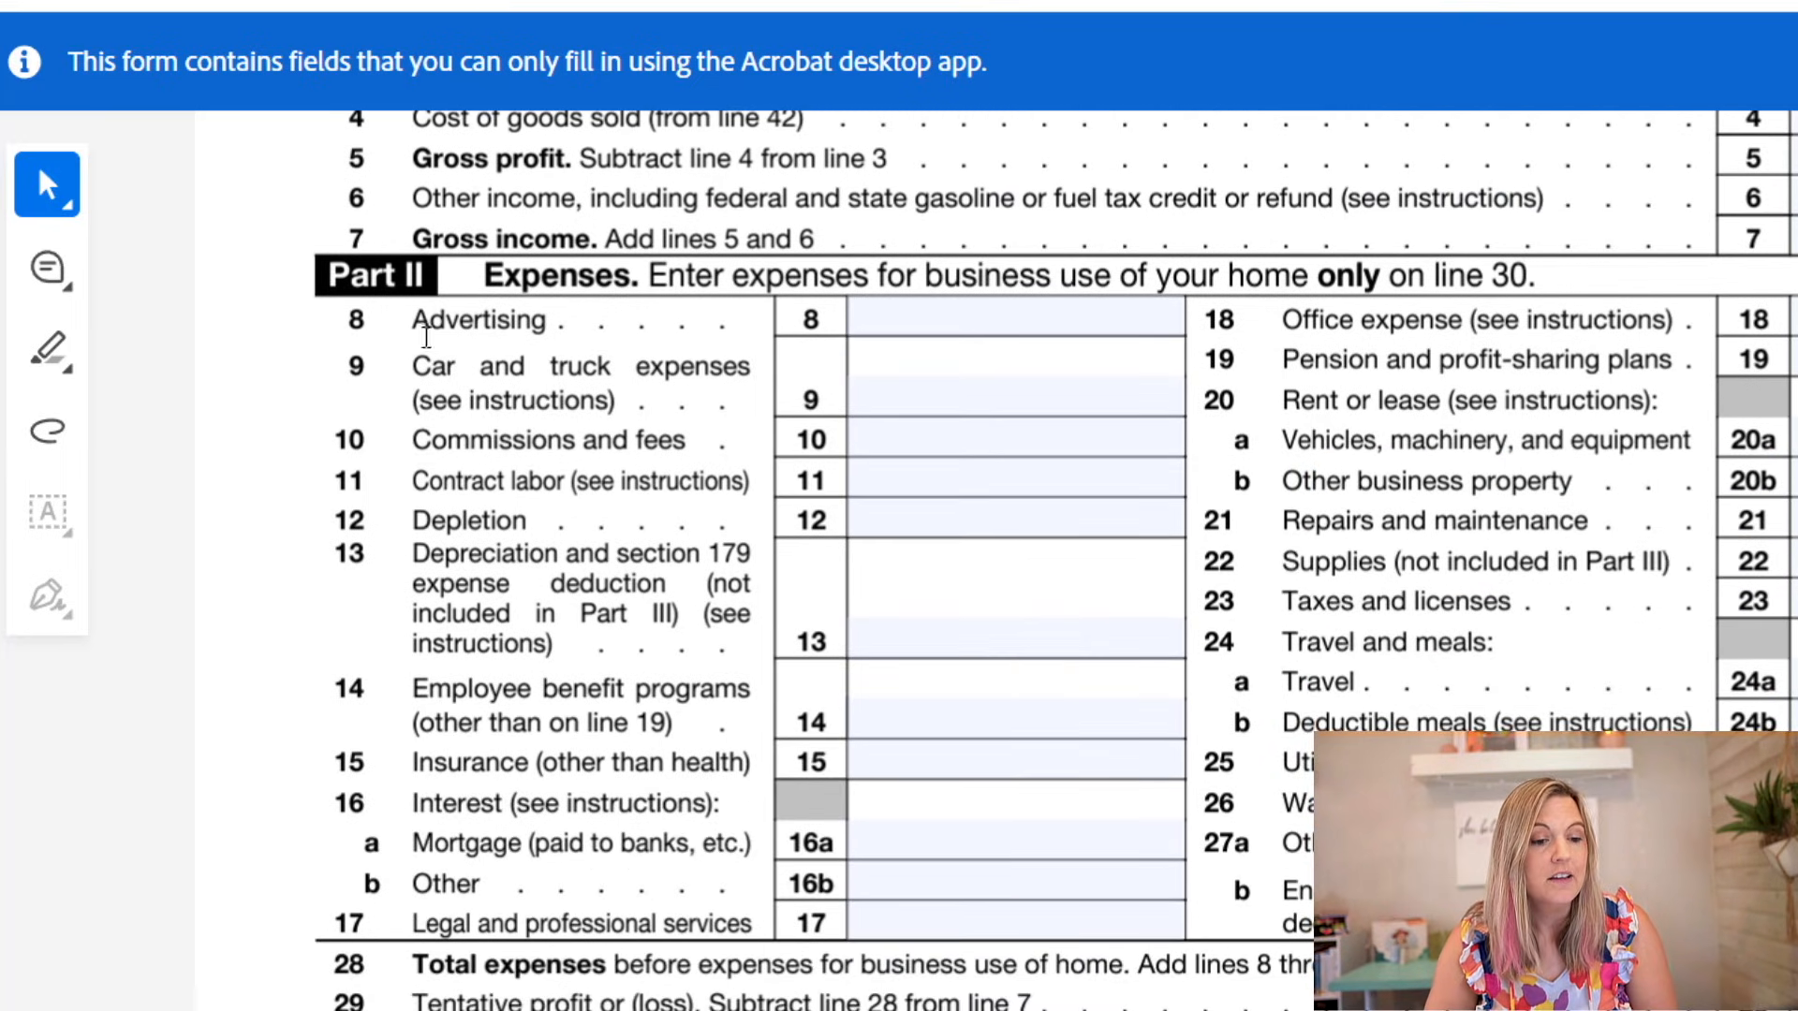
{"action": "left_click_drag", "start_coordinate": [413, 321], "coordinate": [547, 321]}
{"action": "left_click", "coordinate": [754, 447]}
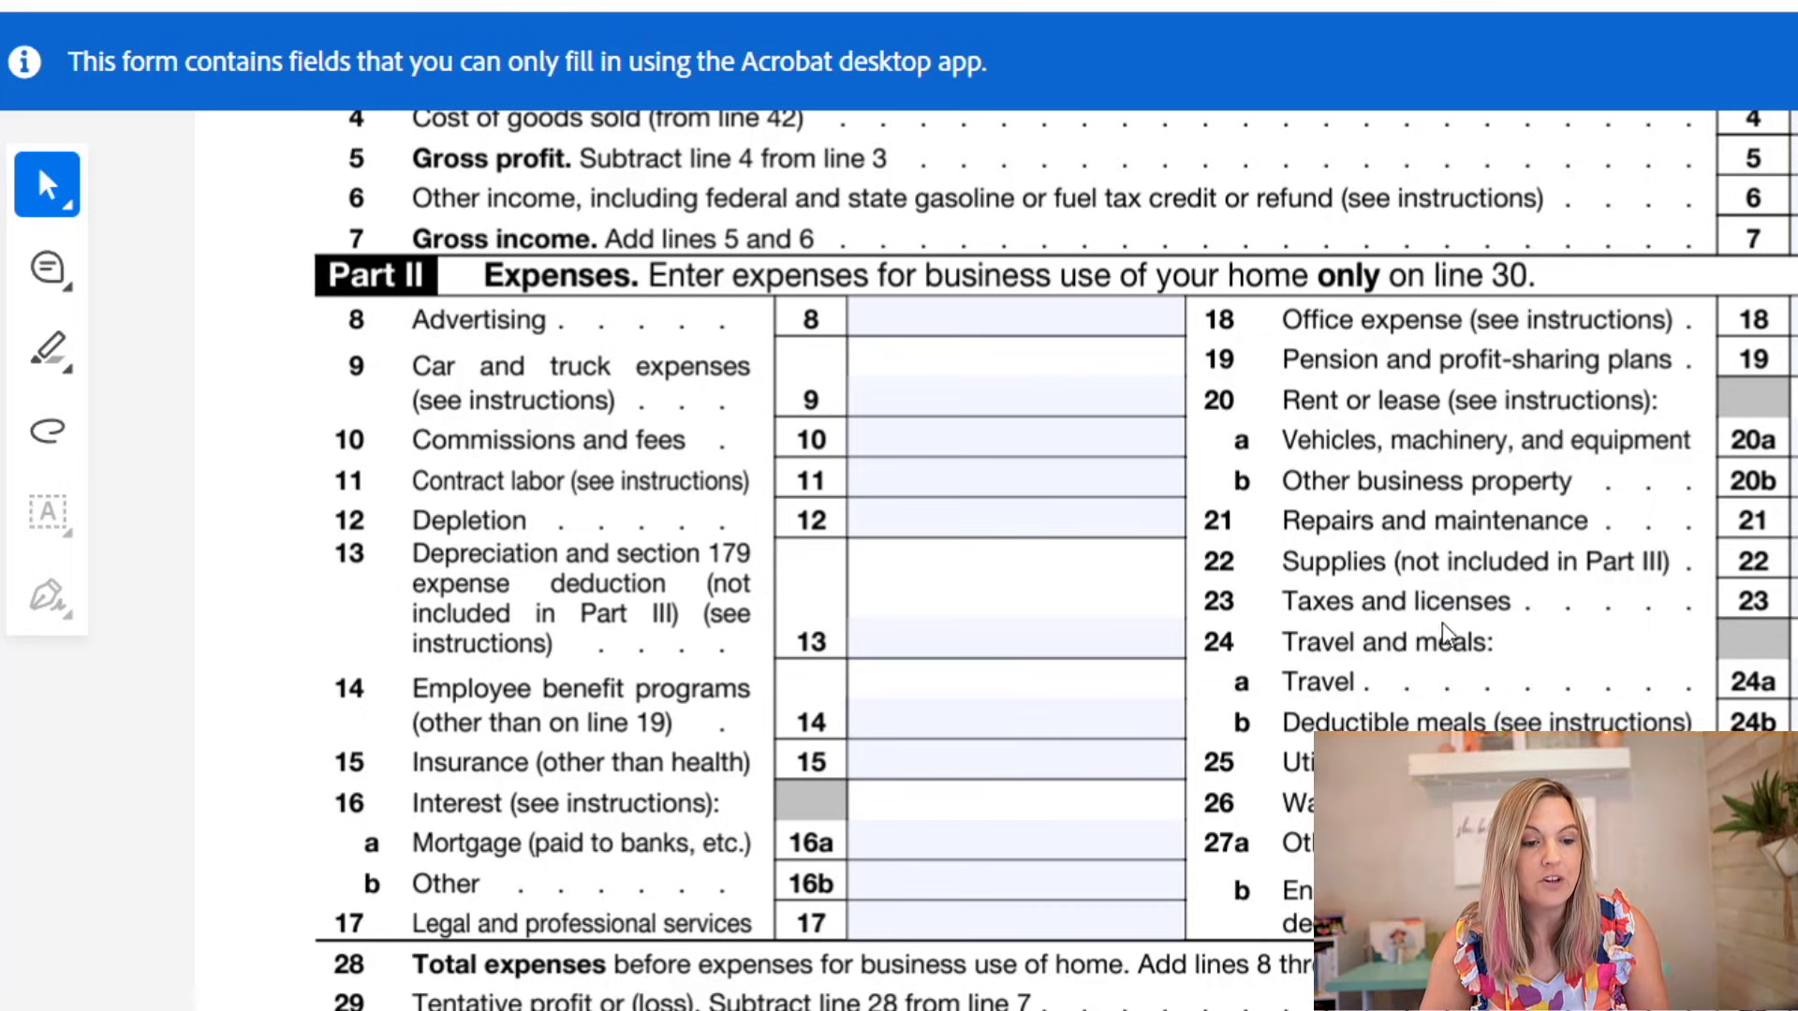
{"action": "left_click_drag", "start_coordinate": [1292, 322], "coordinate": [1630, 325]}
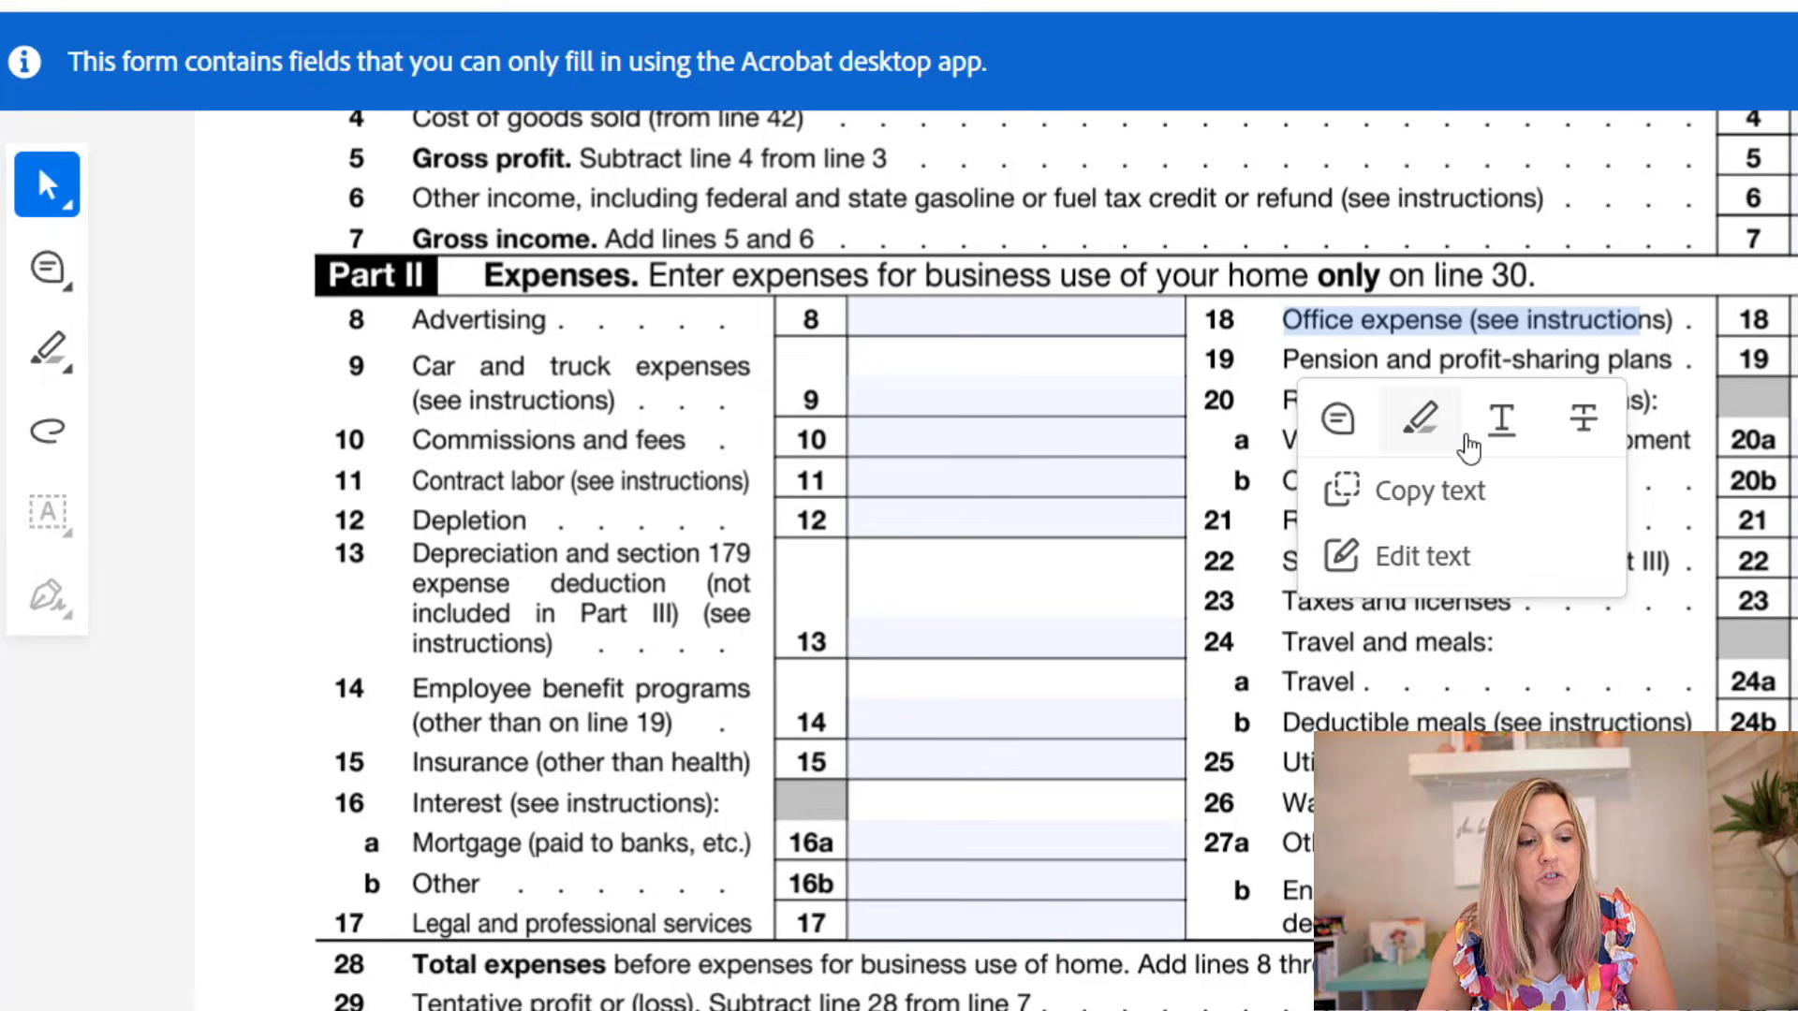
{"action": "left_click", "coordinate": [599, 438]}
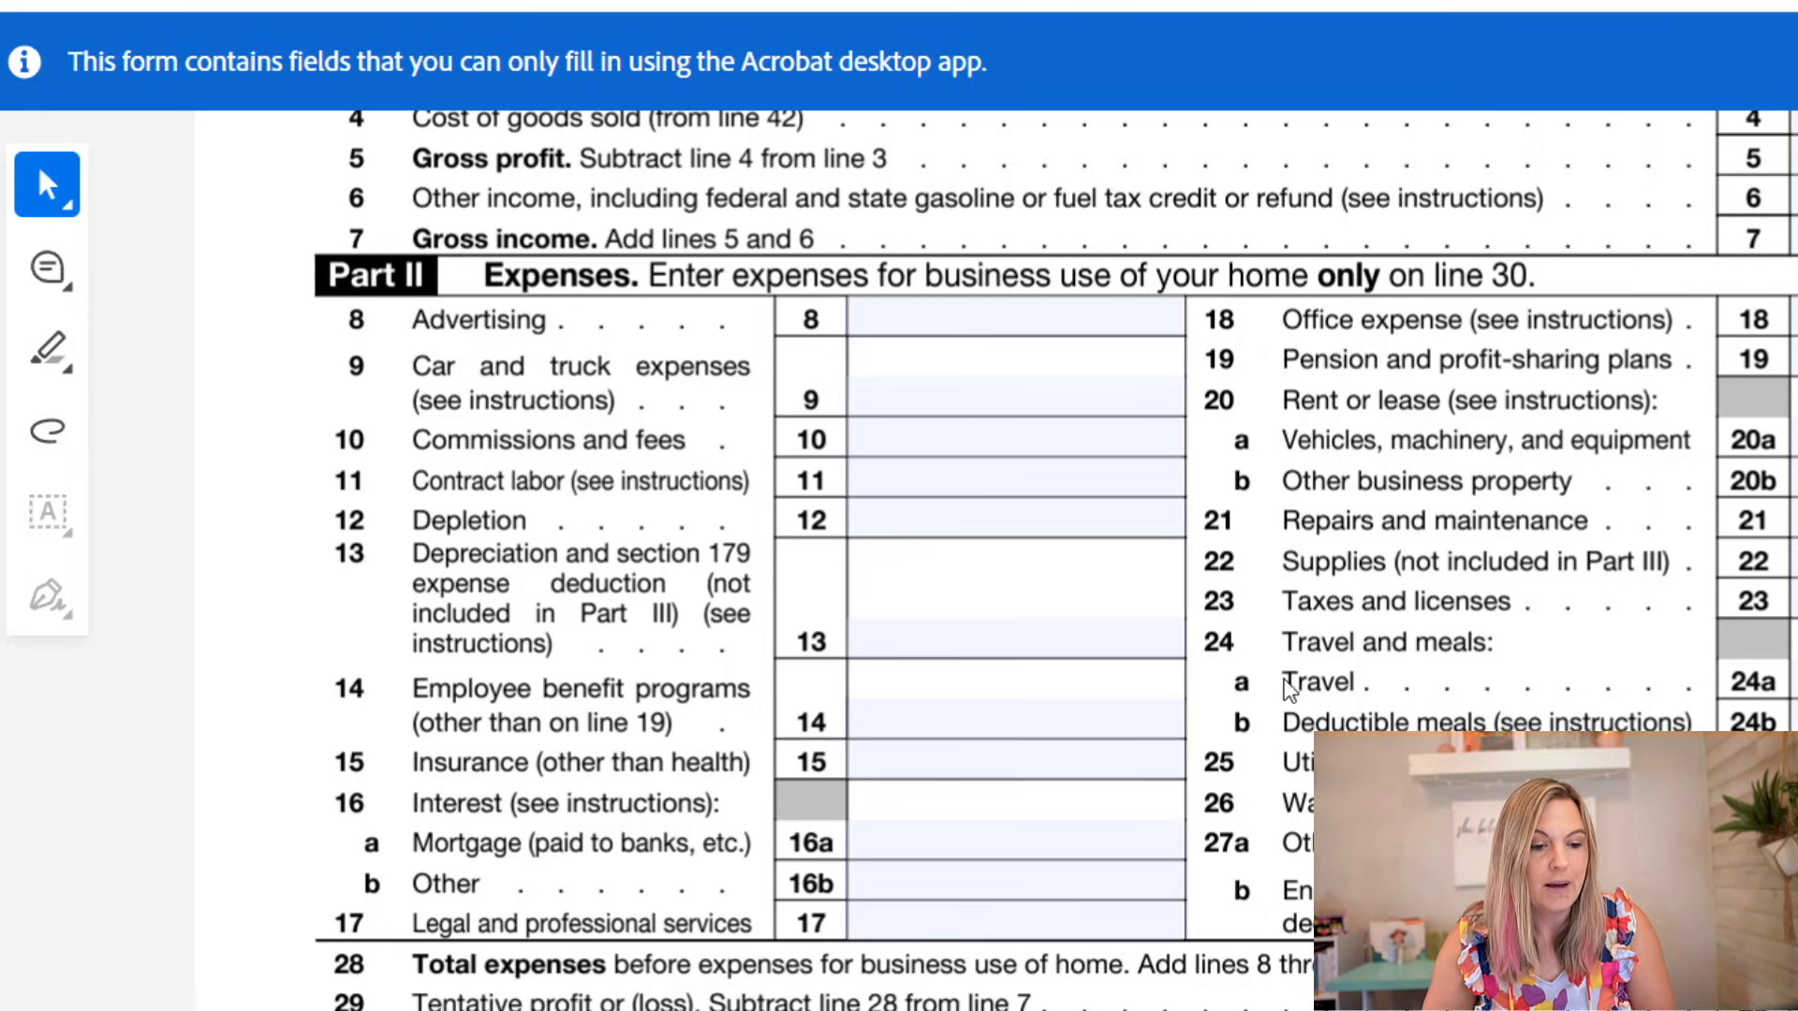
Step: Examine the Travel and Deductible meals categories under line 24 of the form's expenses
{"action": "left_click_drag", "start_coordinate": [1283, 690], "coordinate": [1435, 694]}
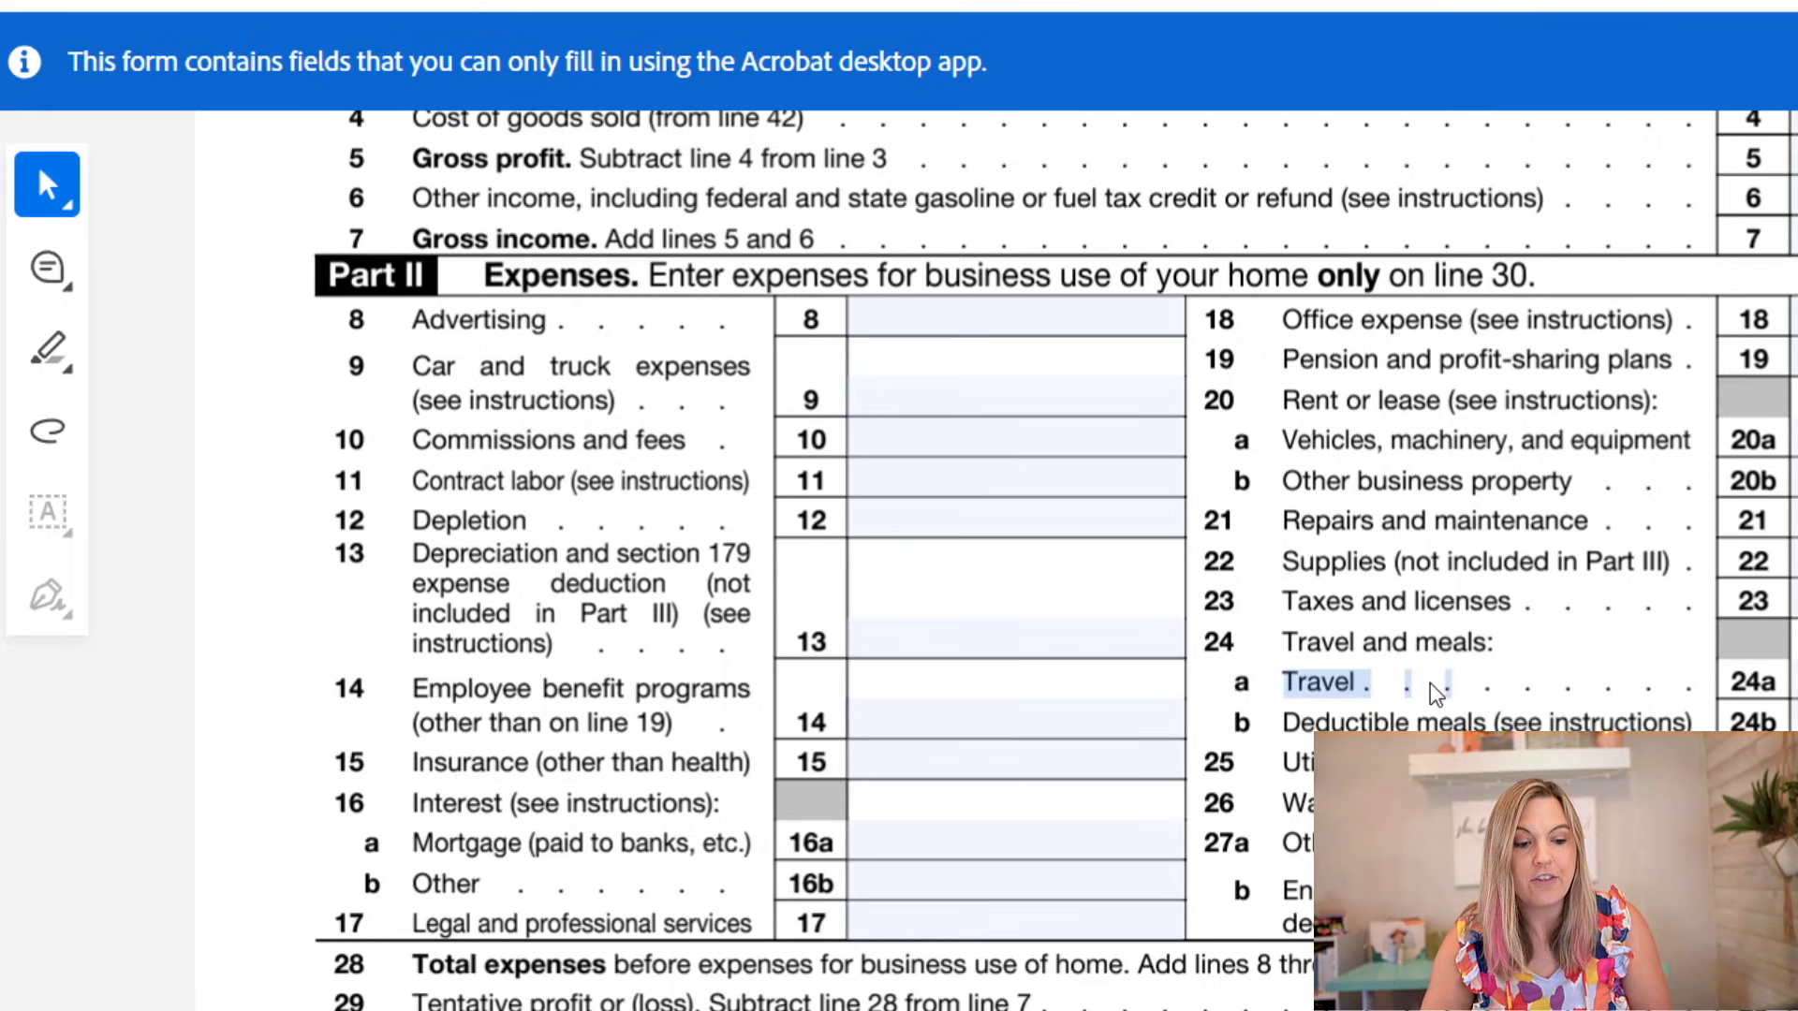
{"action": "right_click", "coordinate": [1435, 693]}
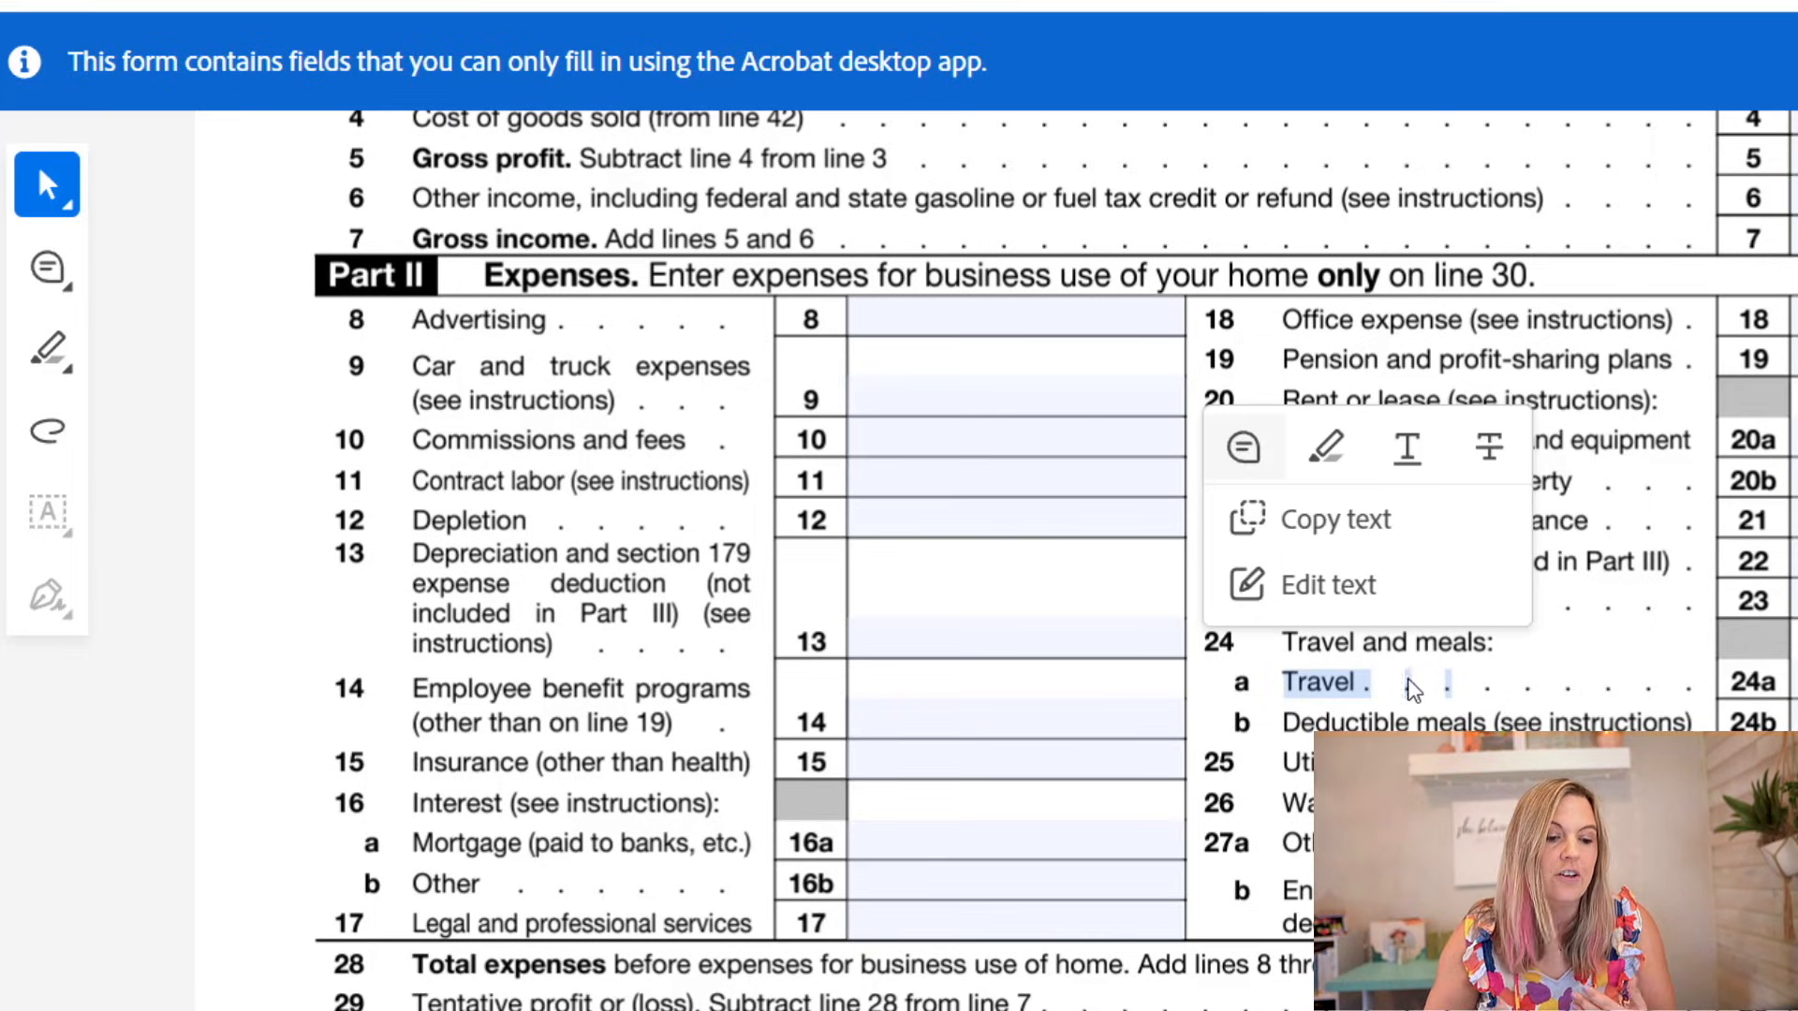
{"action": "left_click", "coordinate": [1371, 674]}
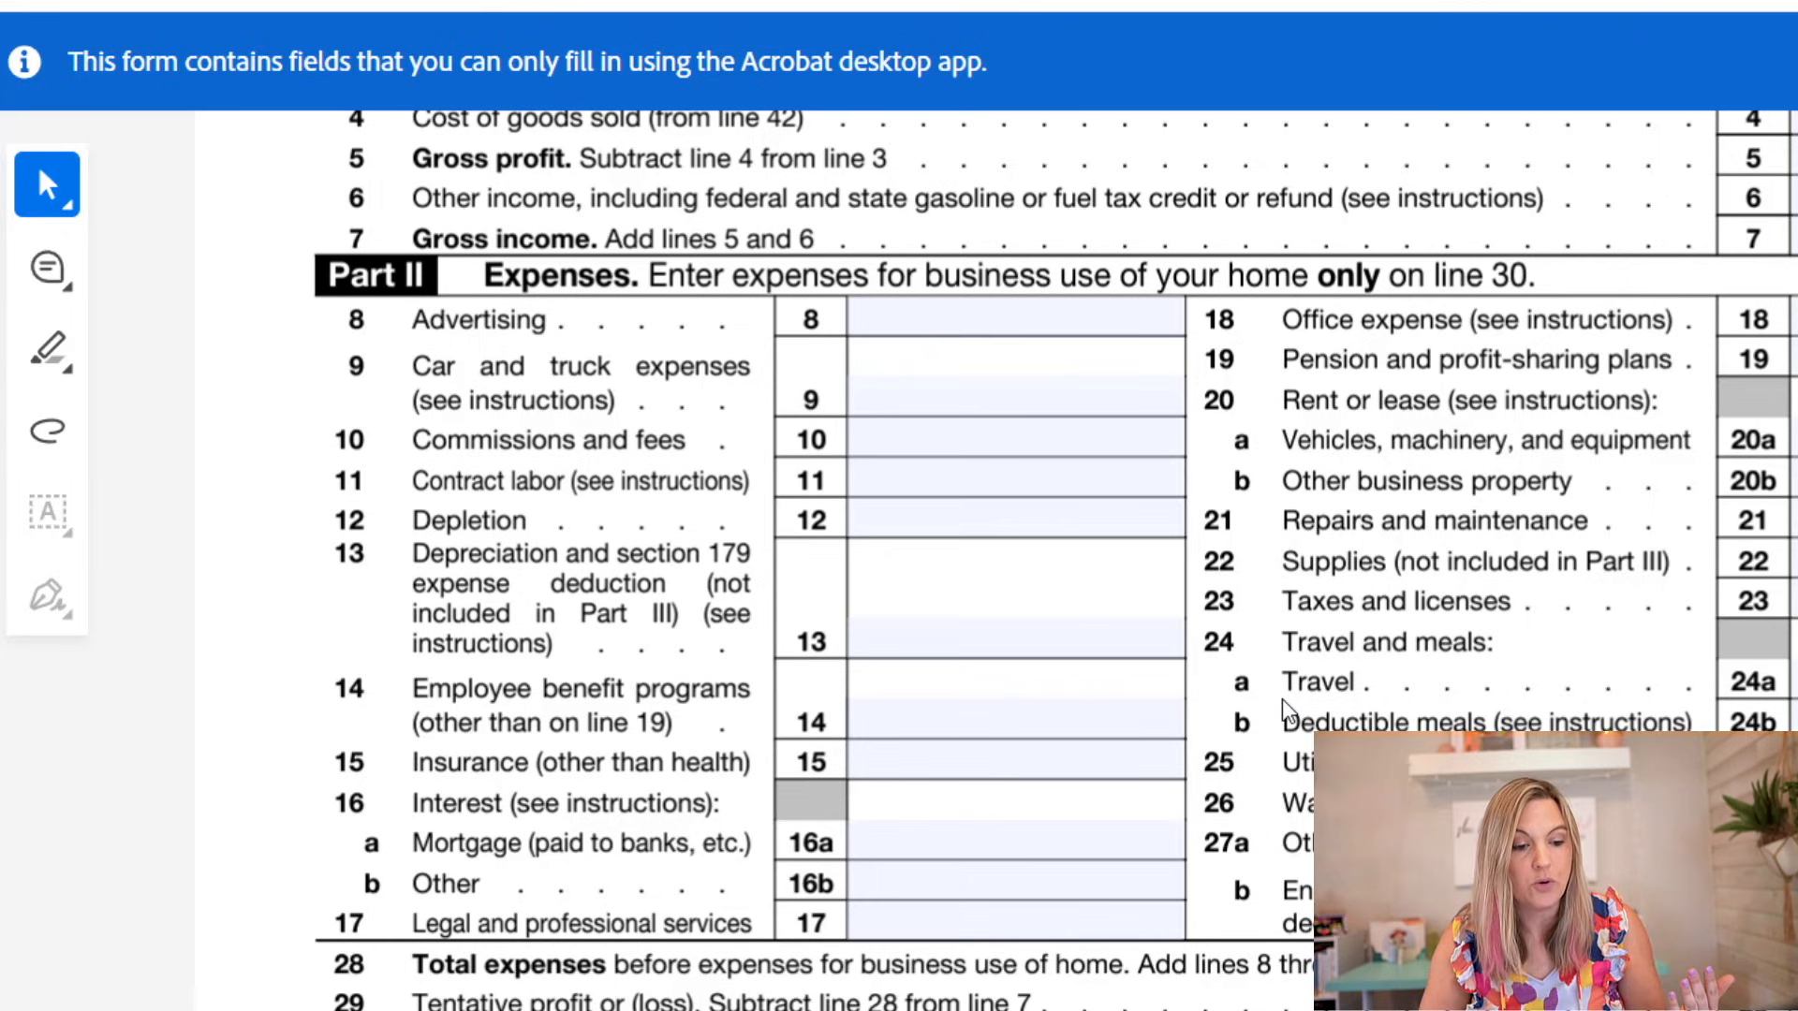
{"action": "left_click_drag", "start_coordinate": [1288, 689], "coordinate": [1792, 698]}
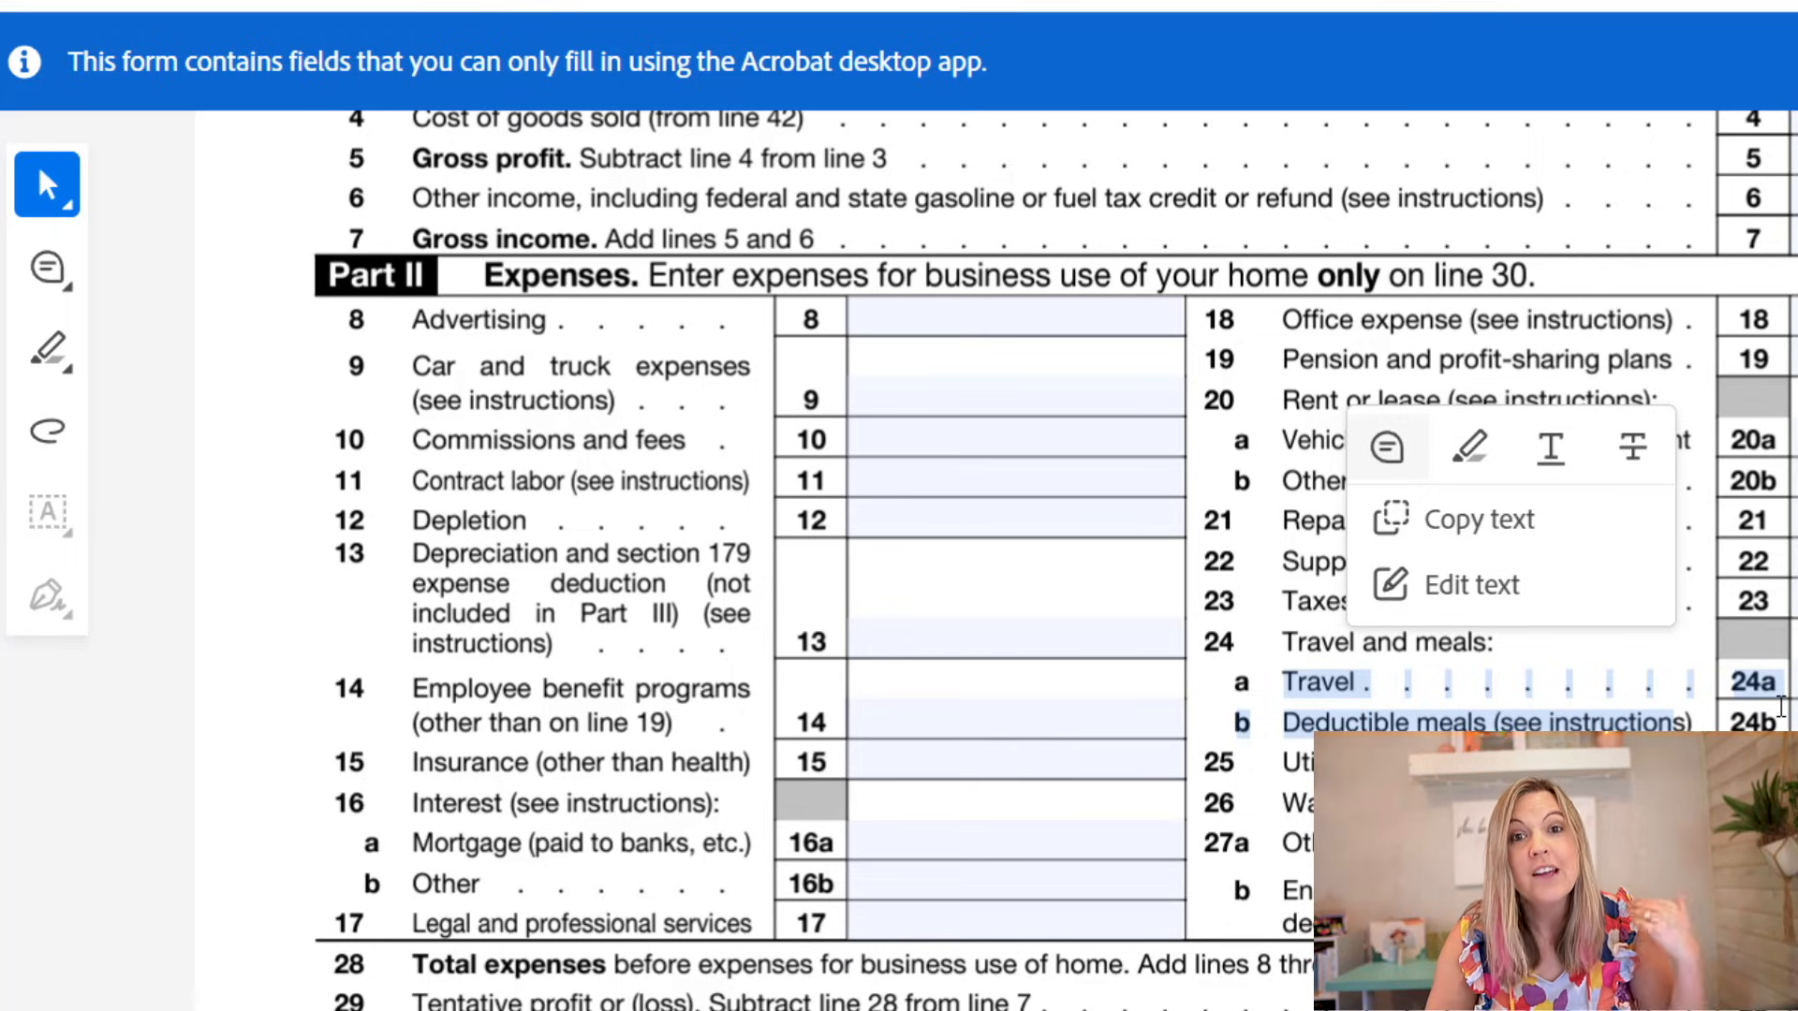
{"action": "left_click", "coordinate": [1375, 690]}
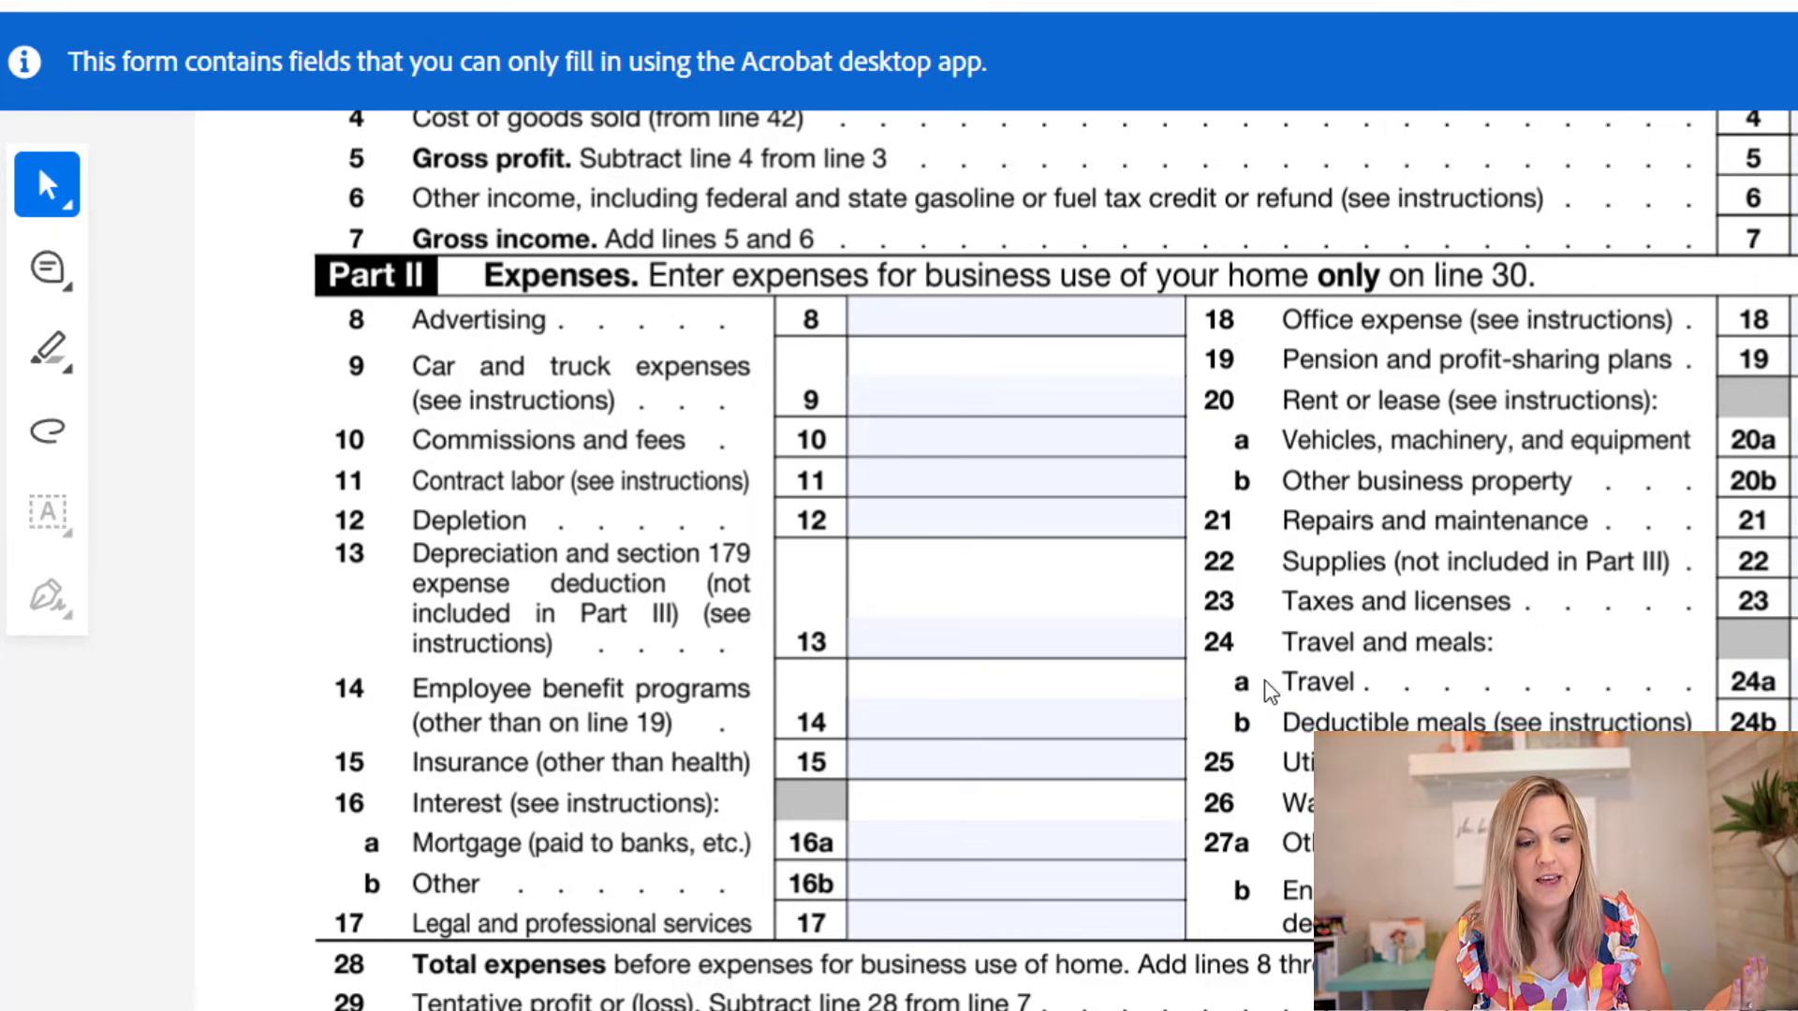
{"action": "left_click_drag", "start_coordinate": [1283, 685], "coordinate": [1367, 693]}
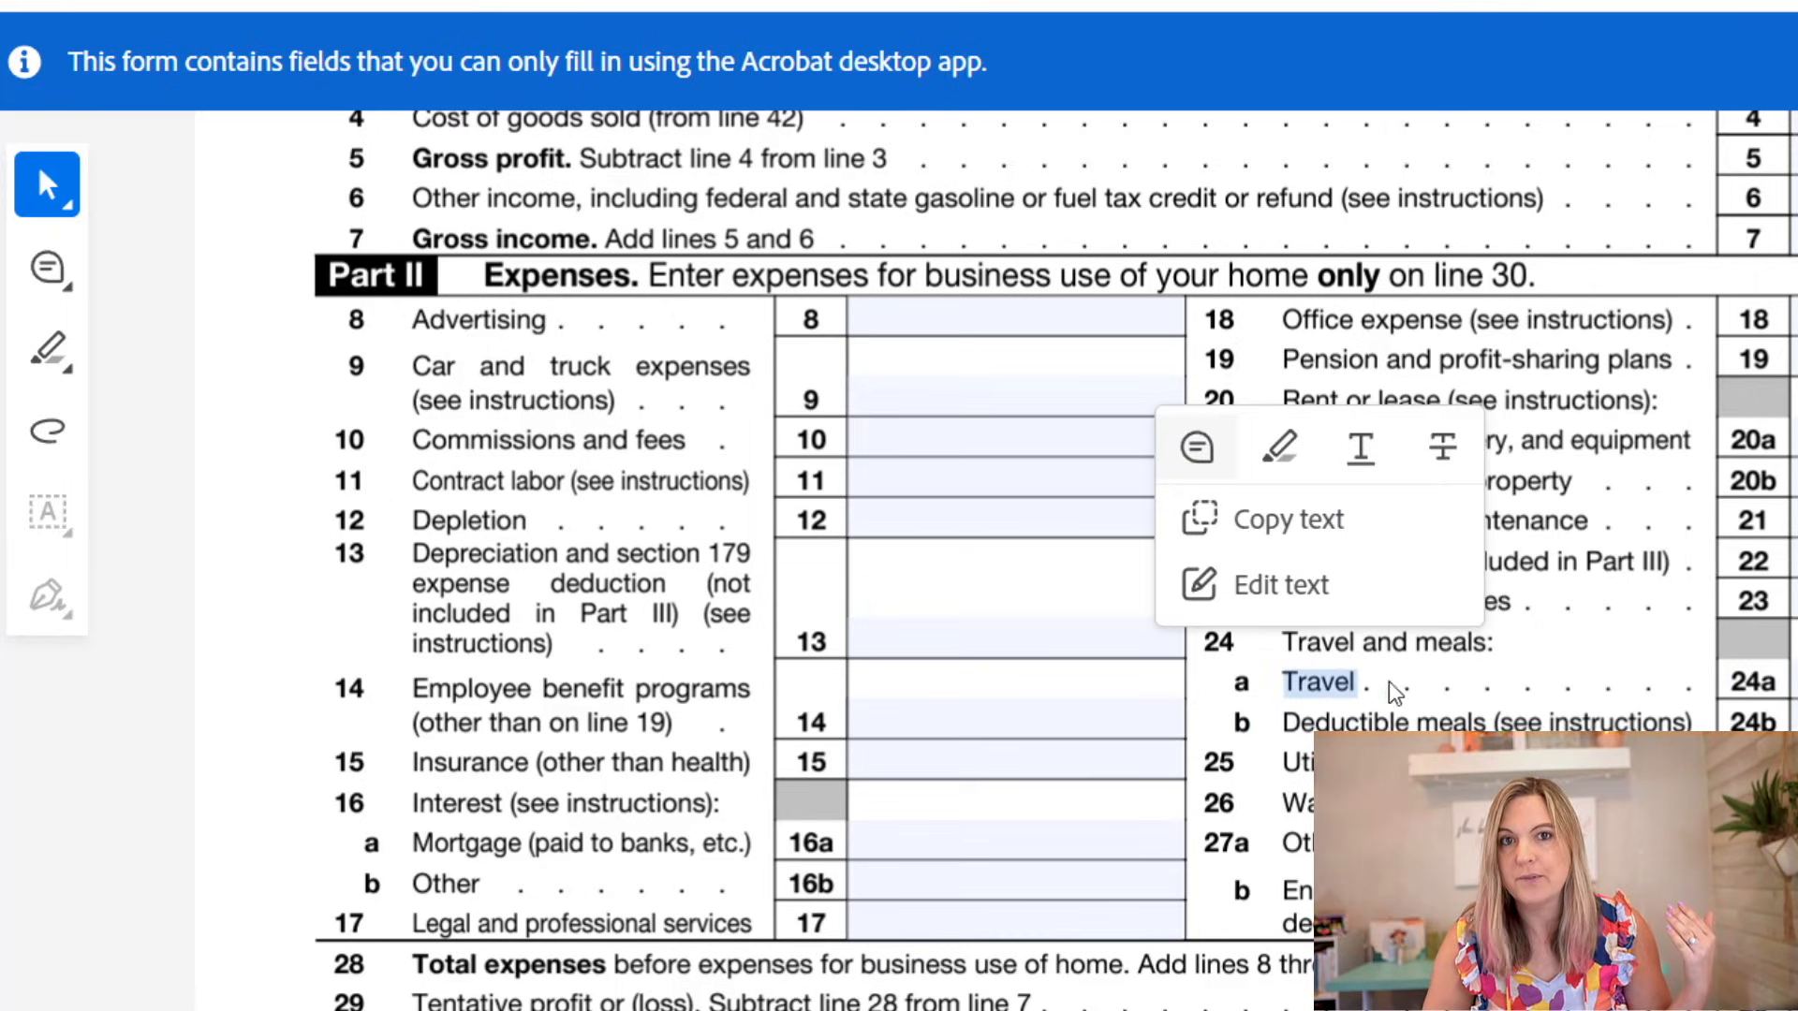
{"action": "left_click", "coordinate": [1469, 693]}
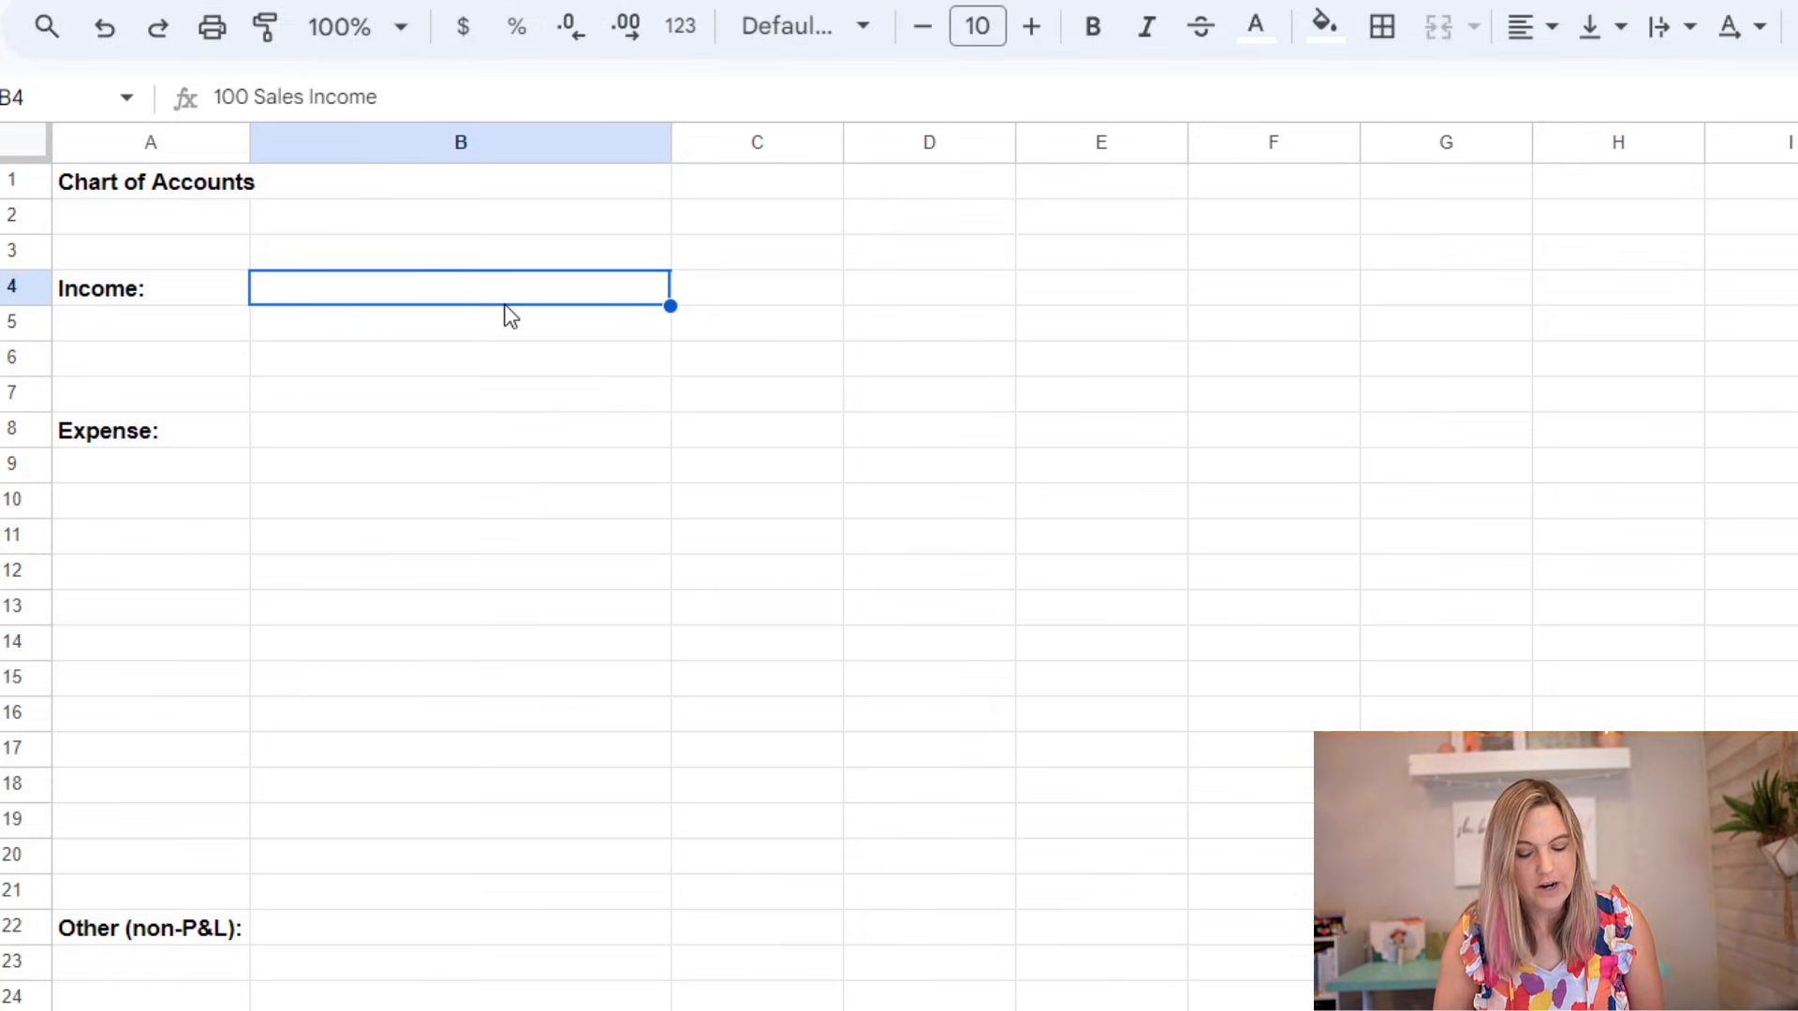
Step: In the Google Sheets chart of accounts, enter "100 Sales" in cell B4 as the first Income account
{"action": "type", "text": "100 Sales"}
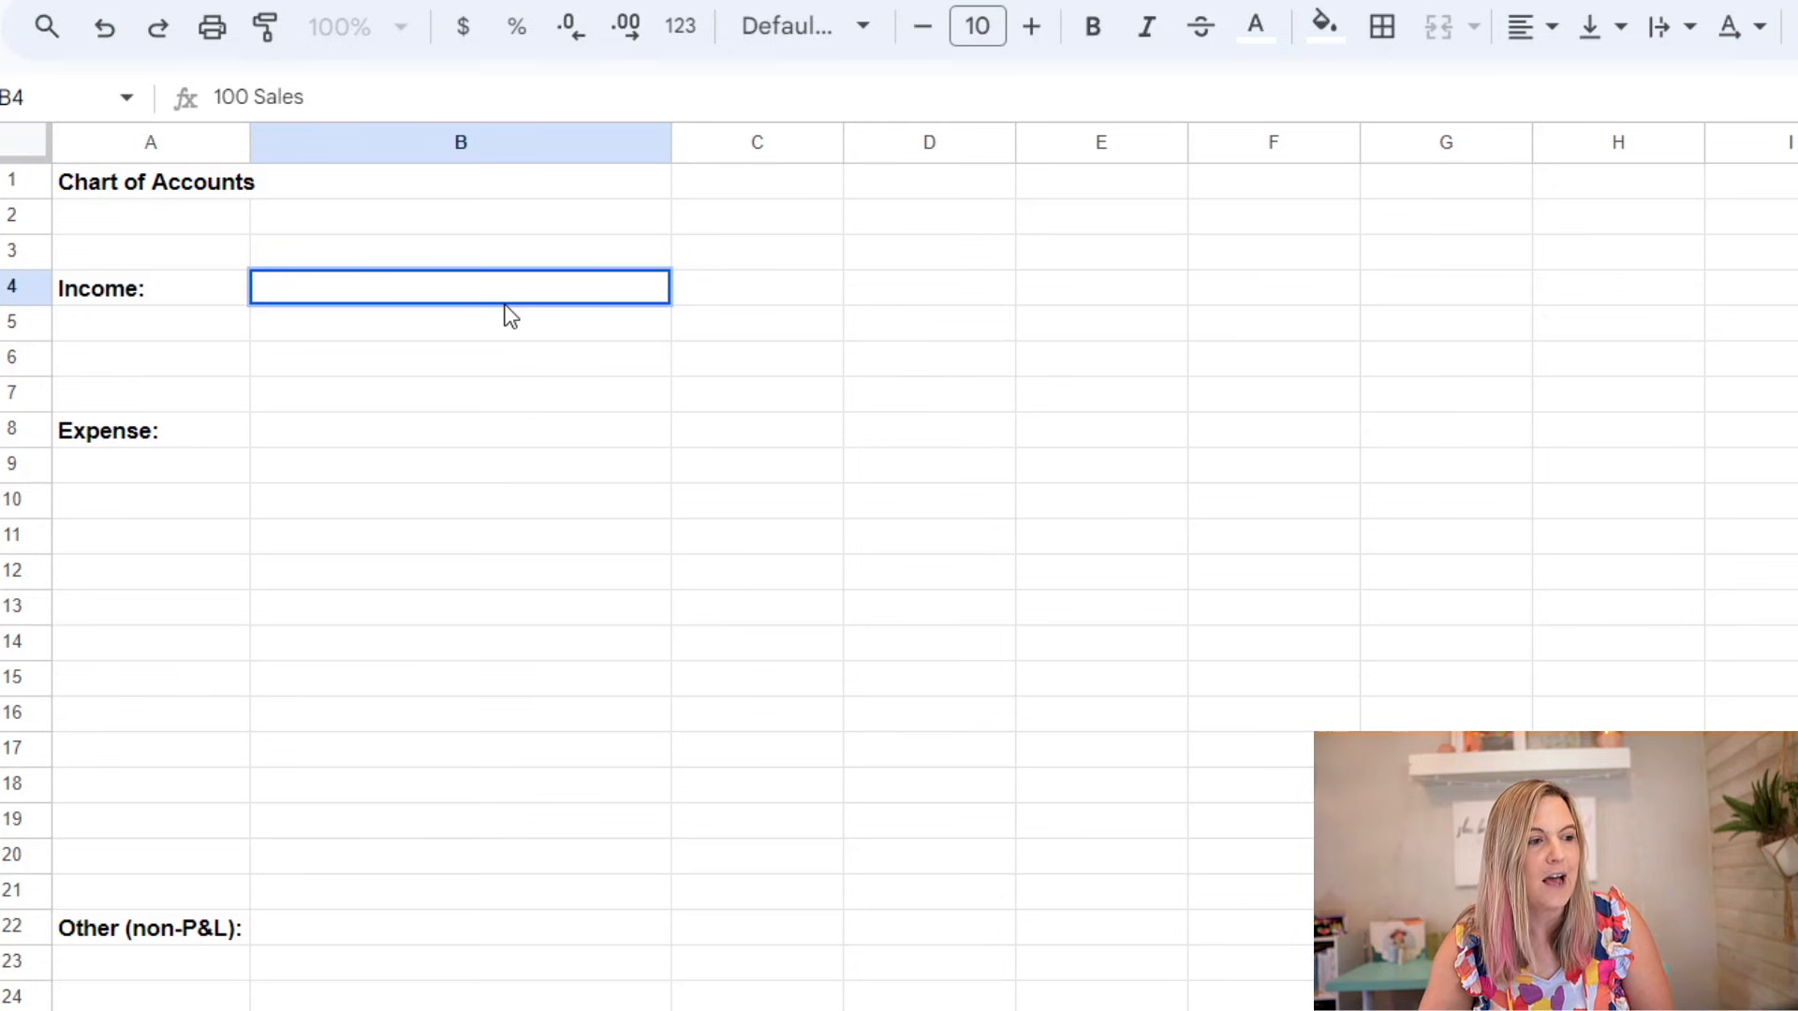
{"action": "left_click", "coordinate": [343, 264]}
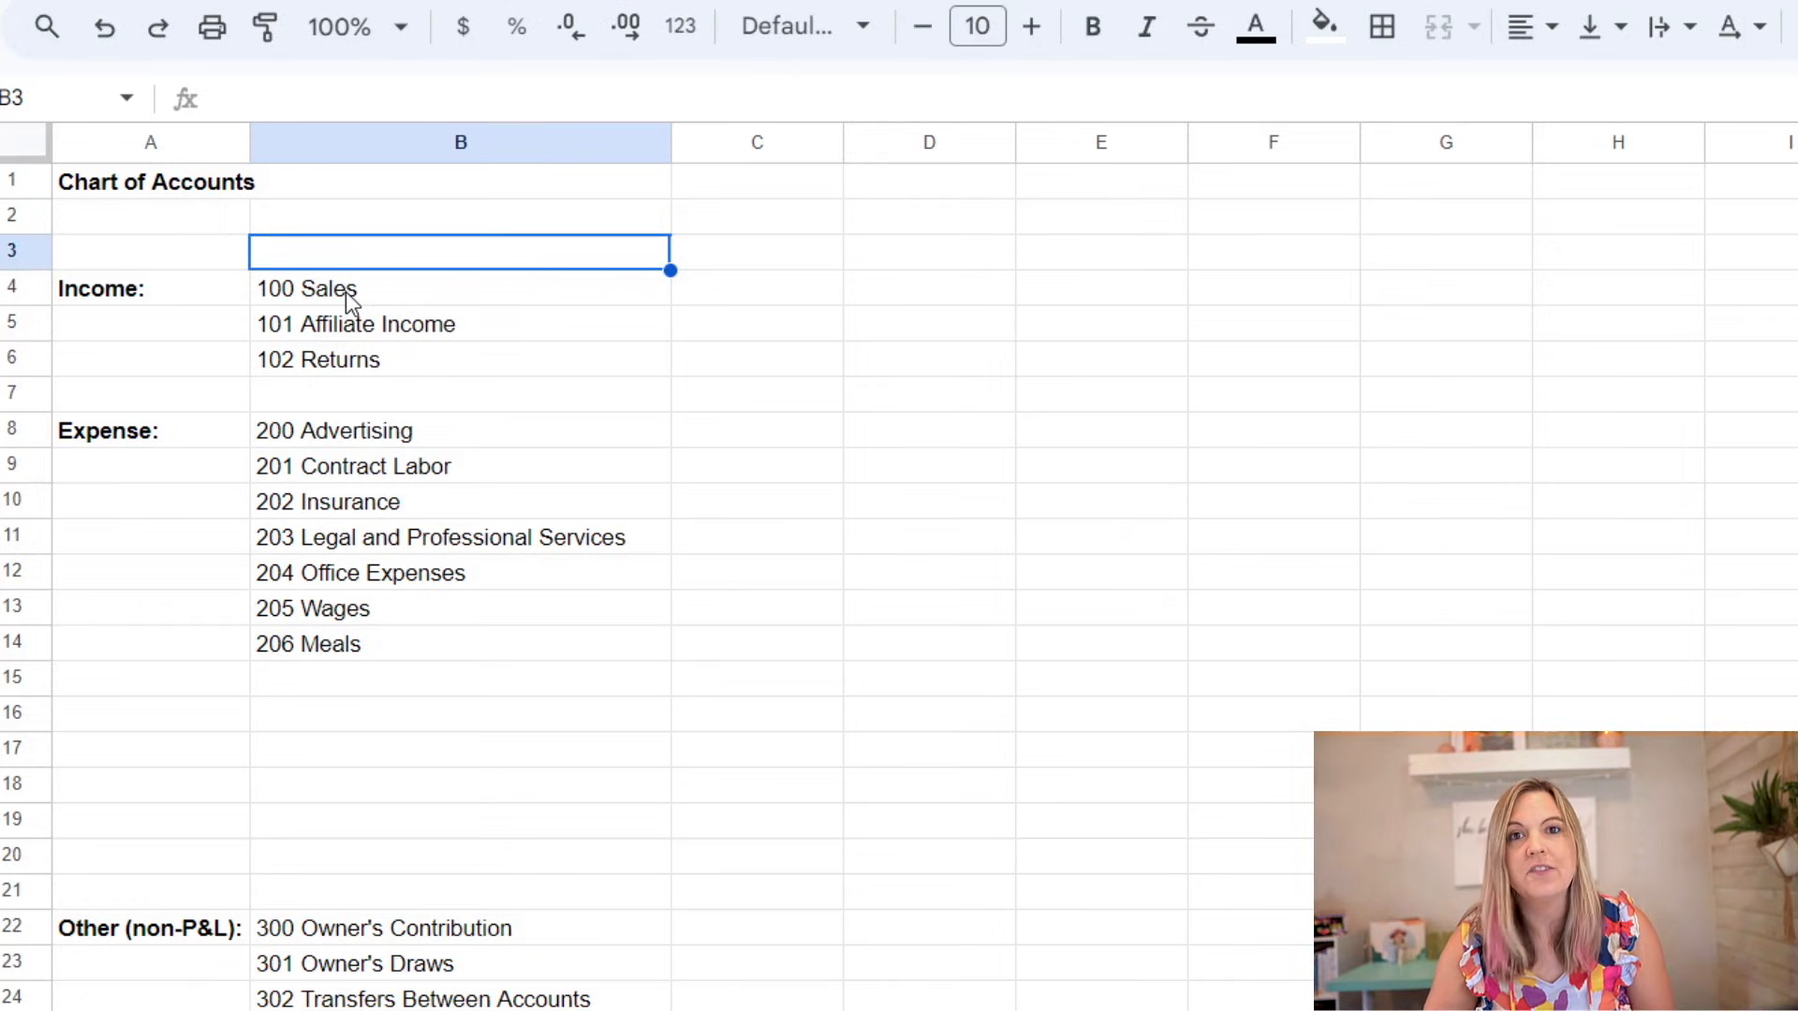
Step: Review the first numbered account of each section: 100 Sales, 200 Advertising and 300 Owner's Contribution
{"action": "left_click", "coordinate": [346, 290]}
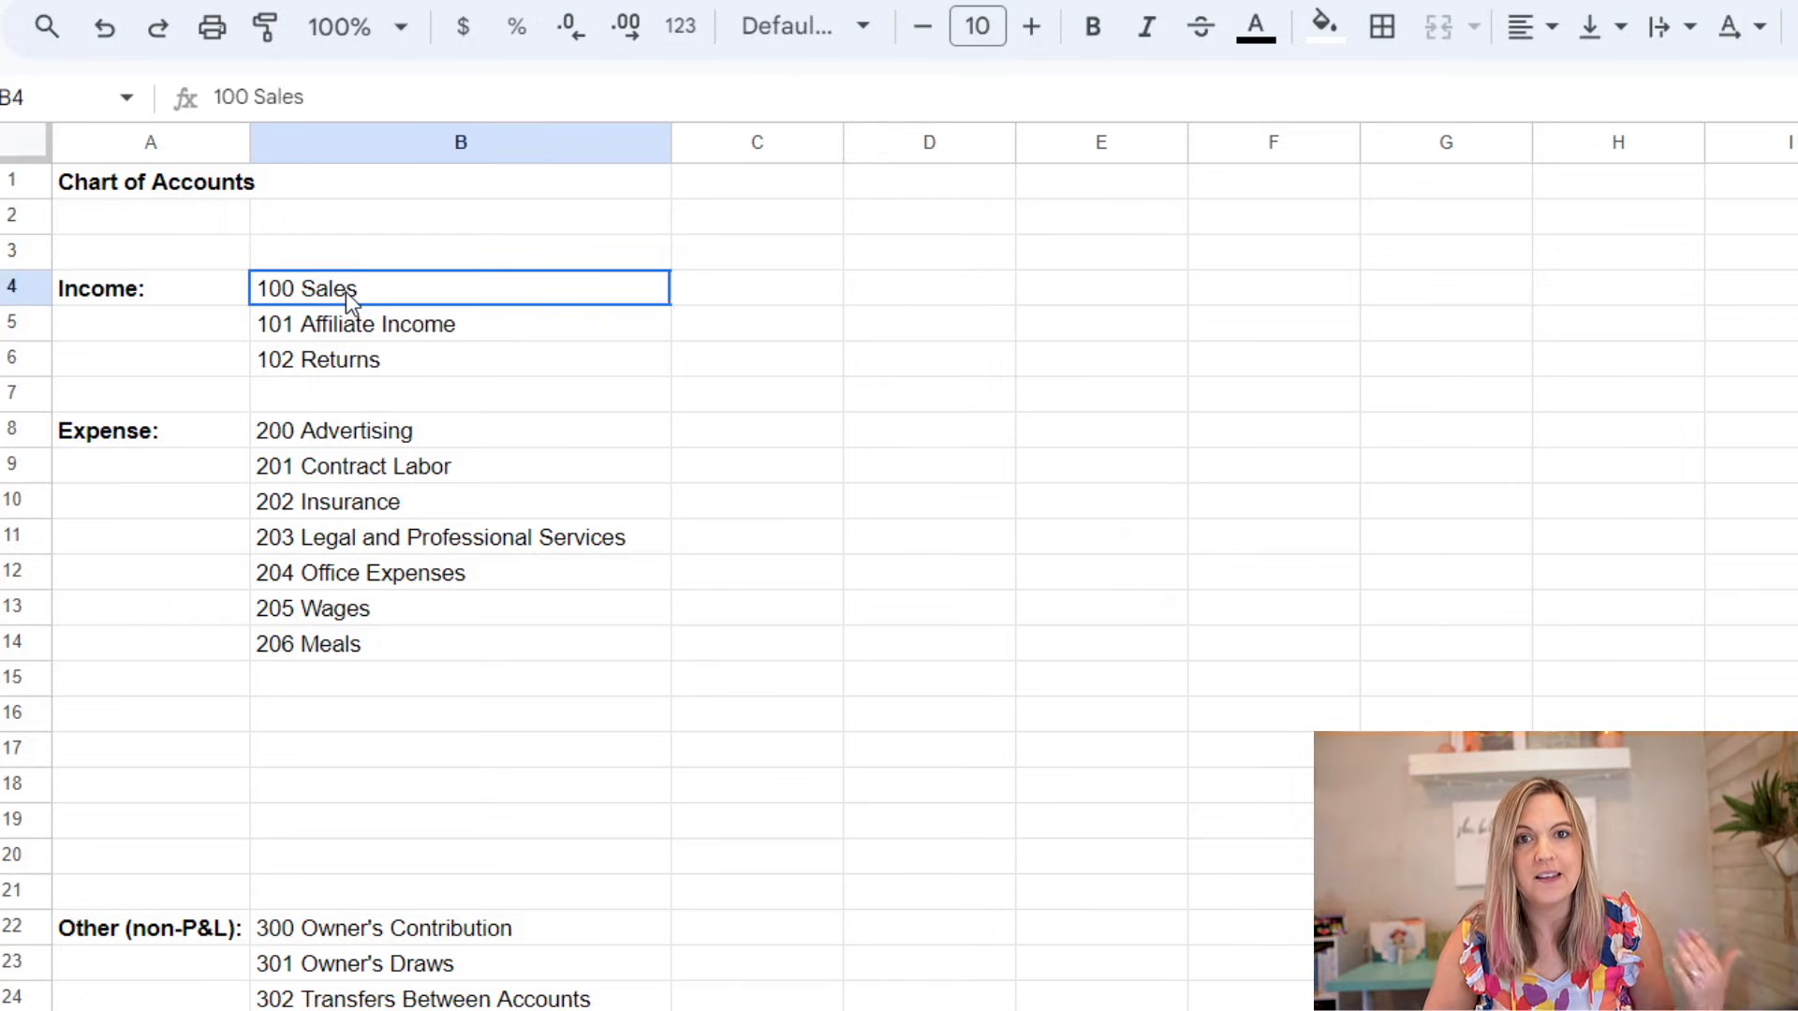
{"action": "left_click", "coordinate": [343, 440]}
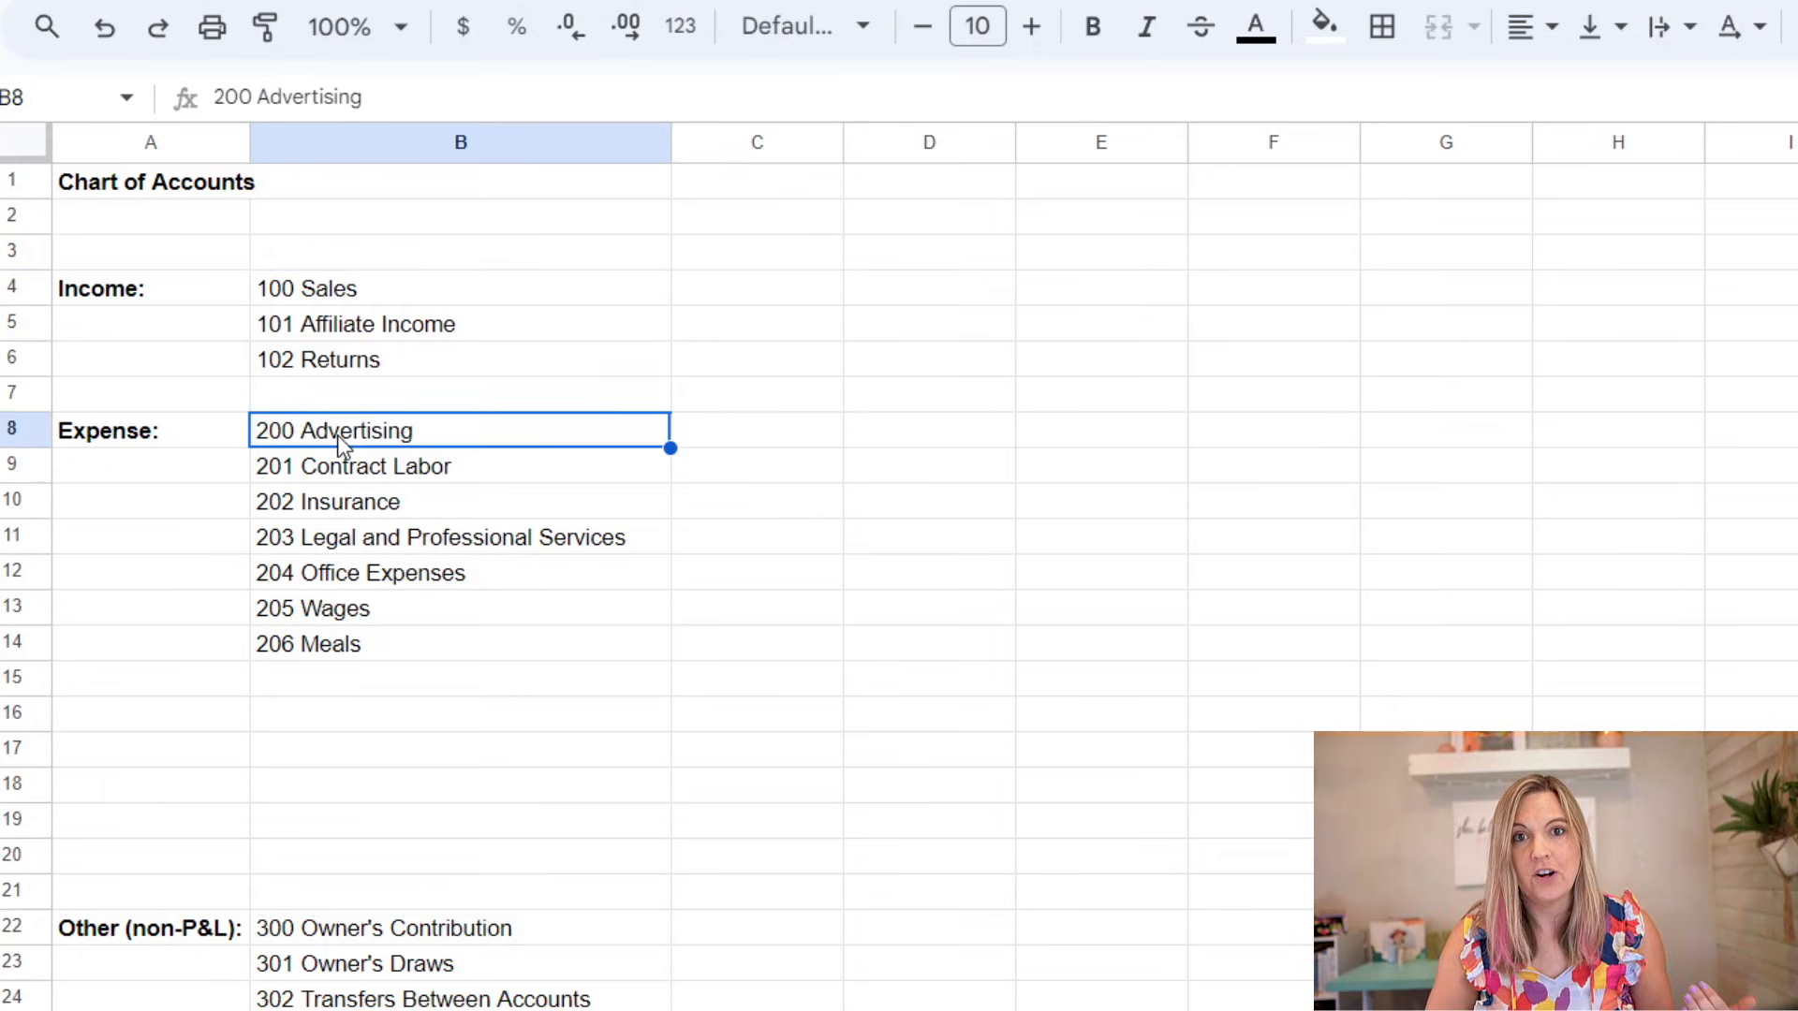
{"action": "left_click", "coordinate": [345, 931]}
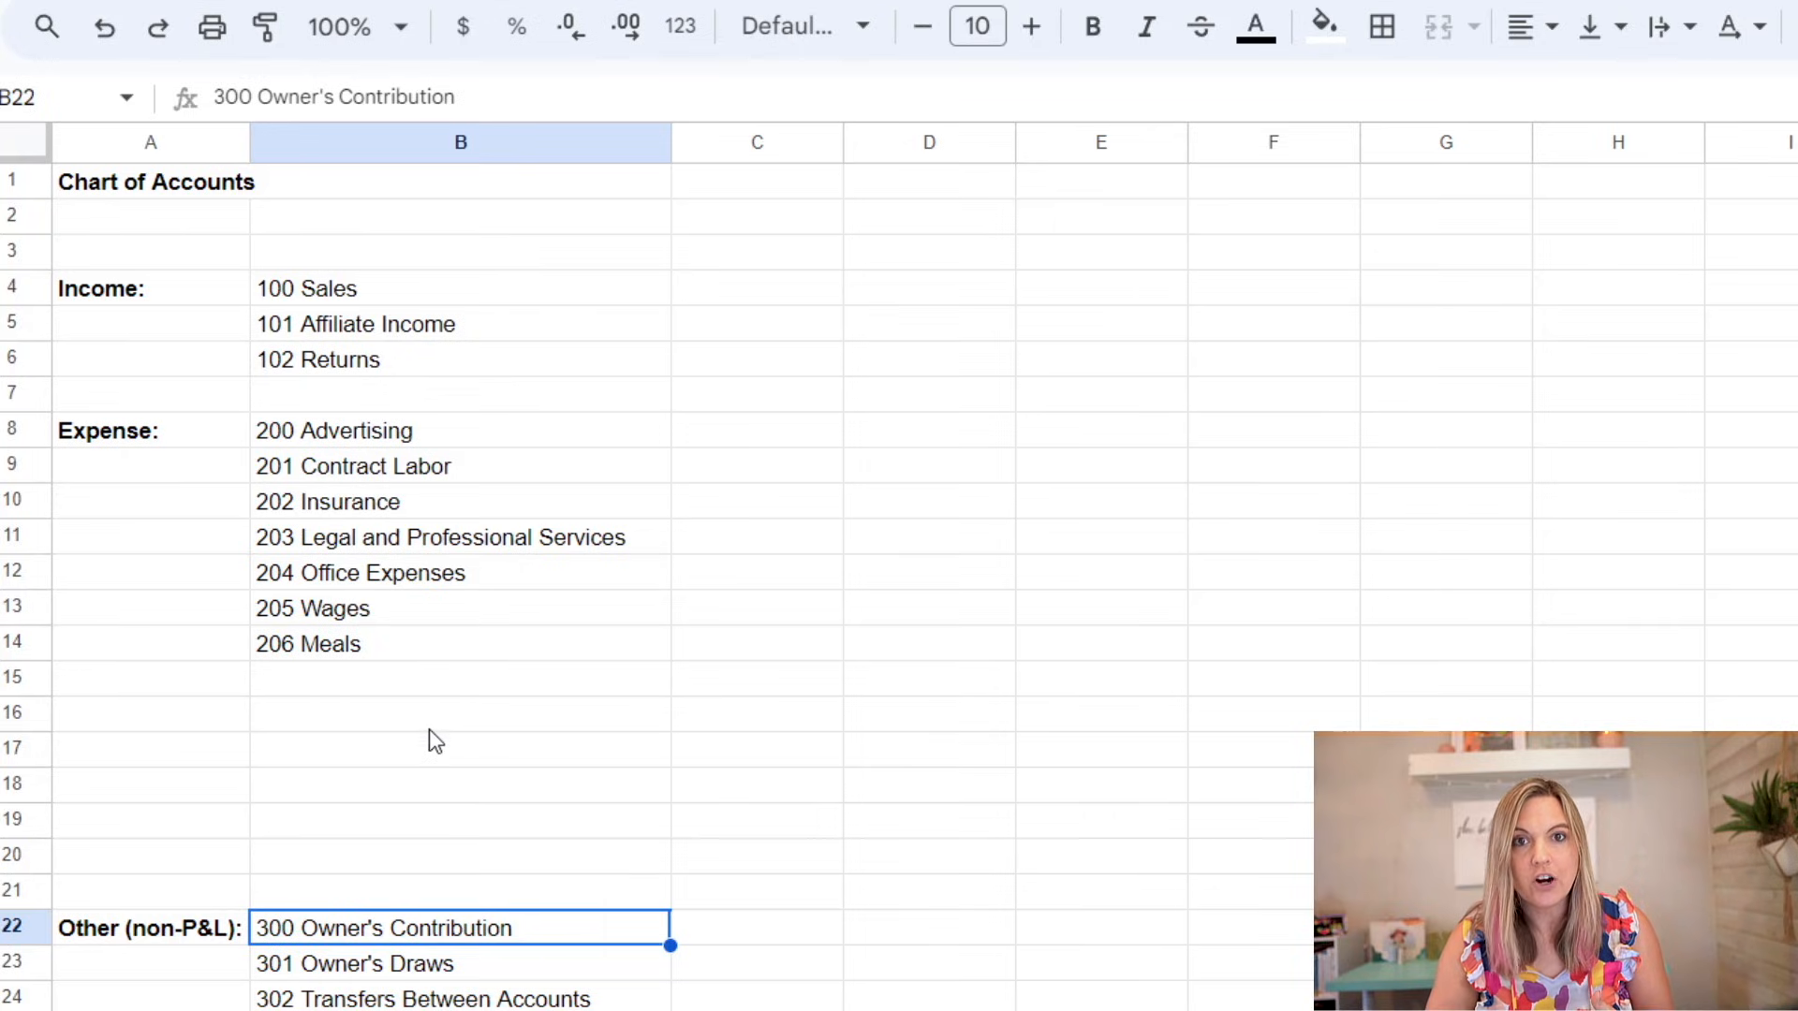
Step: Add "207 Software Expenses" in cell B15, directly below 206 Meals in the Expense list
{"action": "left_click", "coordinate": [365, 683]}
{"action": "type", "text": "2"}
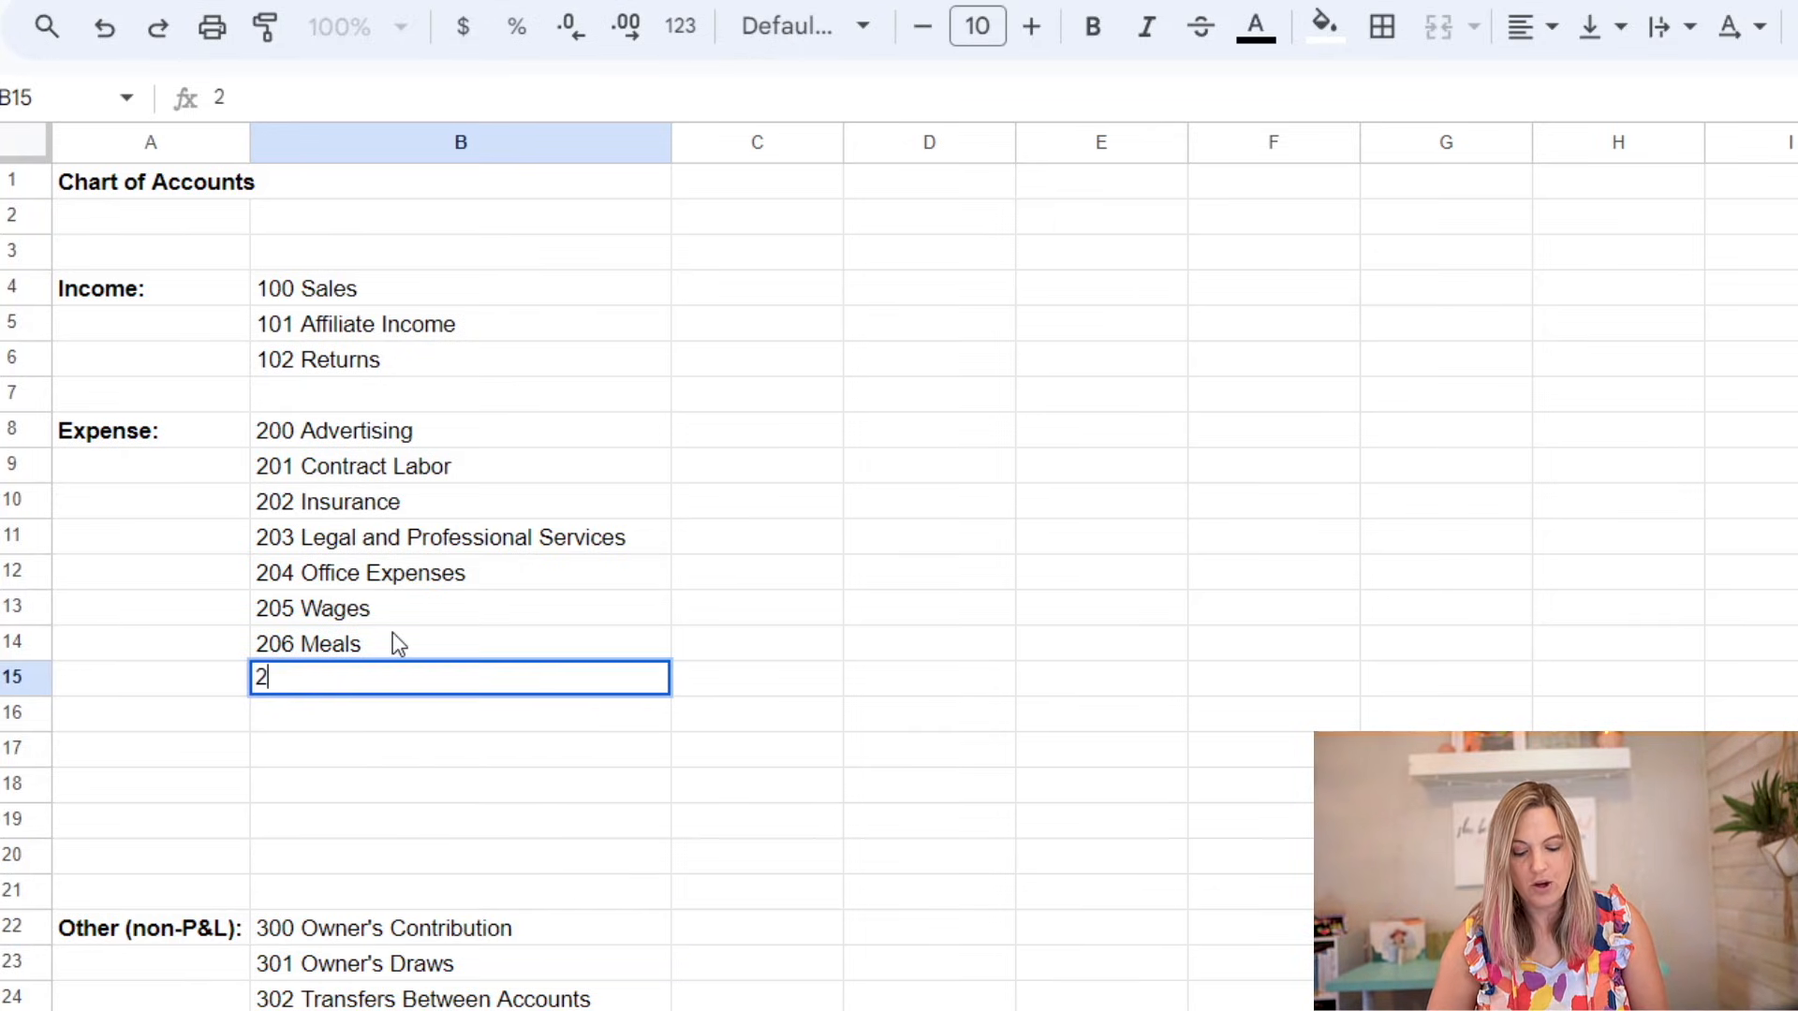
{"action": "type", "text": "07"}
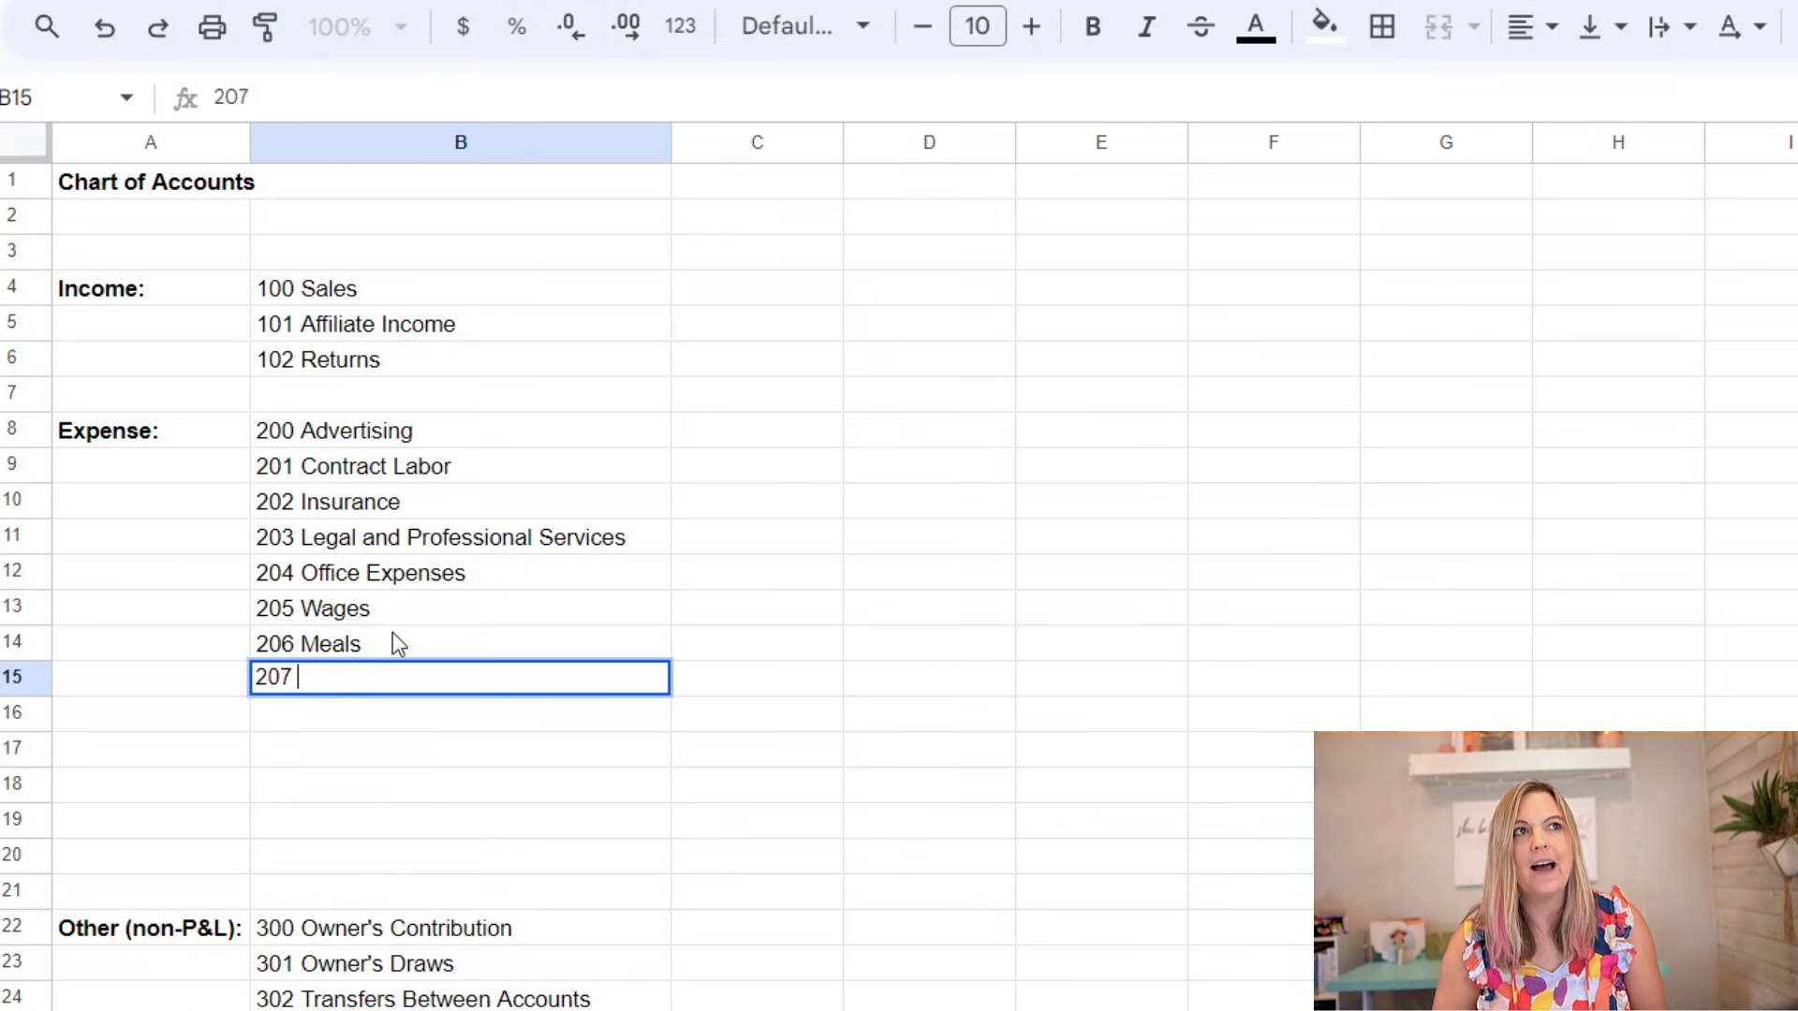
{"action": "type", "text": " So"}
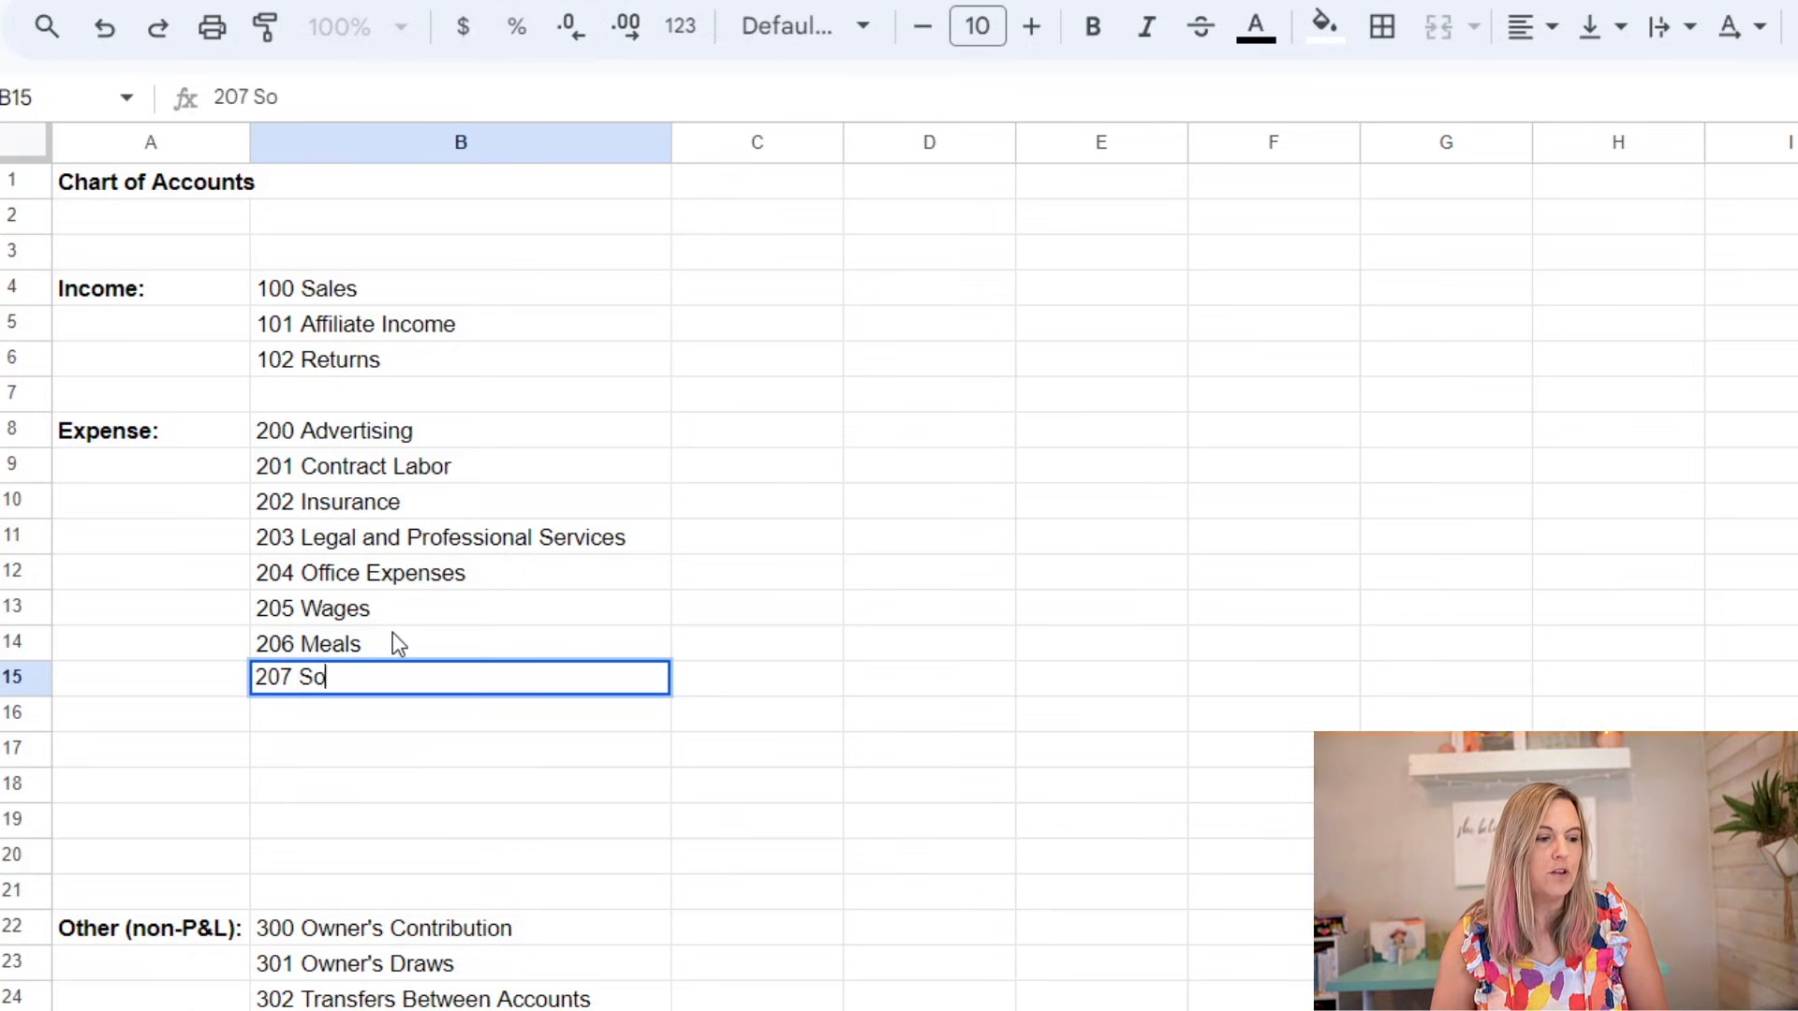
{"action": "type", "text": "ftware Exep"}
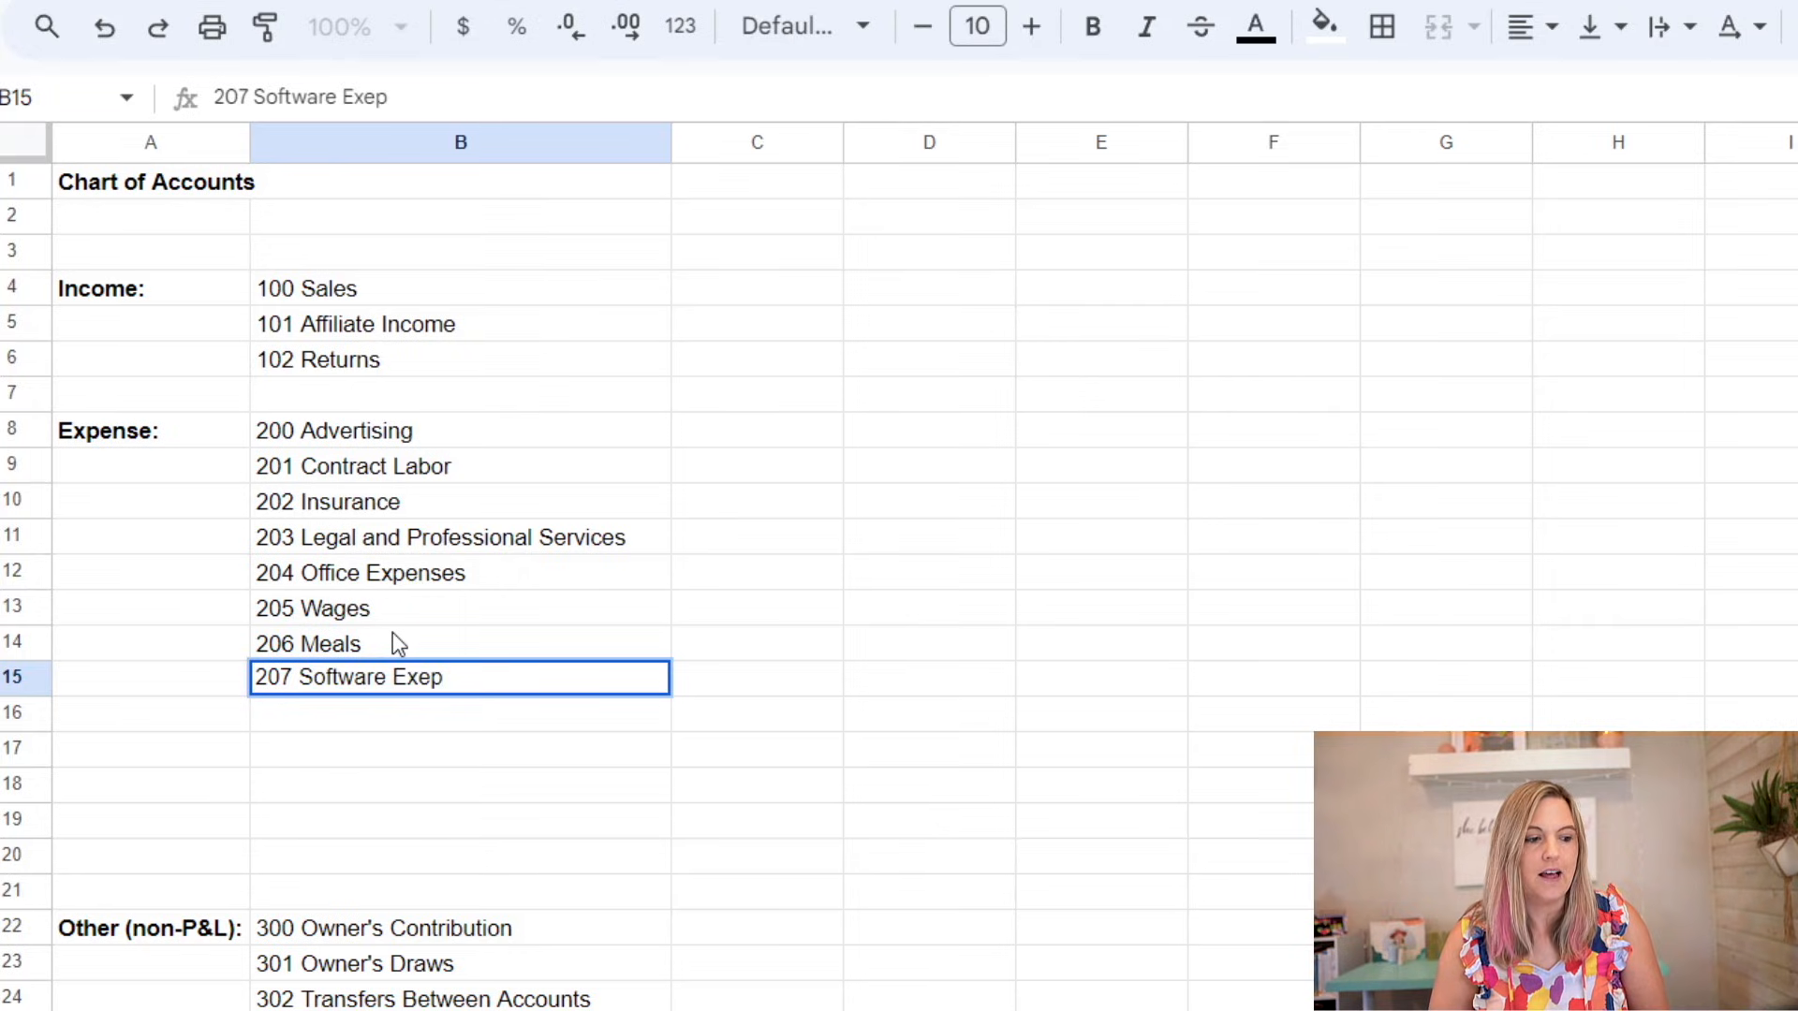
{"action": "key", "text": "BackSpace"}
{"action": "key", "text": "BackSpace"}
{"action": "type", "text": "penses"}
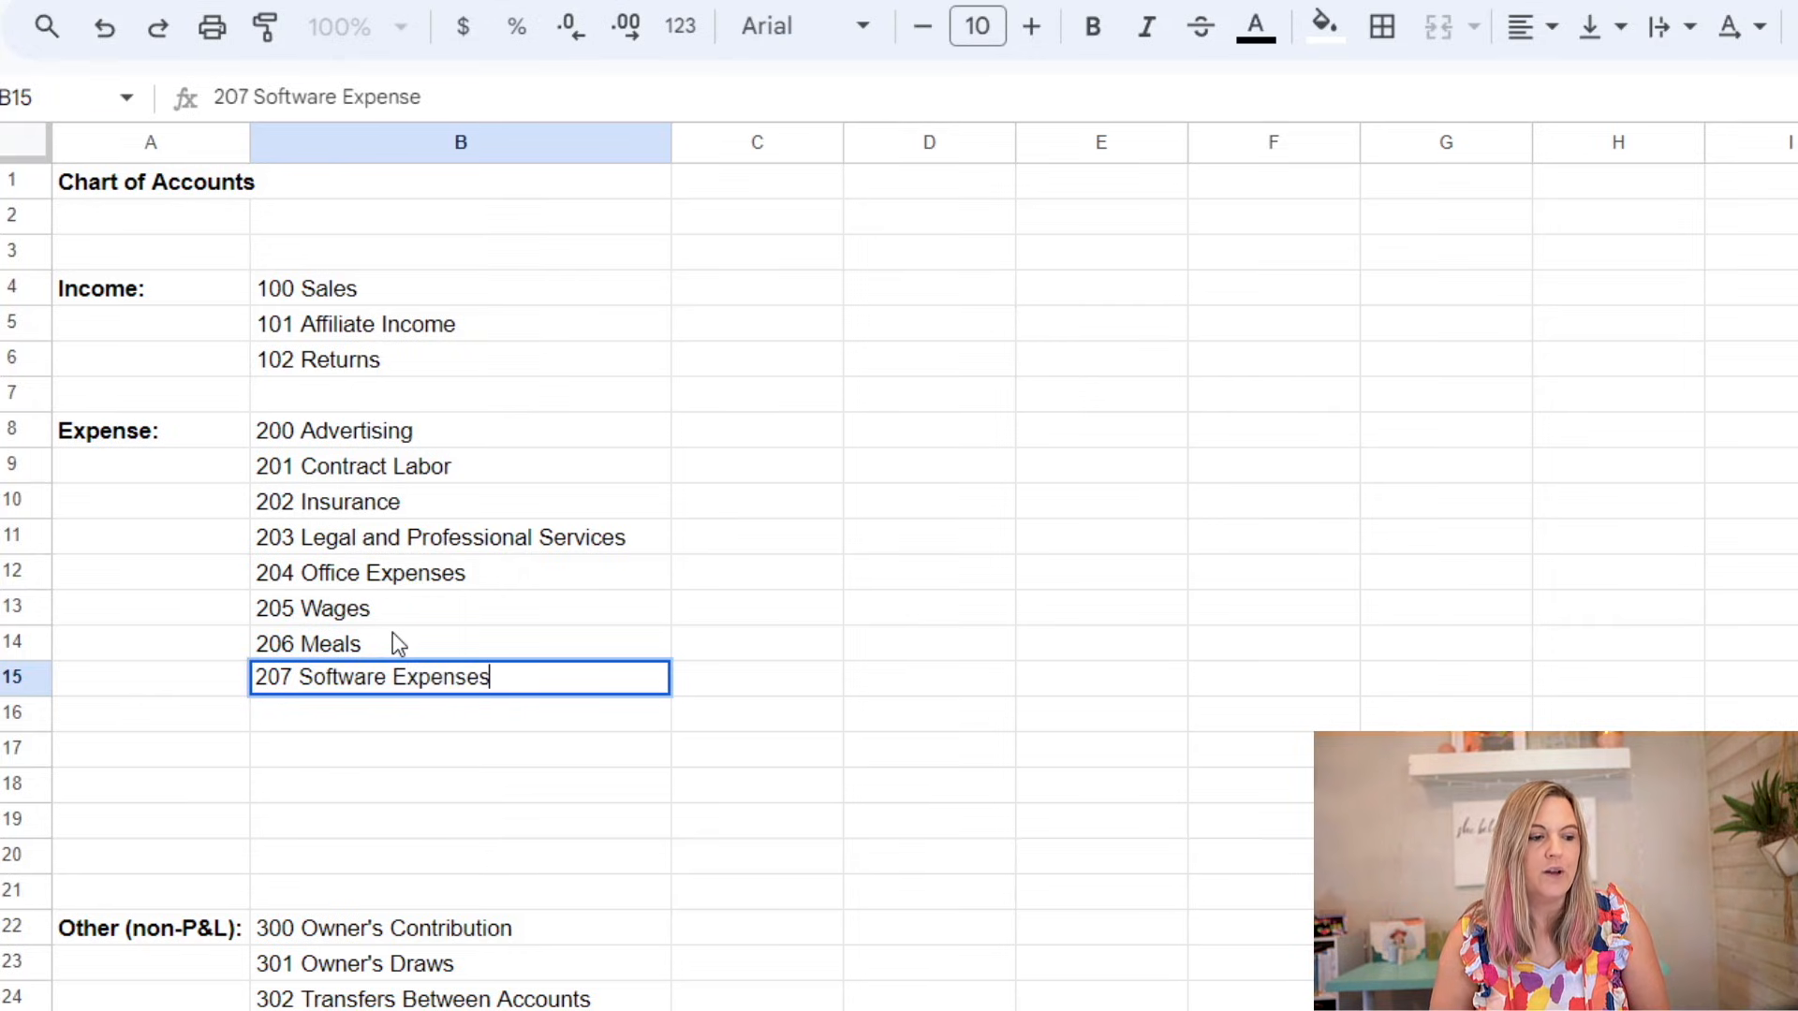
{"action": "key", "text": "Return"}
Step: Compare the Software Expenses account with the Office Expenses and Advertising accounts in the Expense list
{"action": "left_click", "coordinate": [394, 673]}
{"action": "left_click", "coordinate": [403, 579], "text": "ctrl"}
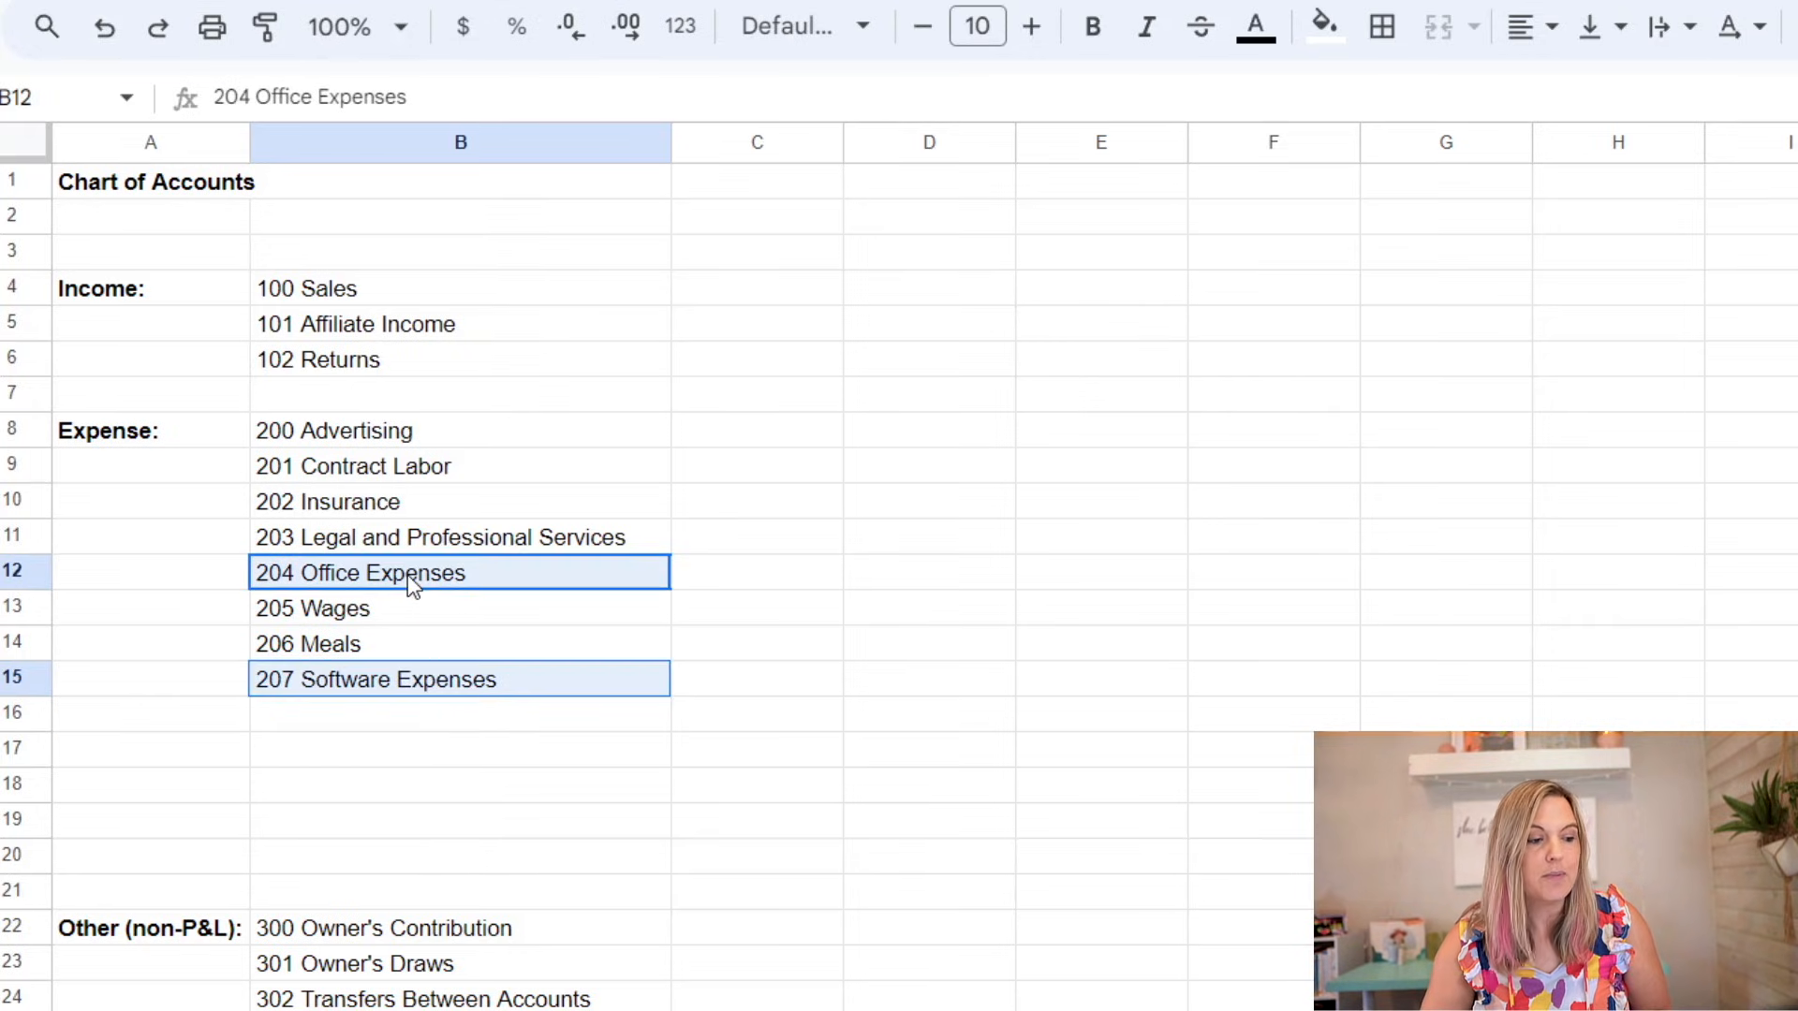
{"action": "left_click", "coordinate": [414, 682]}
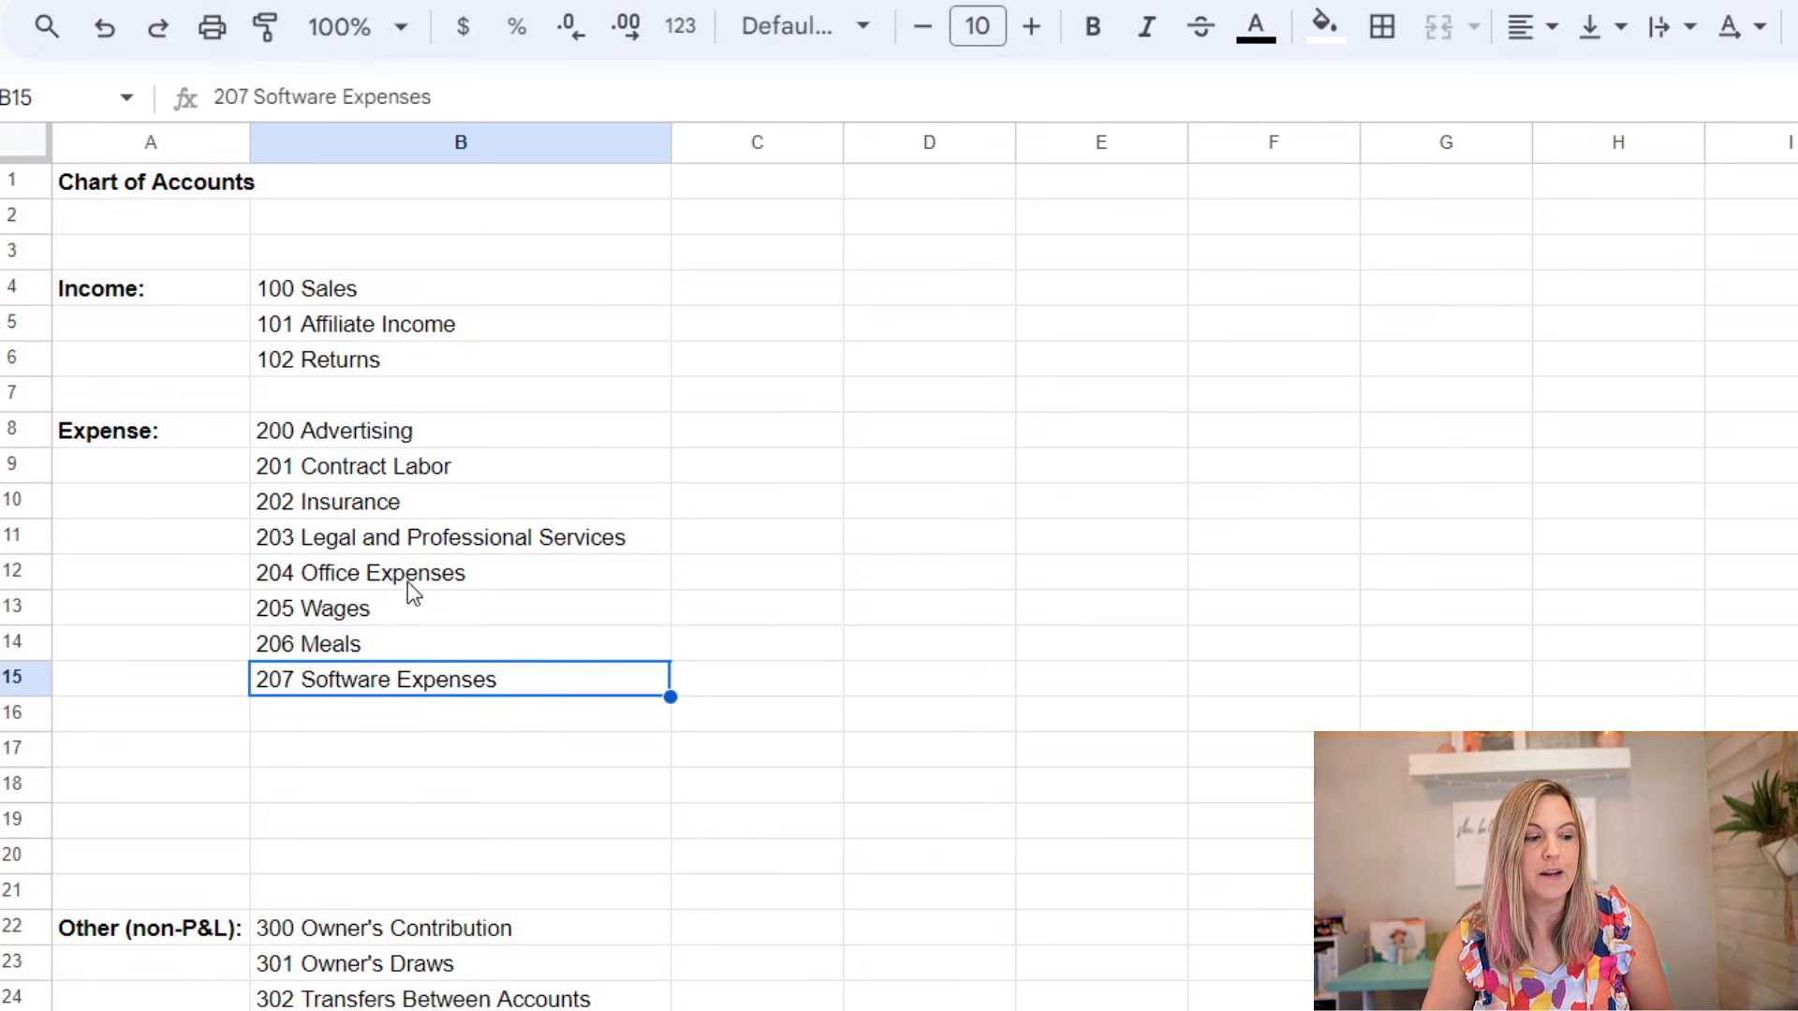
{"action": "left_click", "coordinate": [372, 430], "text": "ctrl"}
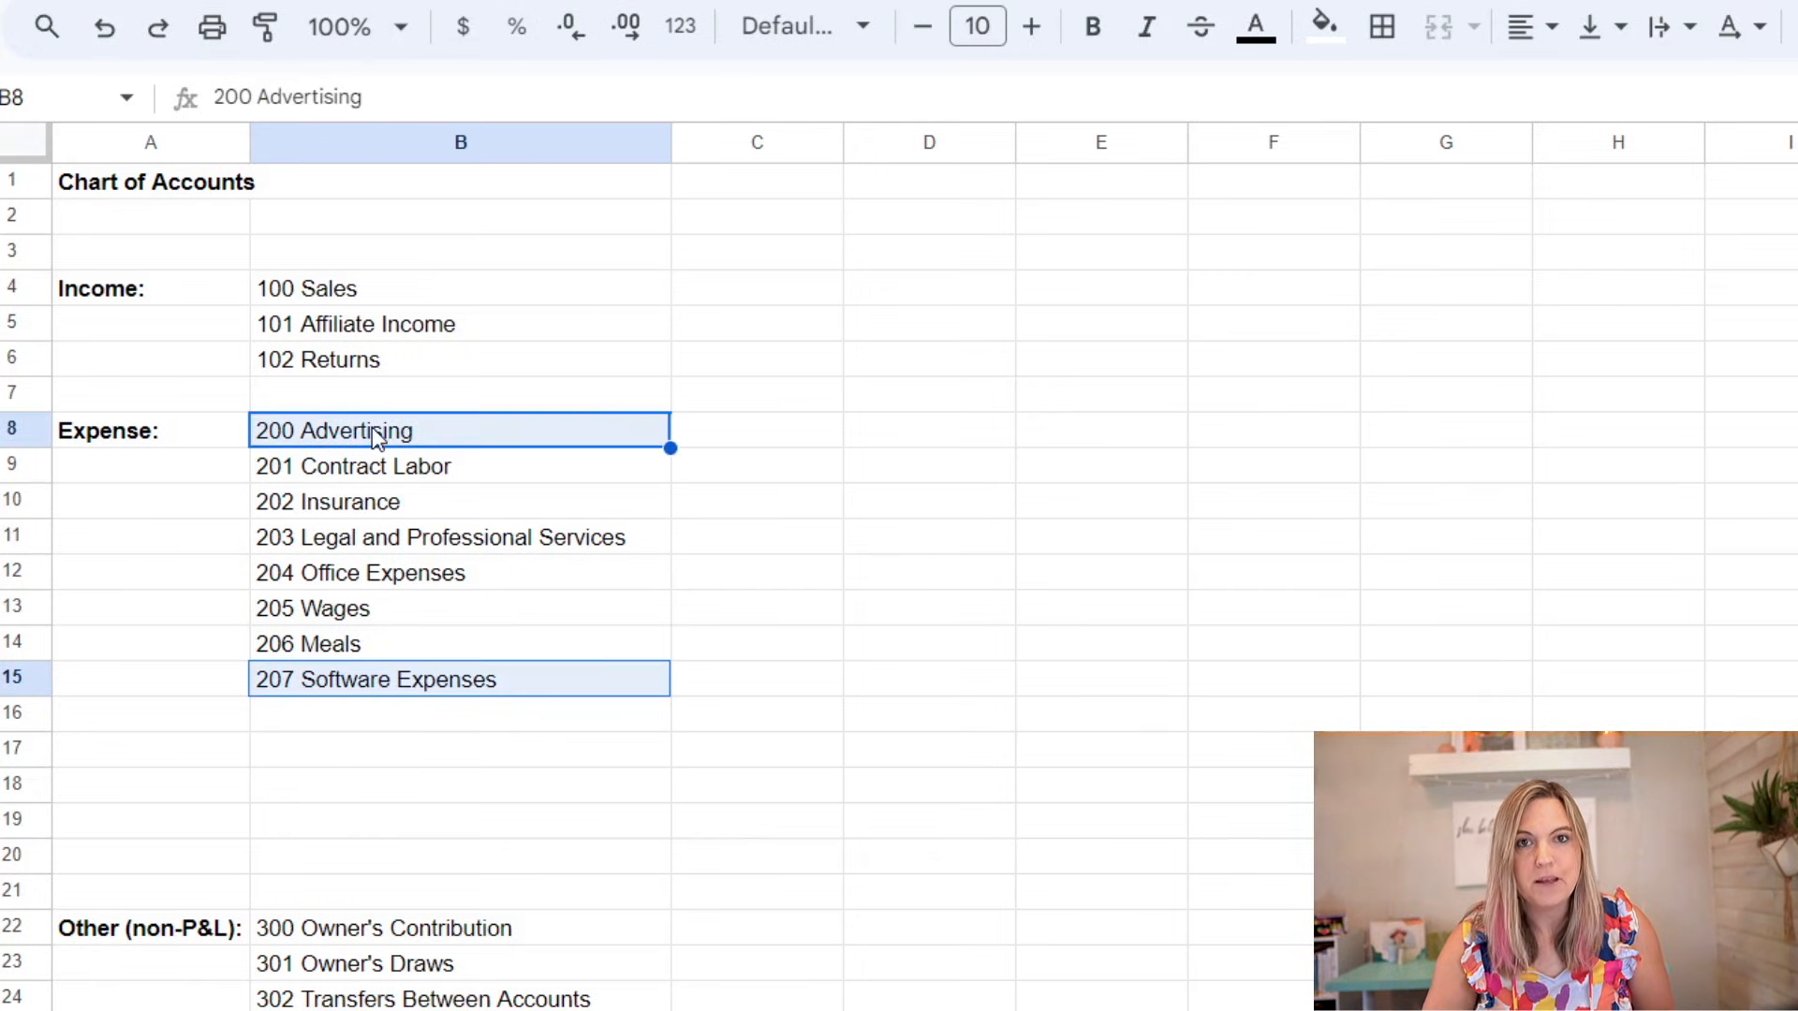
{"action": "left_click", "coordinate": [469, 532]}
{"action": "left_click", "coordinate": [400, 693]}
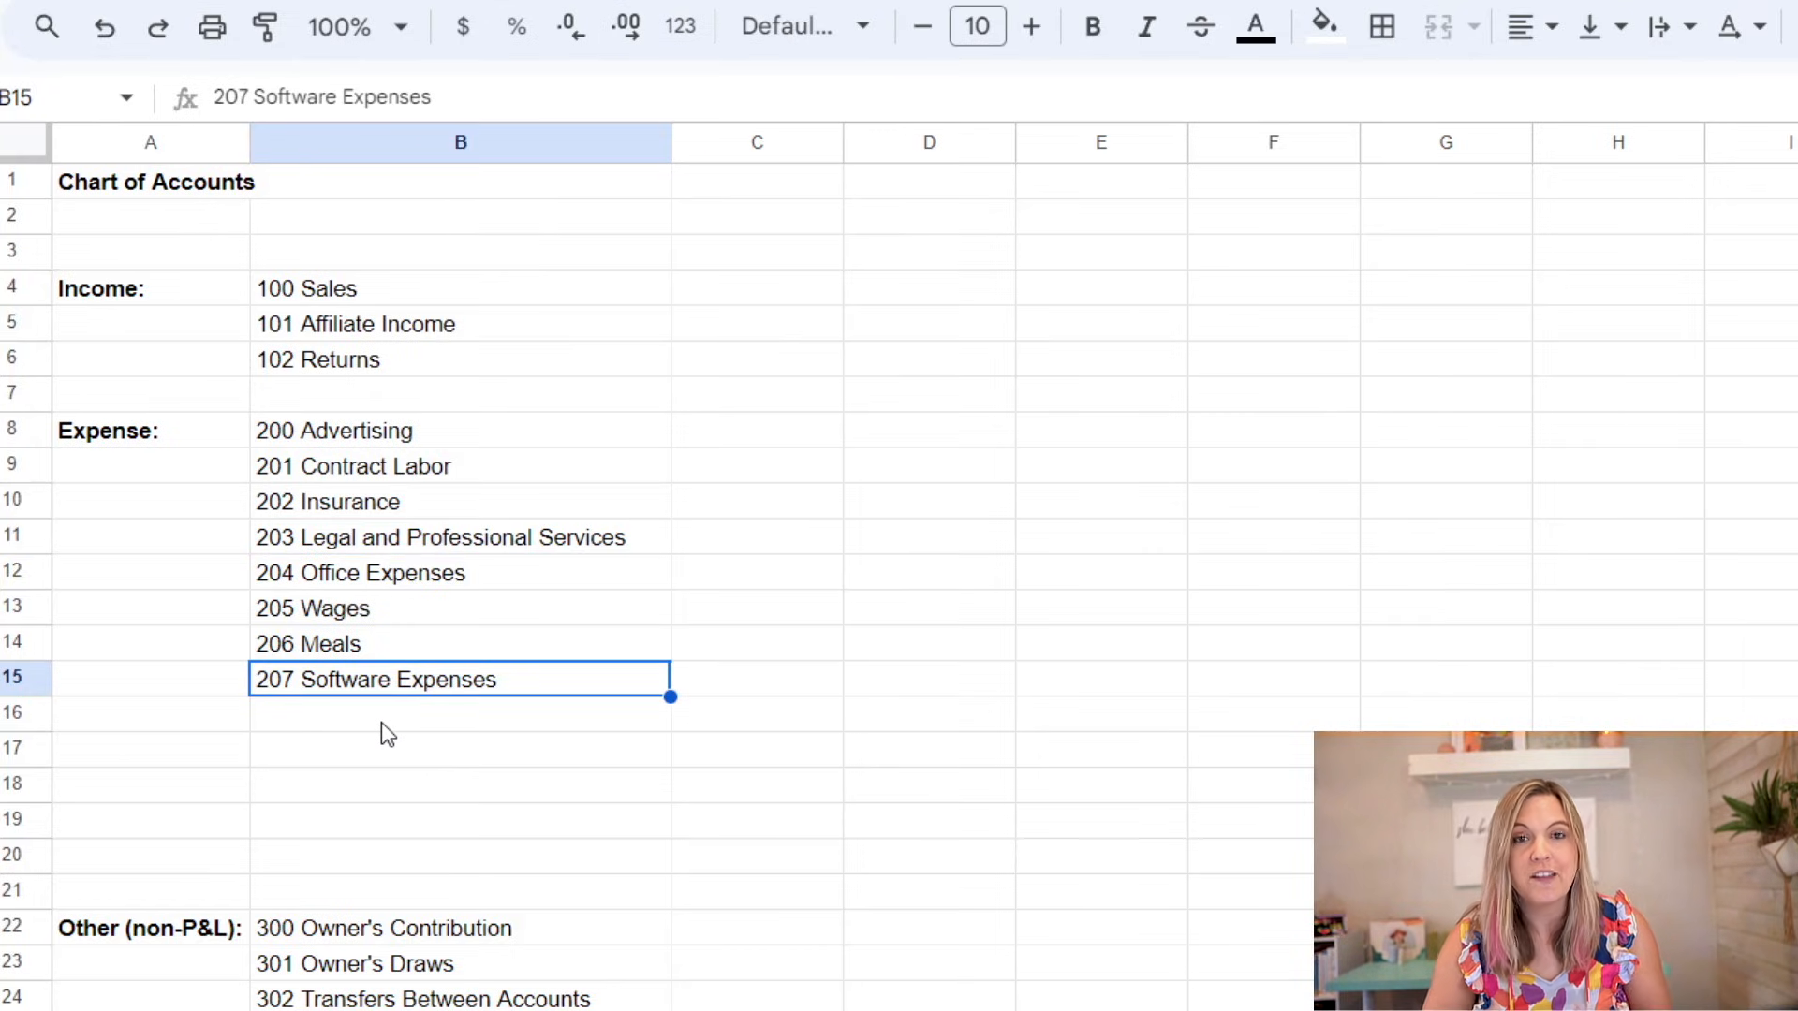
Step: Look over the spare rows 16 to 21 between the Expense accounts and the Other (non-P&L) section
{"action": "left_click", "coordinate": [387, 734]}
{"action": "left_click_drag", "start_coordinate": [28, 712], "coordinate": [45, 875]}
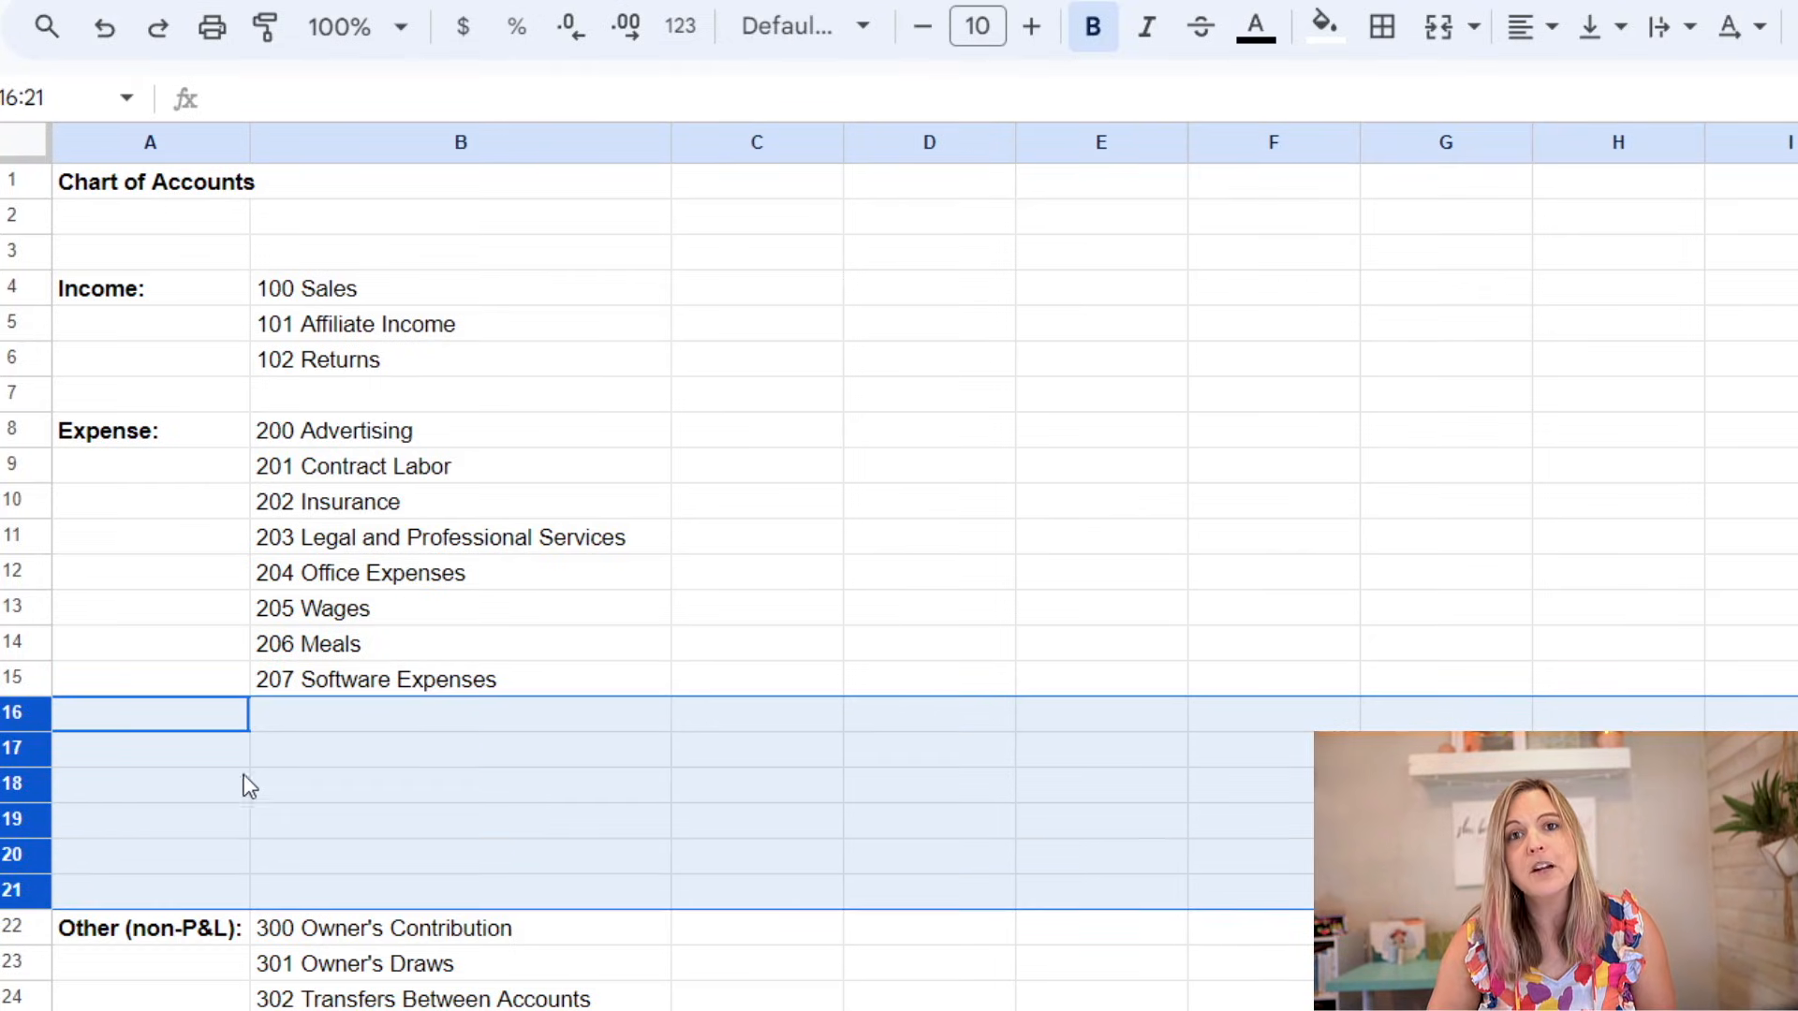
{"action": "left_click", "coordinate": [389, 717]}
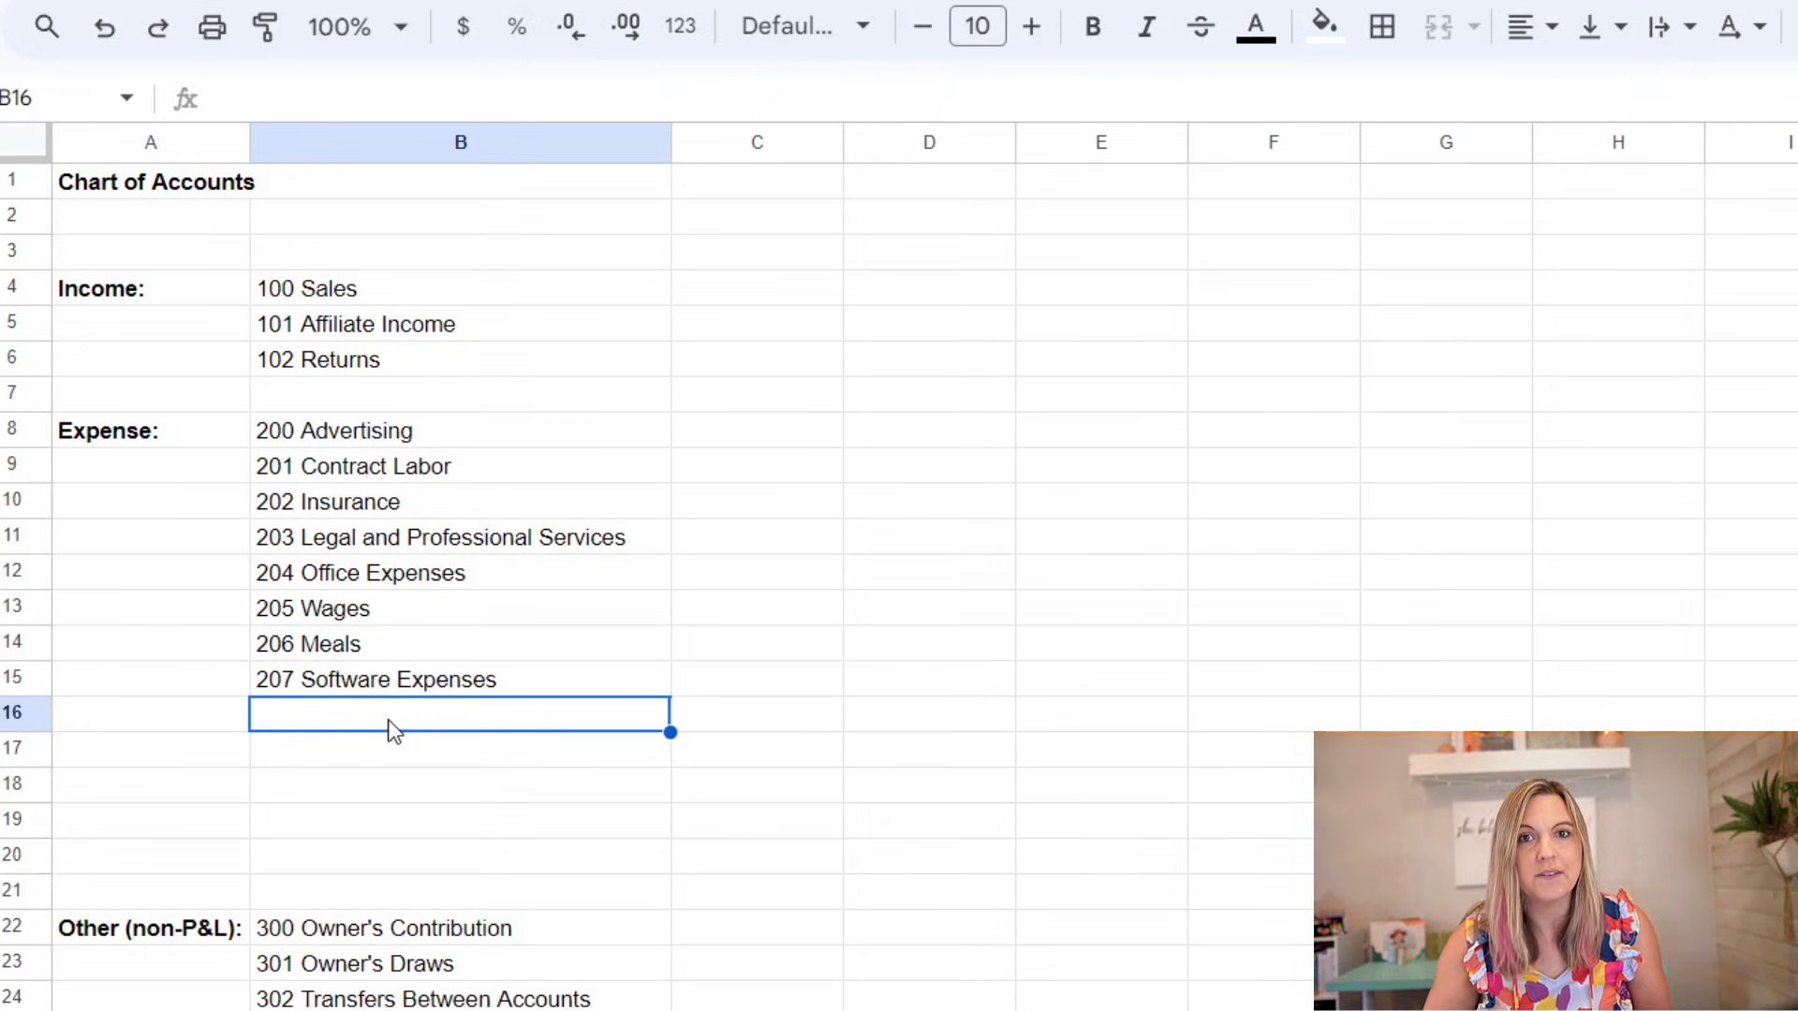
Step: Rename the first income account in B4 to "100 Sales Income"
{"action": "left_click", "coordinate": [384, 292]}
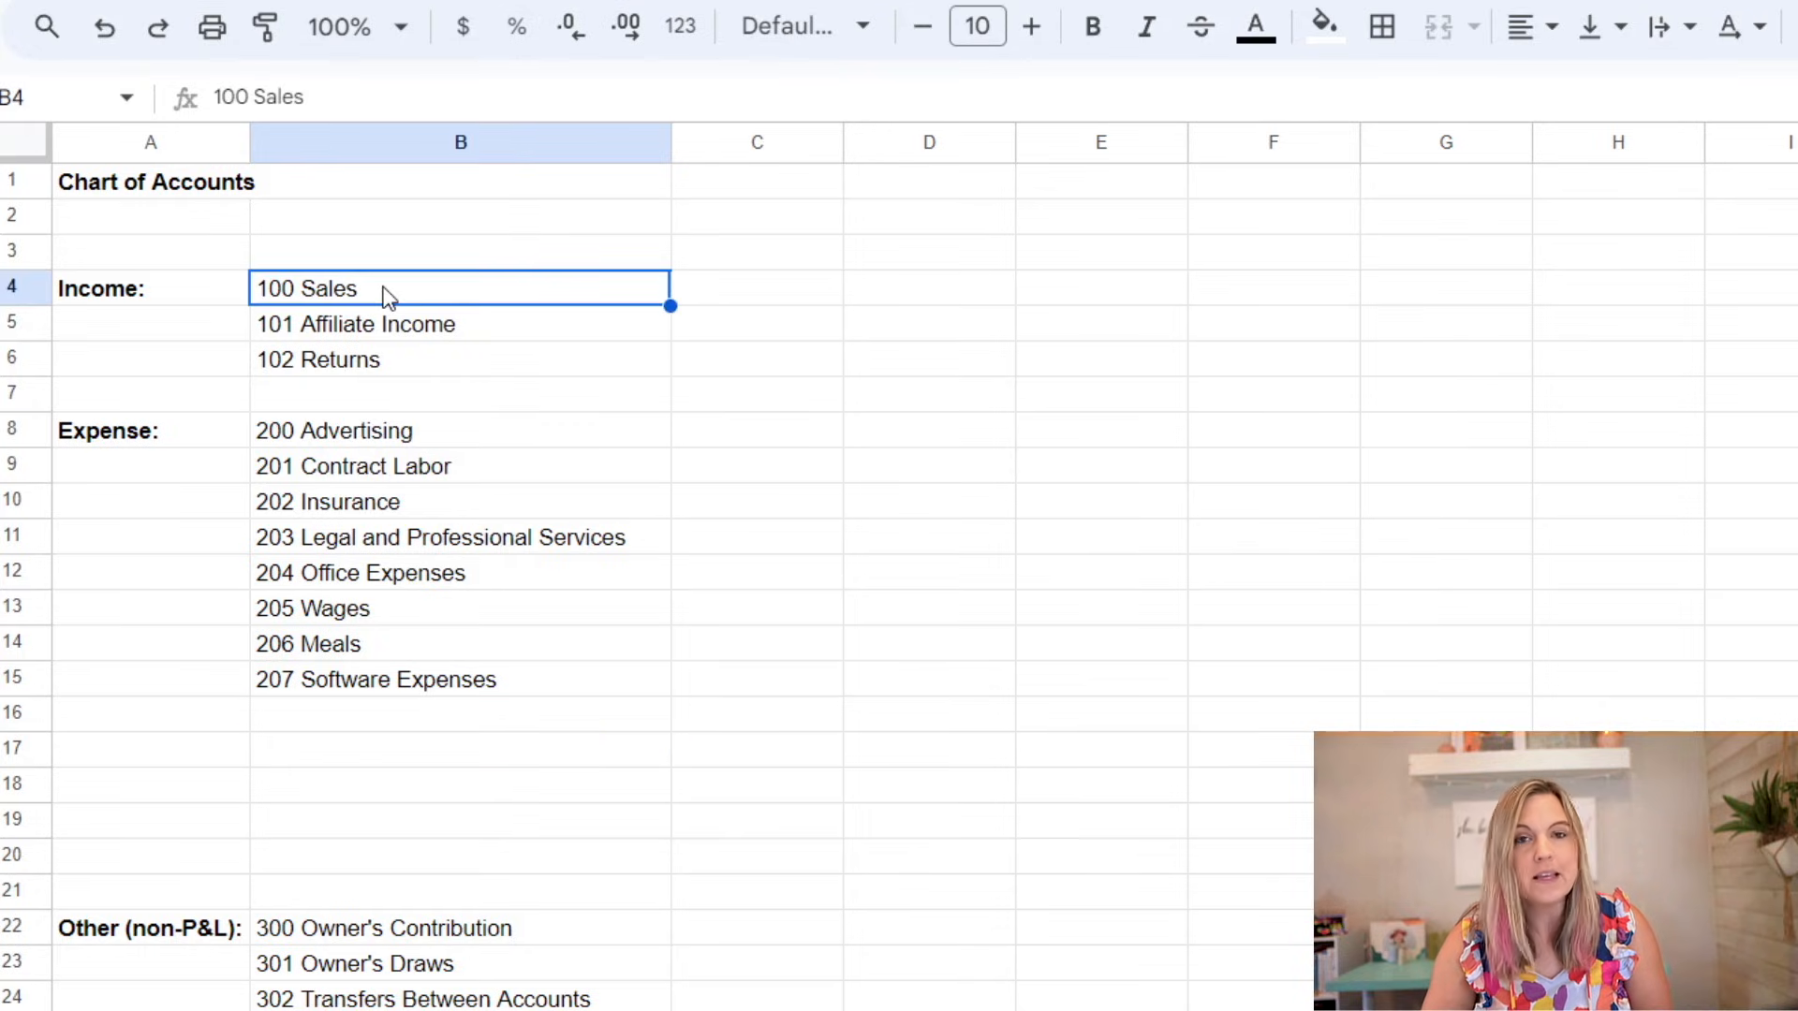
{"action": "left_click", "coordinate": [380, 82]}
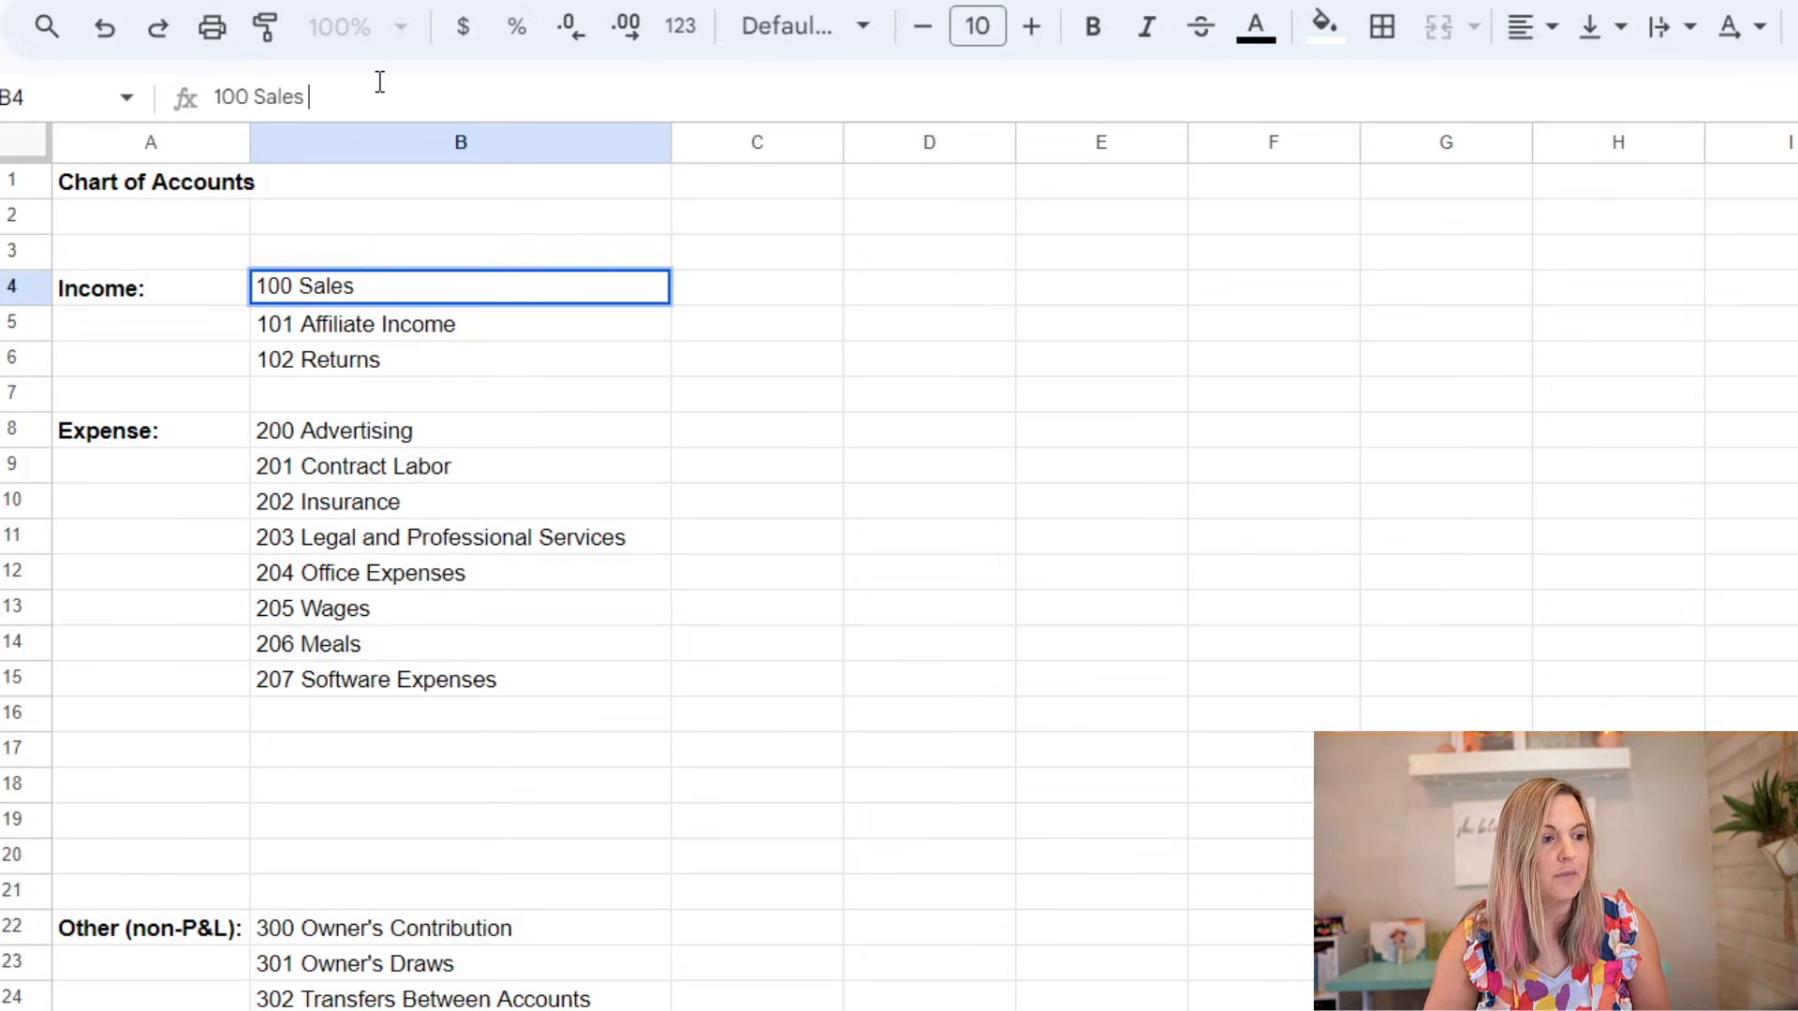
{"action": "type", "text": "Income"}
{"action": "key", "text": "Return"}
{"action": "key", "text": "Up"}
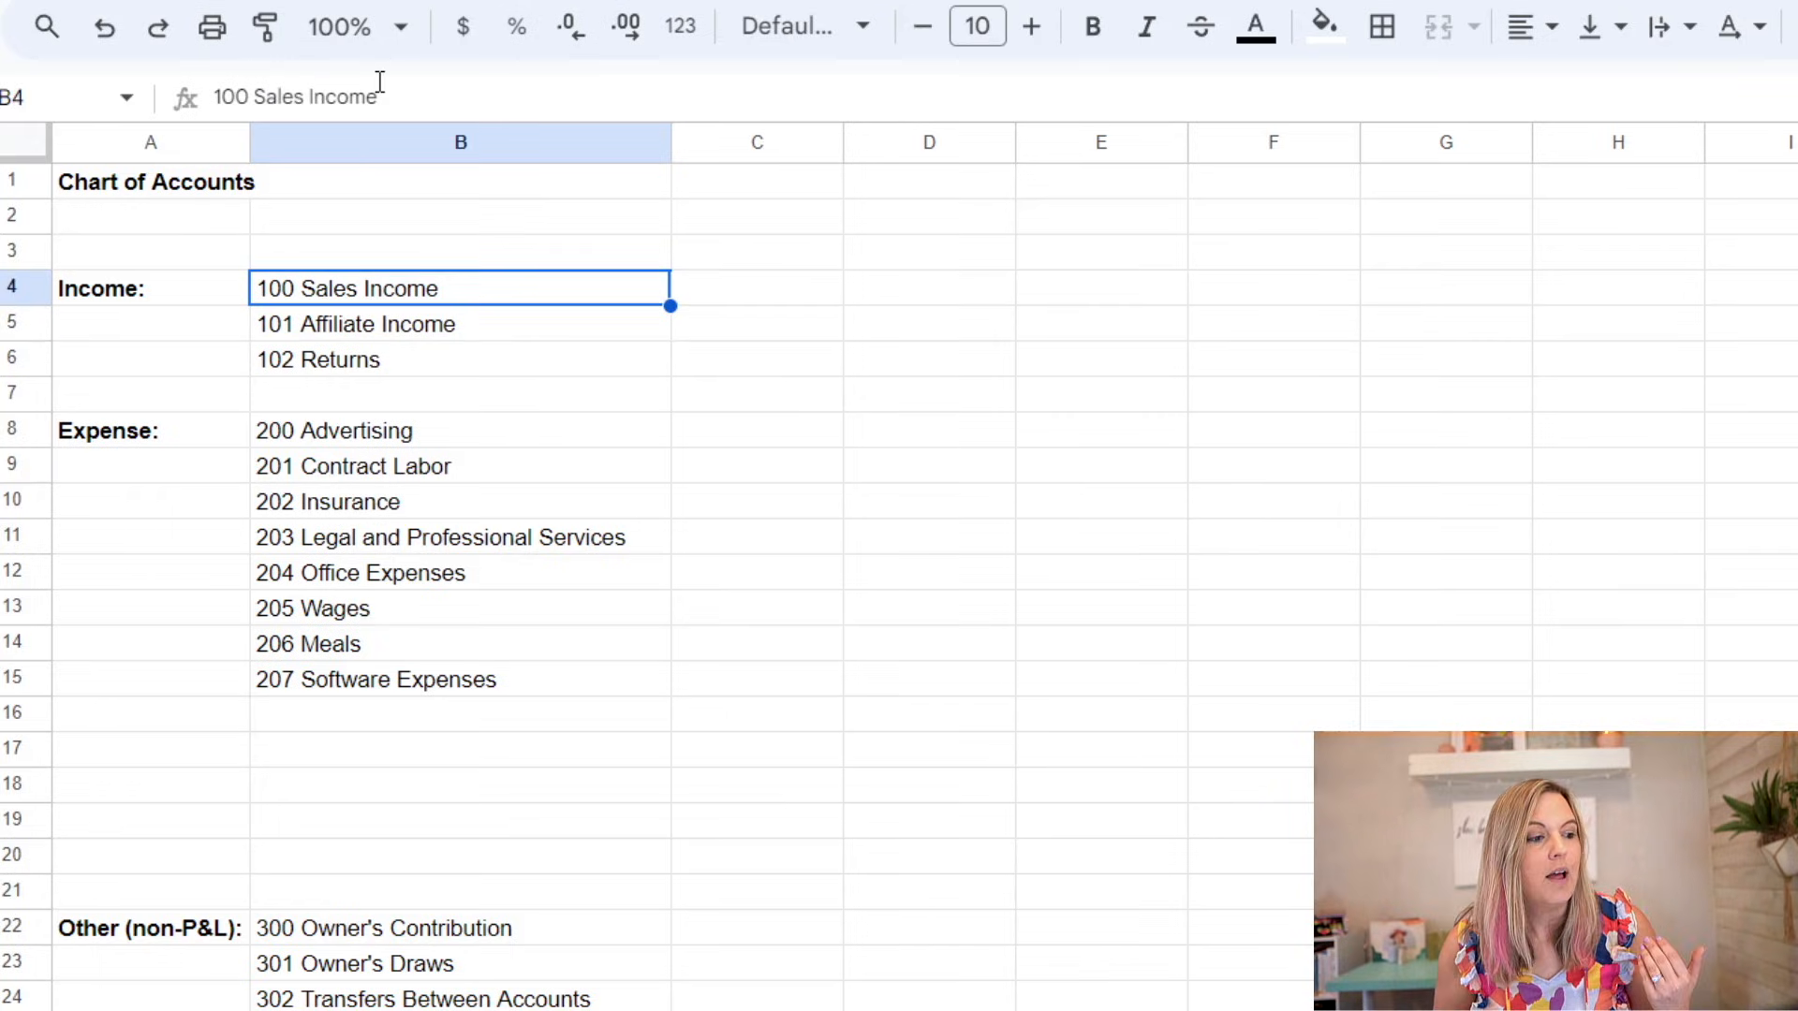
Step: Review the income accounts in B4:B6 and the 300 Owner's Contribution account in the Other (non-P&L) section
{"action": "key", "text": "Down"}
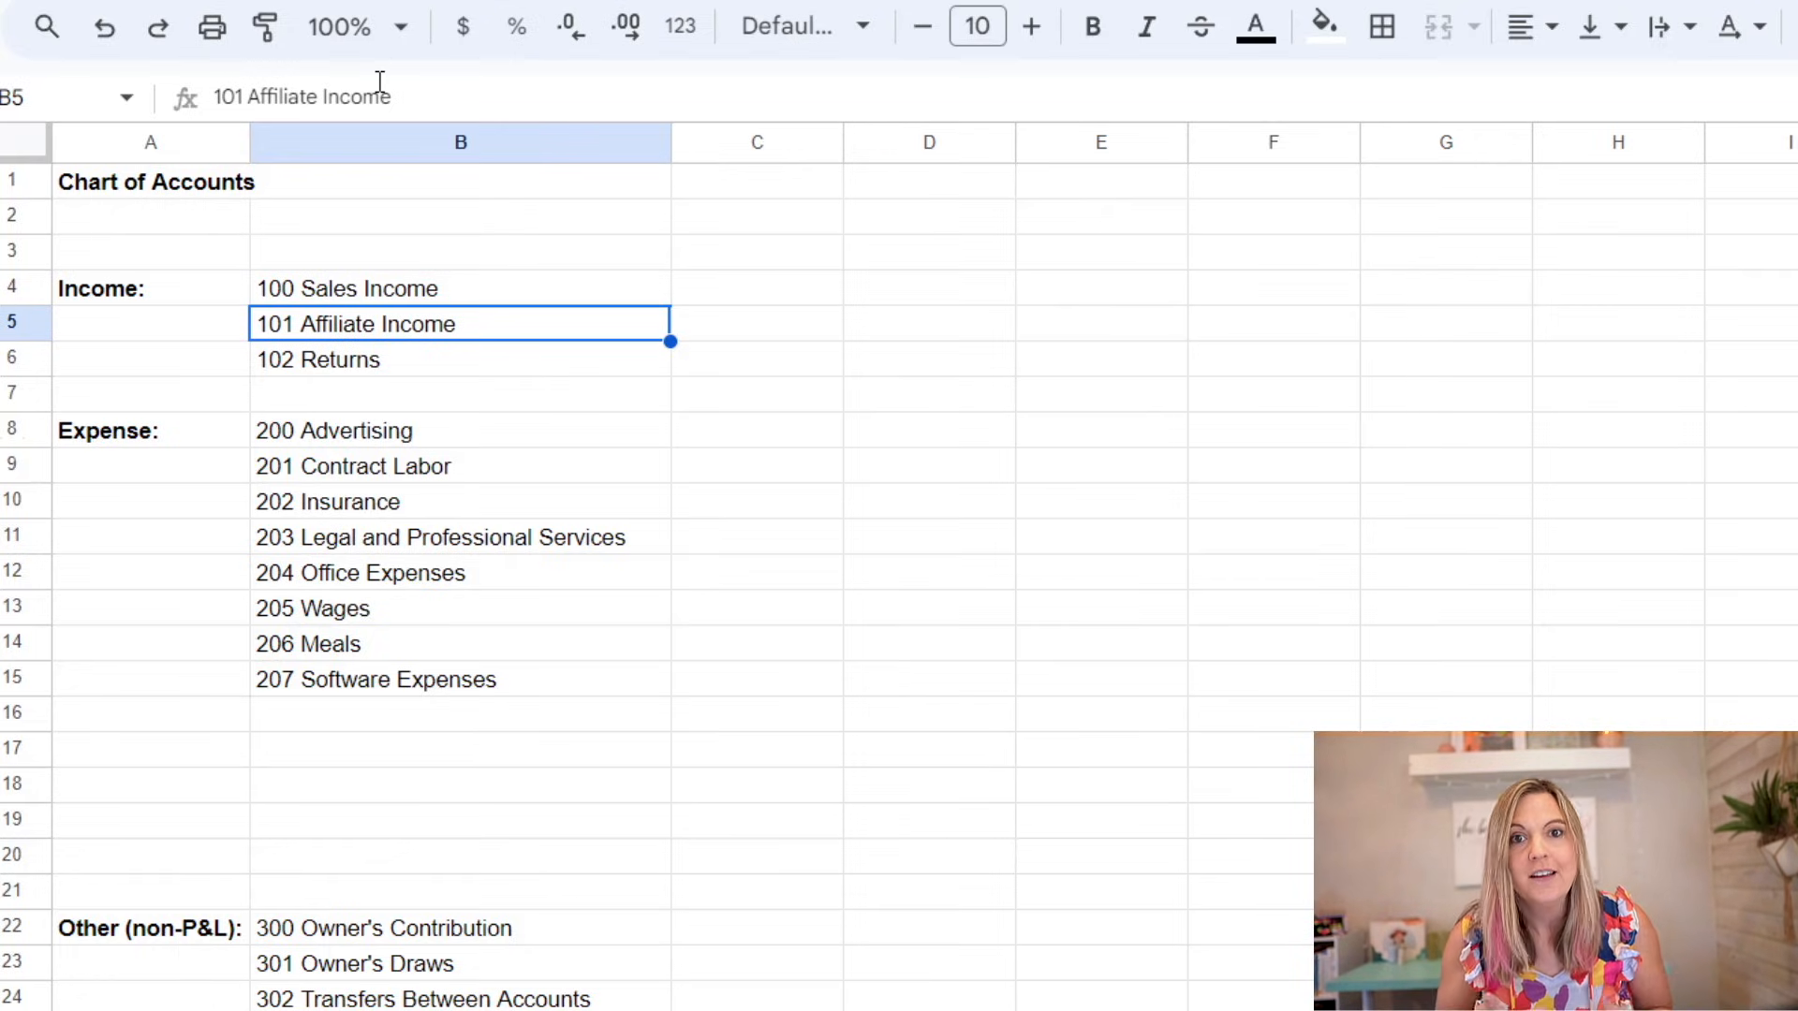
{"action": "key", "text": "shift+Up"}
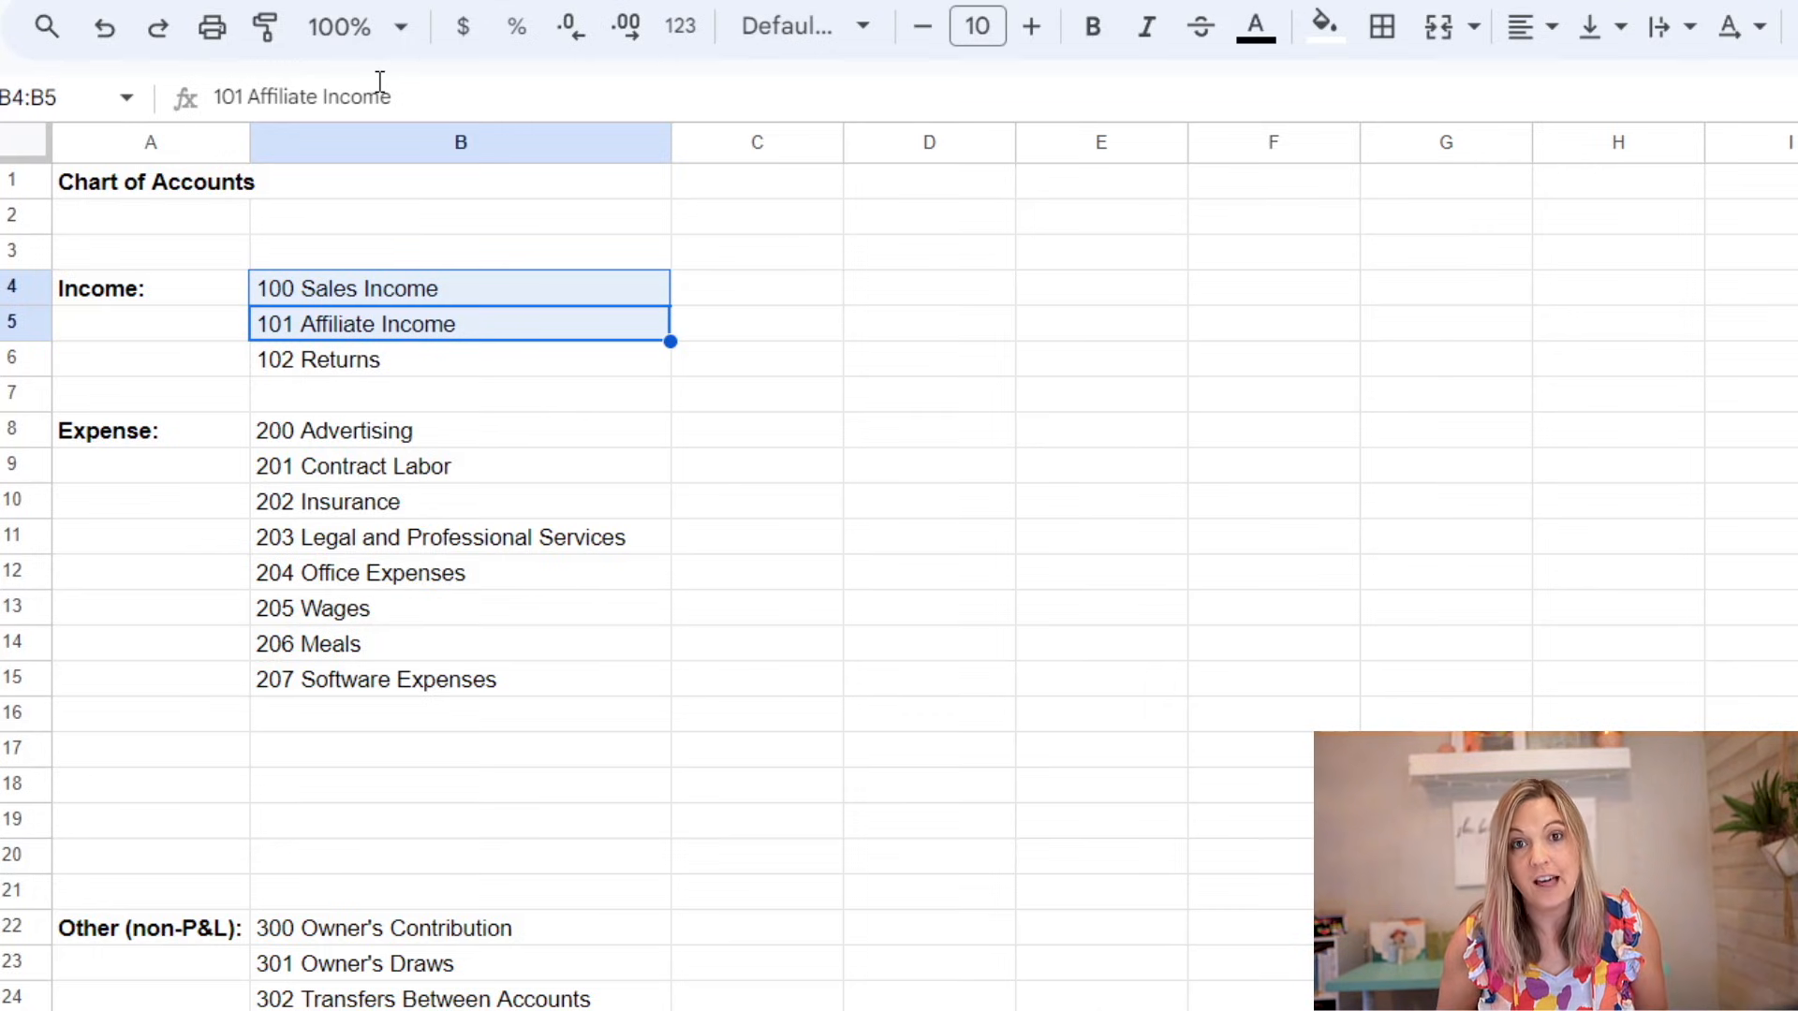
{"action": "key", "text": "Down"}
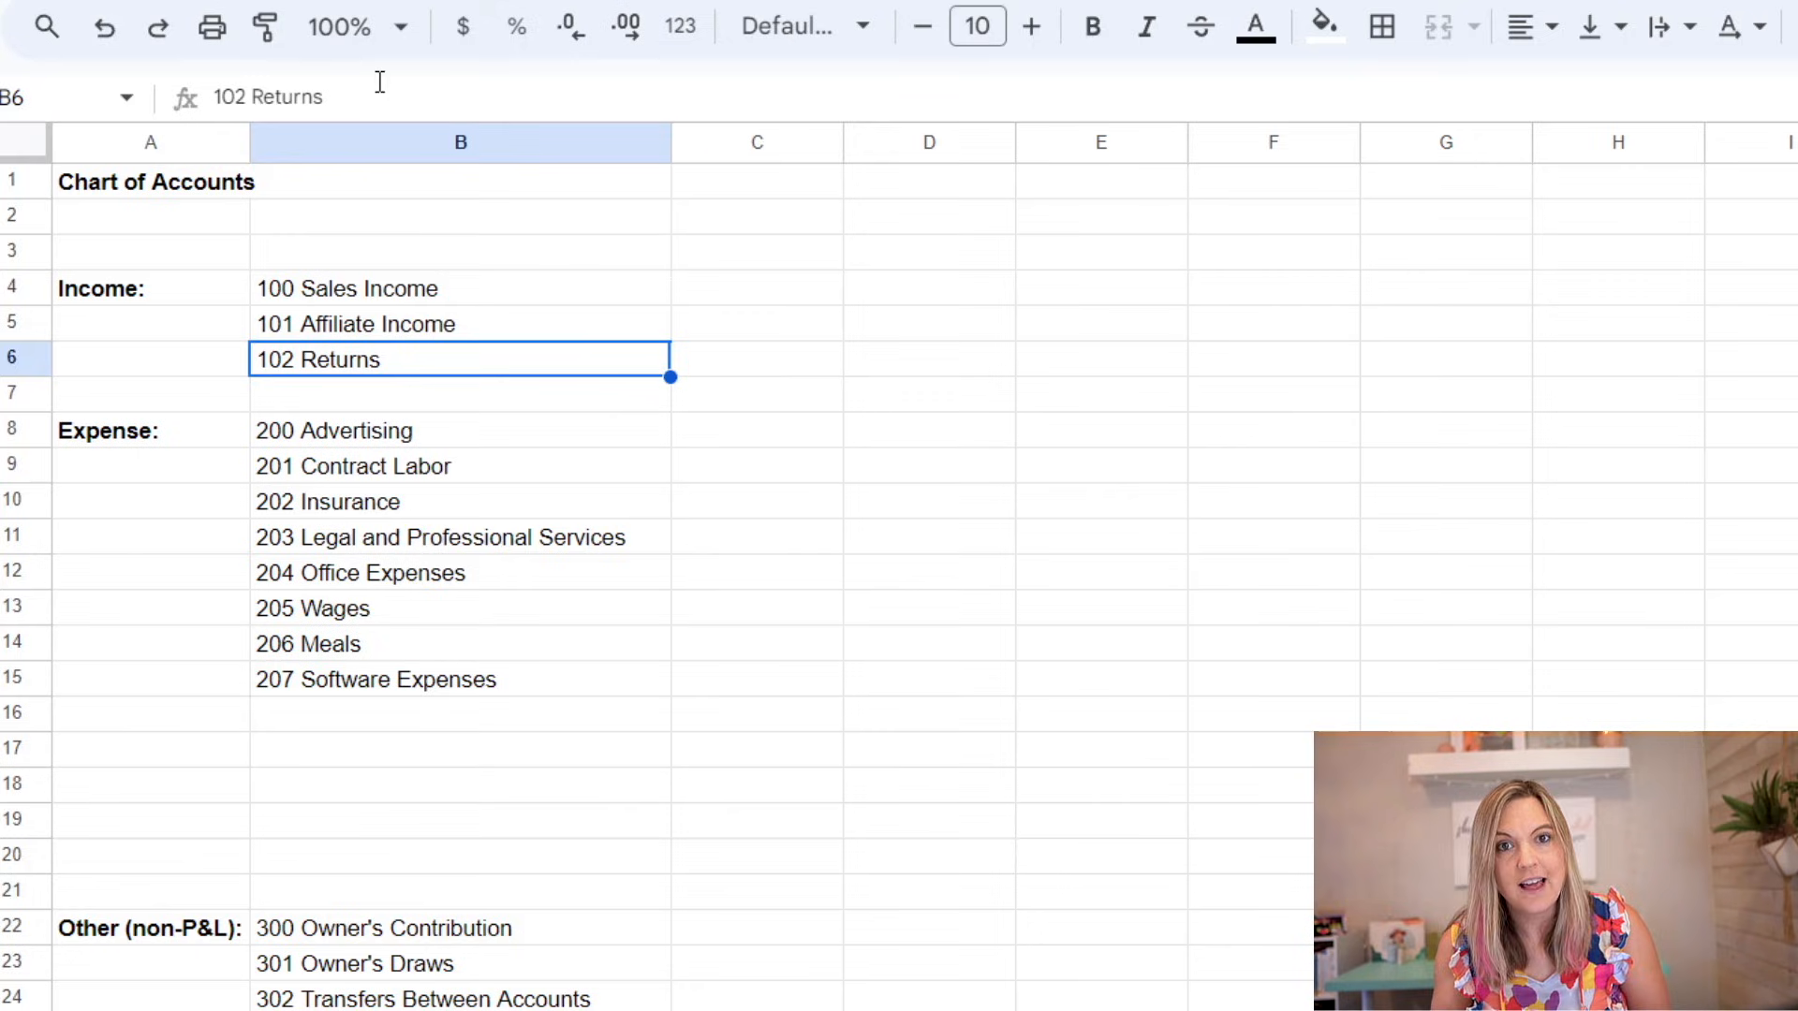
{"action": "left_click", "coordinate": [322, 933]}
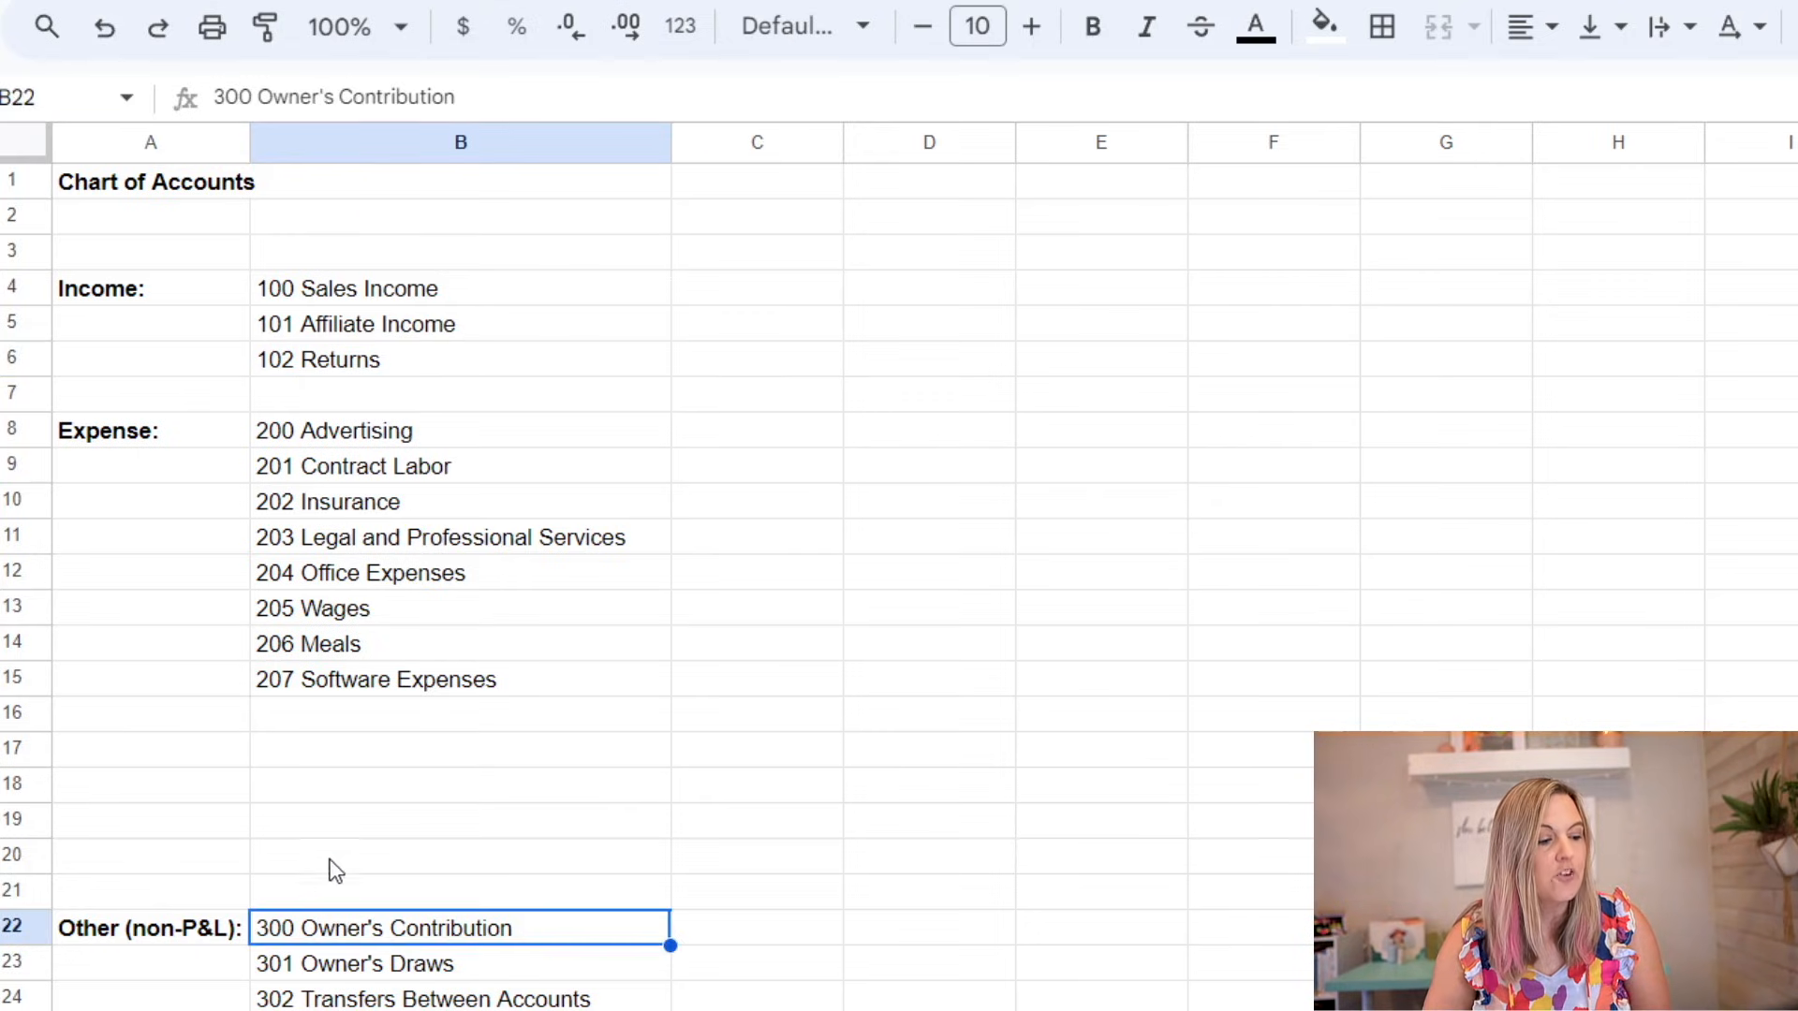
{"action": "scroll", "coordinate": [331, 853], "scroll_direction": "down", "scroll_amount": 2}
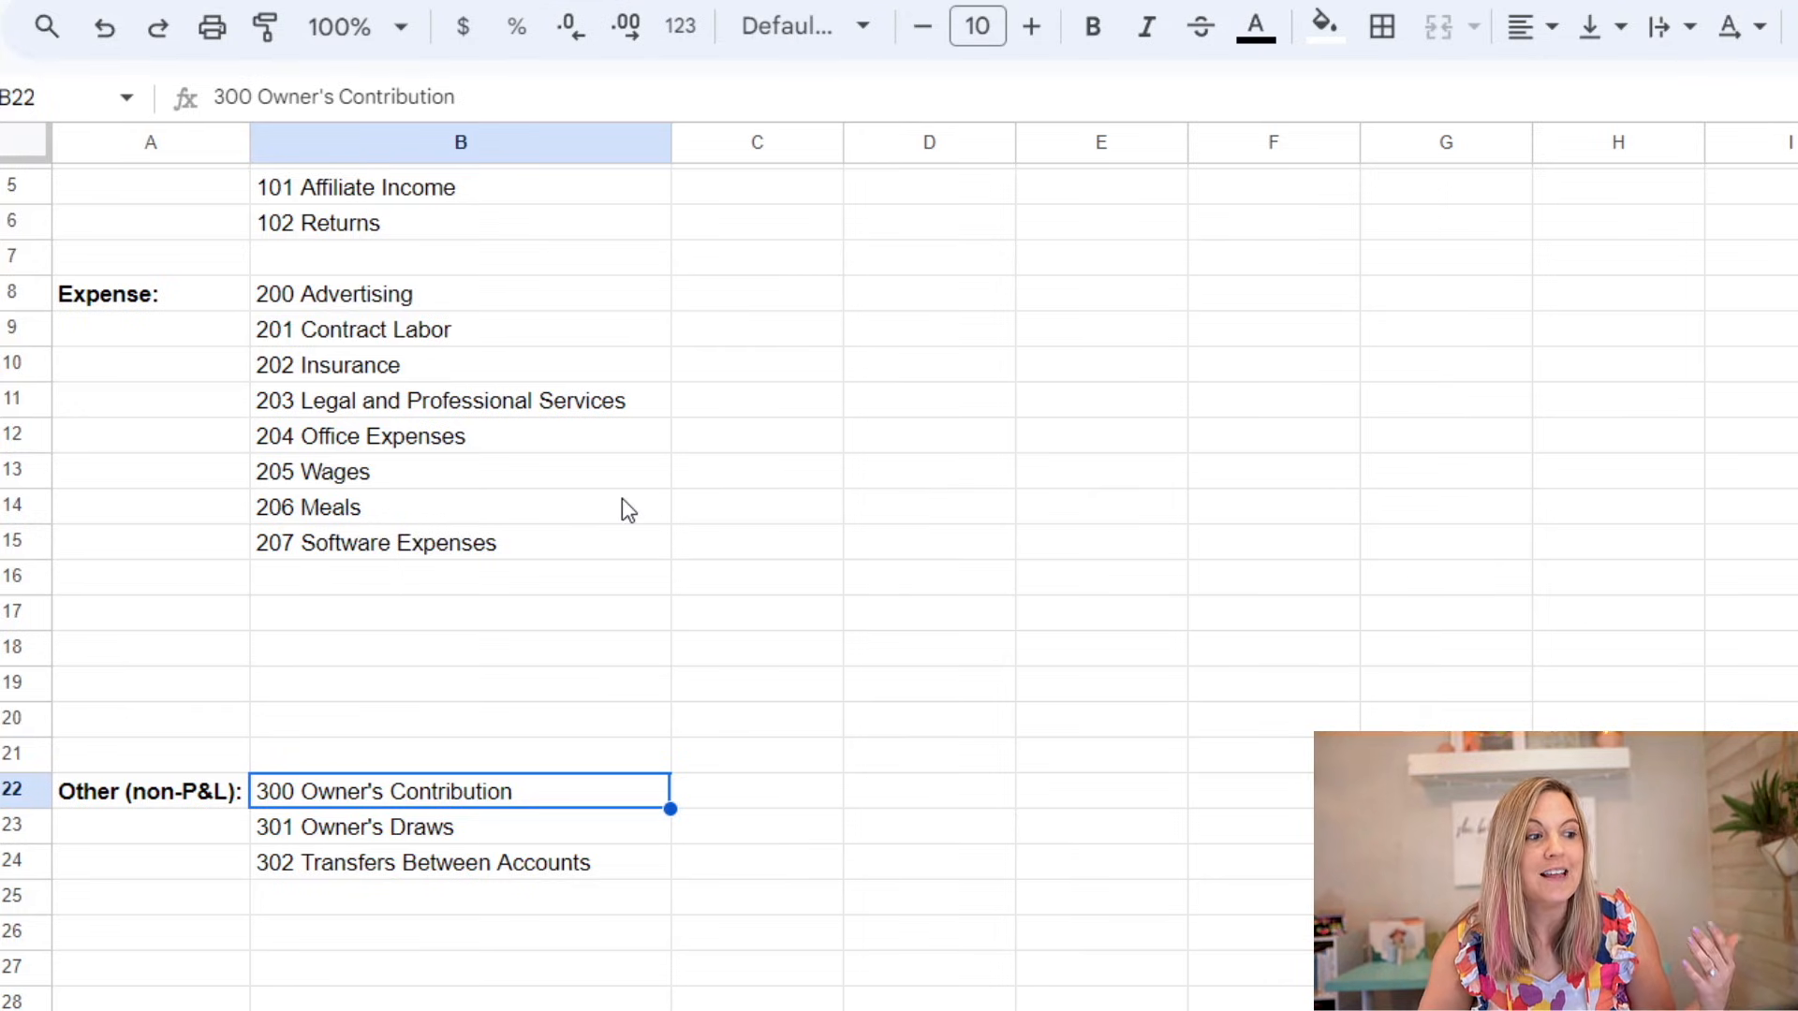
{"action": "scroll", "coordinate": [622, 499], "scroll_direction": "up", "scroll_amount": 3}
{"action": "left_click", "coordinate": [683, 294]}
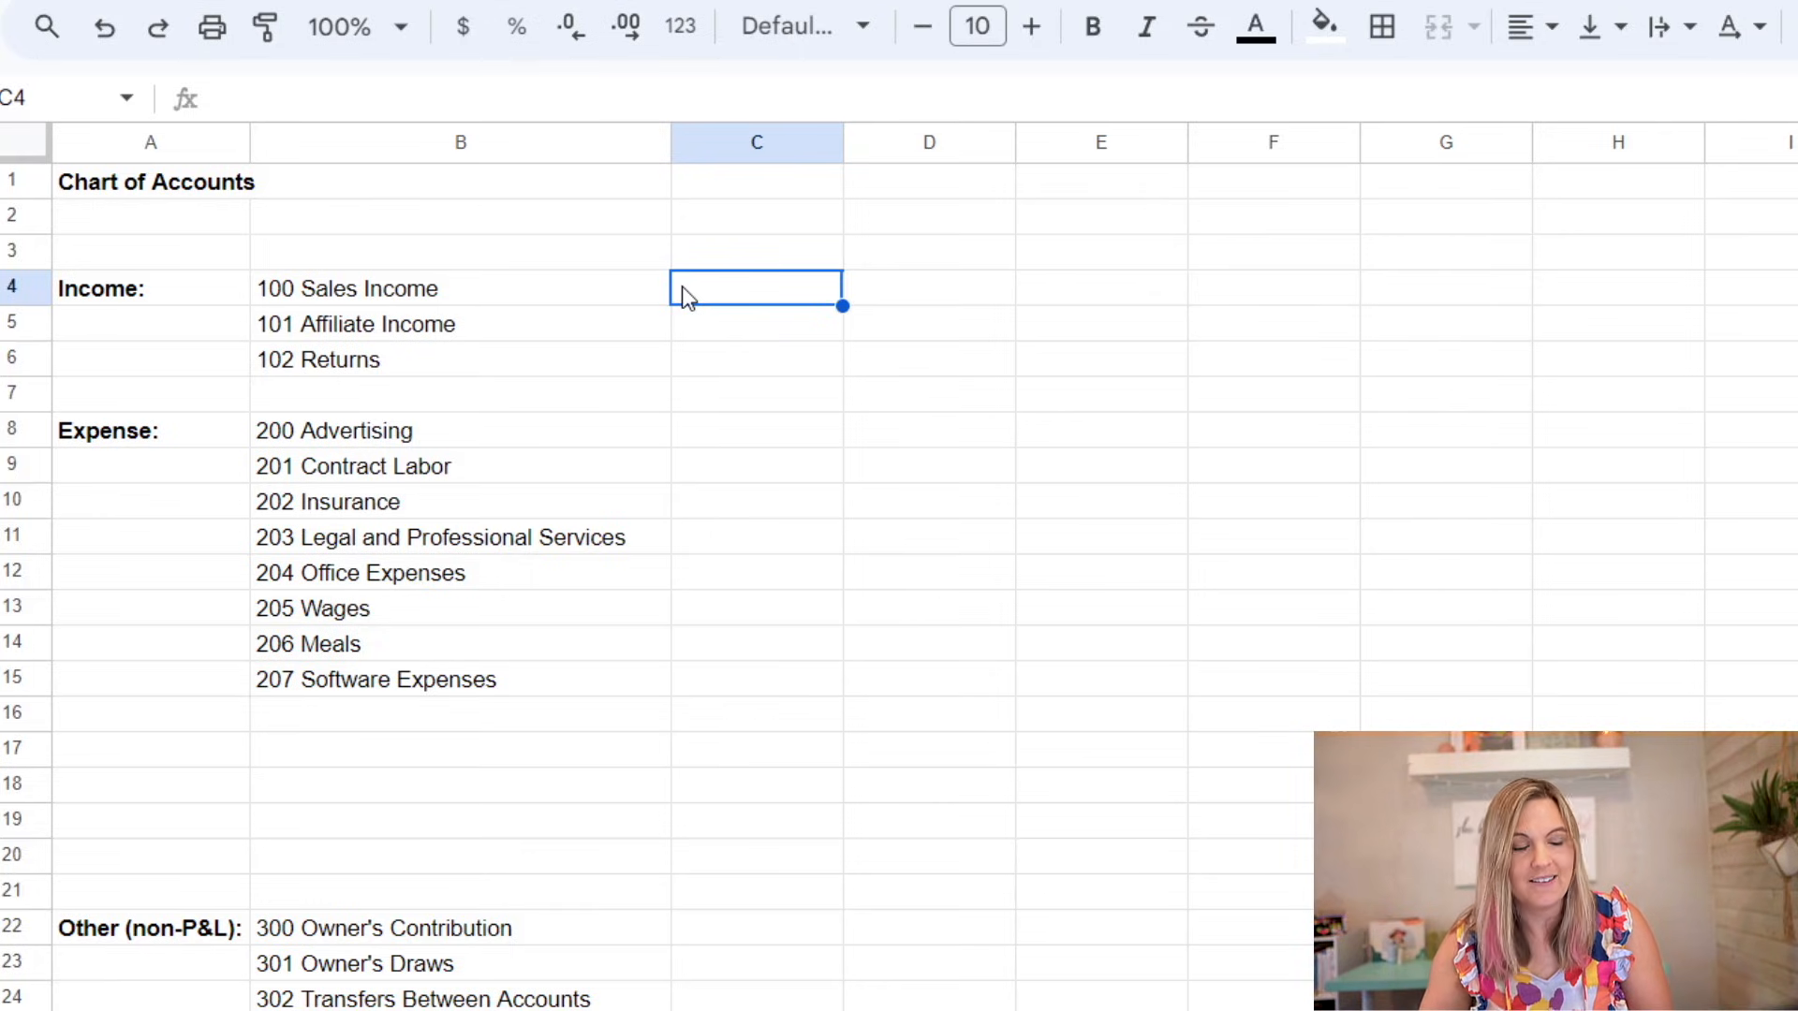
{"action": "left_click", "coordinate": [744, 939]}
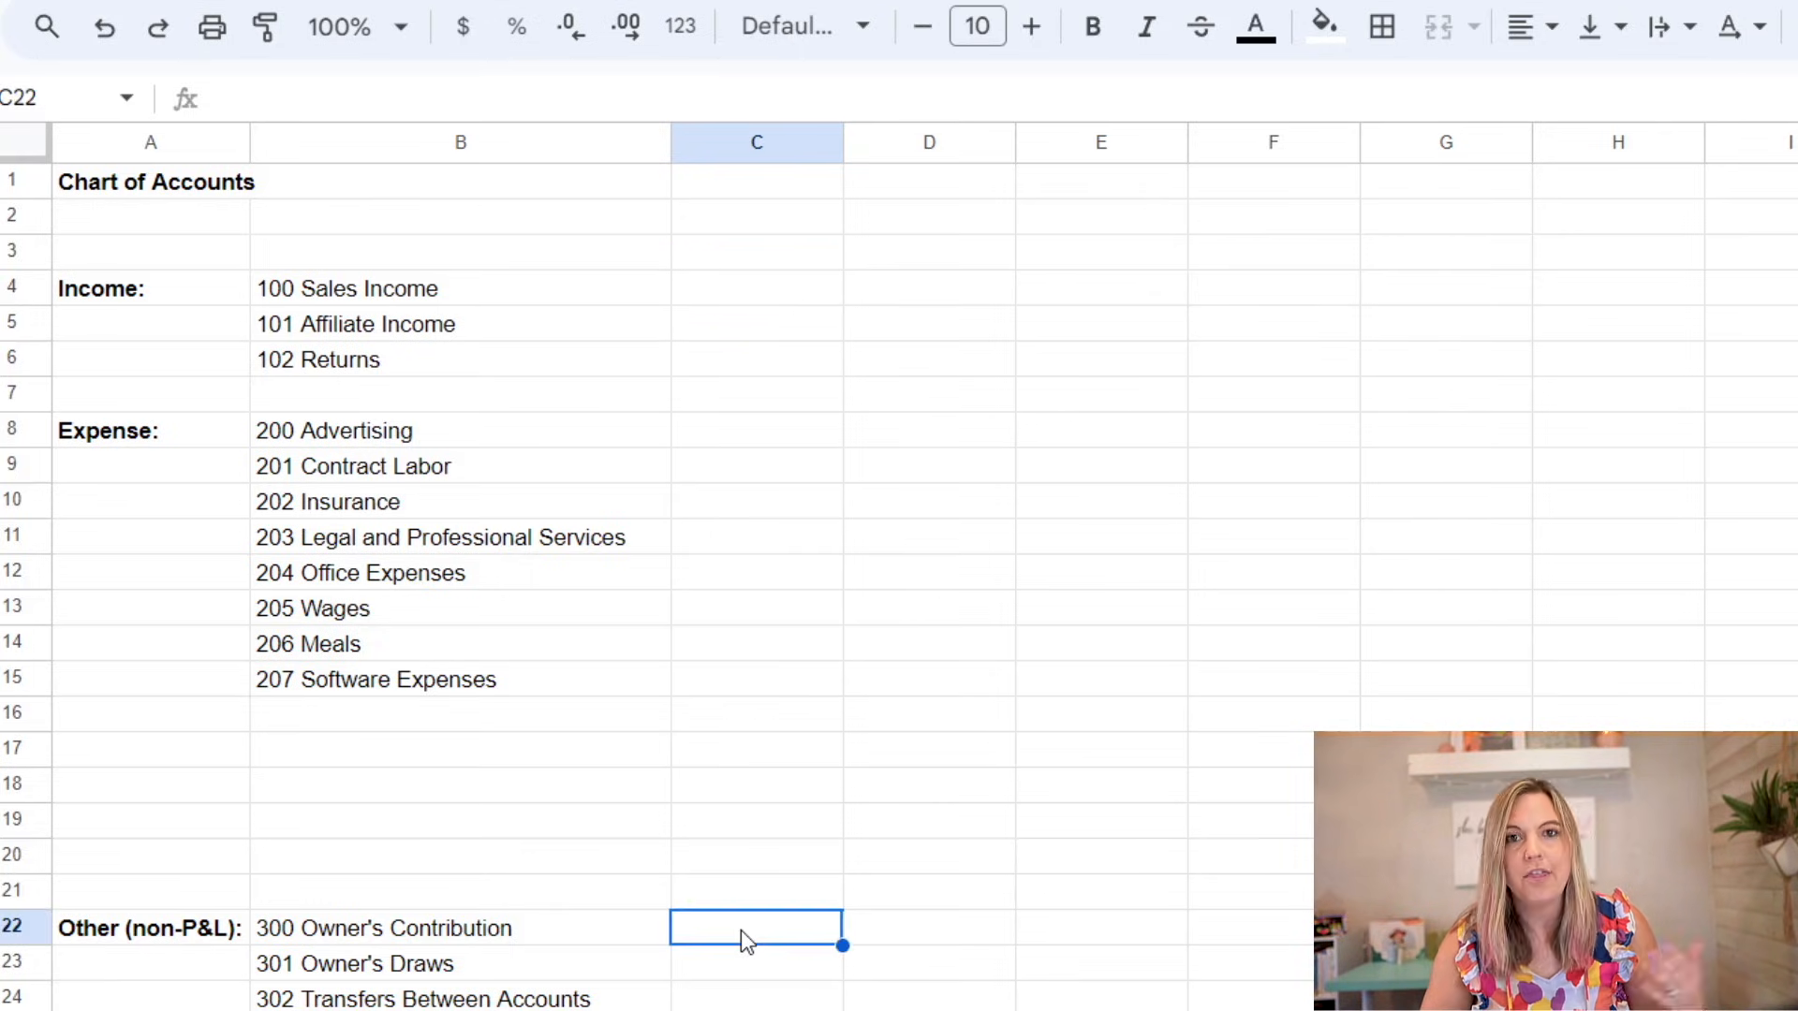
Step: Go through the Other (non-P&L) accounts in rows 22 to 24: Owner's Contribution, Owner's Draws and Transfers Between Accounts
{"action": "scroll", "coordinate": [747, 939], "scroll_direction": "down", "scroll_amount": 2}
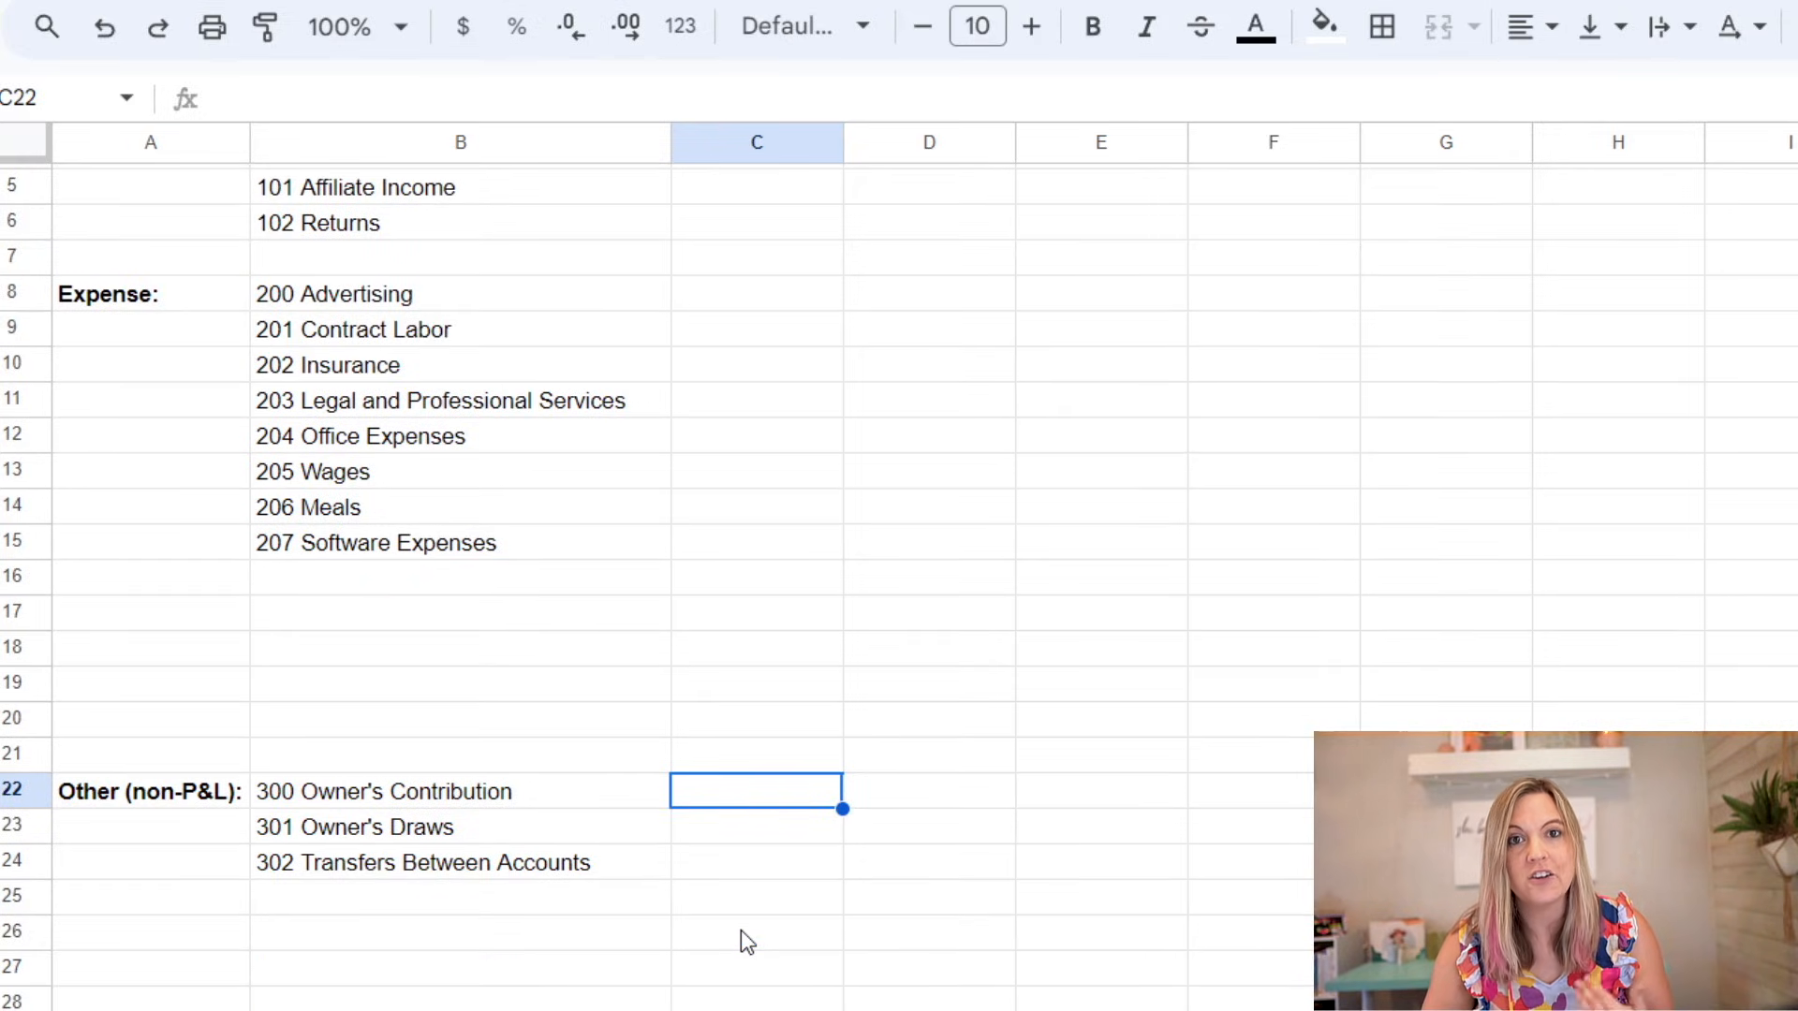
{"action": "left_click", "coordinate": [485, 806]}
{"action": "left_click", "coordinate": [716, 801]}
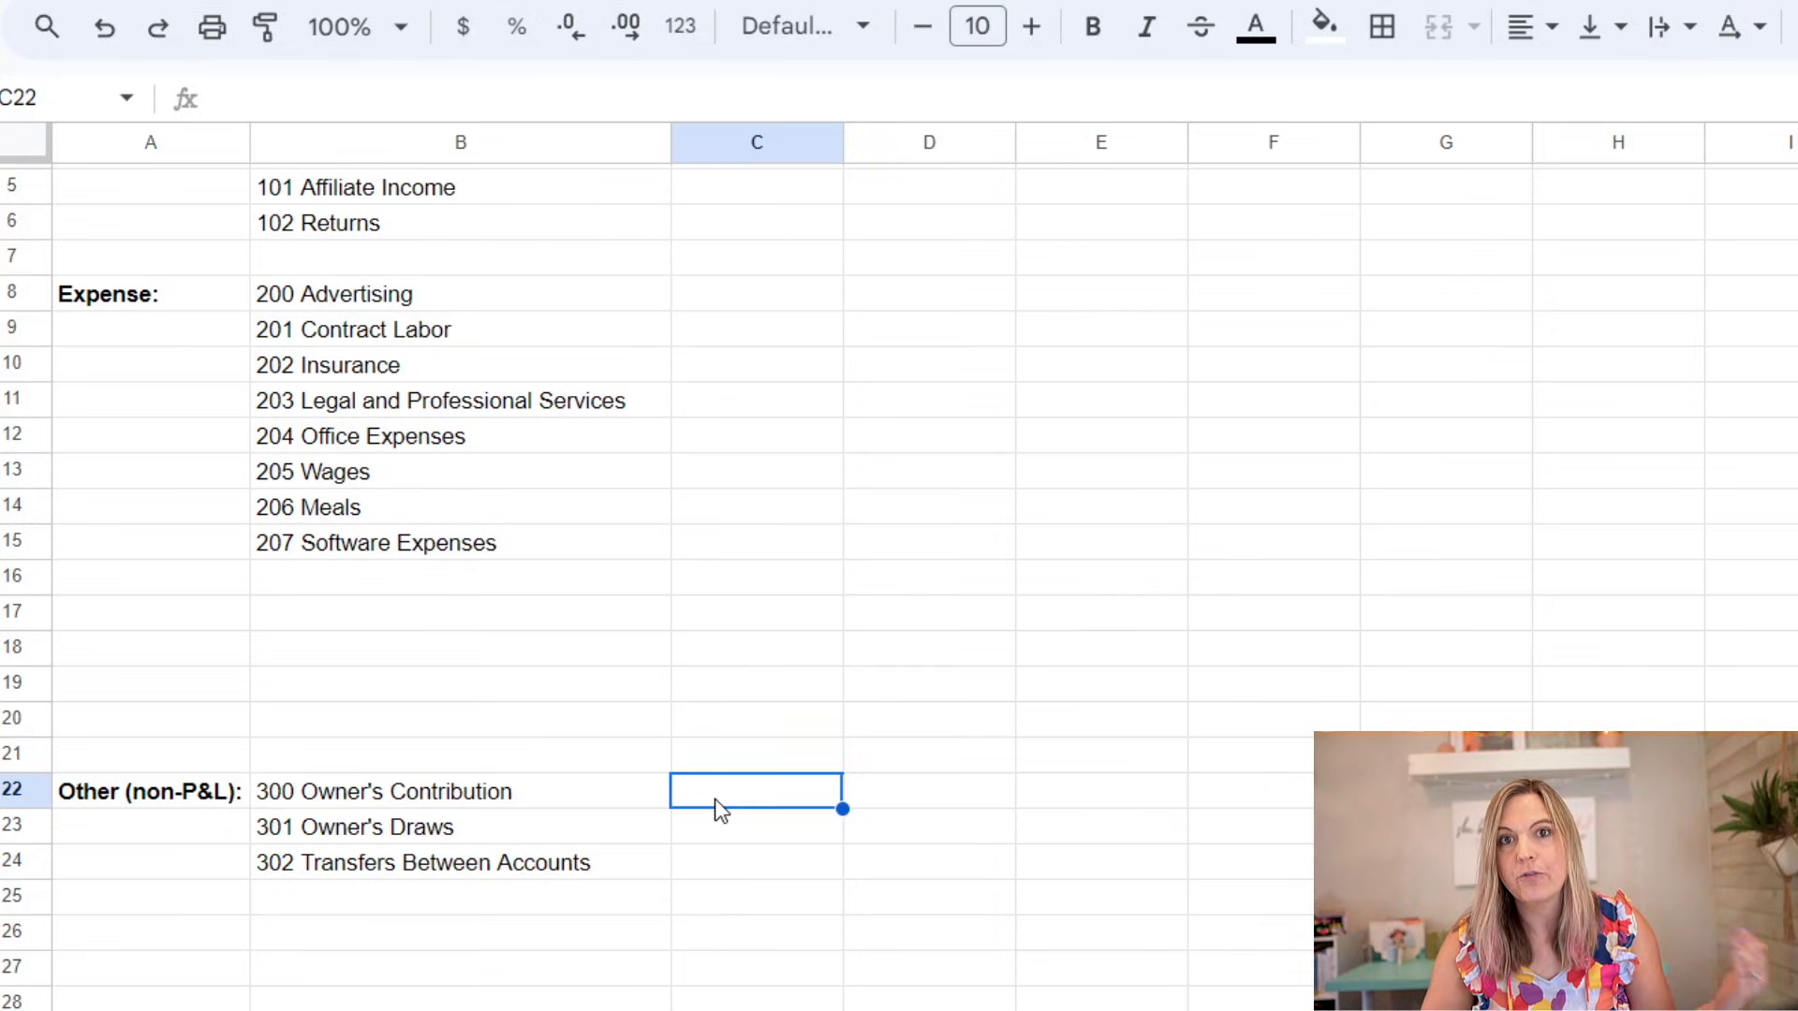
{"action": "left_click", "coordinate": [703, 829]}
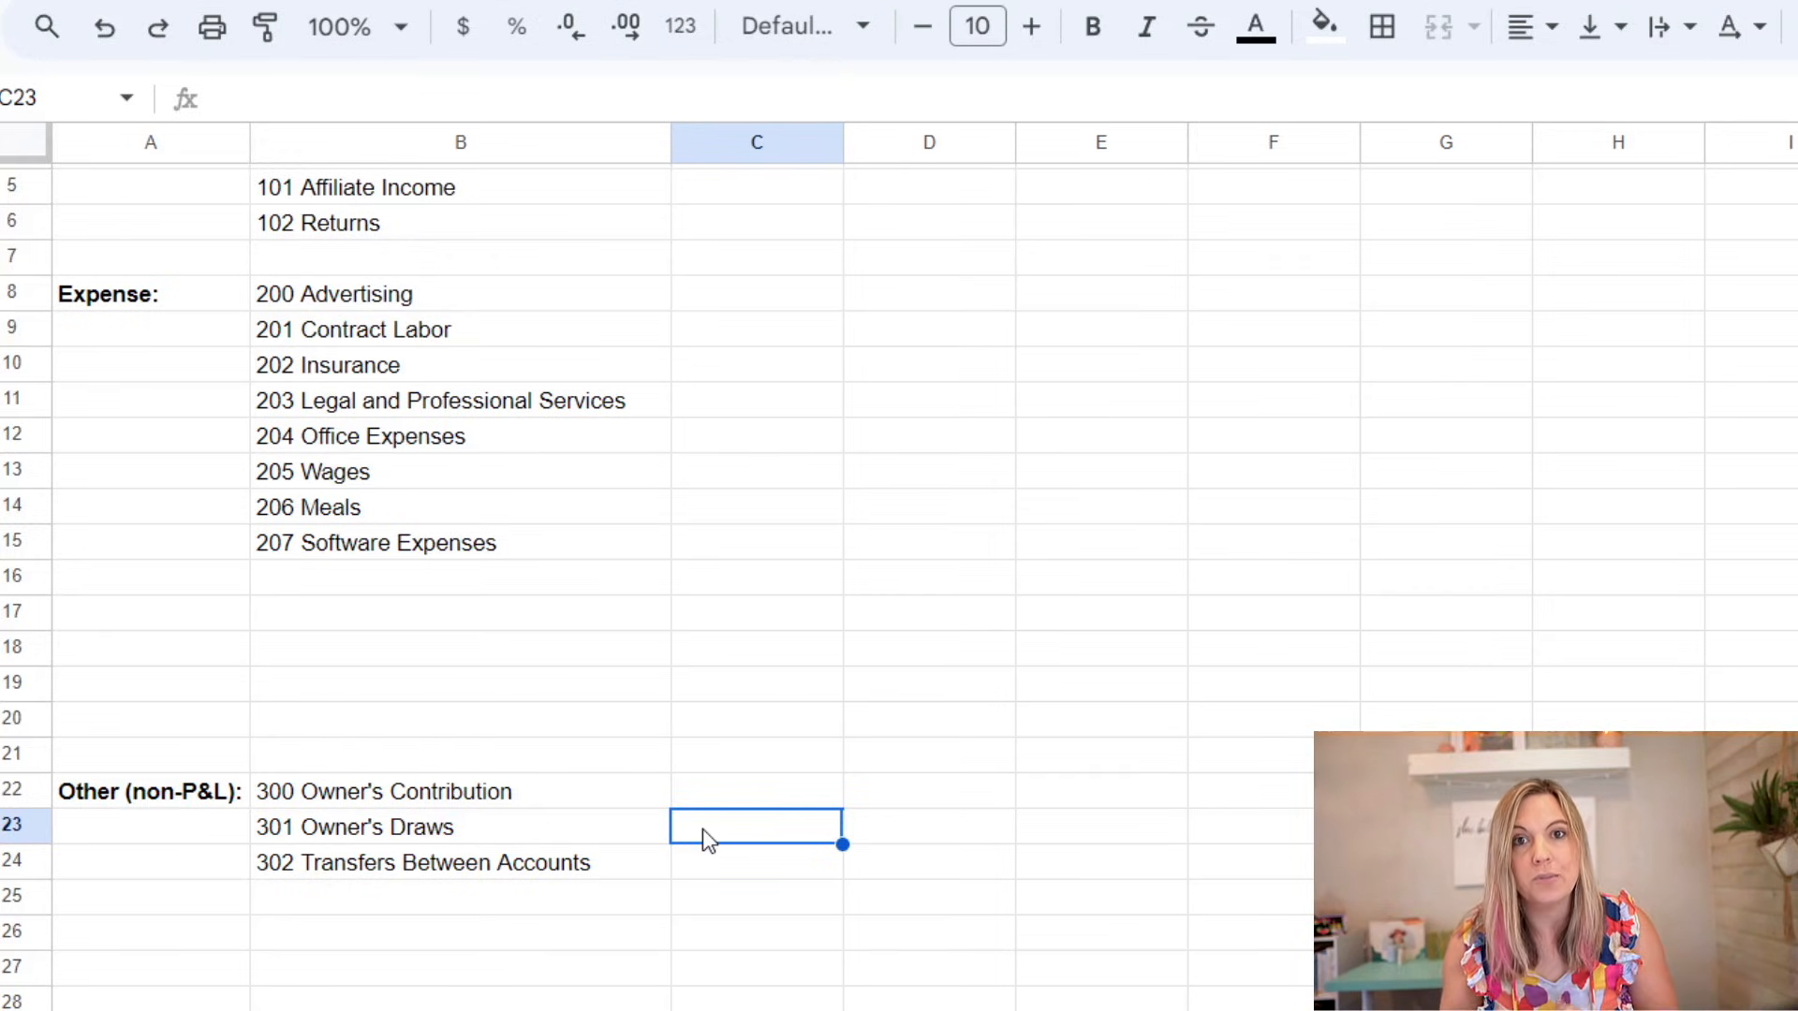
{"action": "key", "text": "Down"}
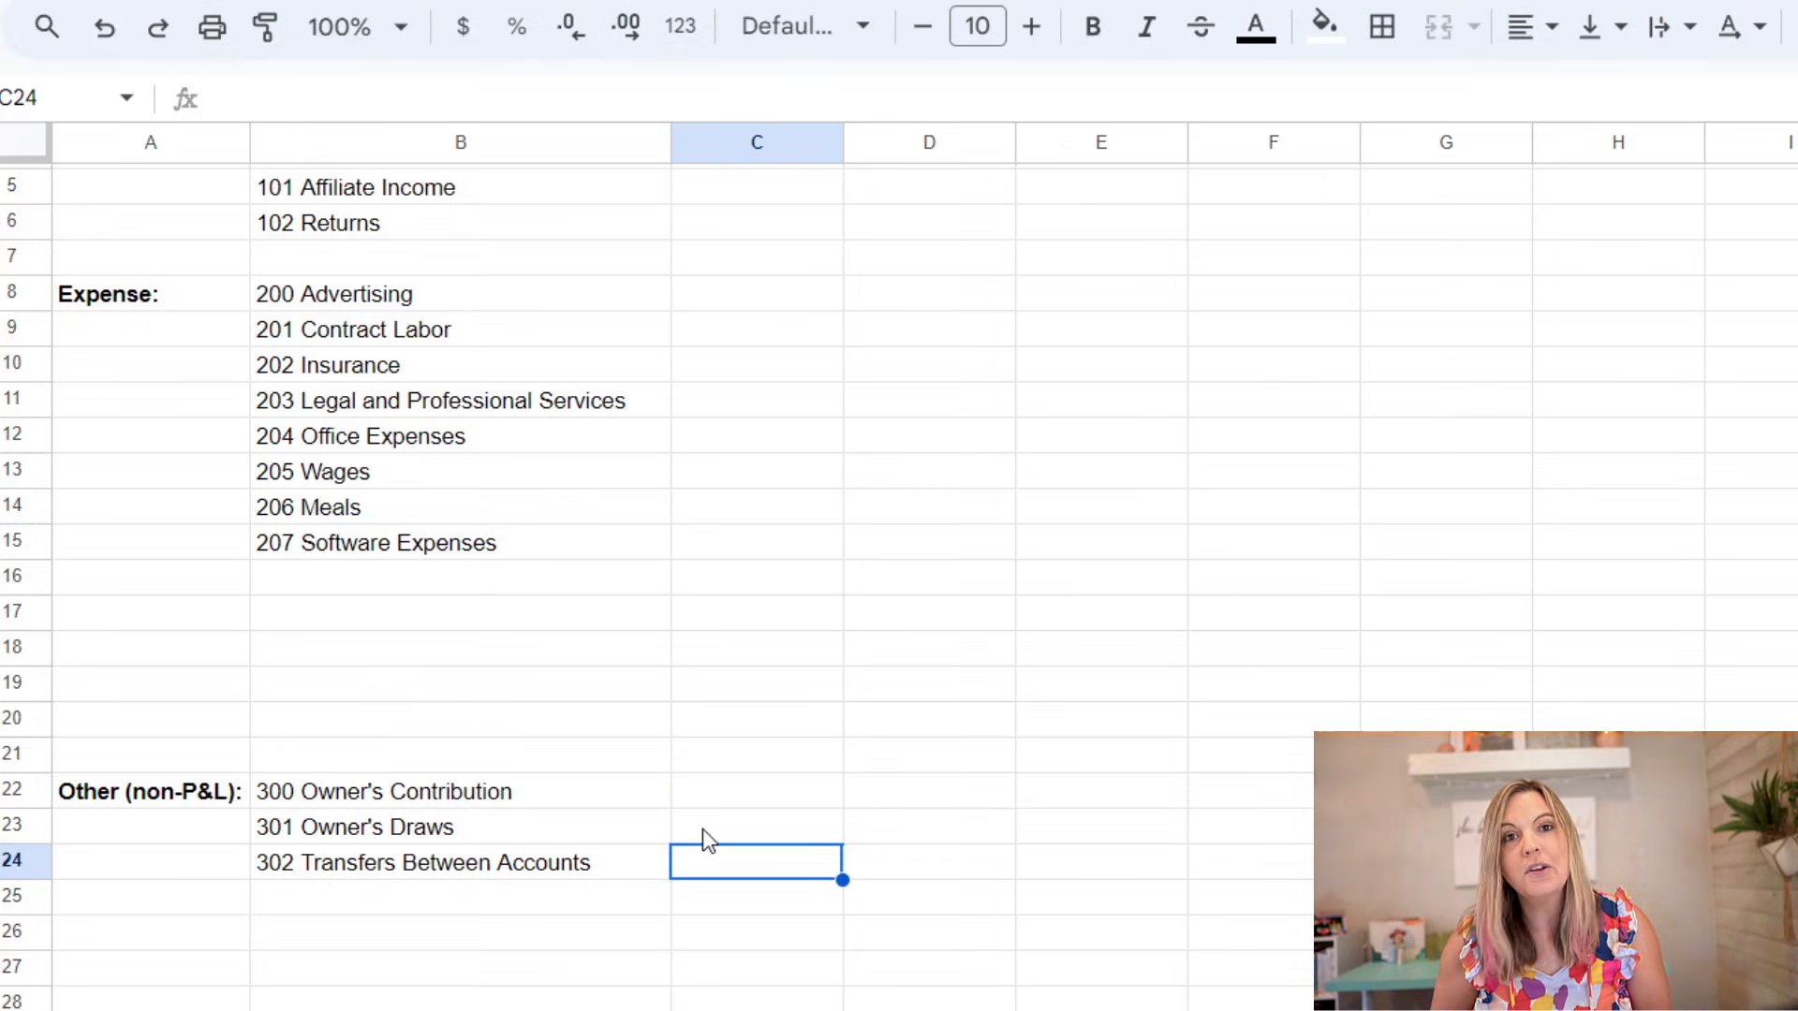
{"action": "key", "text": "Left"}
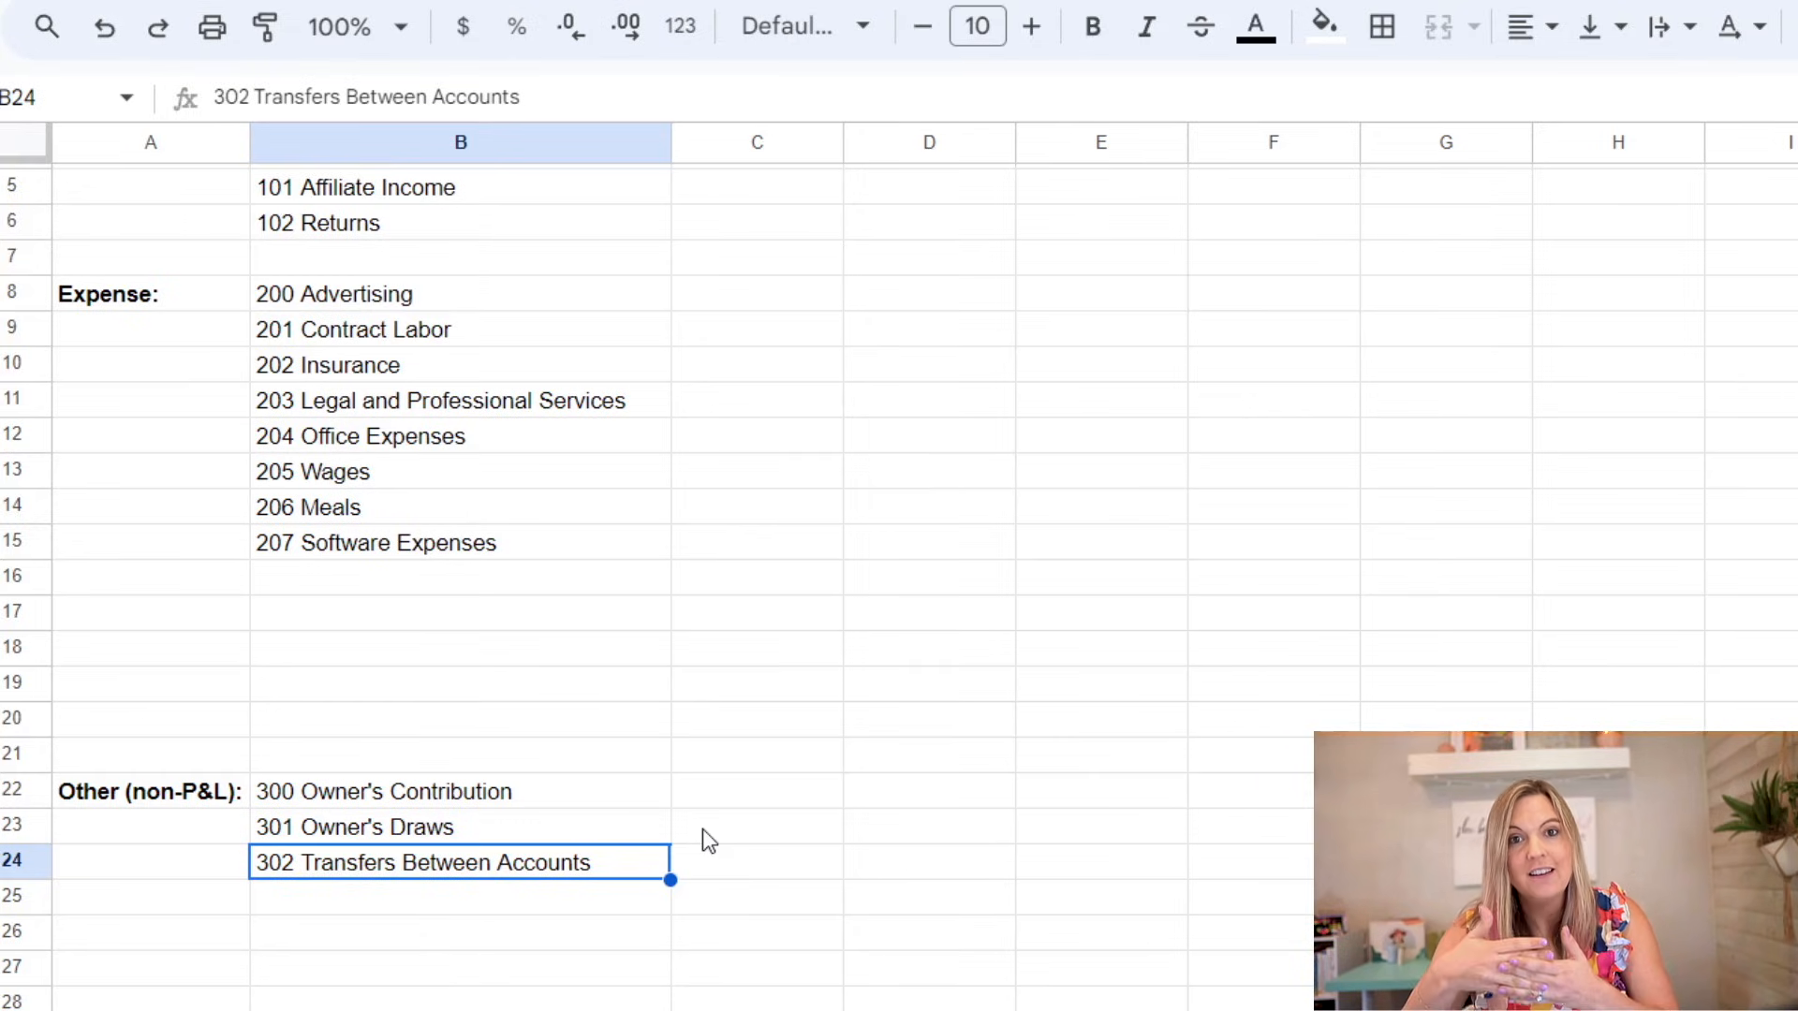
{"action": "key", "text": "Right"}
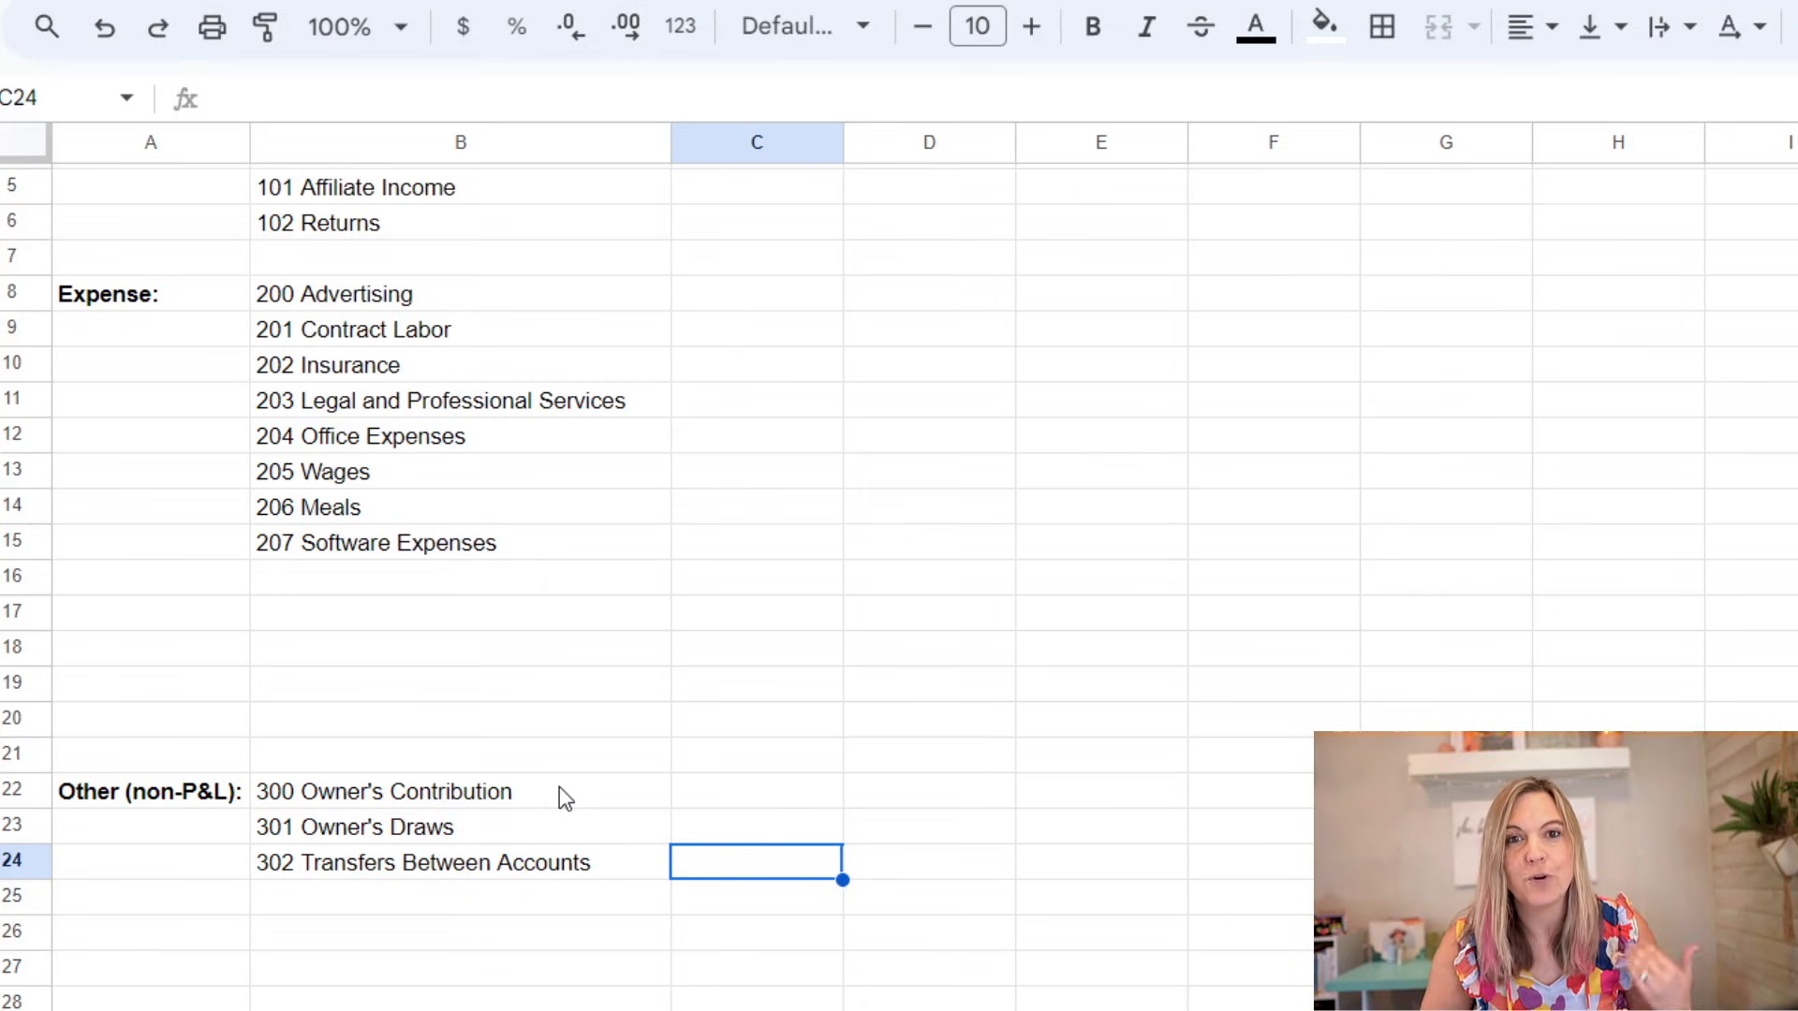
{"action": "scroll", "coordinate": [559, 788], "scroll_direction": "up", "scroll_amount": 2}
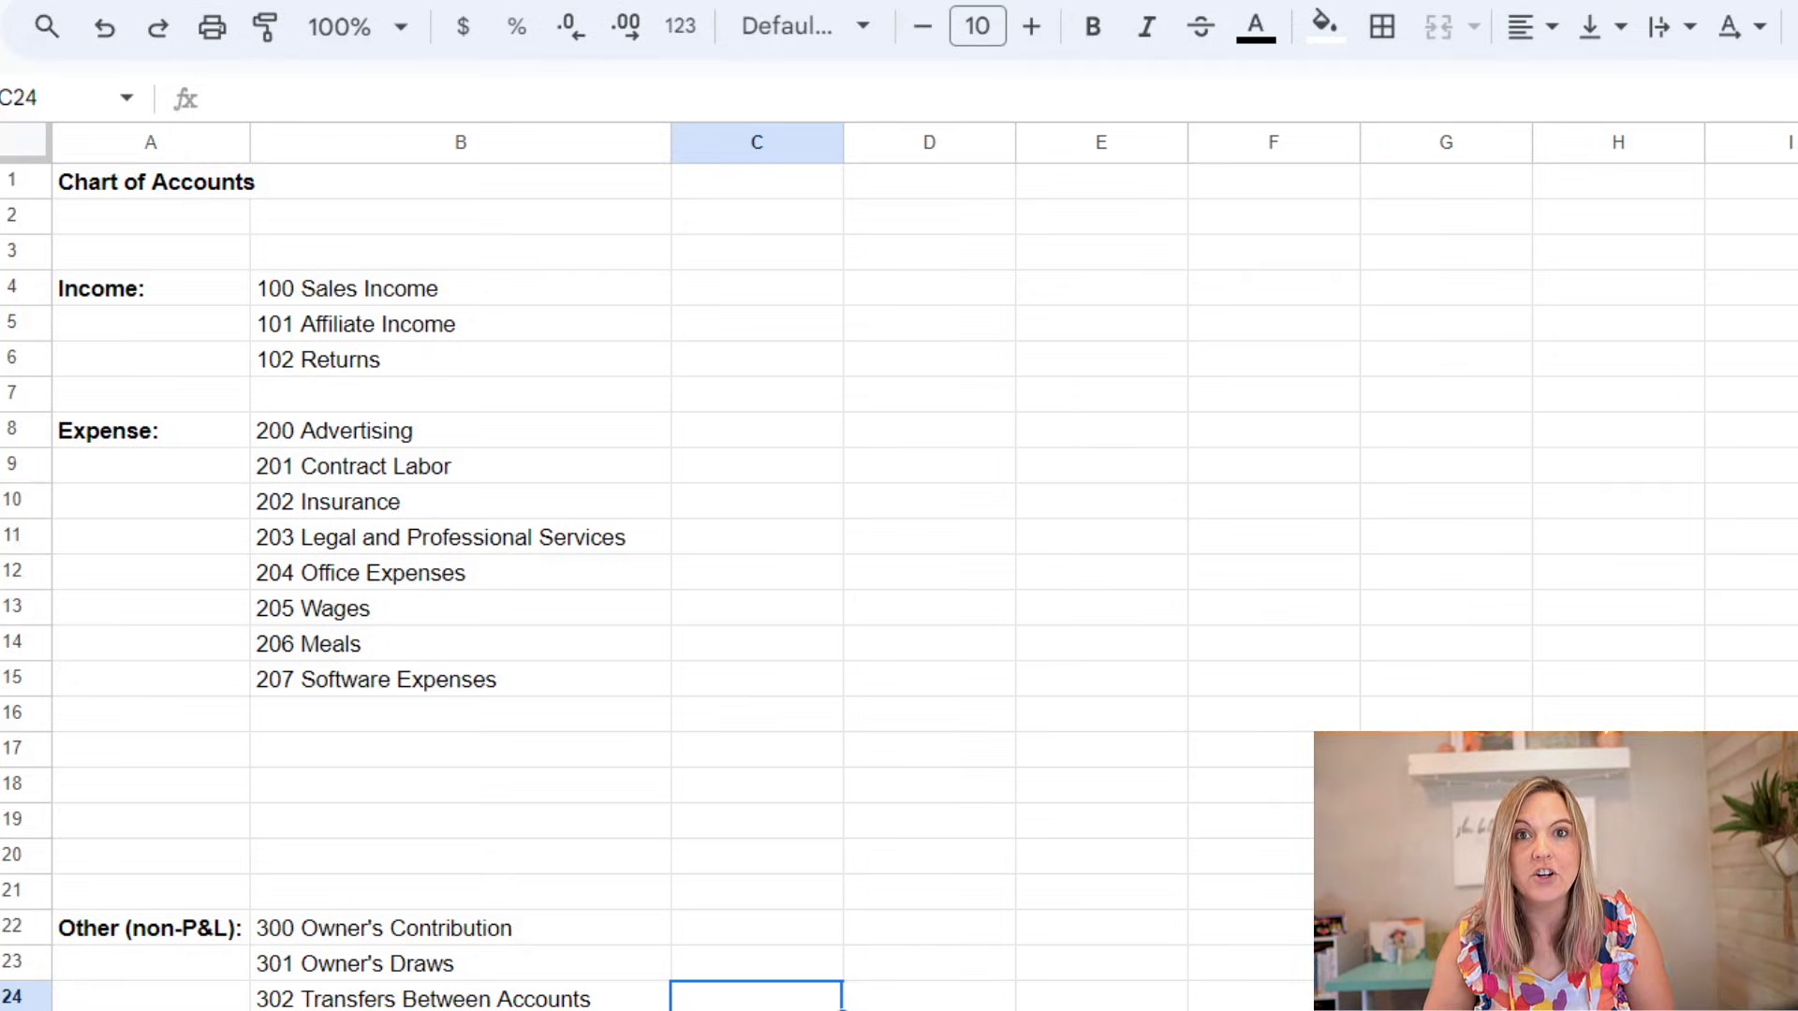
Step: Add a new sheet to the spreadsheet and enter the title "Transactions" in A1
{"action": "key", "text": "shift+F11"}
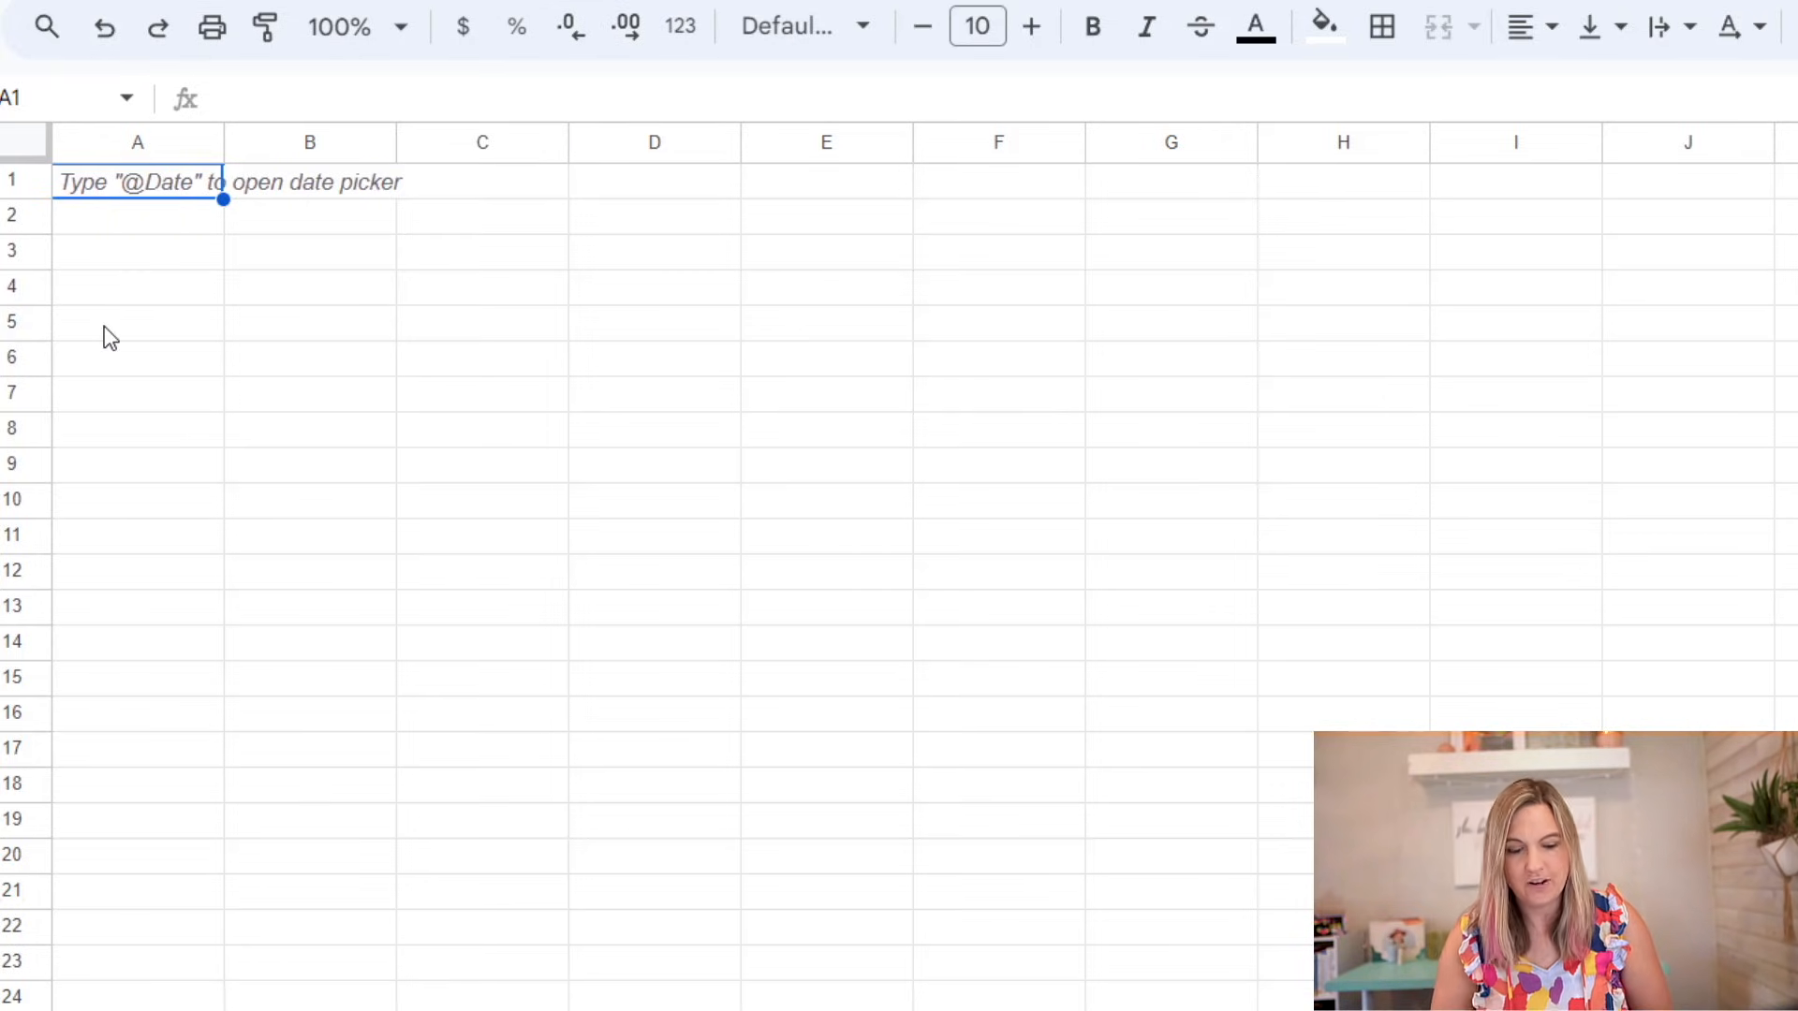
{"action": "type", "text": "Transactions"}
{"action": "key", "text": "Down"}
Step: Enter the column headers Account, Date, Description, Amount and Category in cells A4 to E4
{"action": "key", "text": "Down"}
{"action": "key", "text": "Down"}
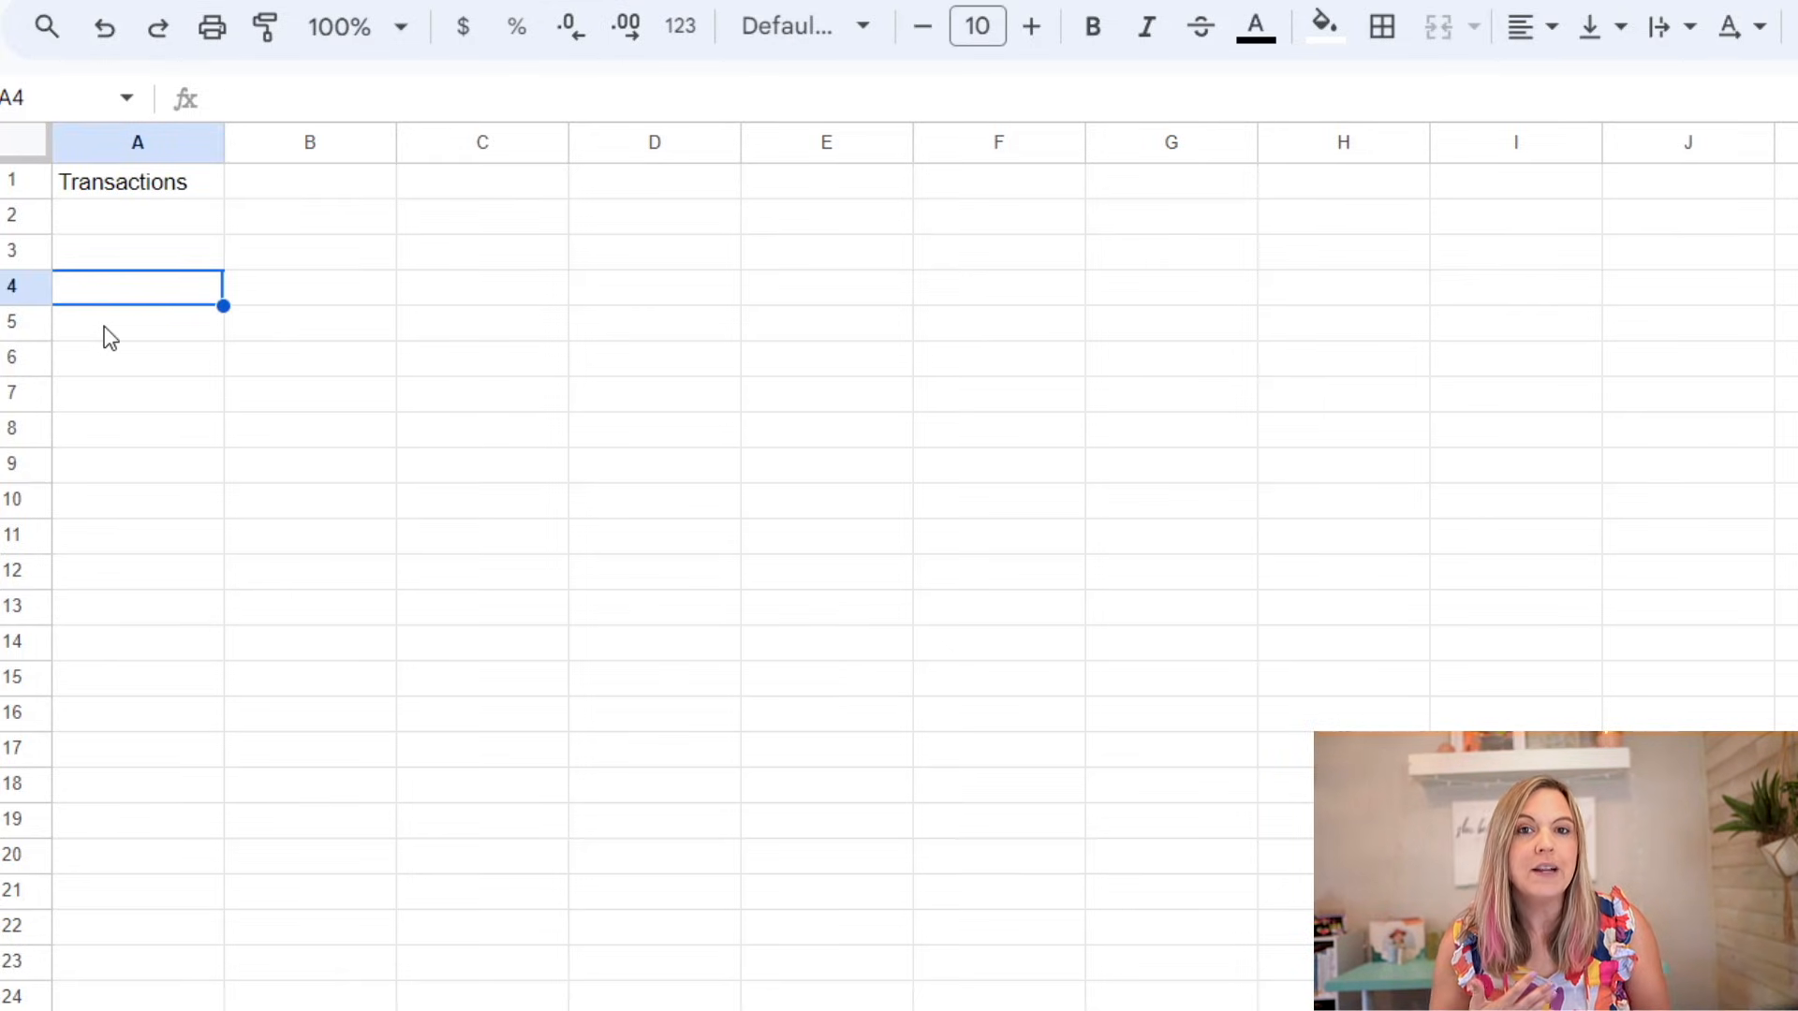
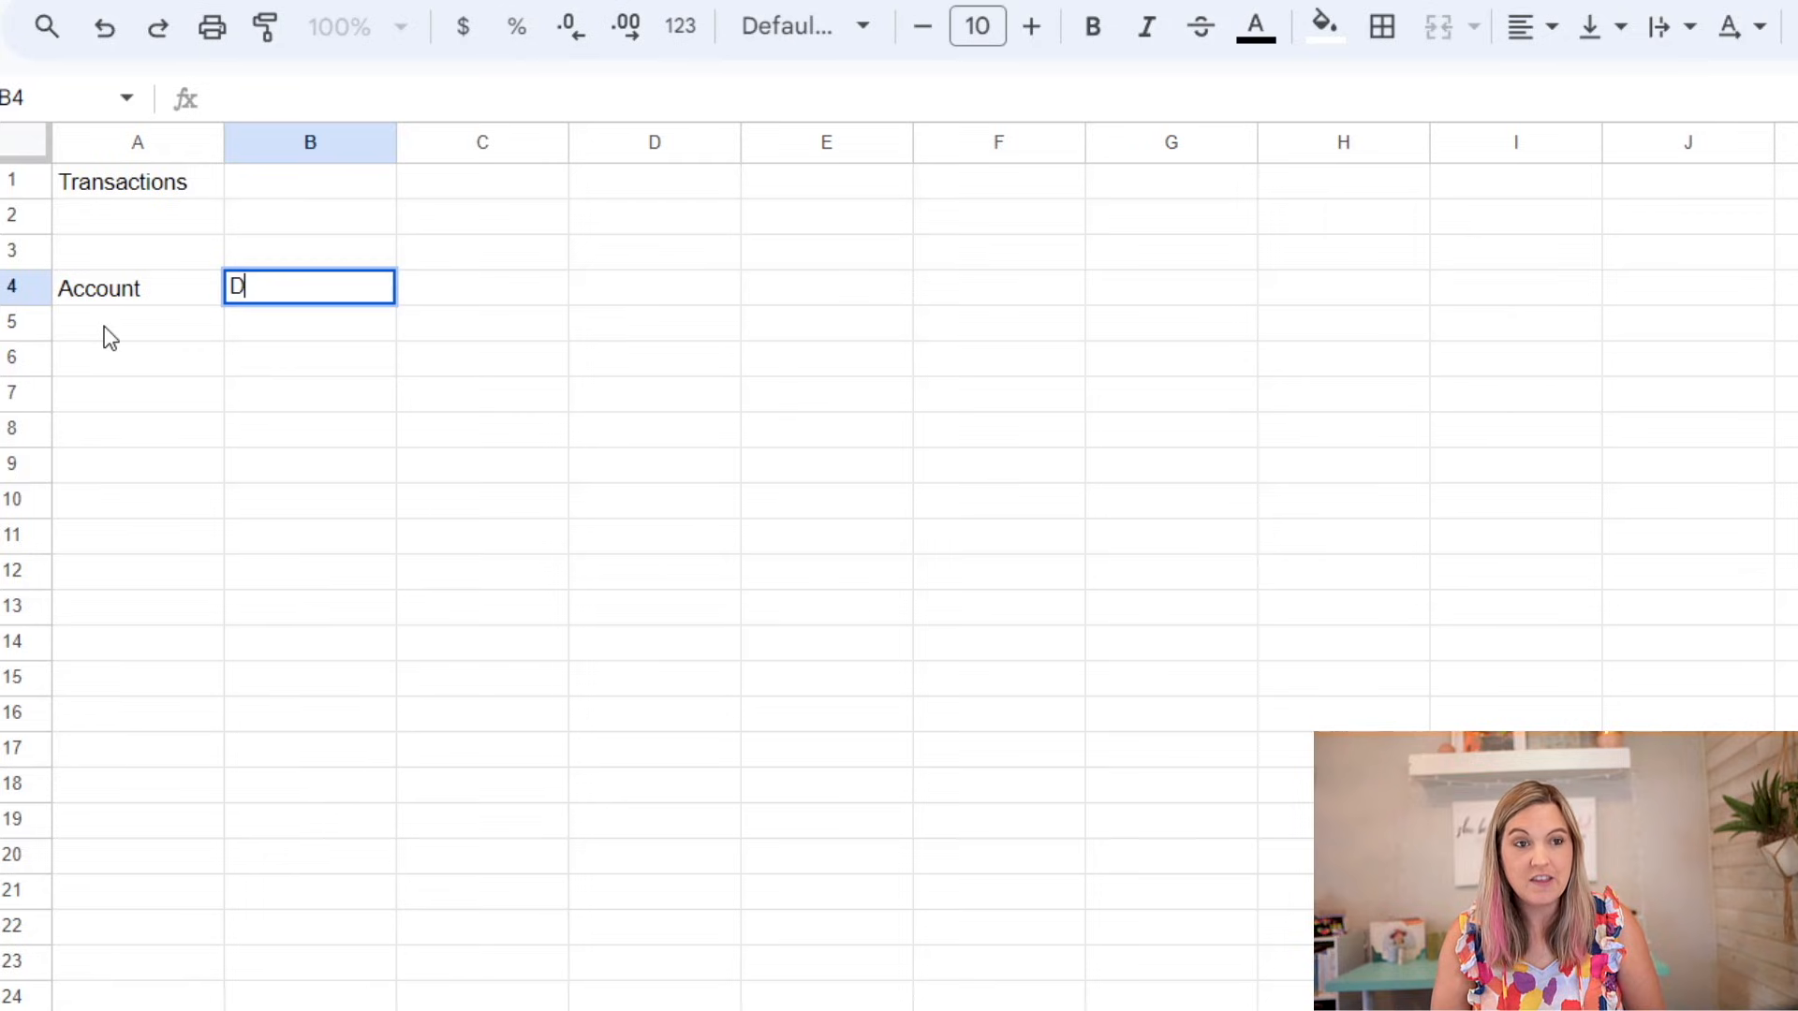
{"action": "key", "text": "Return"}
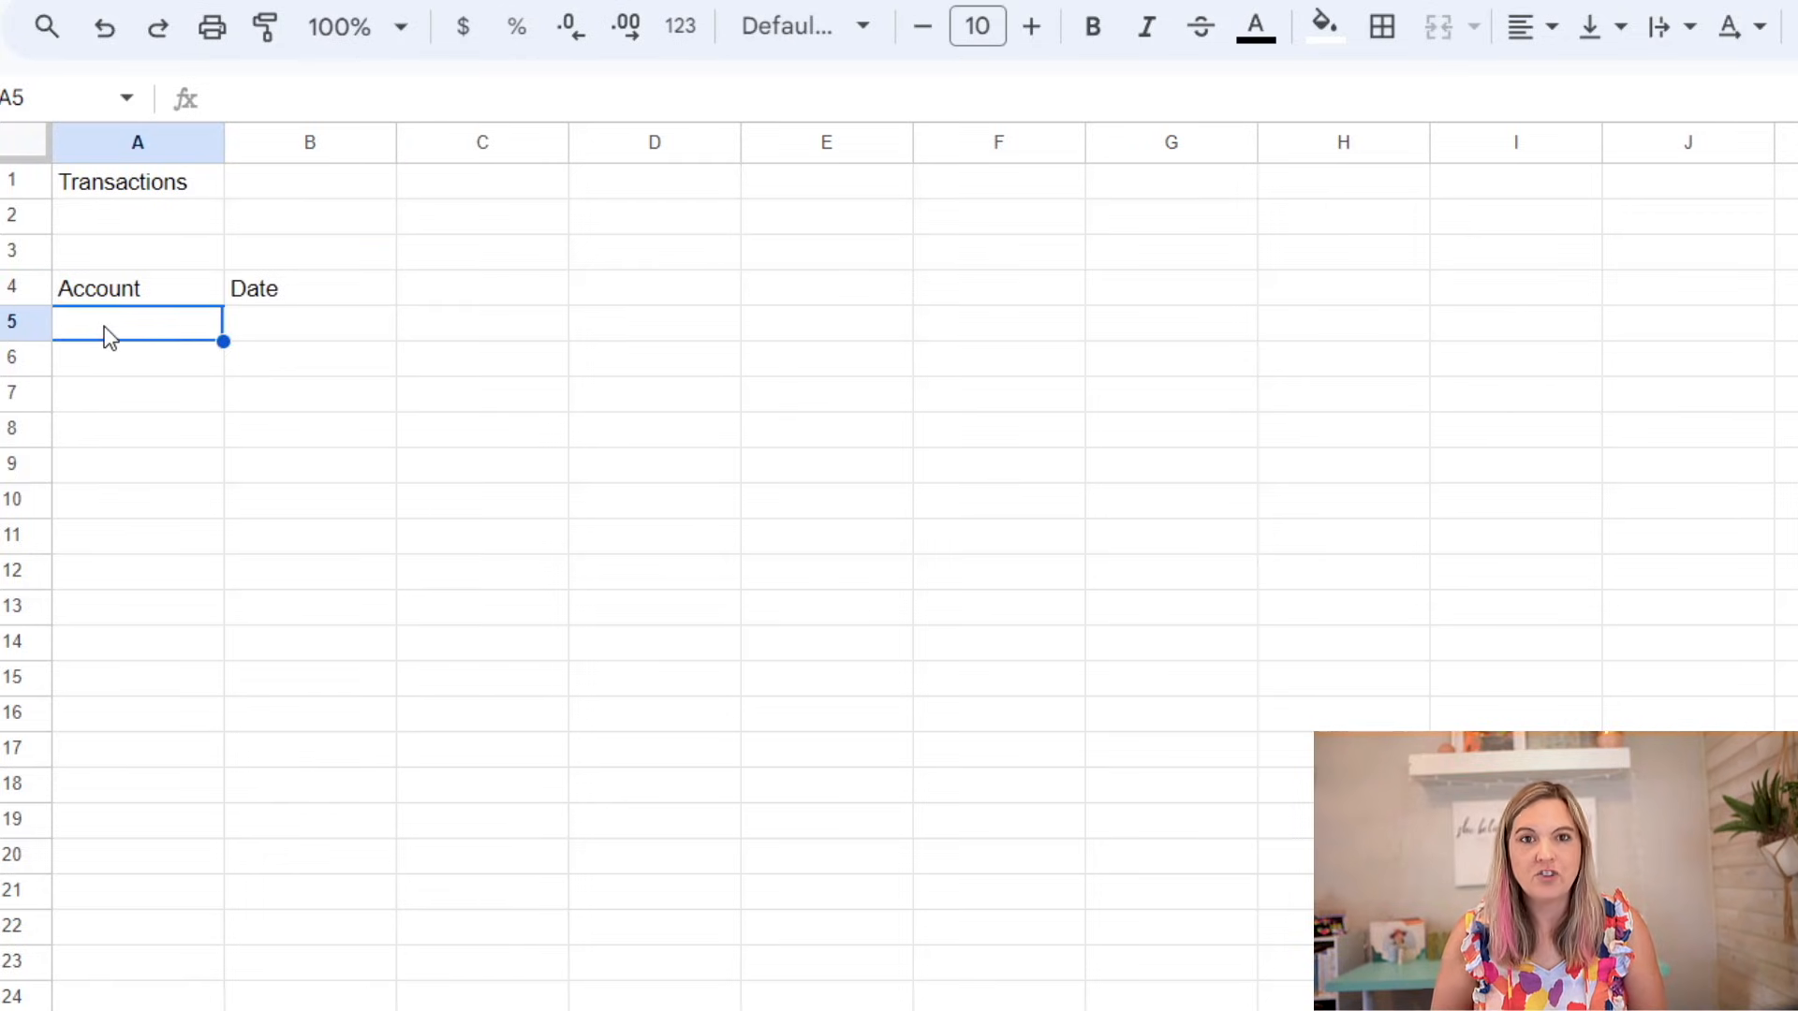
{"action": "key", "text": "Up"}
{"action": "key", "text": "Right"}
{"action": "key", "text": "Right"}
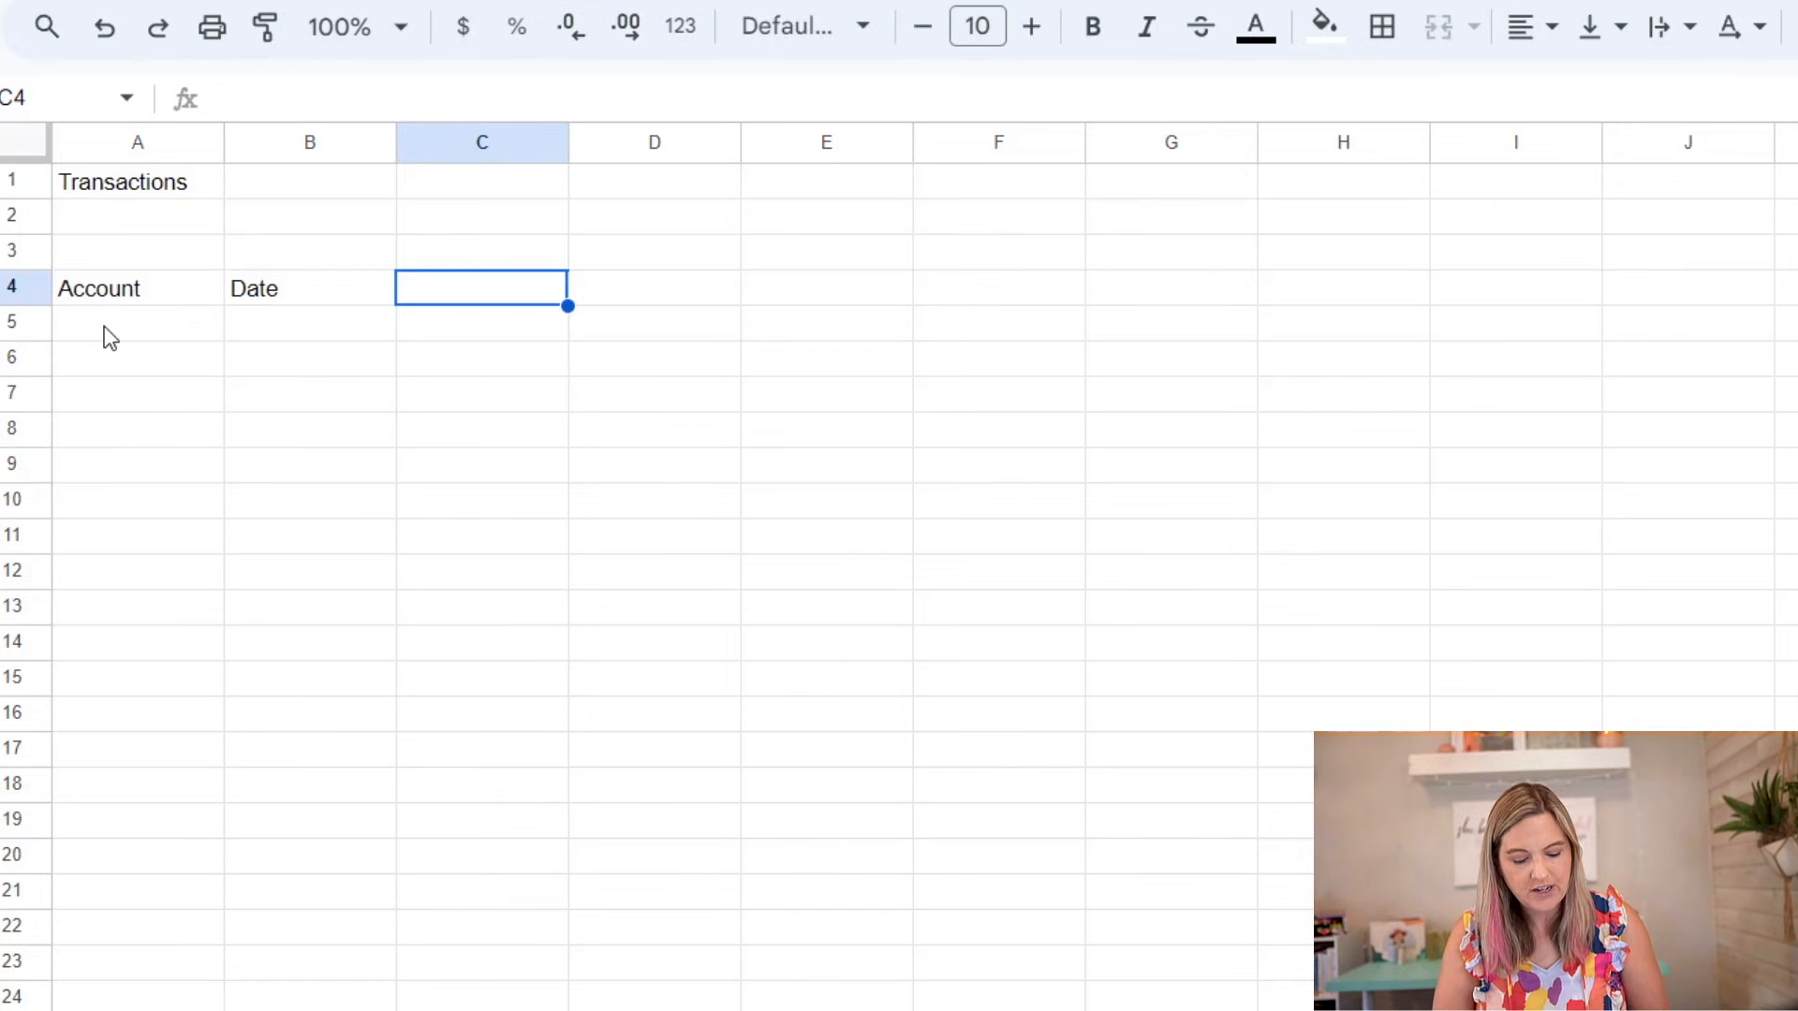
{"action": "type", "text": "Description"}
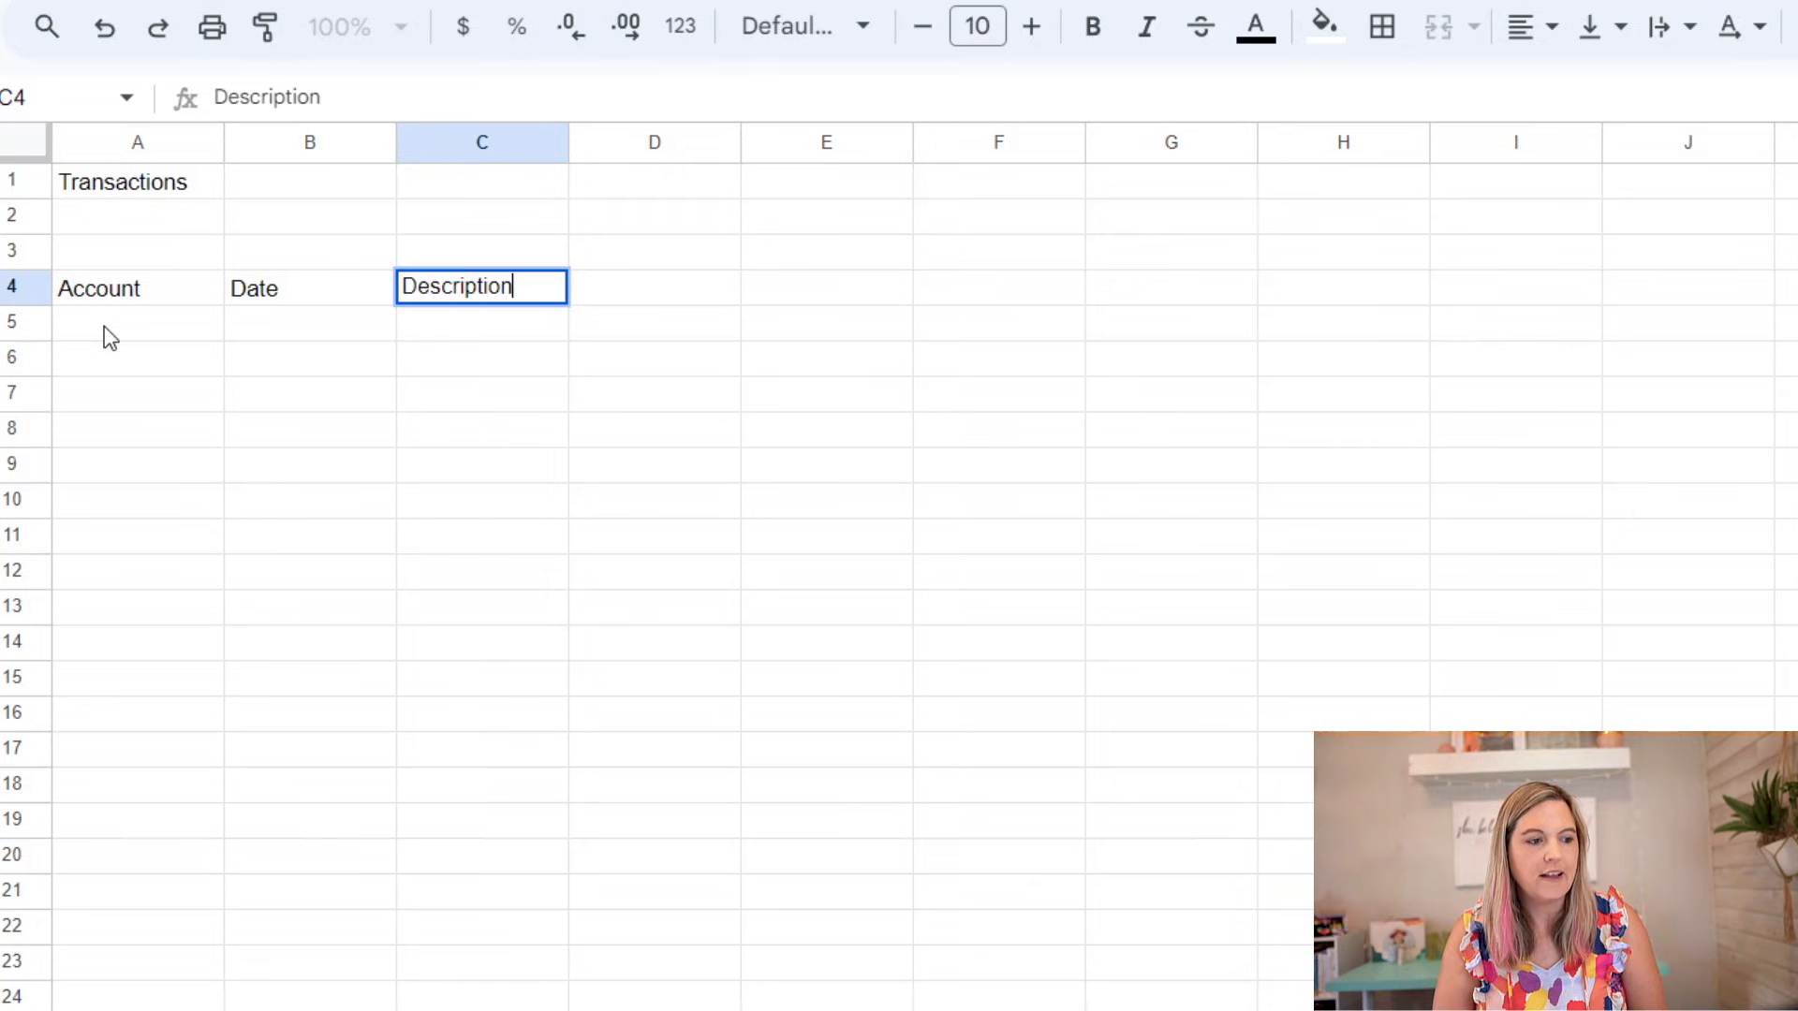
{"action": "key", "text": "Tab"}
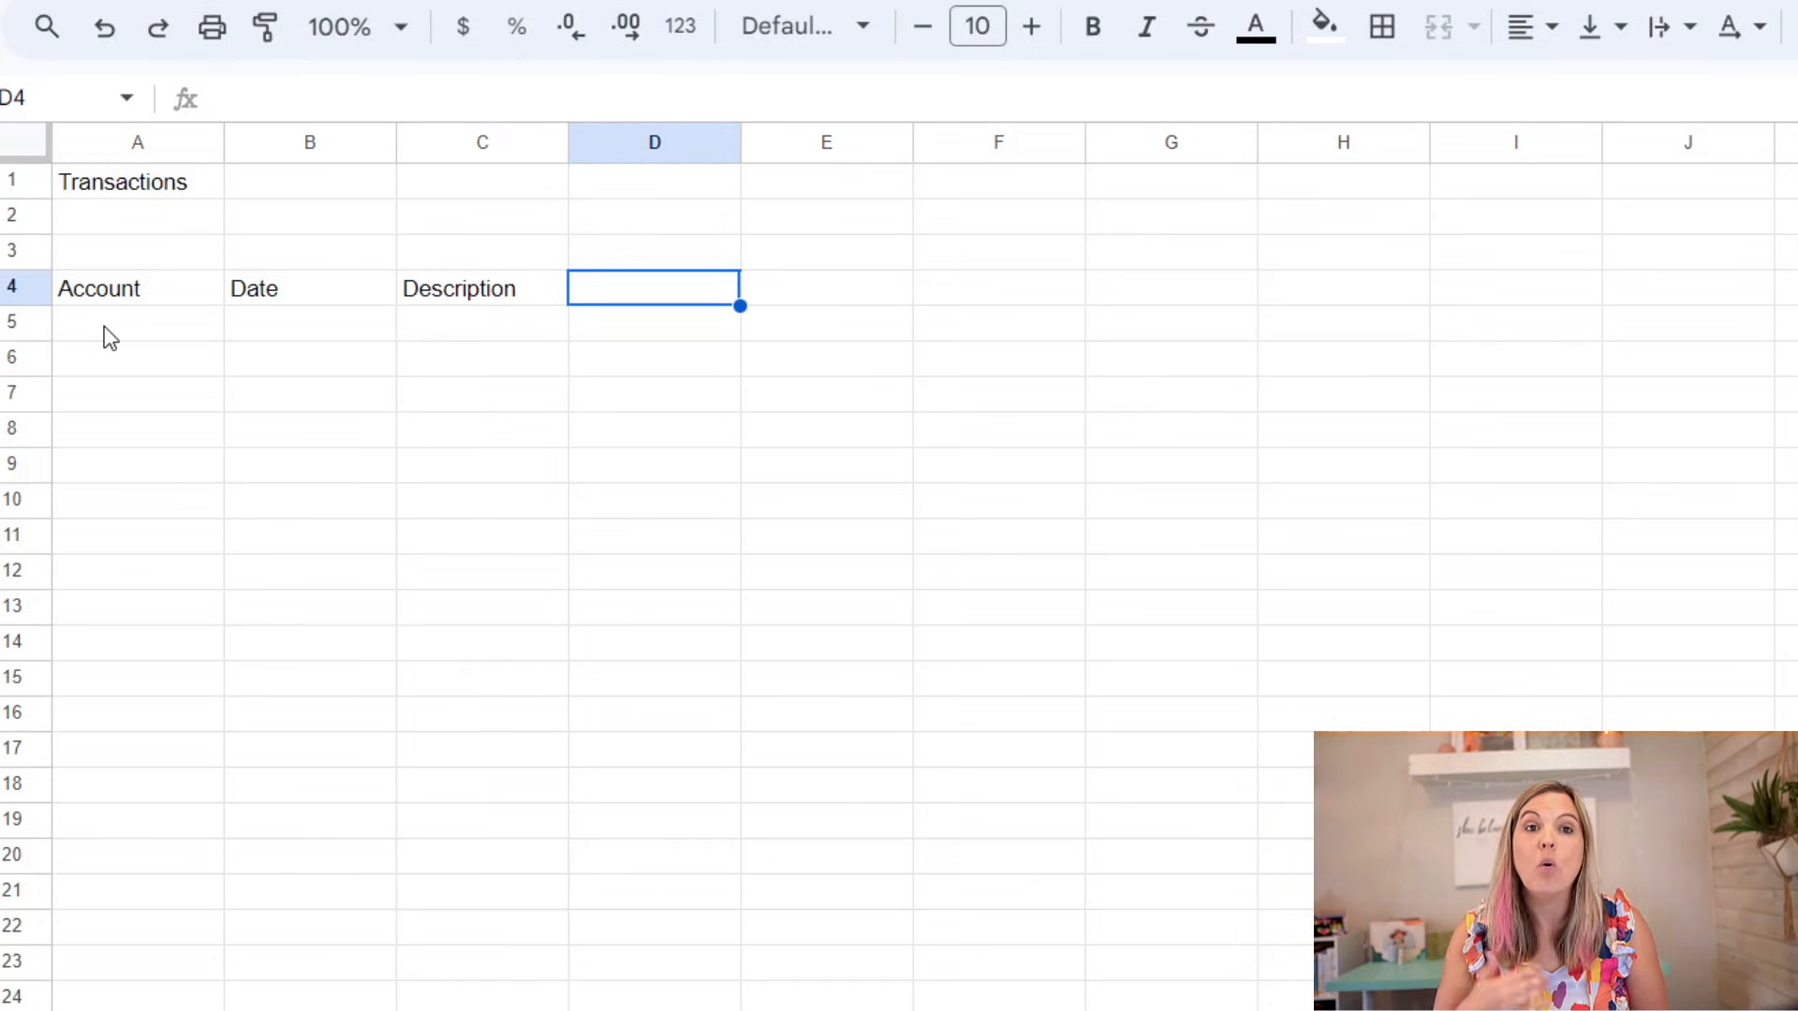
{"action": "type", "text": "Amount"}
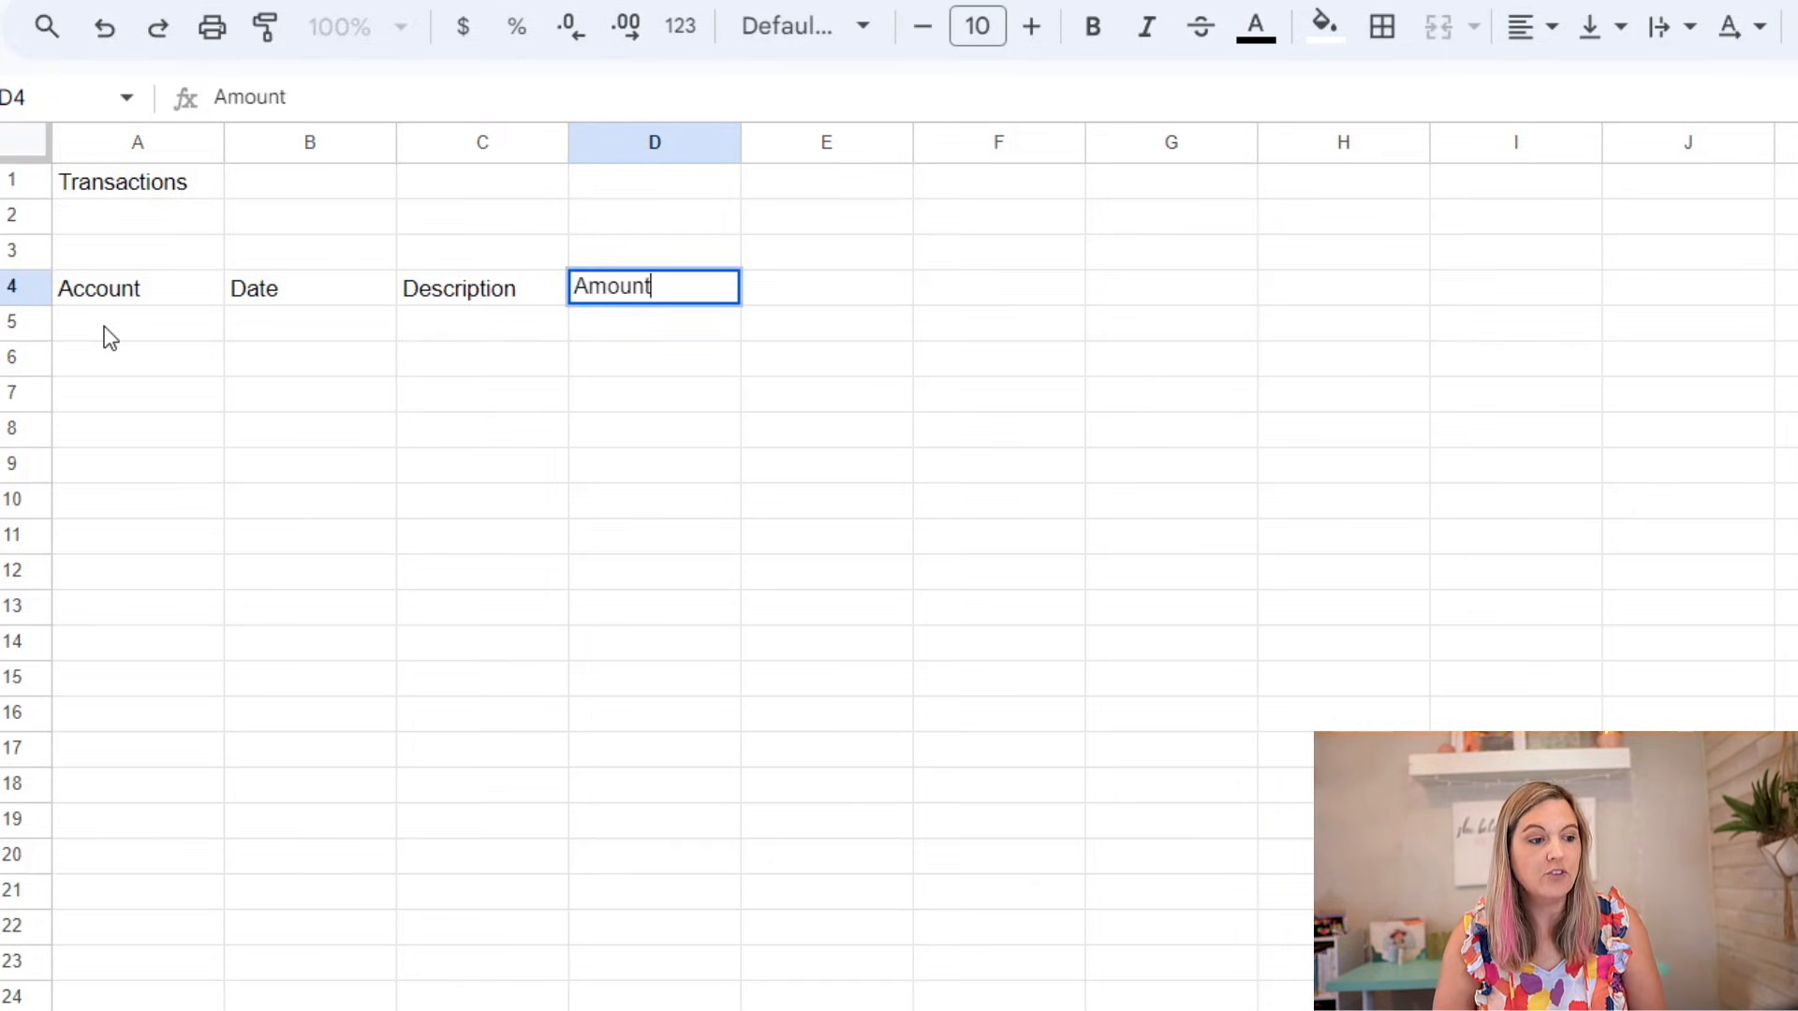
{"action": "key", "text": "Tab"}
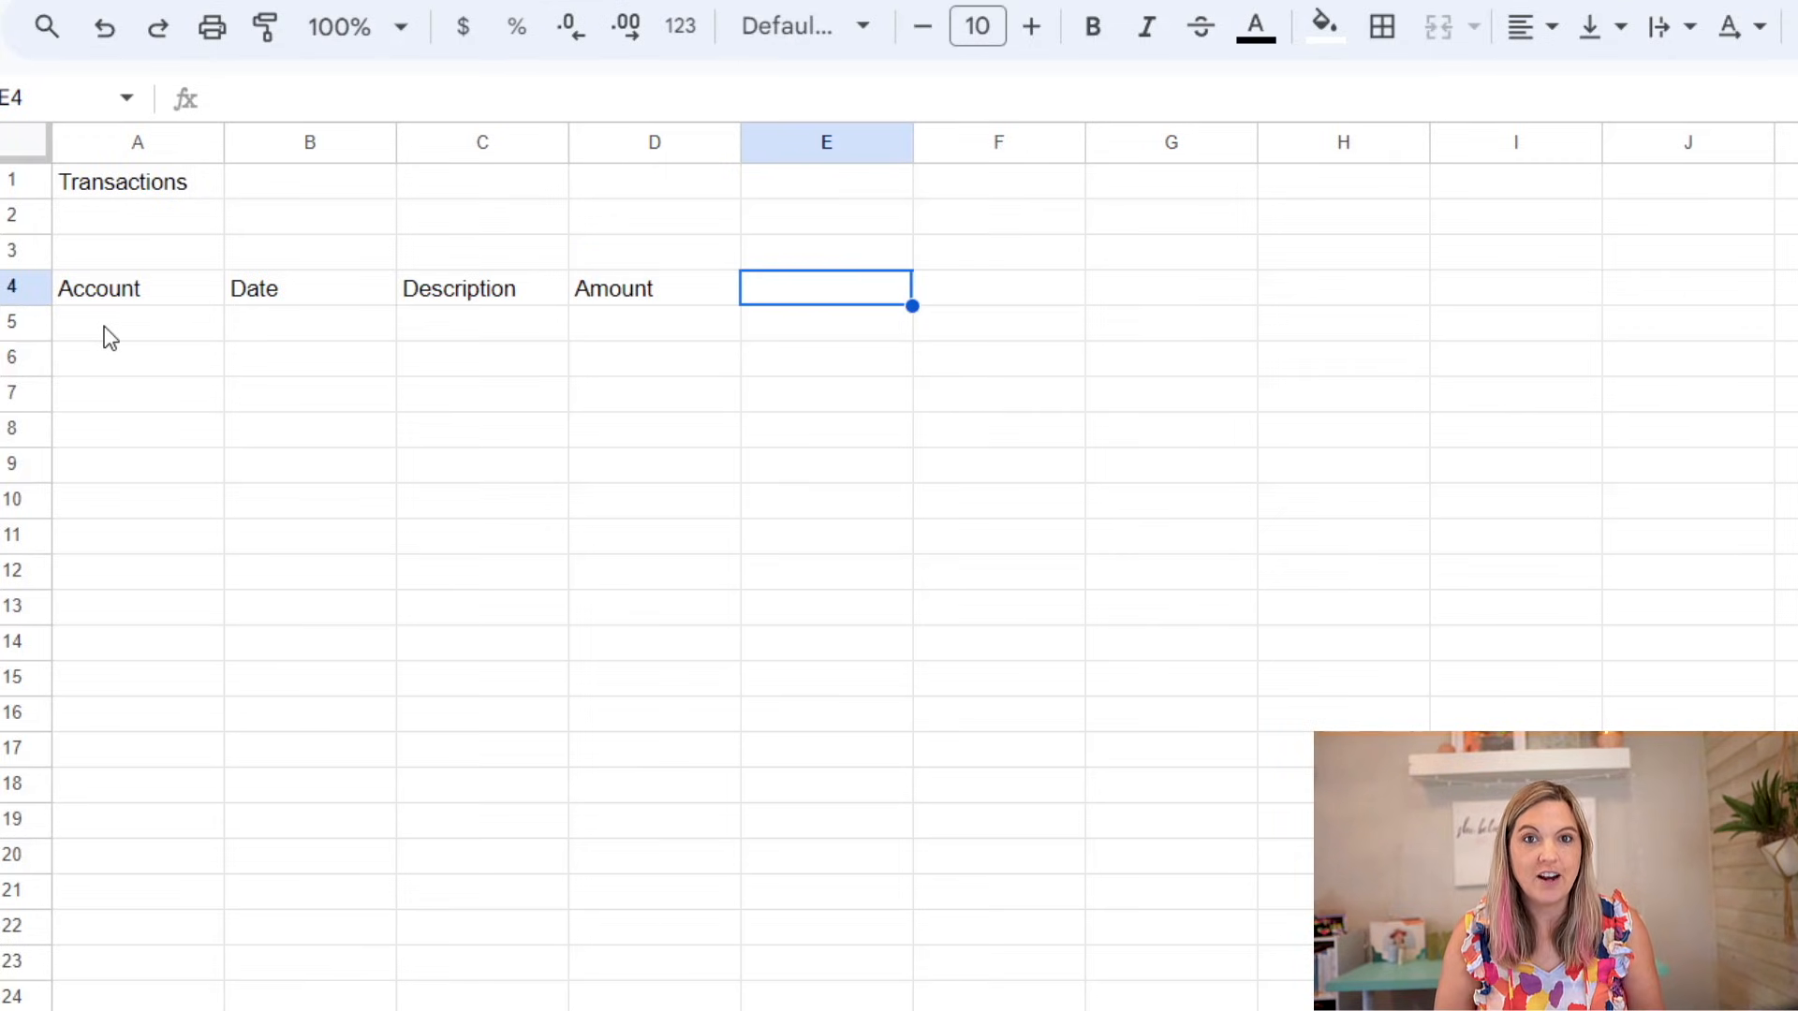
{"action": "type", "text": "Category"}
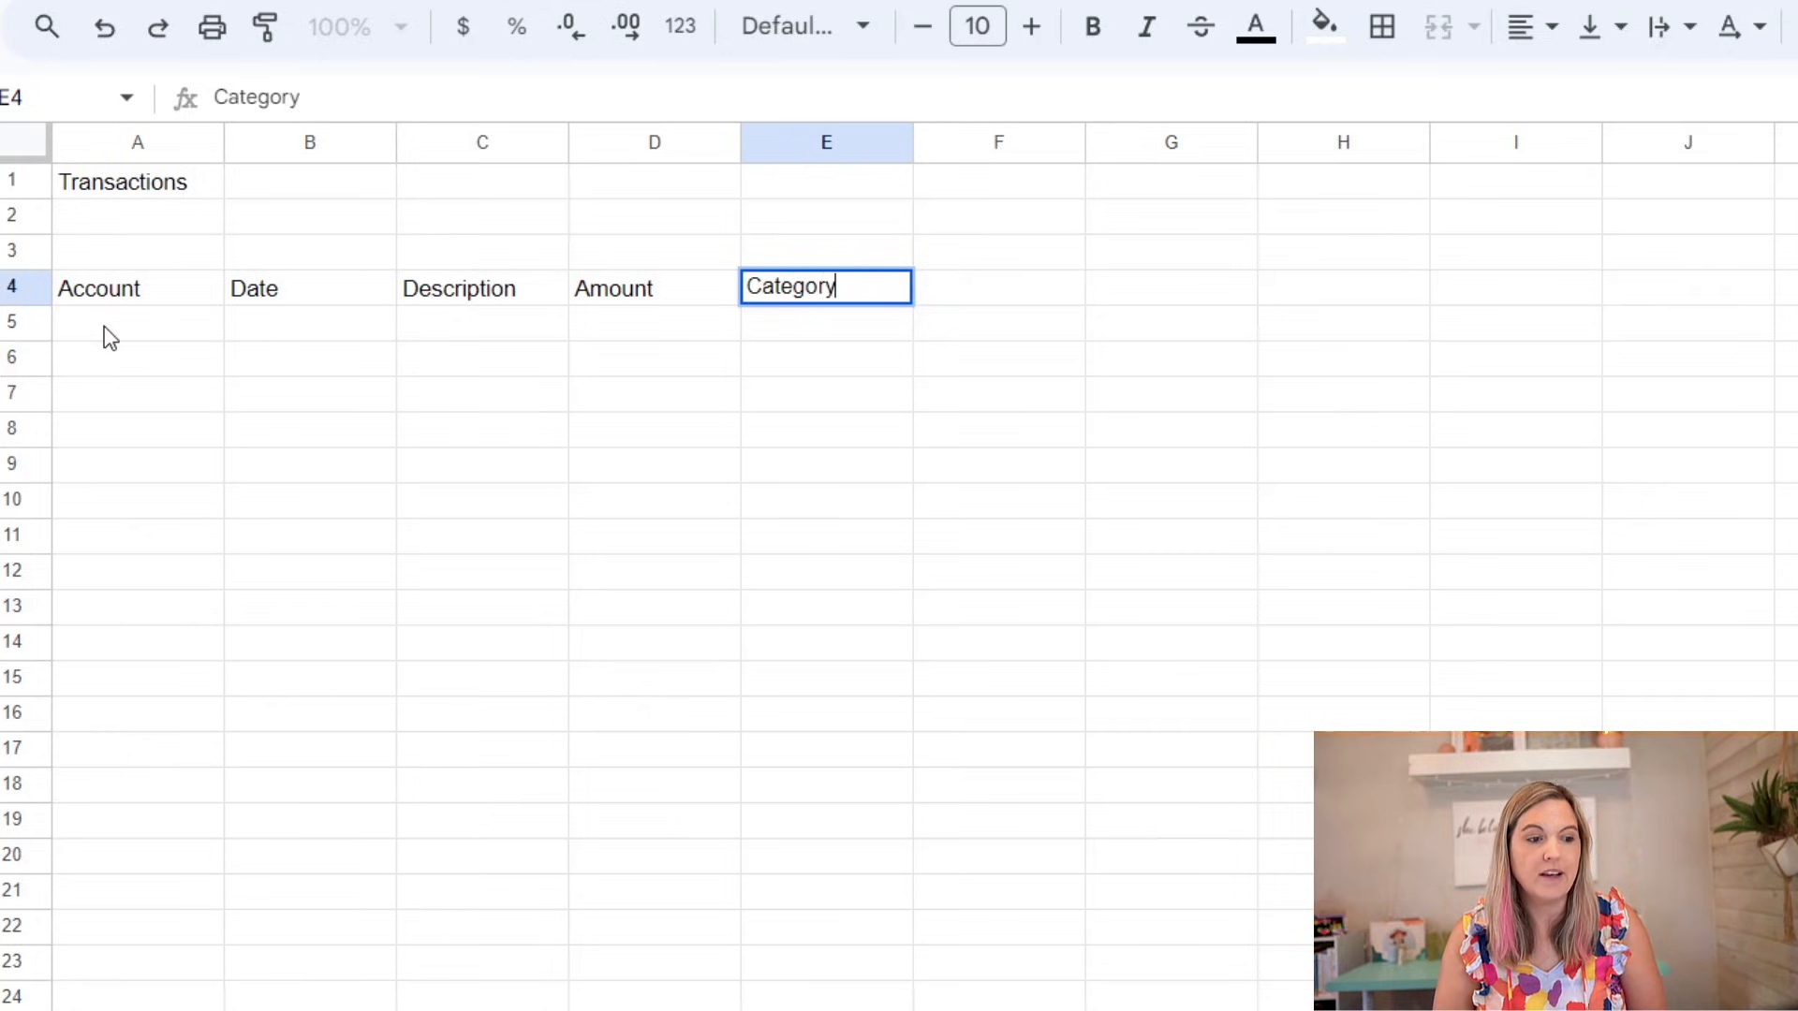
{"action": "key", "text": "Return"}
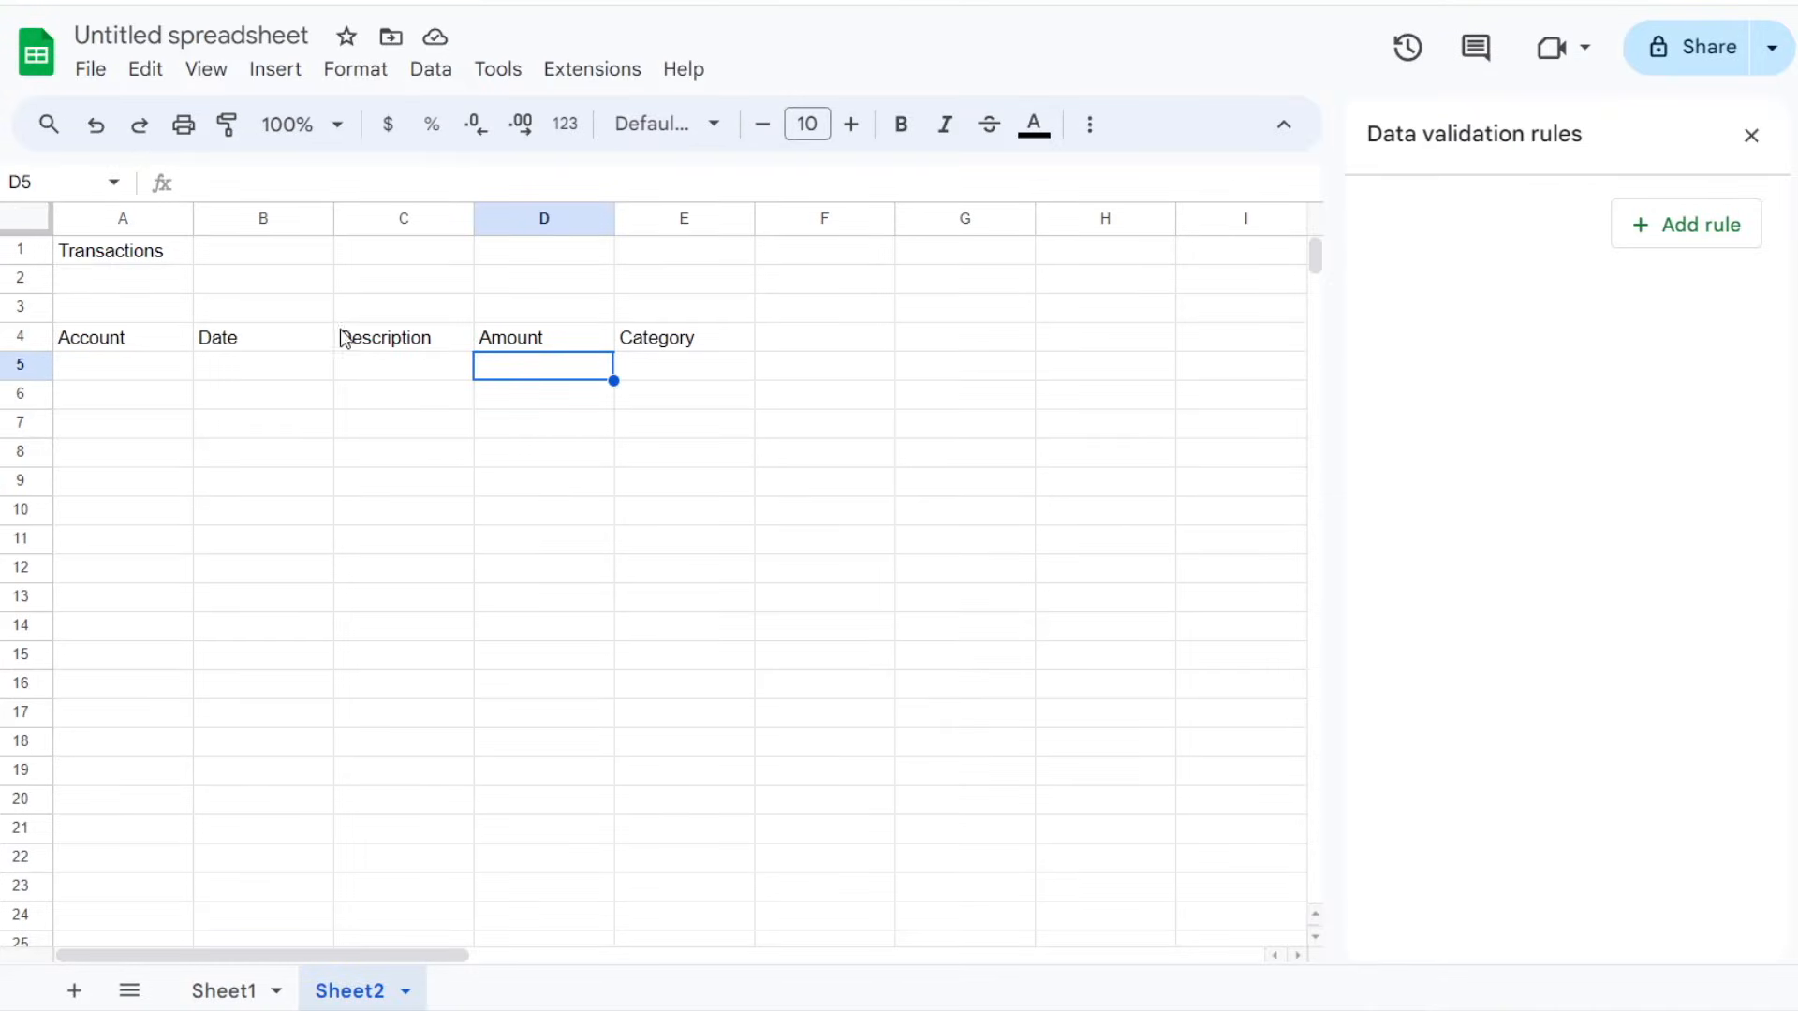
Step: Make the whole header row 4 of the Transactions sheet bold
{"action": "left_click", "coordinate": [17, 335]}
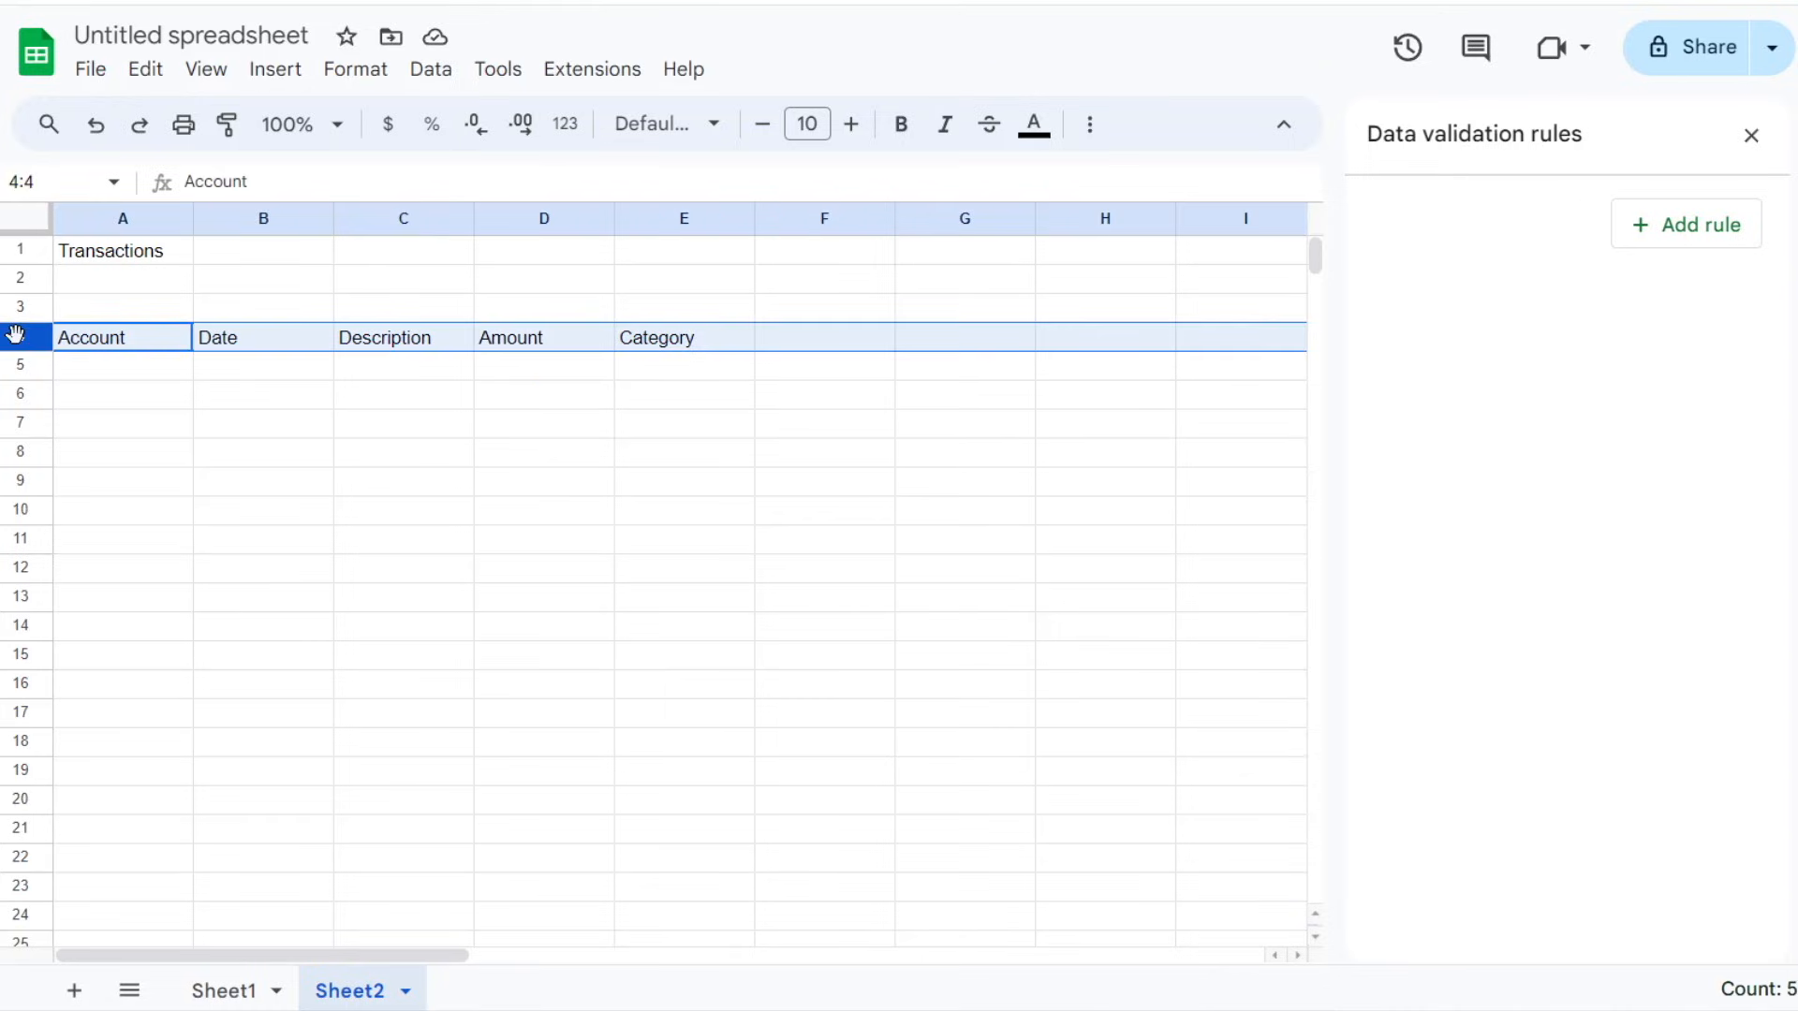
{"action": "key", "text": "ctrl+b"}
{"action": "left_click", "coordinate": [665, 375]}
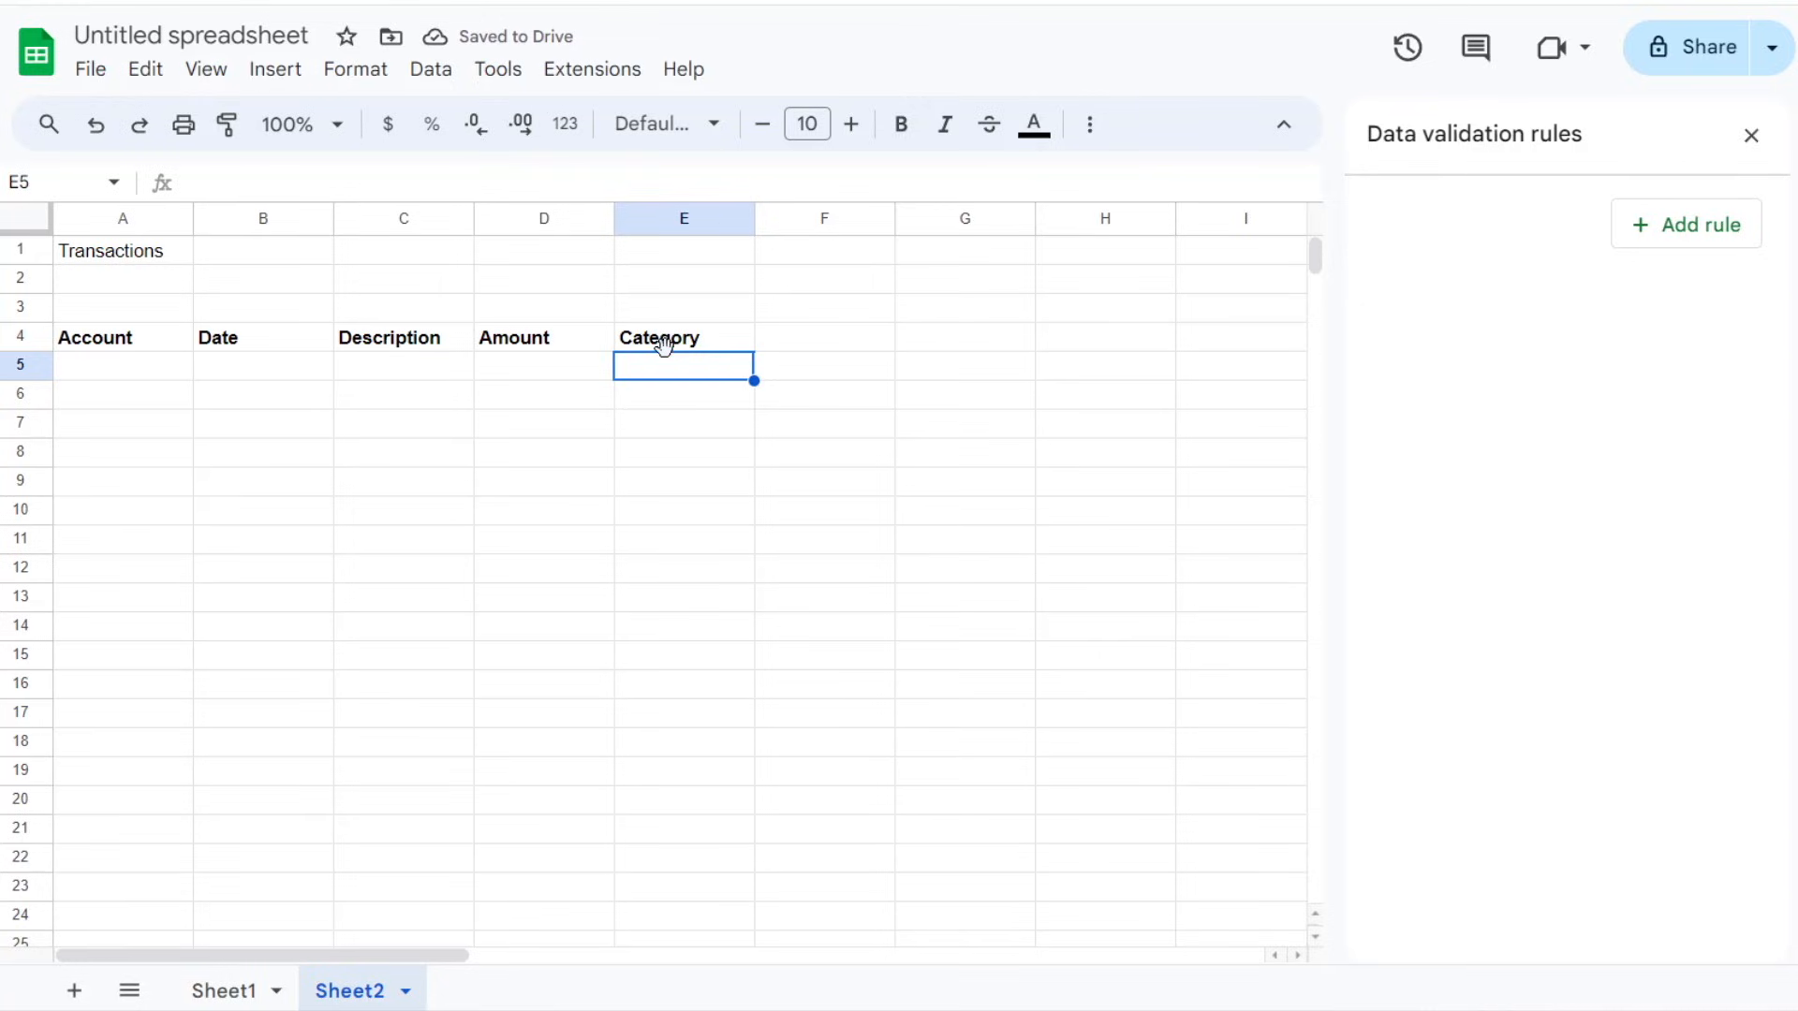
{"action": "type", "text": "100 Sales"}
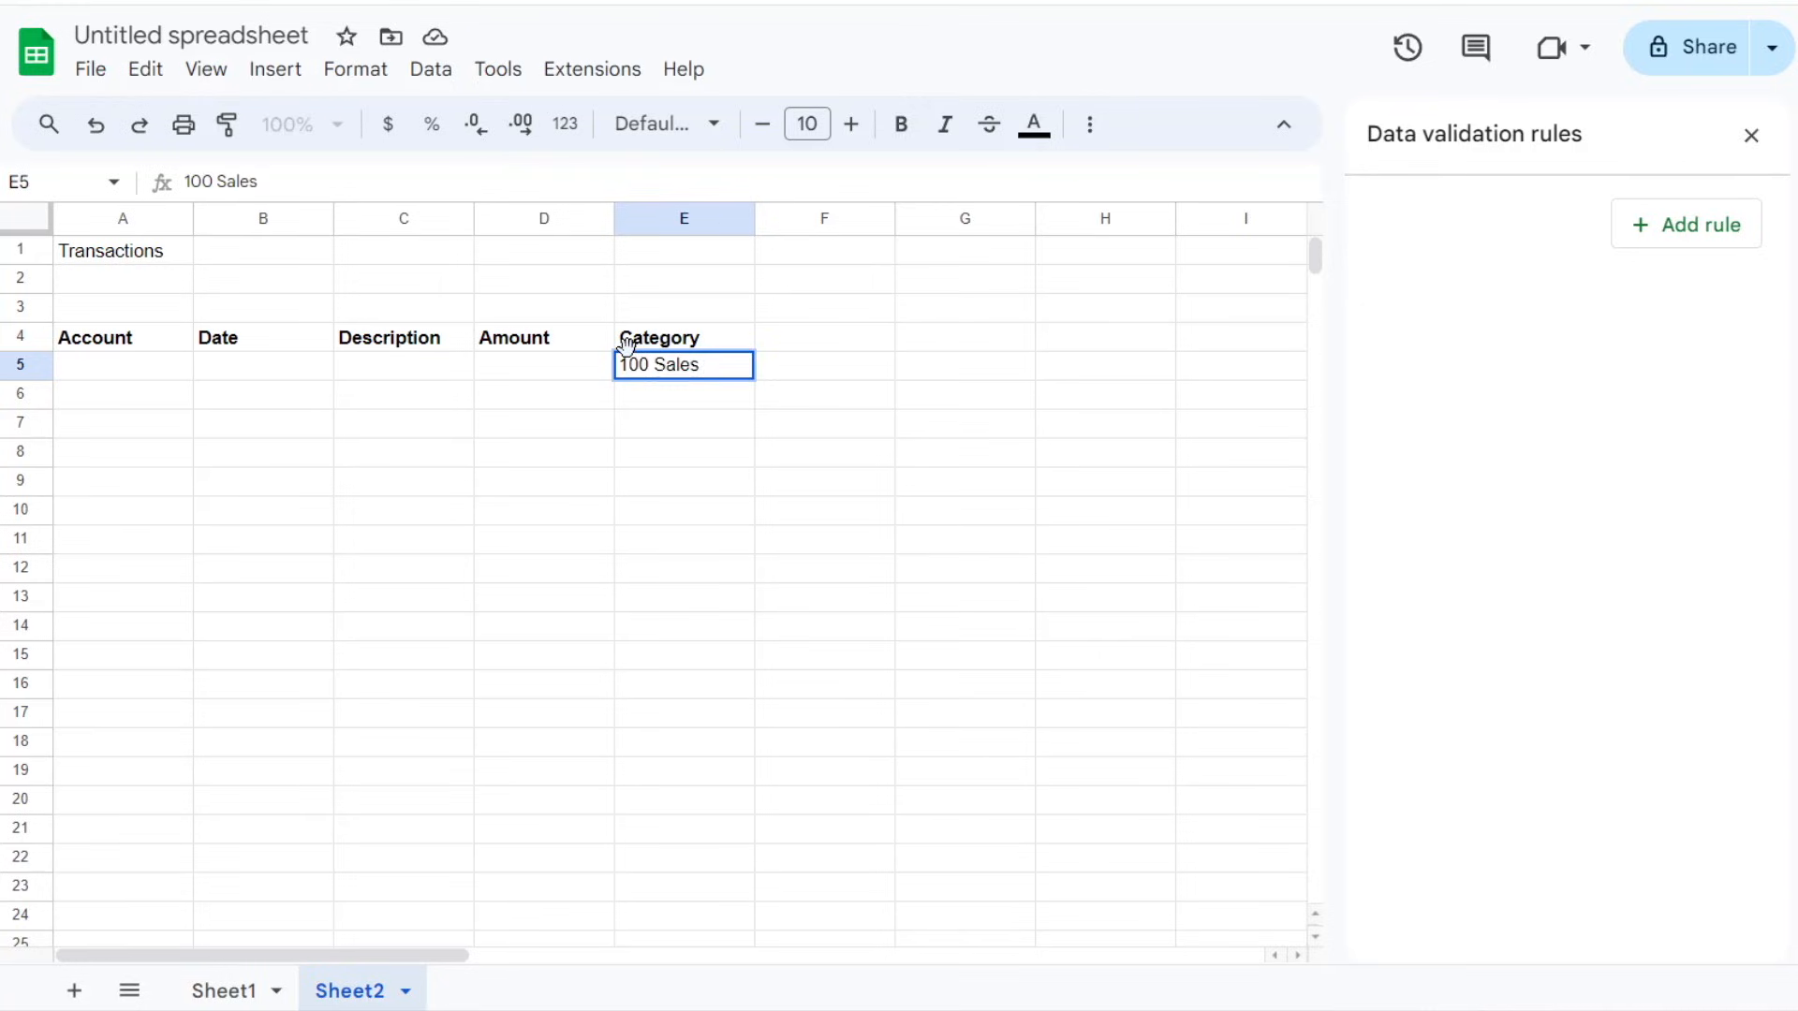
{"action": "key", "text": "BackSpace"}
{"action": "key", "text": "BackSpace"}
{"action": "key", "text": "BackSpace"}
{"action": "key", "text": "BackSpace"}
{"action": "key", "text": "BackSpace"}
{"action": "key", "text": "BackSpace"}
{"action": "key", "text": "BackSpace"}
{"action": "key", "text": "BackSpace"}
{"action": "key", "text": "BackSpace"}
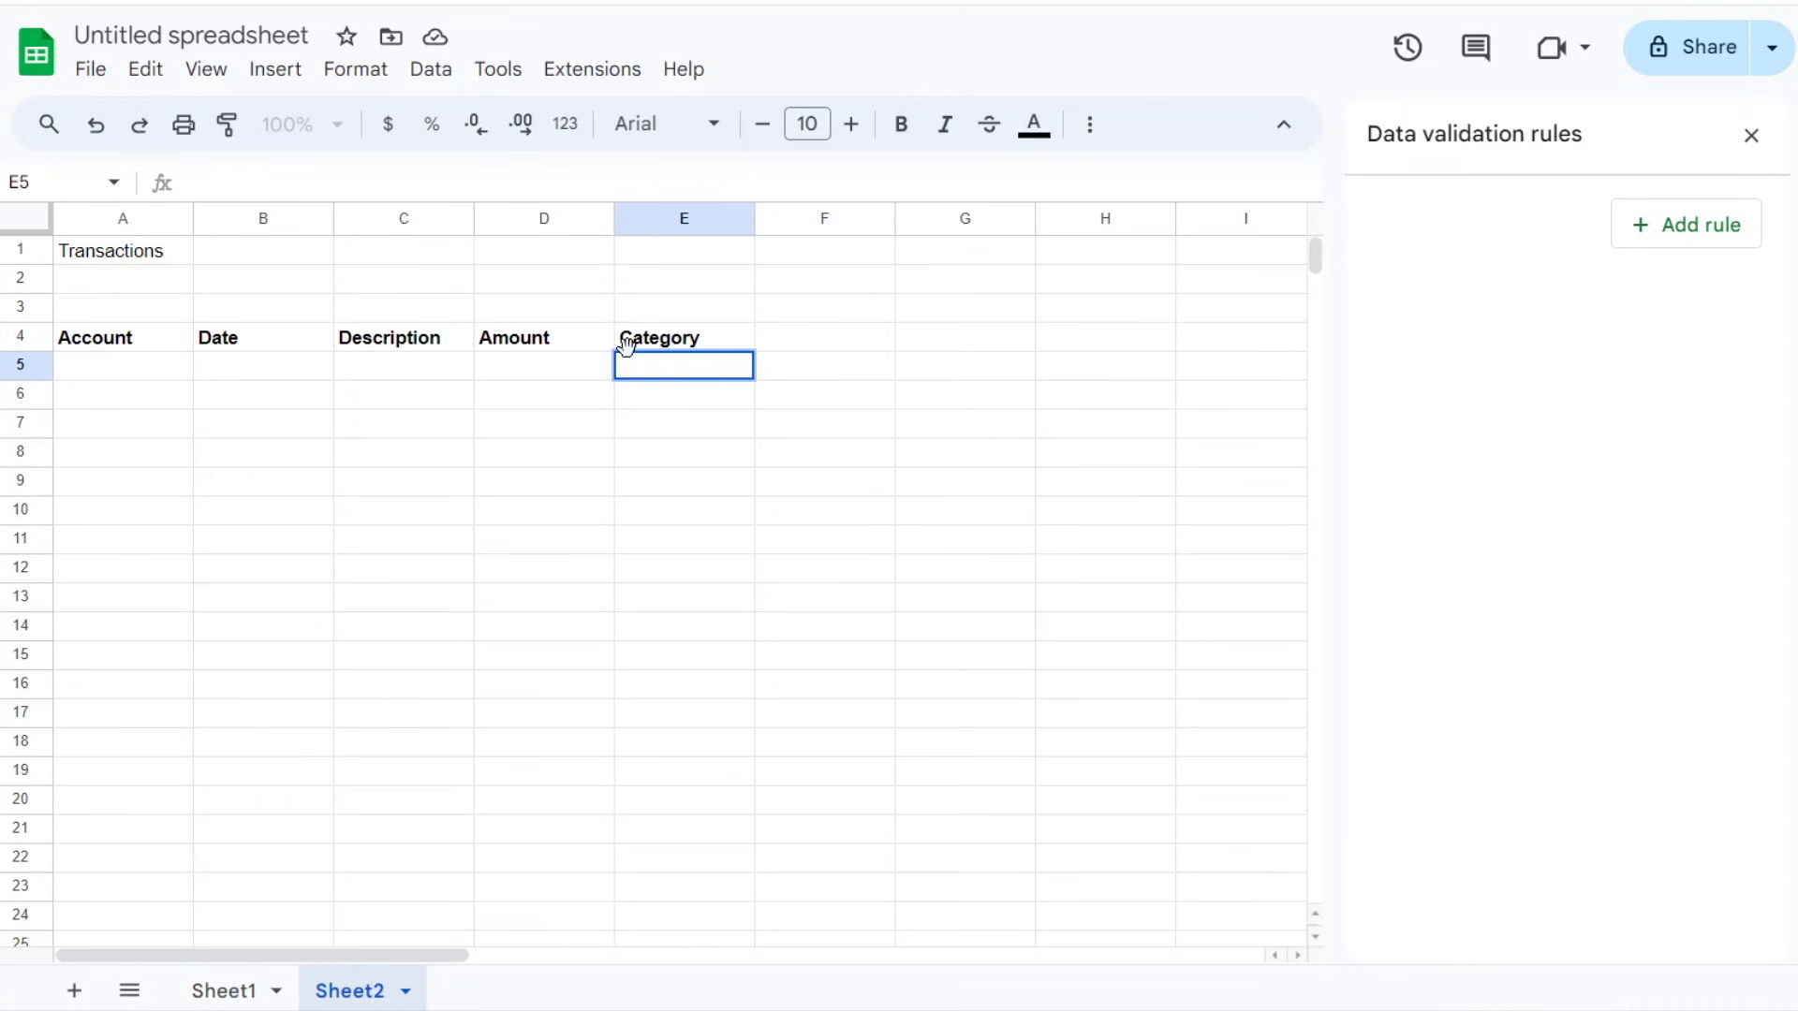
{"action": "left_click", "coordinate": [706, 434]}
Step: Check the account list in B4:B30 on Sheet1 and return to the first Category cell, E5, on Sheet2
{"action": "left_click", "coordinate": [683, 368]}
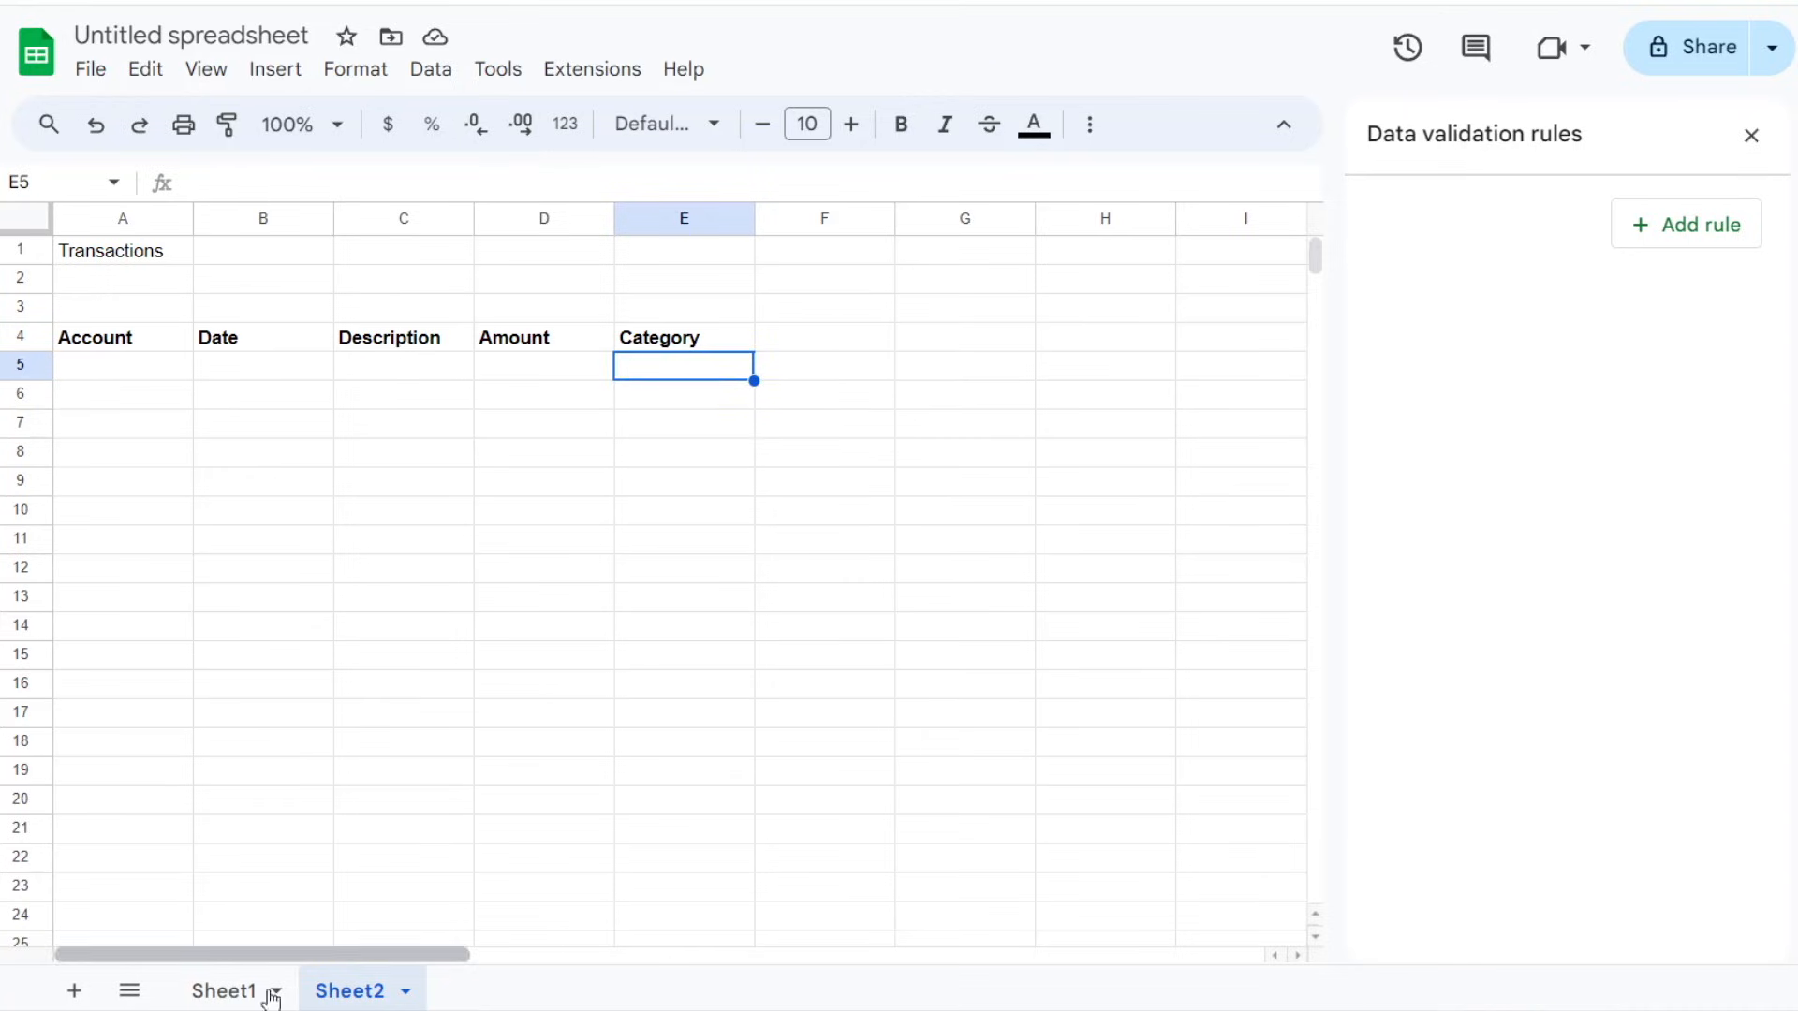
{"action": "left_click", "coordinate": [217, 991]}
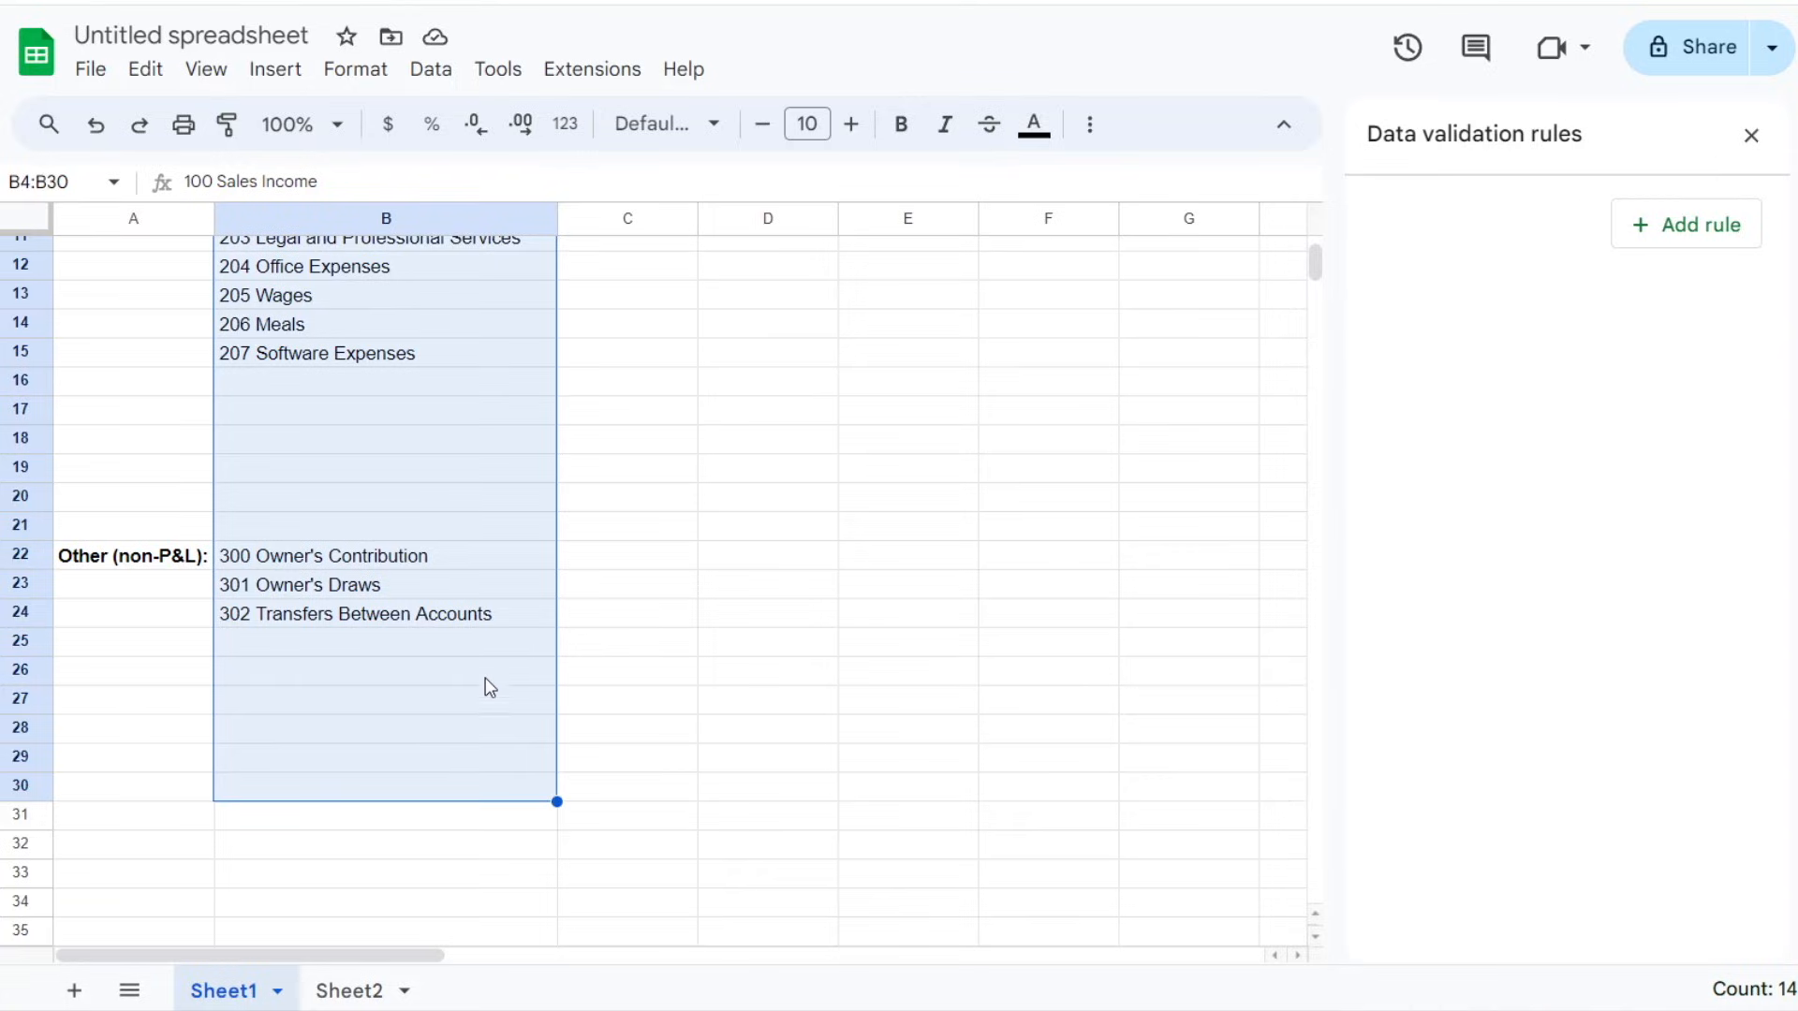
{"action": "left_click", "coordinate": [341, 991]}
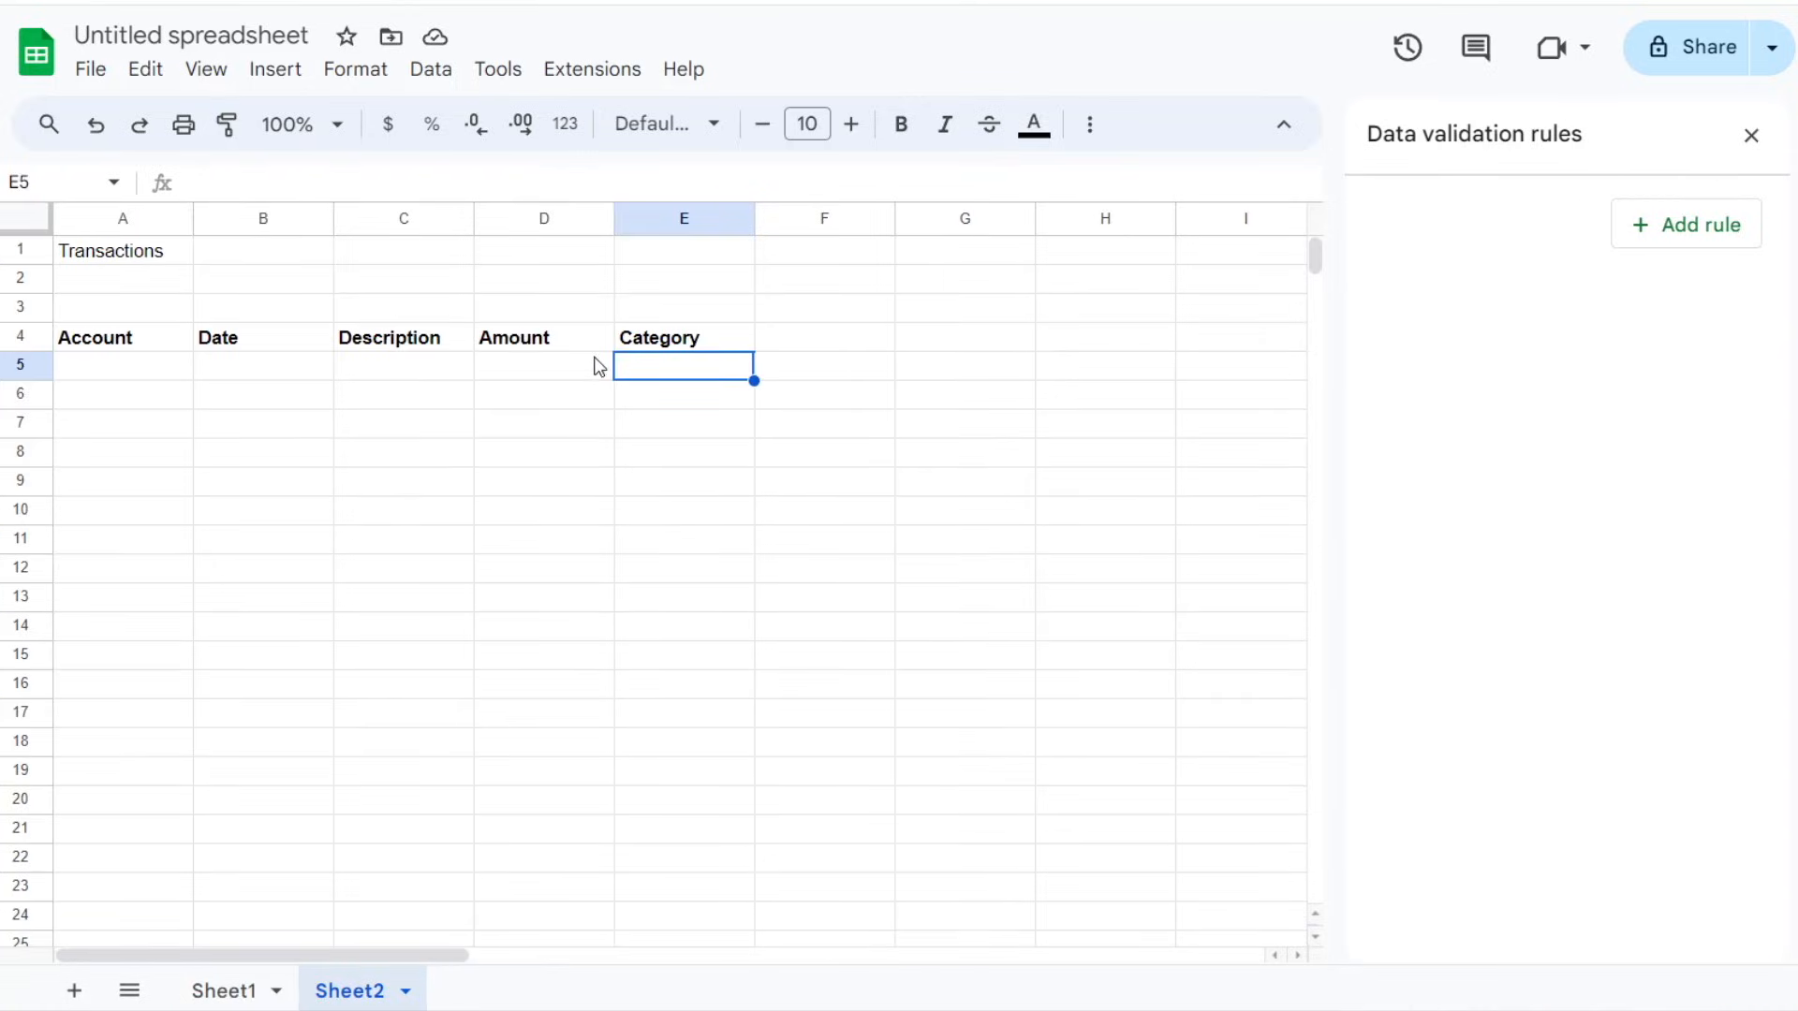
Step: Add a data validation rule to the Category cells E5:E539 on Sheet2
{"action": "left_click_drag", "start_coordinate": [693, 362], "coordinate": [702, 924]}
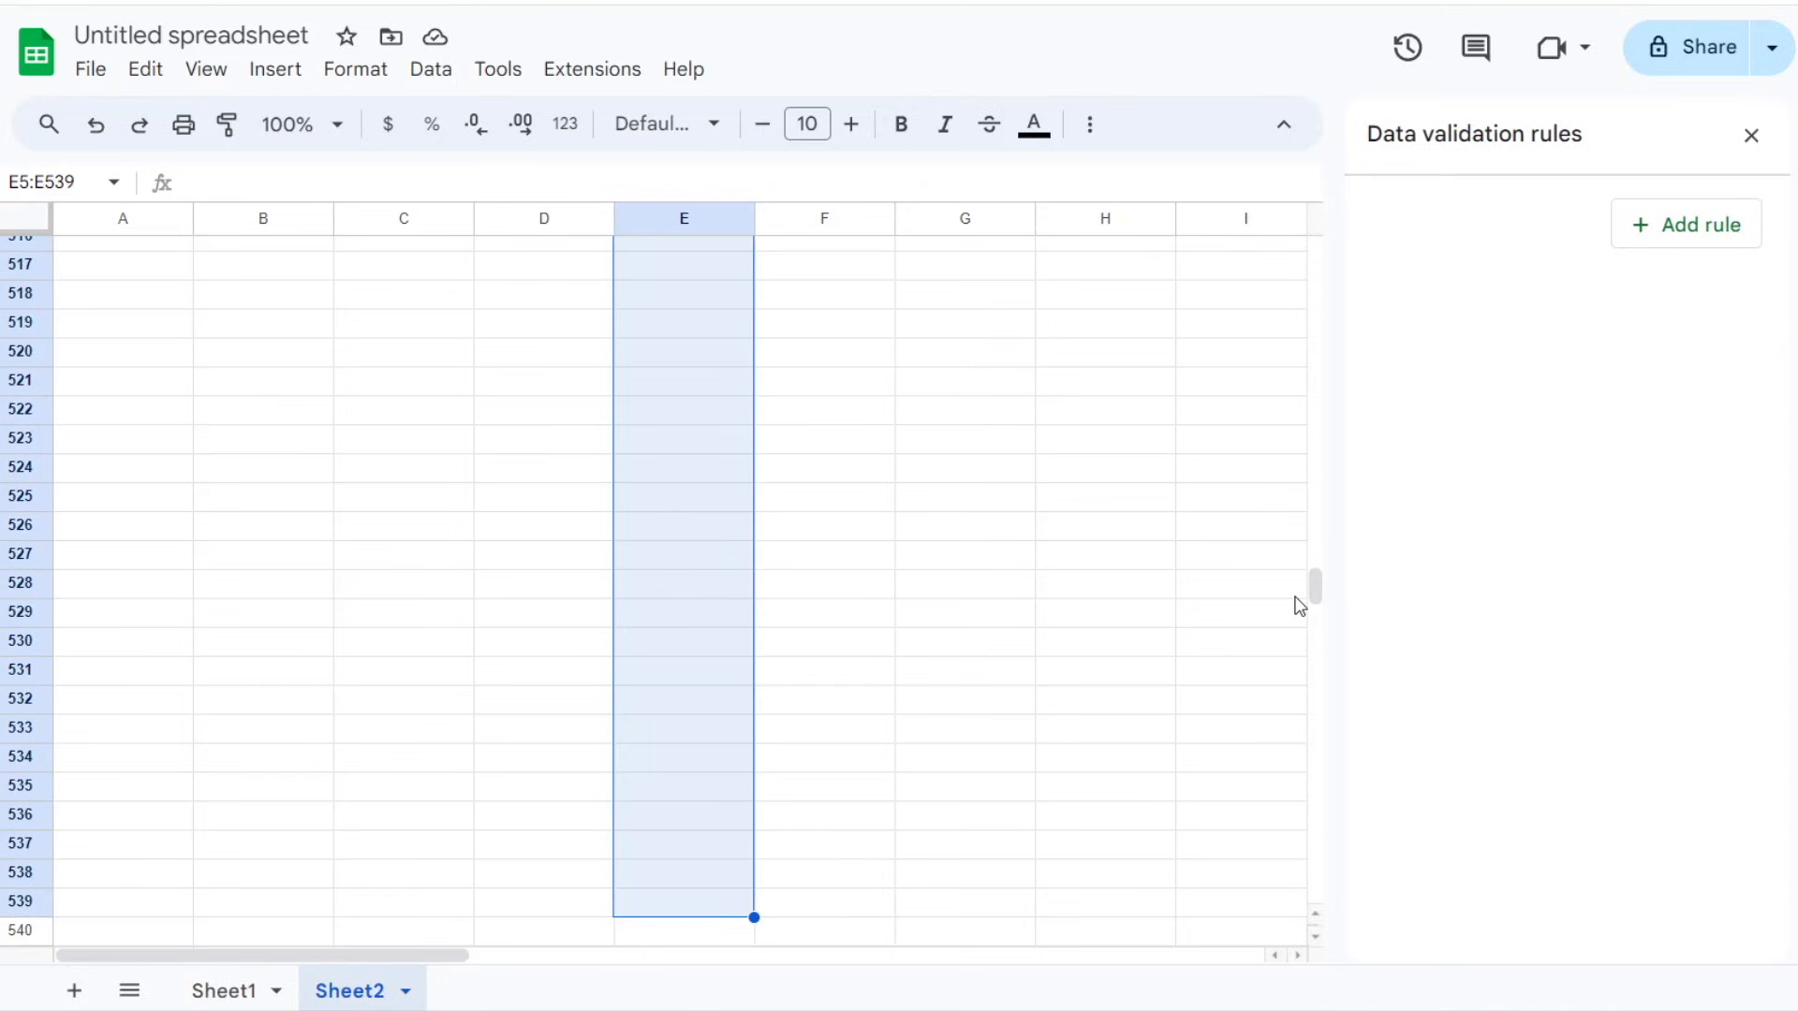
{"action": "left_click_drag", "start_coordinate": [1317, 590], "coordinate": [1342, 243]}
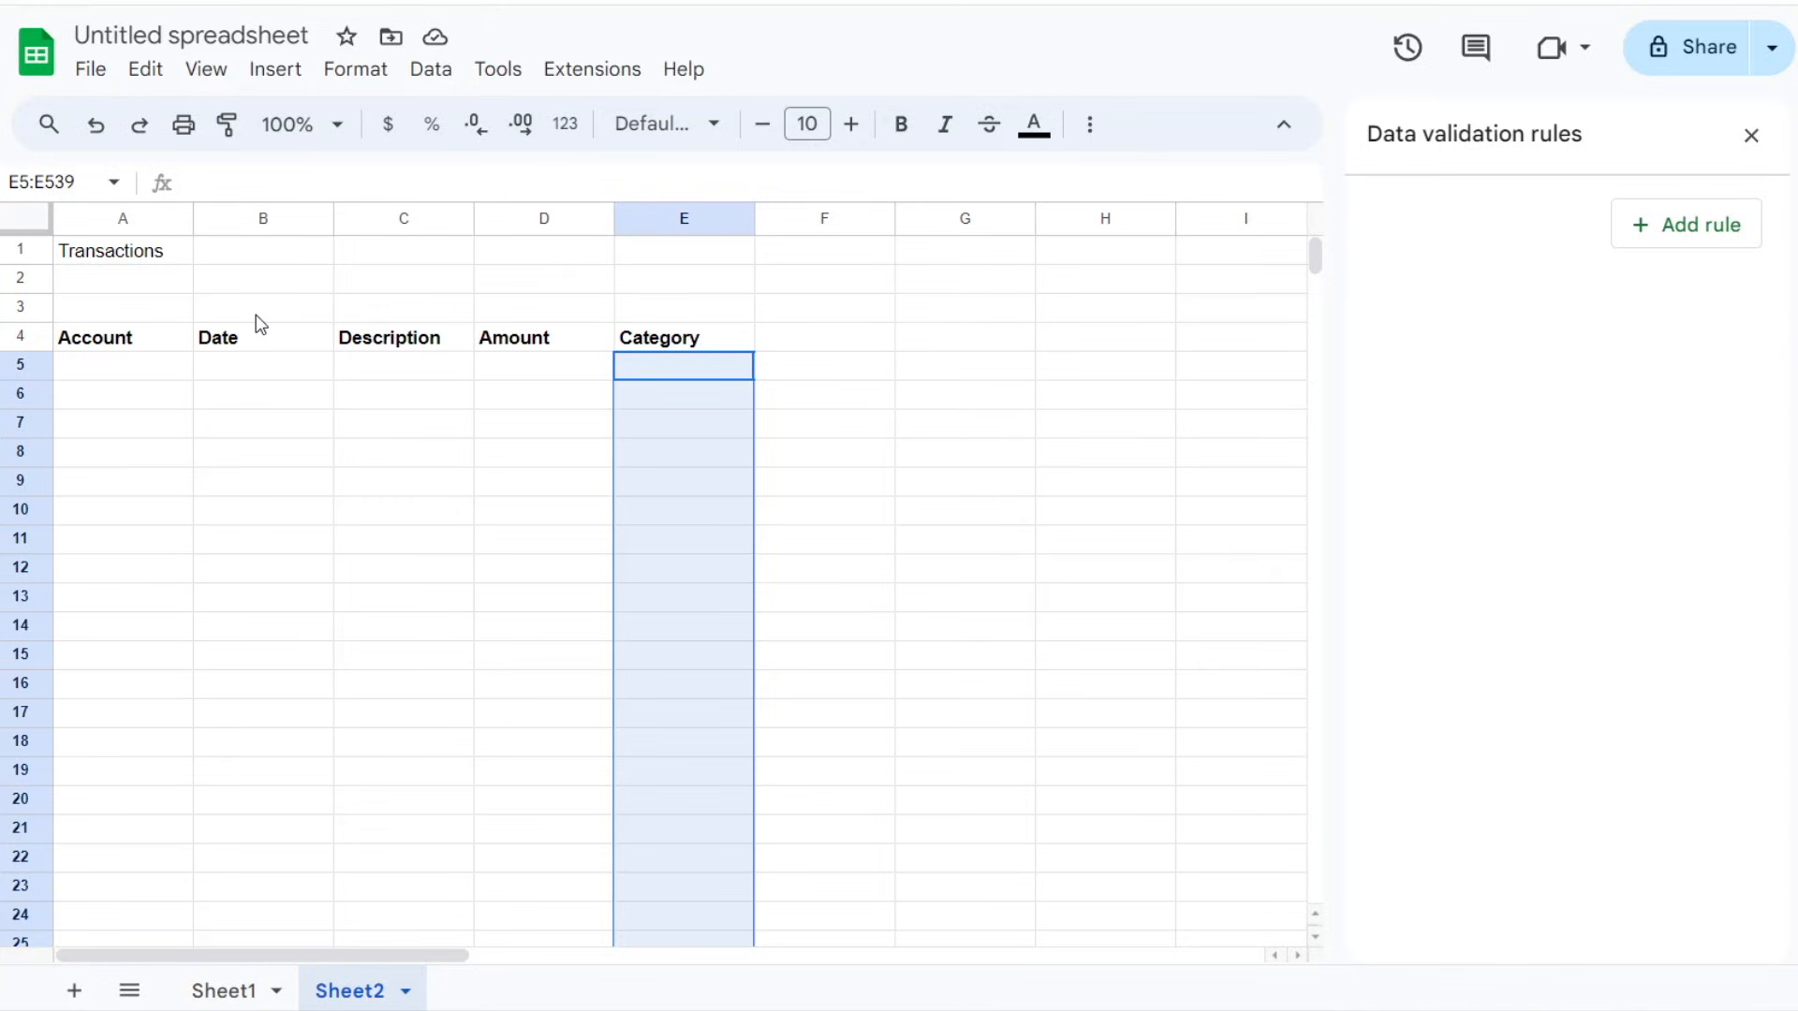
{"action": "left_click", "coordinate": [440, 71]}
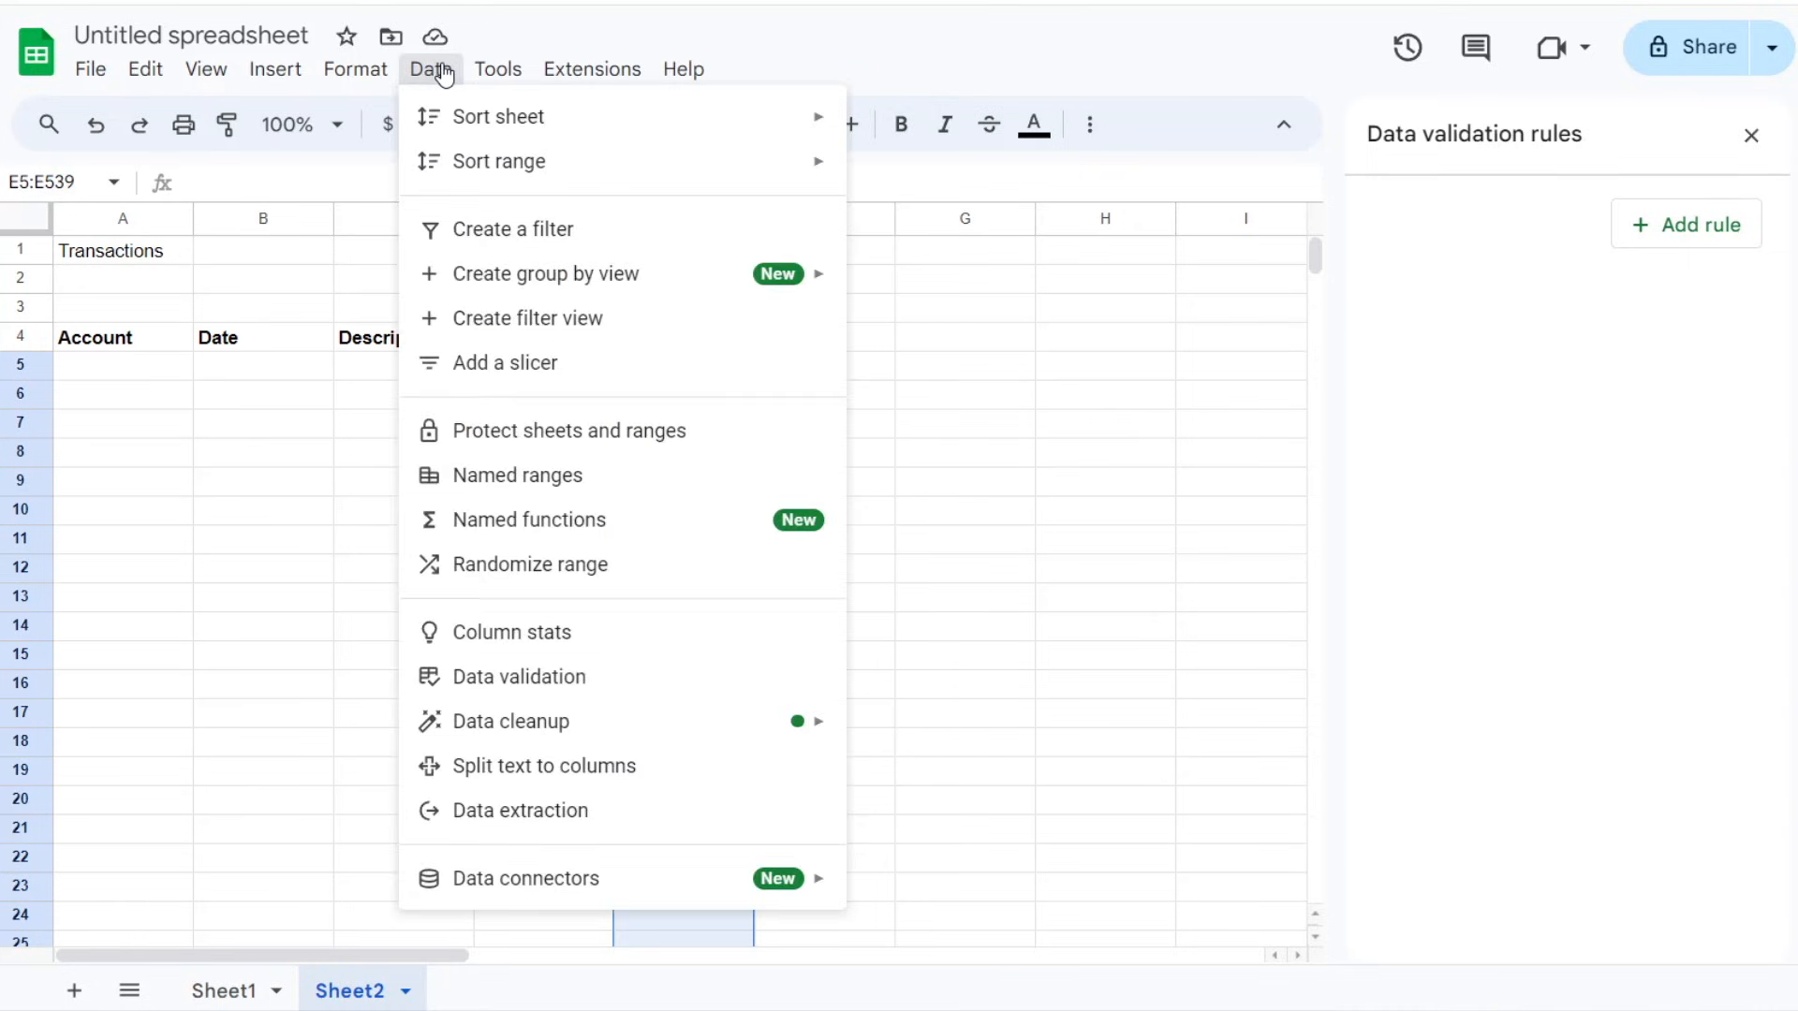
{"action": "left_click", "coordinate": [619, 689]}
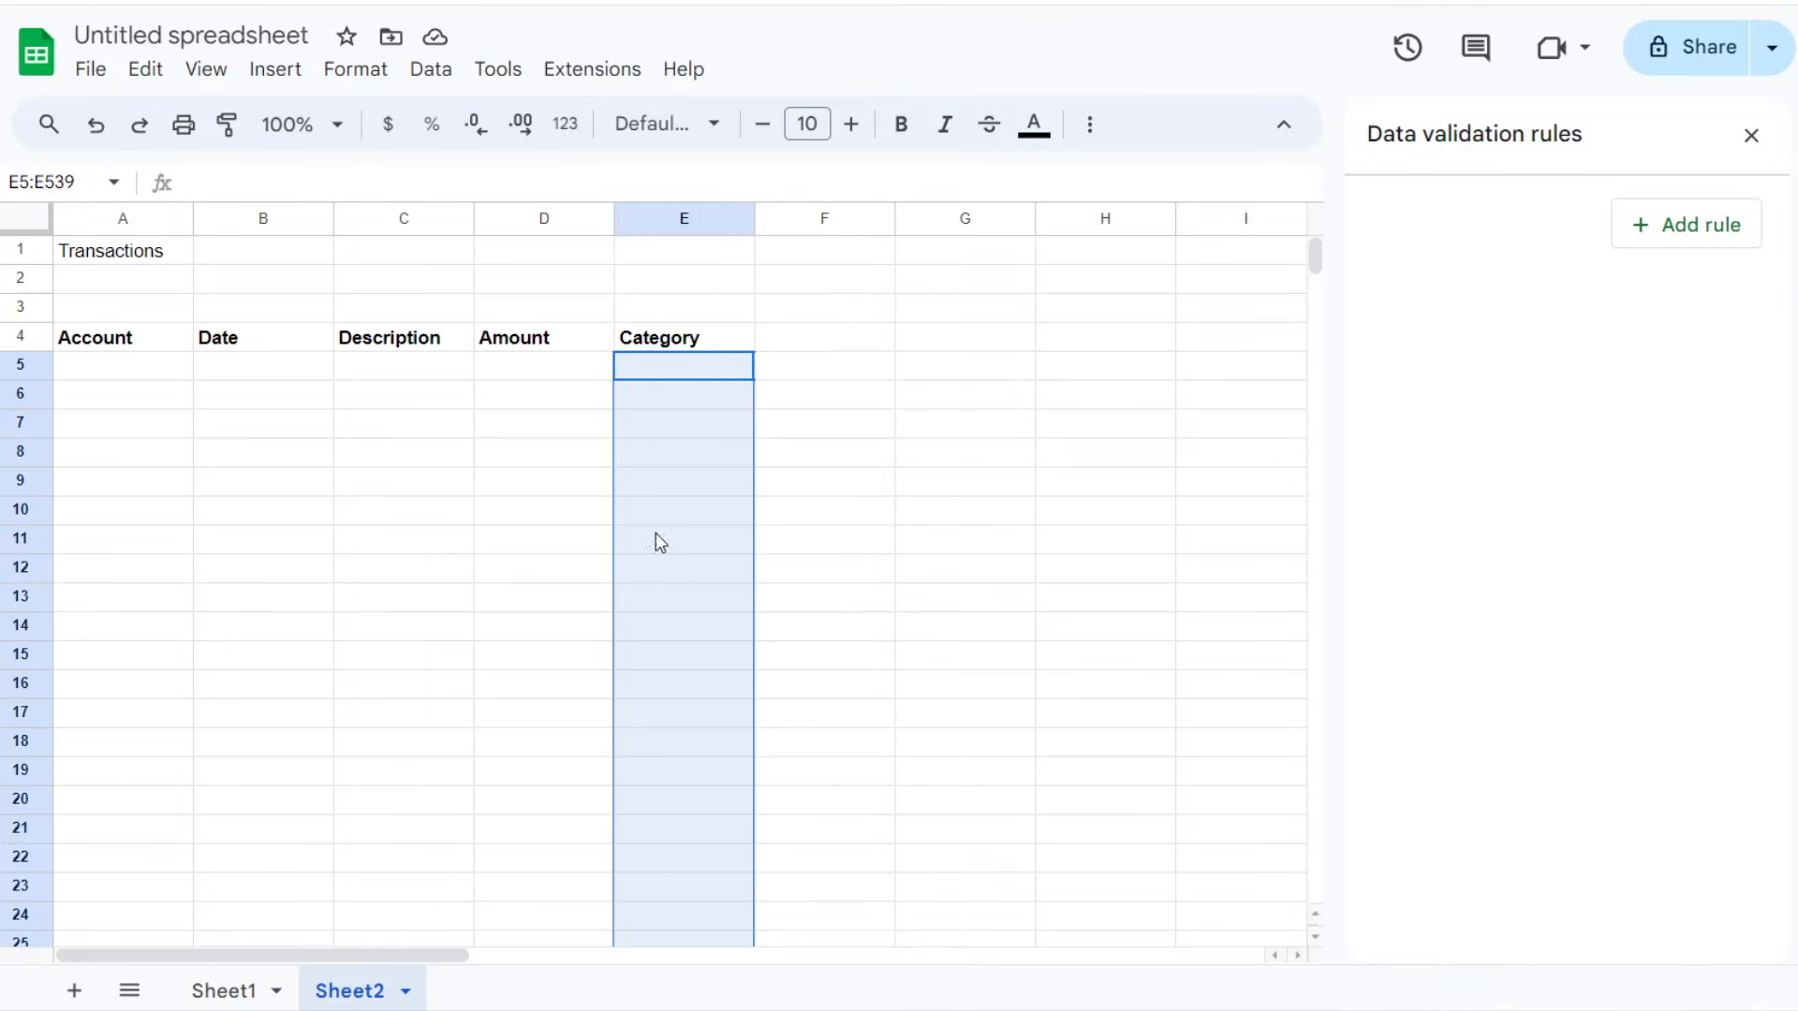
{"action": "left_click", "coordinate": [1699, 246]}
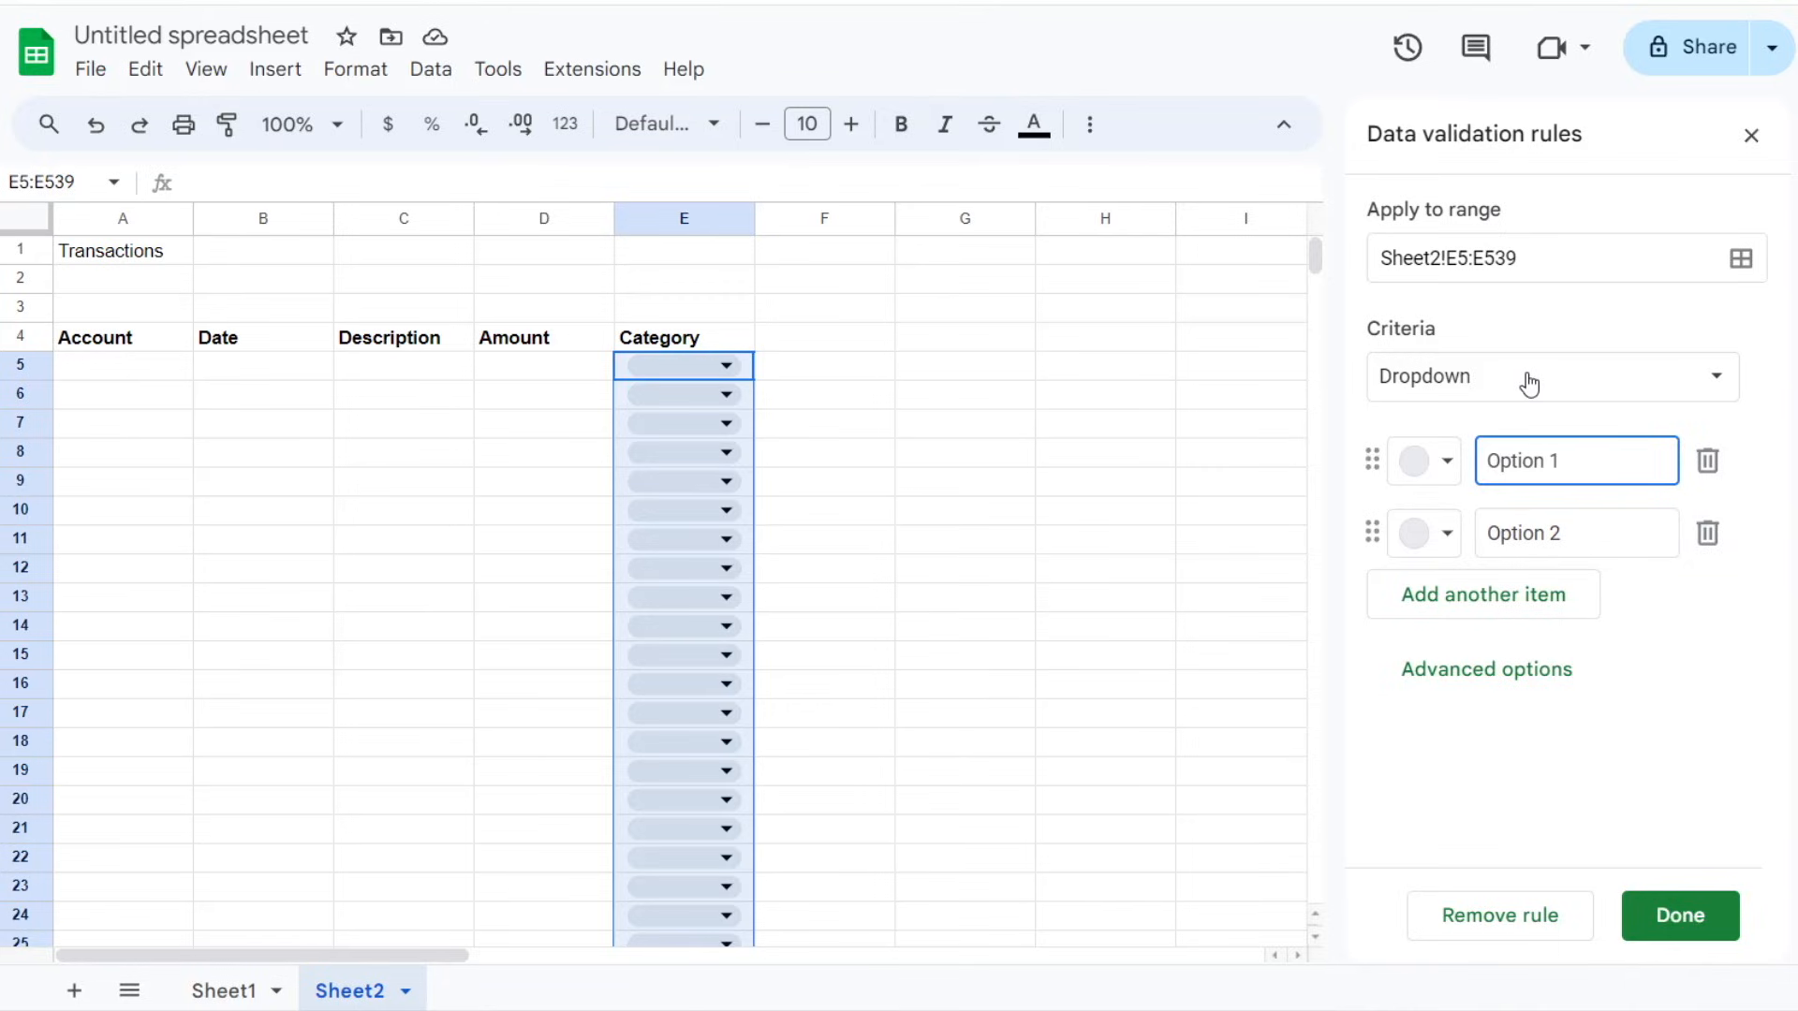
Step: Set the criteria of the Category validation rule to Dropdown (from a range)
{"action": "left_click_drag", "start_coordinate": [1574, 469], "coordinate": [1485, 463]}
{"action": "left_click", "coordinate": [1621, 475]}
{"action": "left_click", "coordinate": [222, 990]}
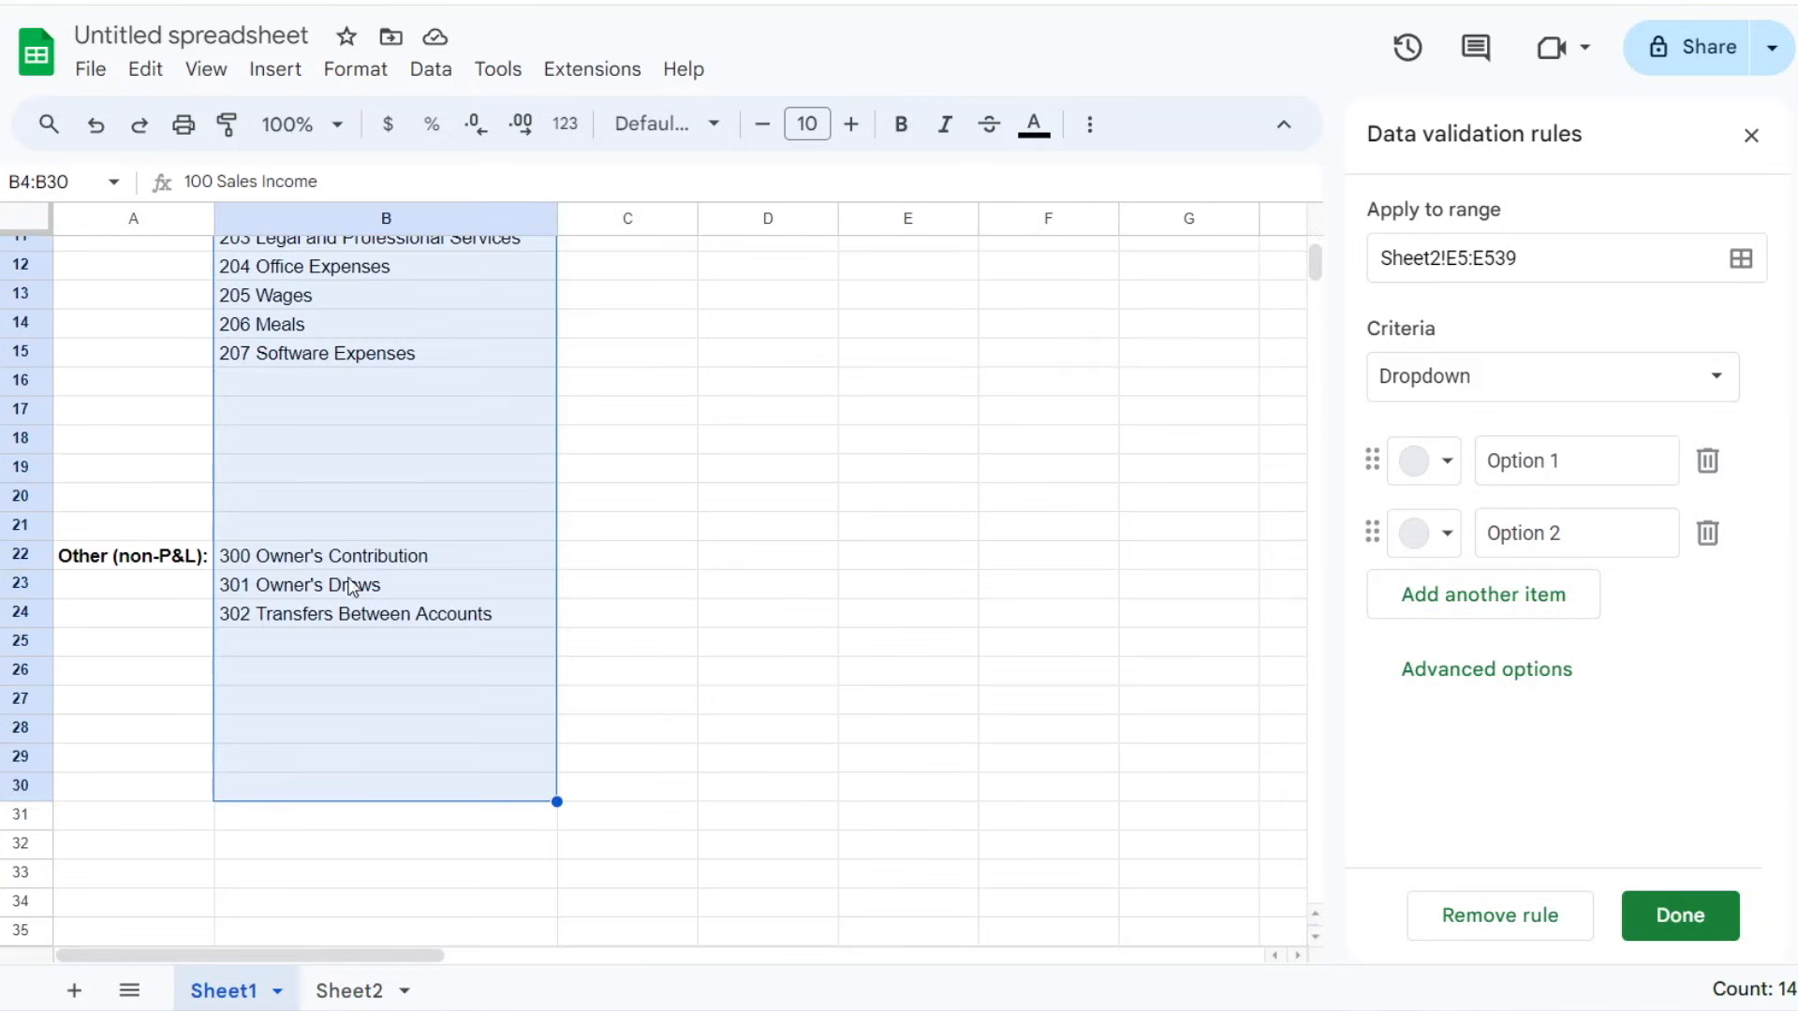
{"action": "left_click", "coordinate": [348, 993]}
{"action": "left_click", "coordinate": [1592, 384]}
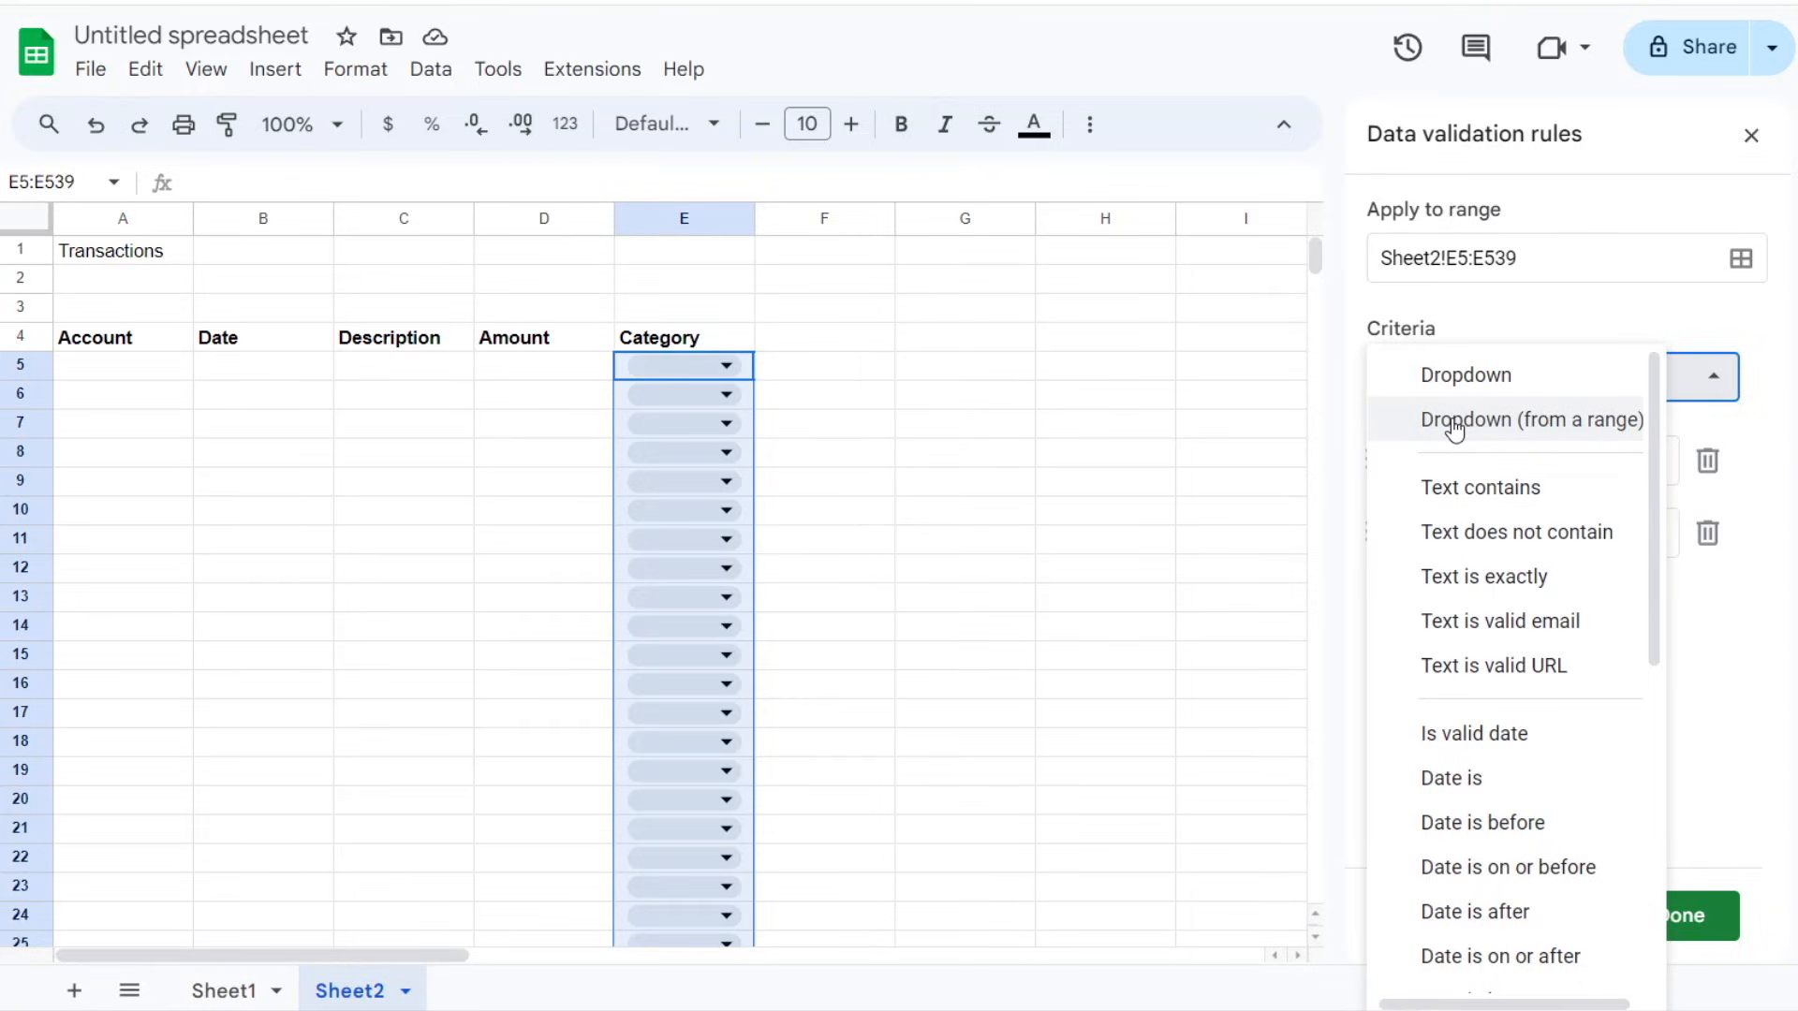
{"action": "left_click", "coordinate": [1455, 422]}
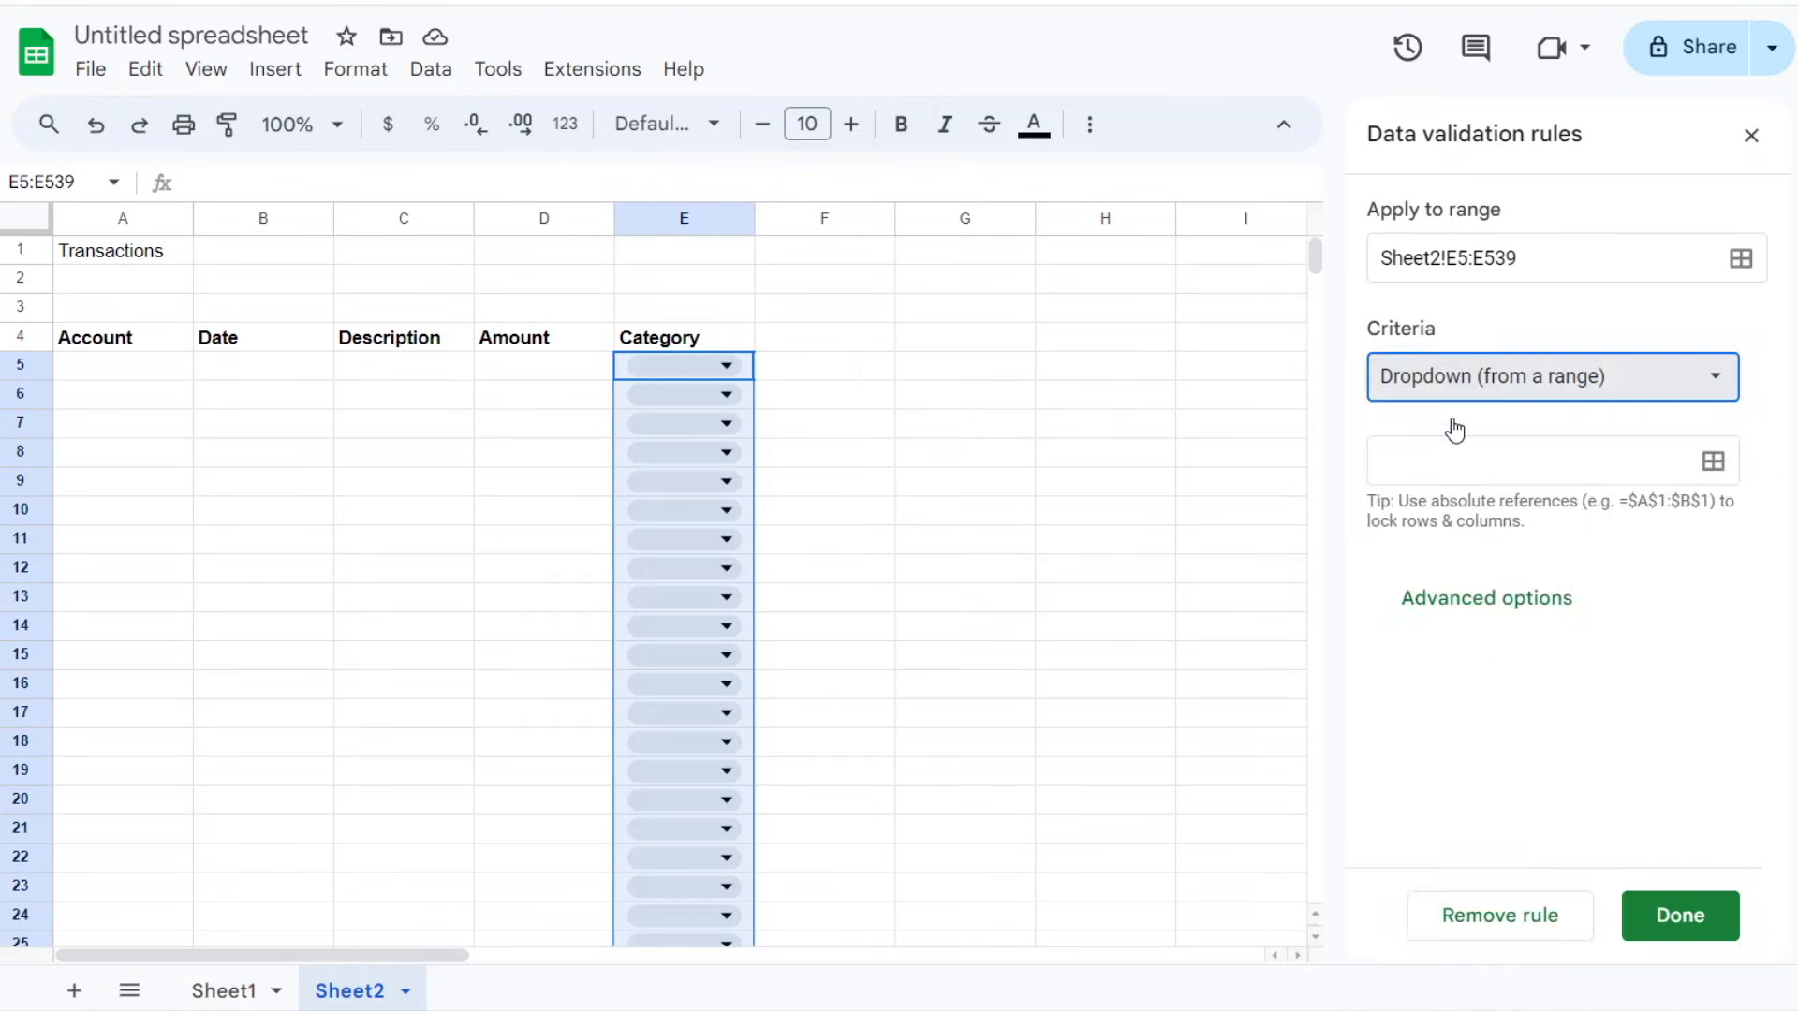
Step: Set the dropdown's source range to the account list Sheet1!B4:B29
{"action": "left_click", "coordinate": [1719, 465]}
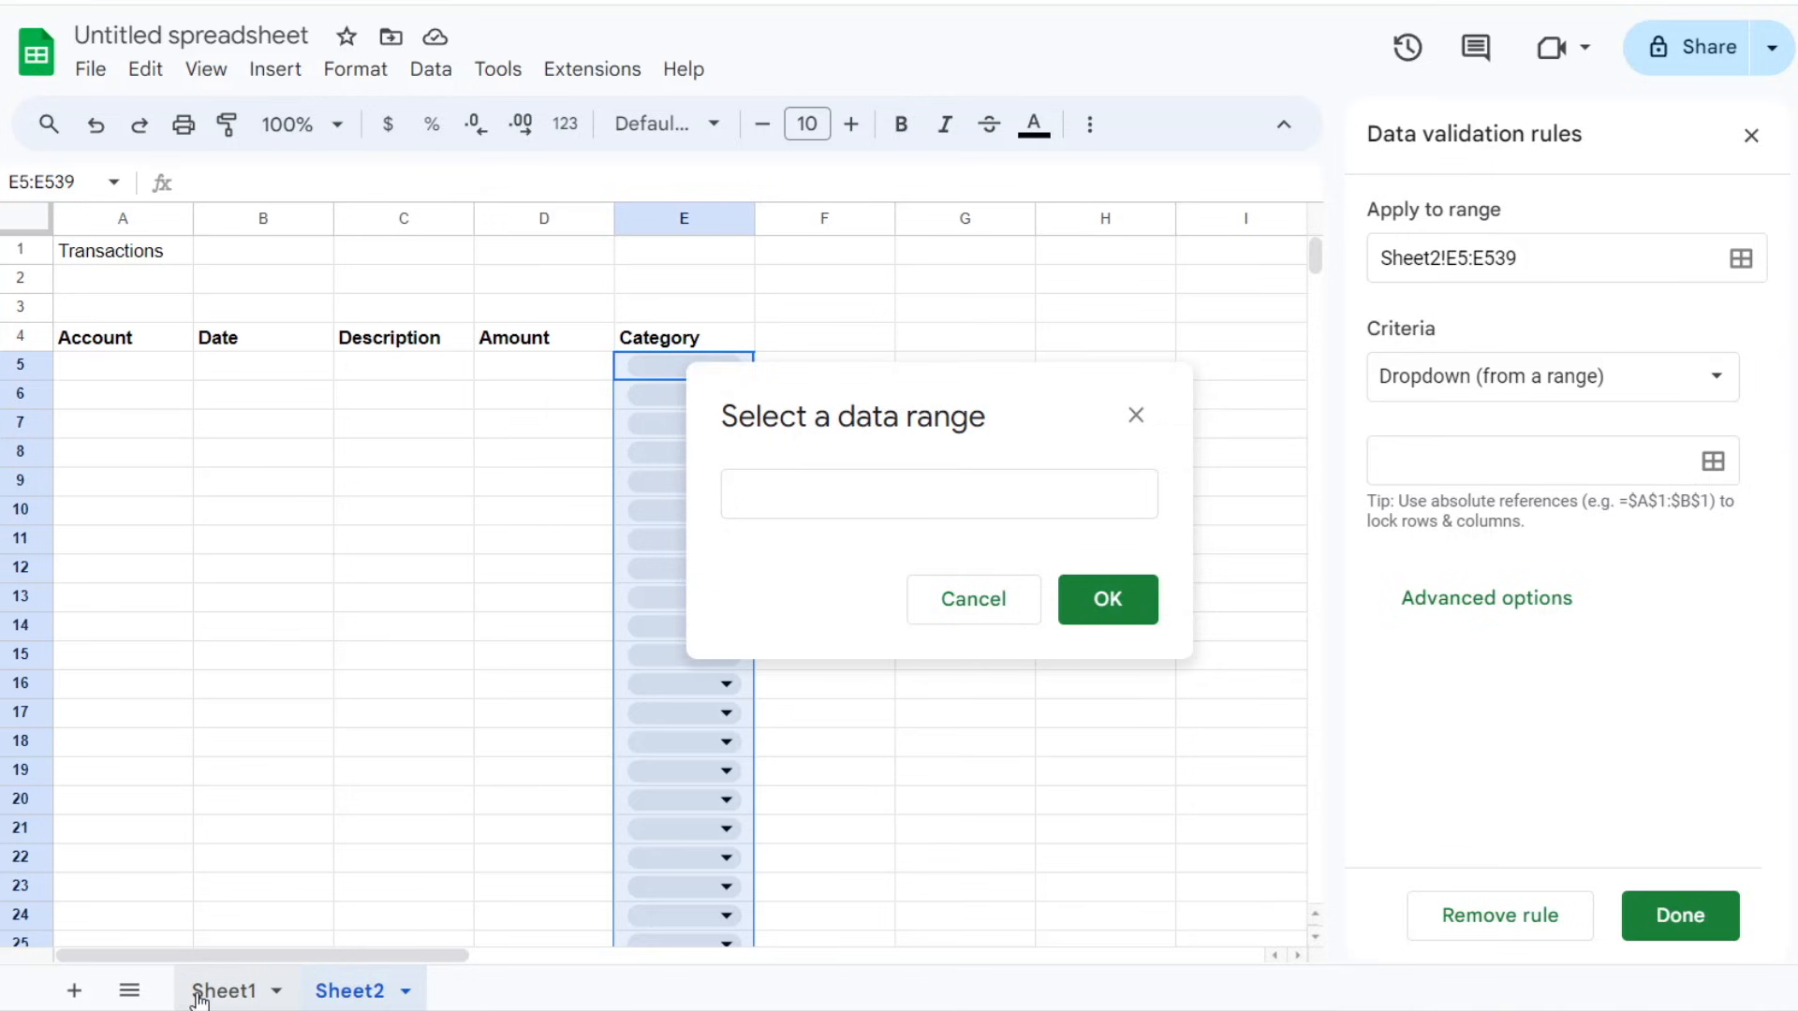
{"action": "left_click", "coordinate": [199, 993]}
{"action": "left_click", "coordinate": [349, 758]}
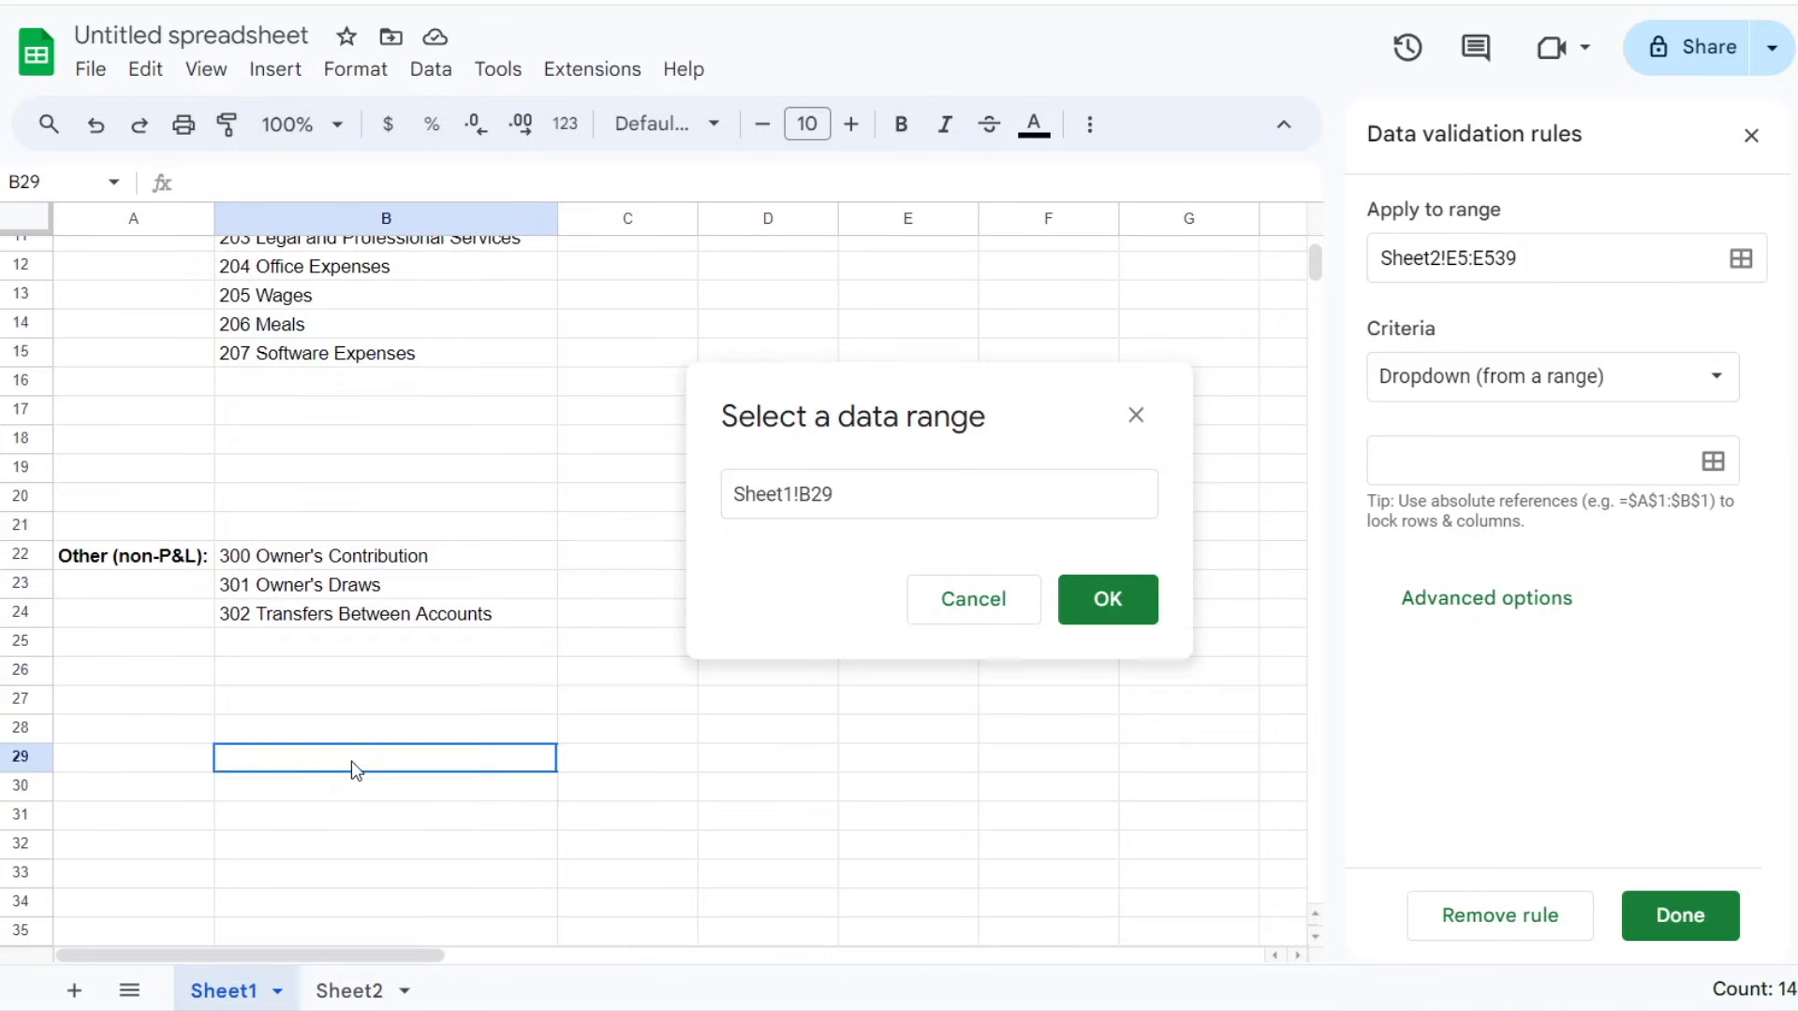
{"action": "left_click_drag", "start_coordinate": [345, 759], "coordinate": [286, 339]}
{"action": "scroll", "coordinate": [281, 759], "scroll_direction": "down", "scroll_amount": 1}
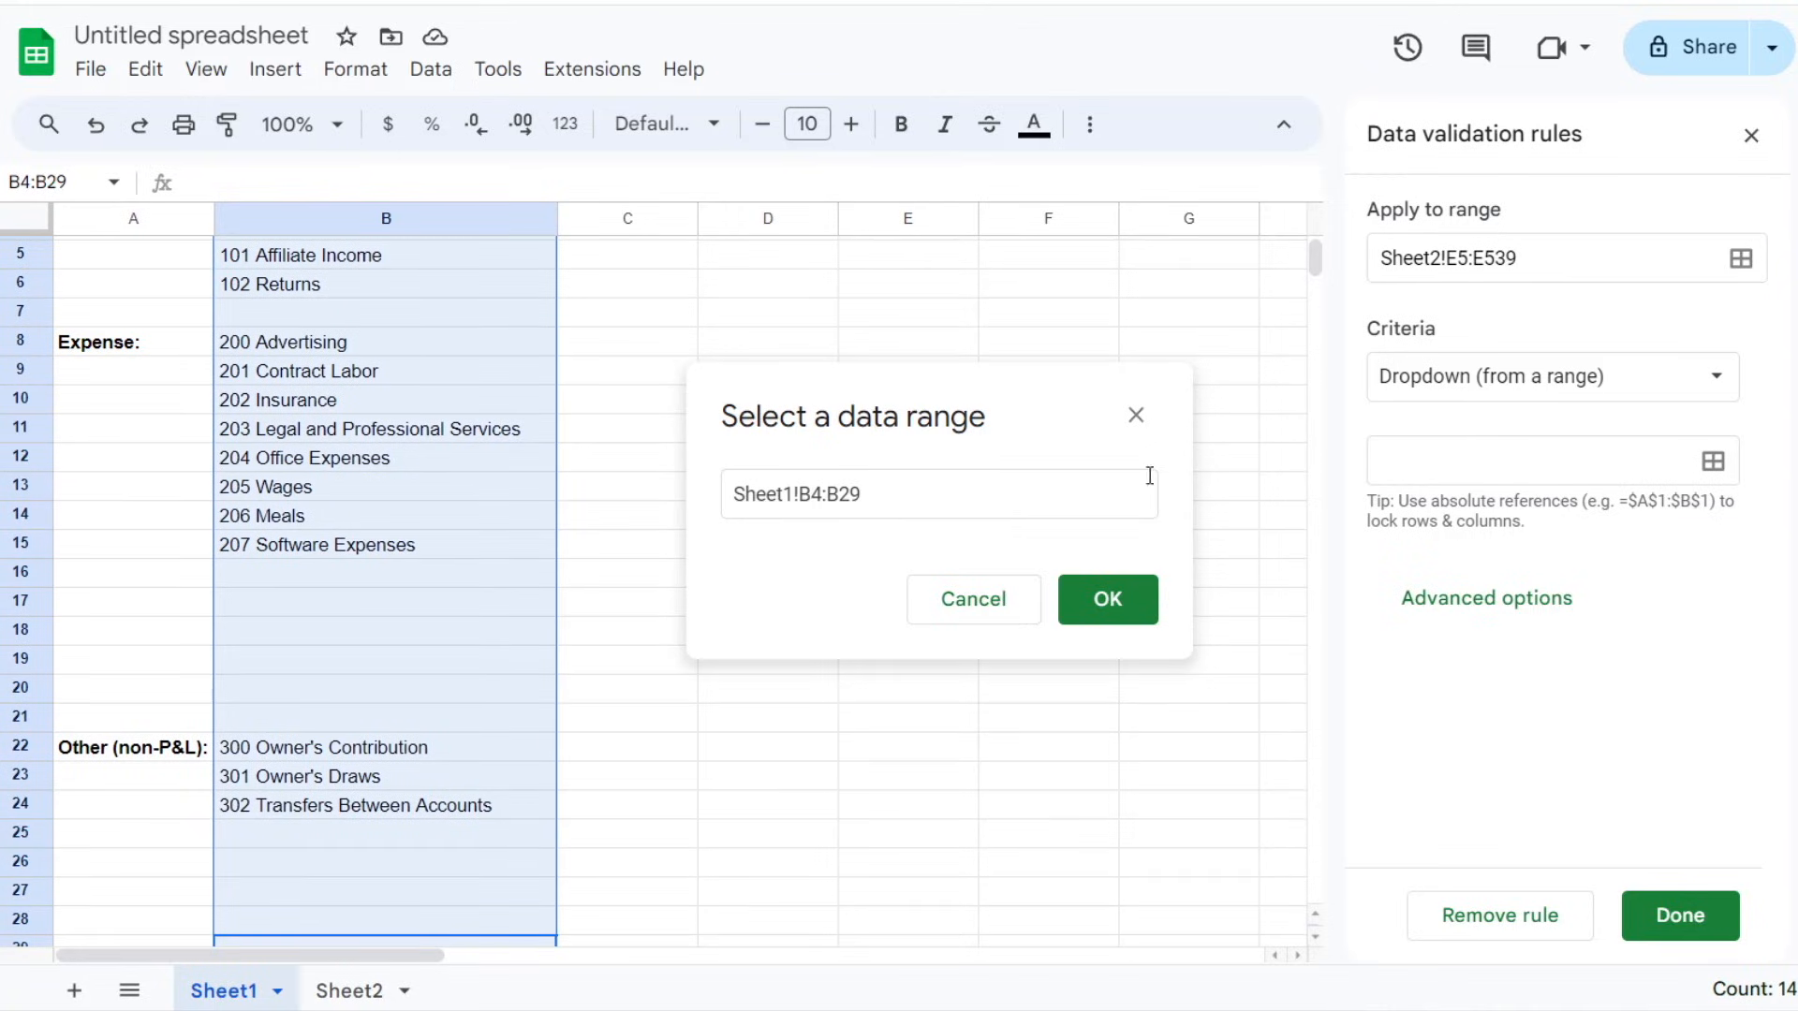
{"action": "left_click", "coordinate": [1111, 615]}
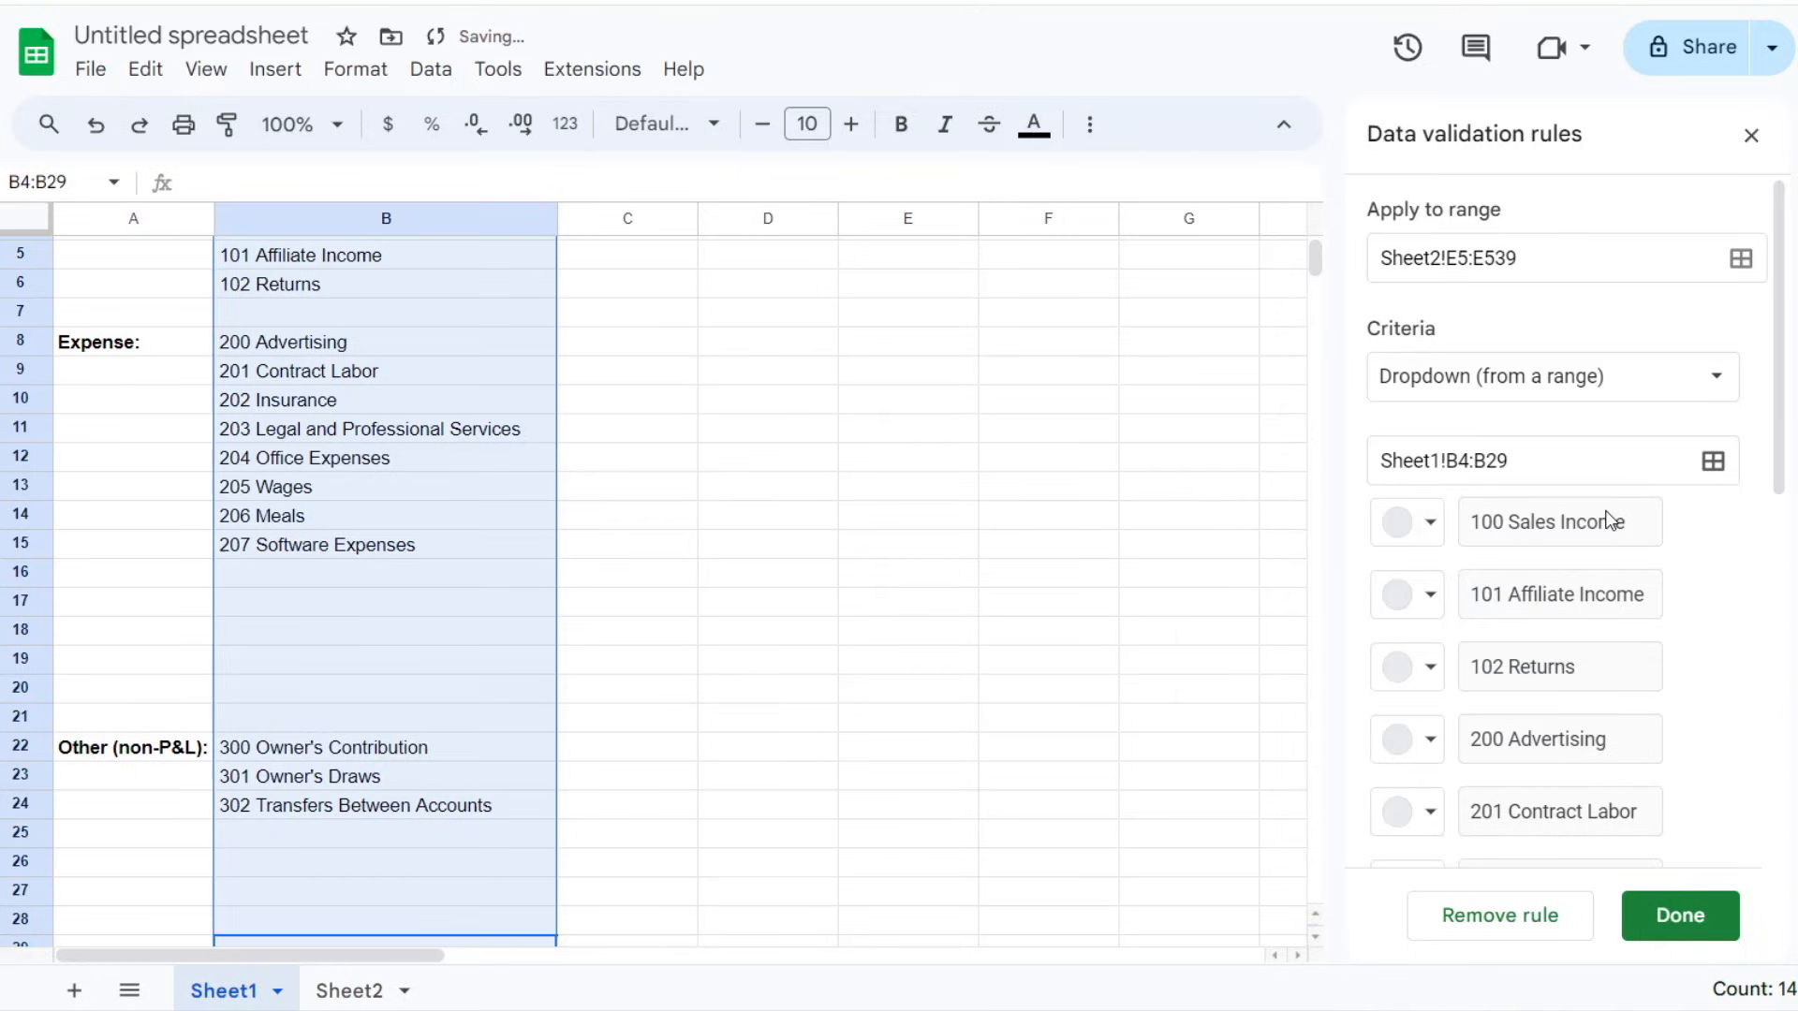
Step: Color the income items 100 Sales Income, 101 Affiliate Income and 102 Returns light blue in the dropdown rule
{"action": "scroll", "coordinate": [1582, 440], "scroll_direction": "down", "scroll_amount": 1}
{"action": "scroll", "coordinate": [1597, 515], "scroll_direction": "down", "scroll_amount": 1}
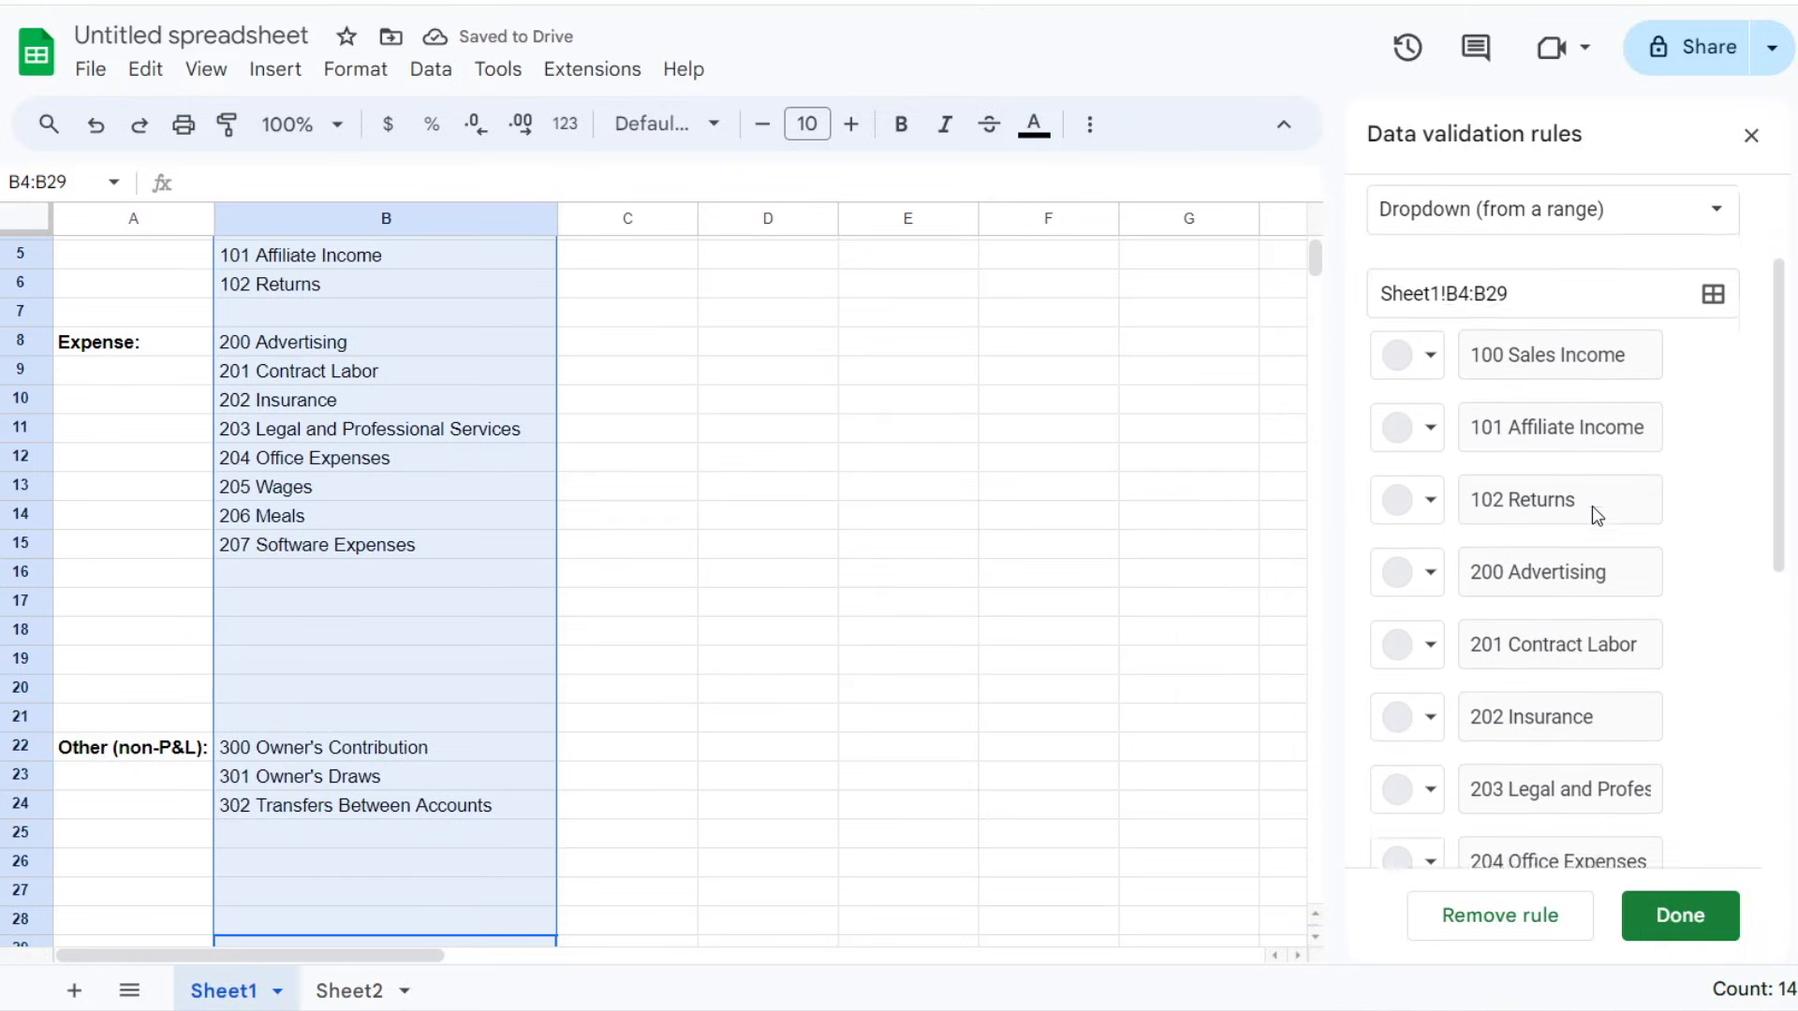
{"action": "scroll", "coordinate": [1586, 514], "scroll_direction": "down", "scroll_amount": 5}
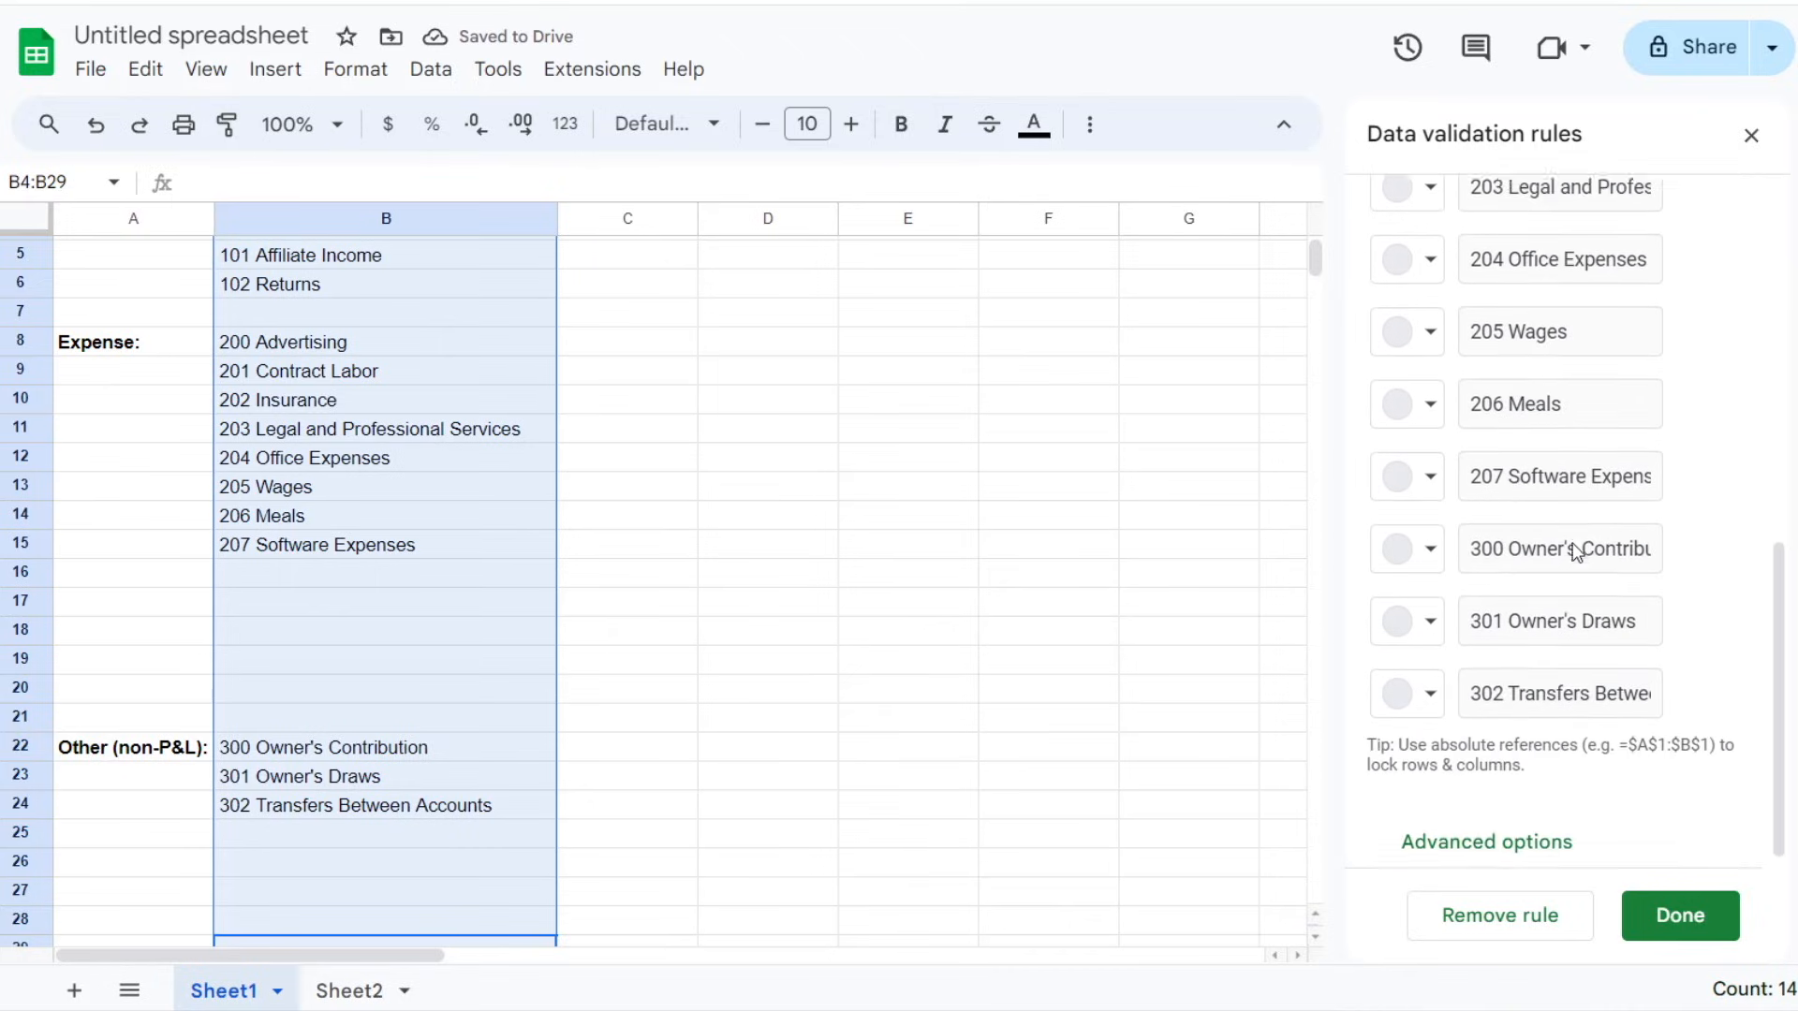
{"action": "scroll", "coordinate": [1577, 550], "scroll_direction": "up", "scroll_amount": 5}
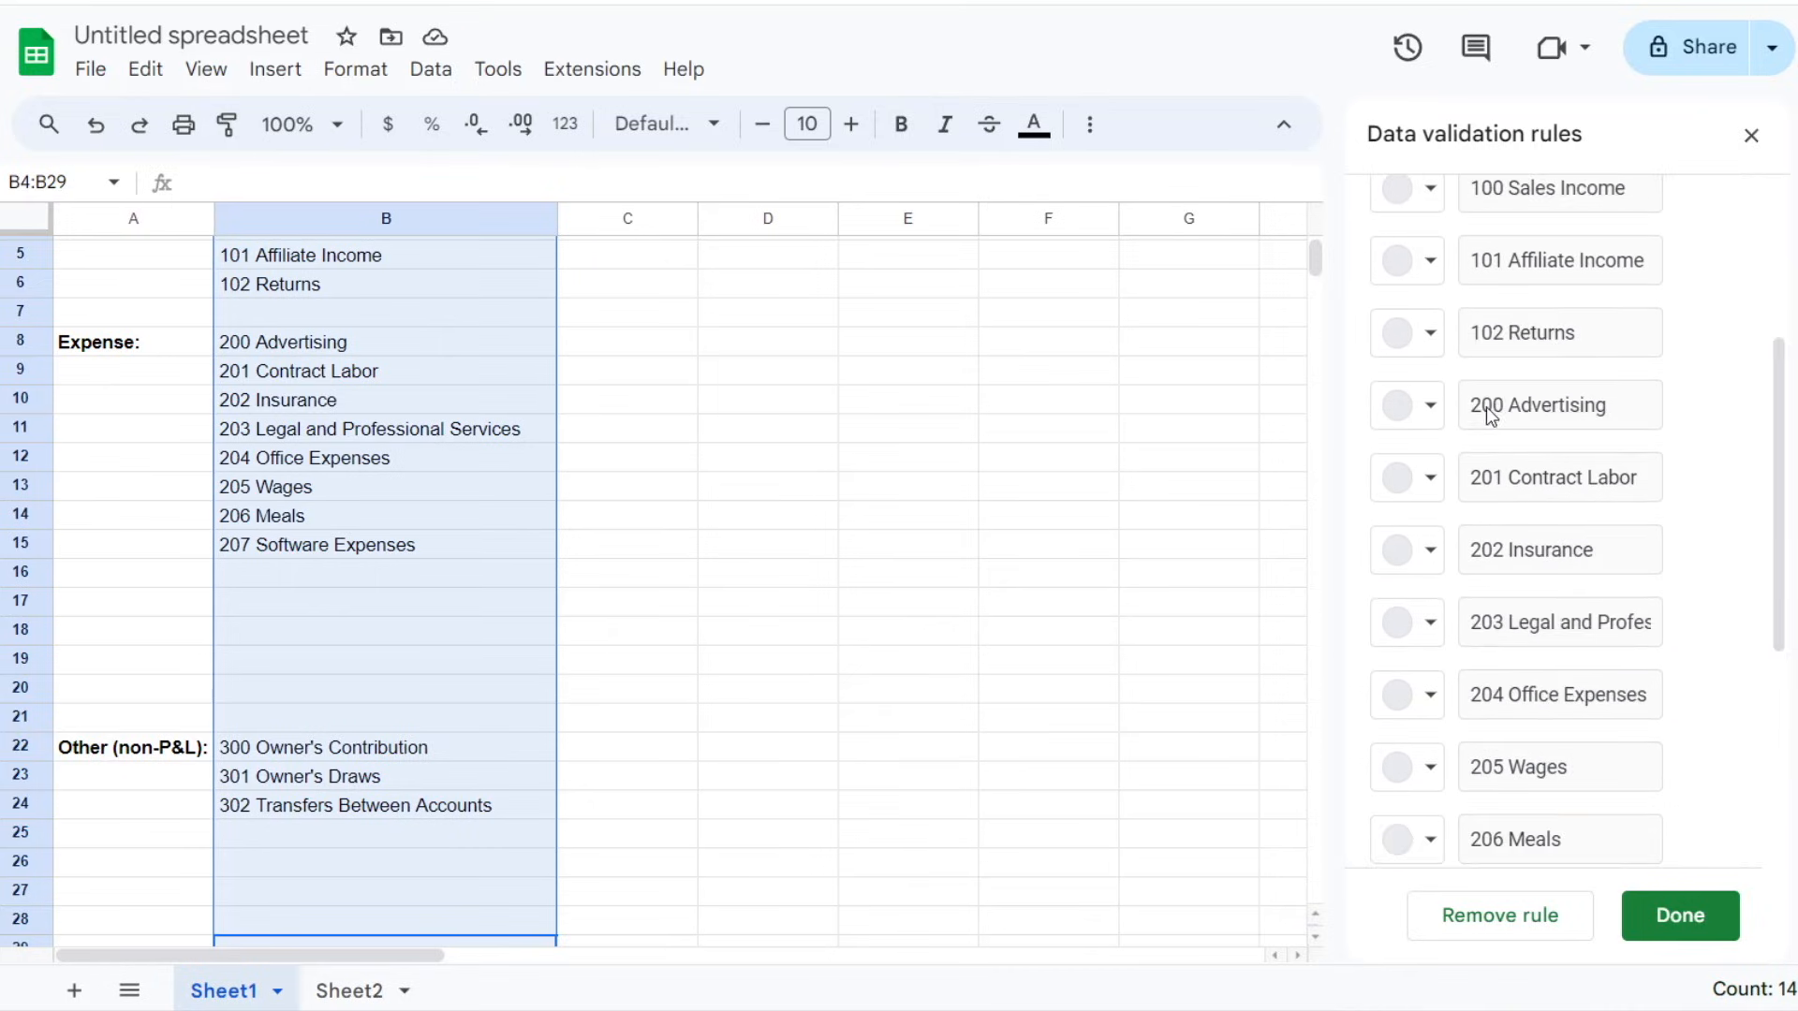
{"action": "scroll", "coordinate": [1469, 390], "scroll_direction": "up", "scroll_amount": 2}
{"action": "left_click", "coordinate": [1427, 304]}
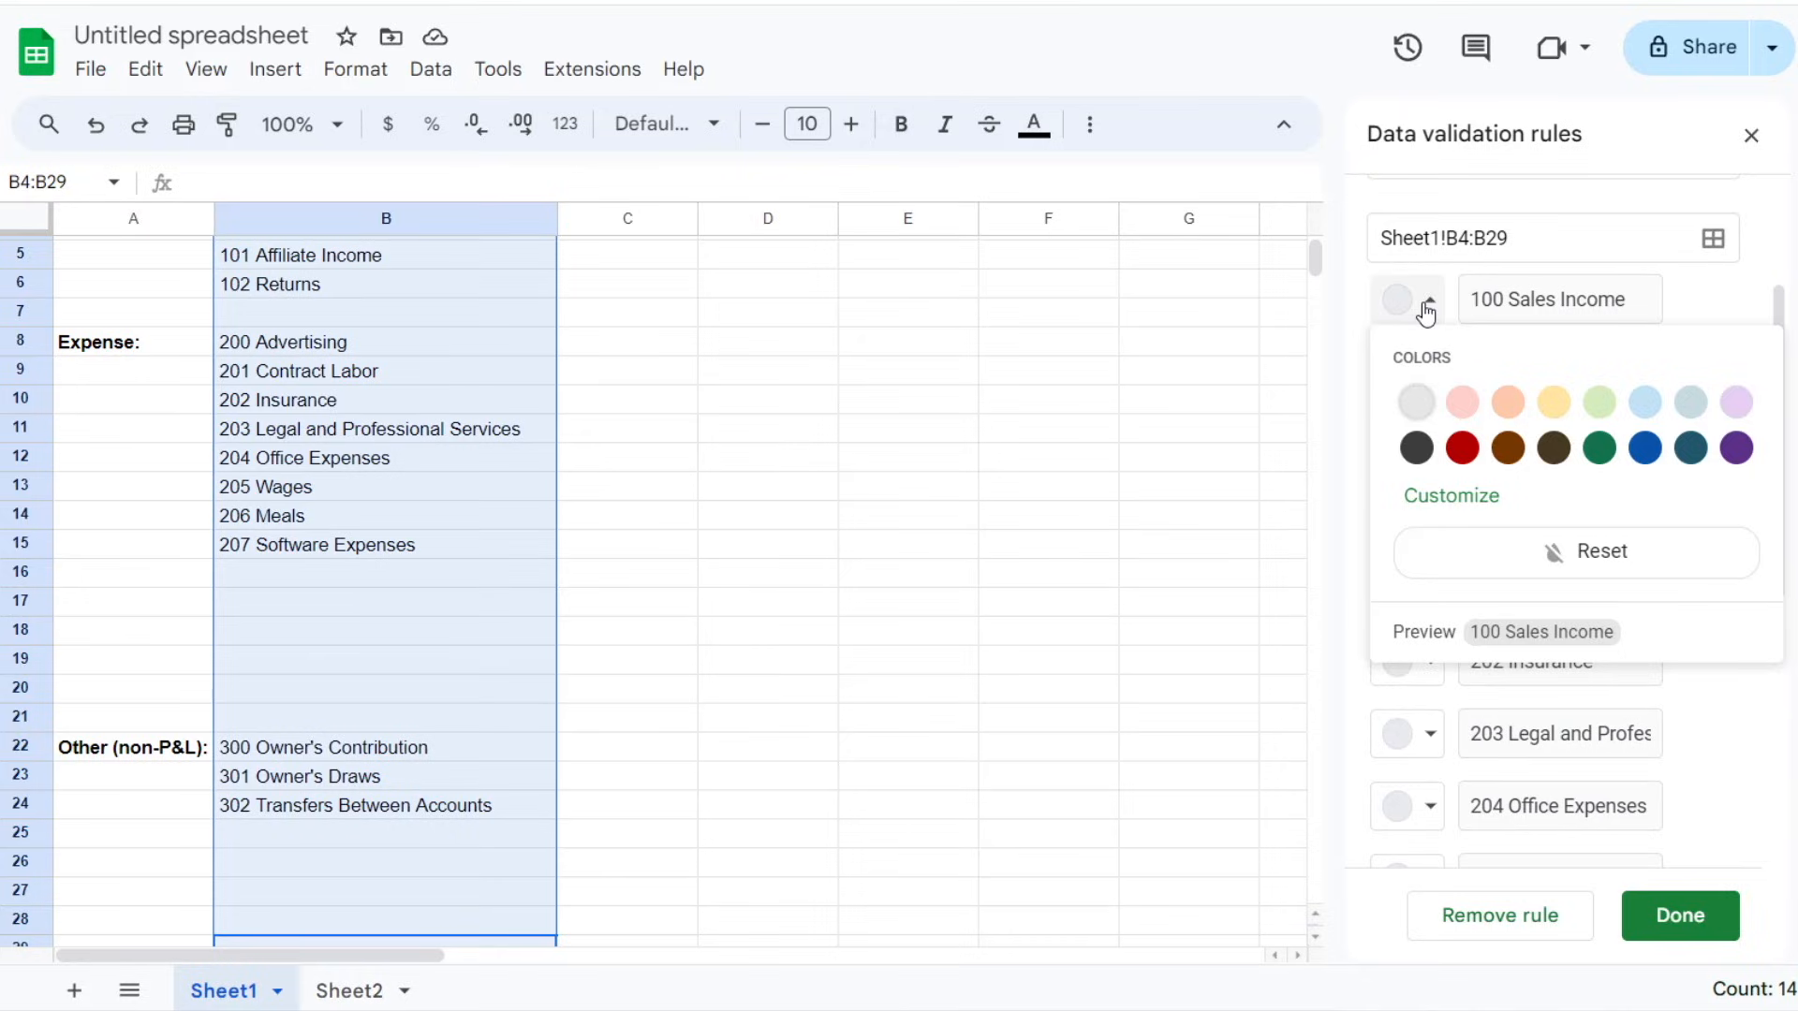
{"action": "left_click", "coordinate": [1645, 401]}
{"action": "left_click", "coordinate": [1427, 372]}
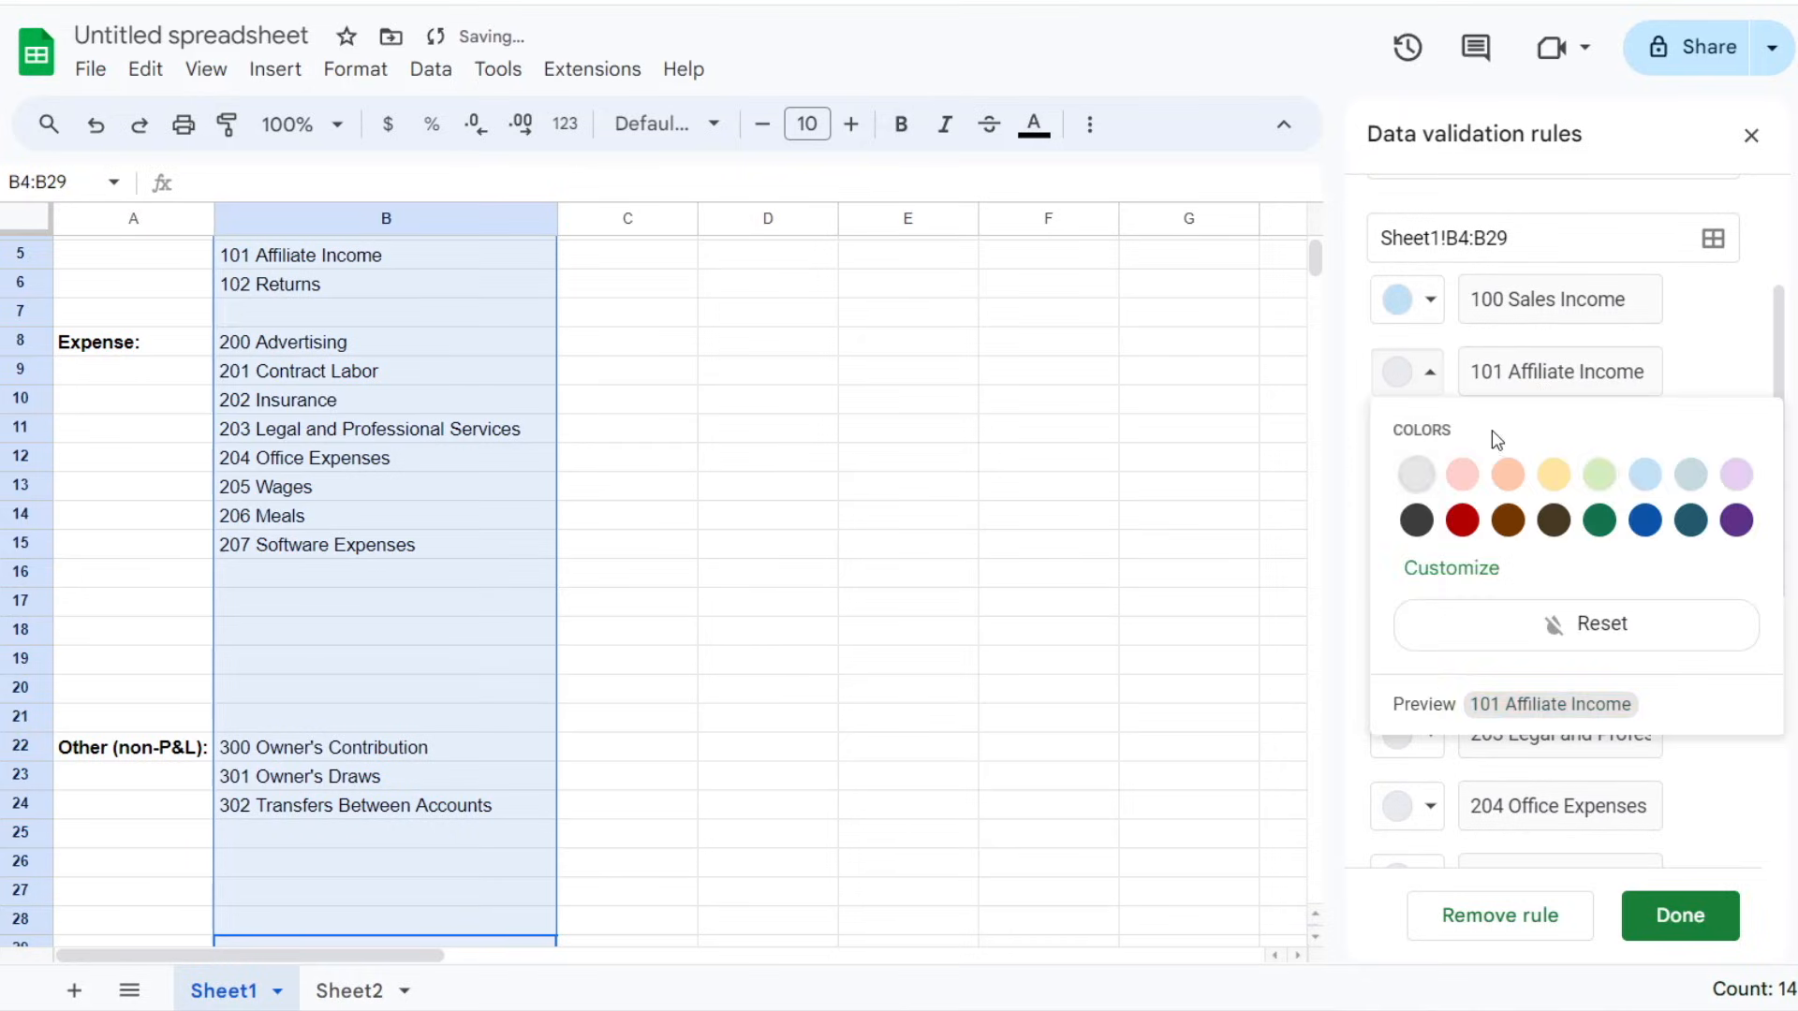
{"action": "left_click", "coordinate": [1645, 475]}
{"action": "left_click", "coordinate": [1427, 444]}
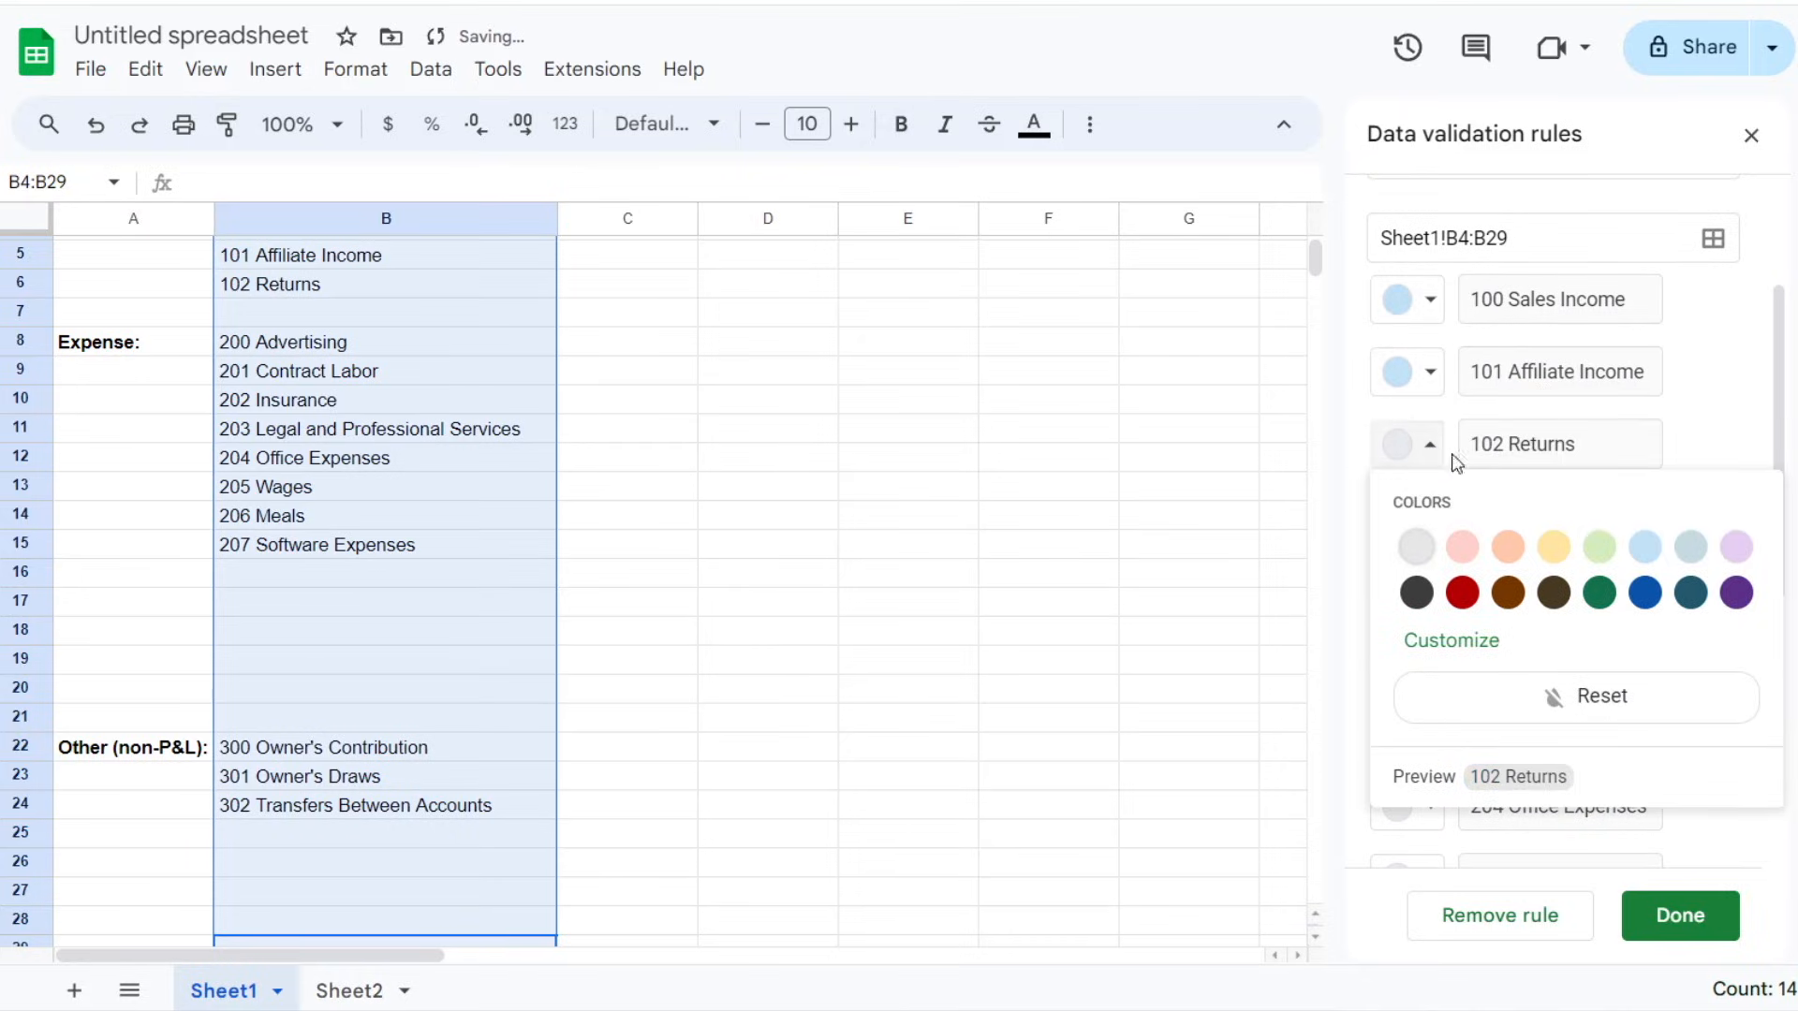
{"action": "left_click", "coordinate": [1644, 547]}
Step: Color the items 200 Advertising, 201 Contract Labor, 202 Insurance and 203 Legal and Professional Services light purple
{"action": "left_click", "coordinate": [1429, 518]}
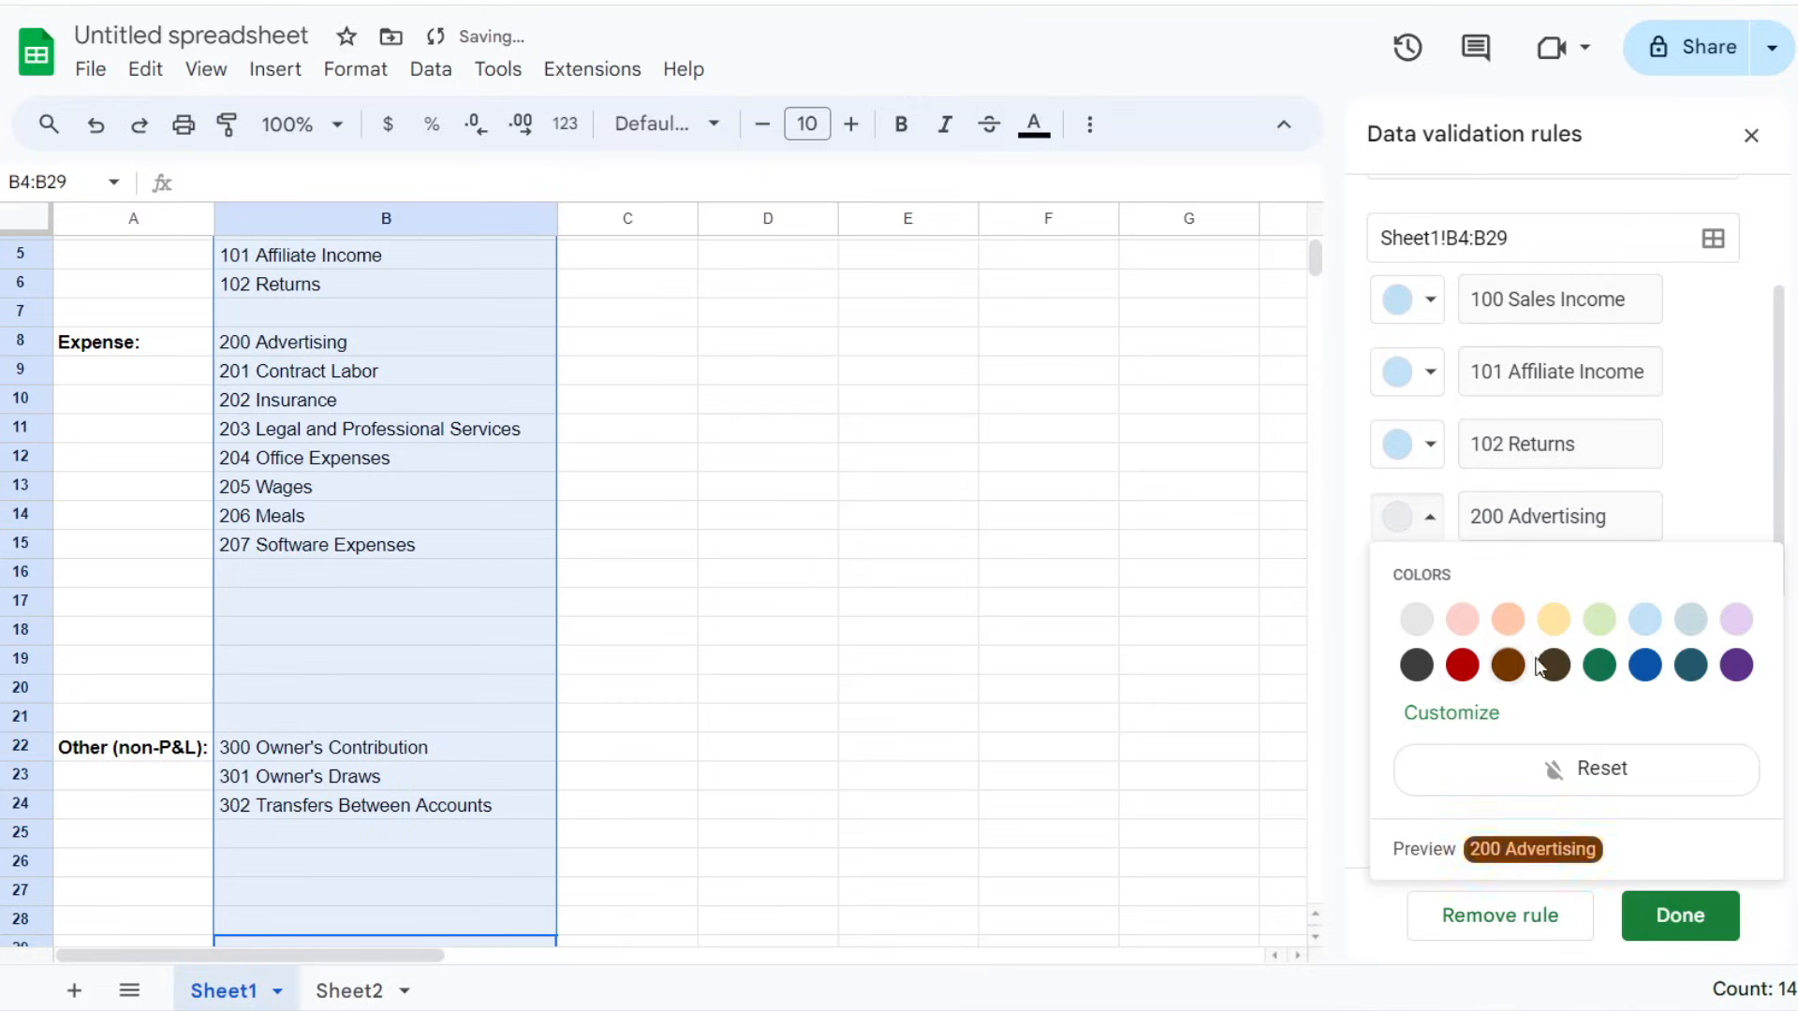
{"action": "left_click", "coordinate": [1736, 619]}
{"action": "left_click", "coordinate": [1429, 589]}
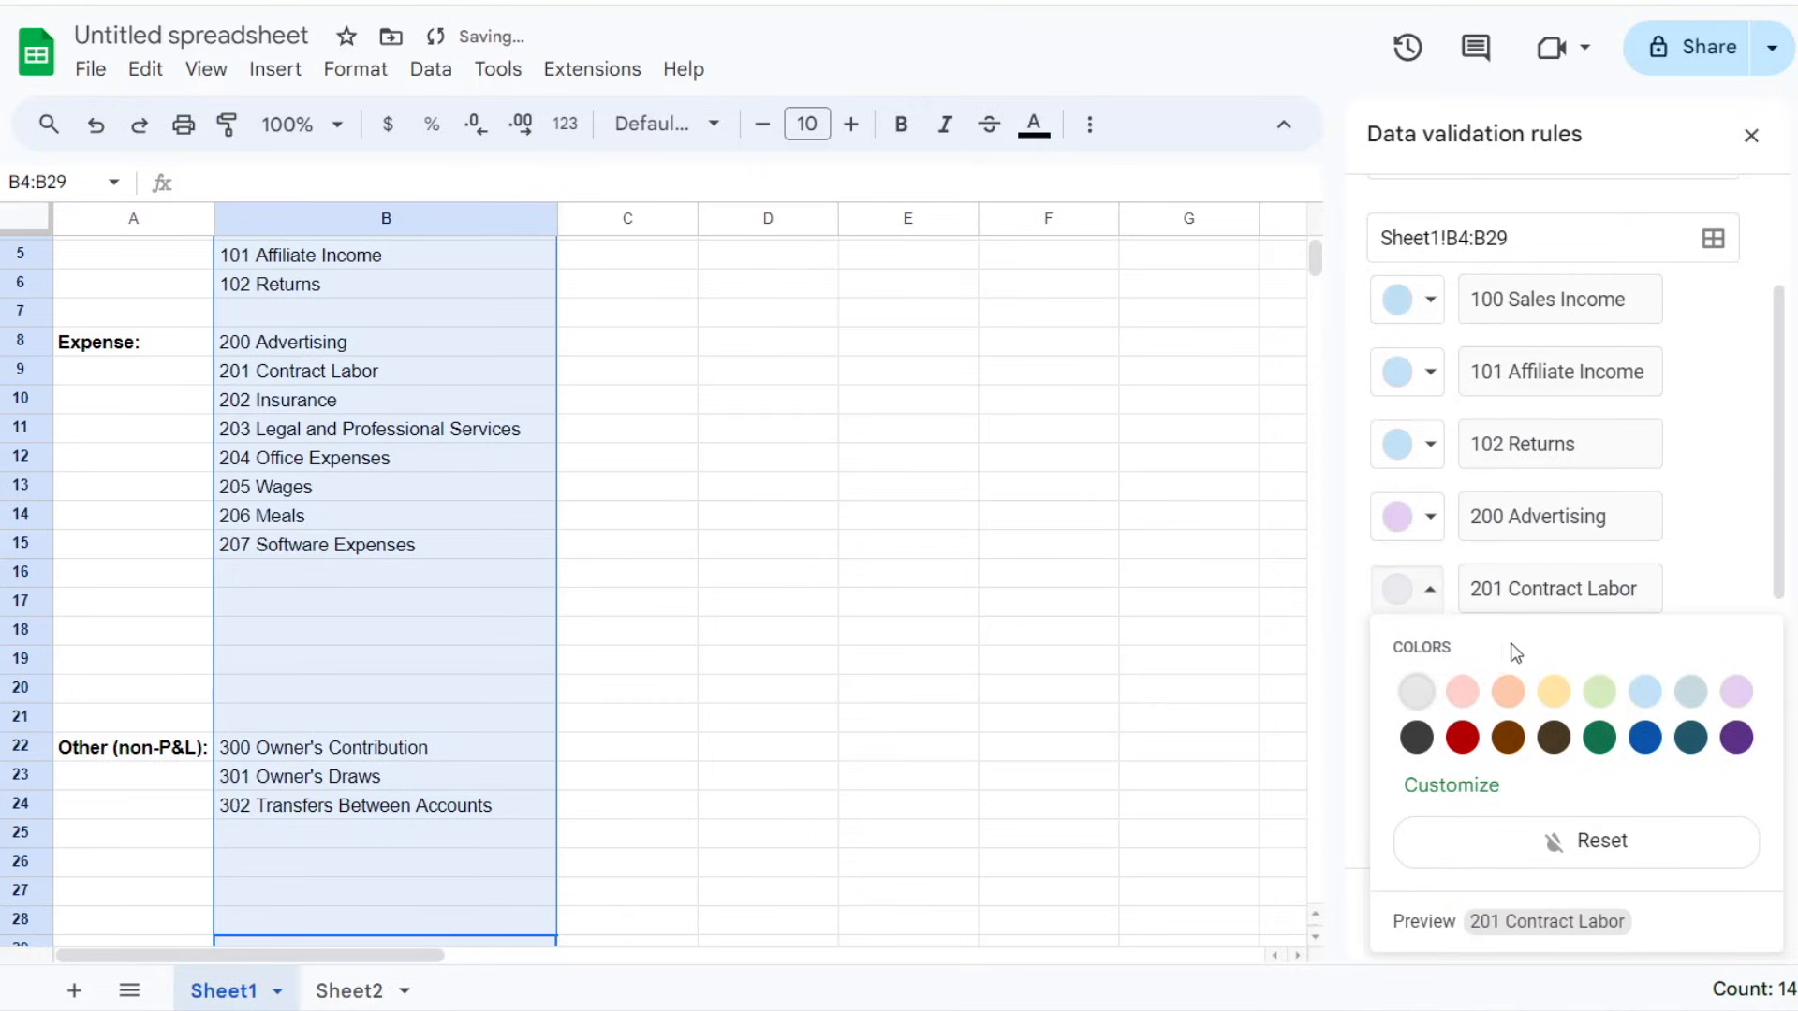
{"action": "left_click", "coordinate": [1735, 691]}
{"action": "left_click", "coordinate": [1430, 661]}
{"action": "left_click", "coordinate": [1736, 374]}
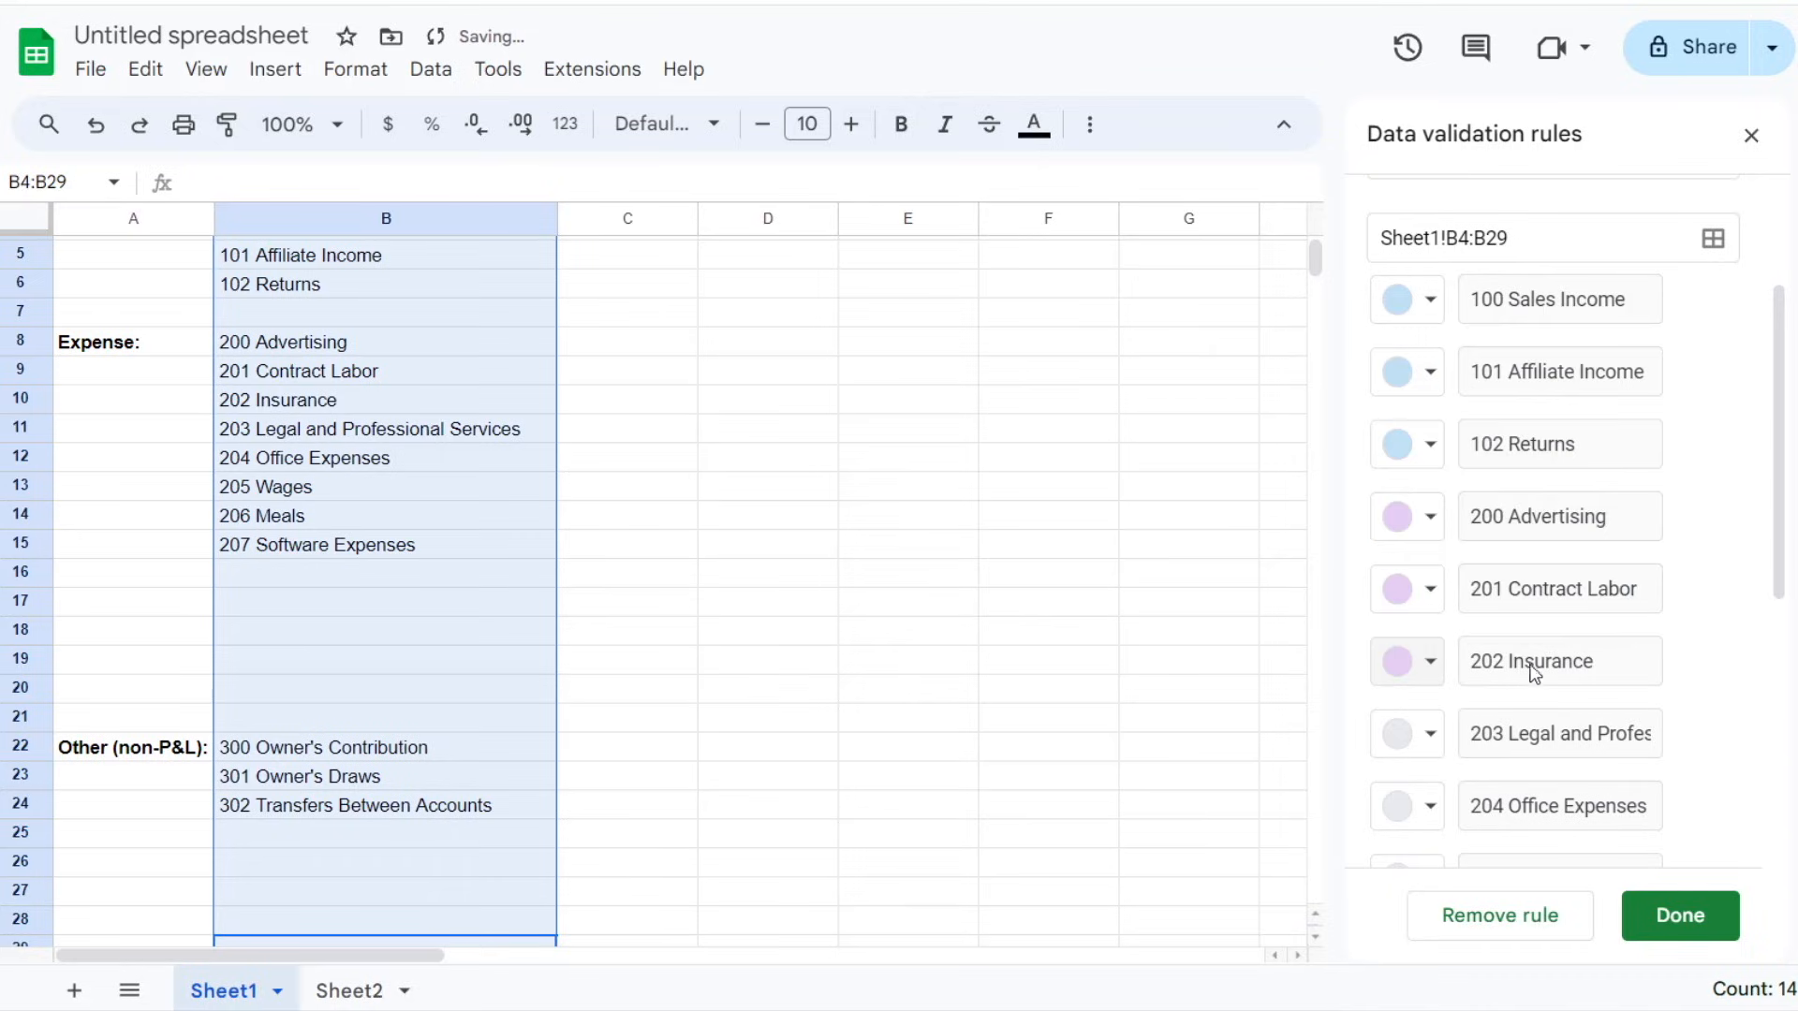
{"action": "left_click", "coordinate": [1414, 738]}
{"action": "left_click", "coordinate": [1740, 456]}
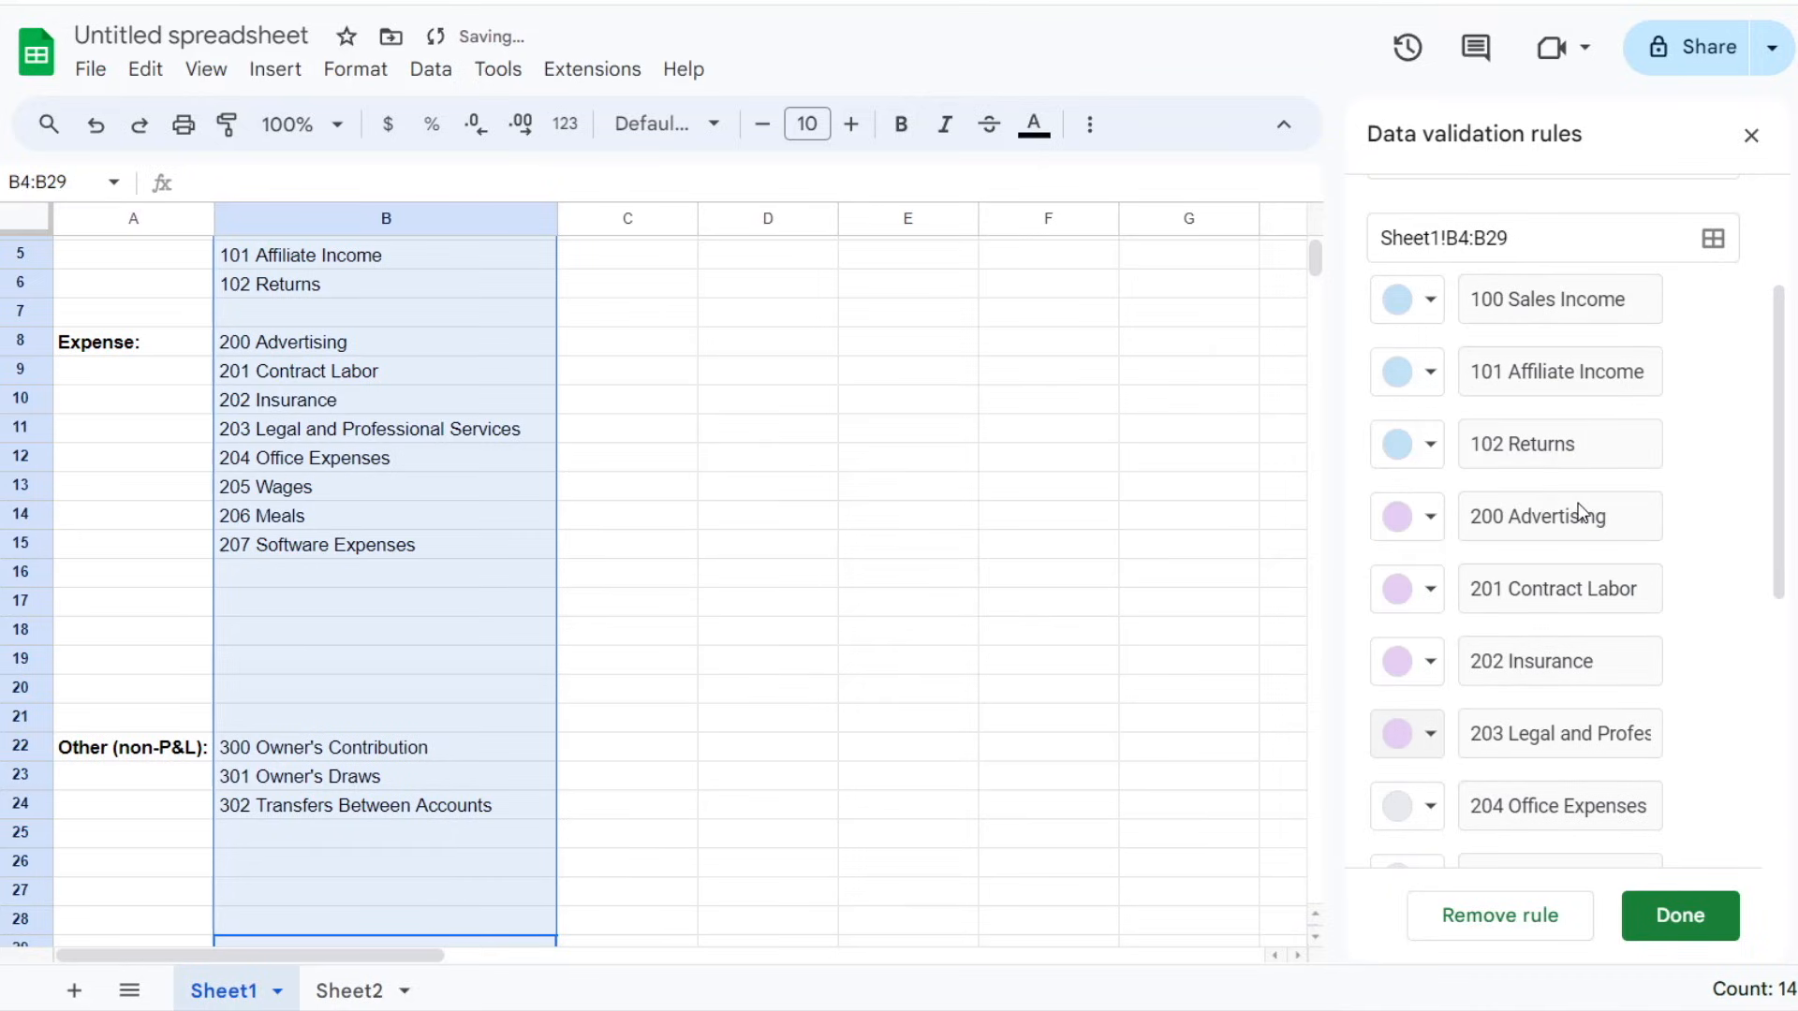
Step: Color the remaining expense items, 204 Office Expenses through 207 Software Expenses, light purple as well
{"action": "scroll", "coordinate": [1486, 518], "scroll_direction": "down", "scroll_amount": 3}
{"action": "left_click", "coordinate": [1430, 472]}
{"action": "left_click", "coordinate": [1736, 575]}
{"action": "left_click", "coordinate": [1430, 689]}
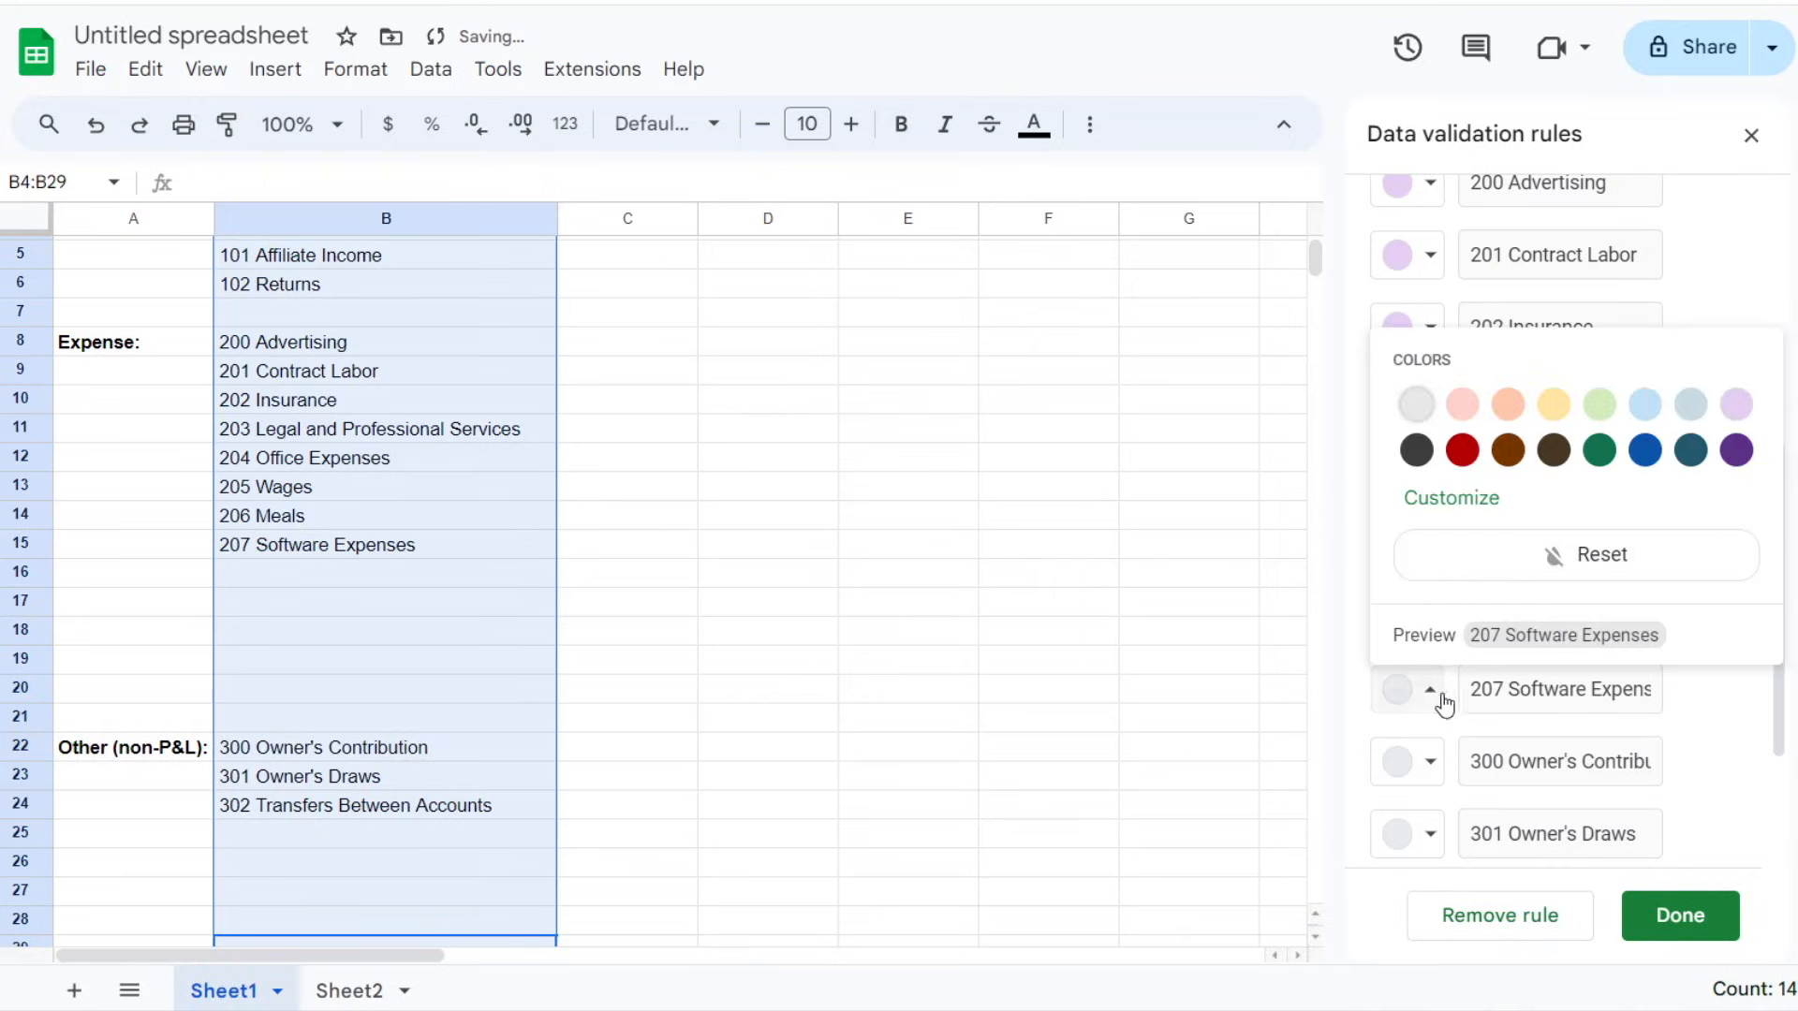
{"action": "left_click", "coordinate": [1736, 404]}
Step: Save the Category dropdown rule and return to the Transactions sheet, Sheet2
{"action": "scroll", "coordinate": [1489, 656], "scroll_direction": "up", "scroll_amount": 6}
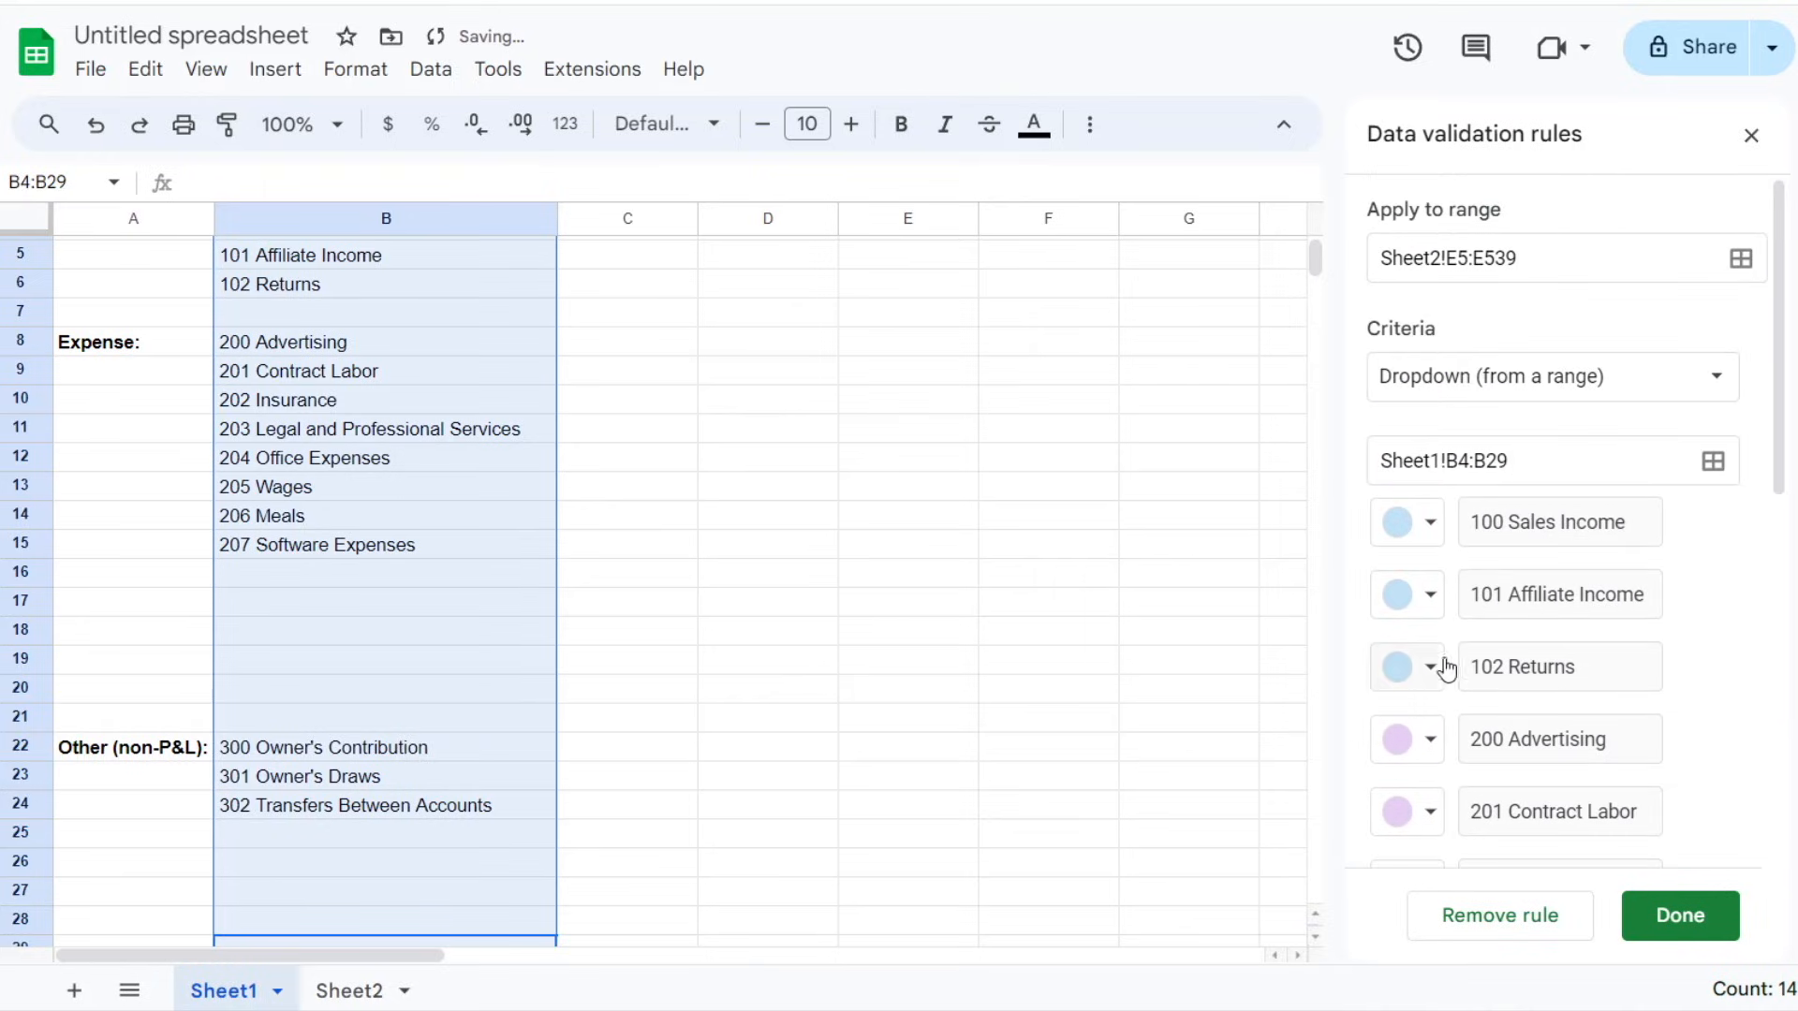
{"action": "left_click", "coordinate": [1681, 916]}
{"action": "scroll", "coordinate": [440, 510], "scroll_direction": "up", "scroll_amount": 2}
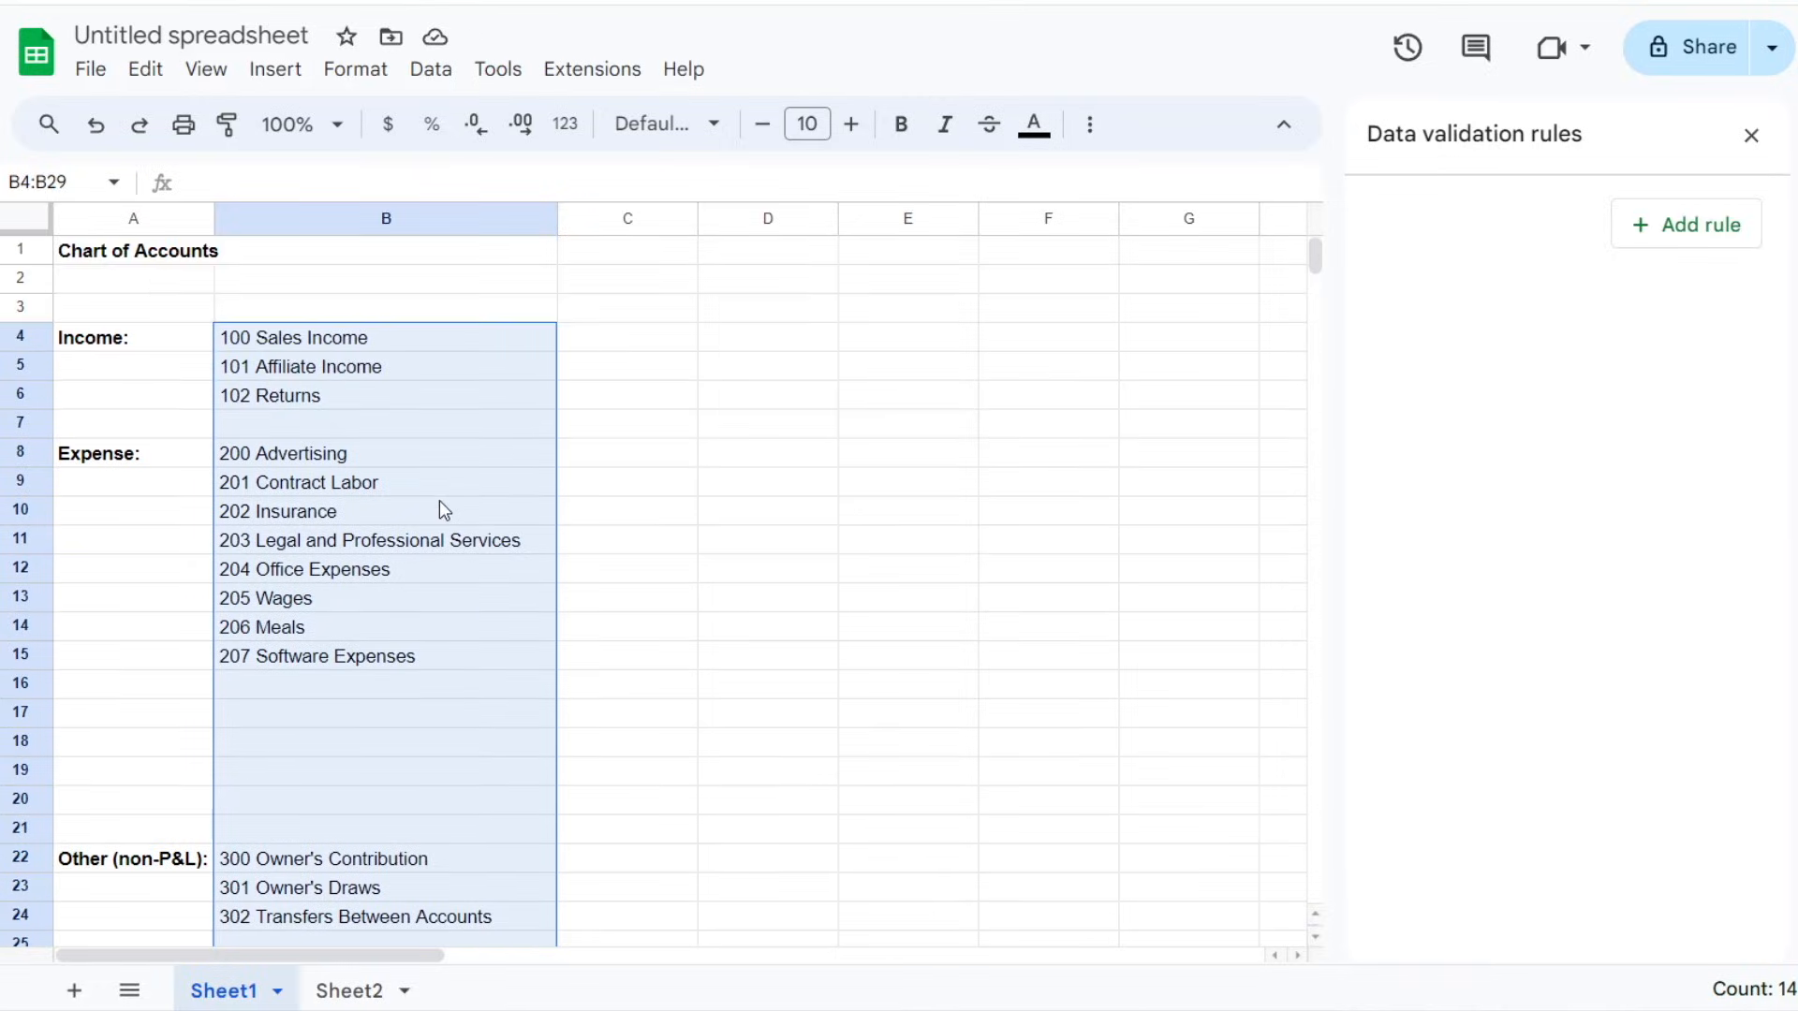
{"action": "left_click", "coordinate": [335, 993]}
{"action": "left_click", "coordinate": [946, 456]}
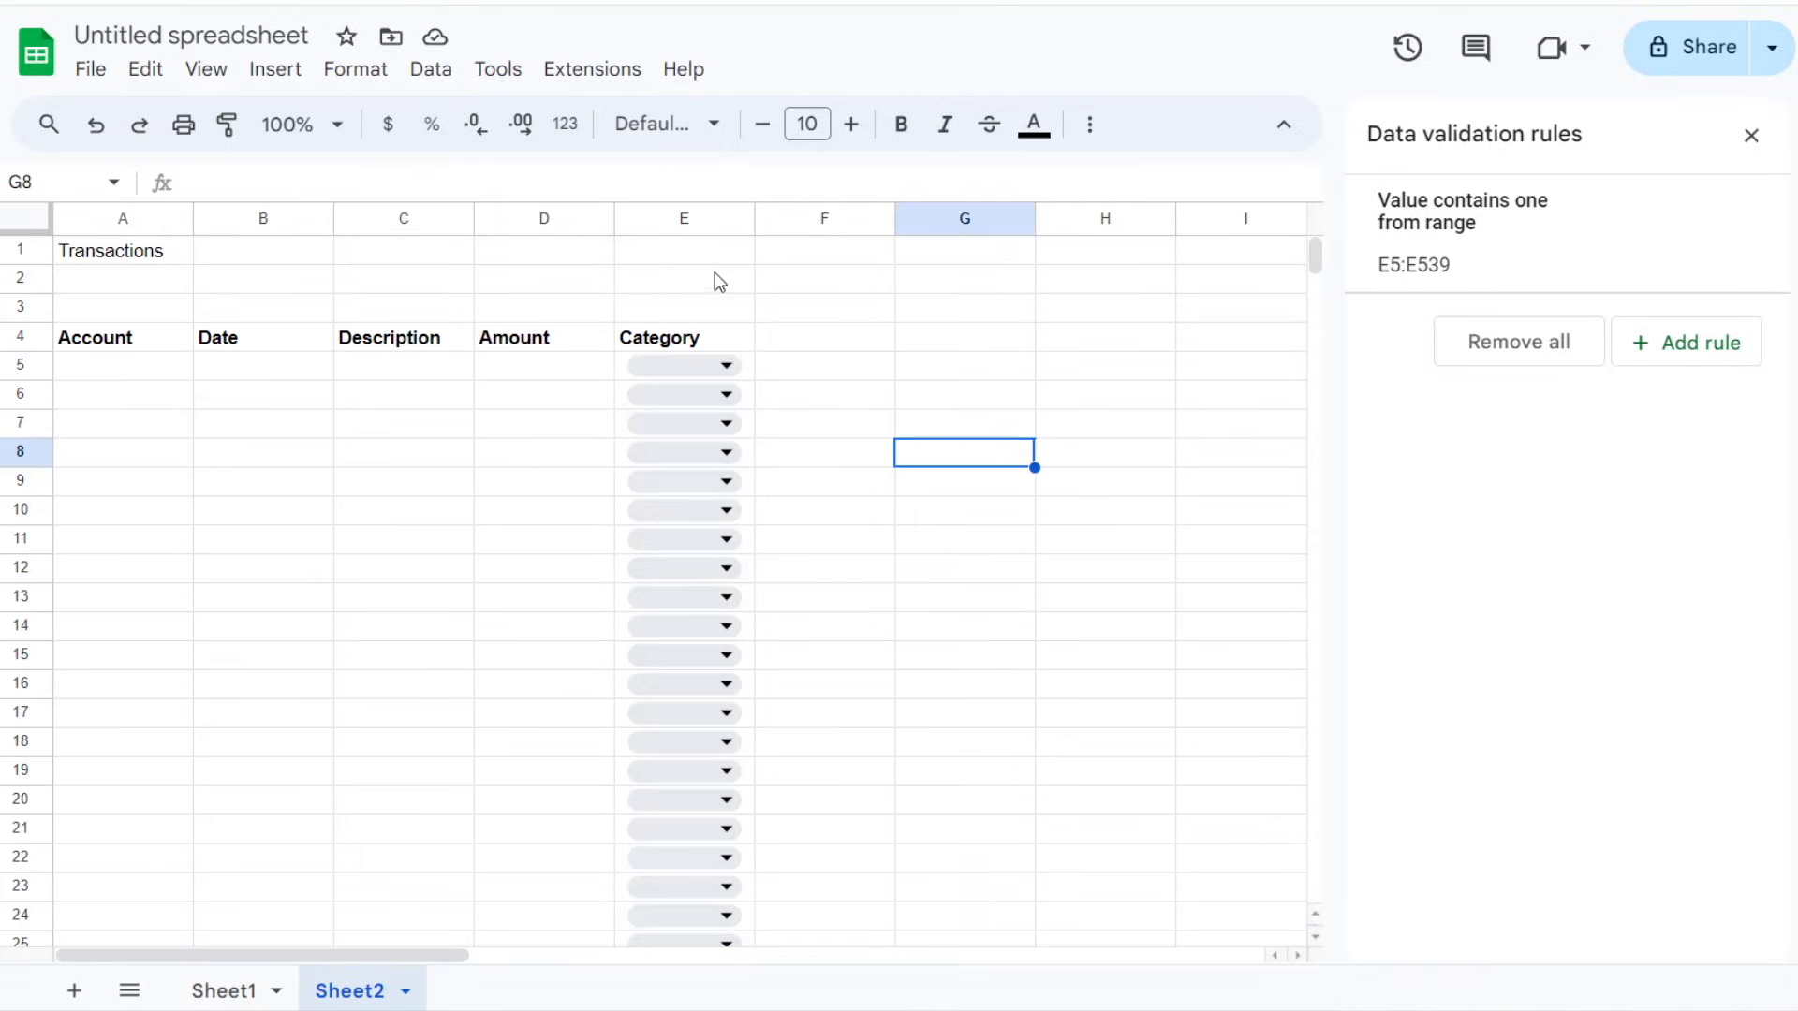
Step: Look through the Category dropdown in E5 and choose 100 Sales Income
{"action": "left_click", "coordinate": [727, 367]}
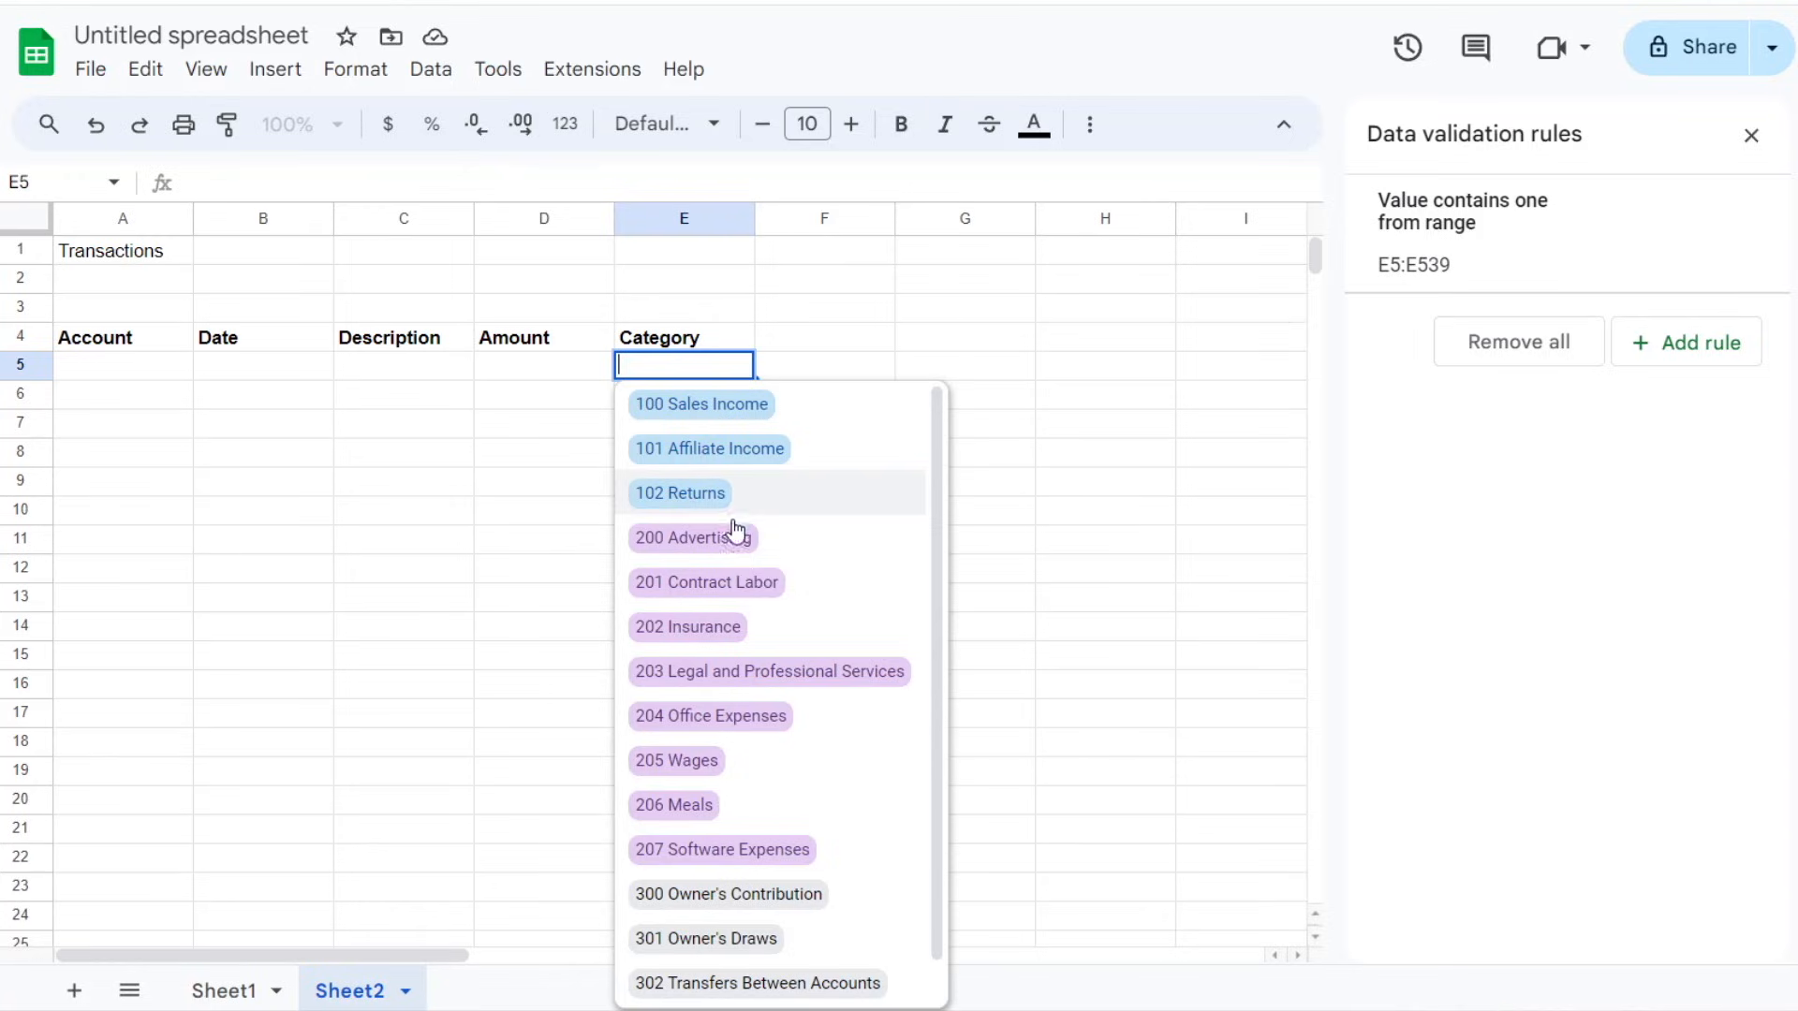
{"action": "scroll", "coordinate": [768, 874], "scroll_direction": "down", "scroll_amount": 1}
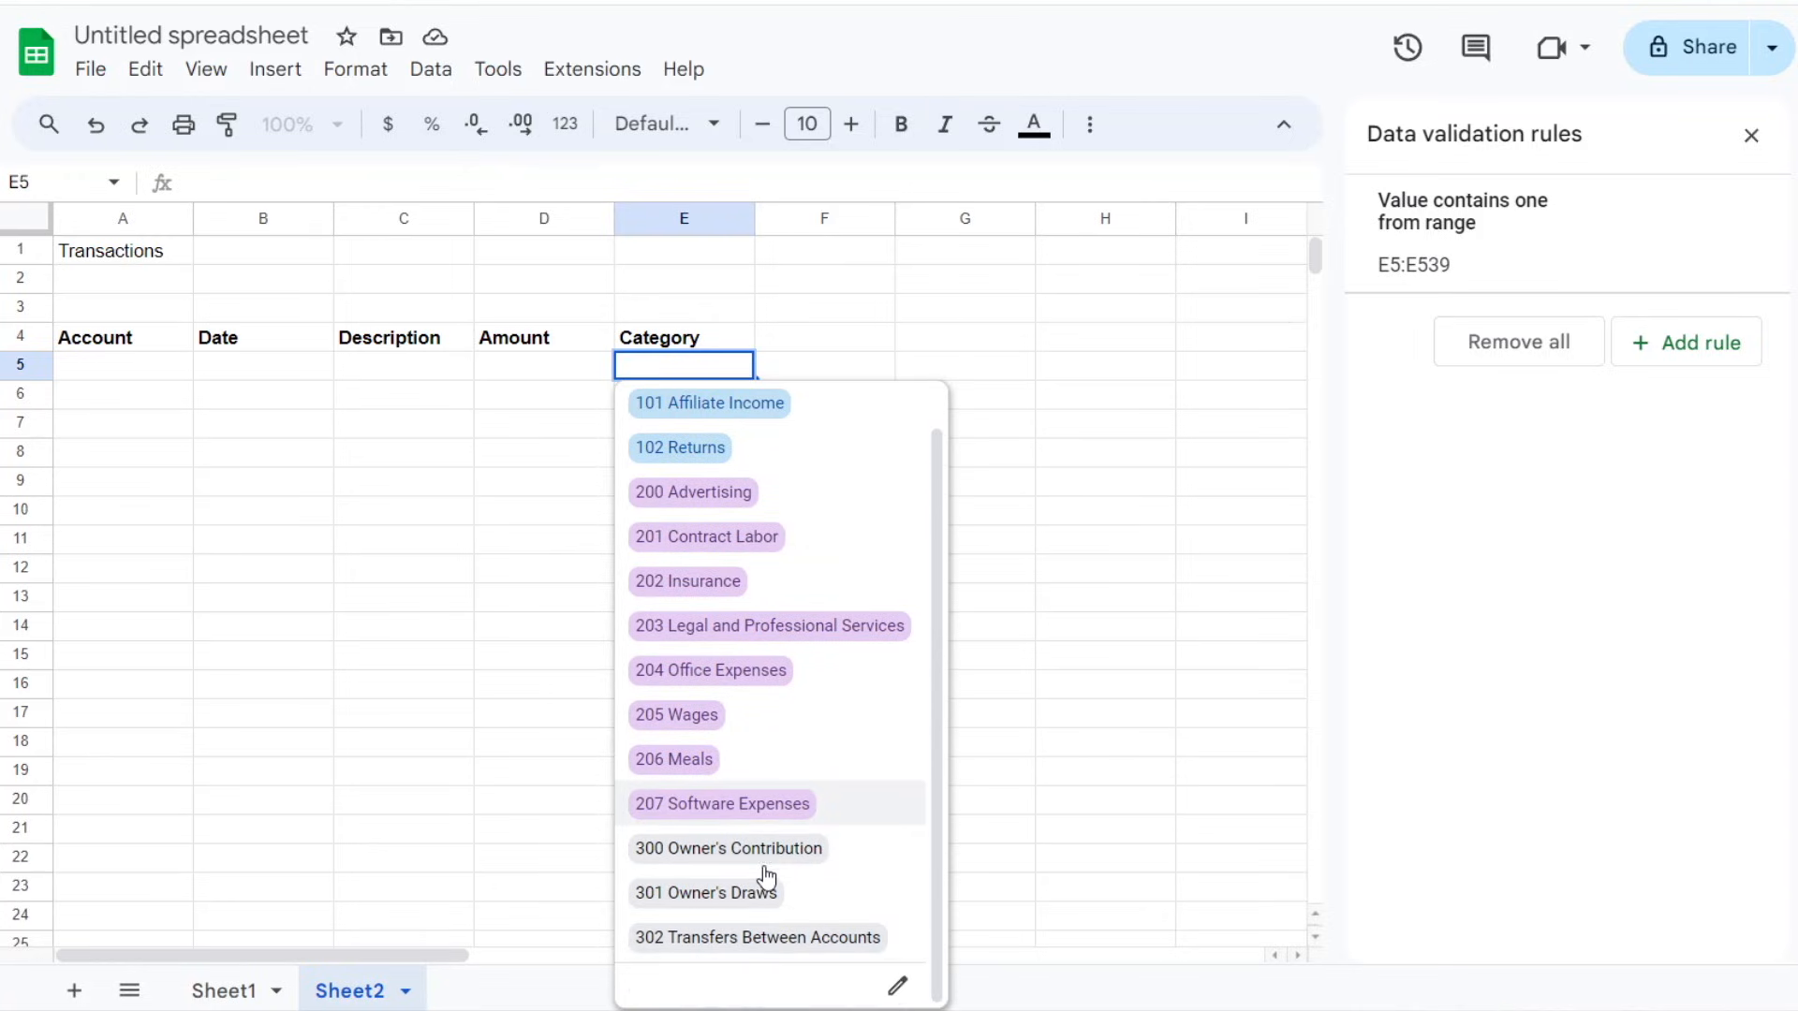
{"action": "scroll", "coordinate": [707, 522], "scroll_direction": "up", "scroll_amount": 1}
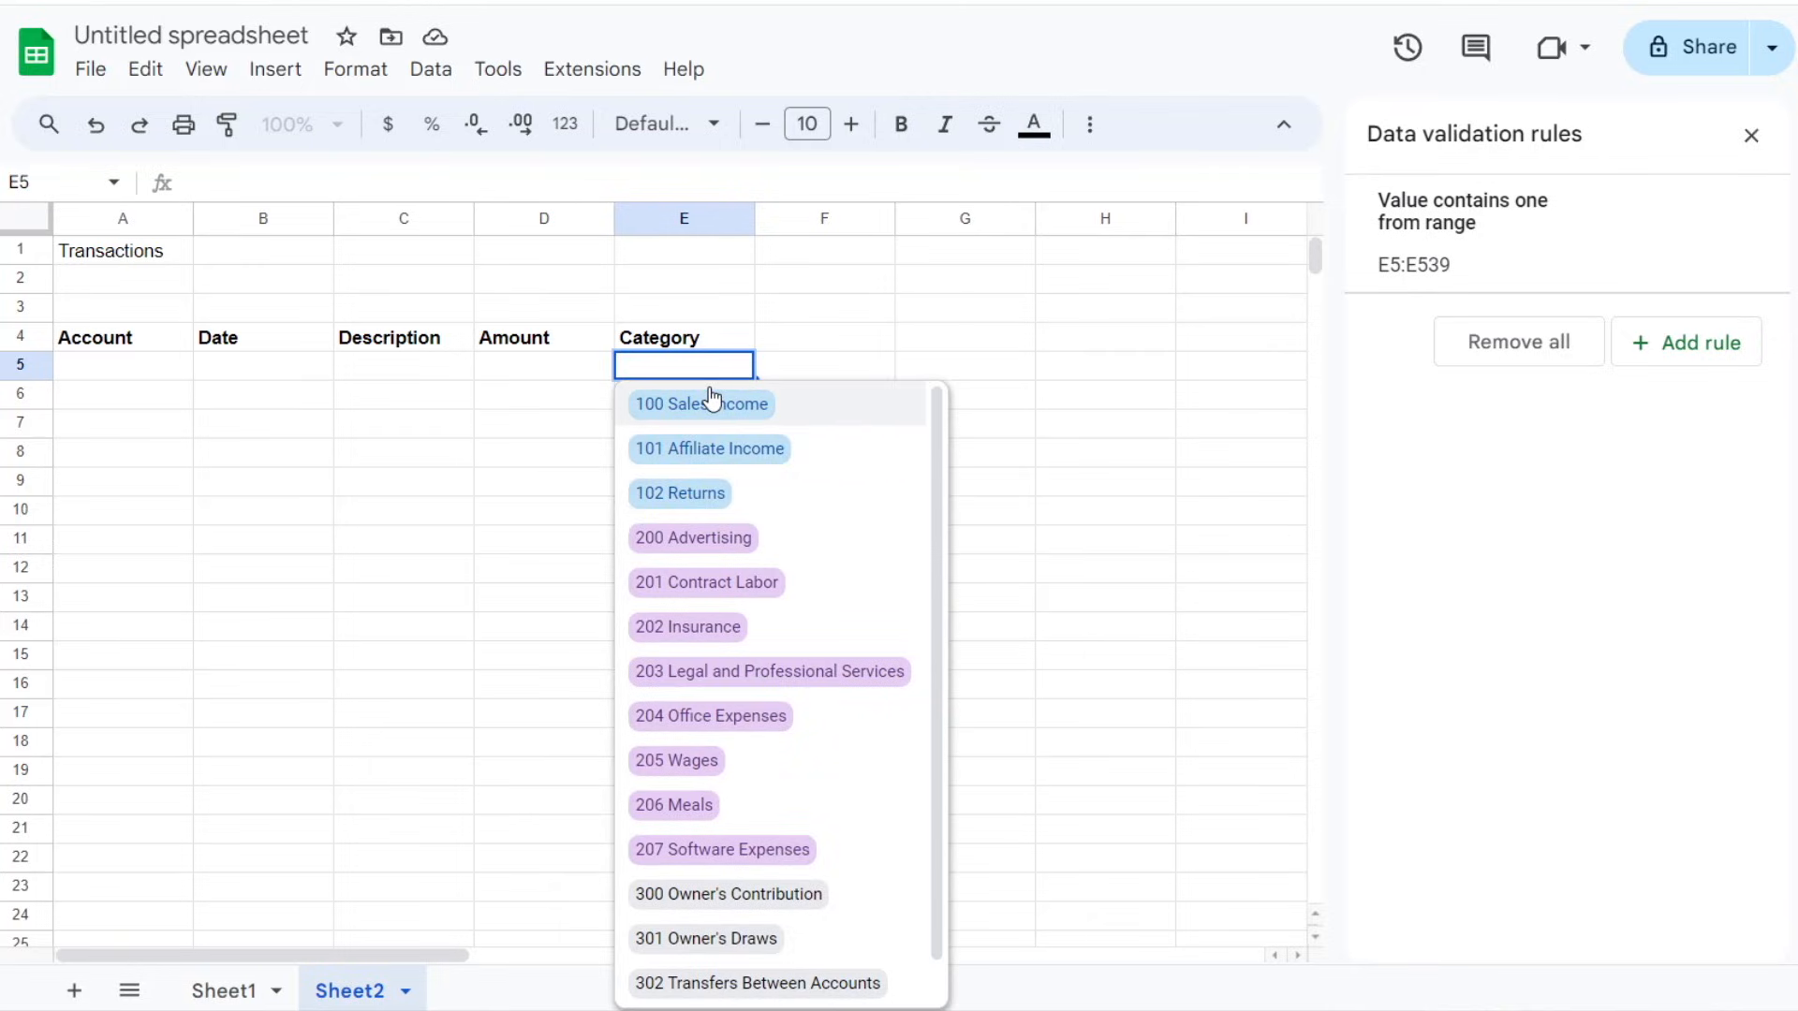
{"action": "left_click", "coordinate": [763, 408]}
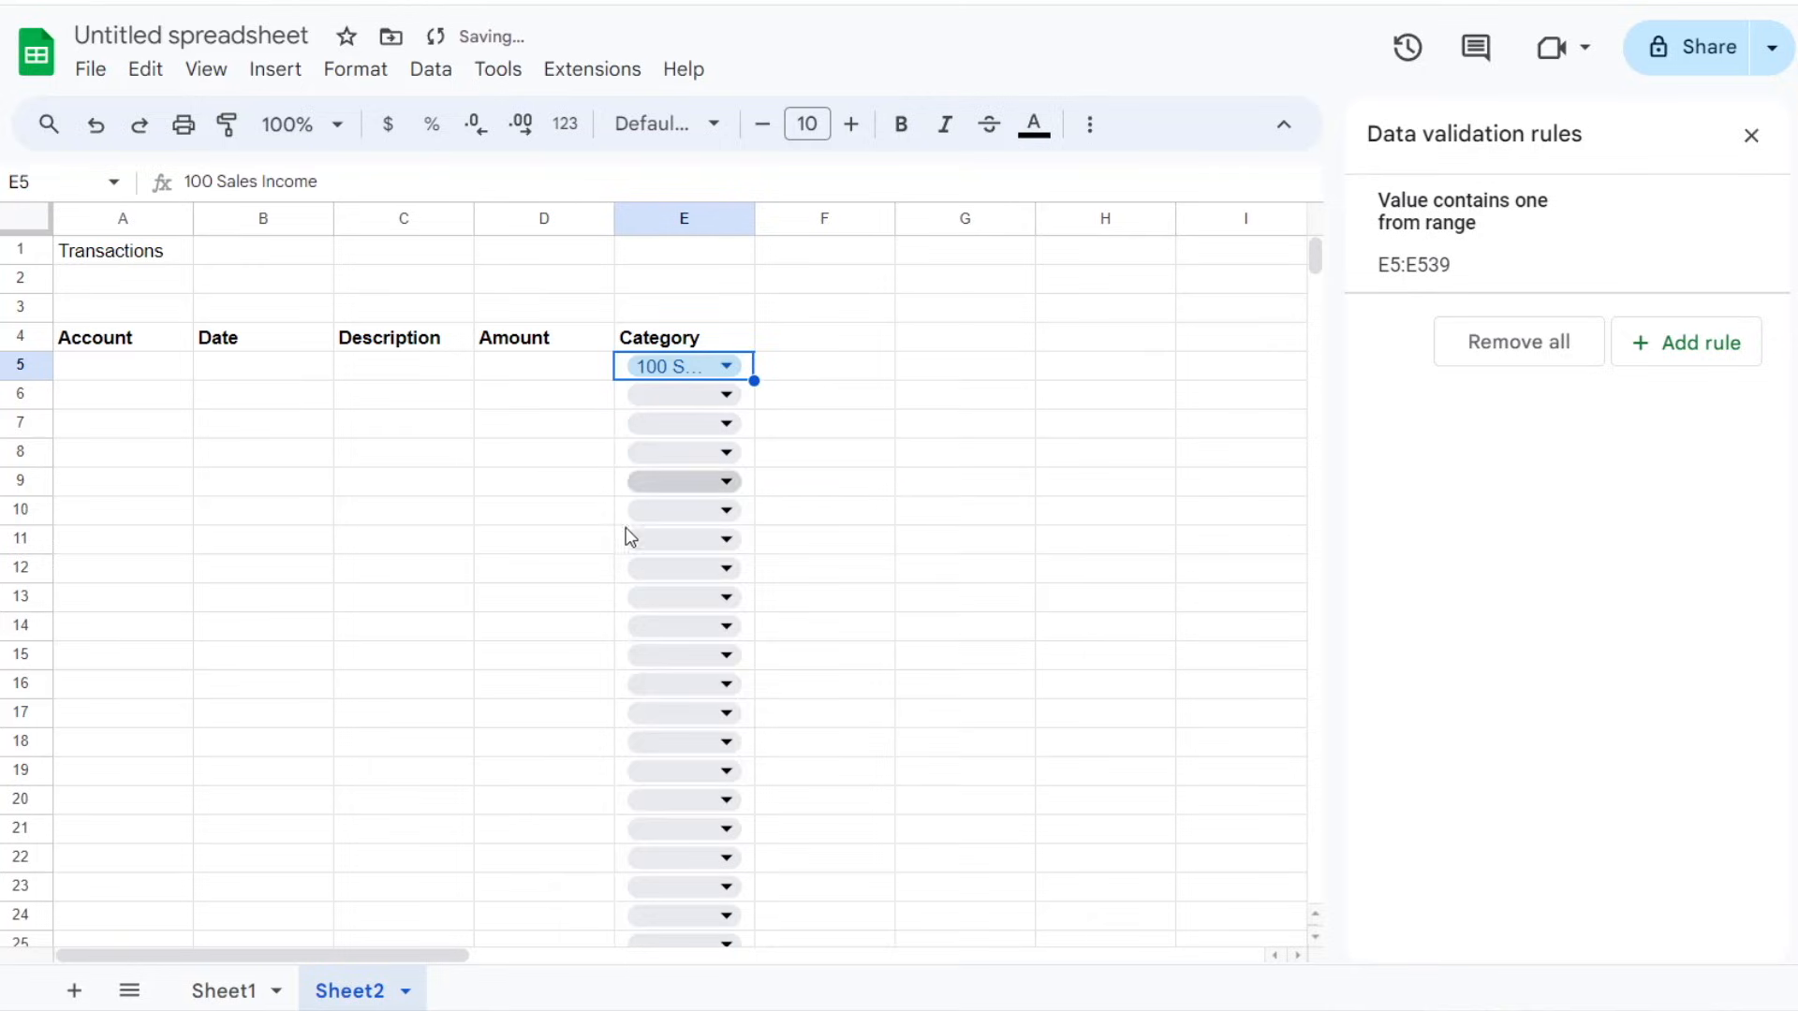
Step: Widen column E to fit the full category names and set the category in E5 to 201 Contract Labor
{"action": "left_click_drag", "start_coordinate": [757, 214], "coordinate": [937, 219]}
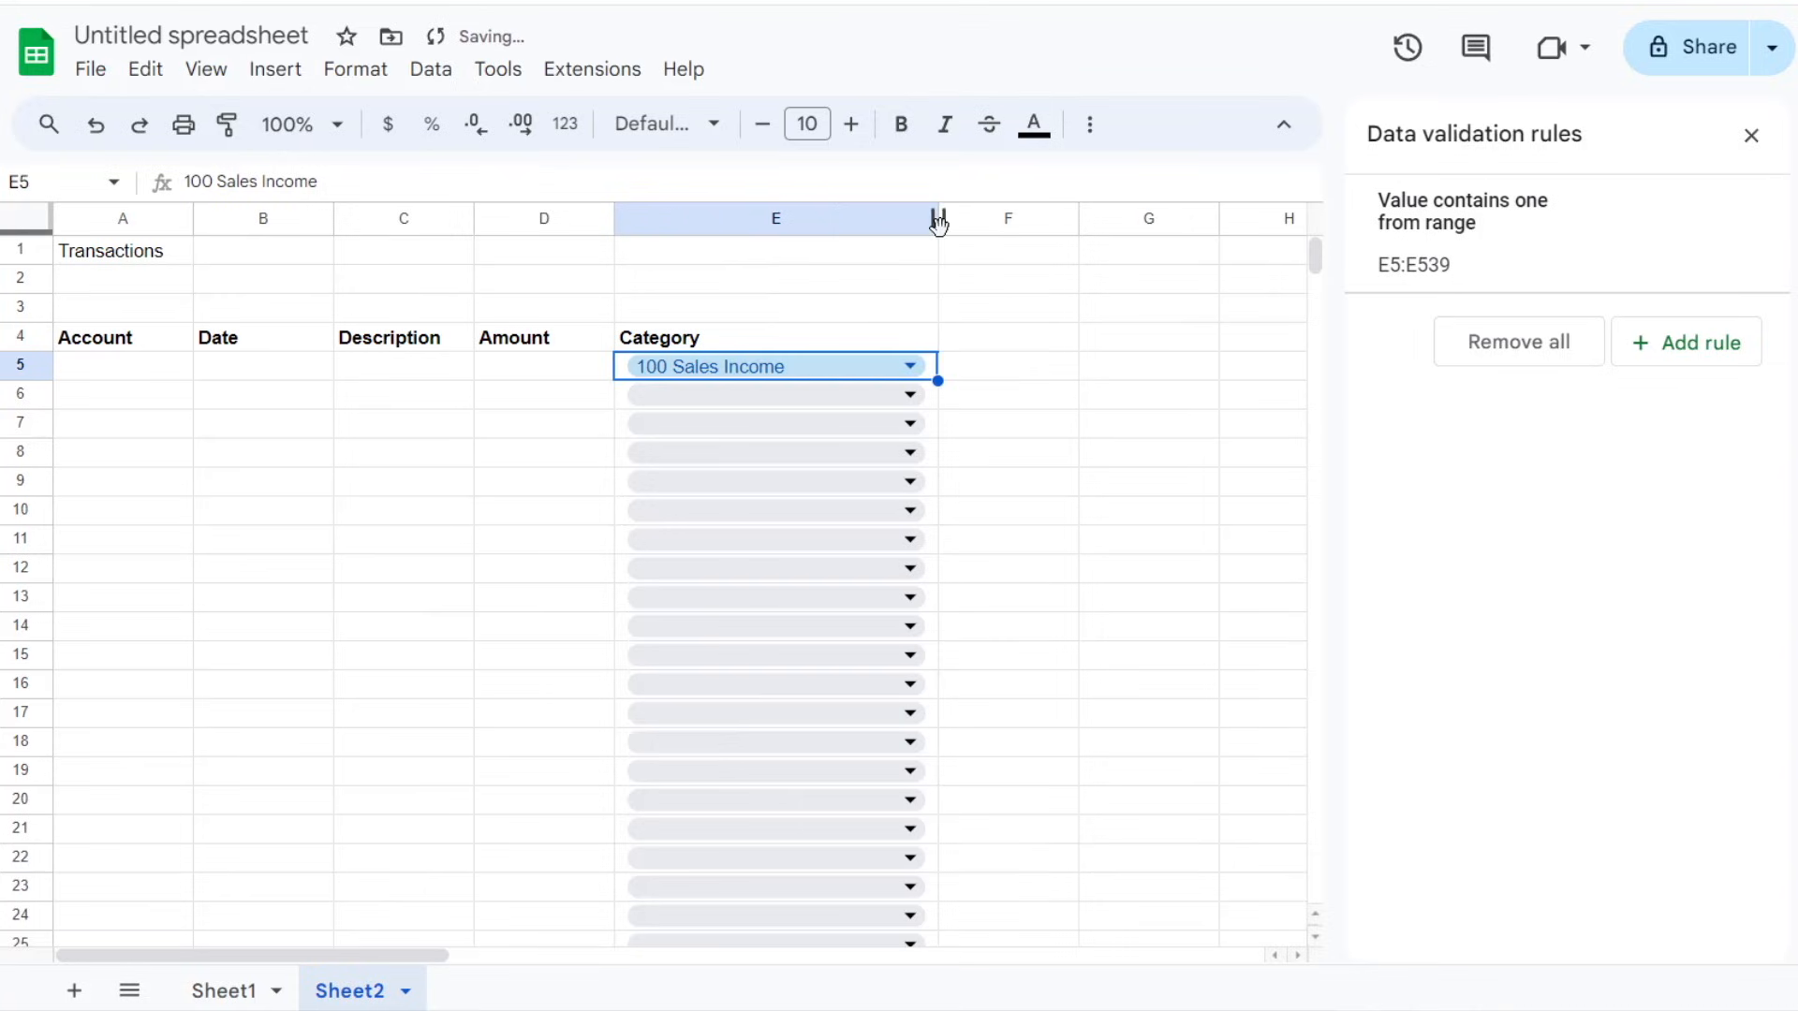
{"action": "left_click", "coordinate": [916, 368]}
{"action": "left_click", "coordinate": [802, 585]}
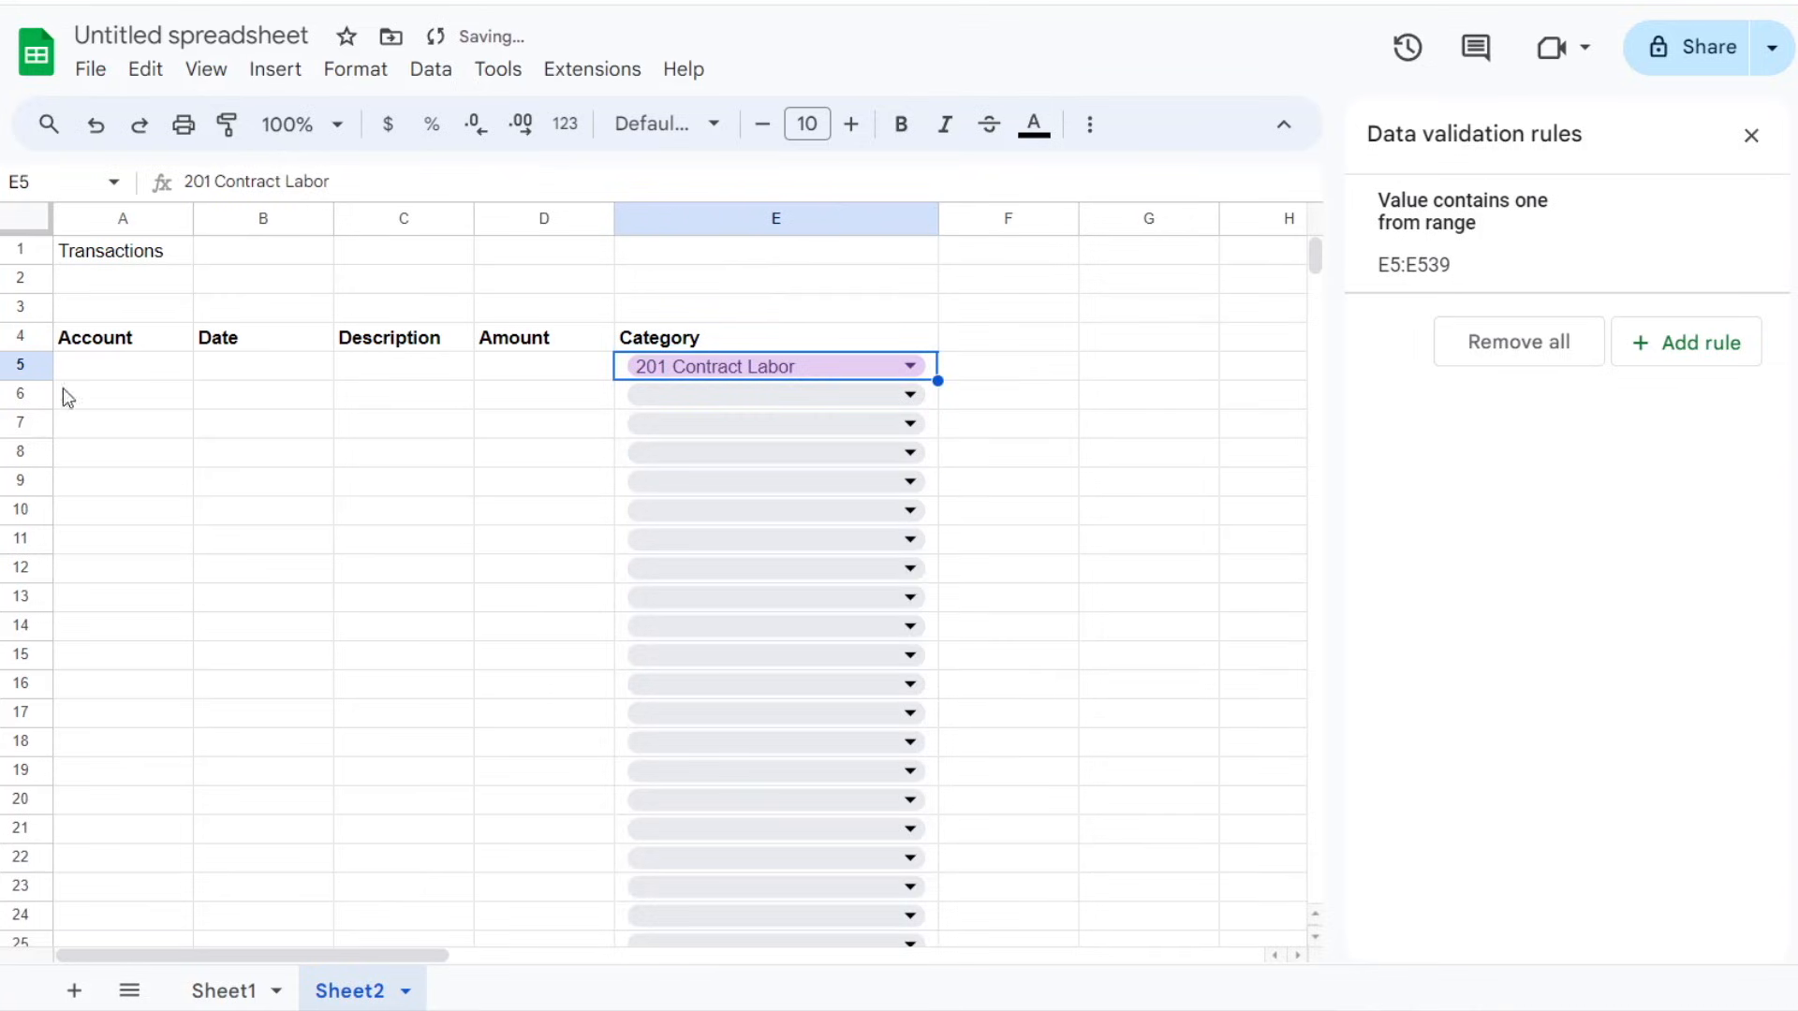
{"action": "left_click", "coordinate": [915, 366]}
{"action": "scroll", "coordinate": [786, 622], "scroll_direction": "down", "scroll_amount": 1}
{"action": "scroll", "coordinate": [803, 602], "scroll_direction": "up", "scroll_amount": 1}
{"action": "left_click", "coordinate": [1007, 453]}
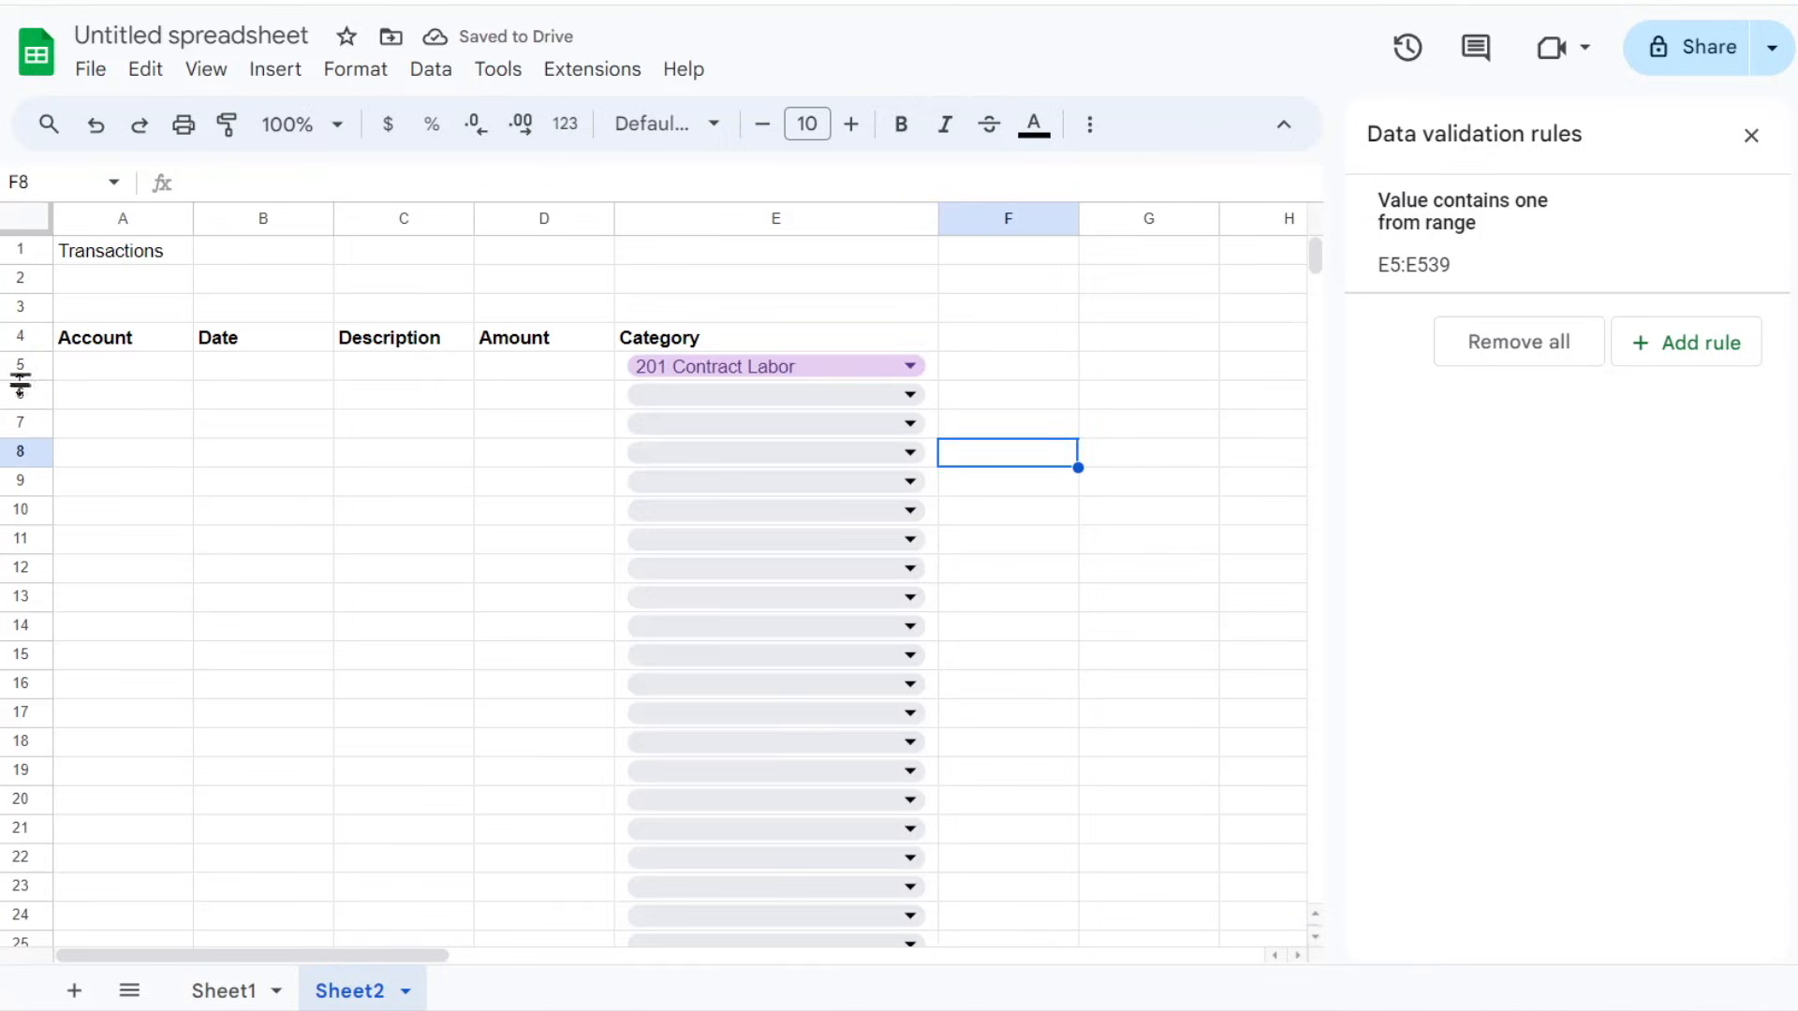
Step: Enter Chase Card as the account for the first transaction in A5
{"action": "left_click", "coordinate": [143, 369]}
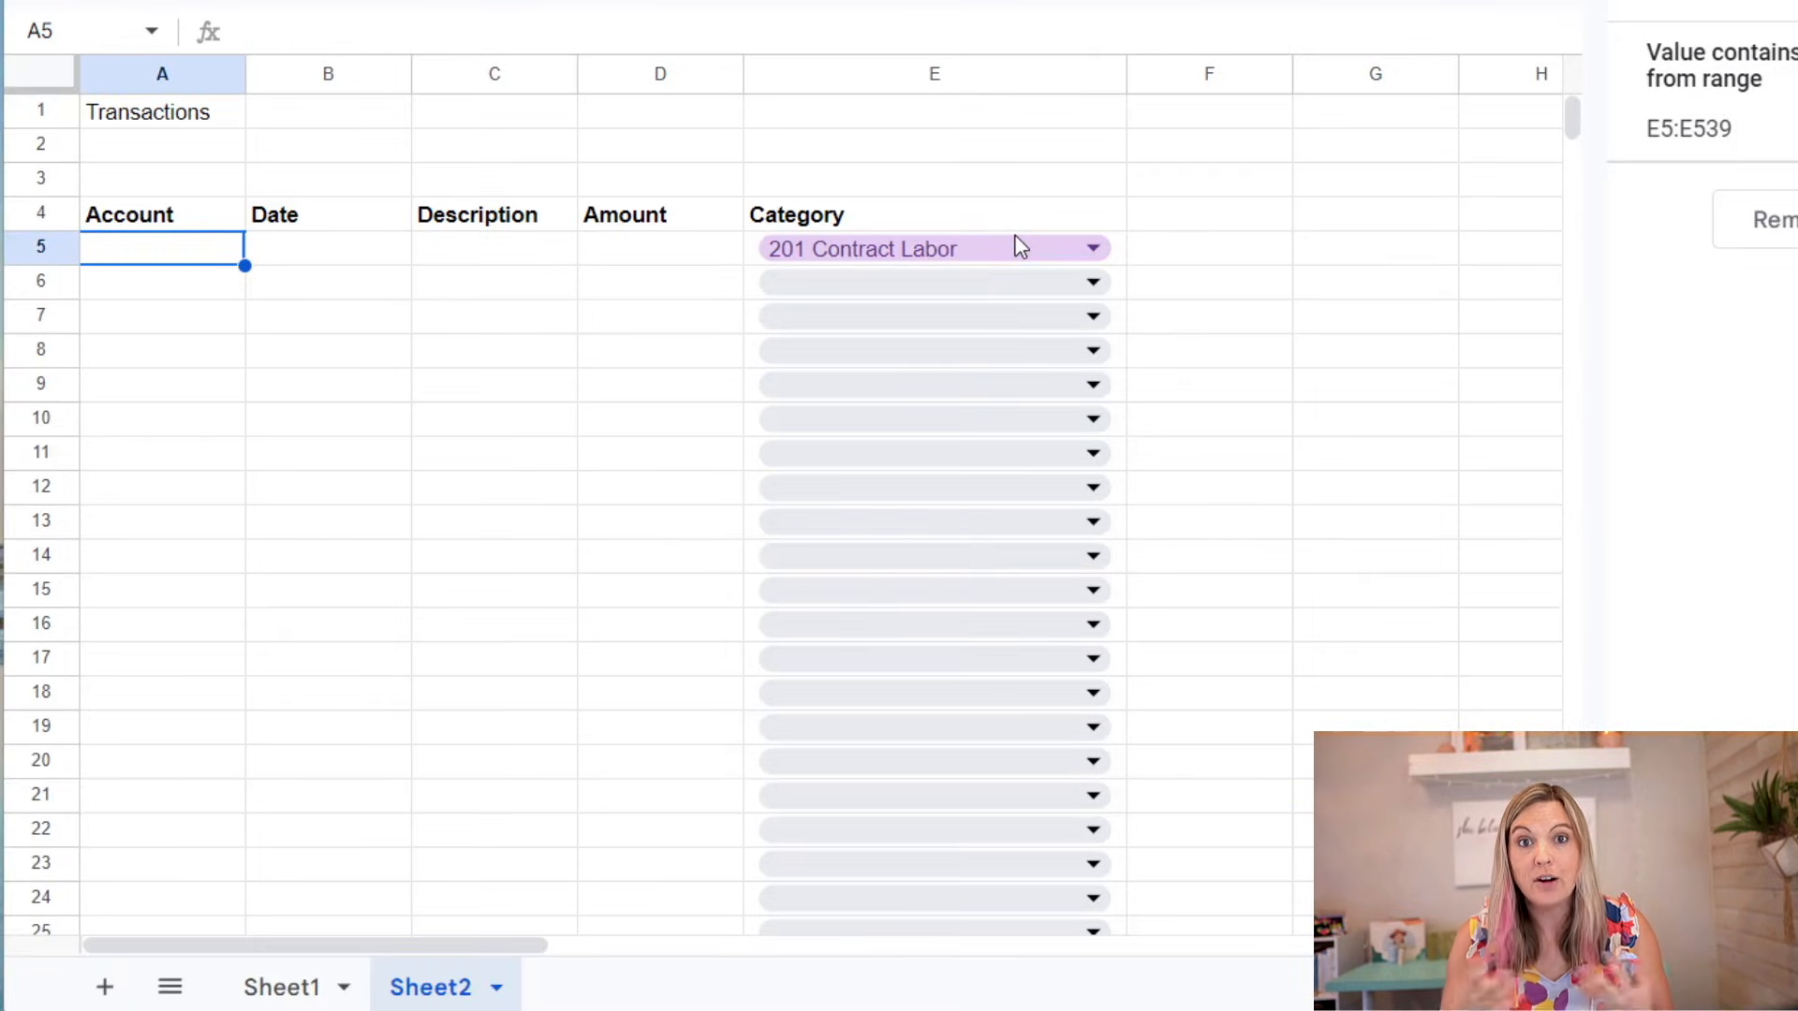
{"action": "type", "text": "Chase Card"}
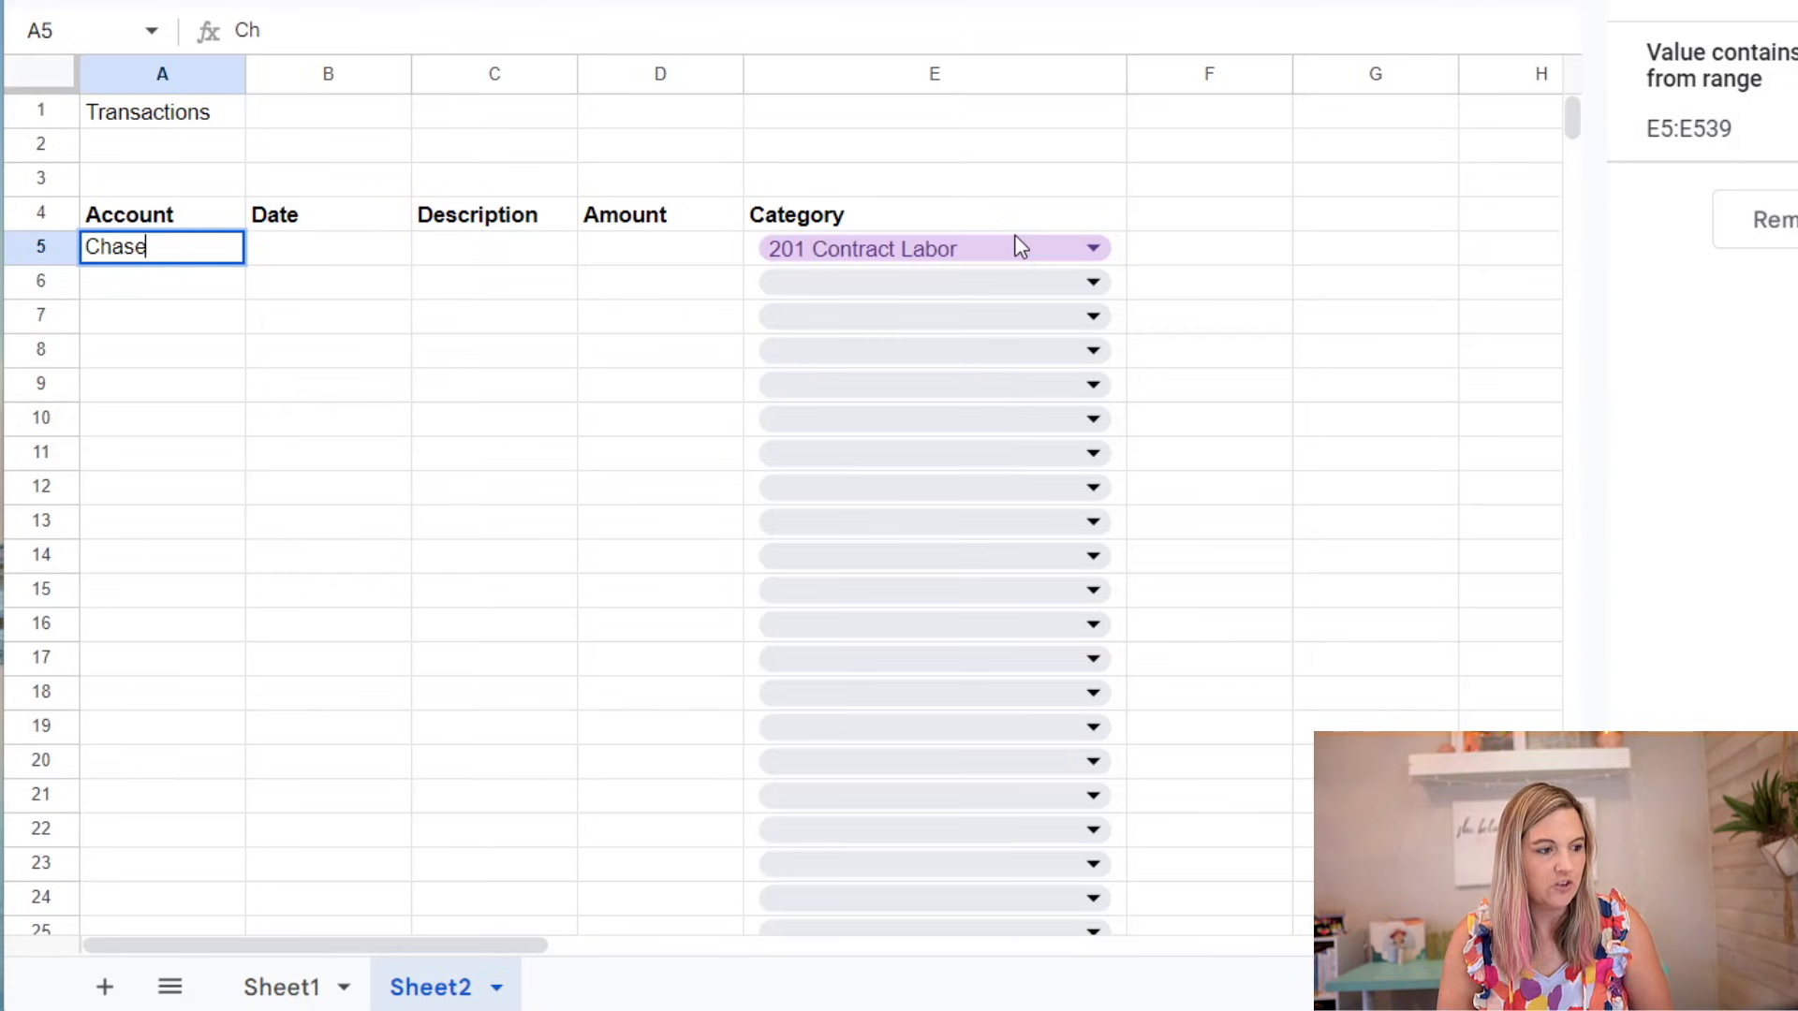
{"action": "key", "text": "Return"}
{"action": "key", "text": "Up"}
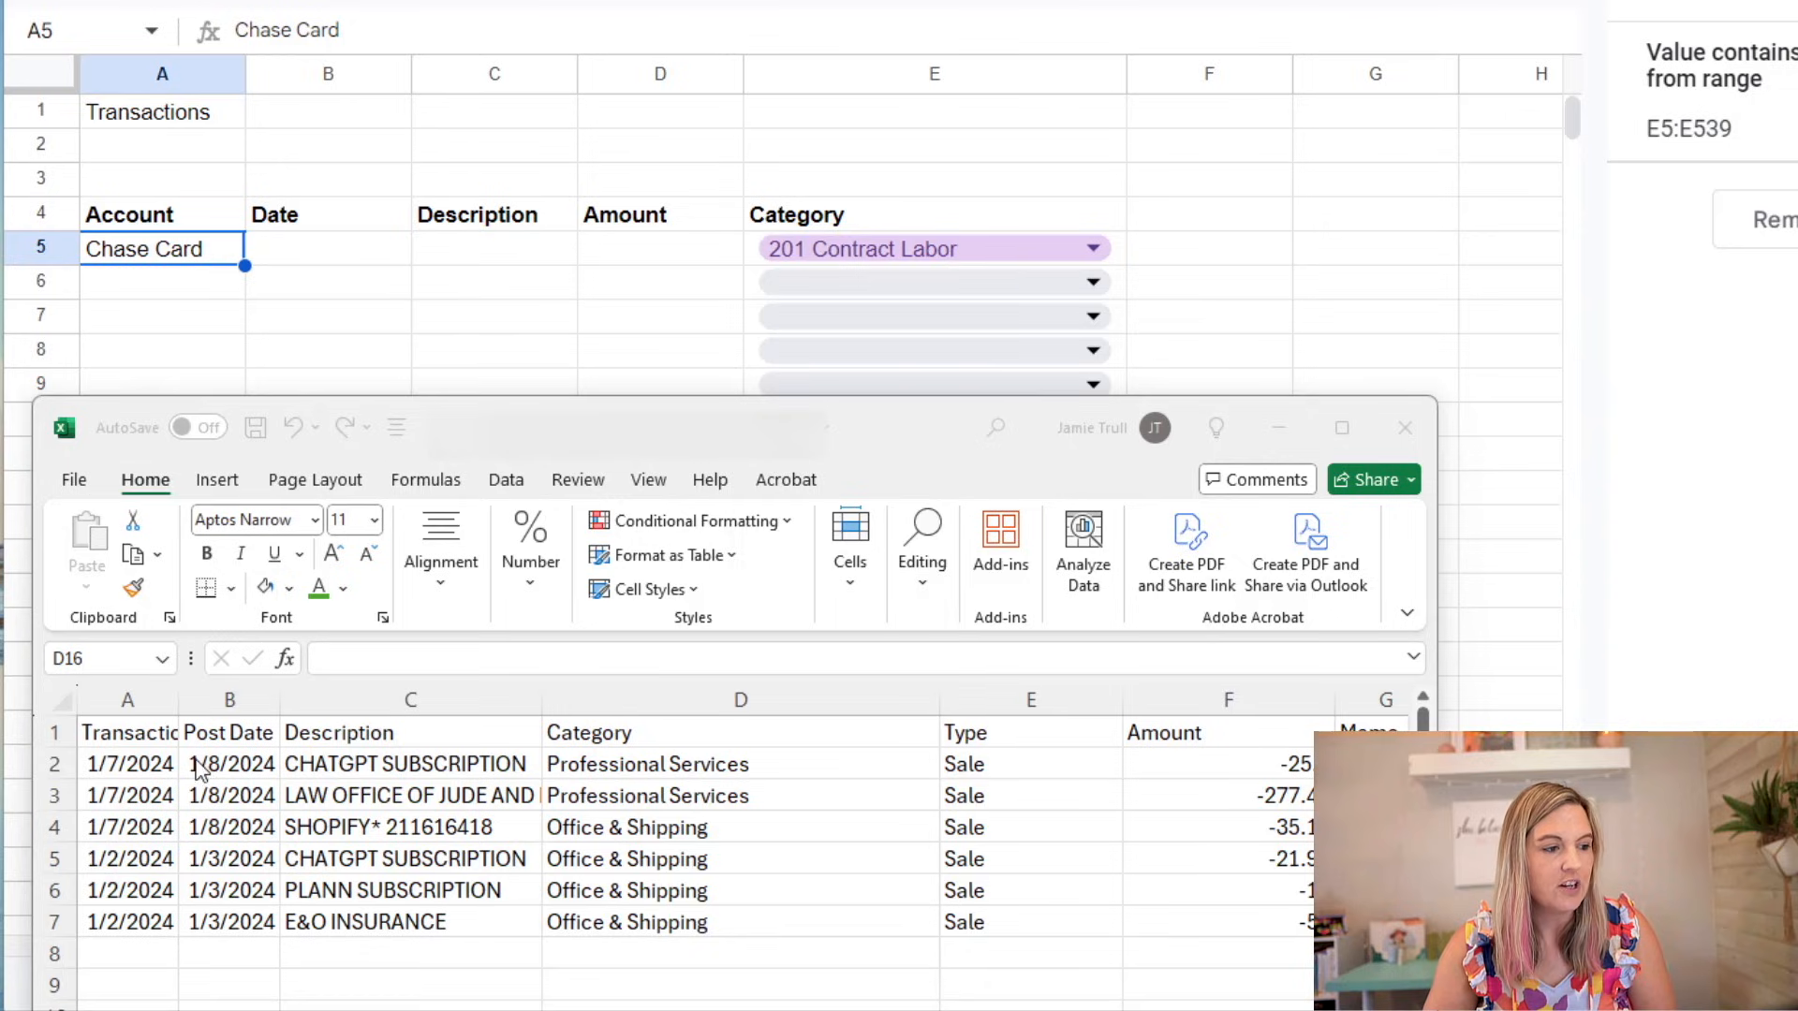
Step: Copy the transaction dates and descriptions in rows 2 to 7 of the Excel export into the Date and Description columns from row 5
{"action": "left_click", "coordinate": [233, 869]}
{"action": "left_click", "coordinate": [234, 795]}
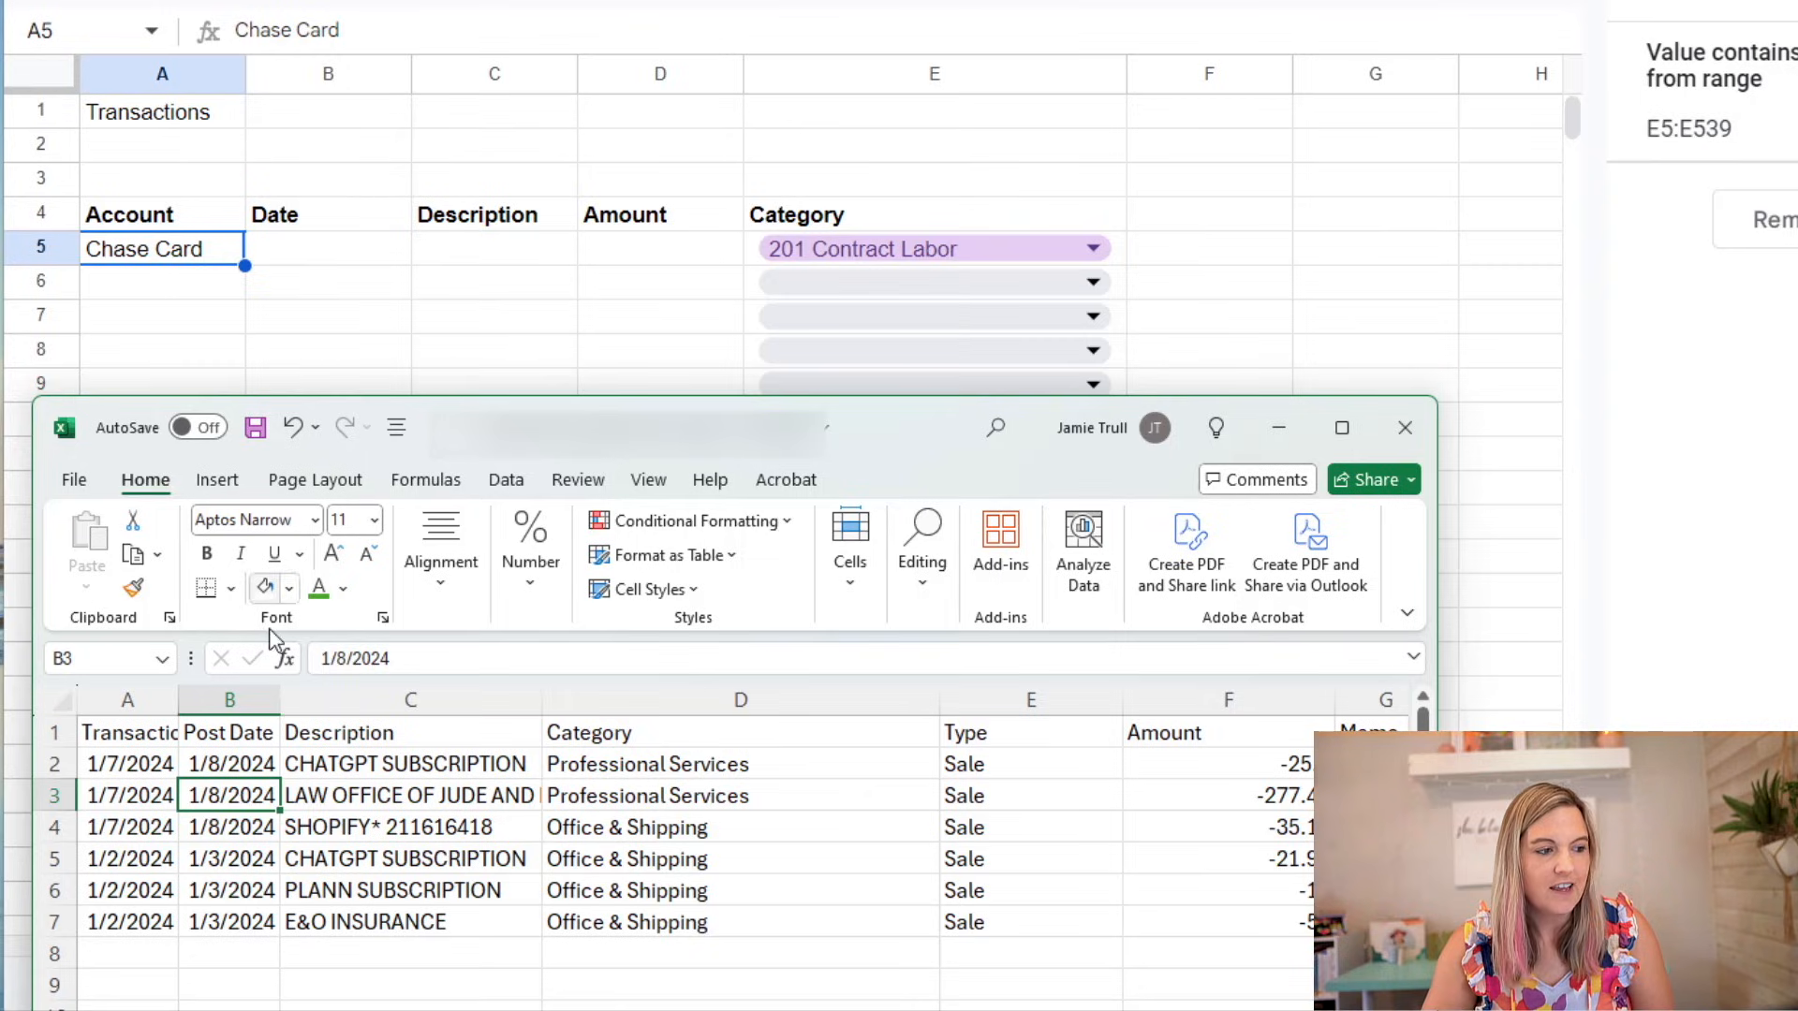
{"action": "left_click", "coordinate": [116, 756]}
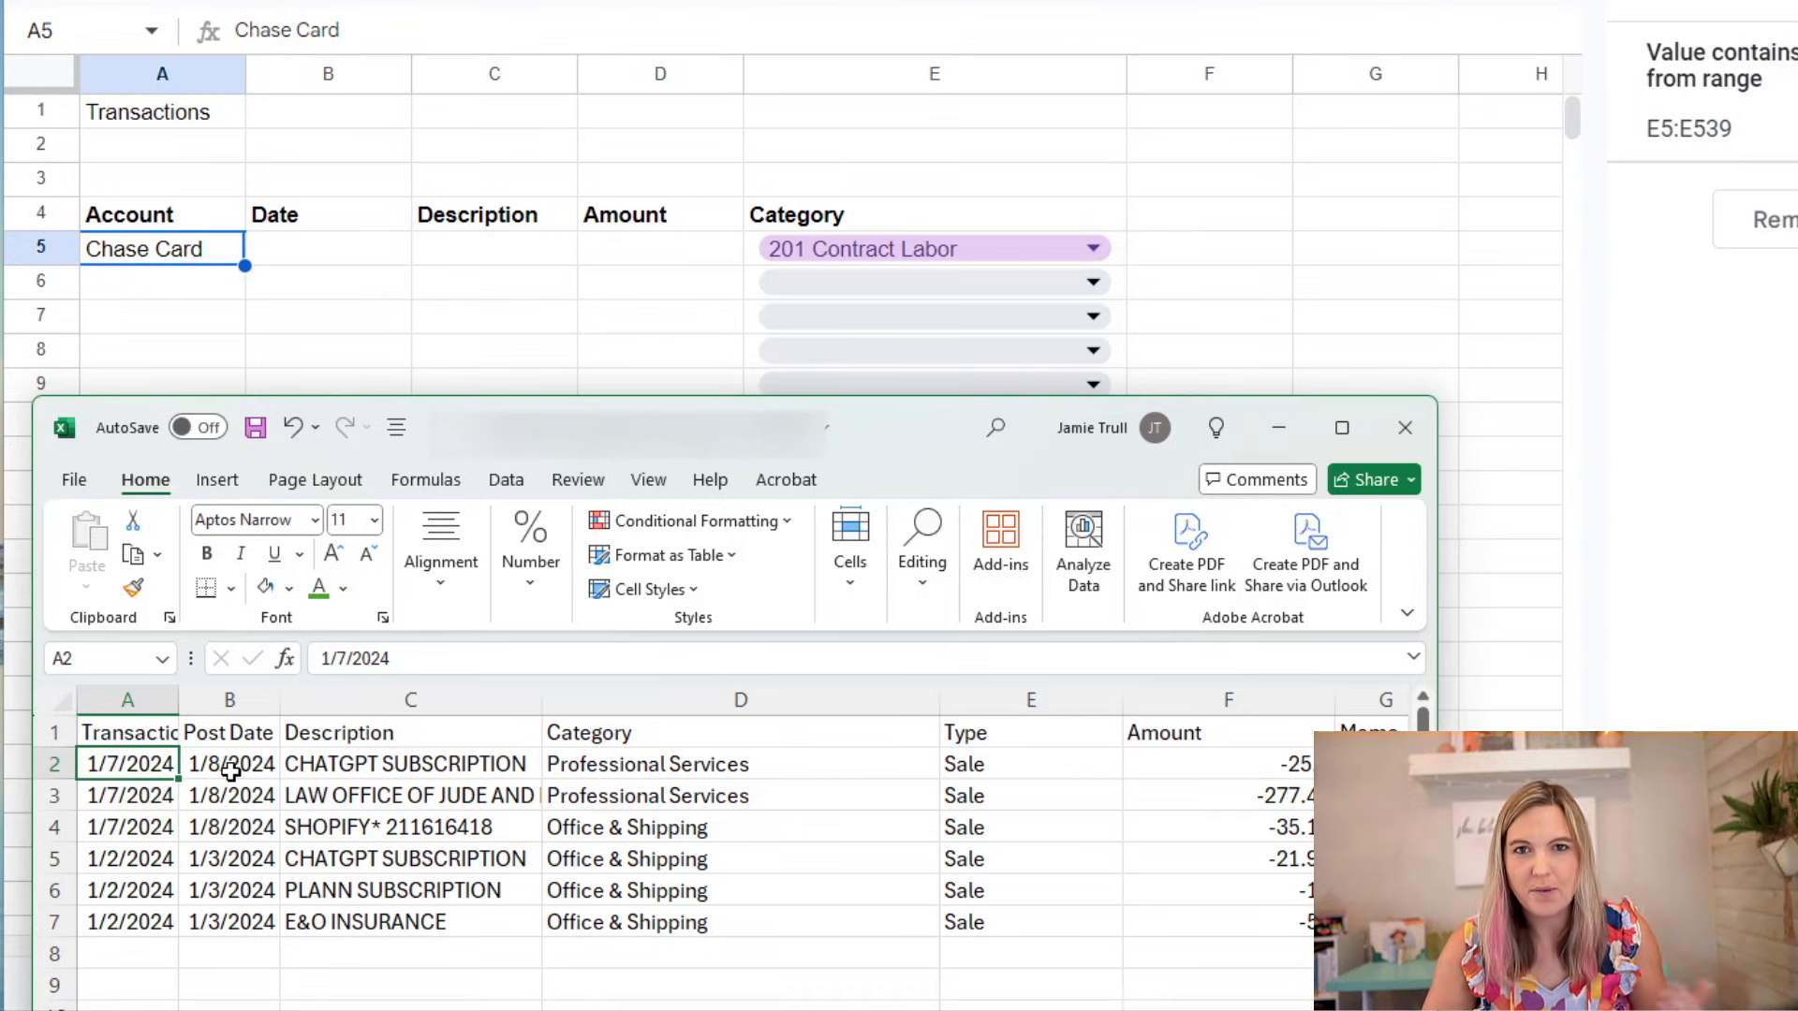
{"action": "left_click_drag", "start_coordinate": [138, 762], "coordinate": [114, 920]}
{"action": "key", "text": "ctrl+c"}
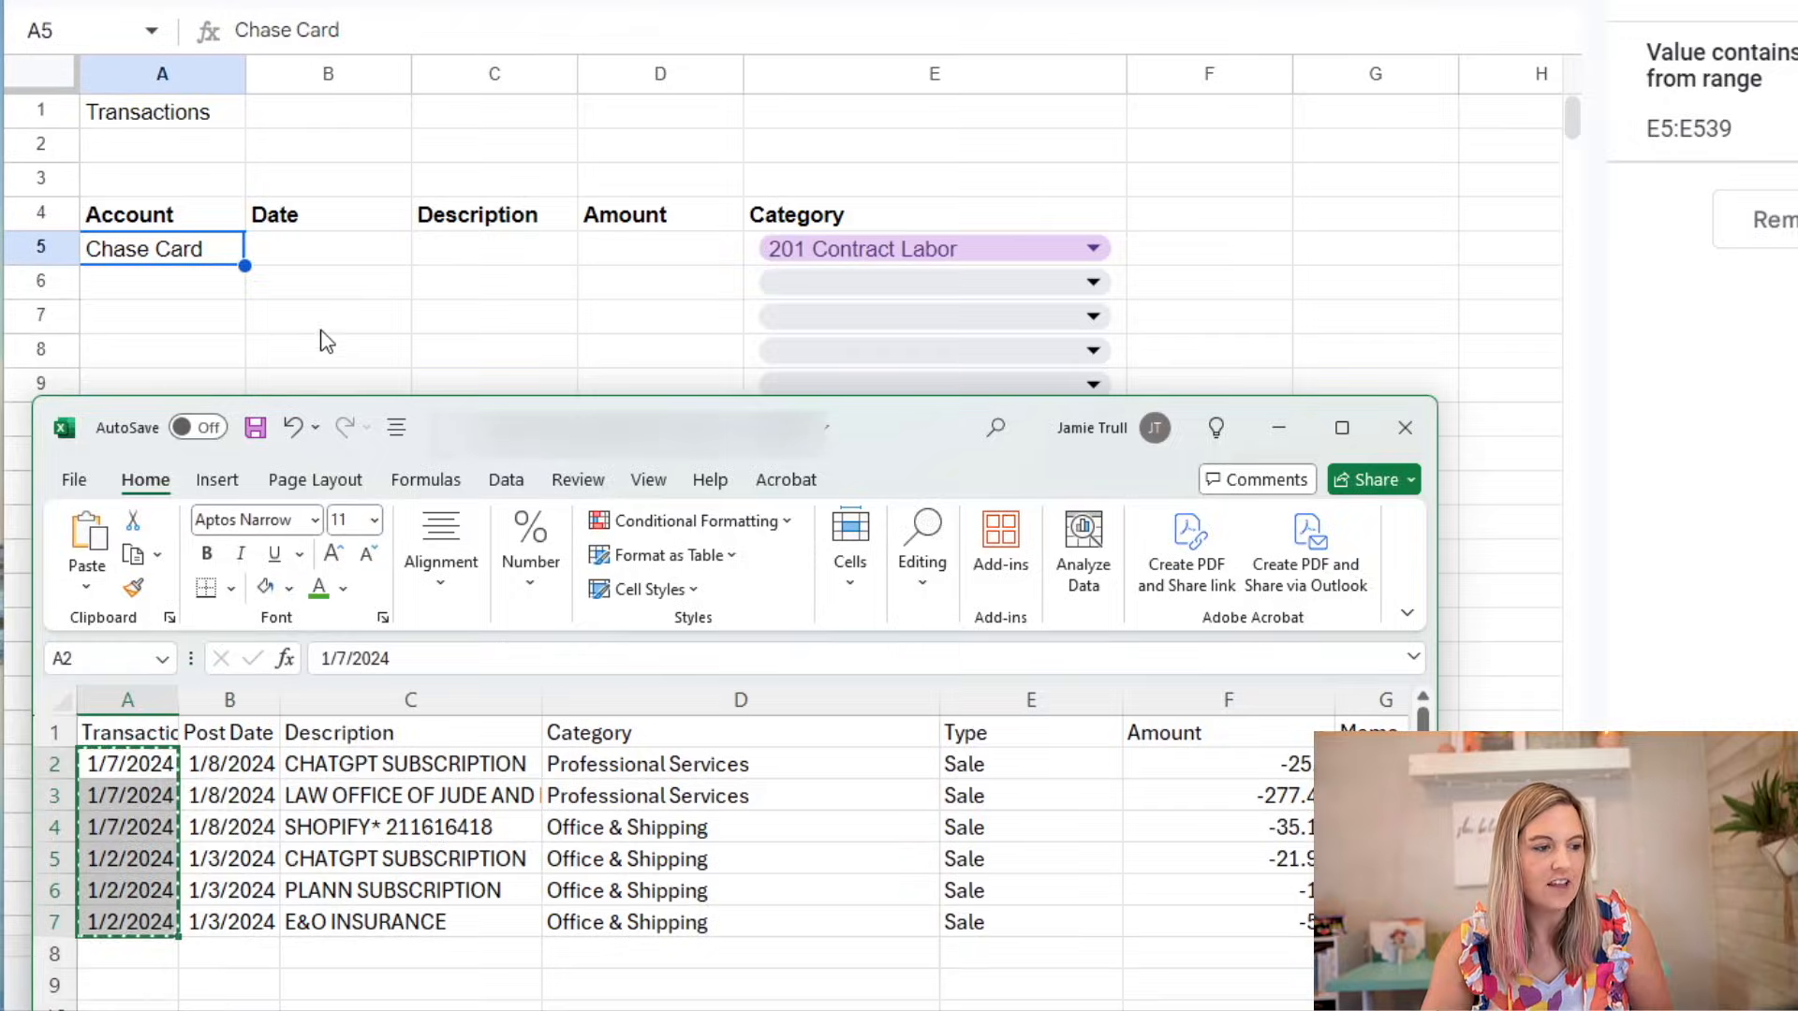
{"action": "left_click", "coordinate": [329, 249]}
{"action": "key", "text": "ctrl+v"}
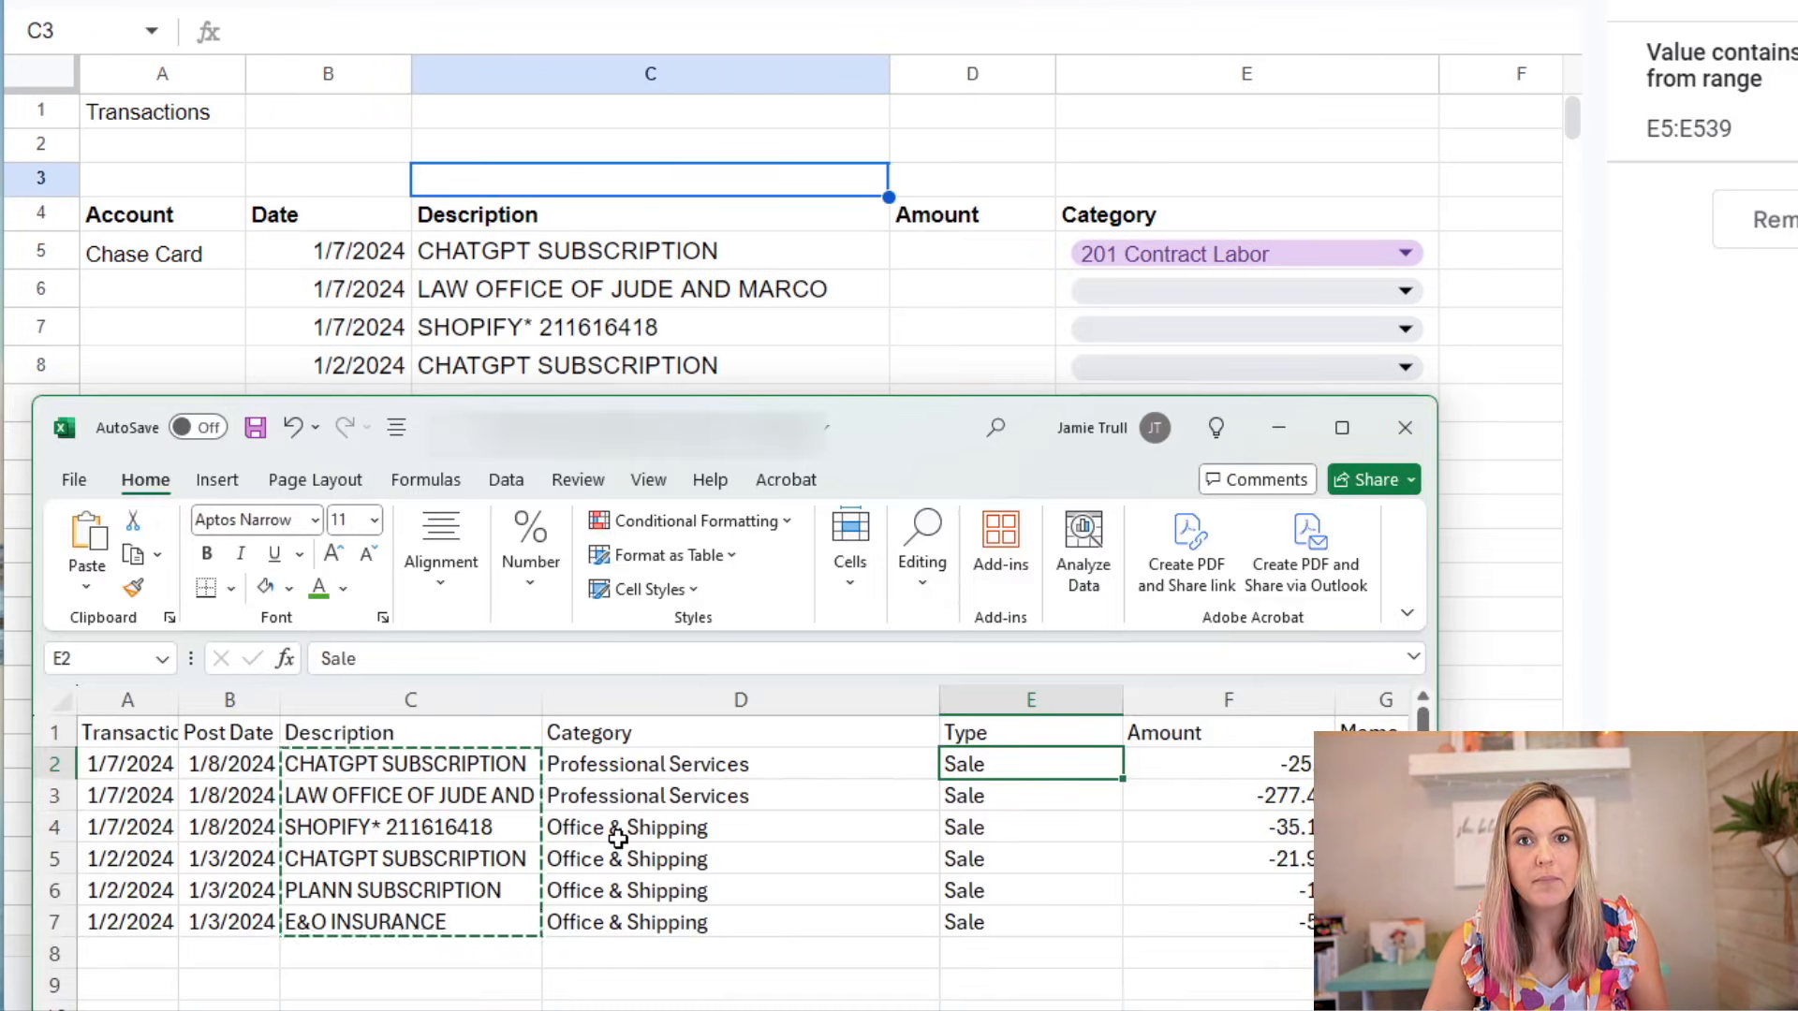
{"action": "left_click_drag", "start_coordinate": [412, 764], "coordinate": [394, 923]}
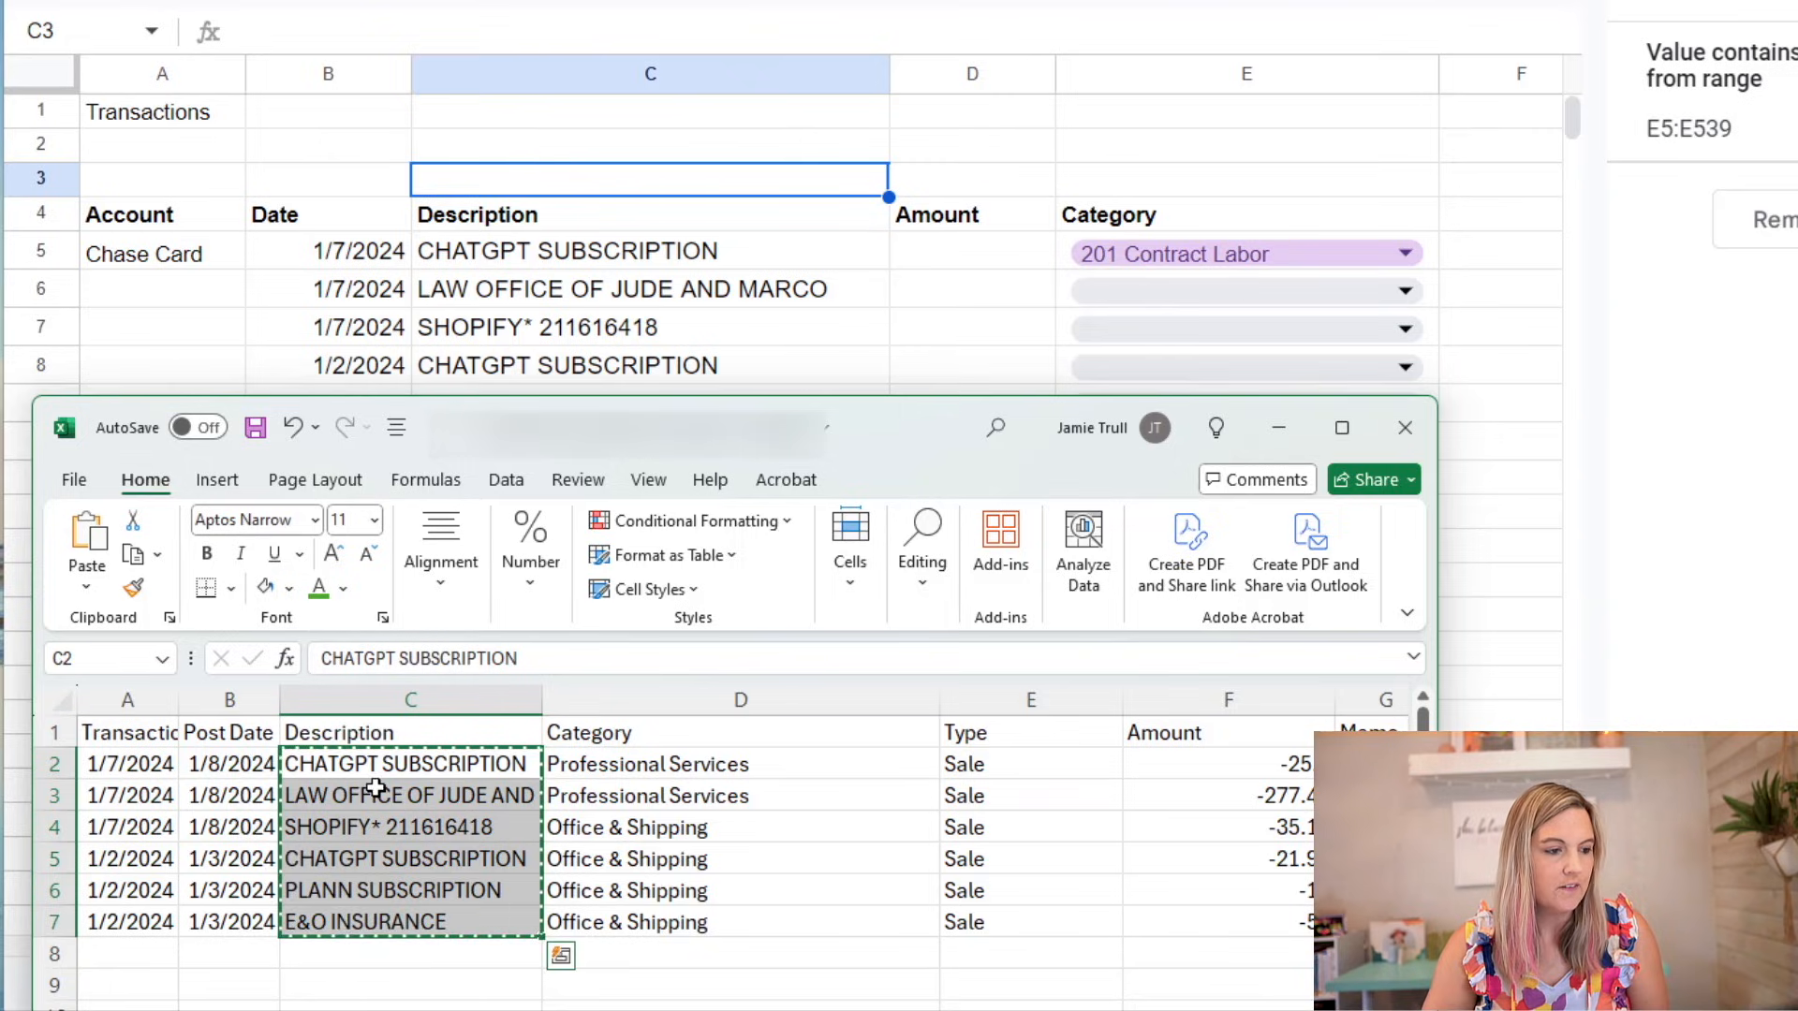
Step: Copy the amounts in F2:F7 of the Excel export into the Amount column of the Transactions sheet, starting at D5
{"action": "left_click_drag", "start_coordinate": [666, 766], "coordinate": [664, 927]}
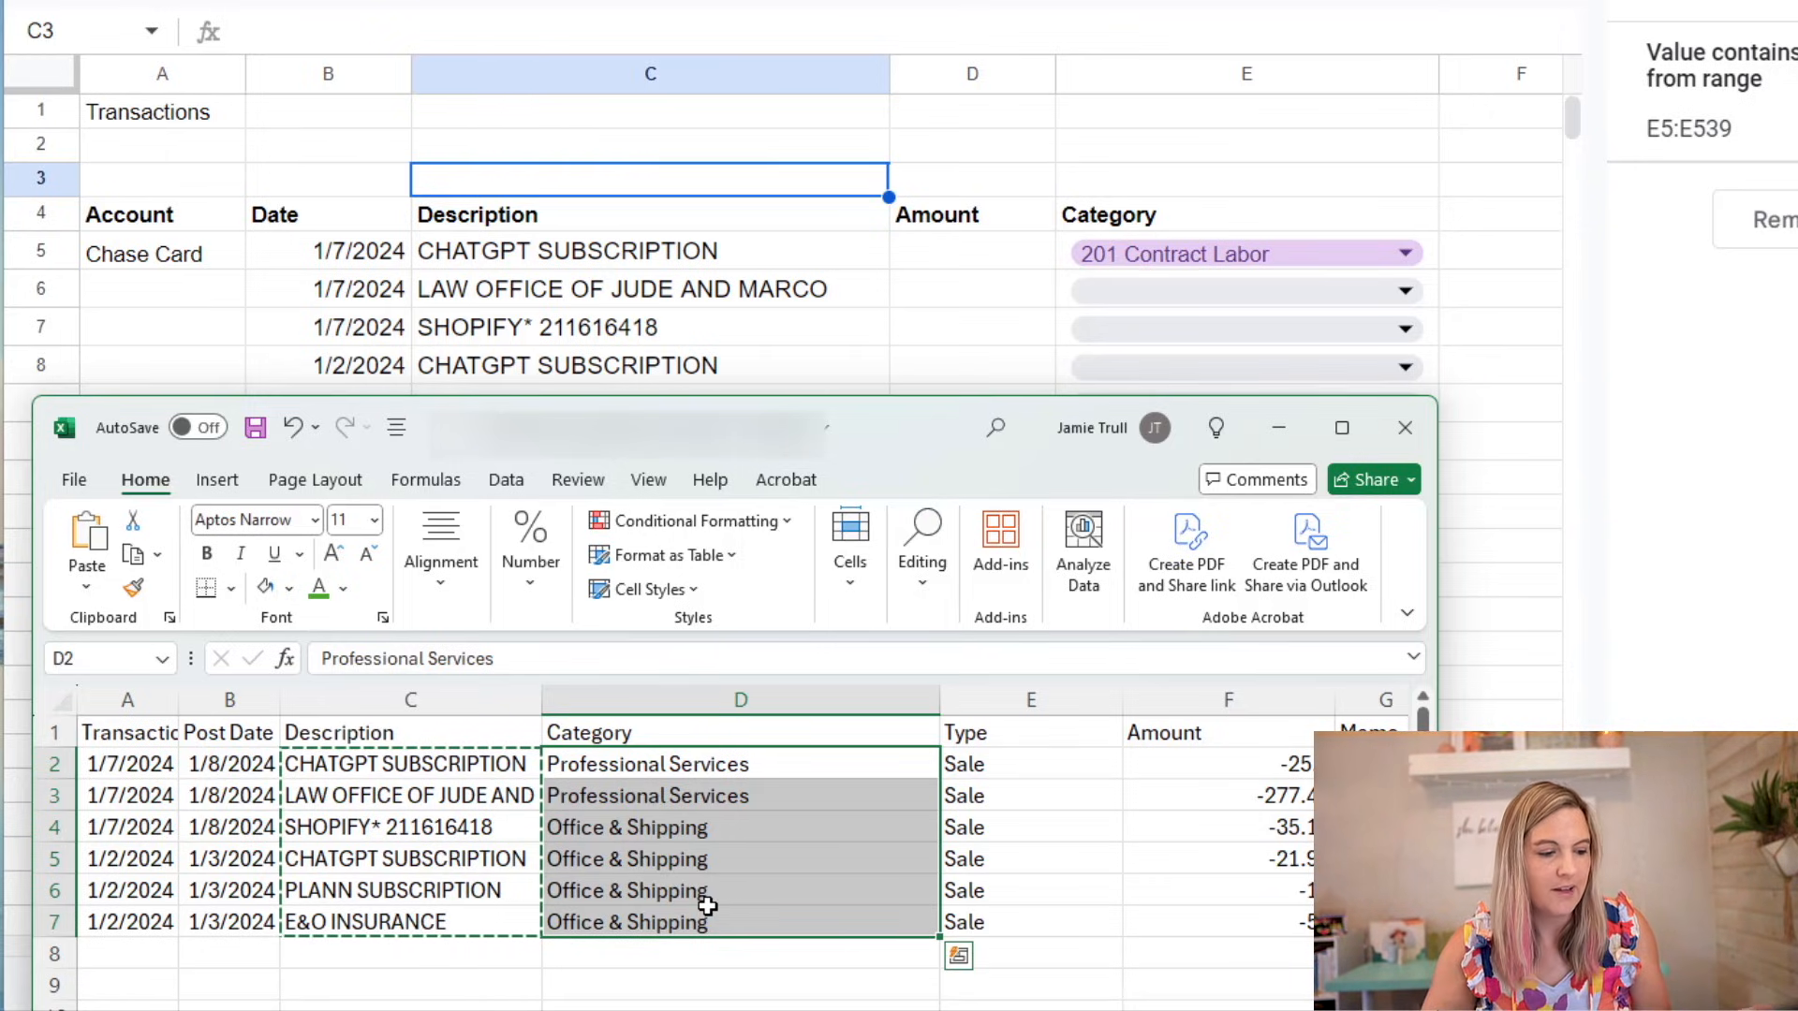
{"action": "left_click", "coordinate": [685, 921]}
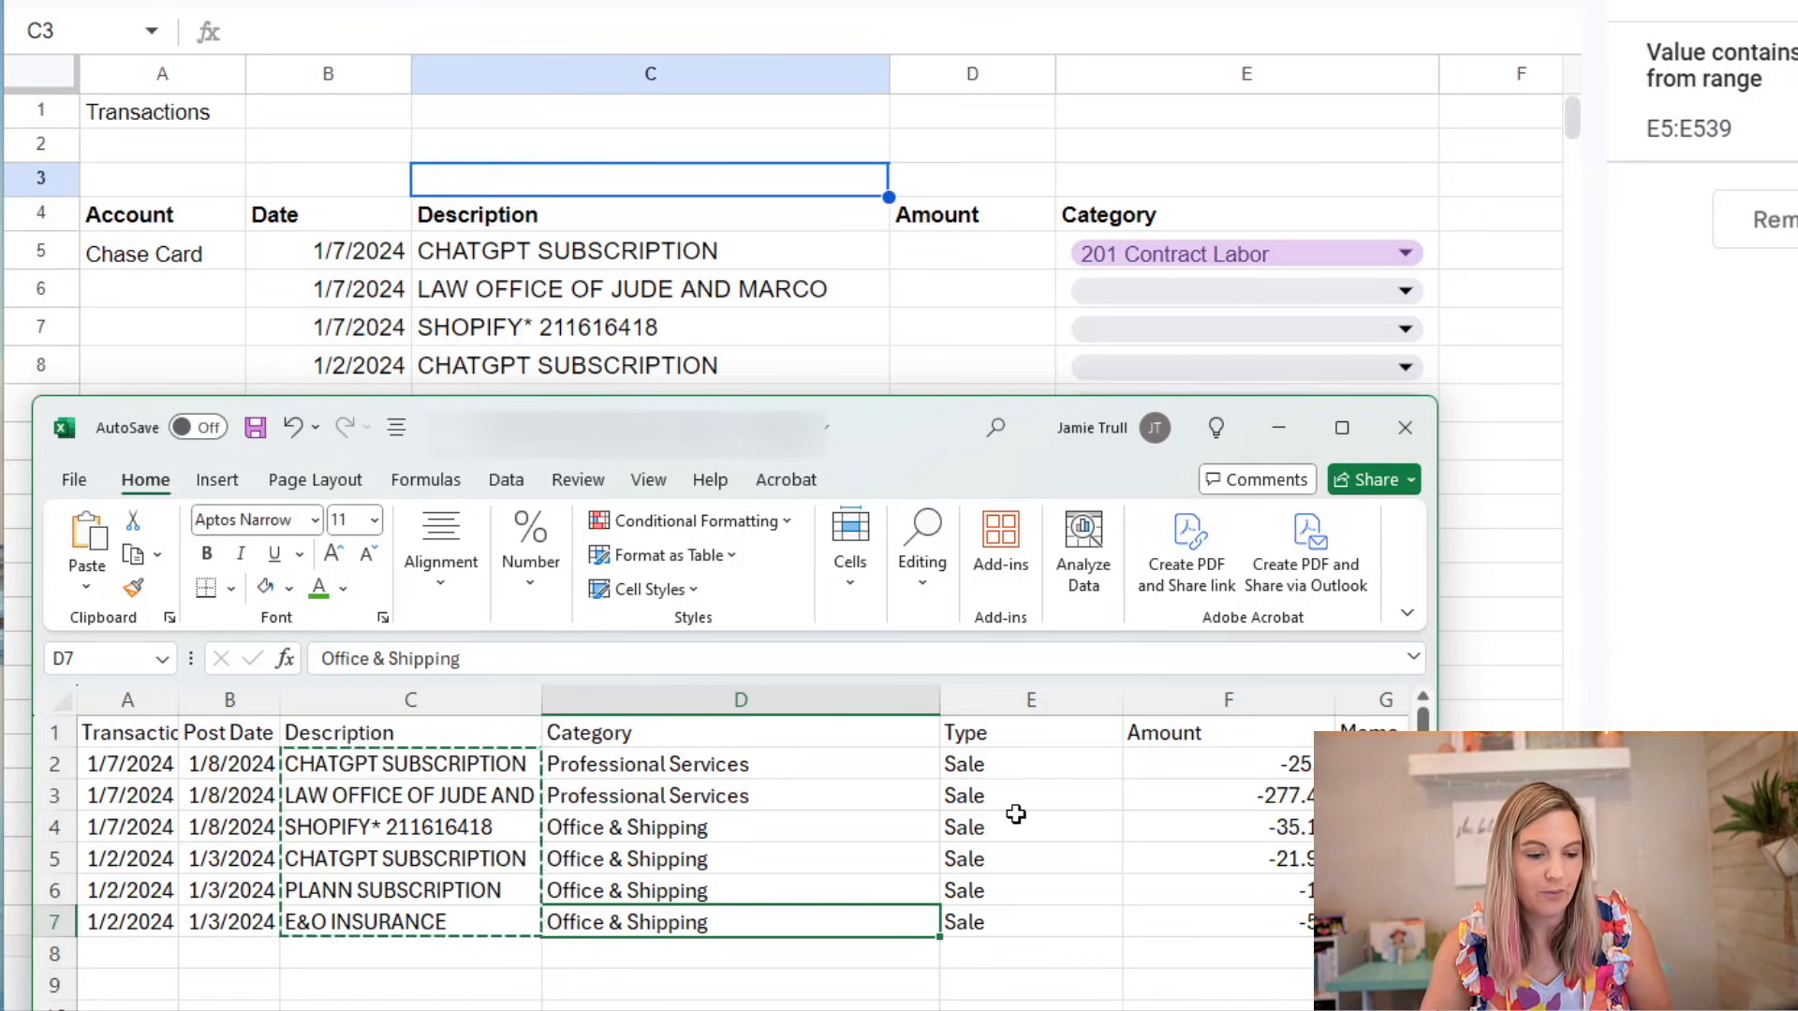
{"action": "left_click_drag", "start_coordinate": [1171, 766], "coordinate": [1189, 908]}
{"action": "key", "text": "ctrl+c"}
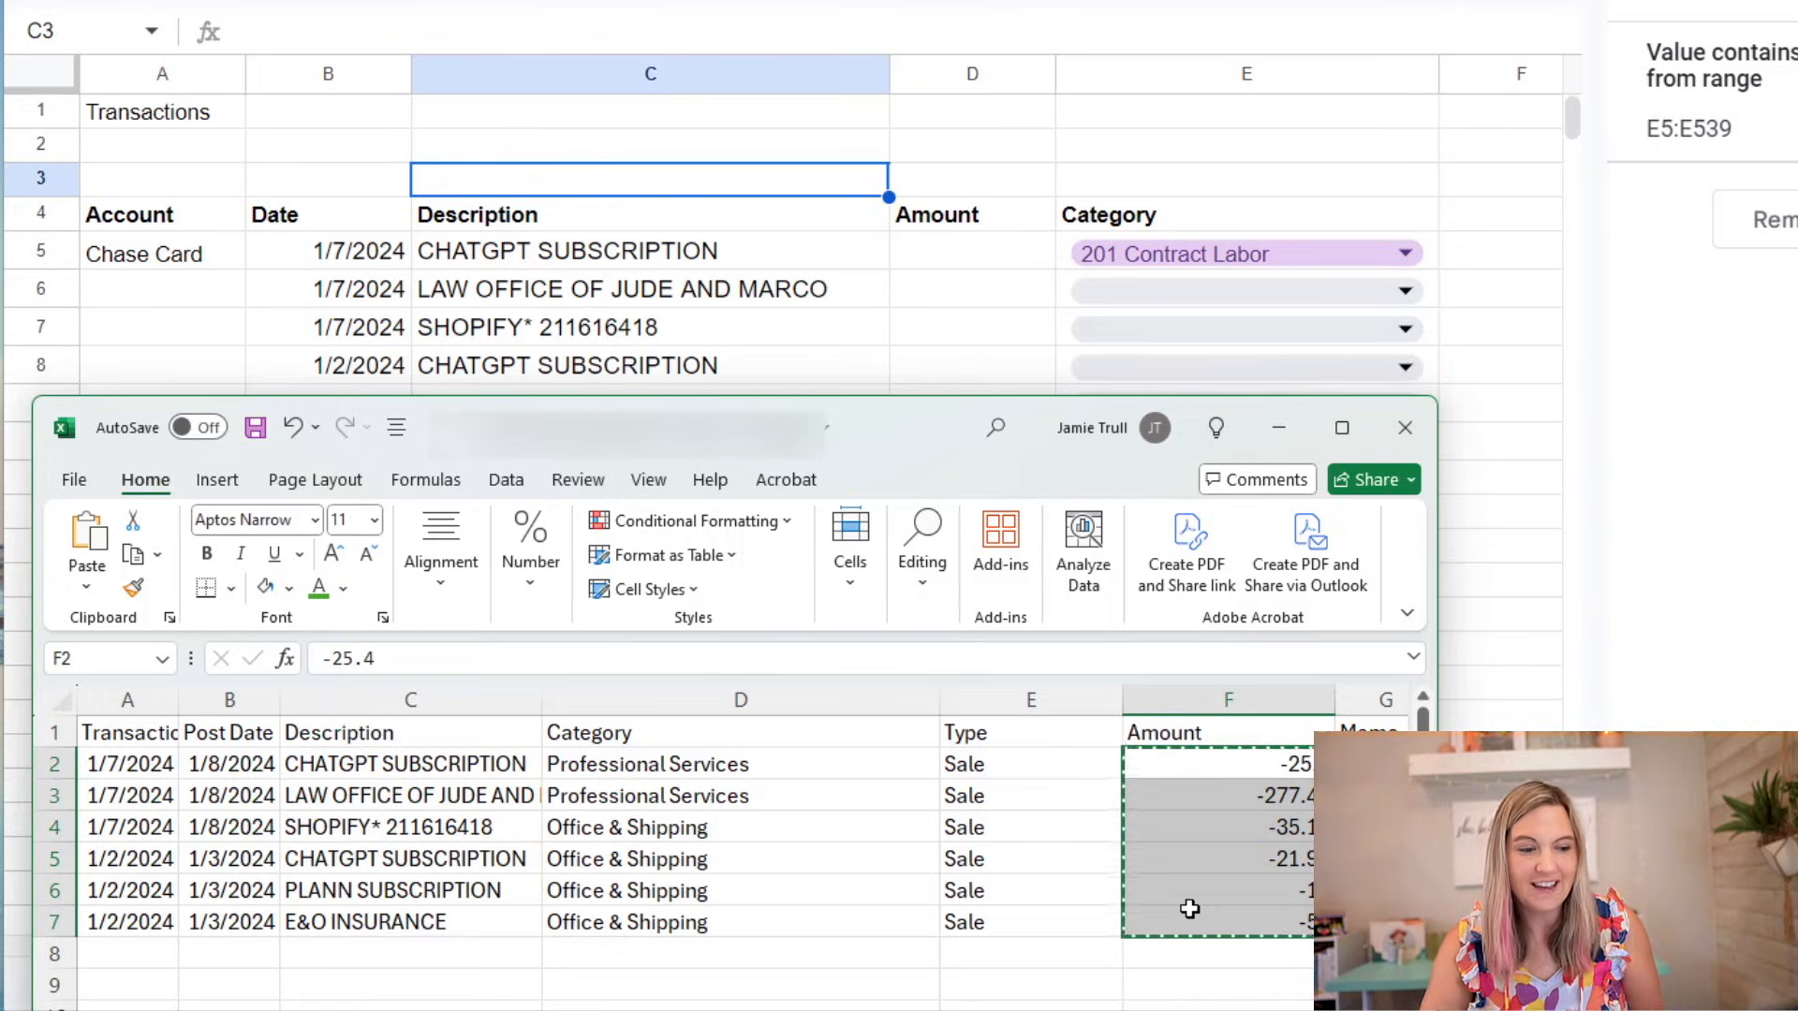
{"action": "left_click", "coordinate": [950, 265]}
{"action": "key", "text": "ctrl+v"}
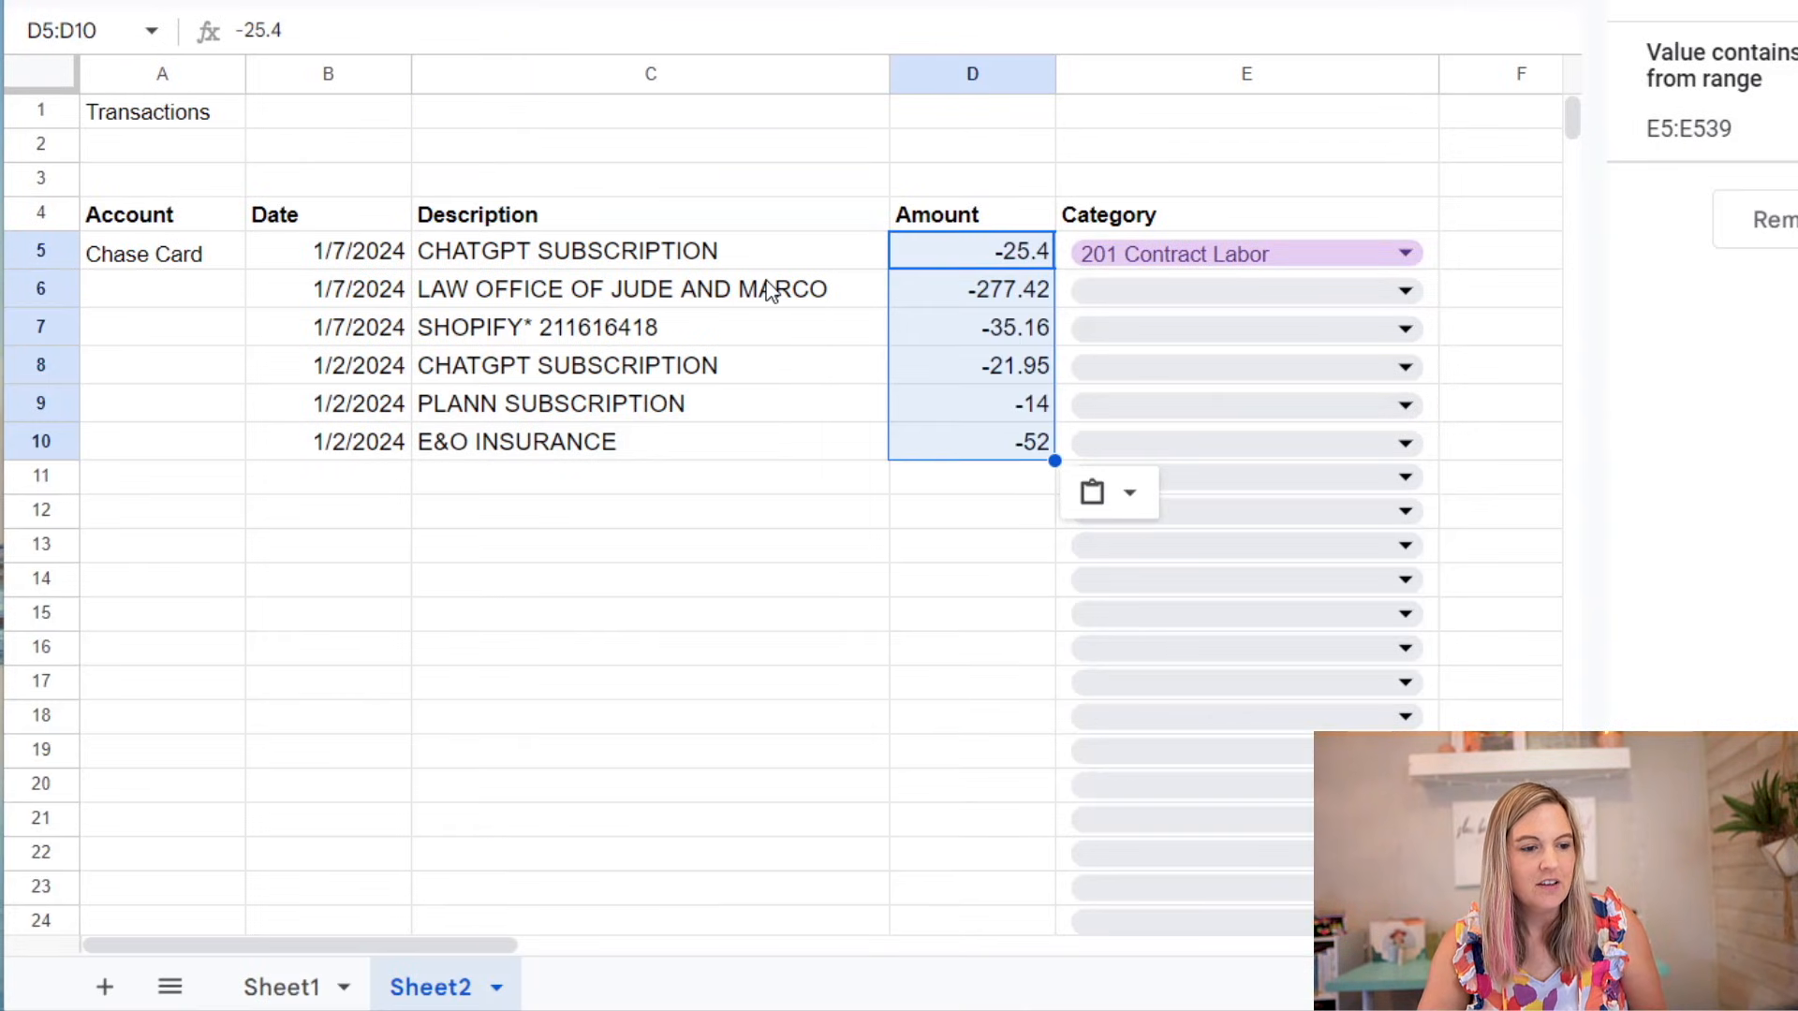
Step: Categorize the ChatGPT subscription in E5 as 207 Software Expenses and the law office charge in E6 as 203 Legal and Professional Services
{"action": "left_click", "coordinate": [768, 285]}
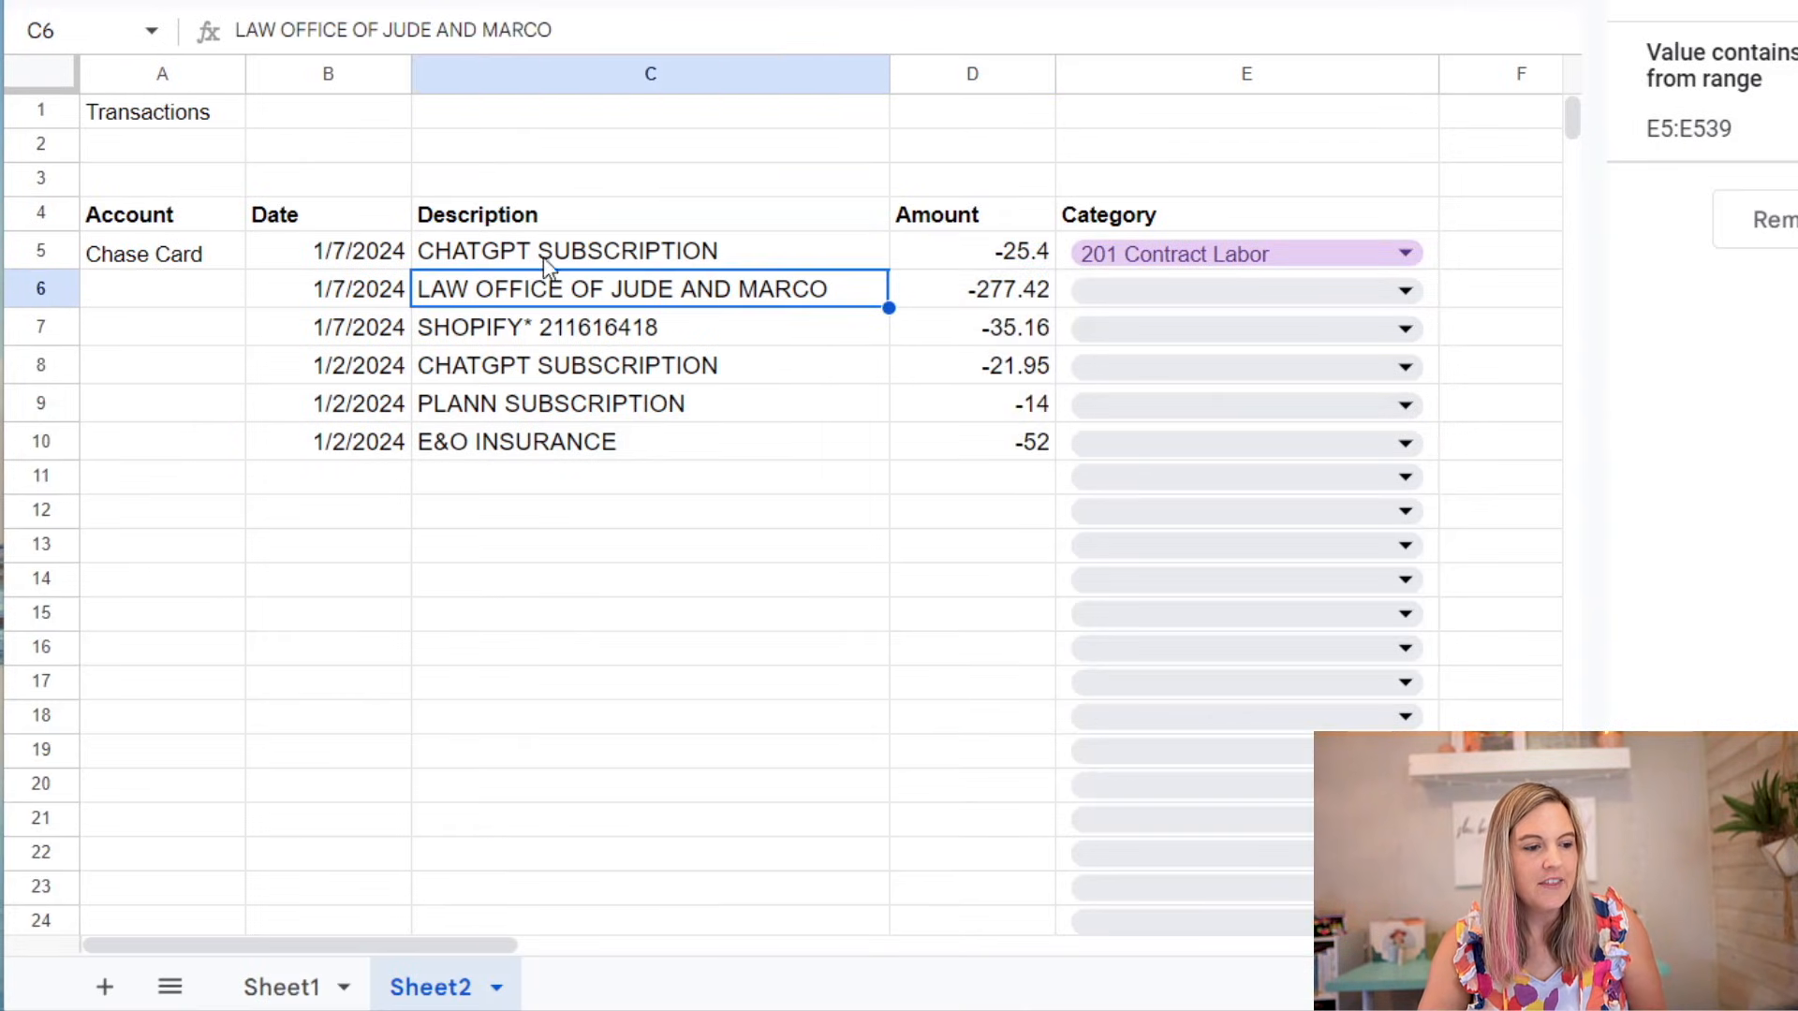
{"action": "left_click", "coordinate": [1338, 253]}
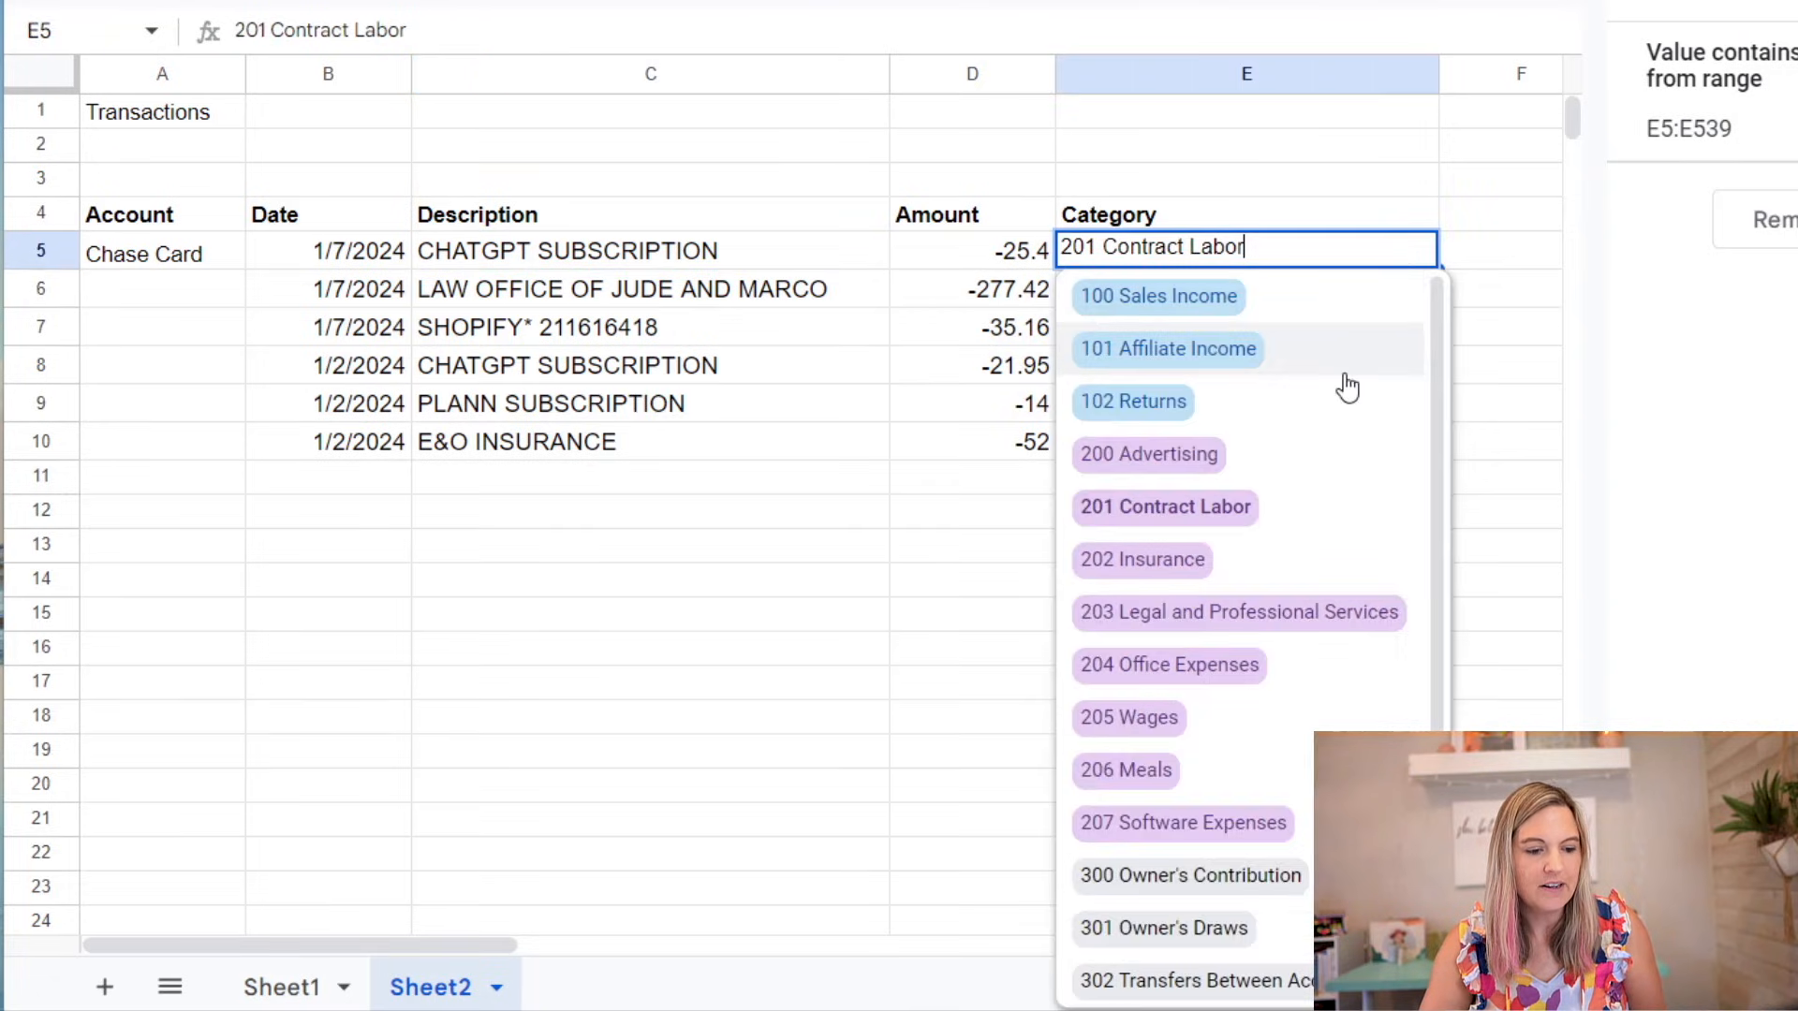
{"action": "left_click", "coordinate": [1208, 822]}
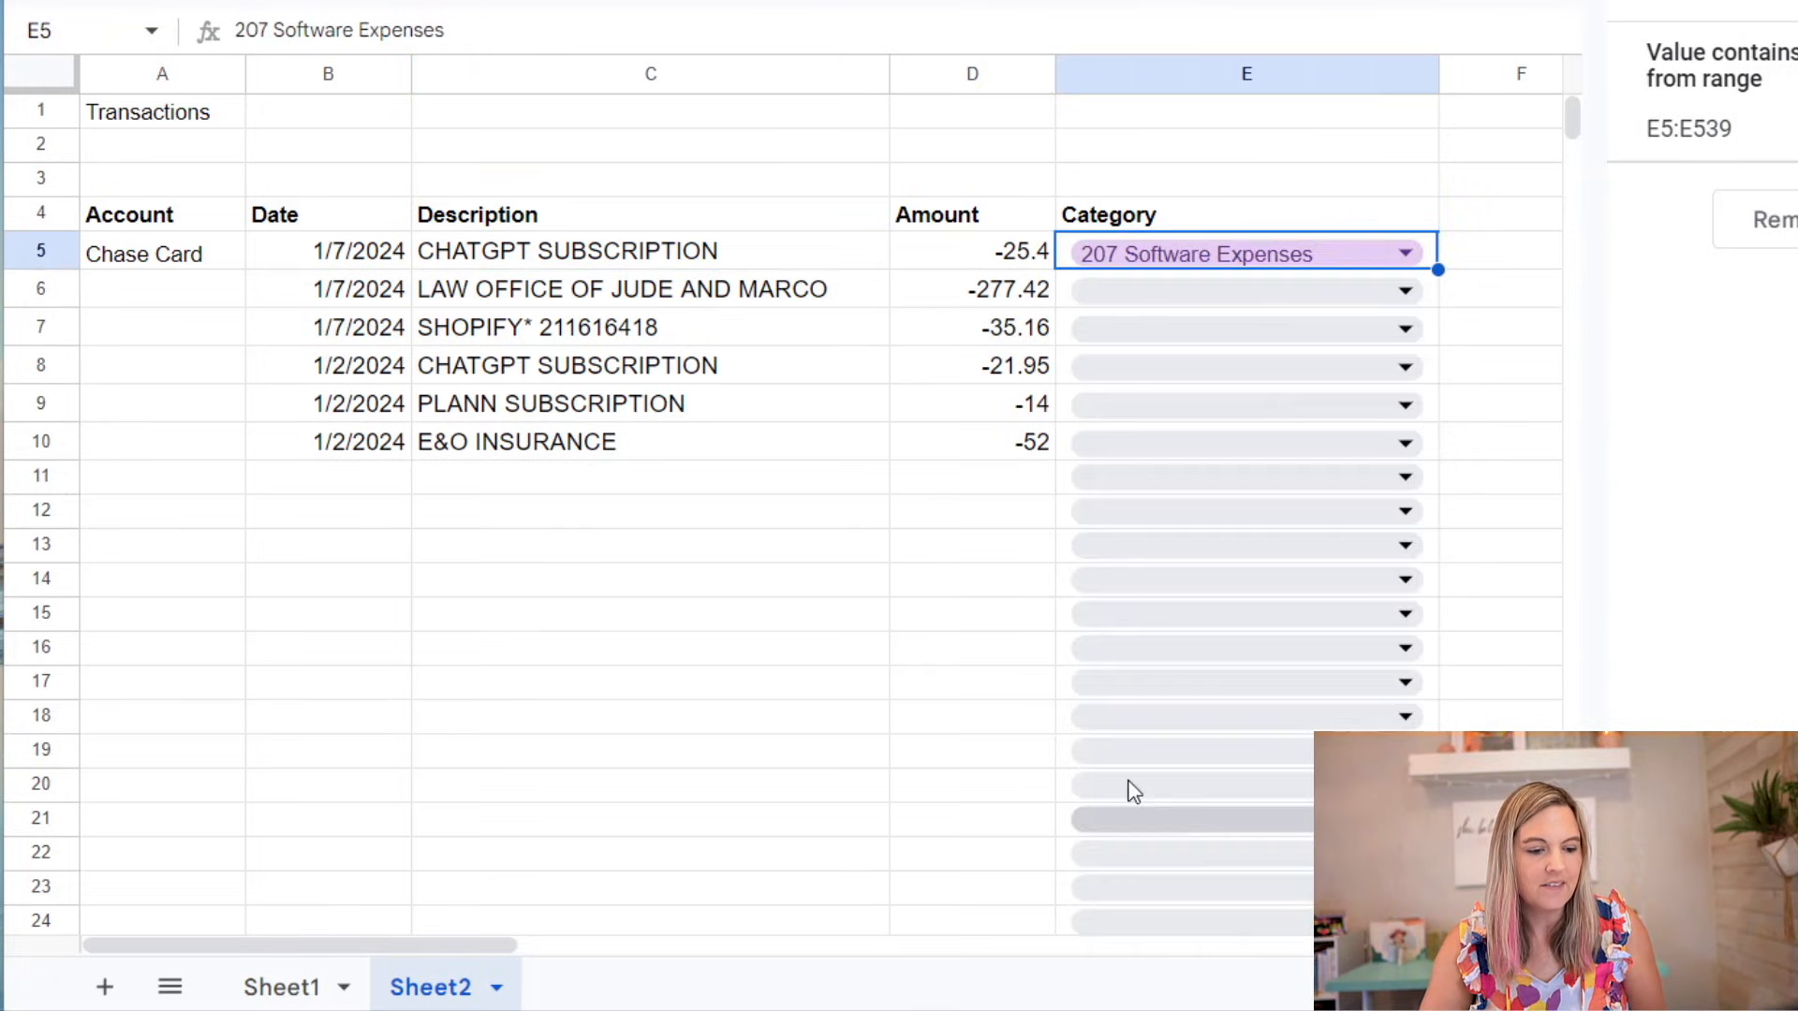
{"action": "left_click", "coordinate": [1385, 298]}
{"action": "scroll", "coordinate": [1171, 646], "scroll_direction": "down", "scroll_amount": 1}
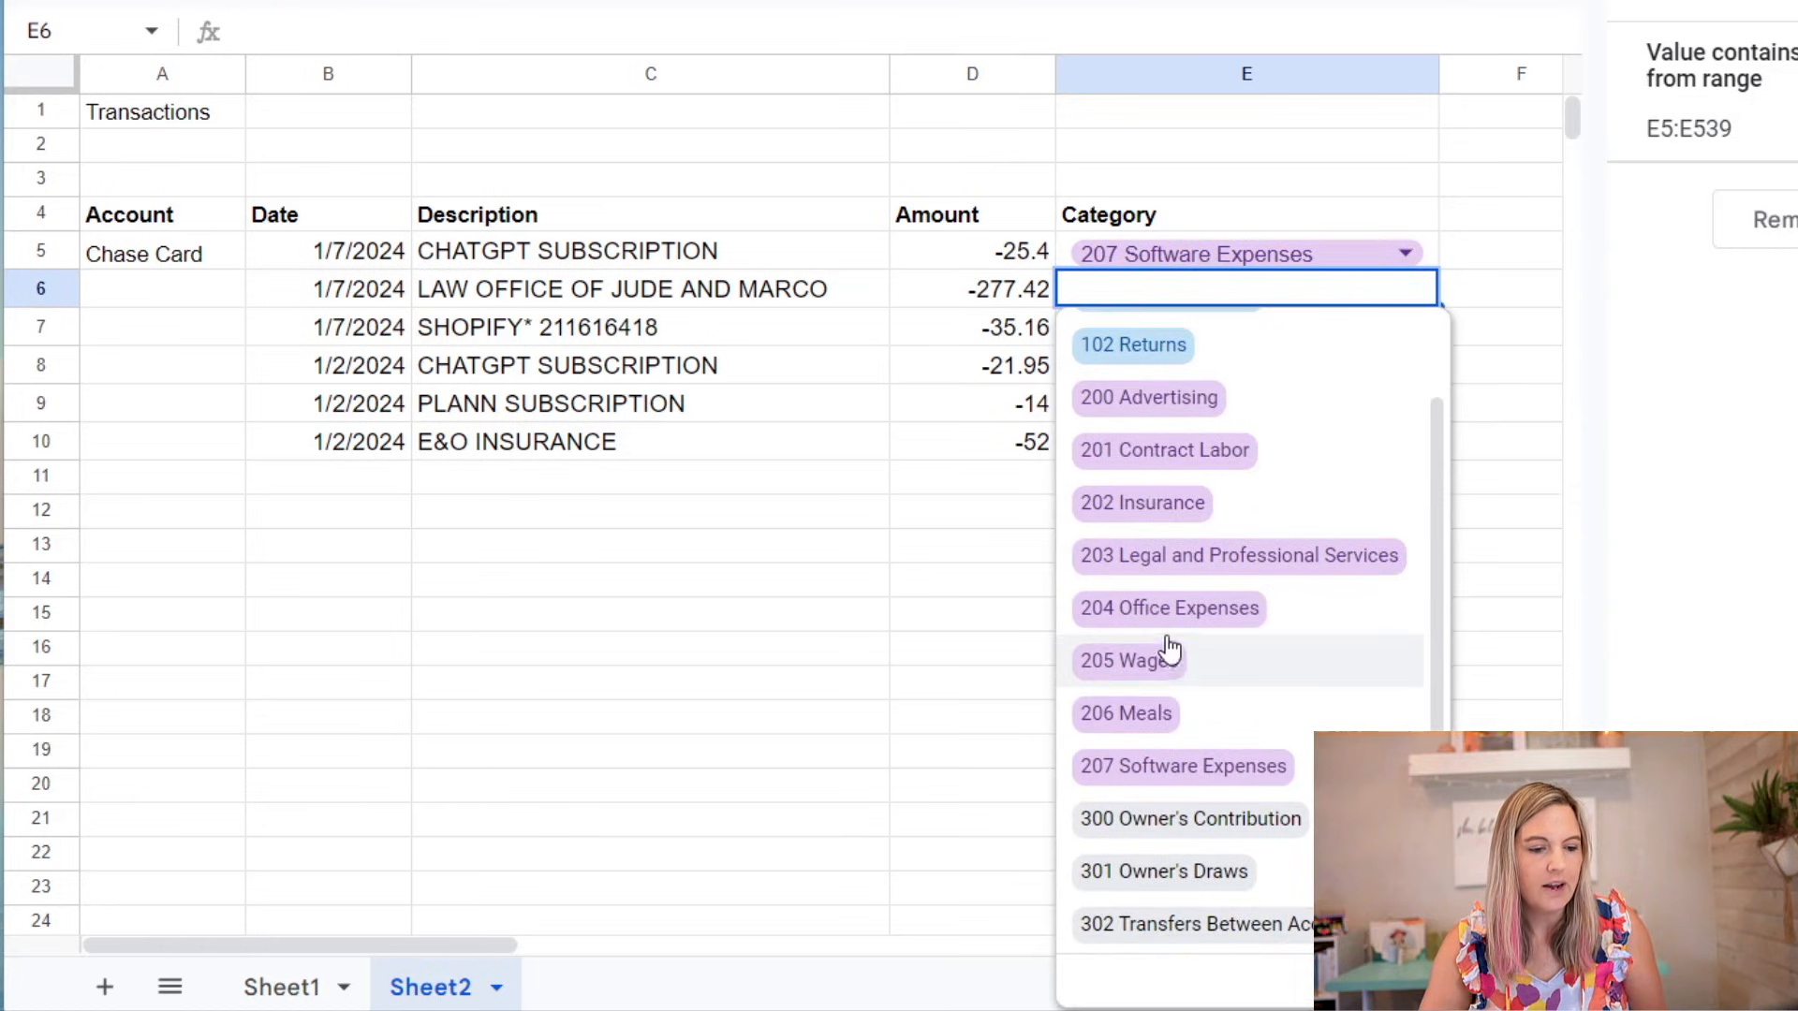
{"action": "left_click", "coordinate": [1161, 559]}
Step: Categorize the Shopify, ChatGPT and Plann charges in E7:E9 as 207 Software Expenses and the E&O insurance in E10 as 202 Insurance
{"action": "left_click", "coordinate": [1409, 331]}
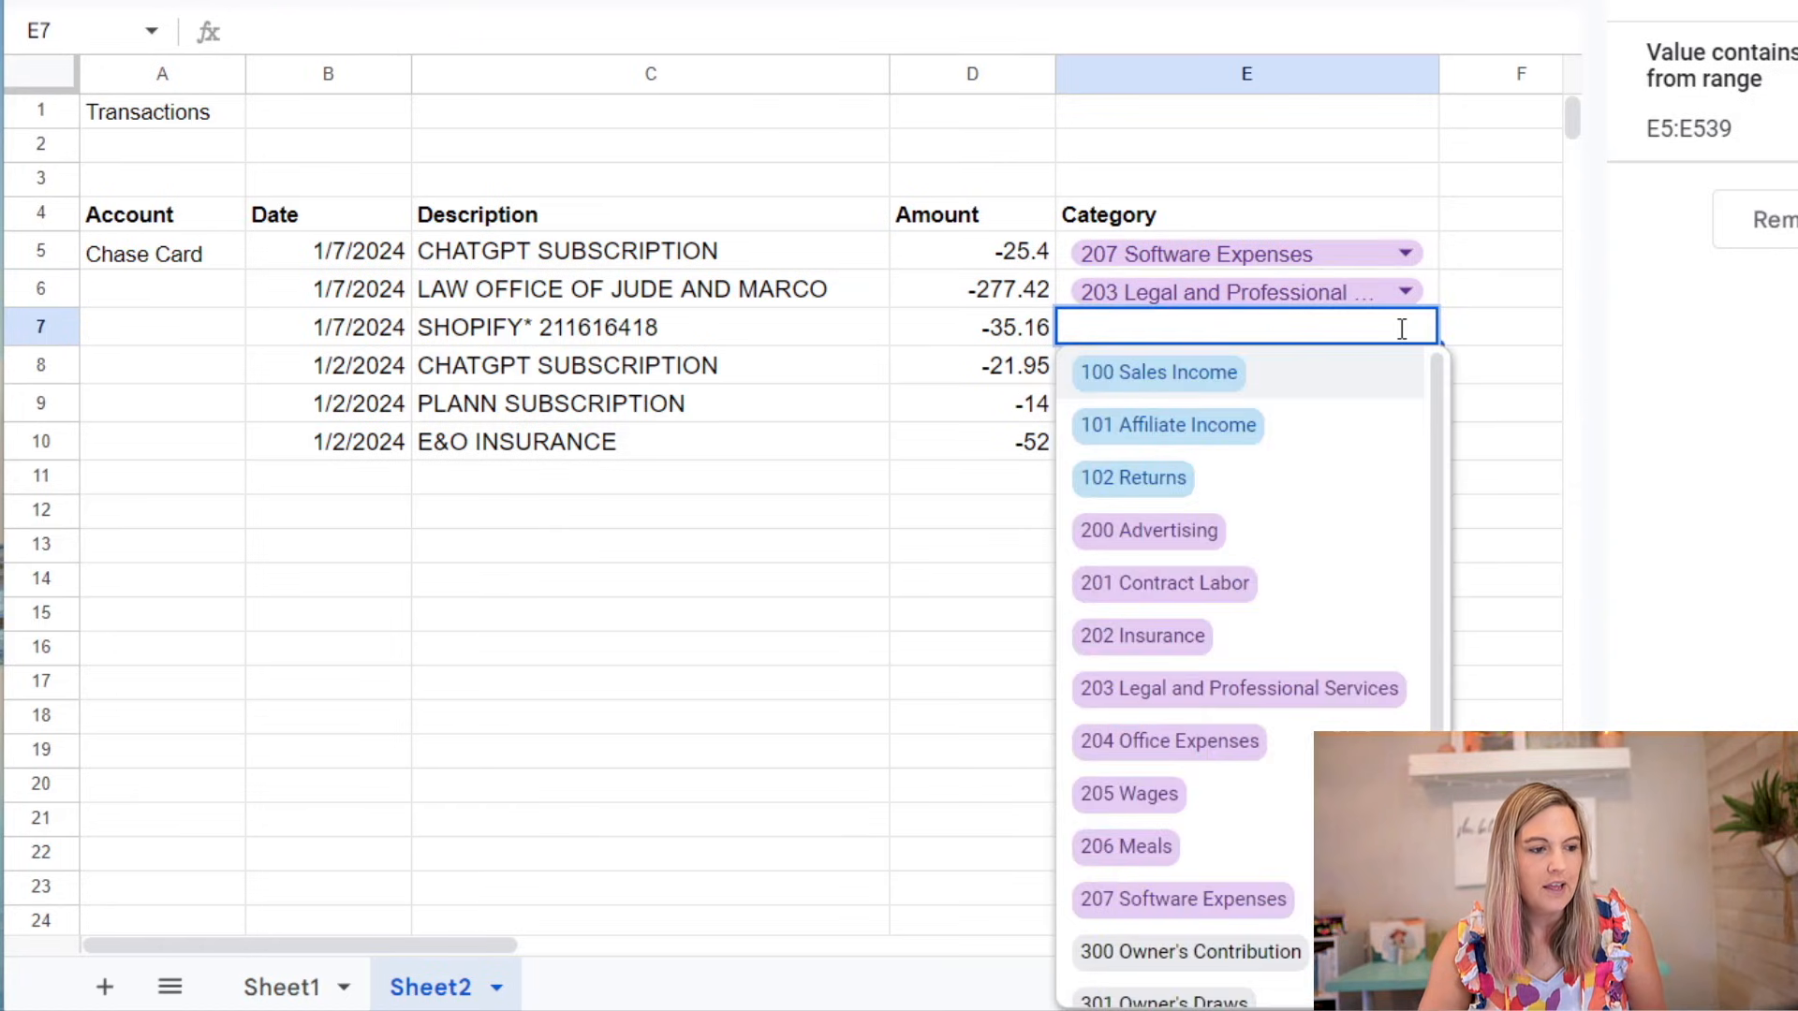
{"action": "left_click", "coordinate": [1183, 899]}
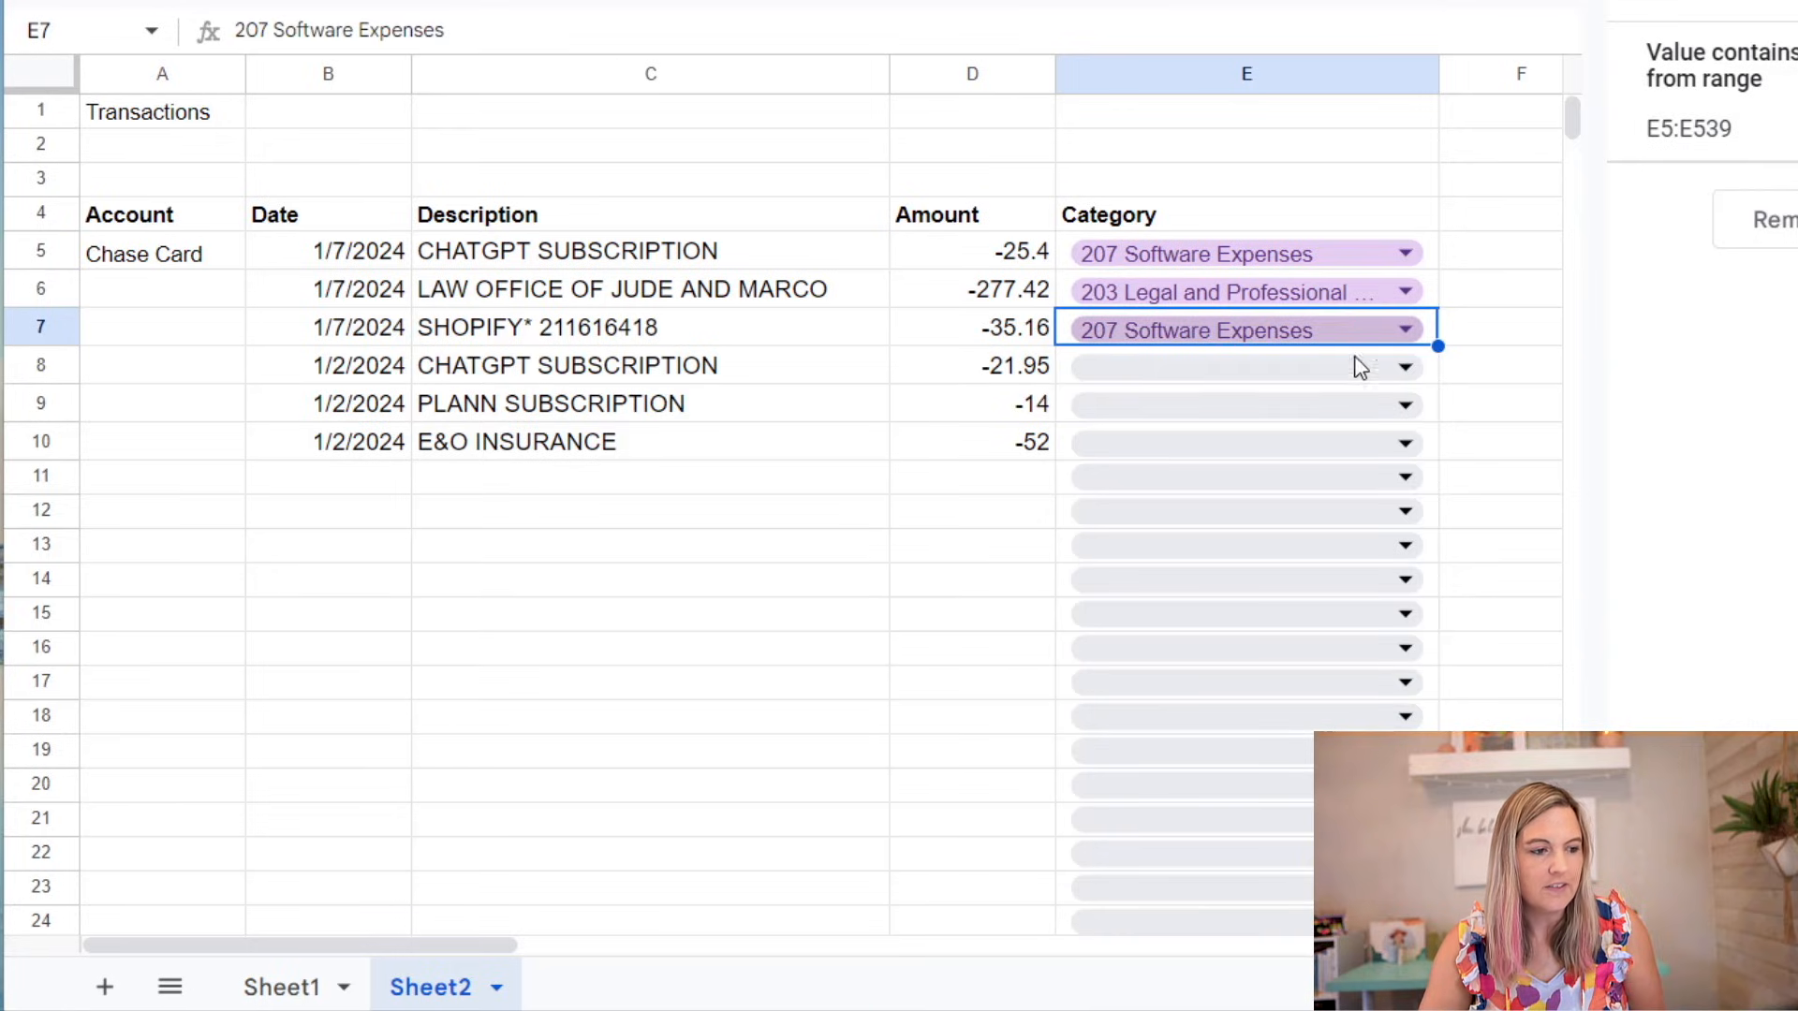
{"action": "left_click", "coordinate": [1404, 367]}
{"action": "left_click", "coordinate": [852, 545]}
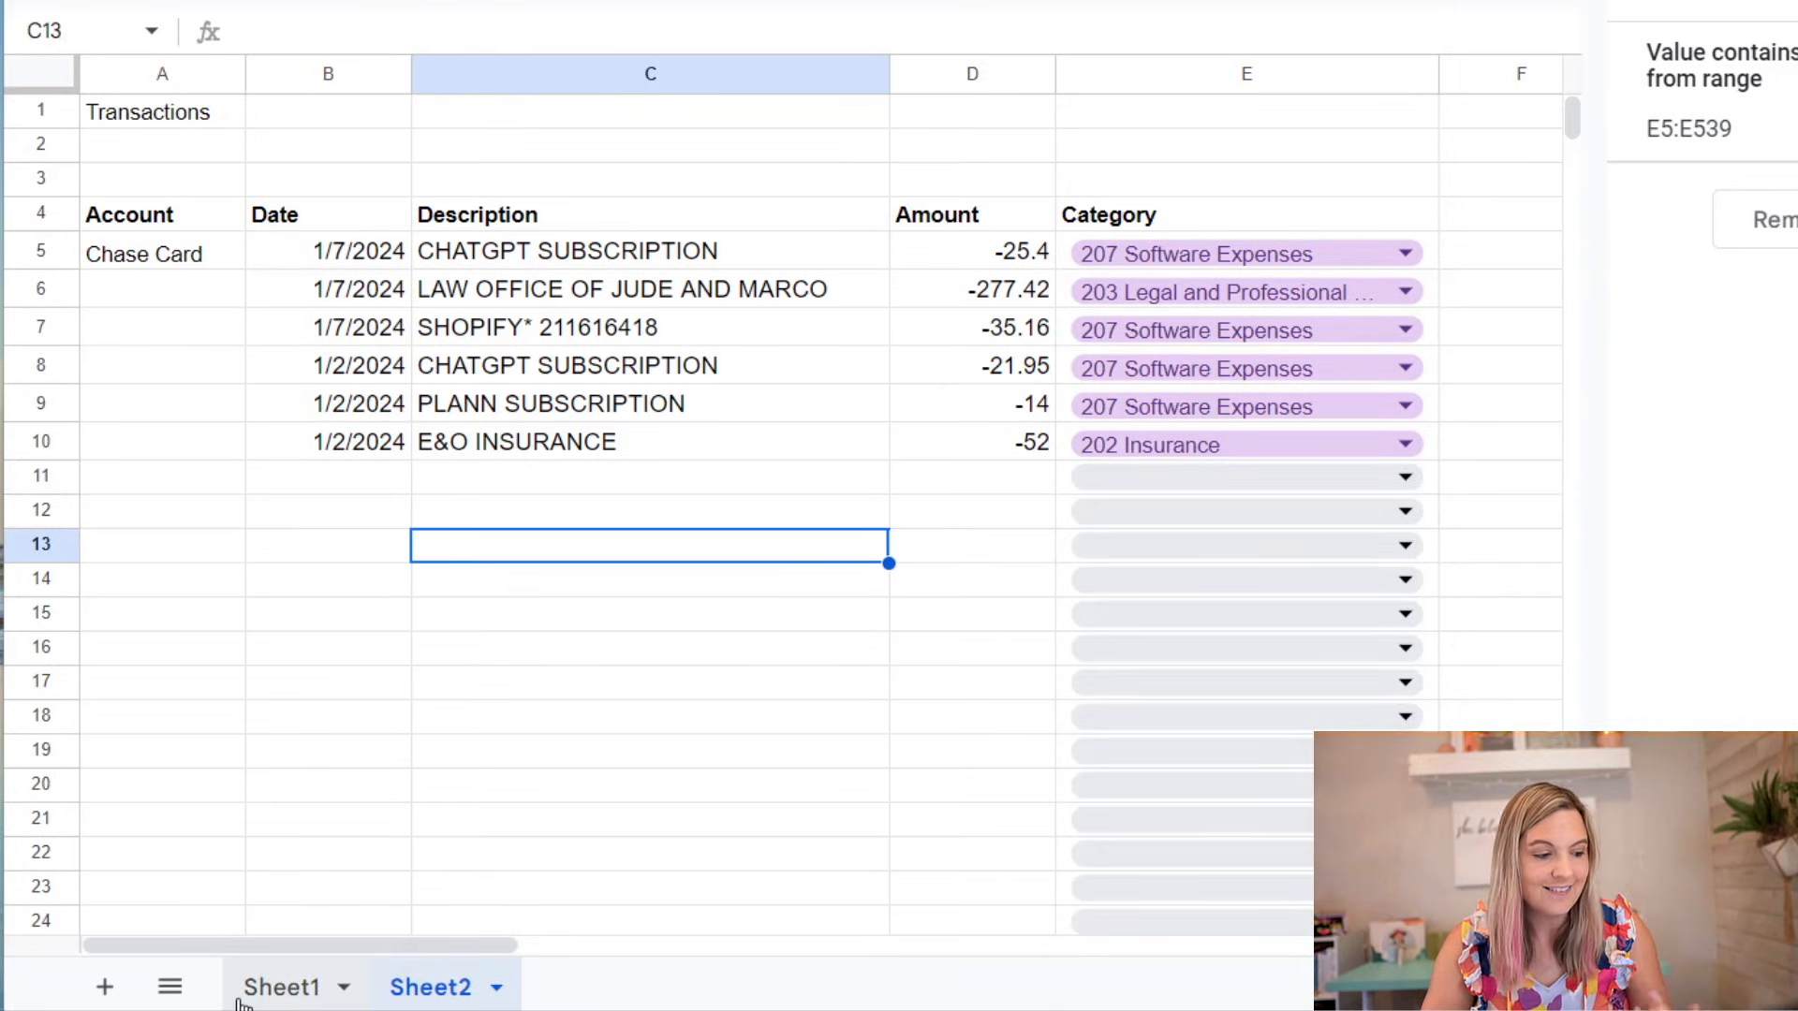
Step: Add the account 208 Other Expenses in B16 of the chart of accounts on Sheet1
{"action": "left_click", "coordinate": [271, 988]}
{"action": "left_click", "coordinate": [350, 626]}
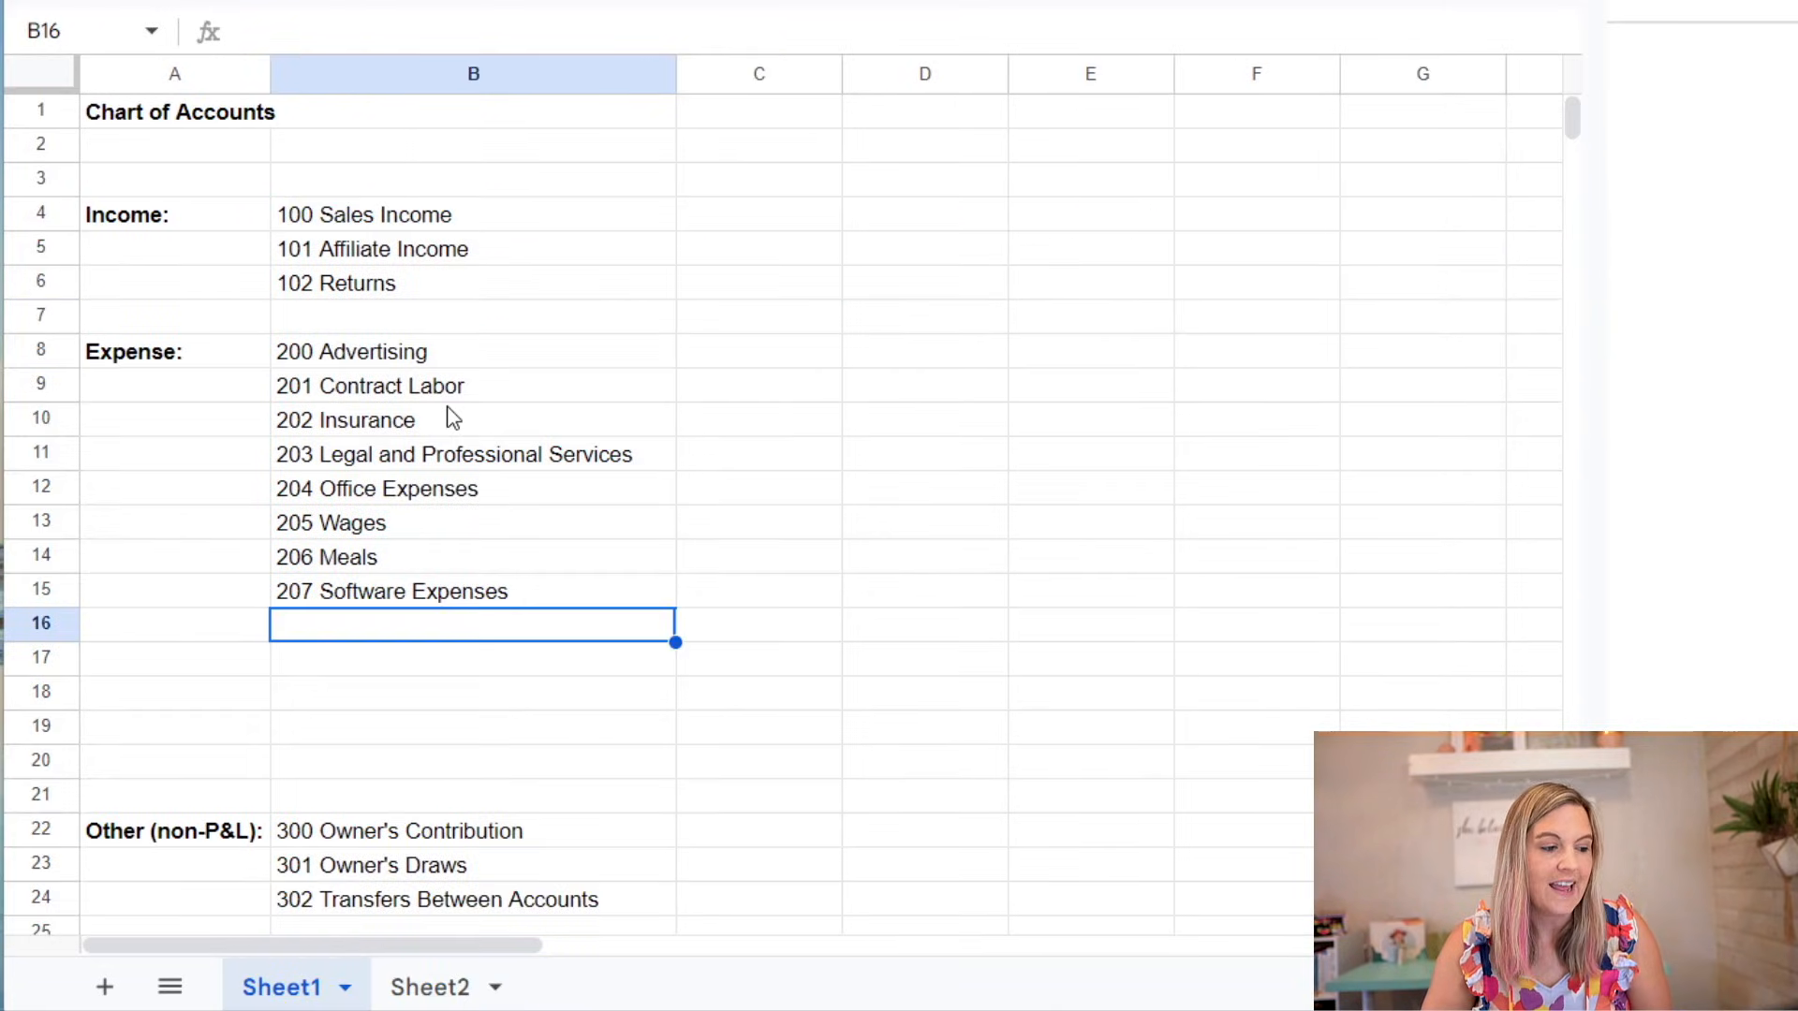
{"action": "type", "text": "208"}
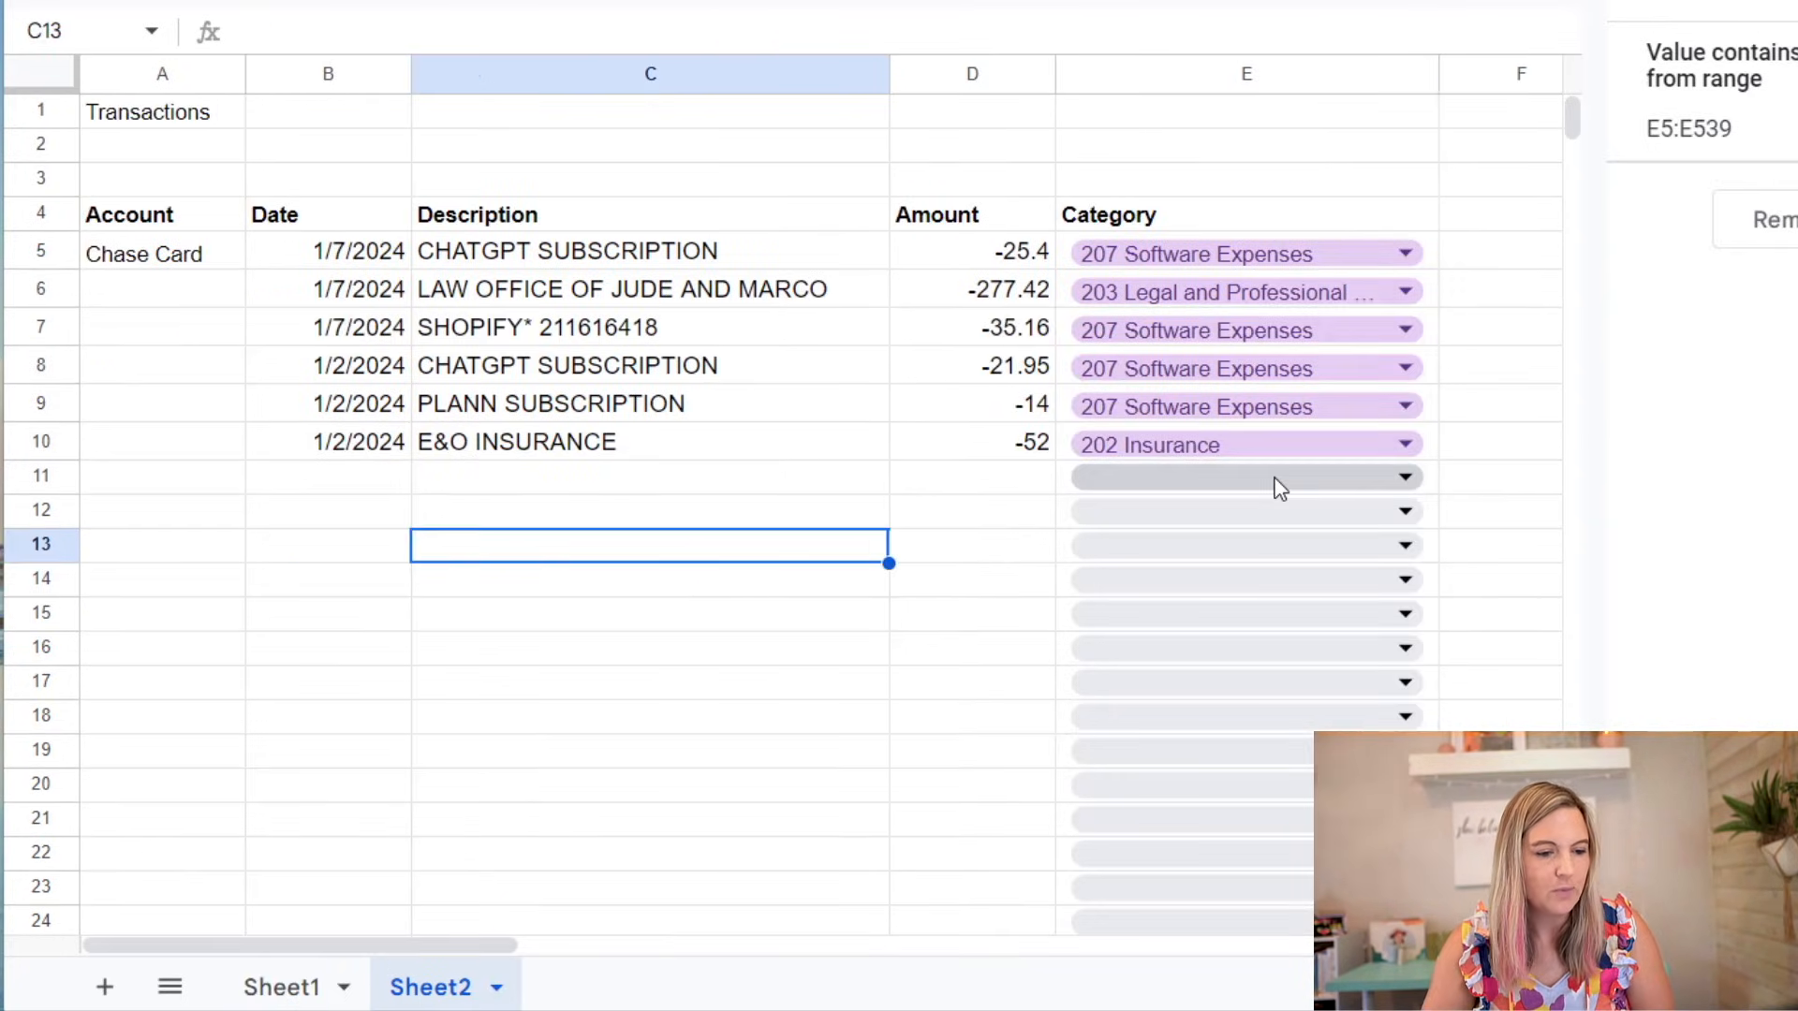
Step: Check the Category dropdown in E11 of the Transactions sheet for the new 208 Other Expenses account
{"action": "left_click", "coordinate": [1276, 480]}
{"action": "scroll", "coordinate": [1274, 672], "scroll_direction": "down", "scroll_amount": 2}
{"action": "scroll", "coordinate": [1273, 672], "scroll_direction": "down", "scroll_amount": 2}
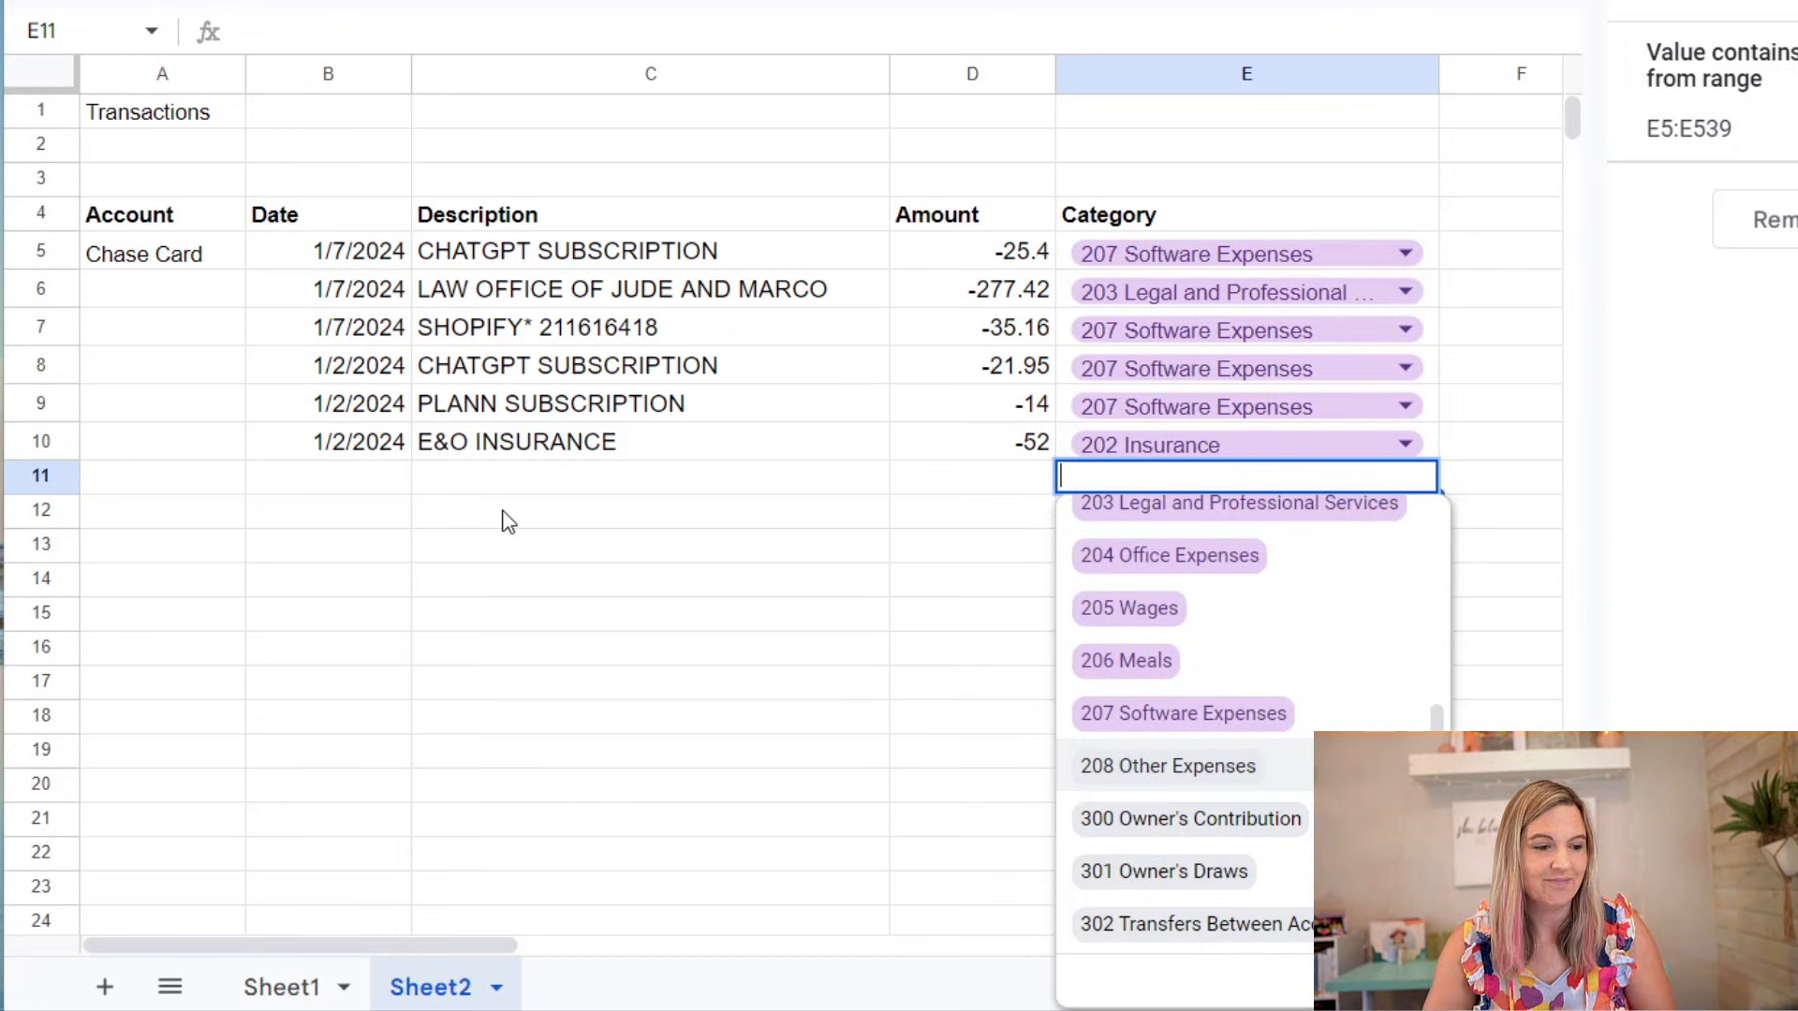
Step: Fill the Chase Card account name from A5 down to A10
{"action": "left_click", "coordinate": [209, 262]}
{"action": "left_click_drag", "start_coordinate": [240, 269], "coordinate": [209, 454]}
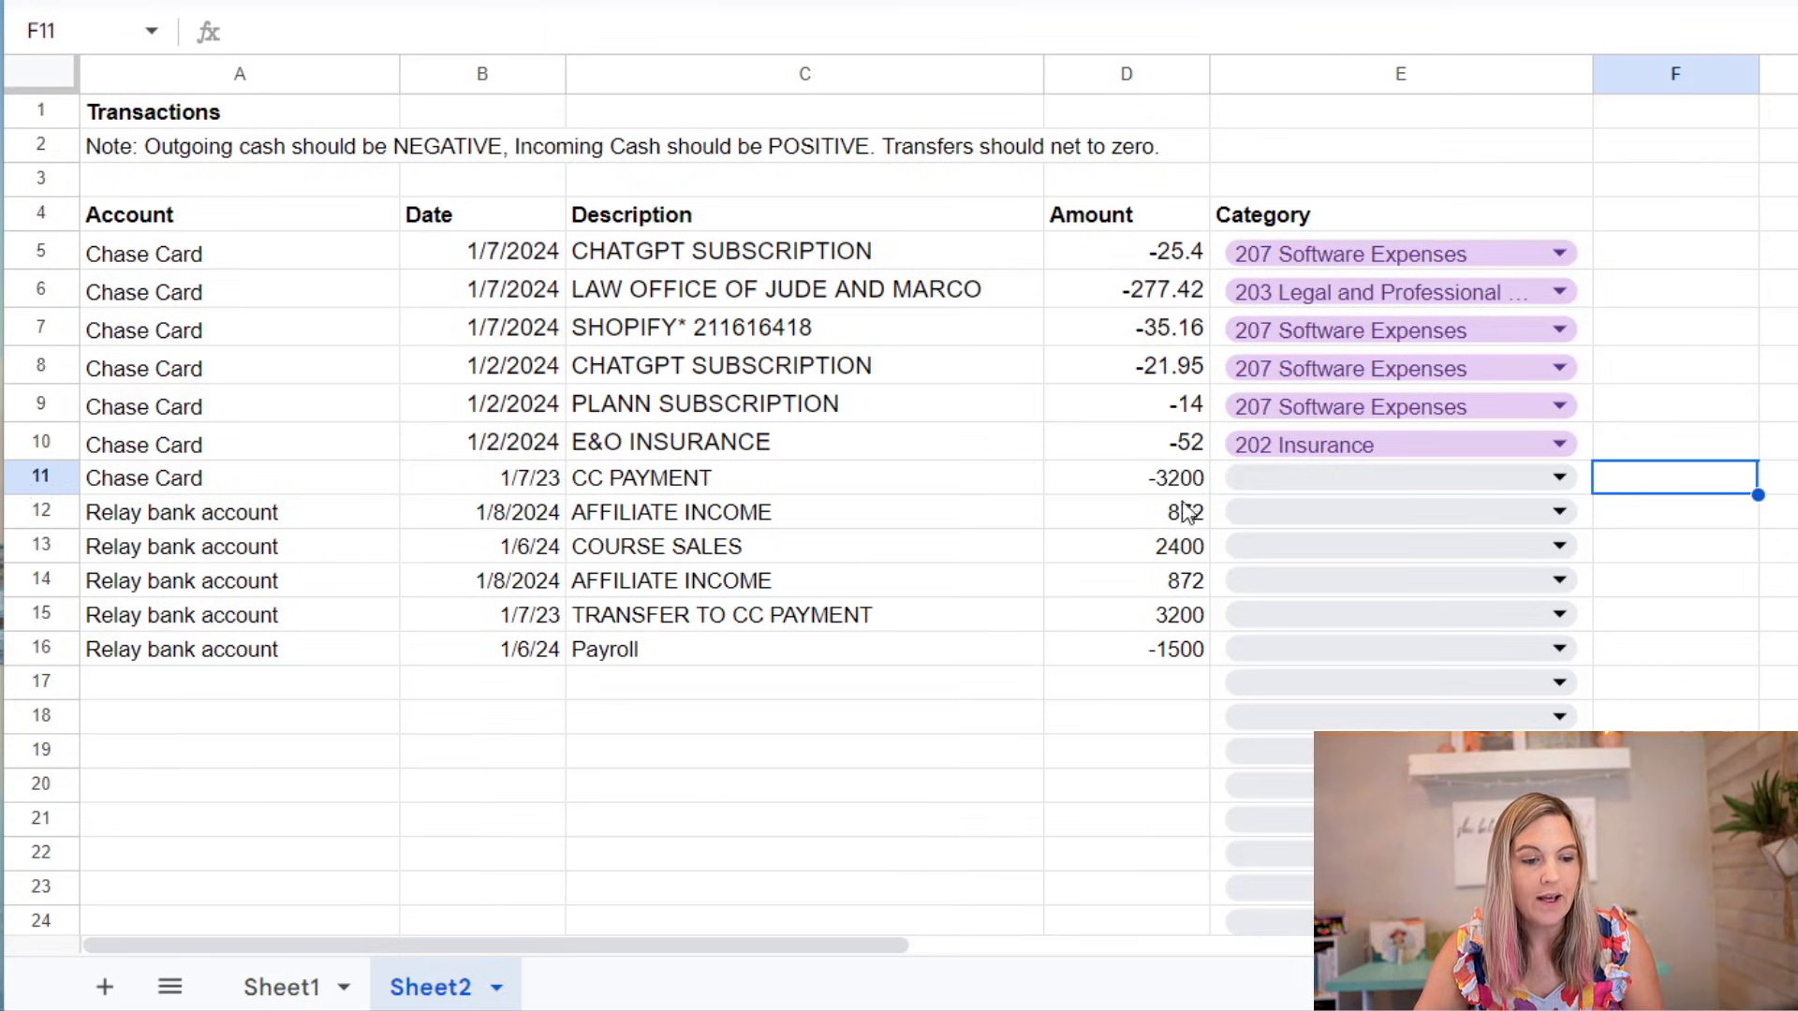
Step: Categorize the CC payment on the Chase Card in E11 as 302 Transfers Between Accounts
{"action": "left_click", "coordinate": [37, 479]}
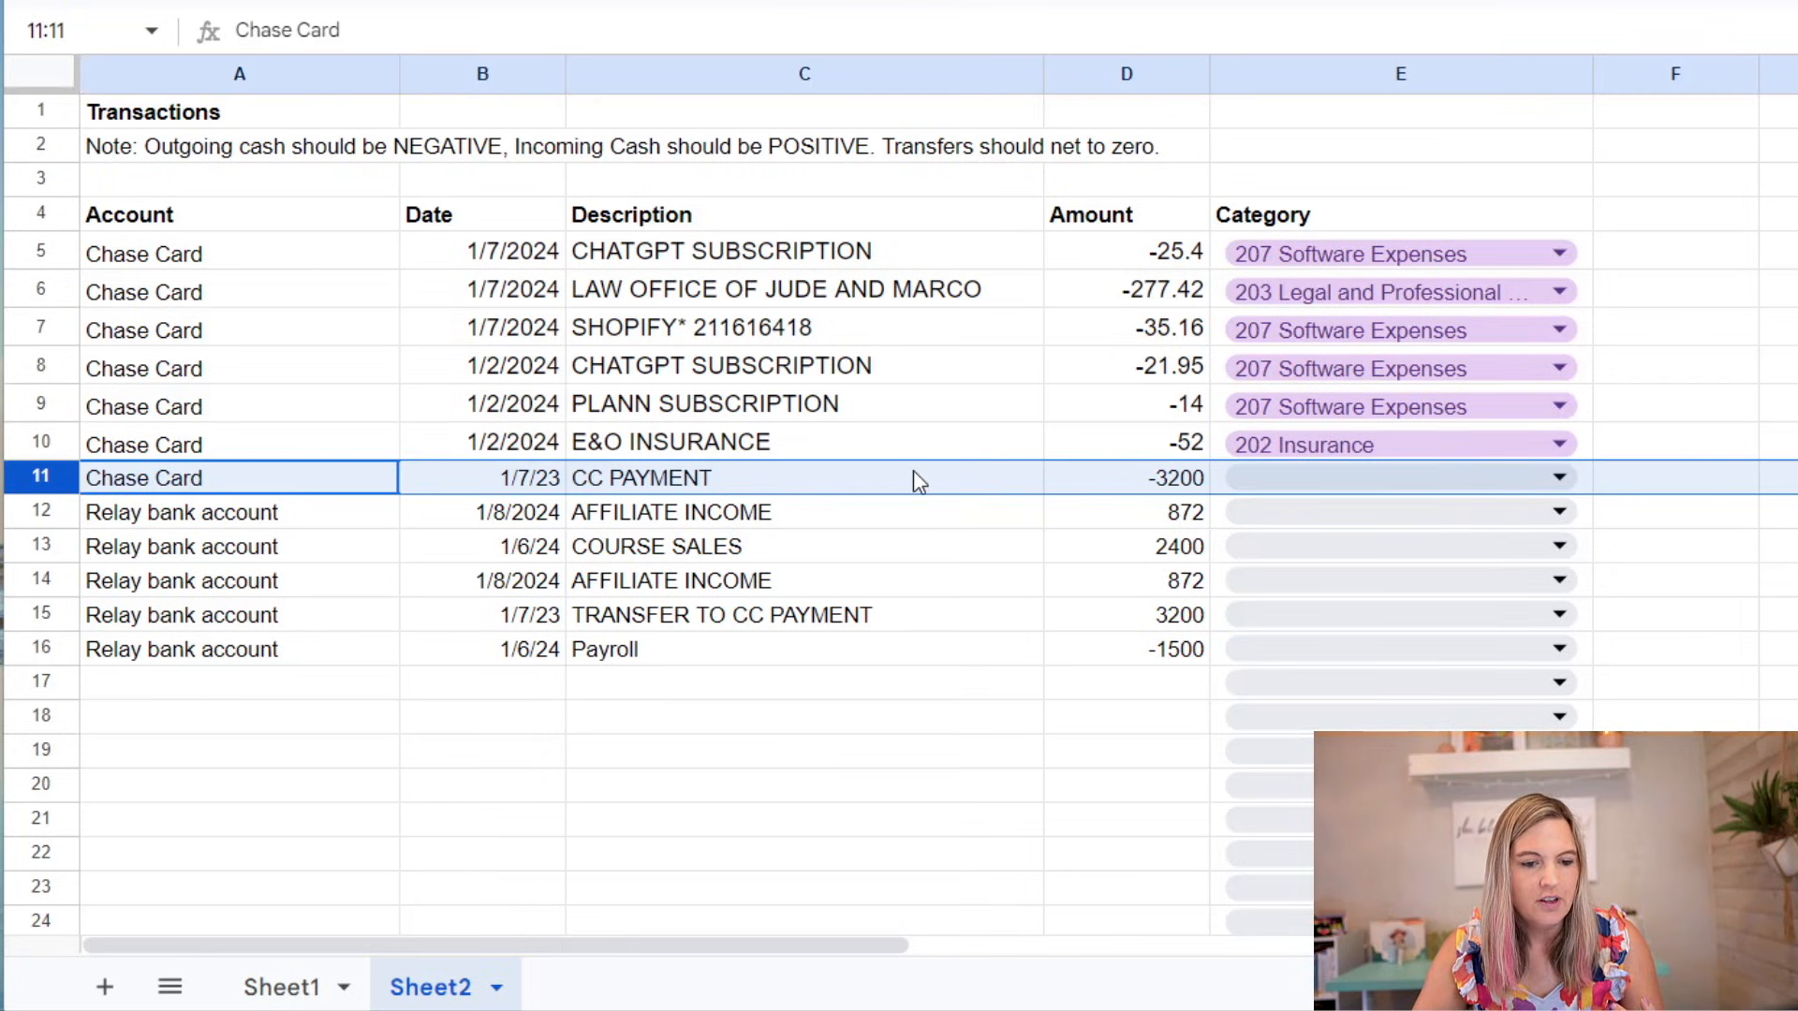
{"action": "left_click", "coordinate": [748, 473]}
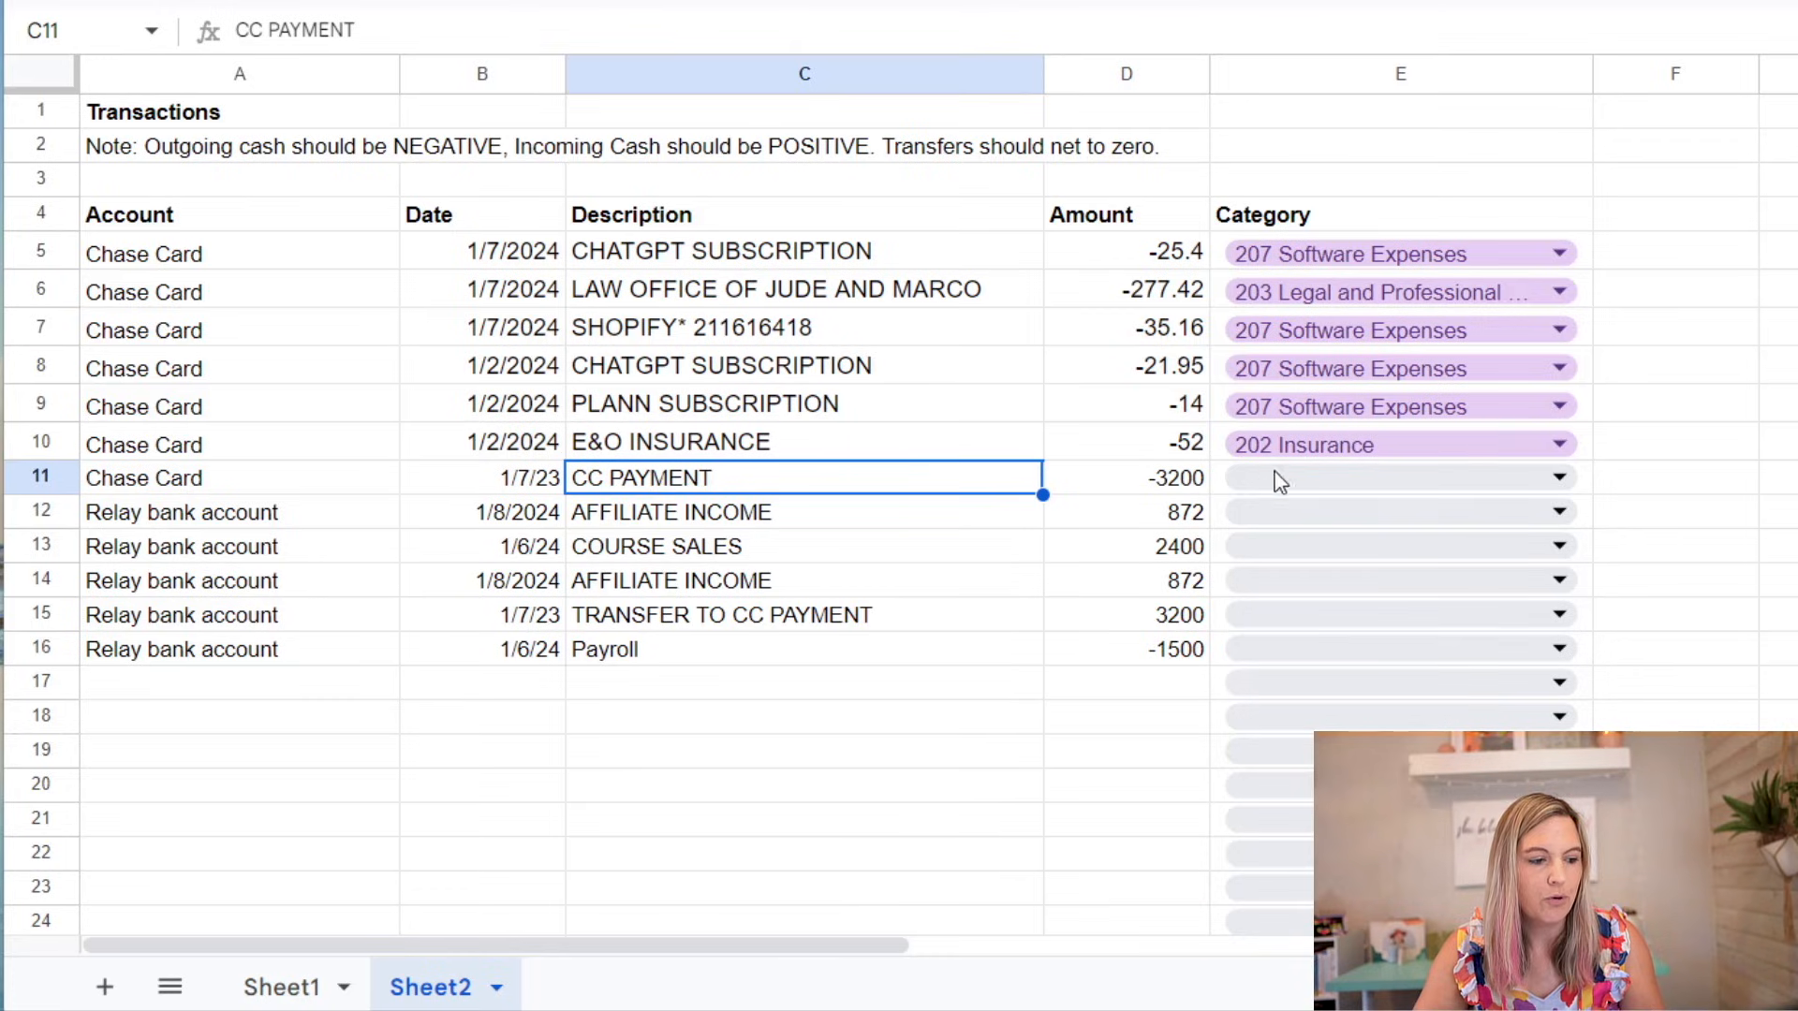
{"action": "left_click", "coordinate": [1560, 479]}
{"action": "scroll", "coordinate": [1486, 723], "scroll_direction": "down", "scroll_amount": 3}
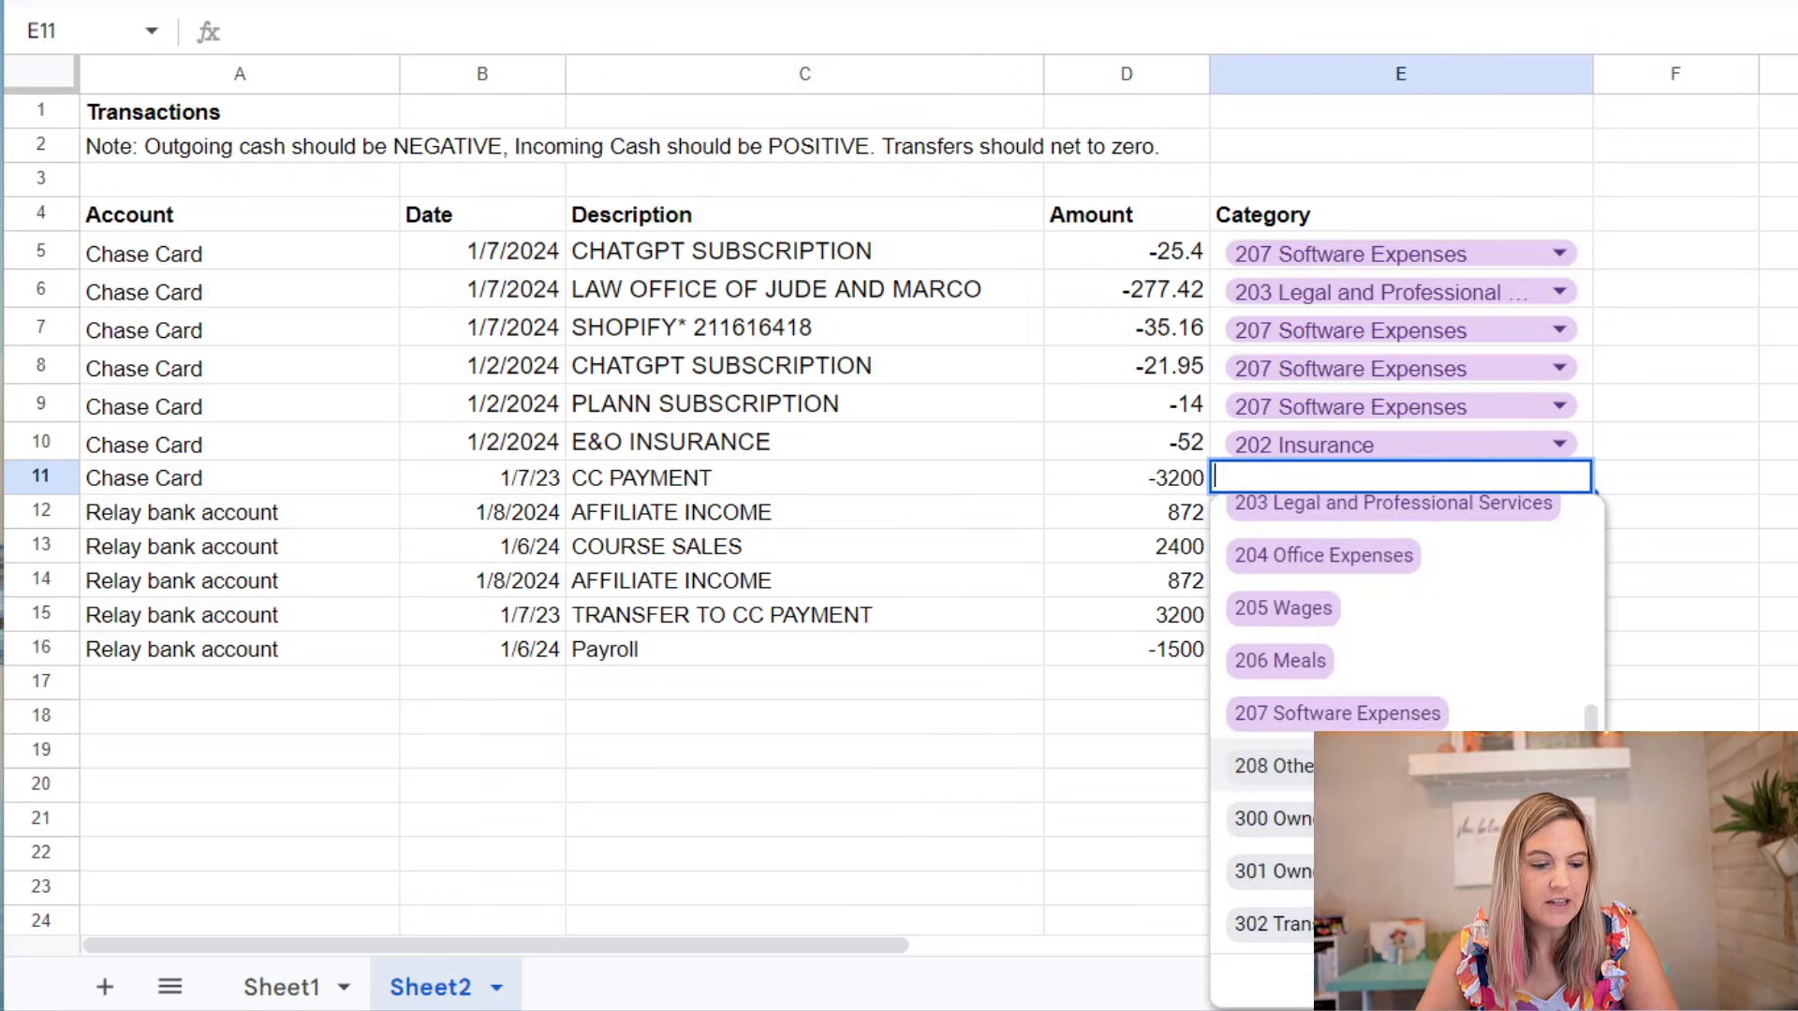
{"action": "left_click", "coordinate": [1296, 927]}
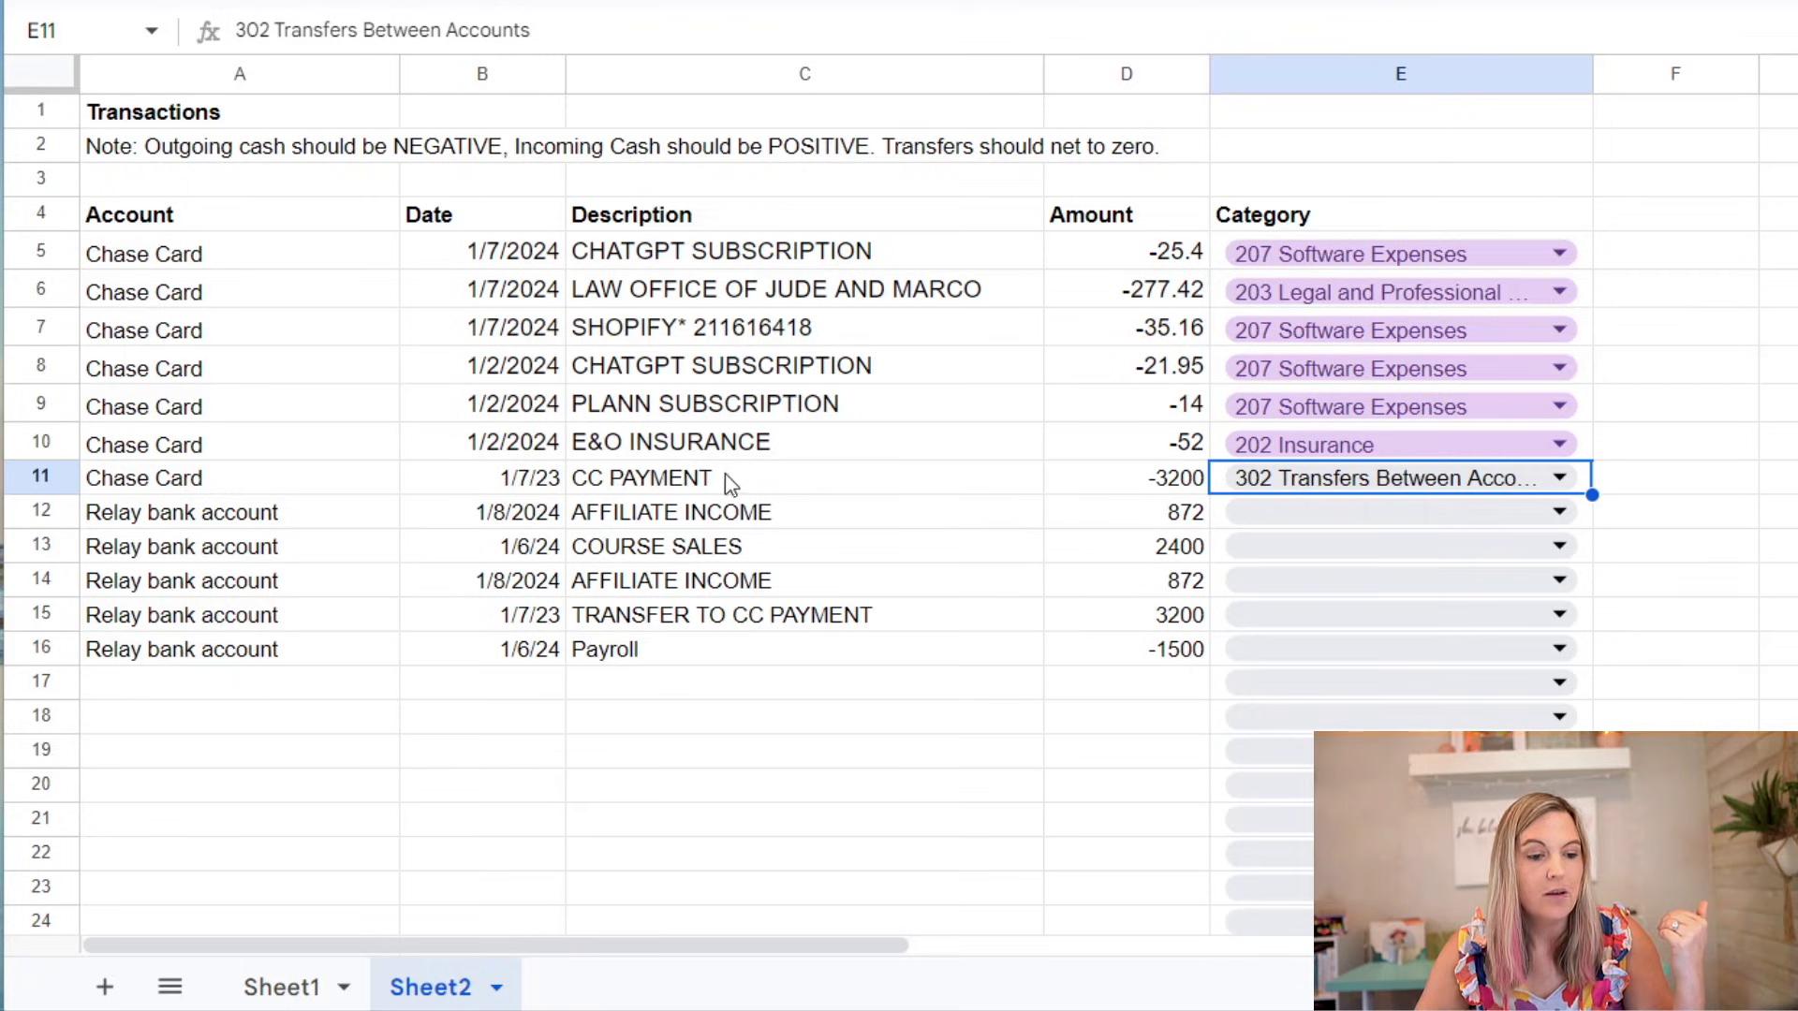
Step: Compare the two transfer amounts in D11 and D15, and categorize the transfer to CC payment in E15 as 302 Transfers Between Accounts
{"action": "left_click", "coordinate": [40, 615]}
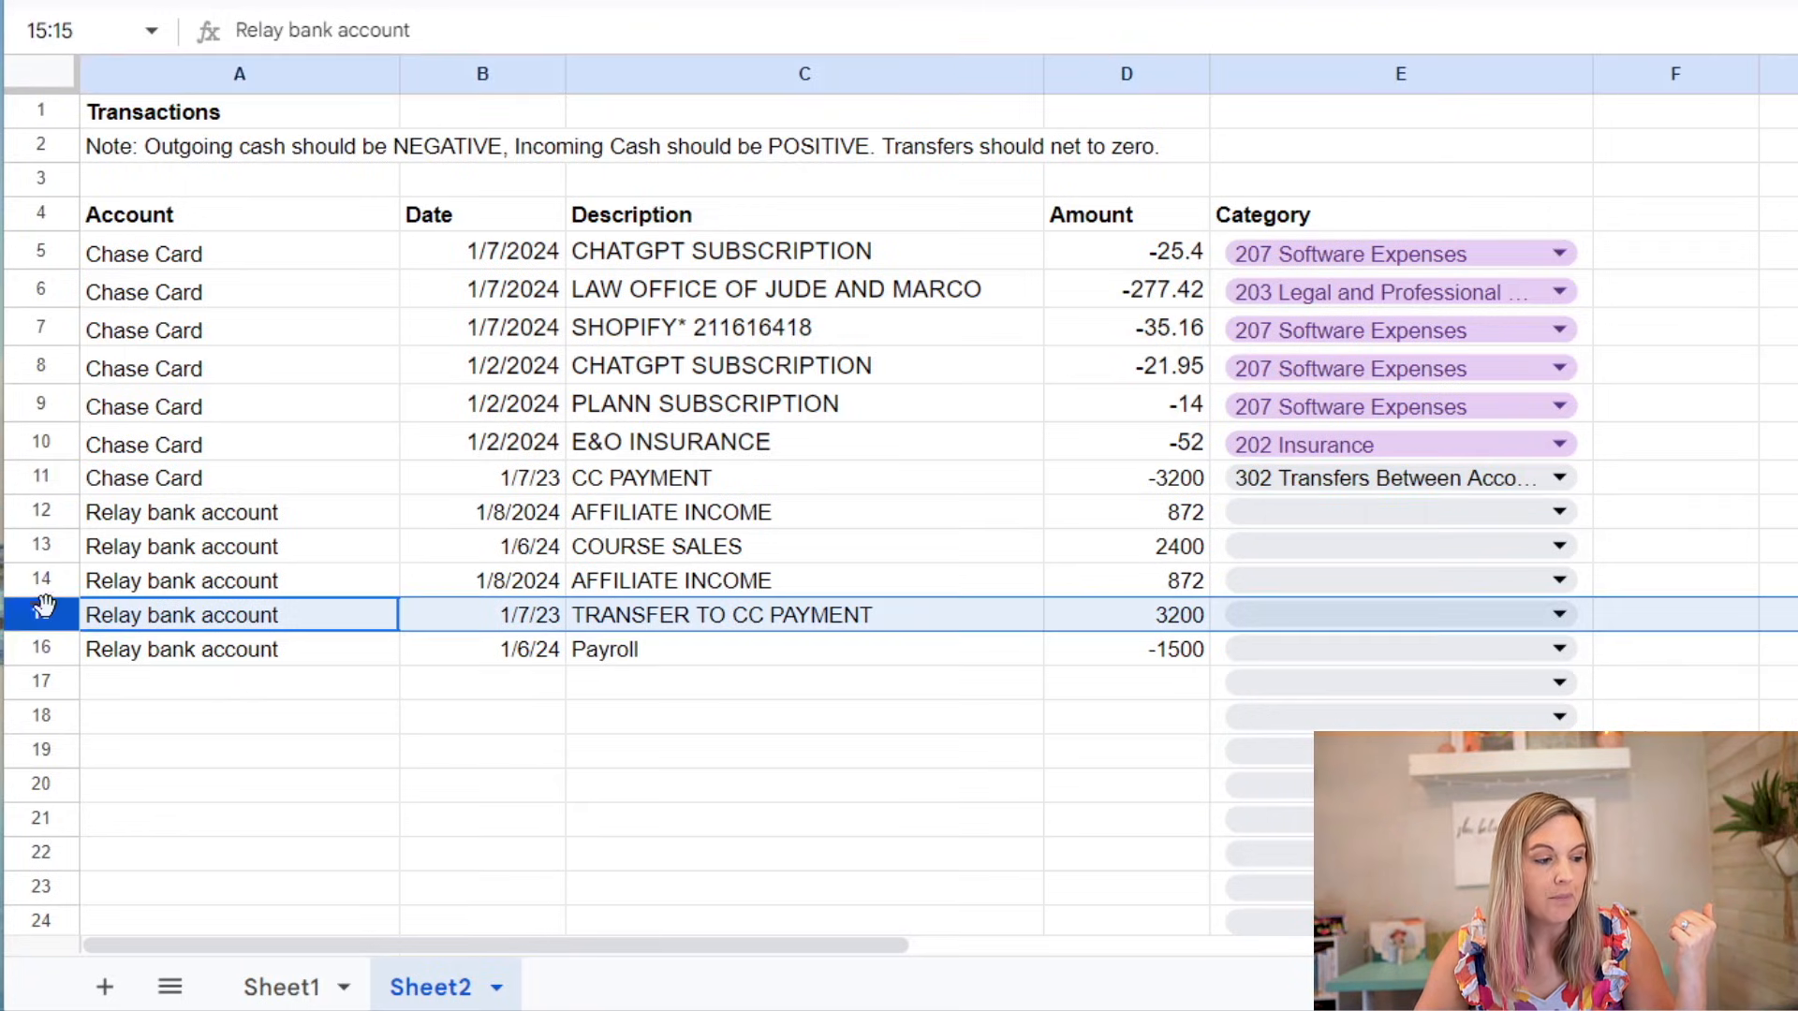
{"action": "left_click", "coordinate": [1124, 485]}
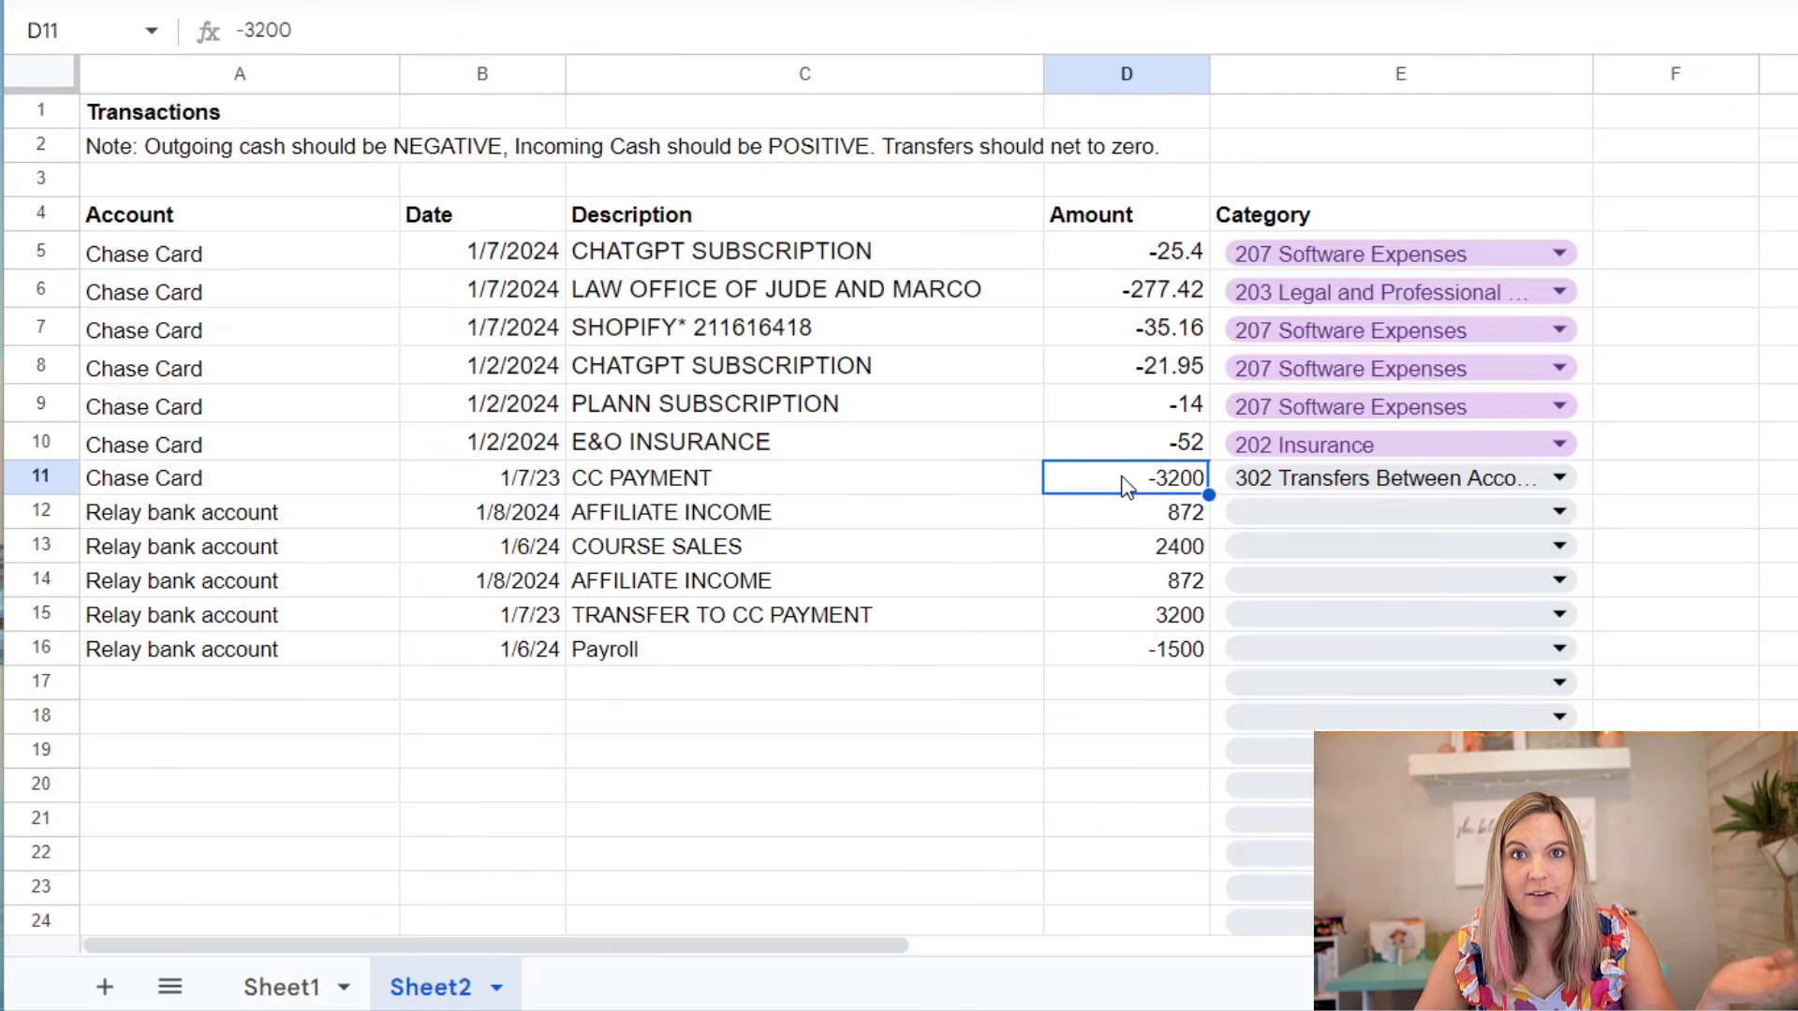
{"action": "left_click", "coordinate": [1105, 615]}
{"action": "left_click", "coordinate": [1092, 482]}
{"action": "left_click", "coordinate": [1094, 618]}
{"action": "left_click", "coordinate": [1105, 485]}
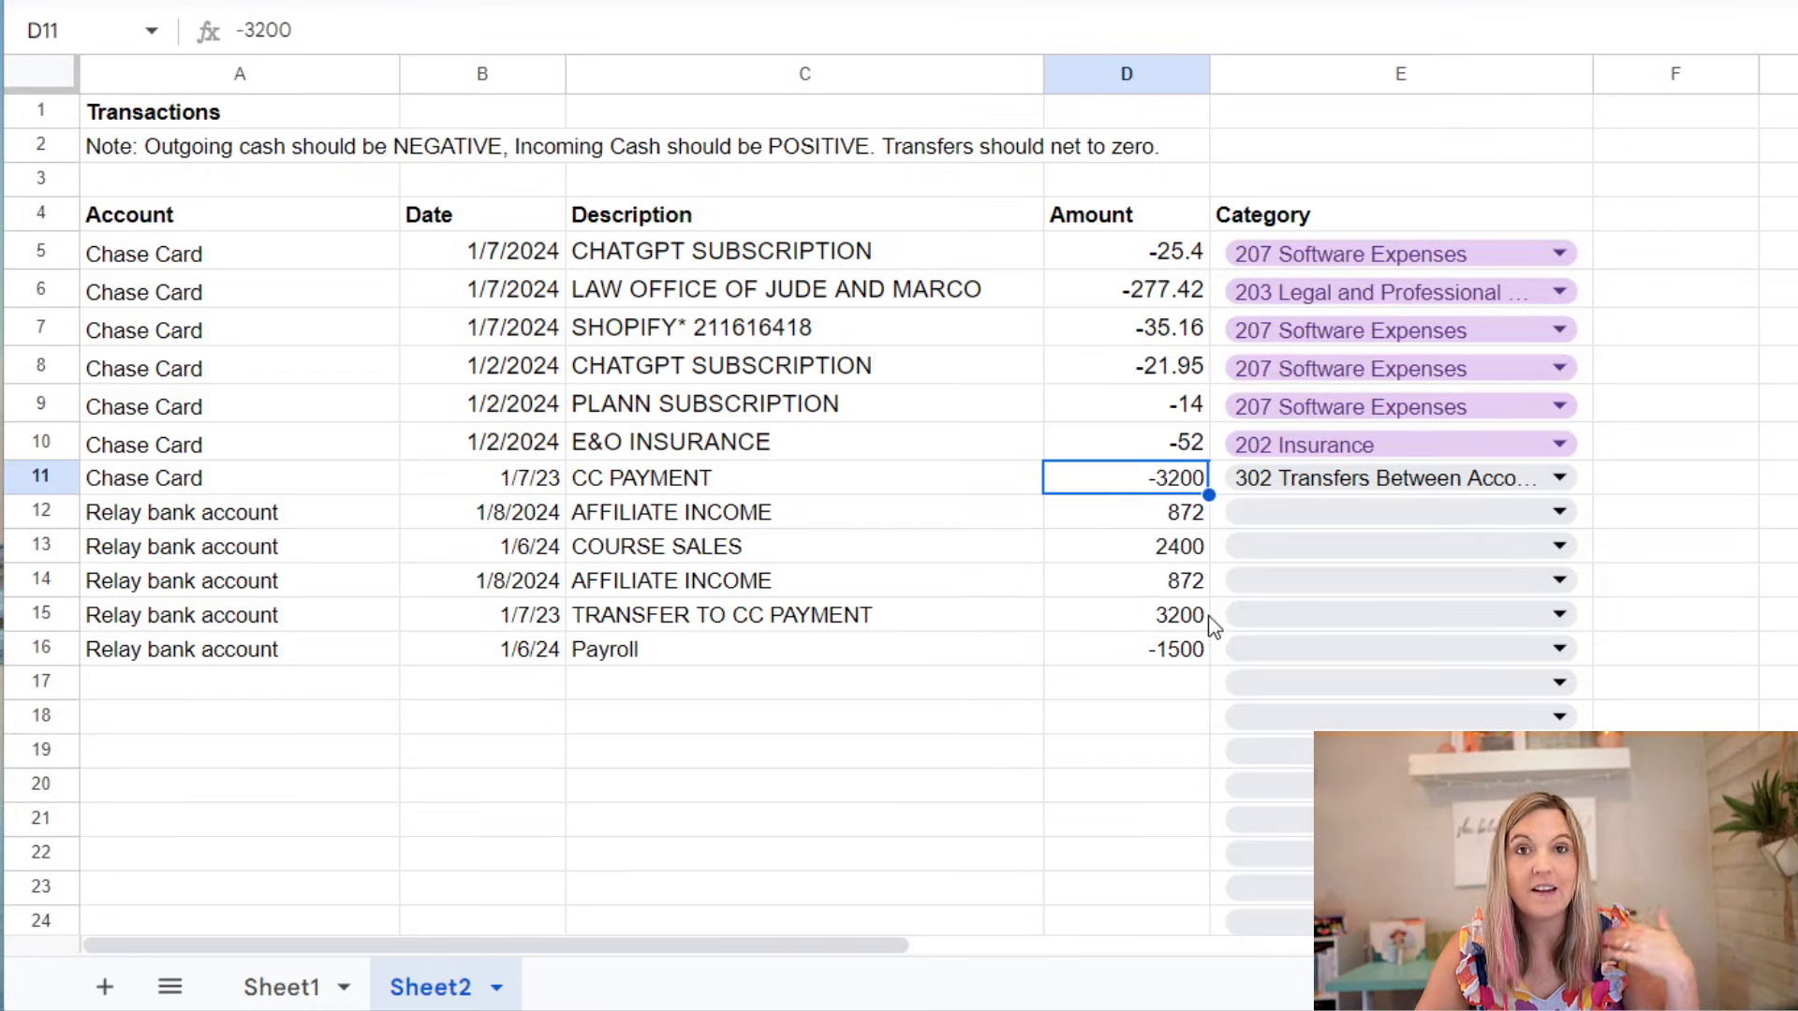
{"action": "left_click", "coordinate": [1368, 618]}
{"action": "scroll", "coordinate": [1405, 818], "scroll_direction": "down", "scroll_amount": 5}
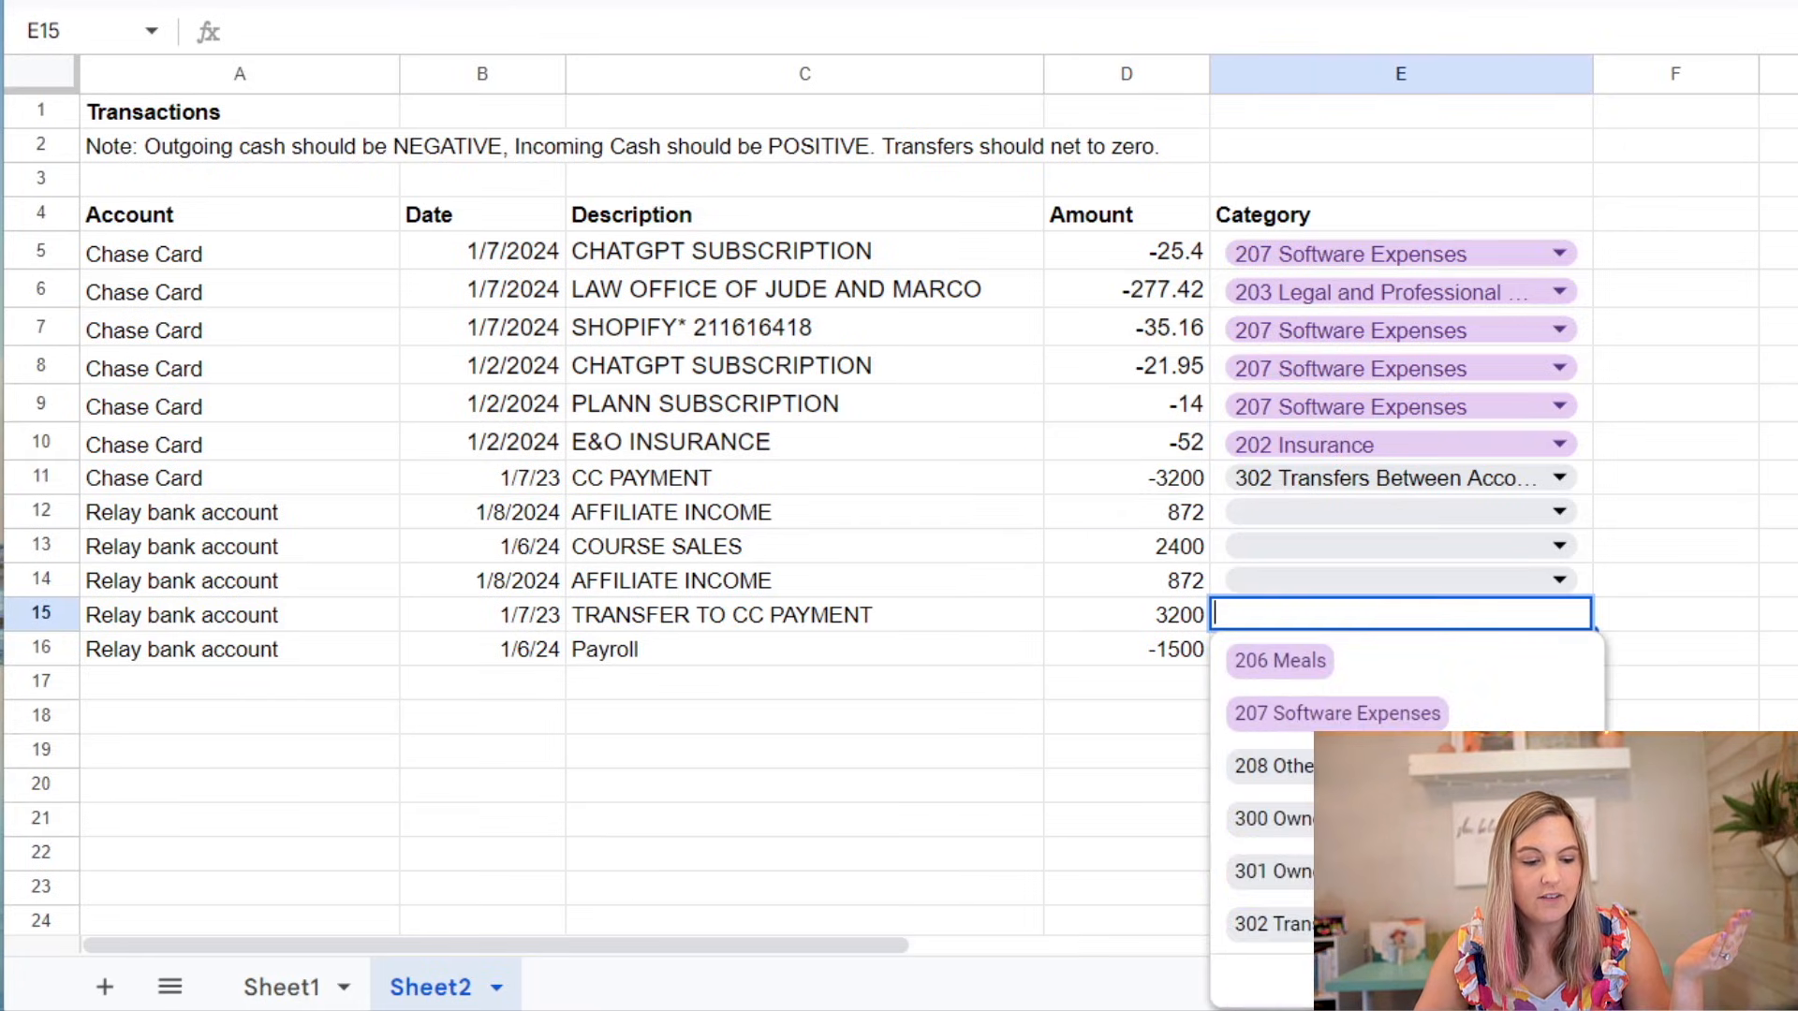
{"action": "left_click", "coordinate": [1274, 924]}
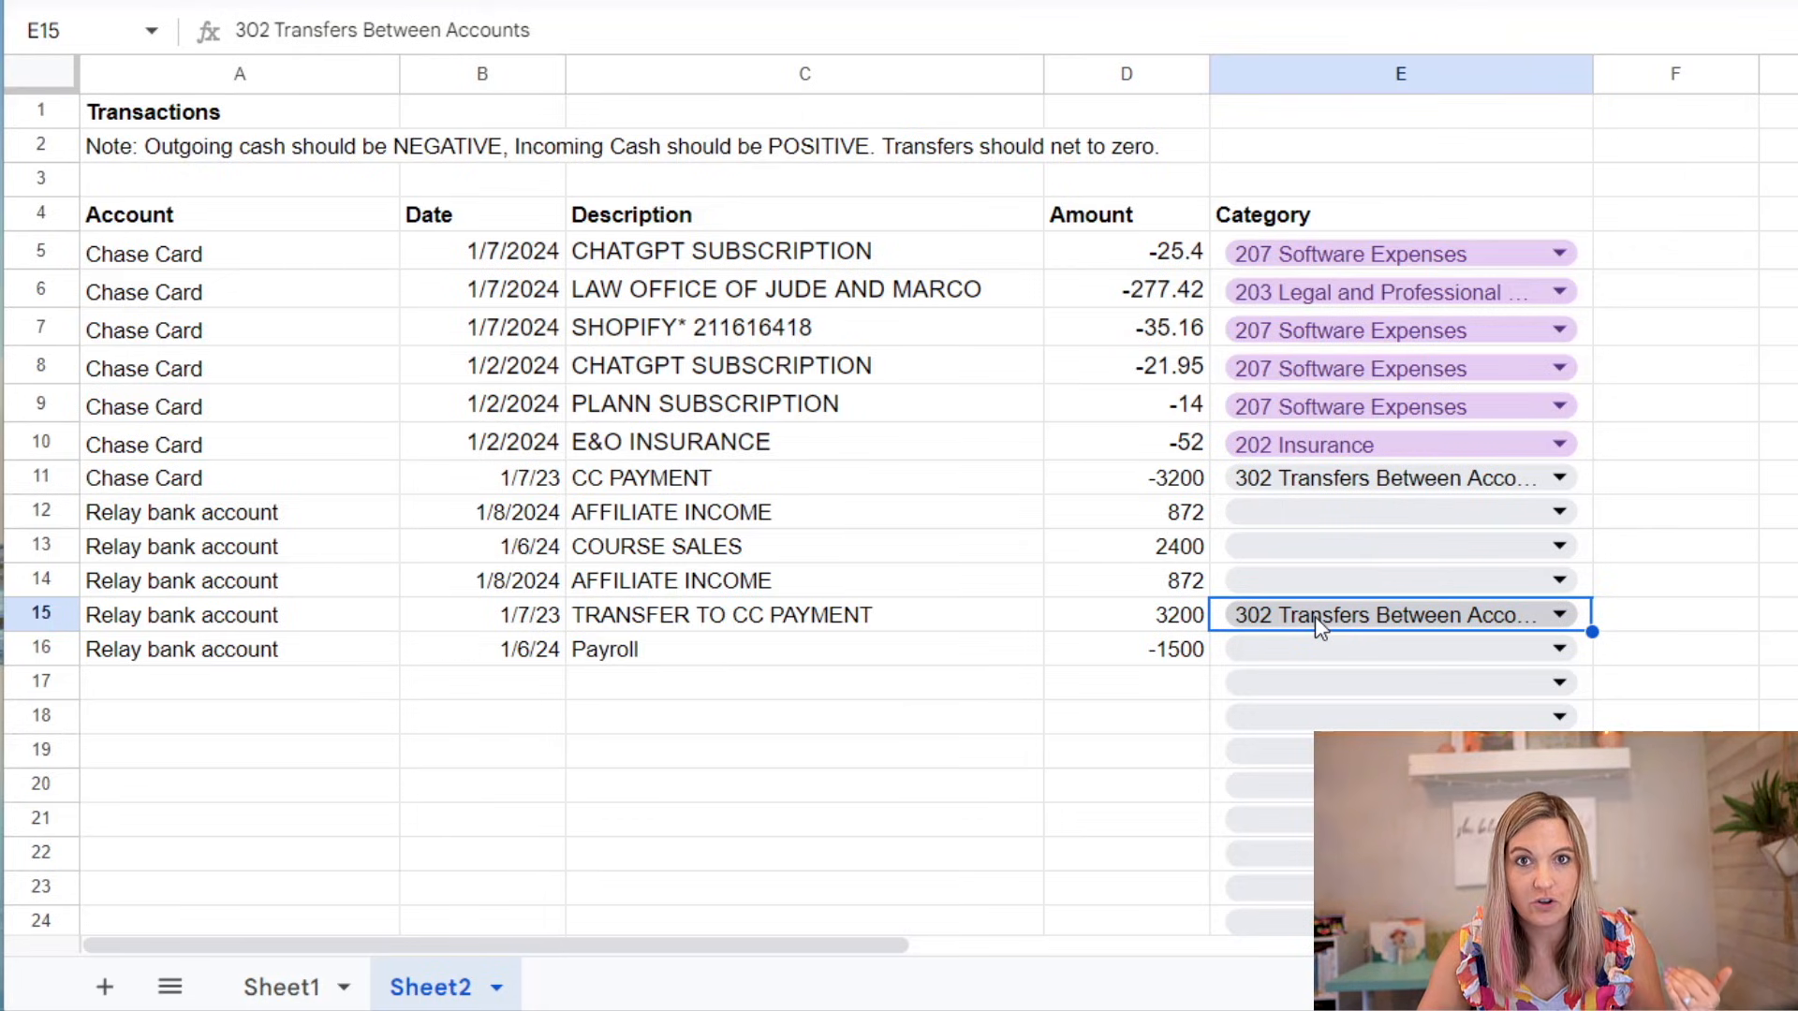
Step: Categorize both affiliate income rows in E12 and E14 as 101 Affiliate Income and the course sales in E13 as 100 Sales Income
{"action": "left_click", "coordinate": [42, 142]}
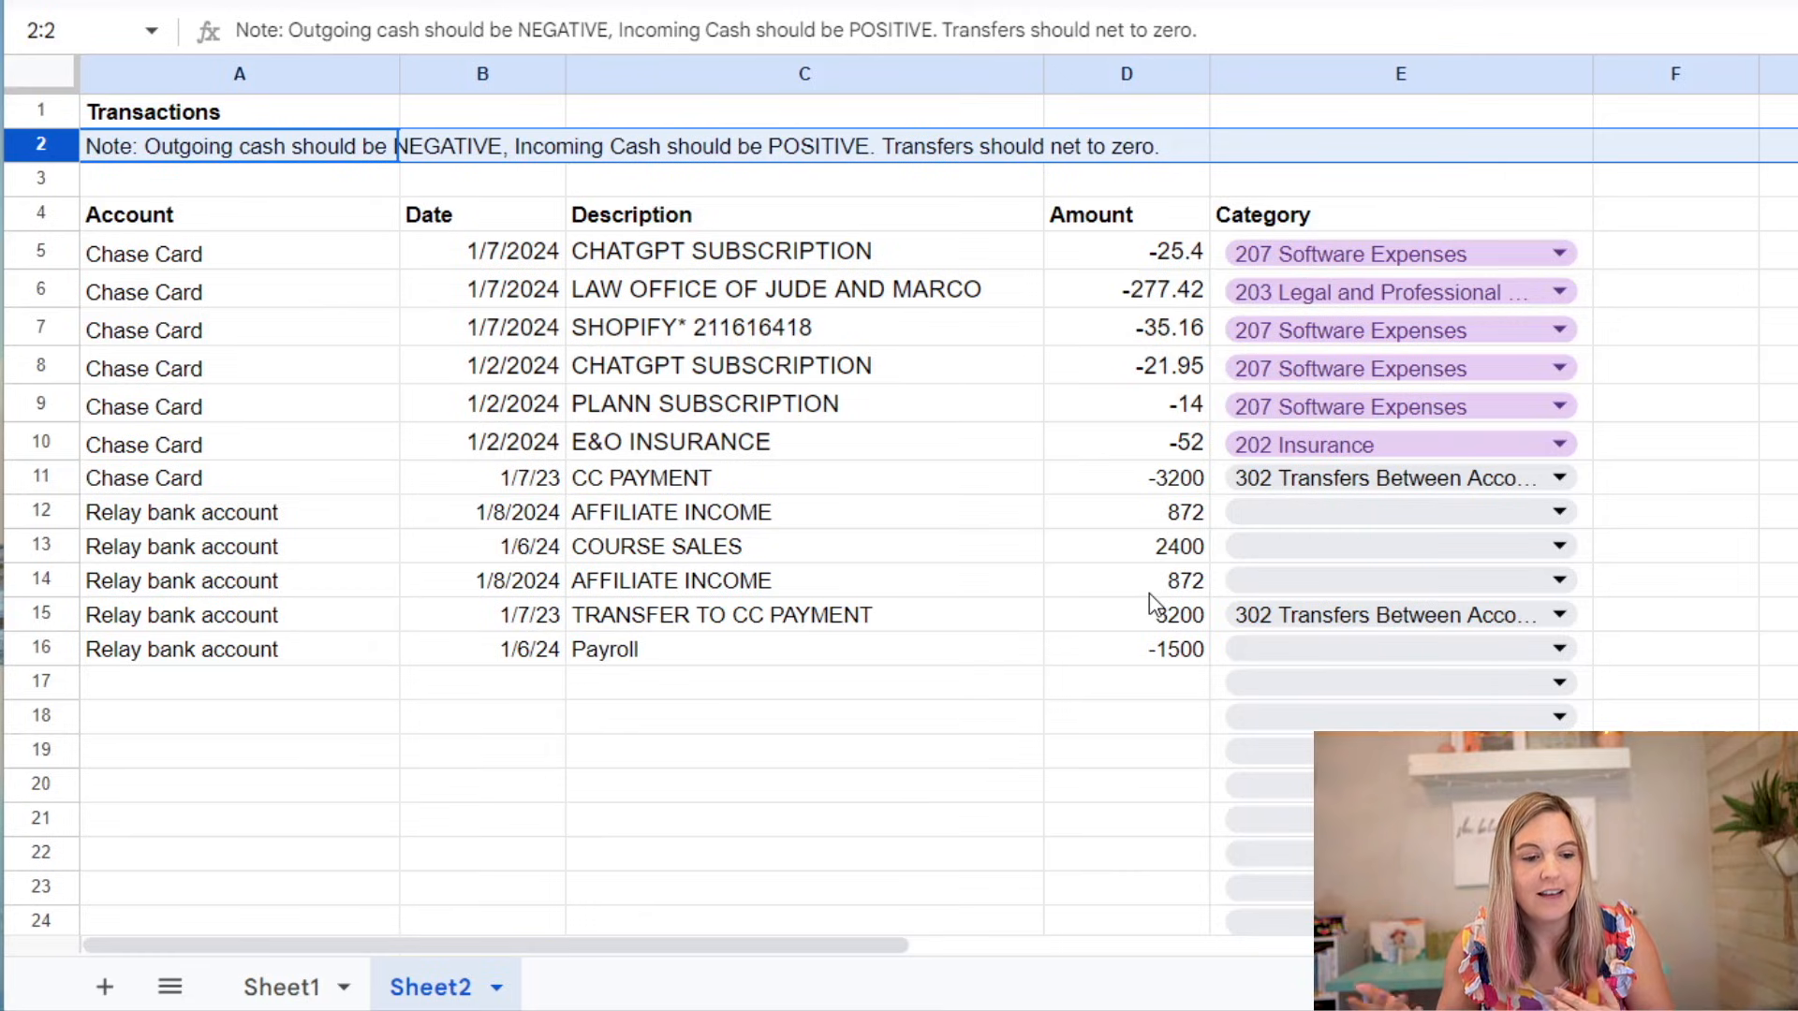
{"action": "left_click", "coordinate": [1439, 515]}
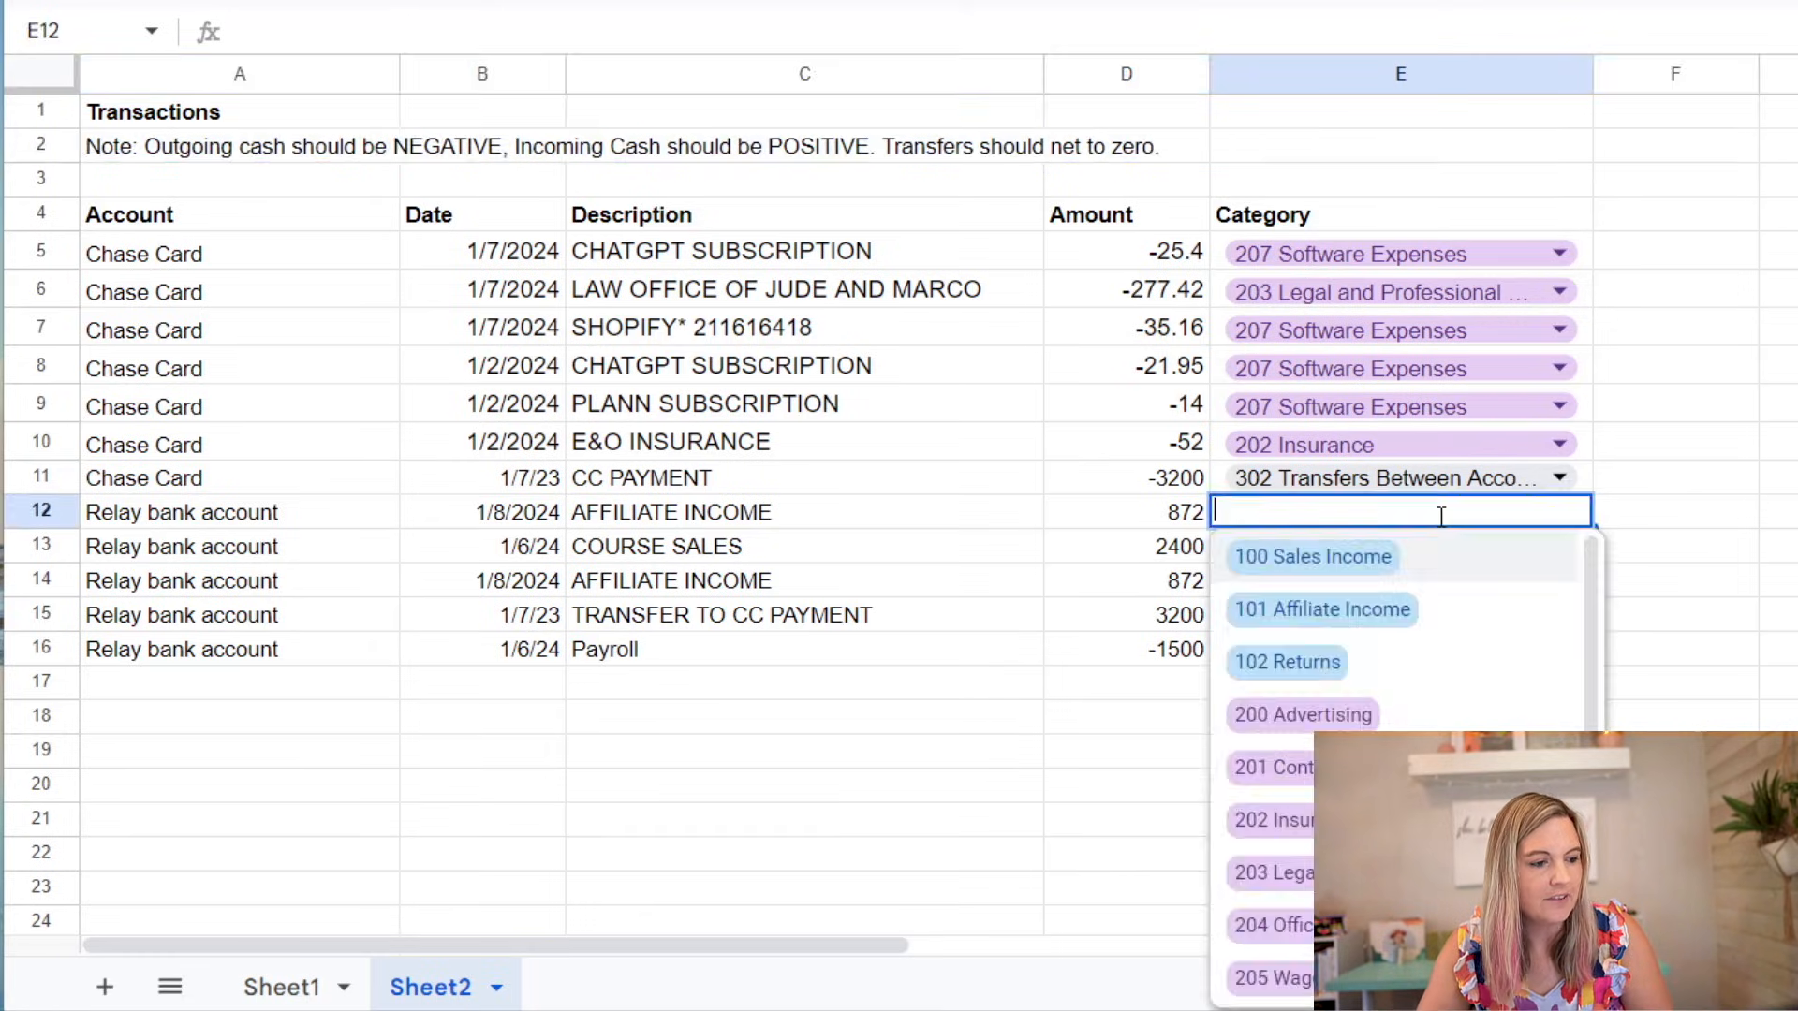
{"action": "left_click", "coordinate": [1379, 611]}
{"action": "left_click", "coordinate": [1363, 561]}
{"action": "left_click", "coordinate": [1365, 560]}
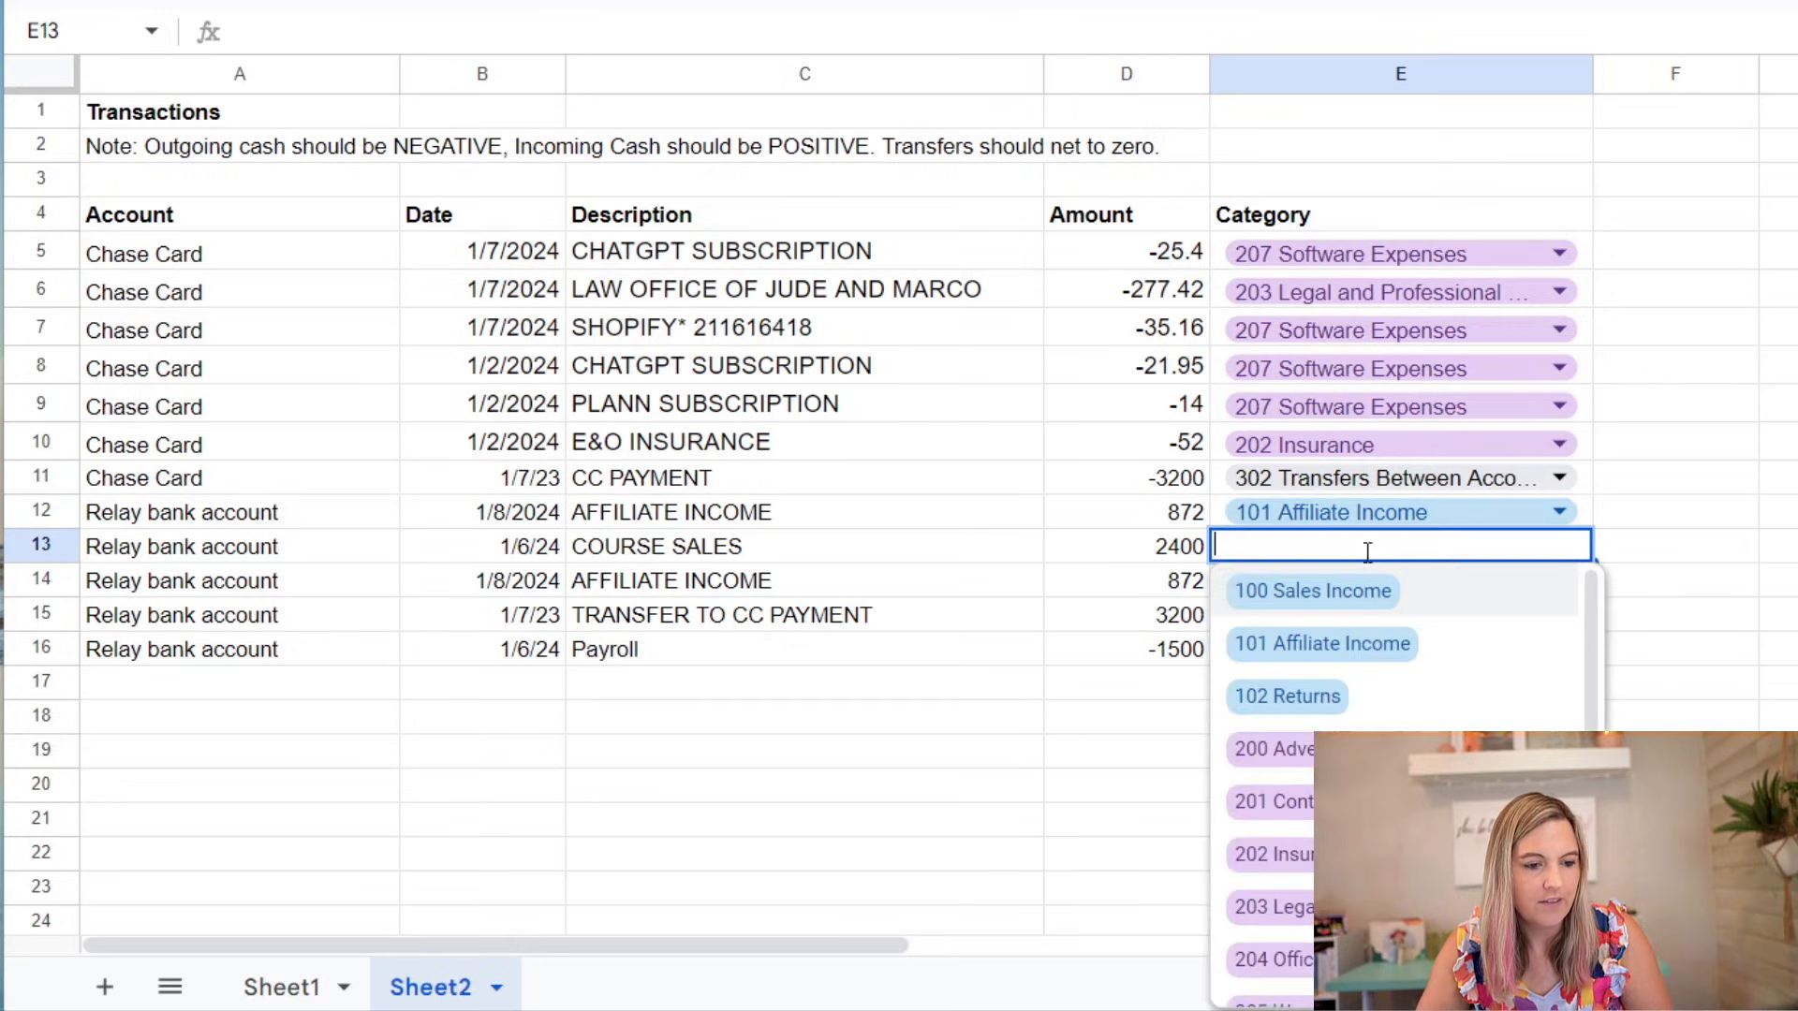
{"action": "left_click", "coordinate": [1351, 602]}
{"action": "left_click", "coordinate": [1345, 581]}
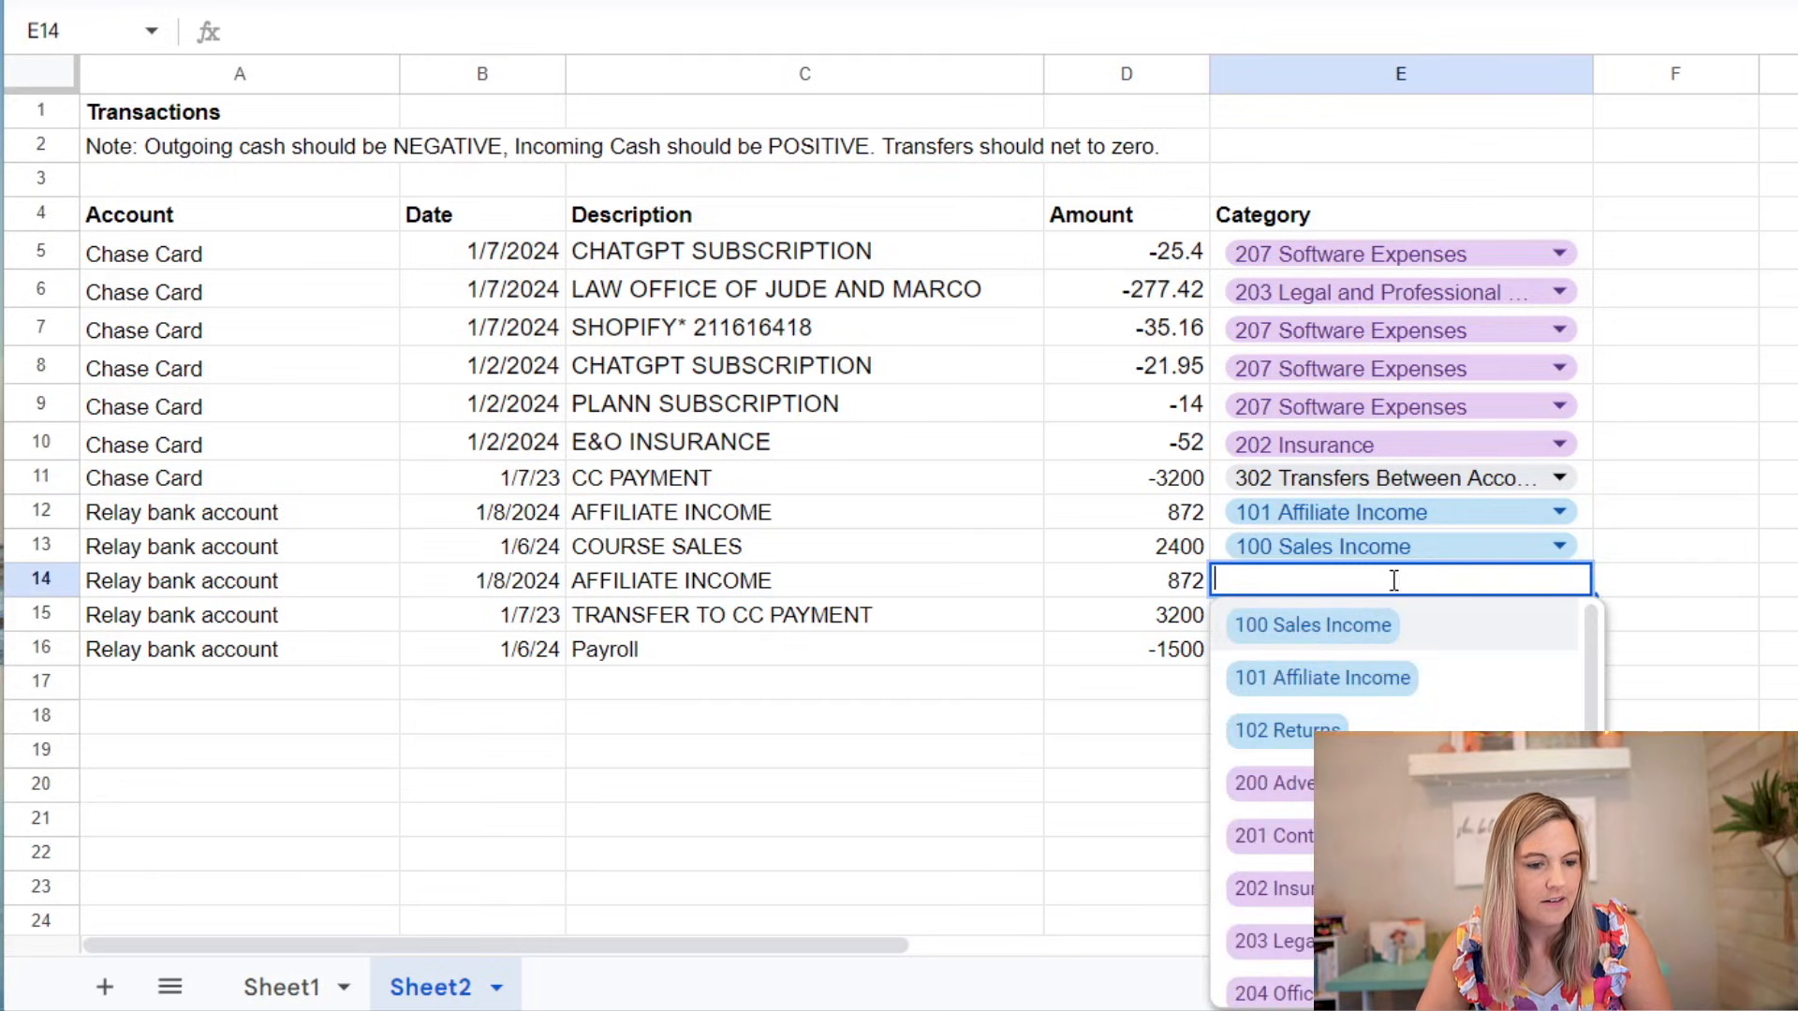
{"action": "left_click", "coordinate": [1322, 678]}
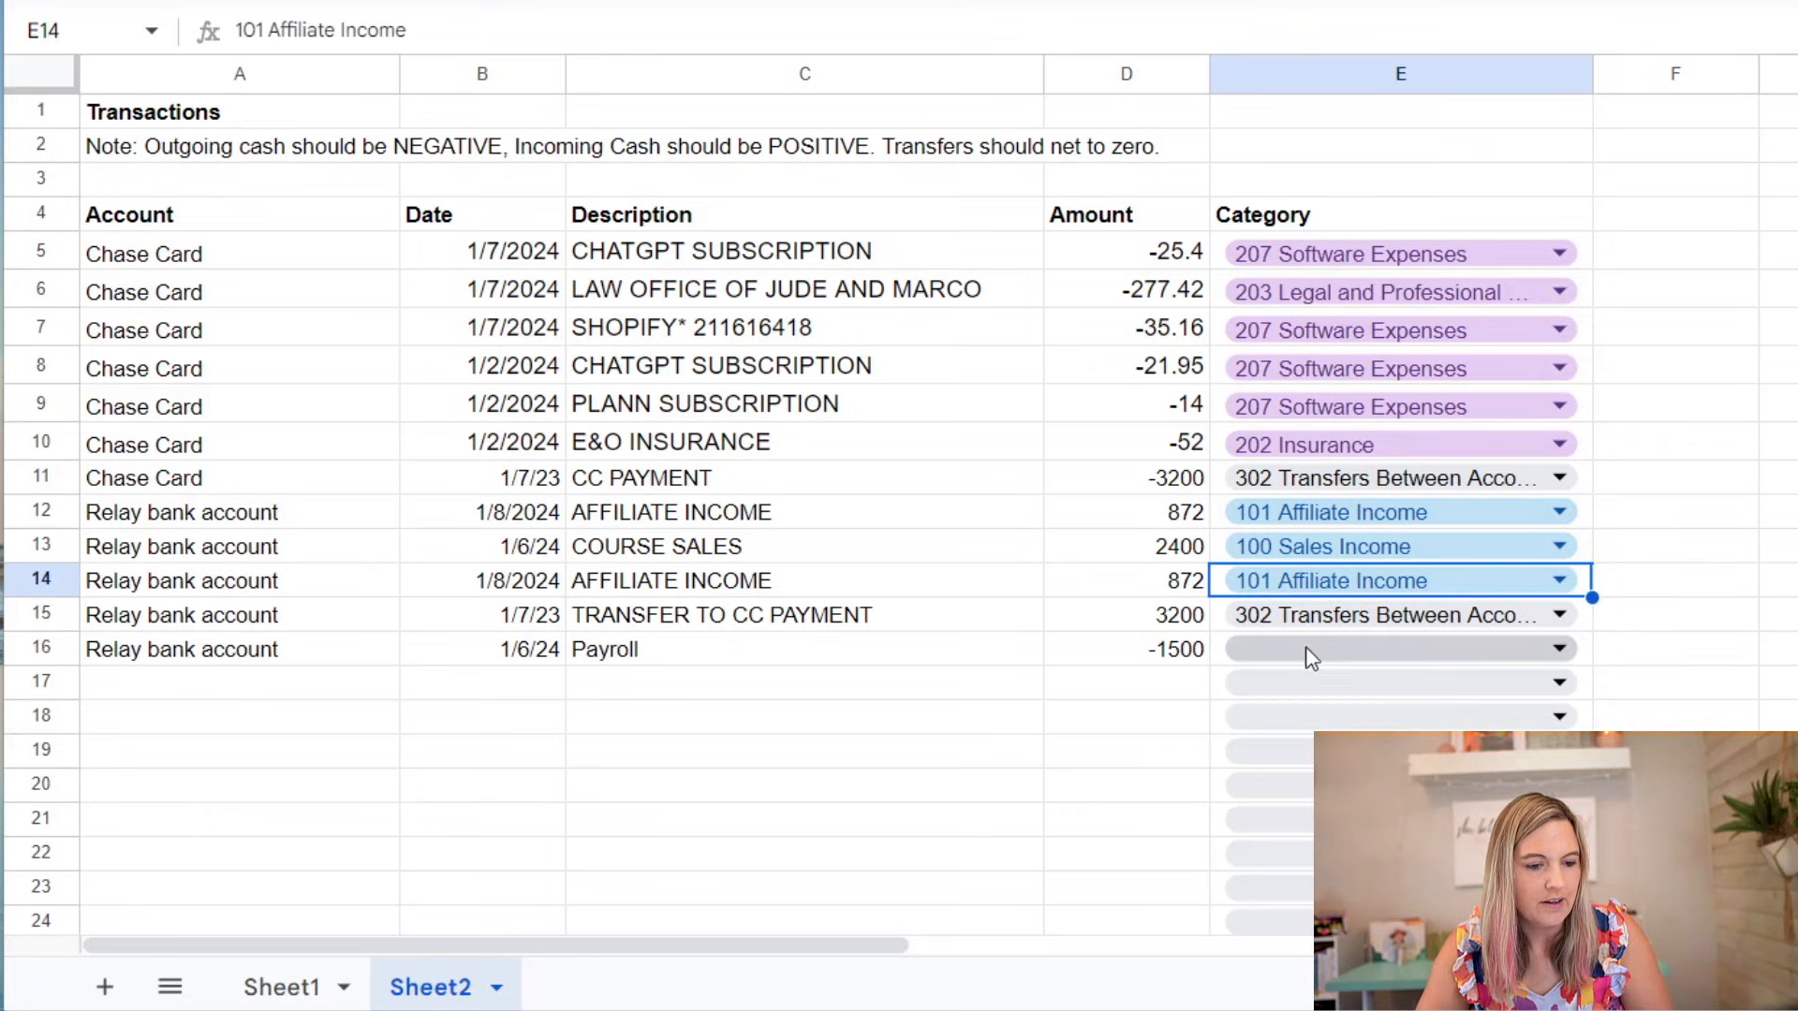
Step: Categorize the Payroll transaction in E16 as 205 Wages
{"action": "left_click", "coordinate": [1311, 651]}
{"action": "scroll", "coordinate": [1331, 728], "scroll_direction": "down", "scroll_amount": 3}
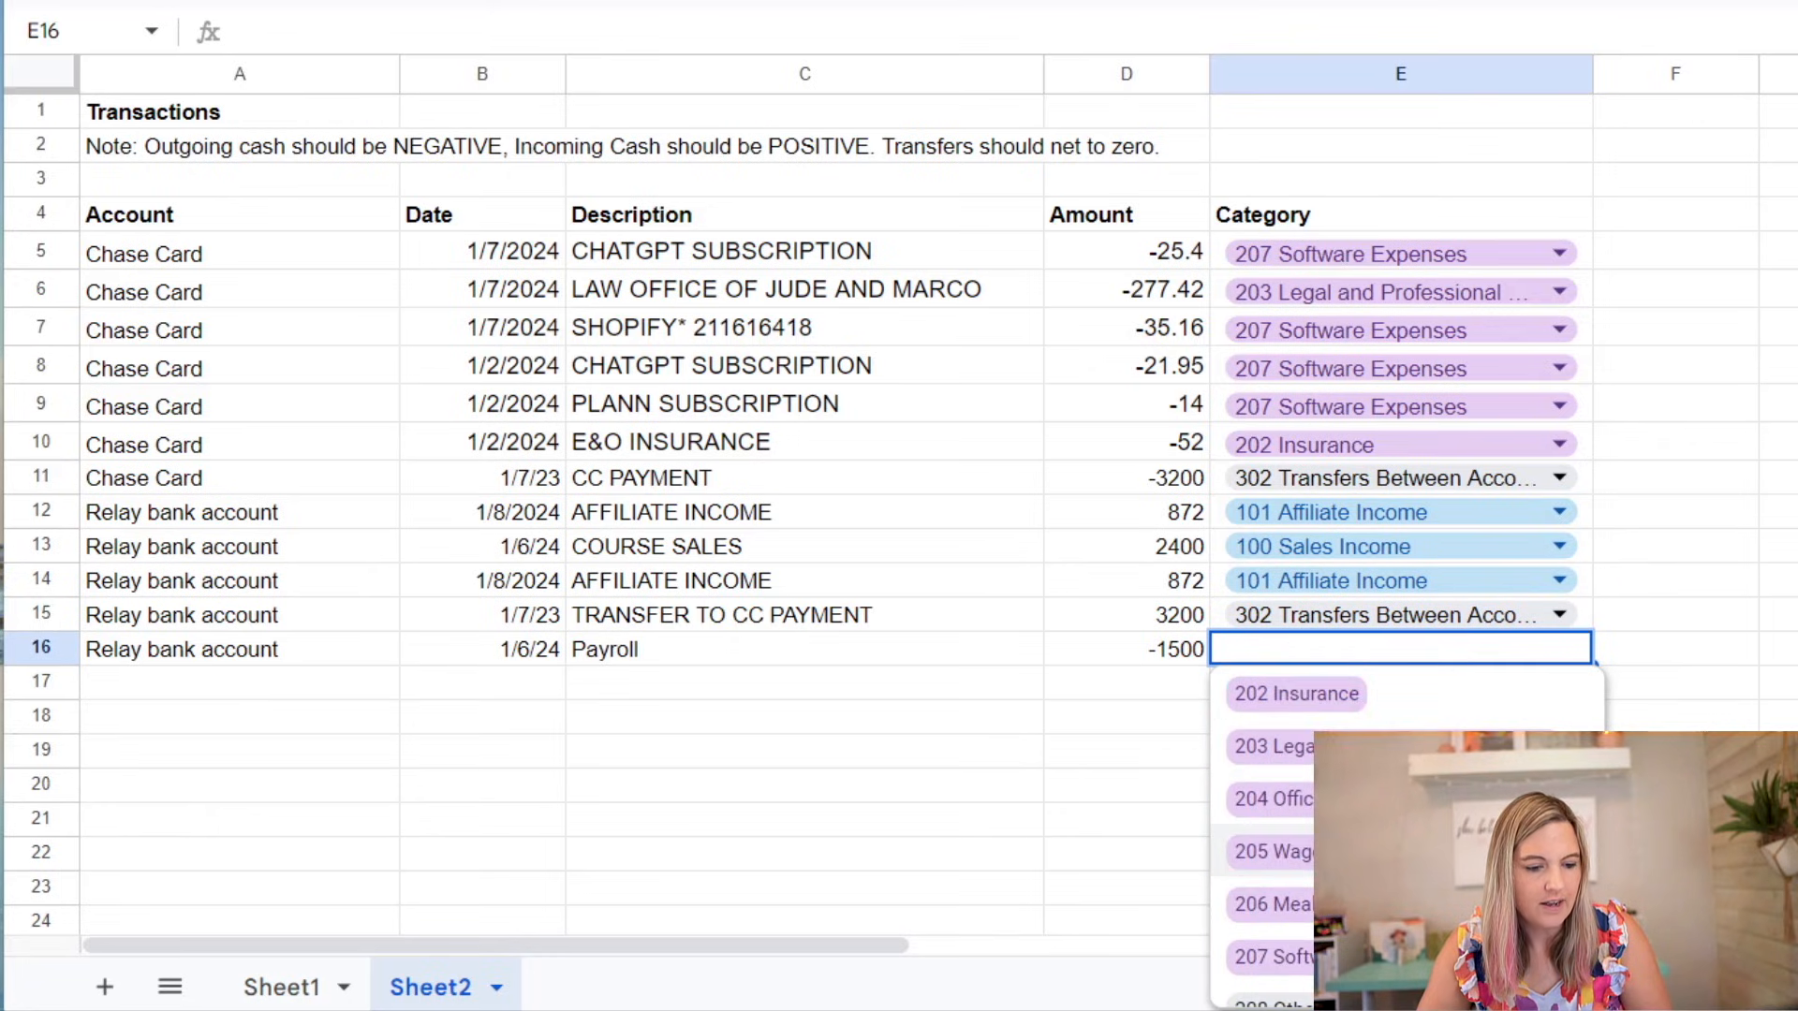
{"action": "left_click", "coordinate": [1290, 849]}
{"action": "left_click", "coordinate": [975, 695]}
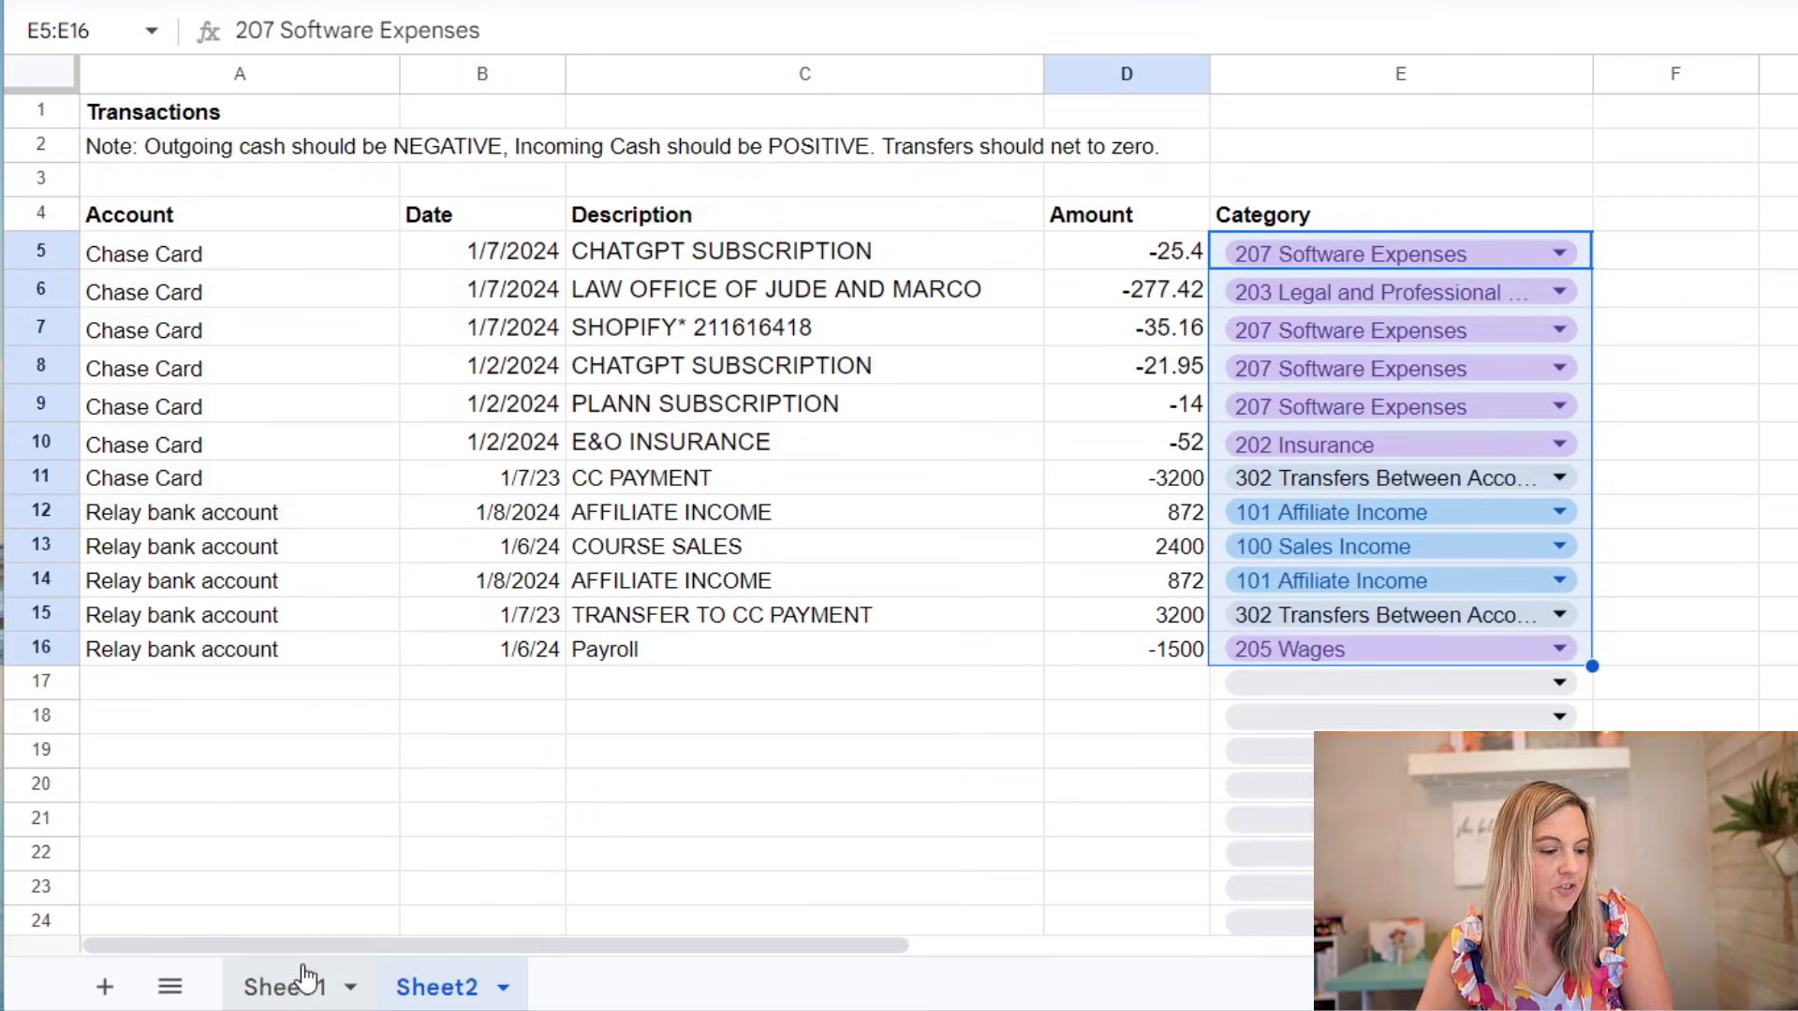
Step: Rename Sheet2 as Transactions
{"action": "double_click", "coordinate": [432, 991]}
{"action": "type", "text": "Tra"}
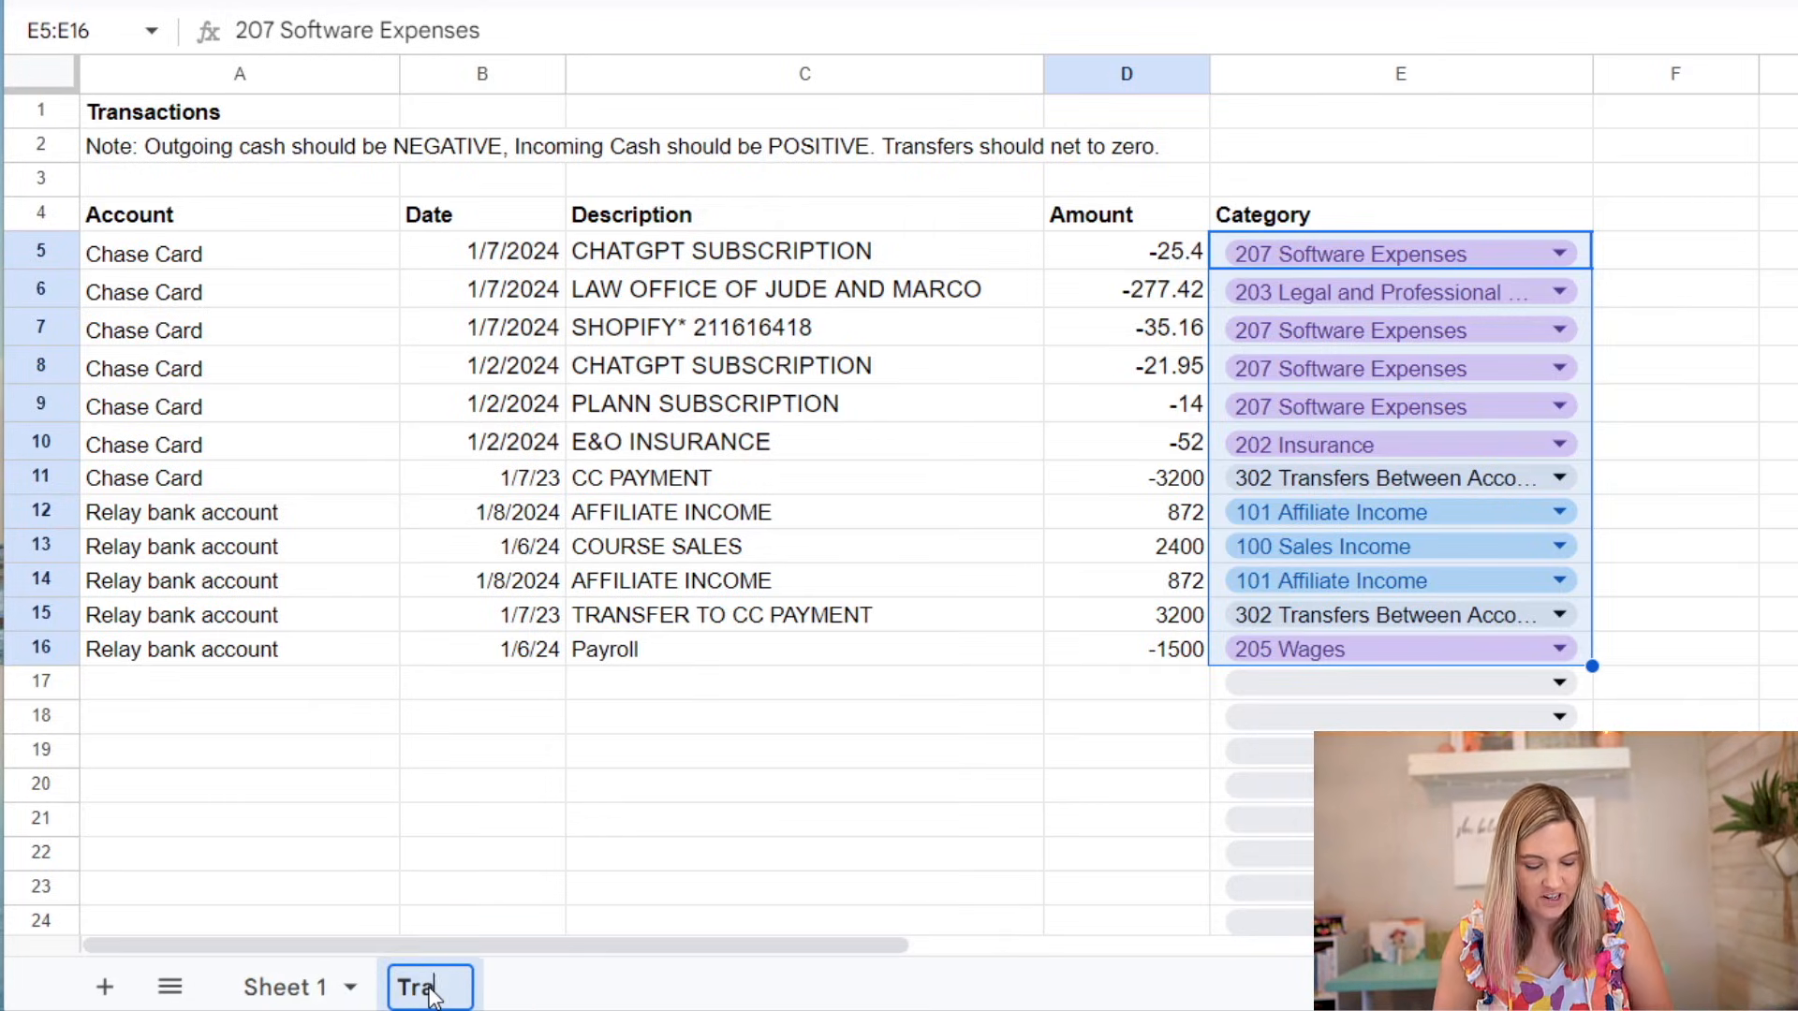
{"action": "type", "text": "nsactions"}
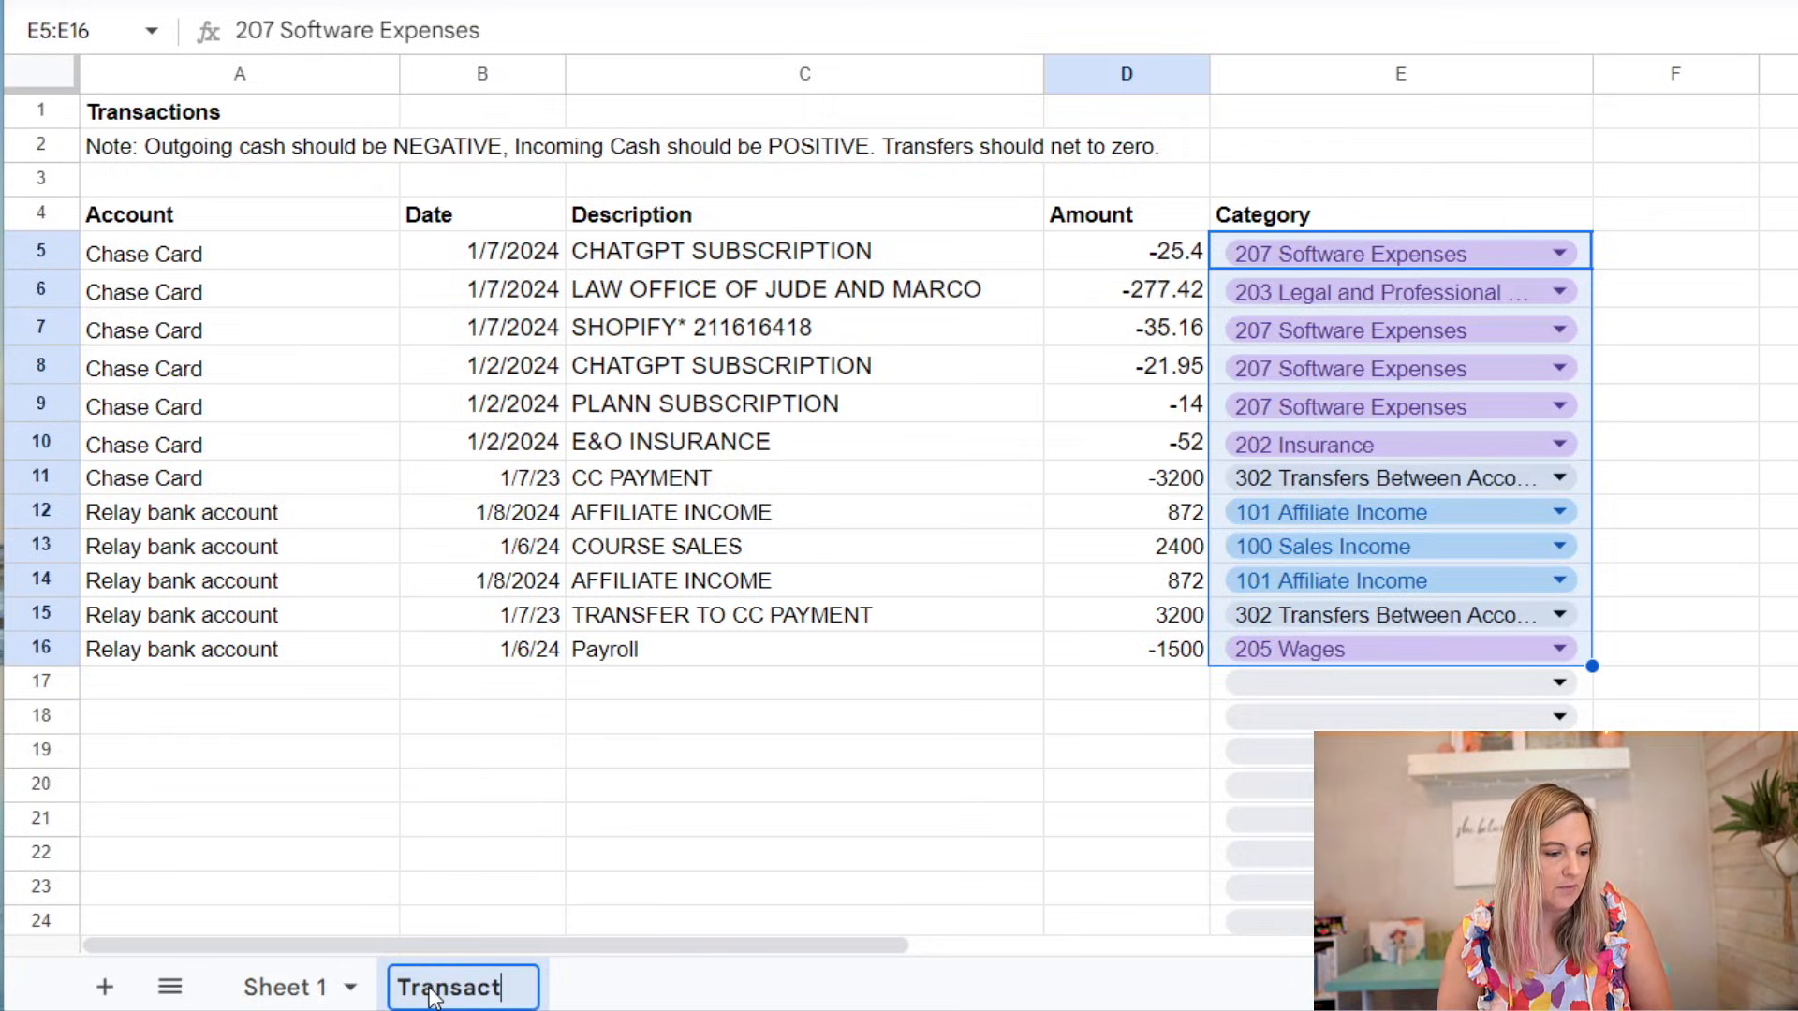
{"action": "left_click", "coordinate": [482, 788]}
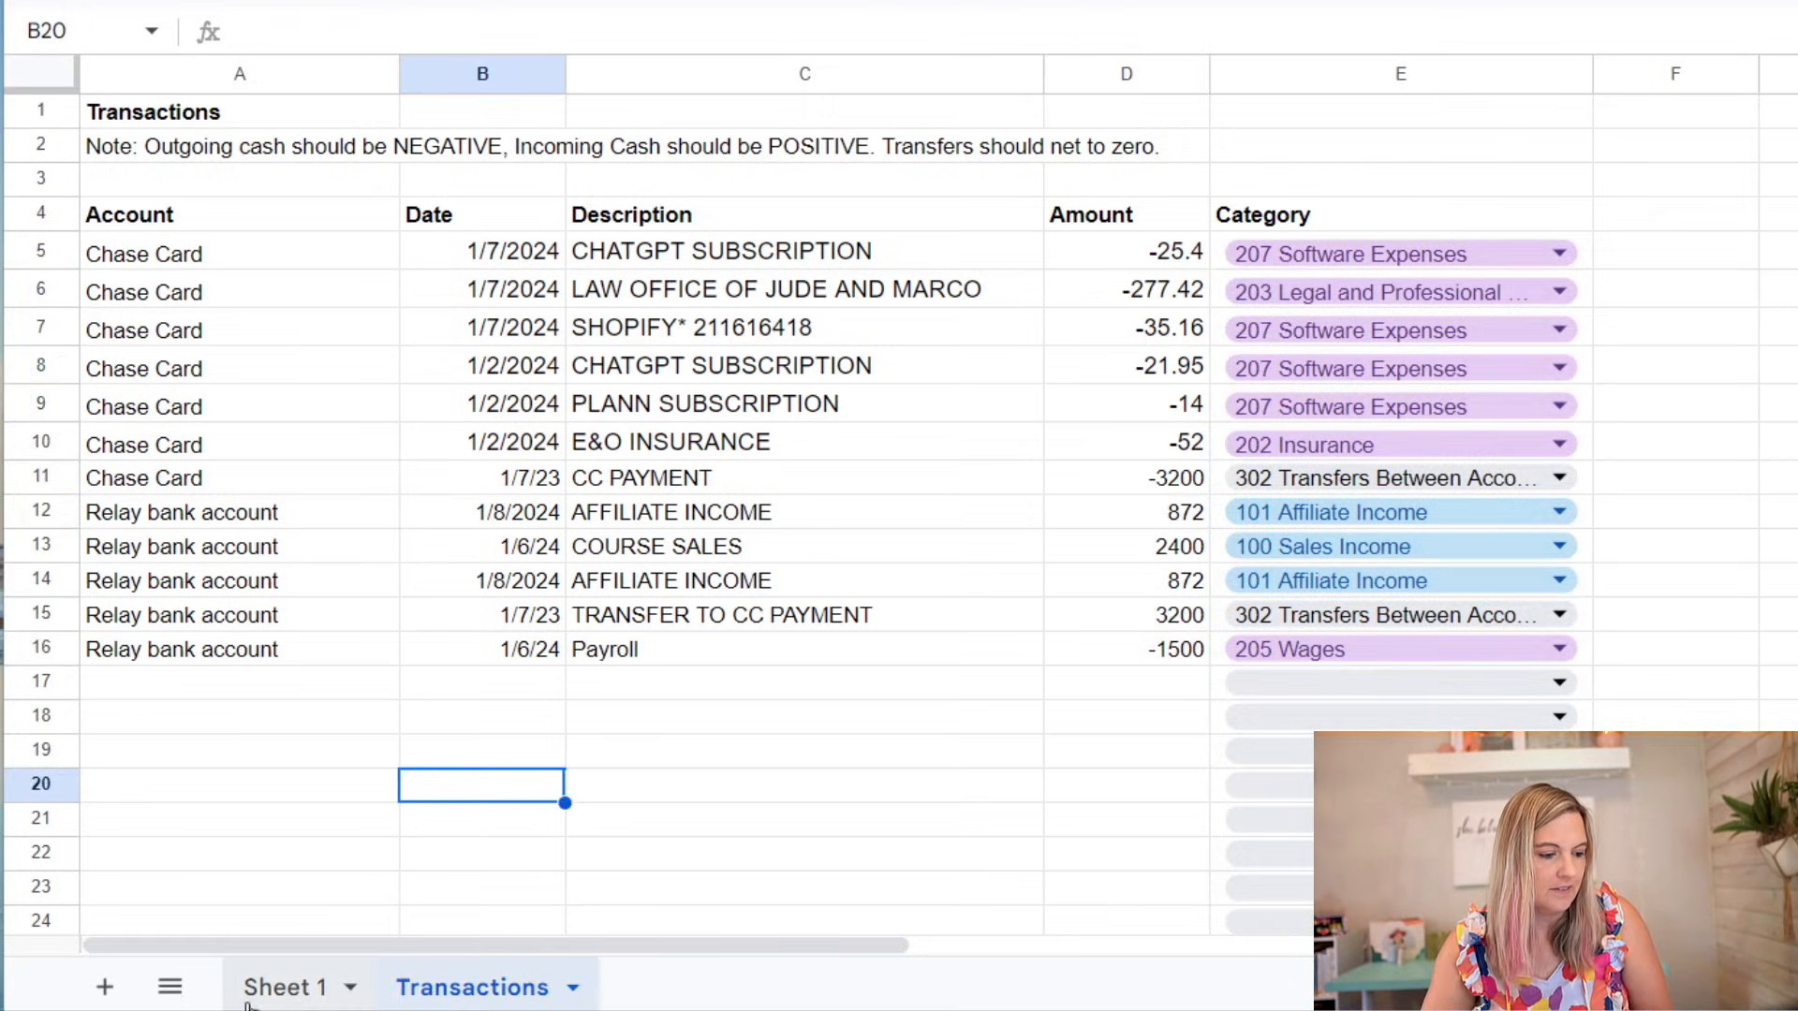
Step: Rename the sheet that lists the income and expense accounts as Chart of Accounts
{"action": "left_click", "coordinate": [273, 988]}
{"action": "double_click", "coordinate": [273, 991]}
{"action": "type", "text": "Char"}
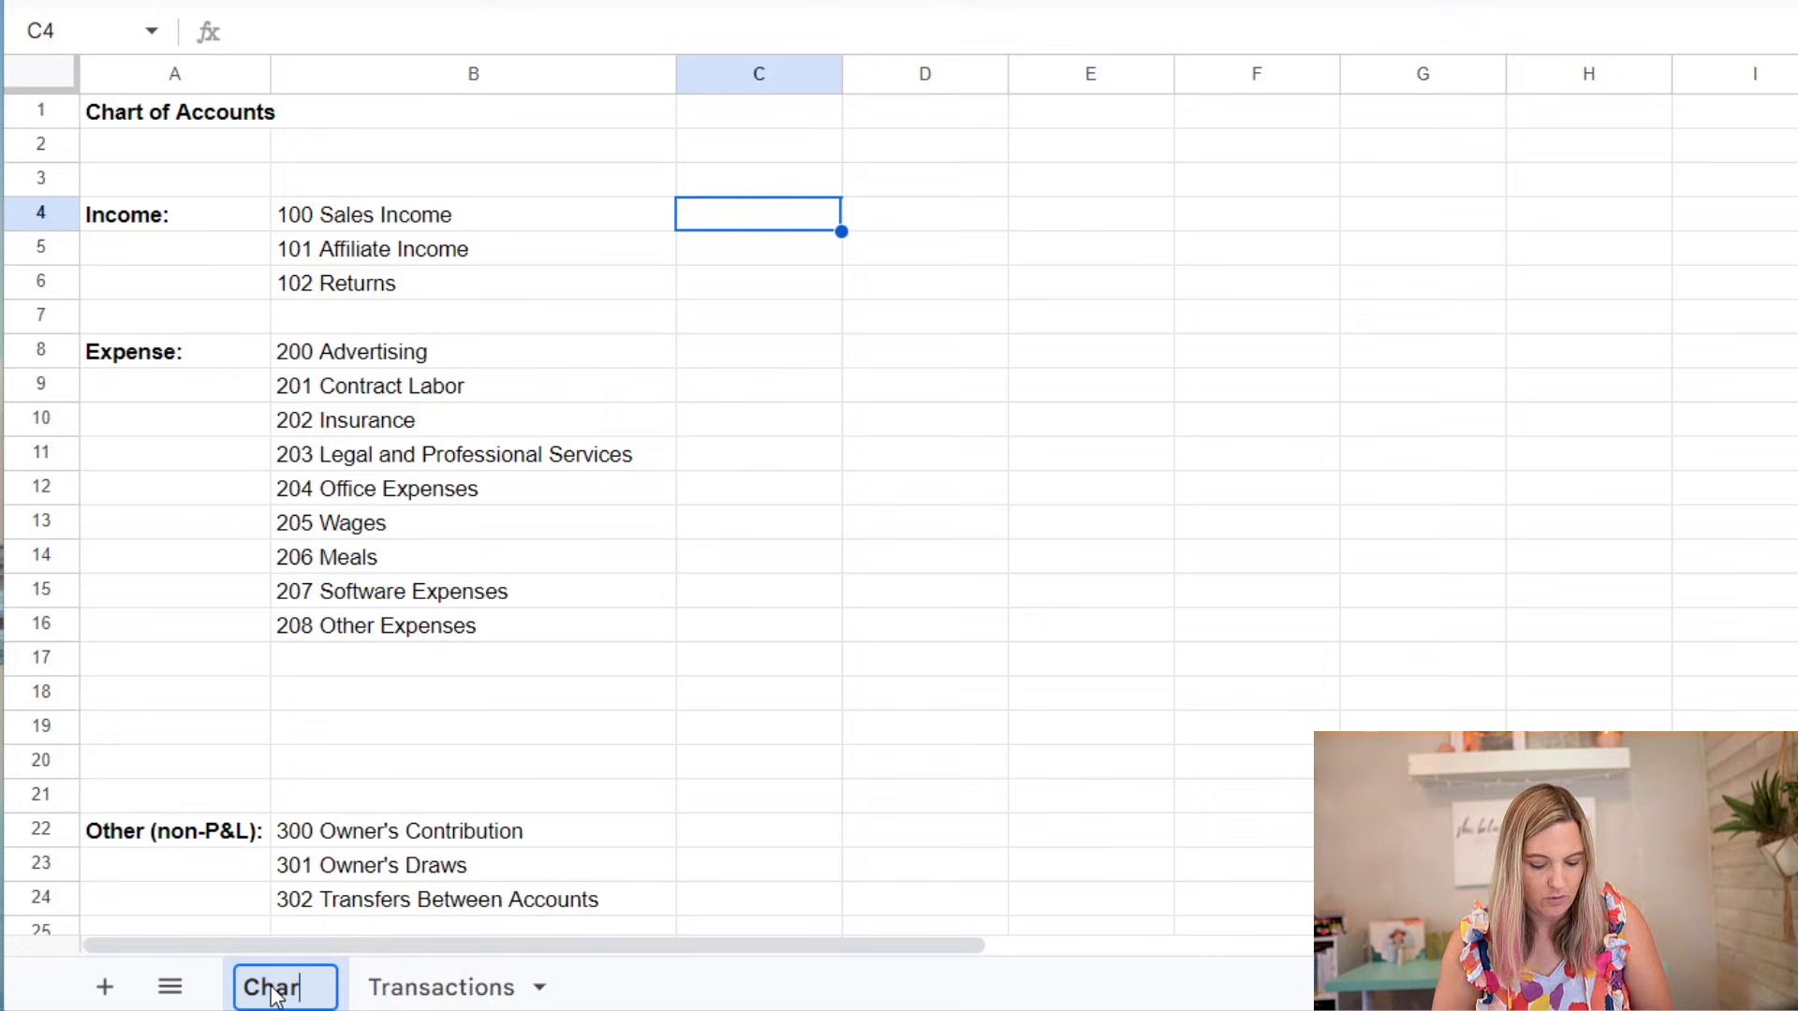
{"action": "type", "text": "t of Accounts"}
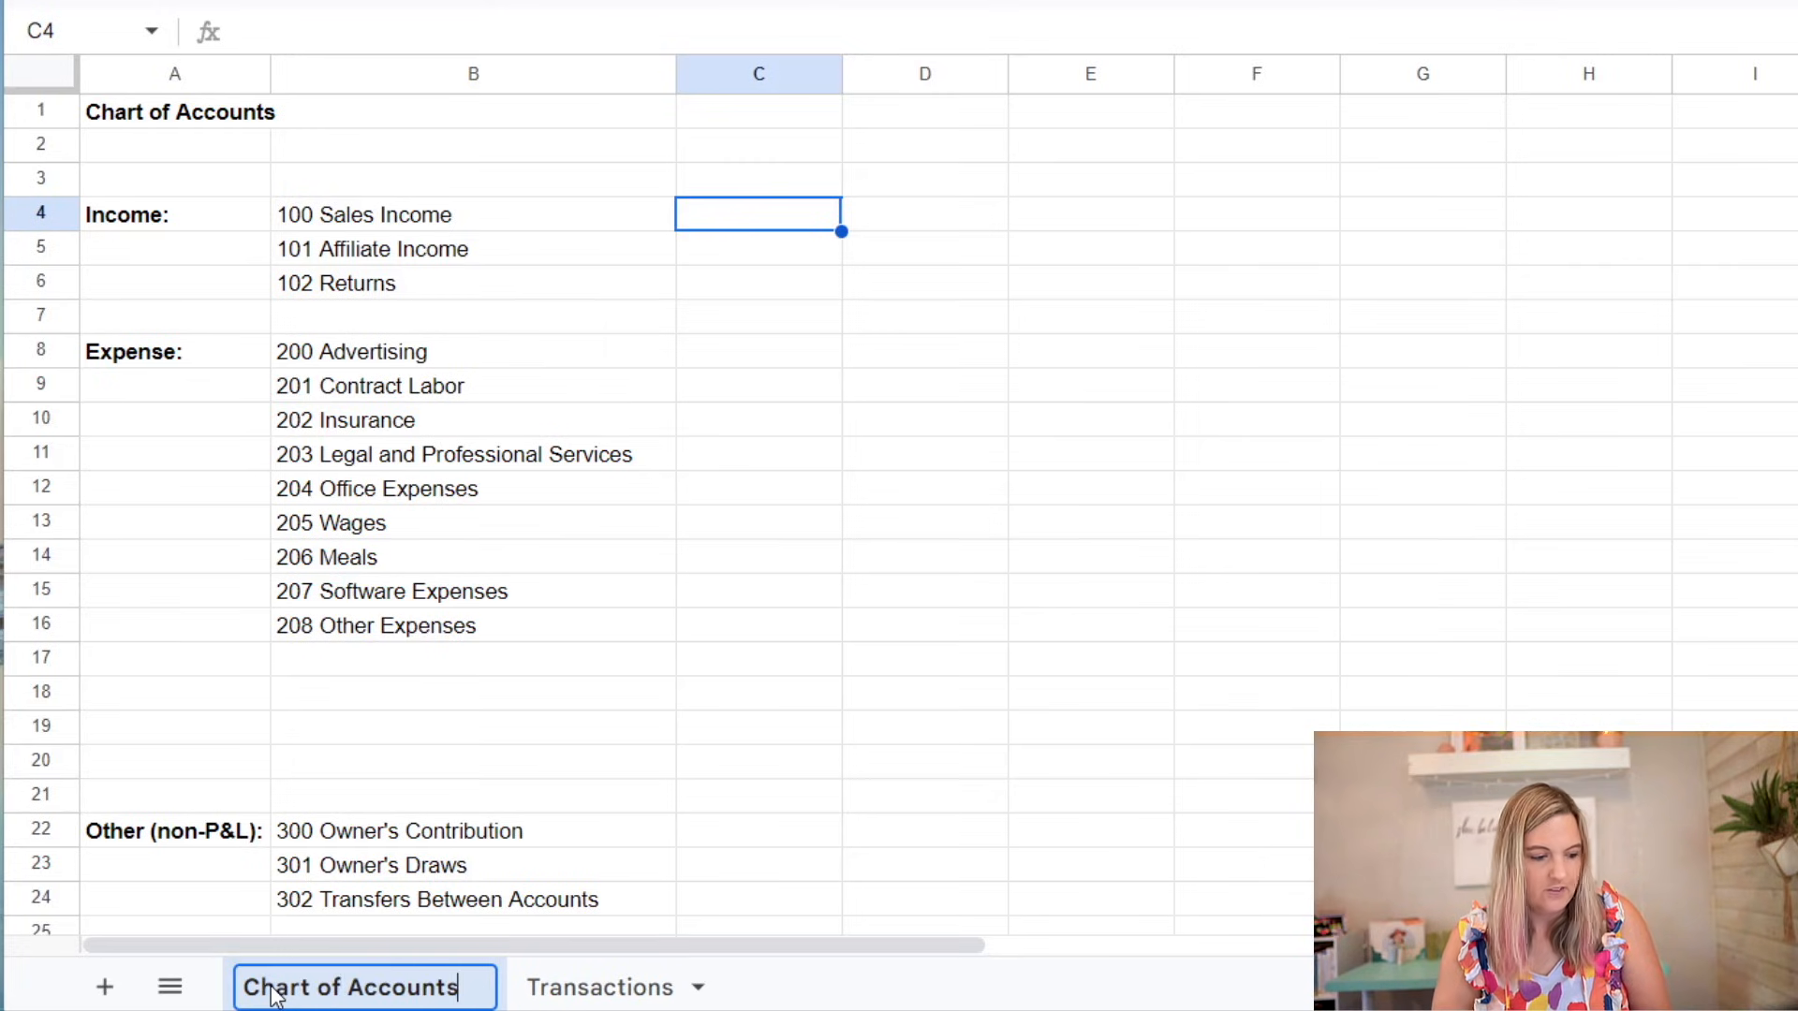
{"action": "left_click", "coordinate": [614, 629]}
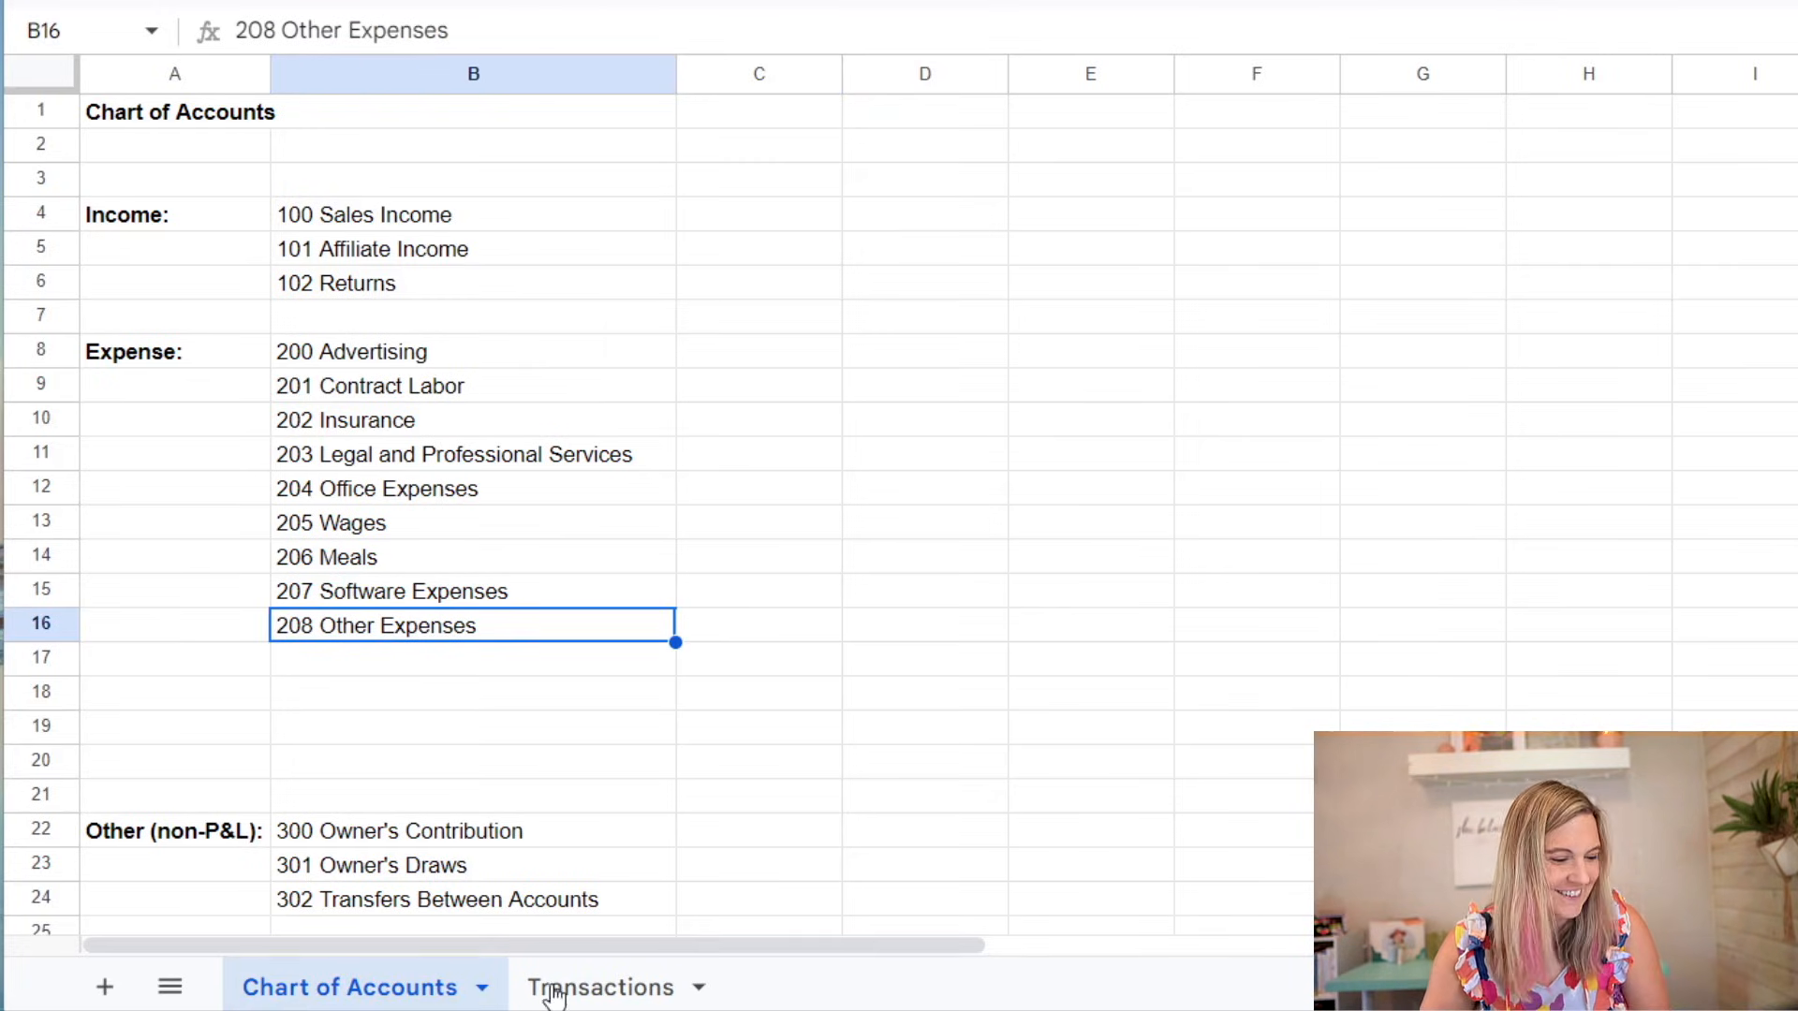
Step: Begin a SUMIF formula in C4 beside 100 Sales Income, using the category cells Transactions!E5:E539 as its range
{"action": "left_click", "coordinate": [636, 223]}
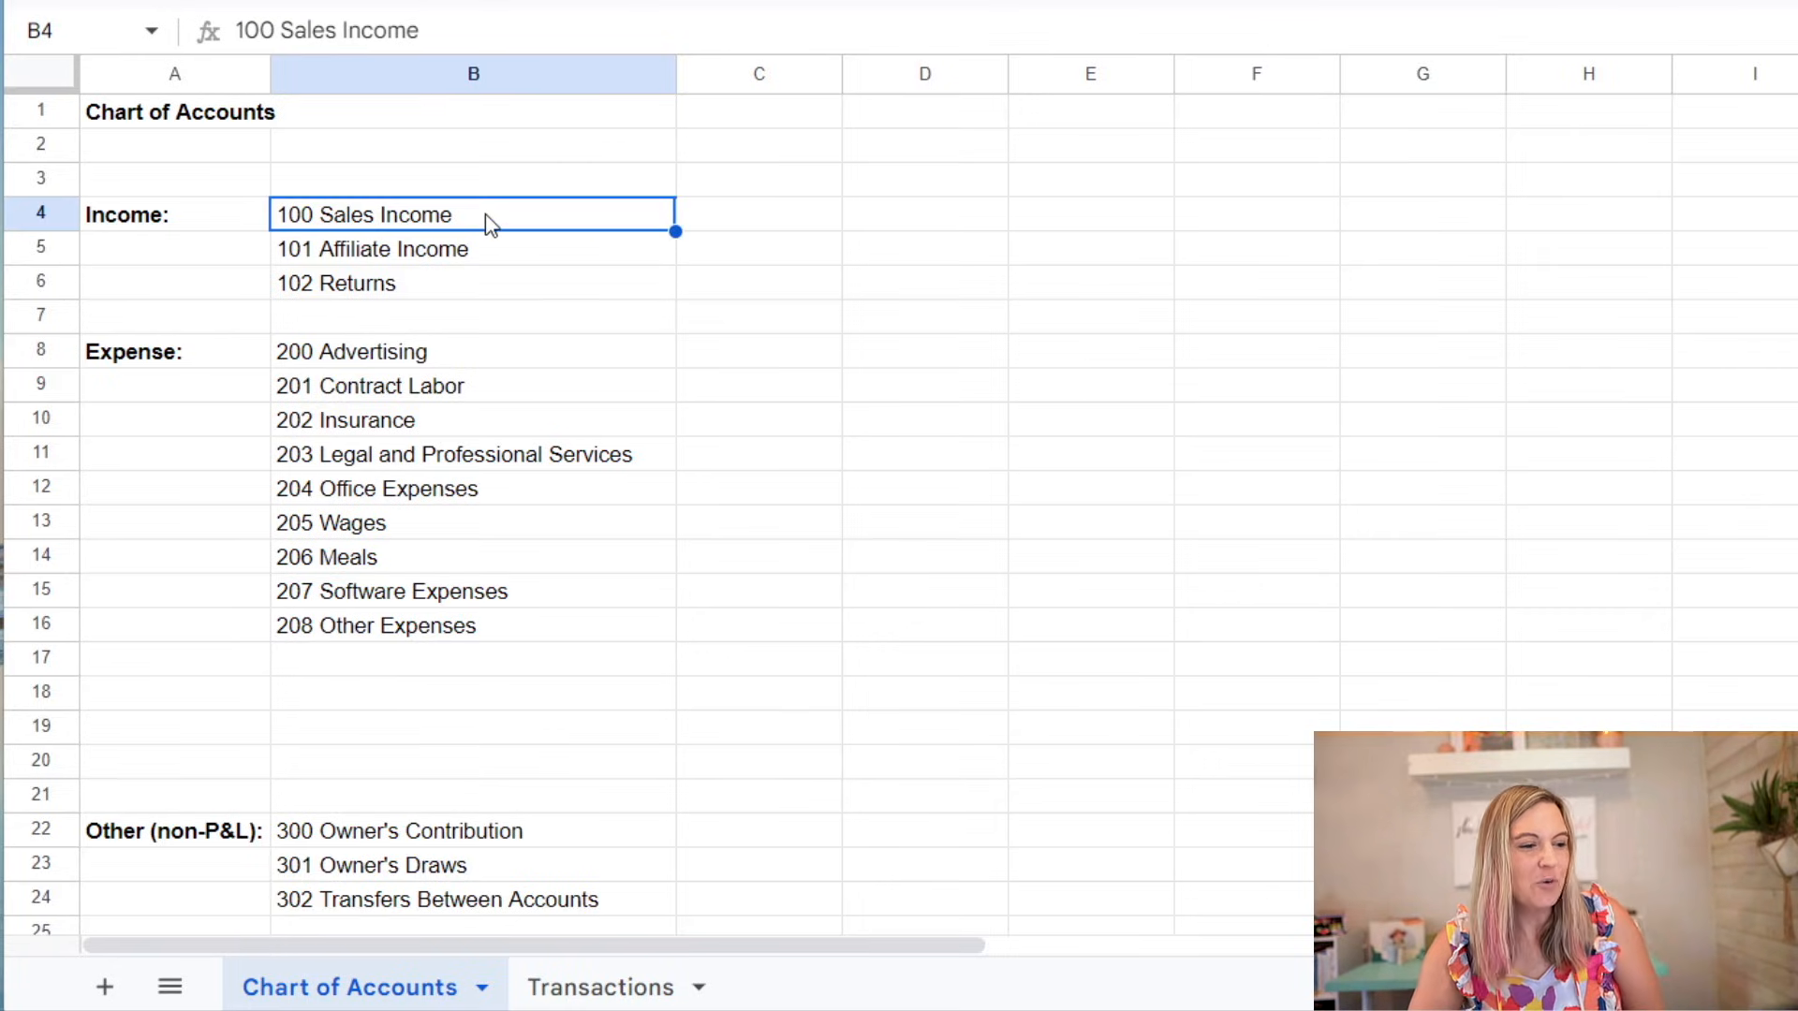
{"action": "left_click", "coordinate": [796, 219]}
{"action": "type", "text": "=sumif"}
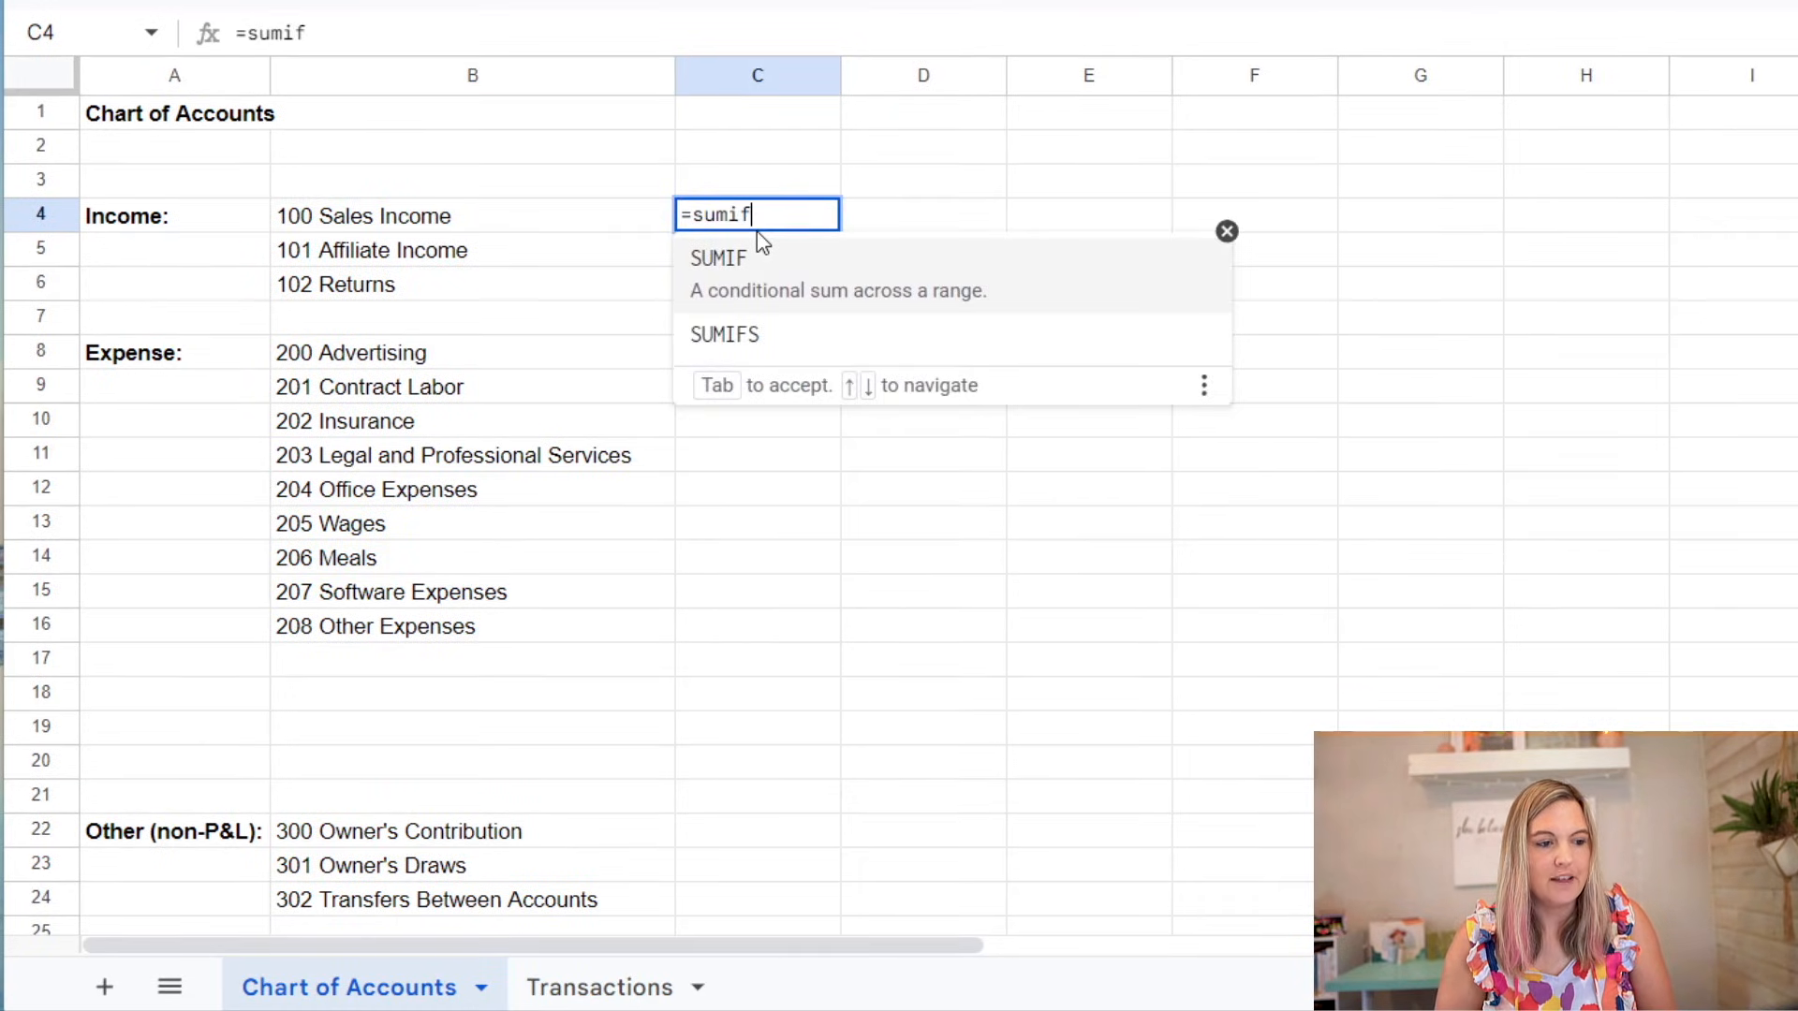
{"action": "left_click", "coordinate": [823, 280]}
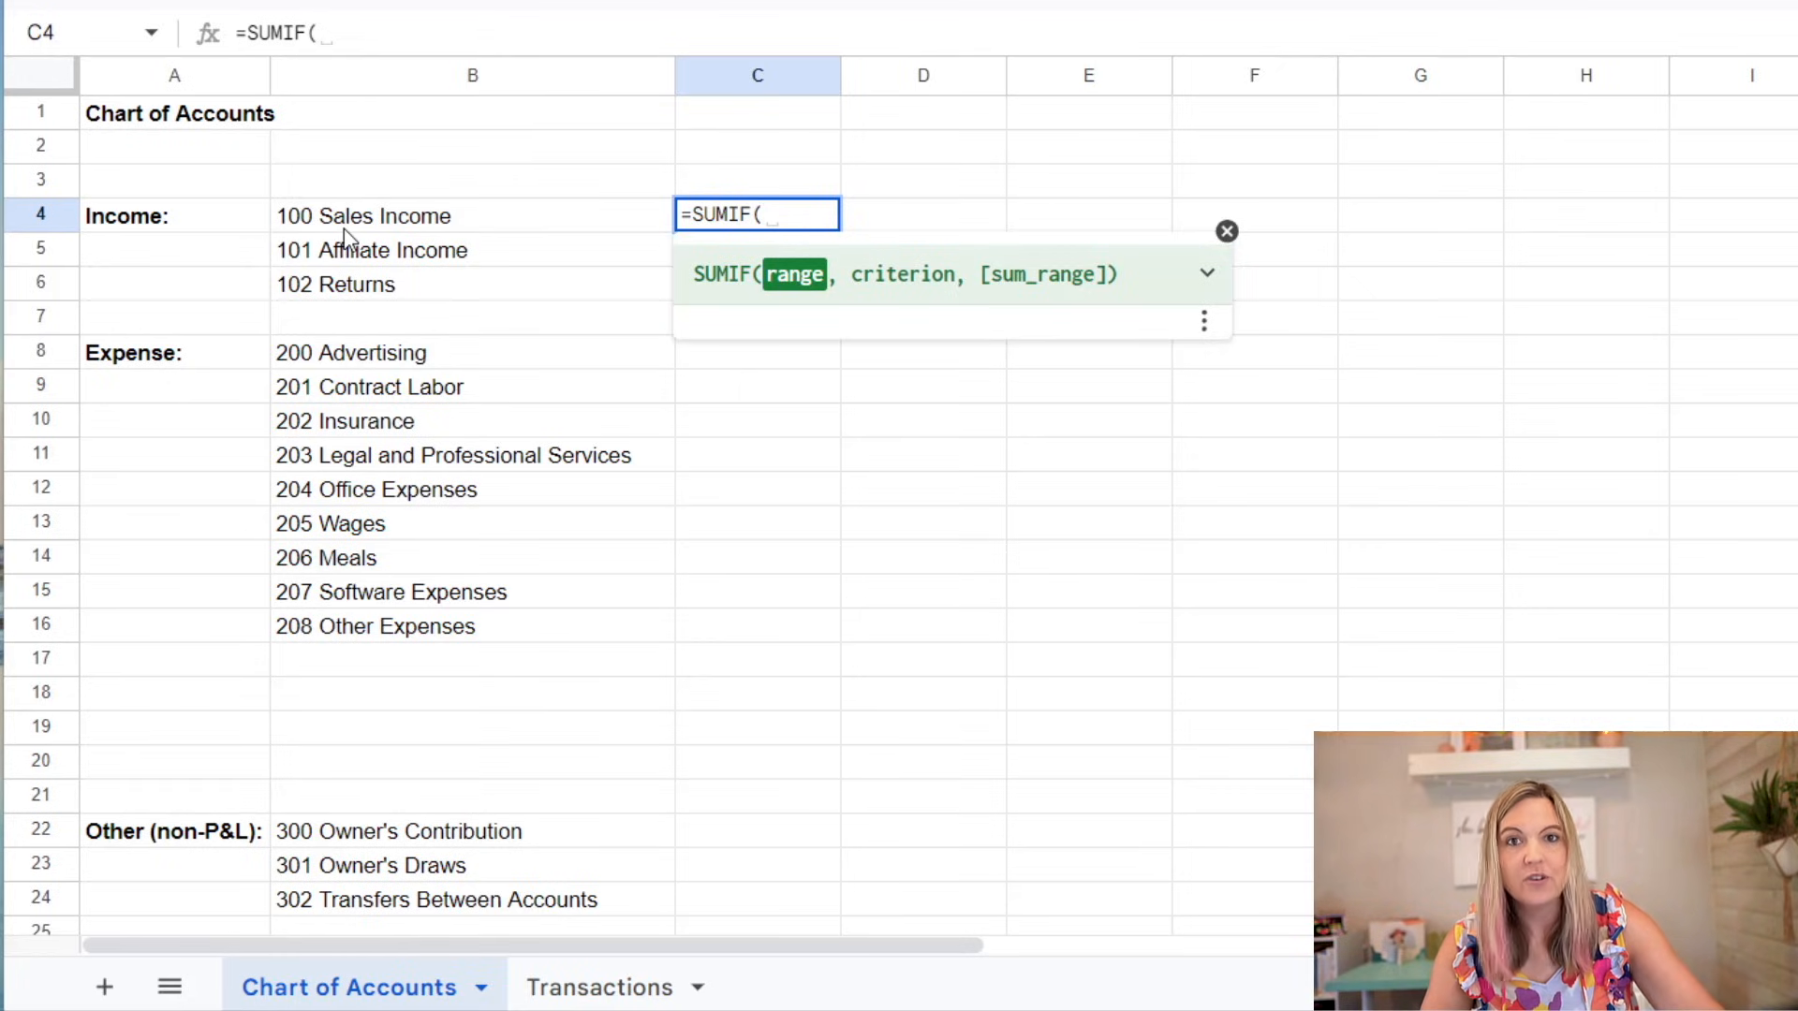
{"action": "left_click", "coordinate": [607, 995]}
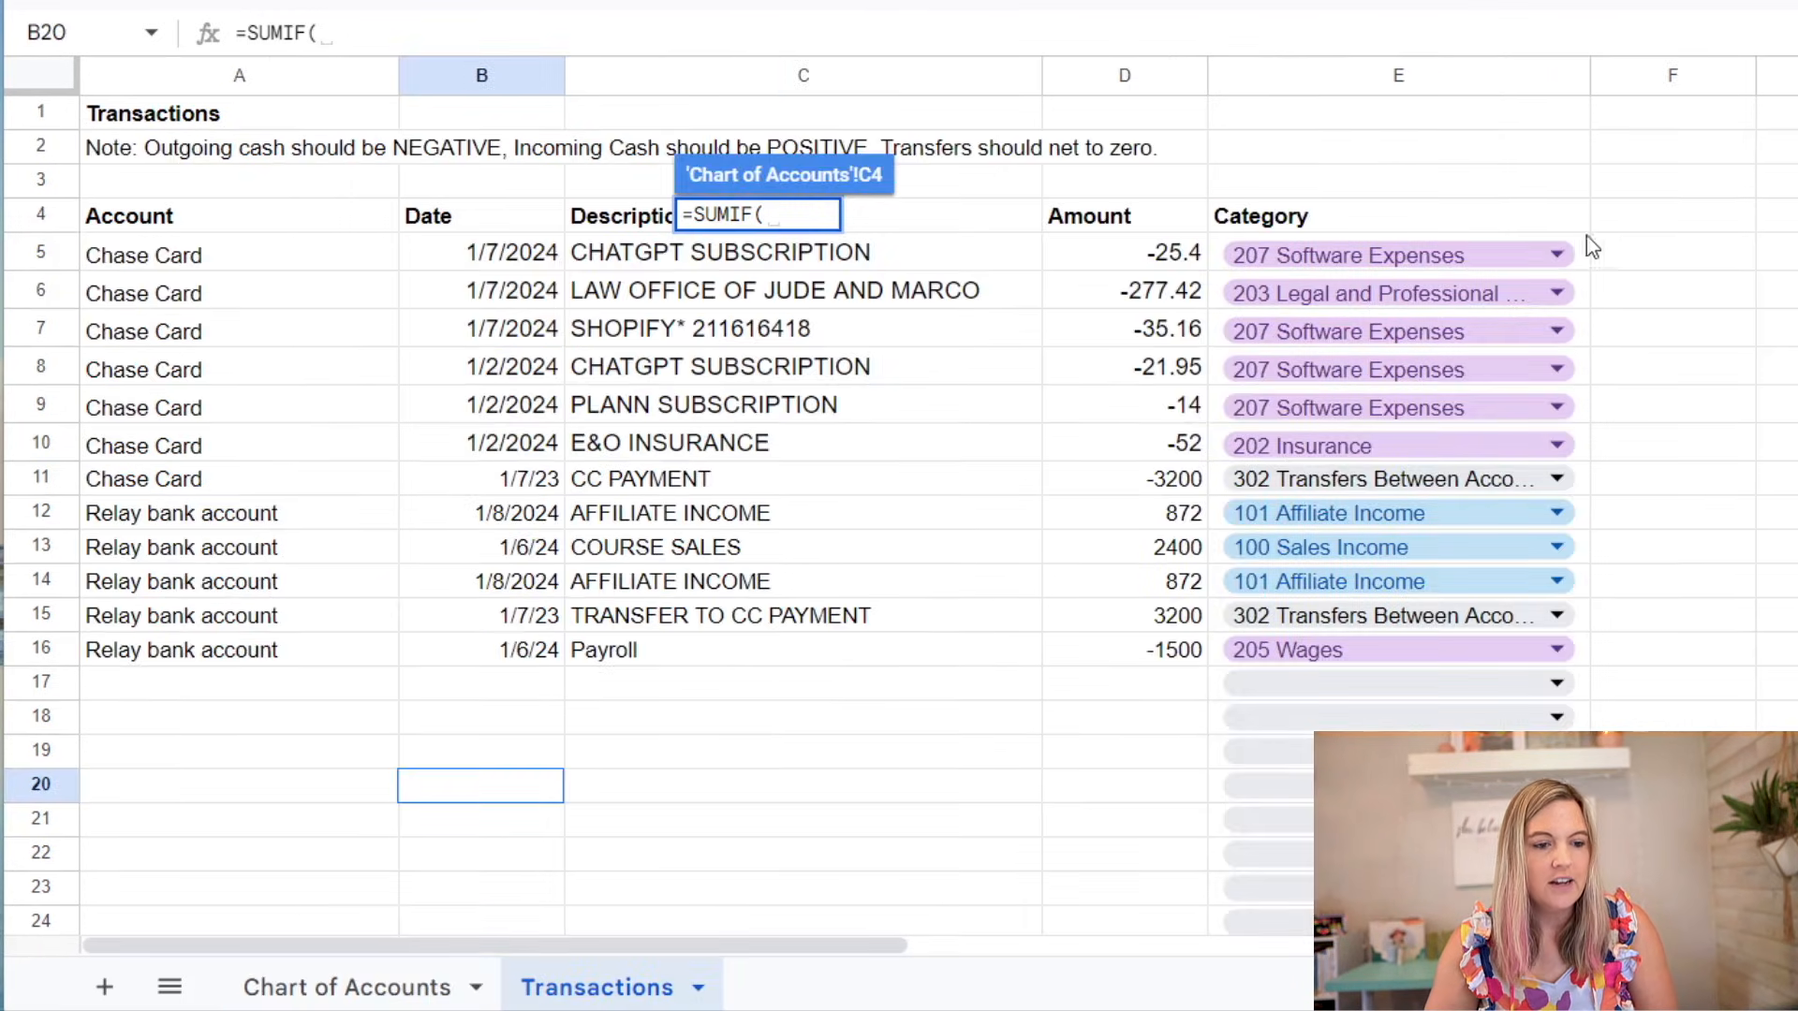
{"action": "left_click_drag", "start_coordinate": [1586, 246], "coordinate": [1489, 620]}
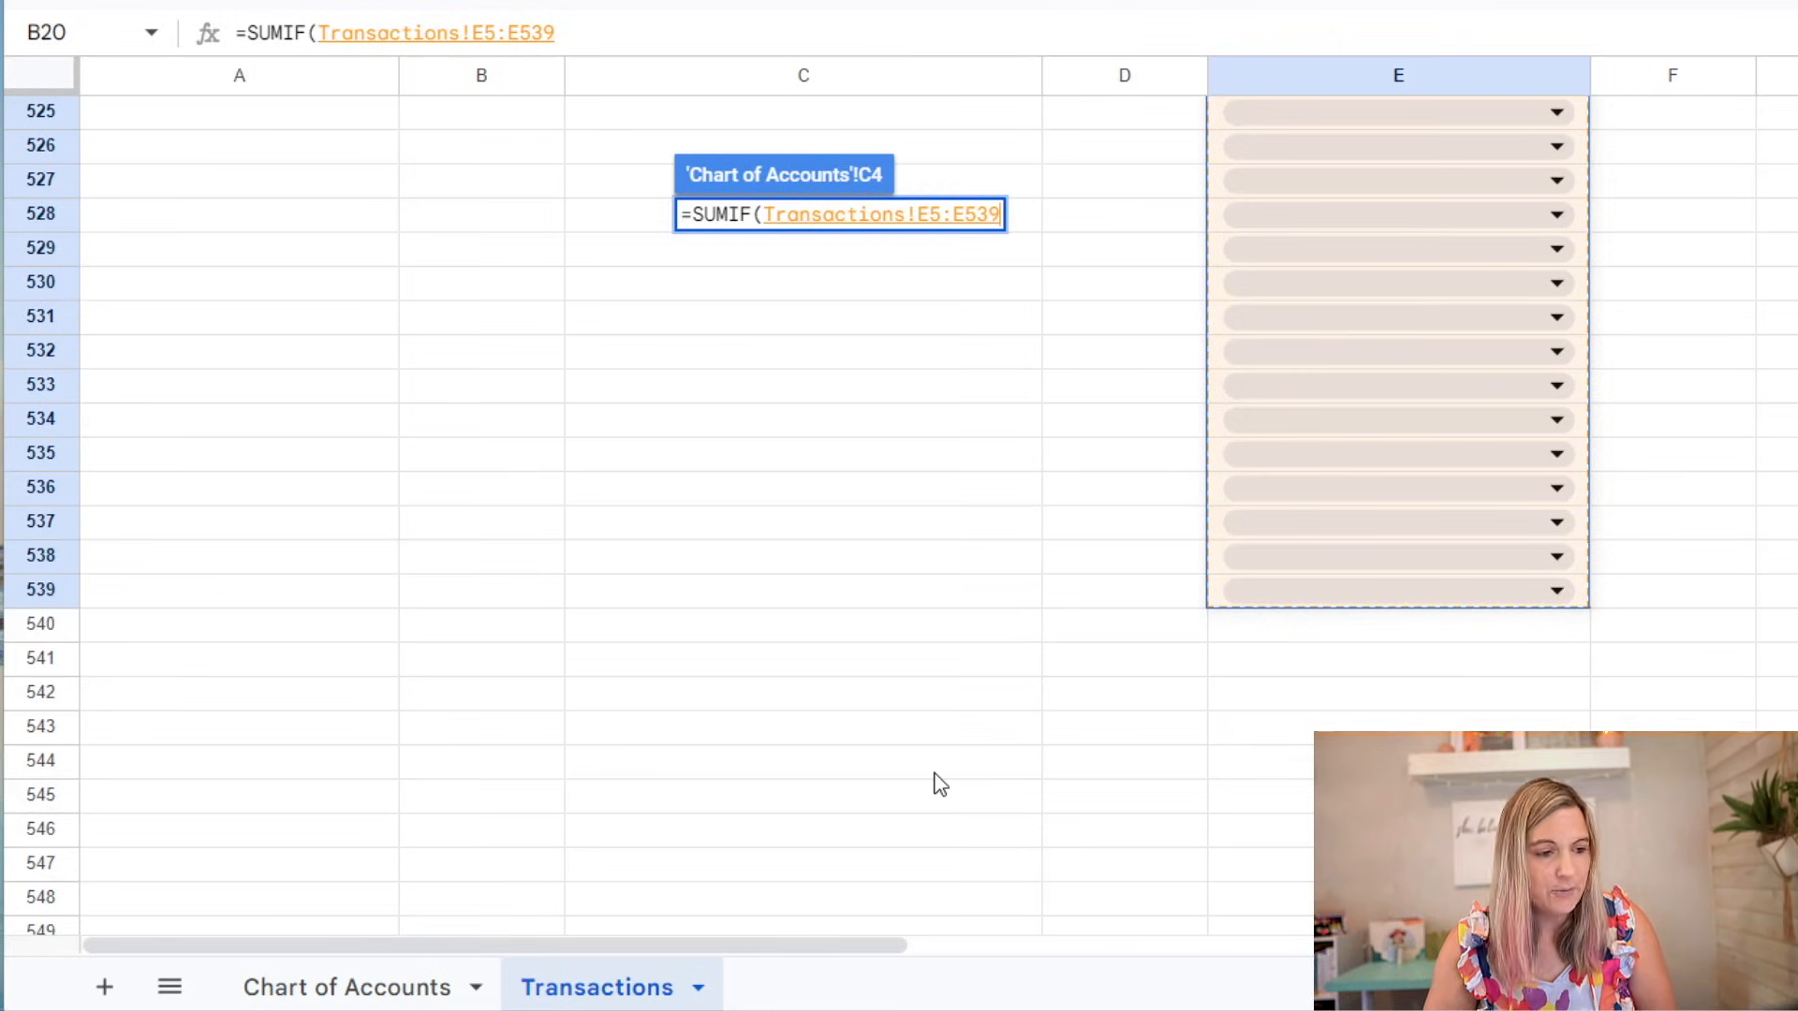
{"action": "type", "text": ","}
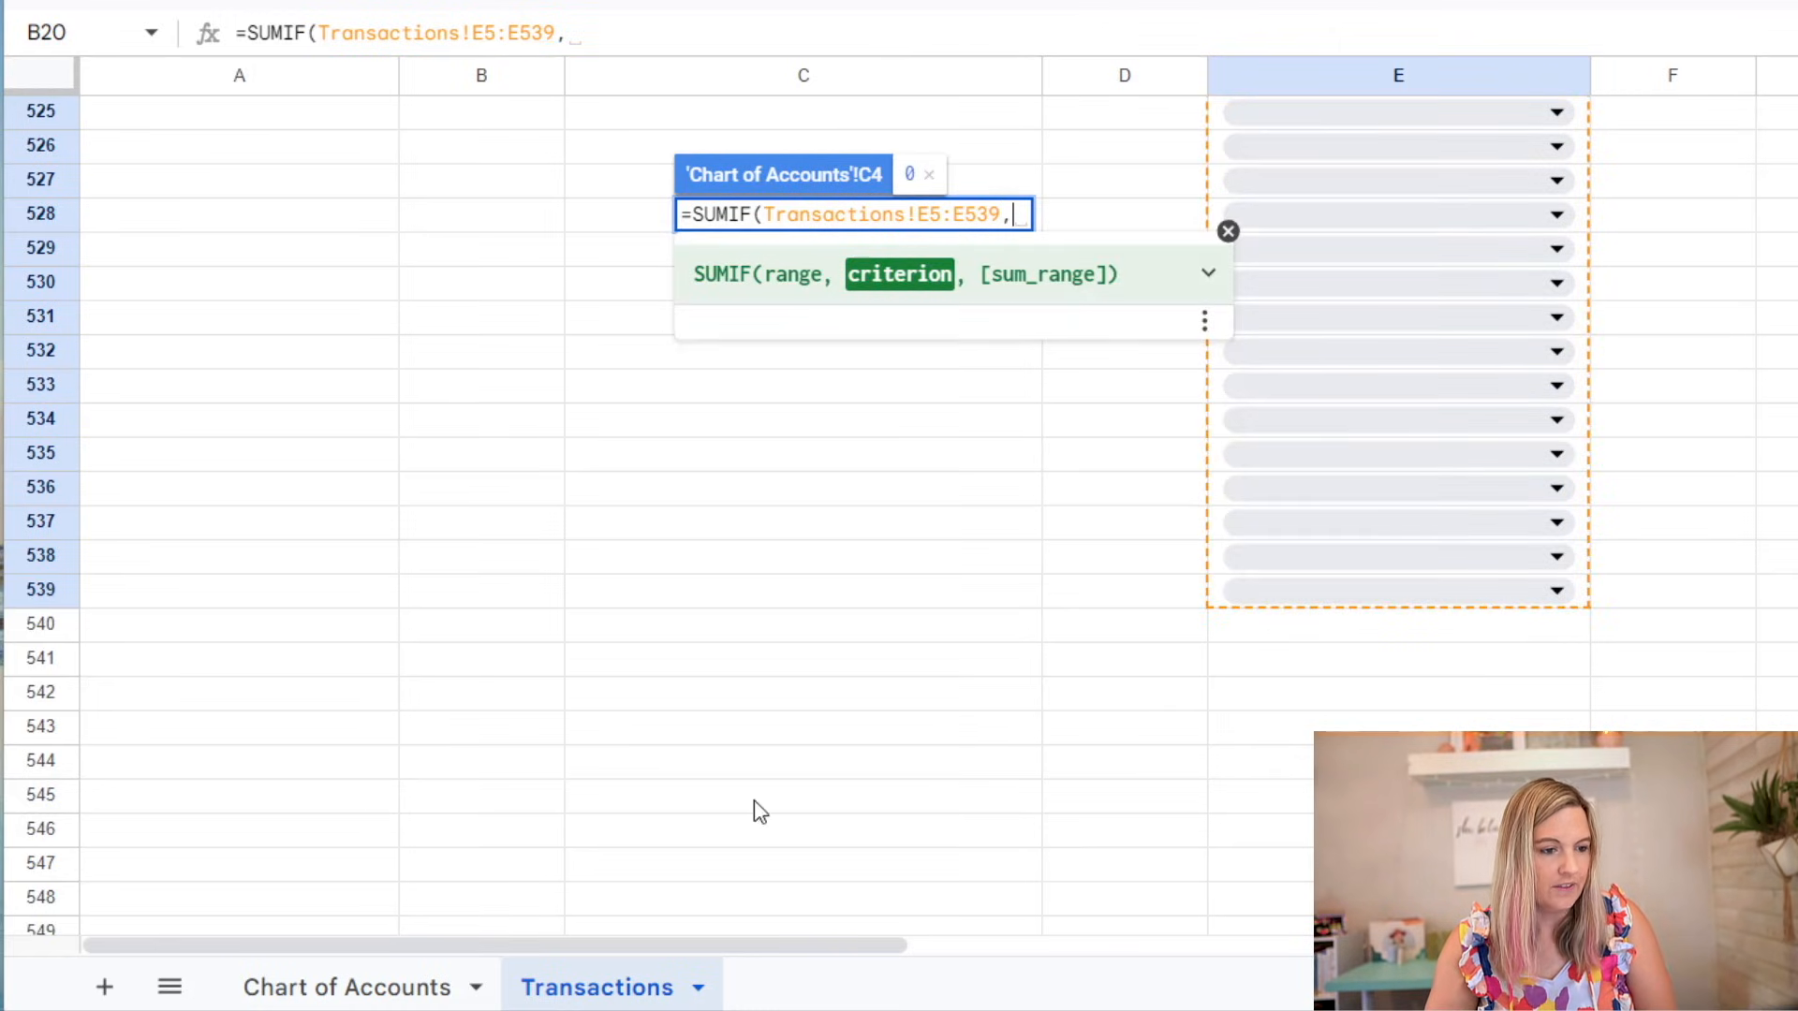
Step: Set the SUMIF criterion to the 100 Sales Income account name in B4 of the Chart of Accounts sheet
{"action": "left_click", "coordinate": [379, 991]}
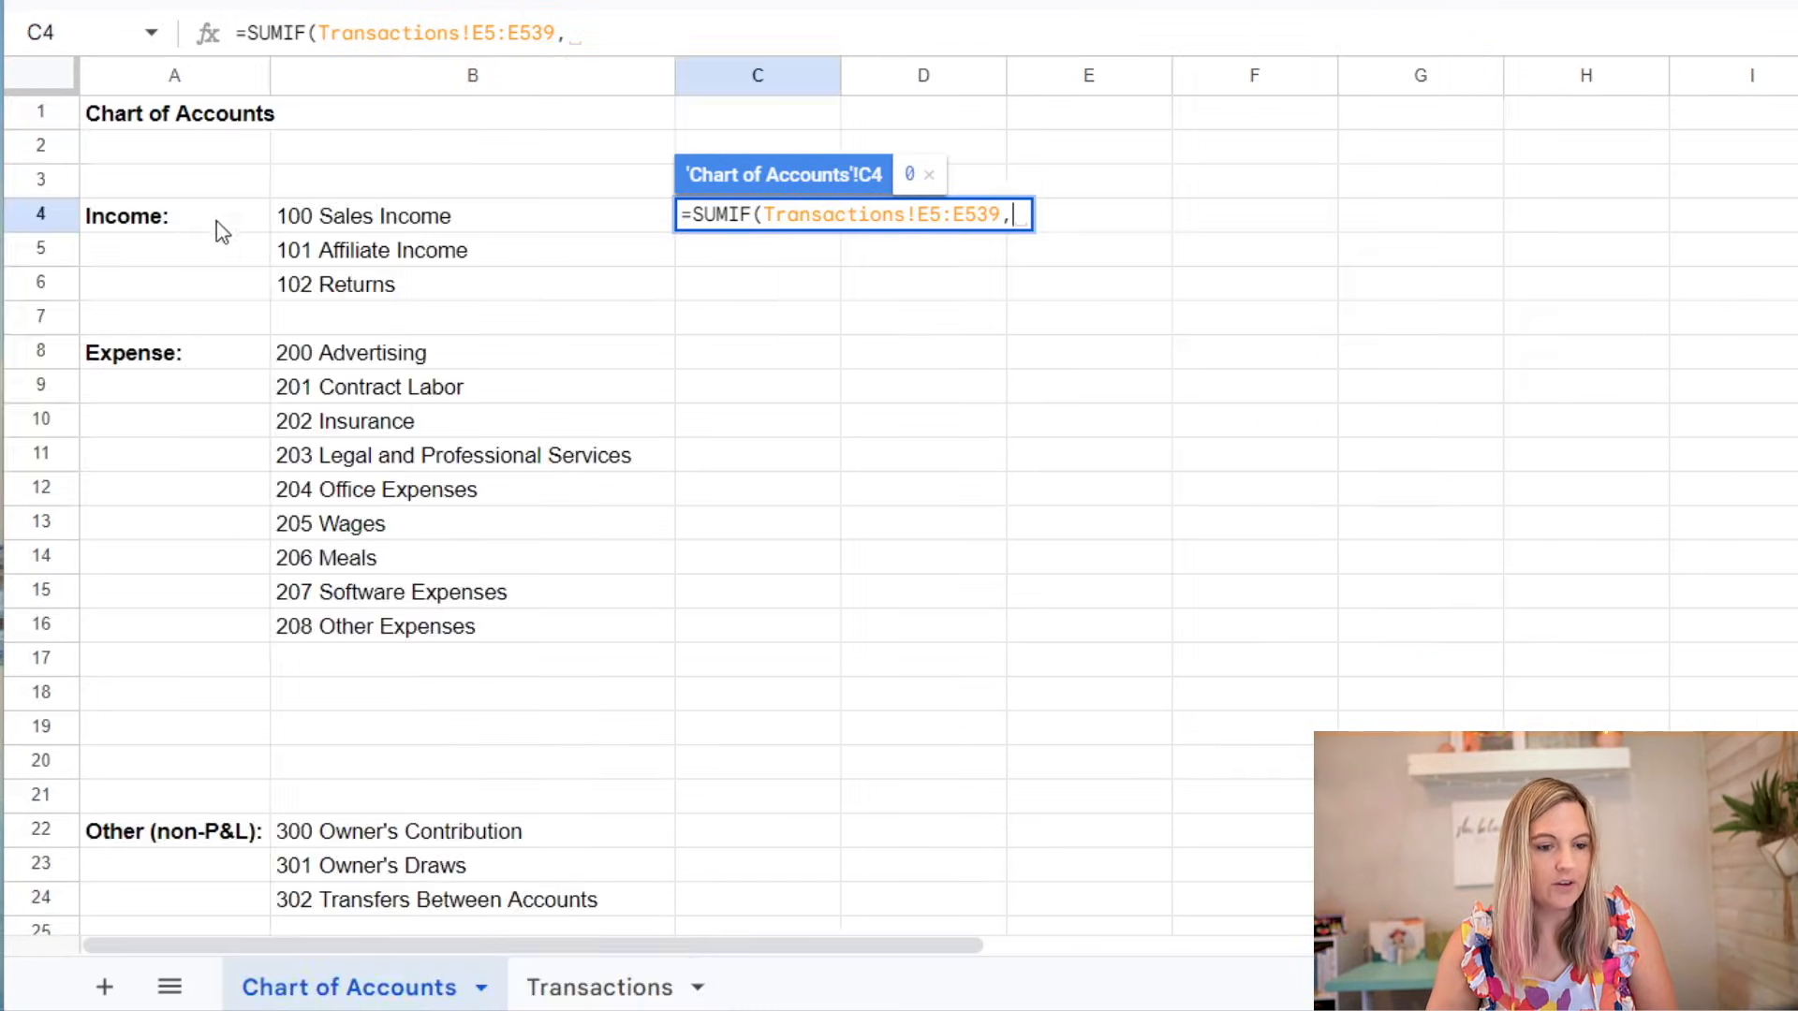
{"action": "left_click", "coordinate": [409, 225]}
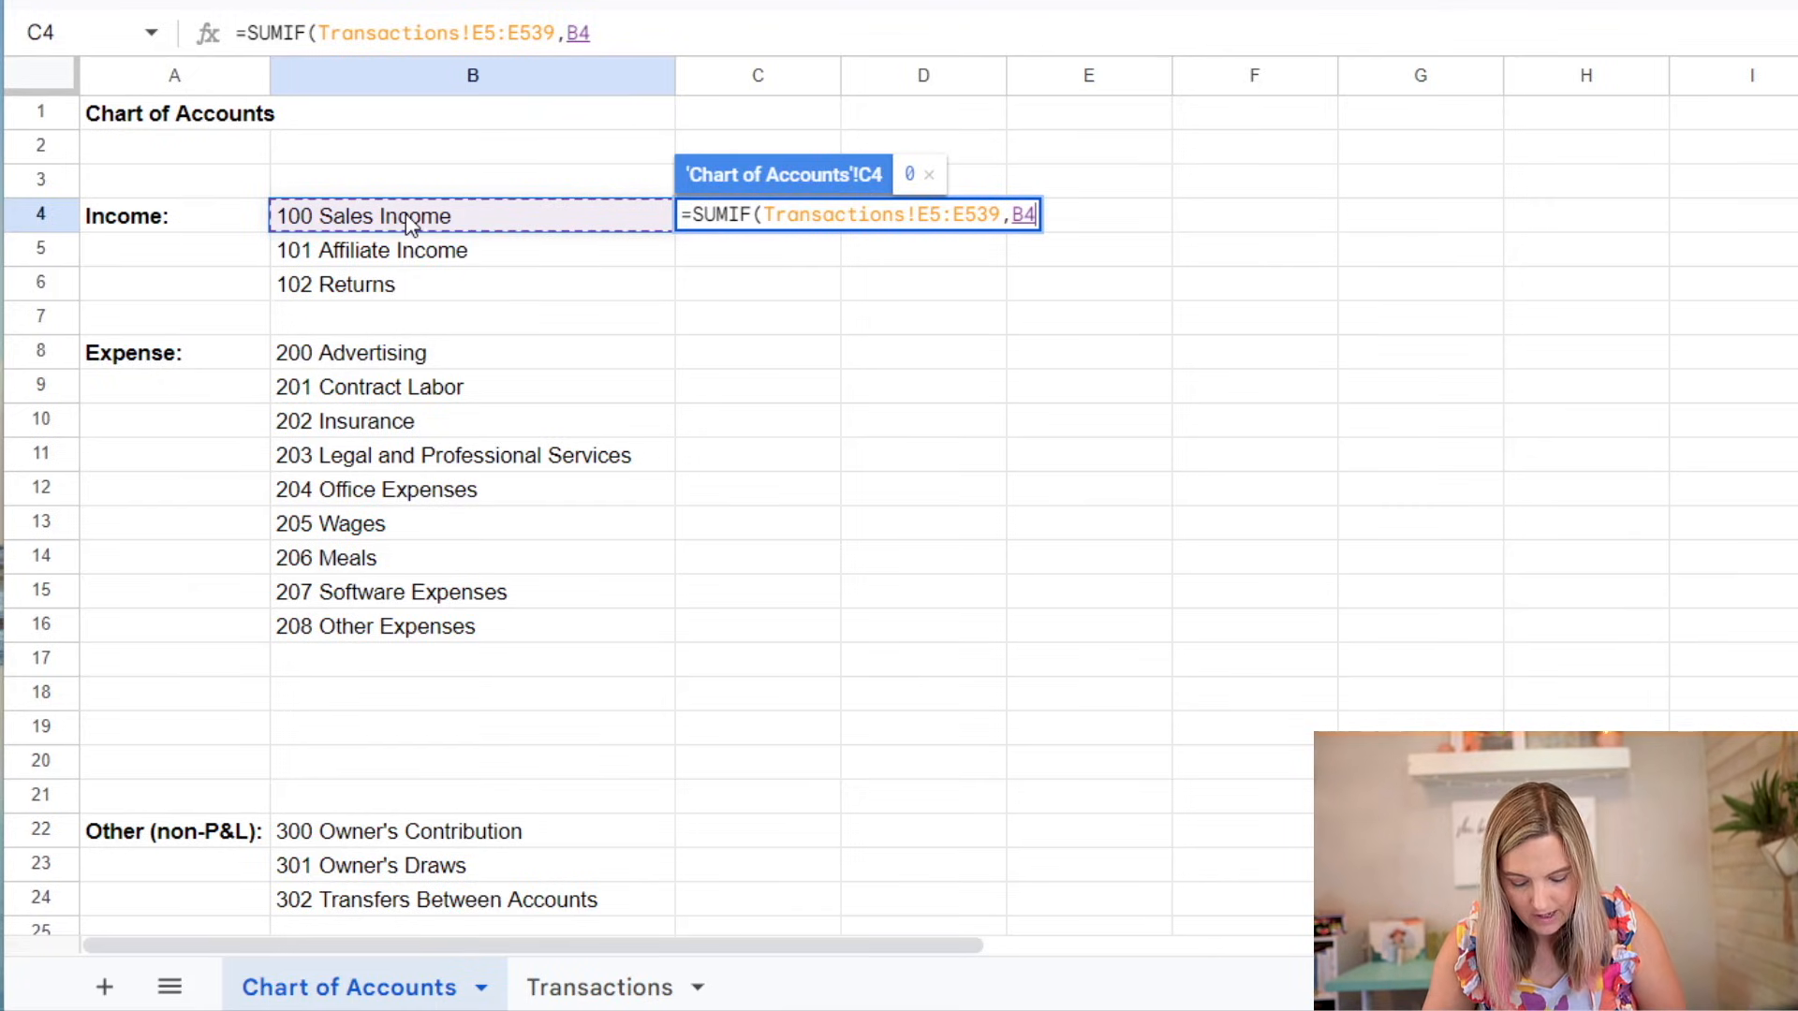
{"action": "type", "text": ","}
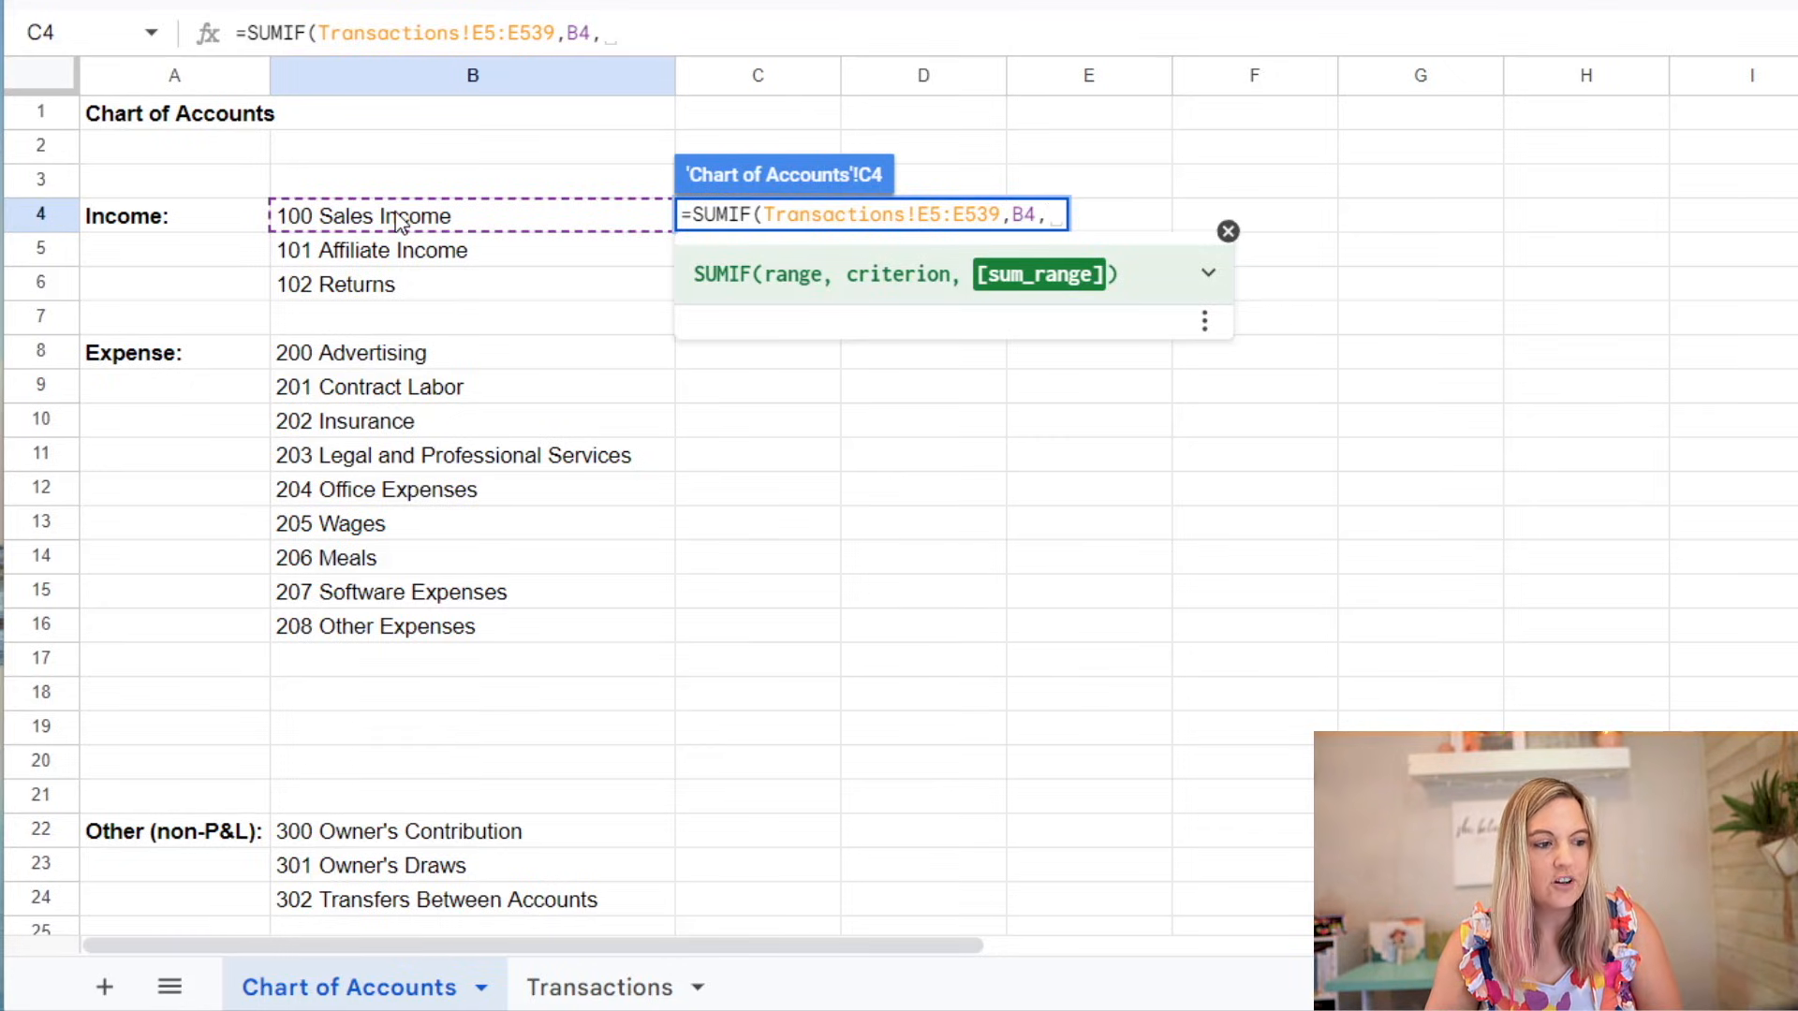
Step: Add the amounts in Transactions!D5:D539 as the sum range and finish the SUMIF formula
{"action": "left_click", "coordinate": [622, 998]}
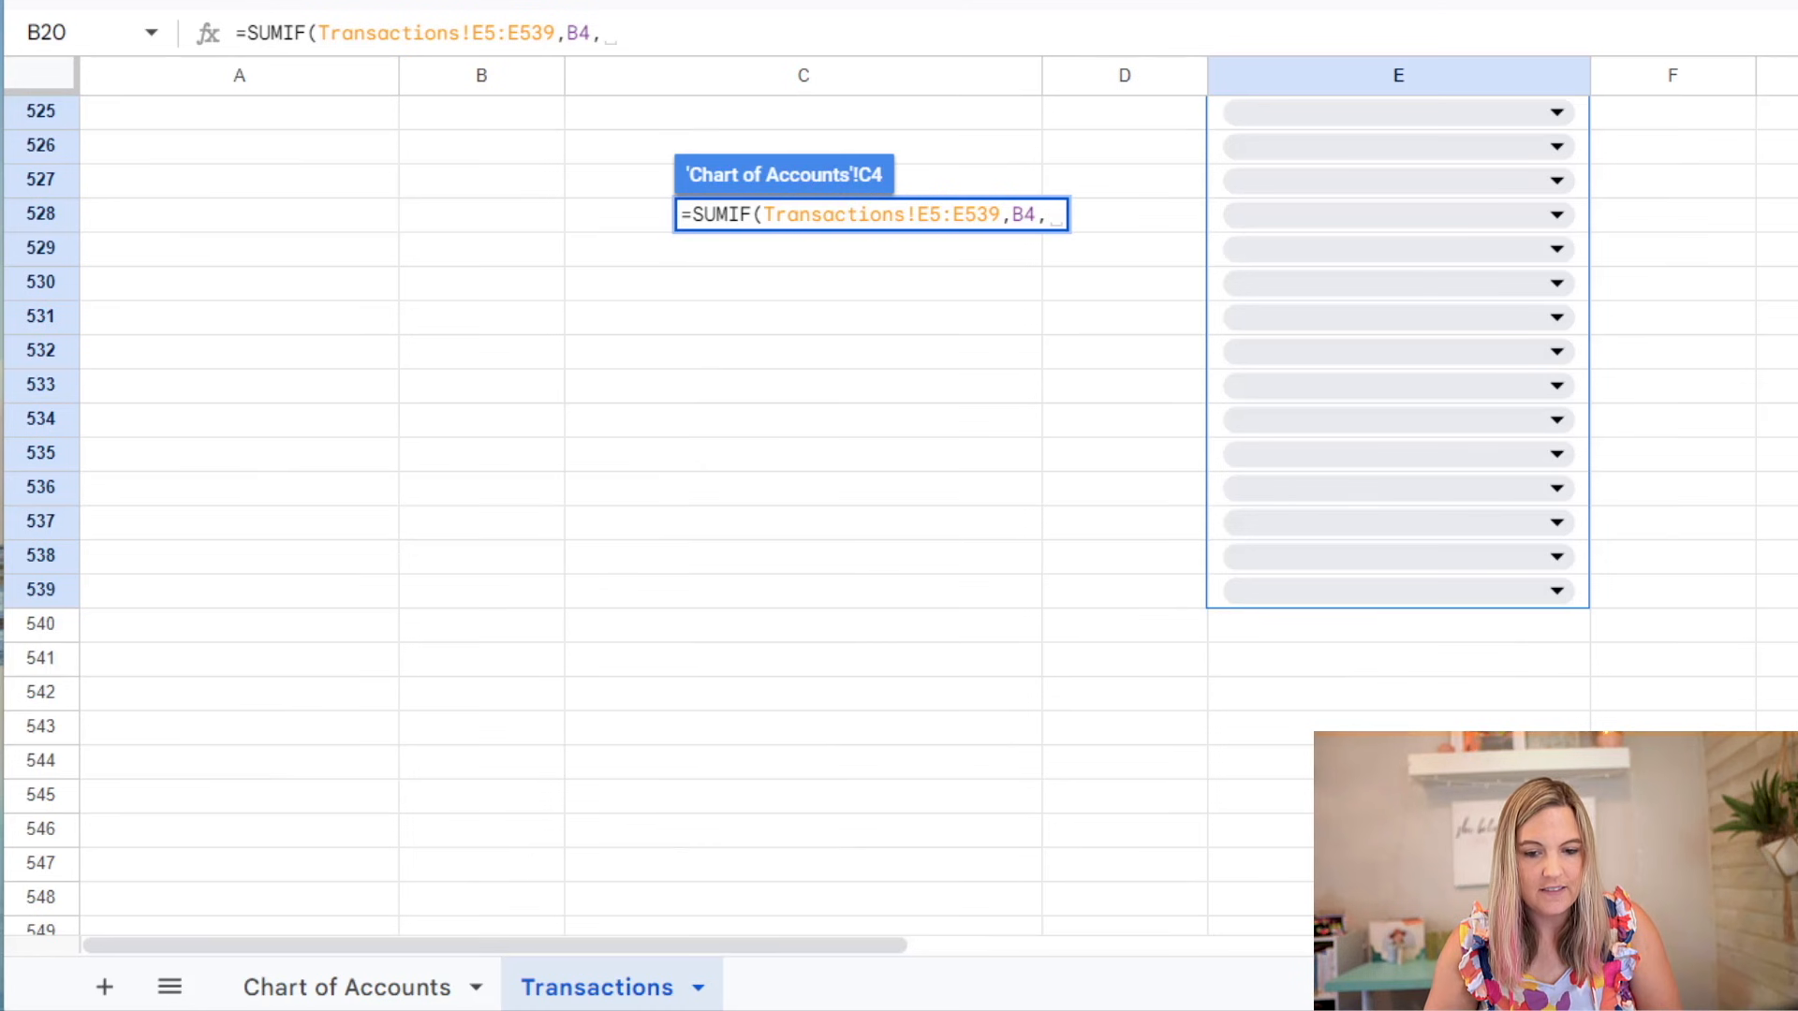
{"action": "scroll", "coordinate": [1092, 257], "scroll_direction": "up", "scroll_amount": 15}
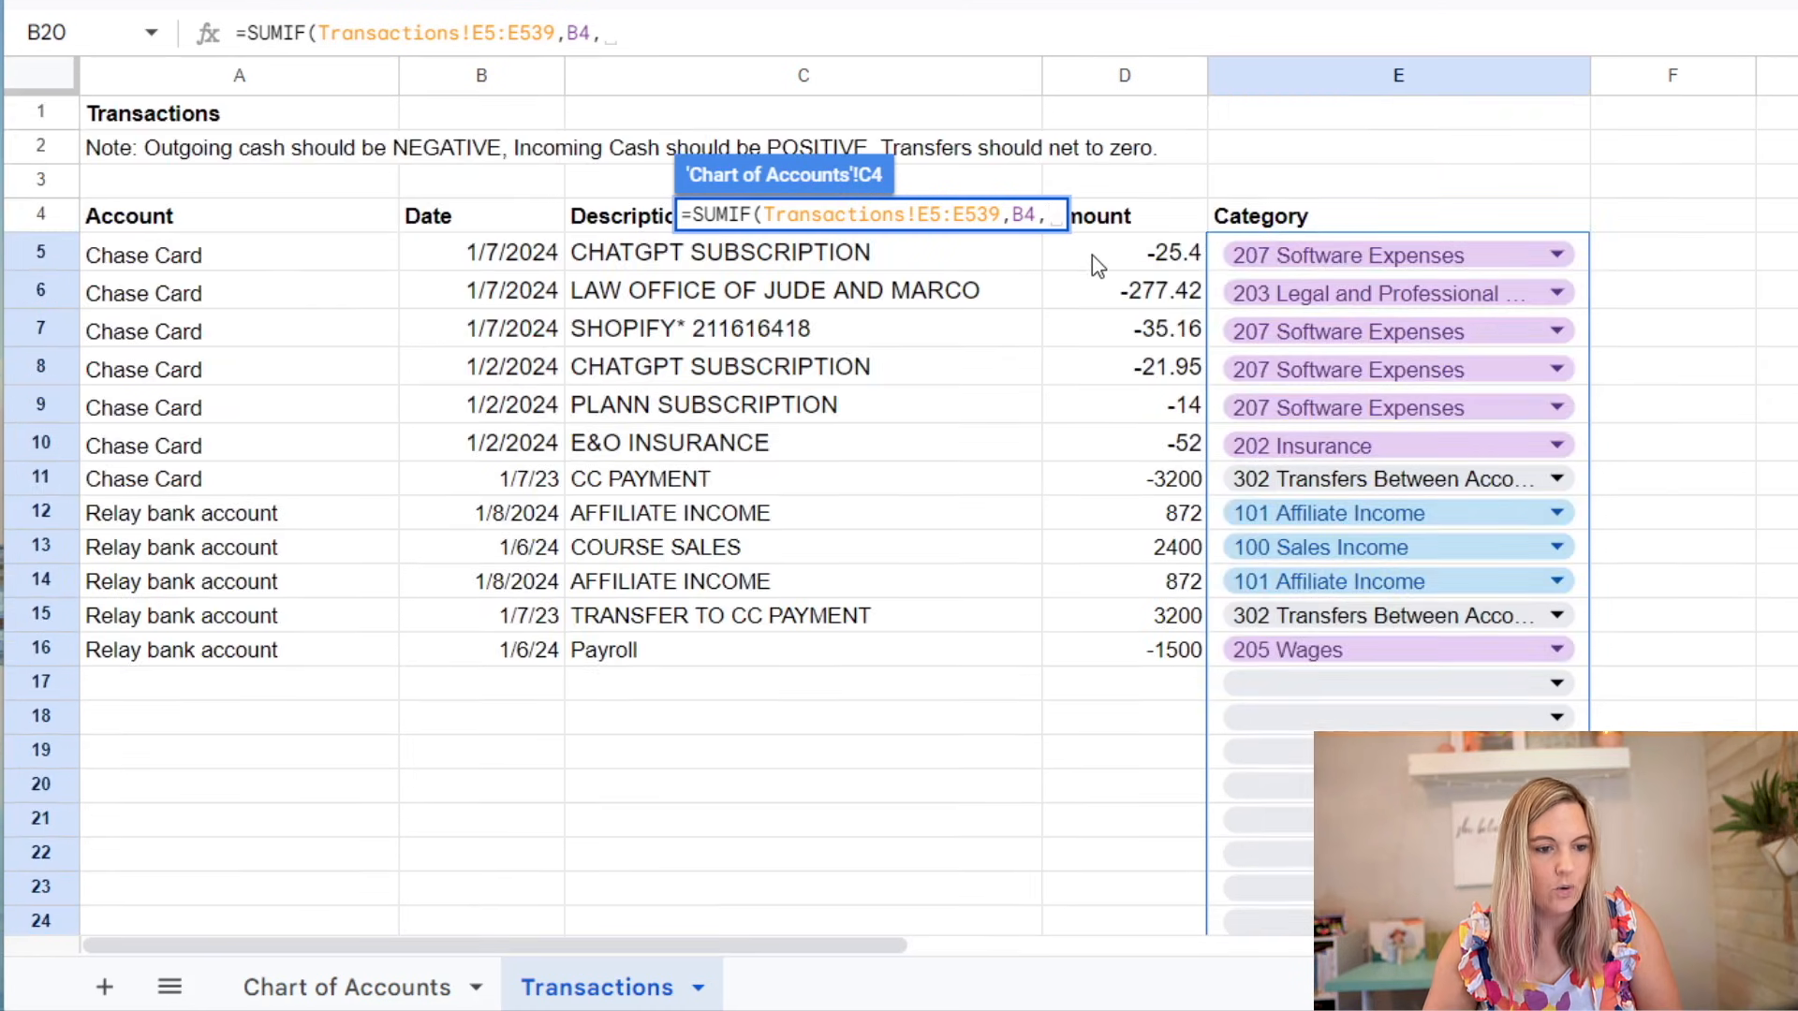
{"action": "left_click_drag", "start_coordinate": [1098, 265], "coordinate": [1110, 211]}
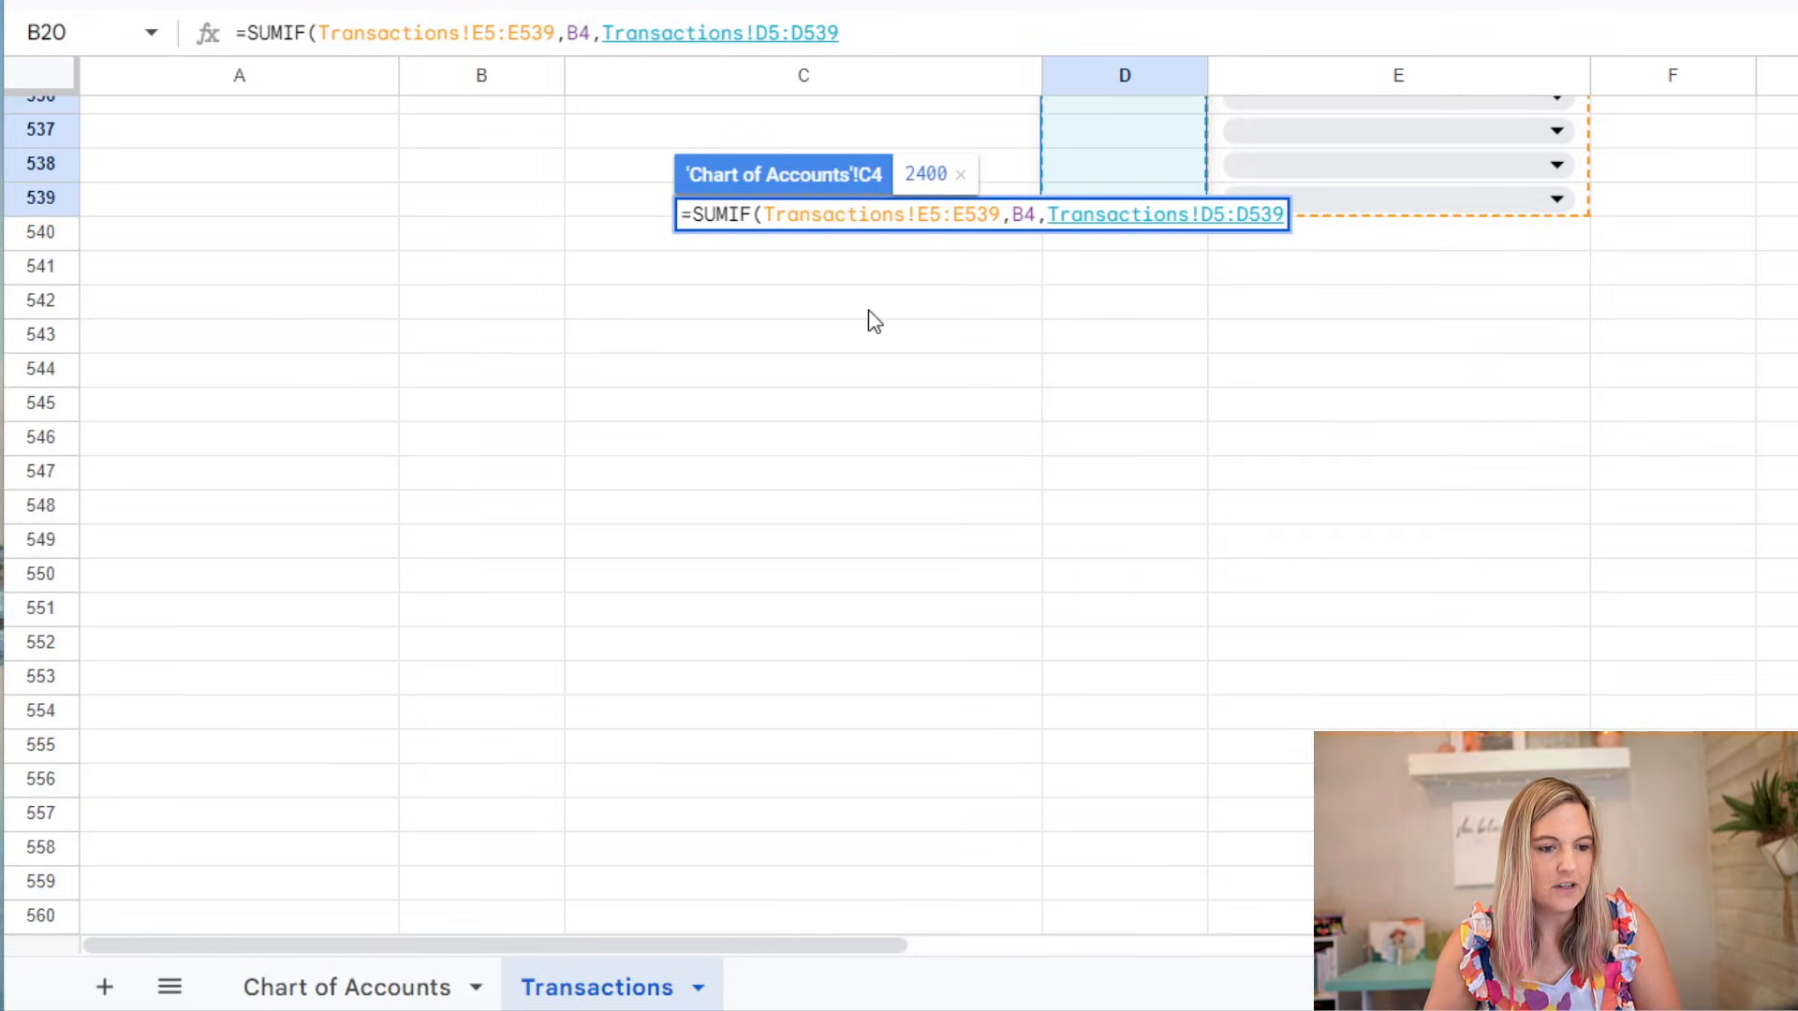
{"action": "left_click", "coordinate": [877, 36]}
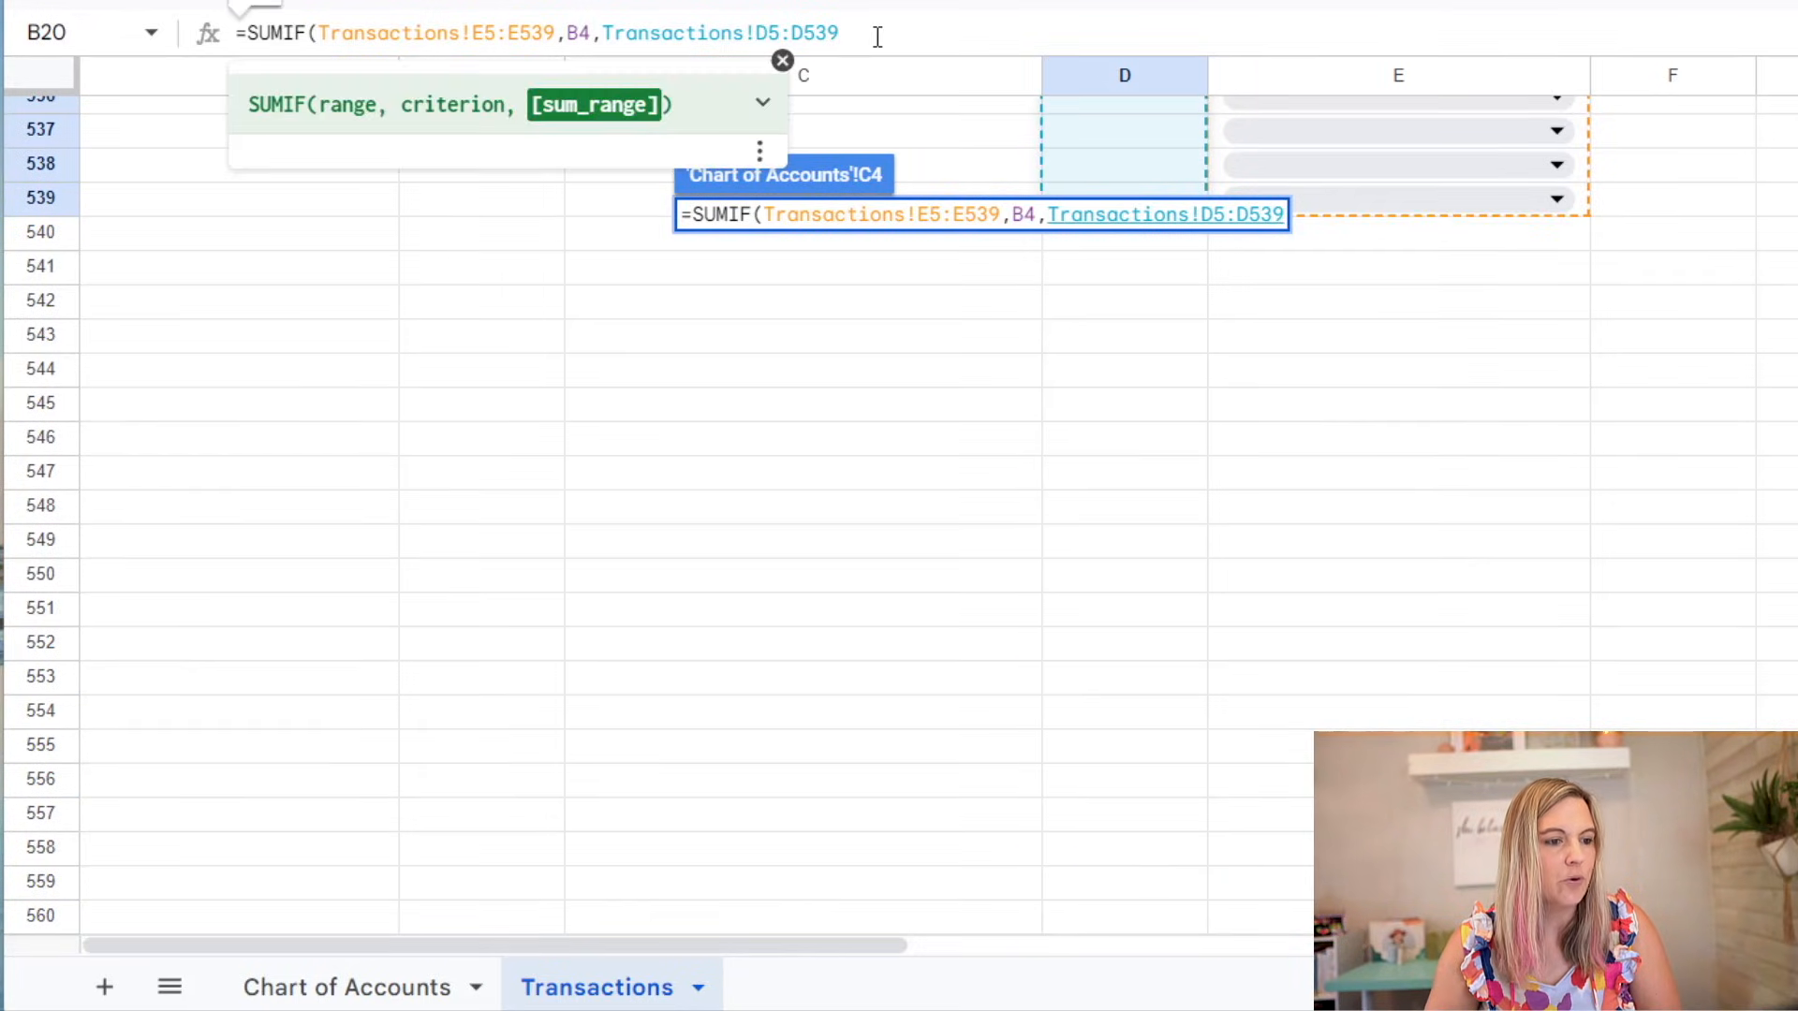
{"action": "type", "text": ")"}
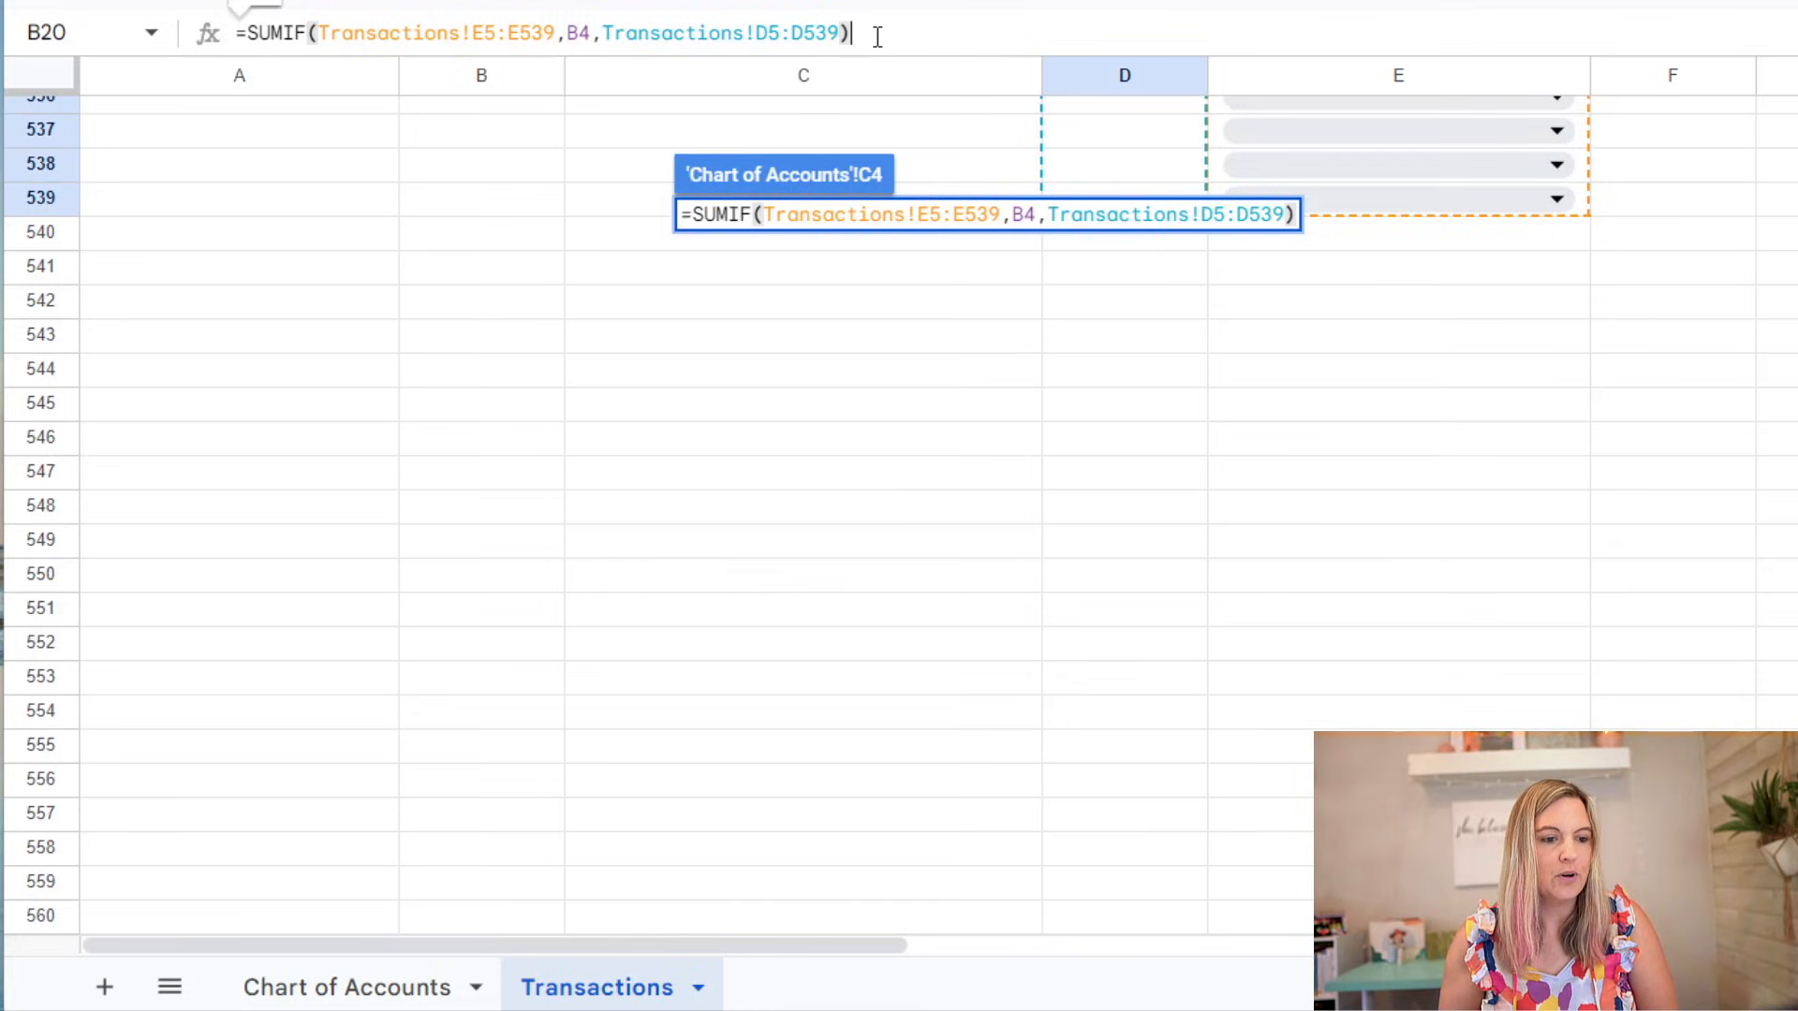
{"action": "key", "text": "Return"}
Step: Compare the course sales amount in D13 of the Transactions sheet with the SUMIF result in C4 of Chart of Accounts
{"action": "left_click", "coordinate": [600, 1002]}
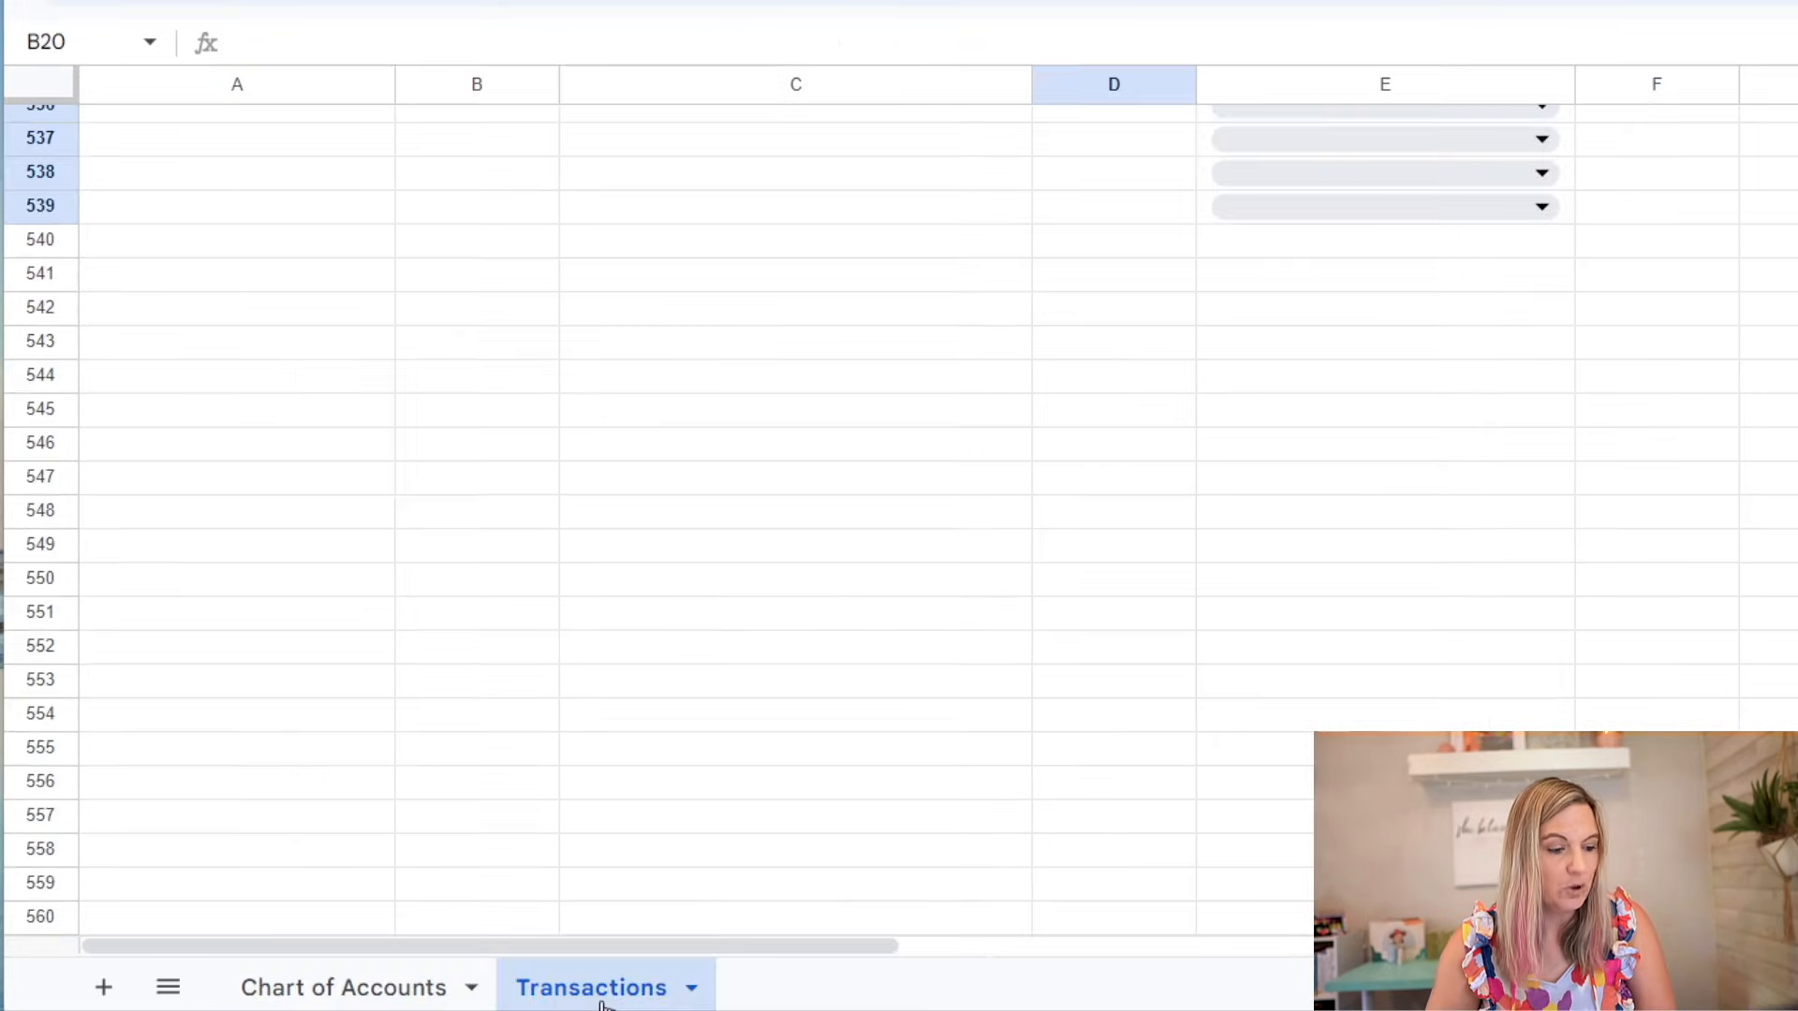
{"action": "scroll", "coordinate": [1461, 529], "scroll_direction": "up", "scroll_amount": 4}
{"action": "scroll", "coordinate": [1501, 413], "scroll_direction": "up", "scroll_amount": 20}
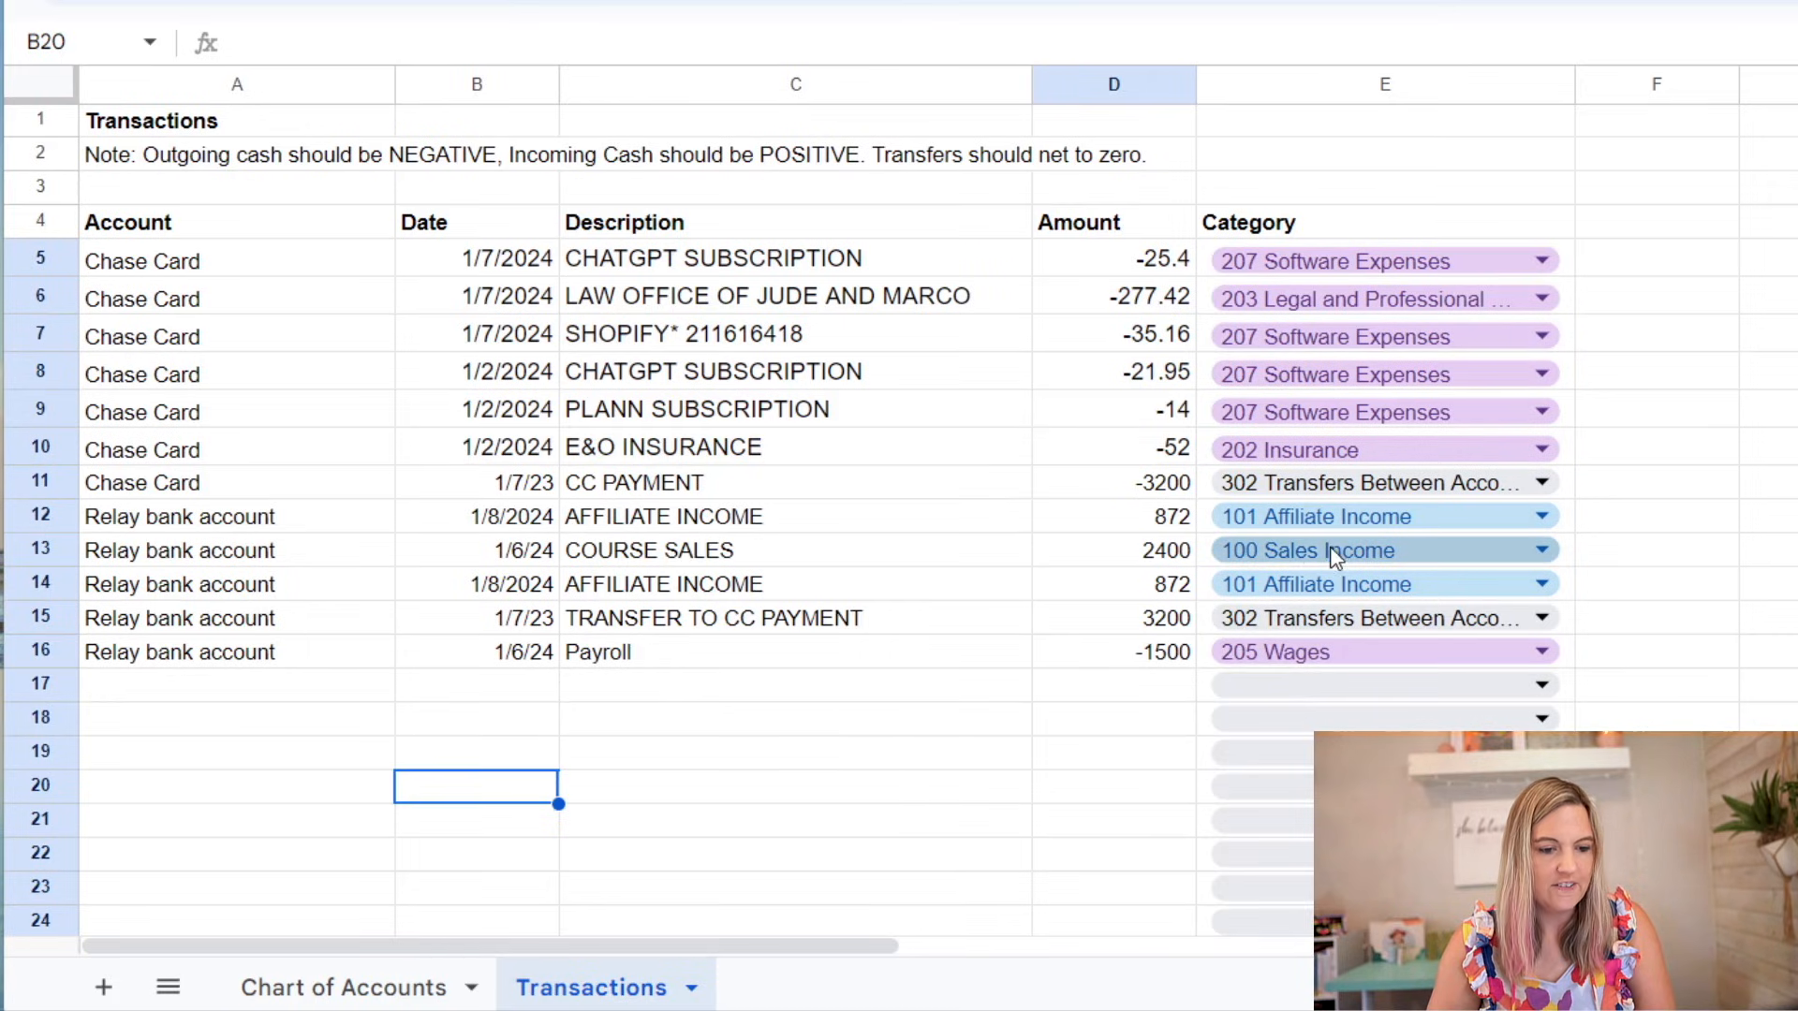
{"action": "left_click", "coordinate": [1136, 554]}
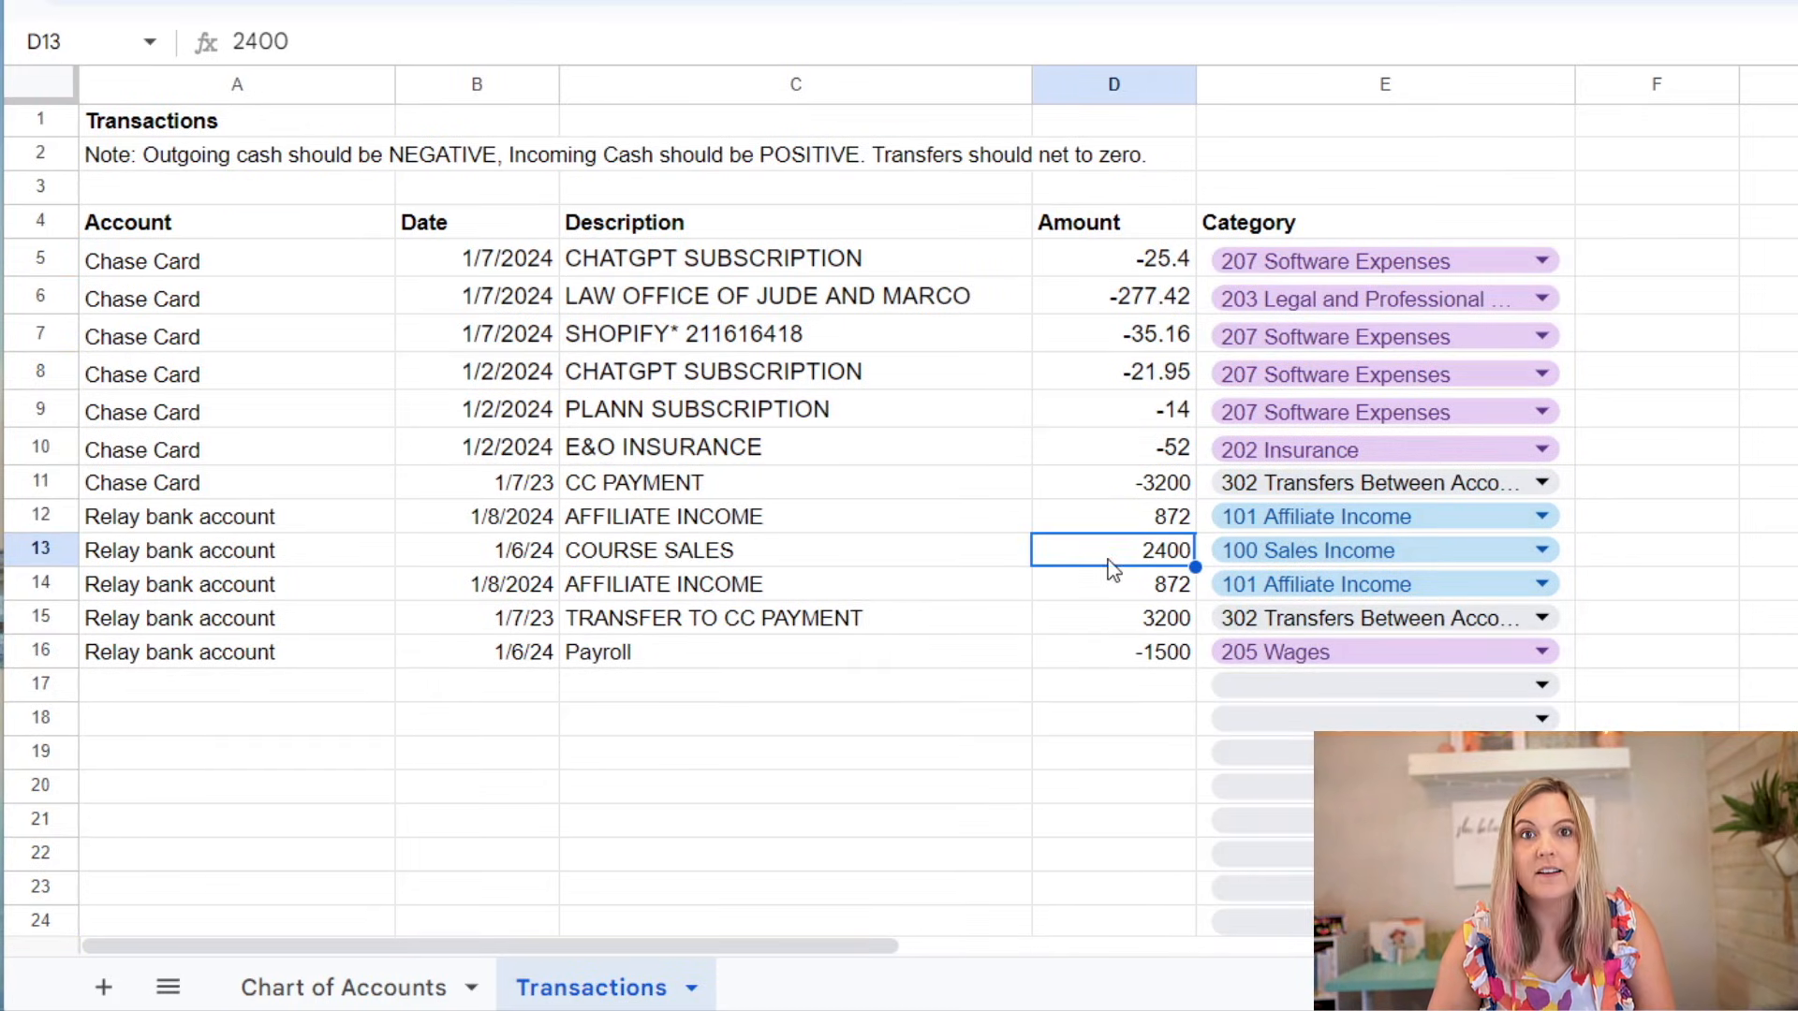
{"action": "left_click", "coordinate": [362, 984]}
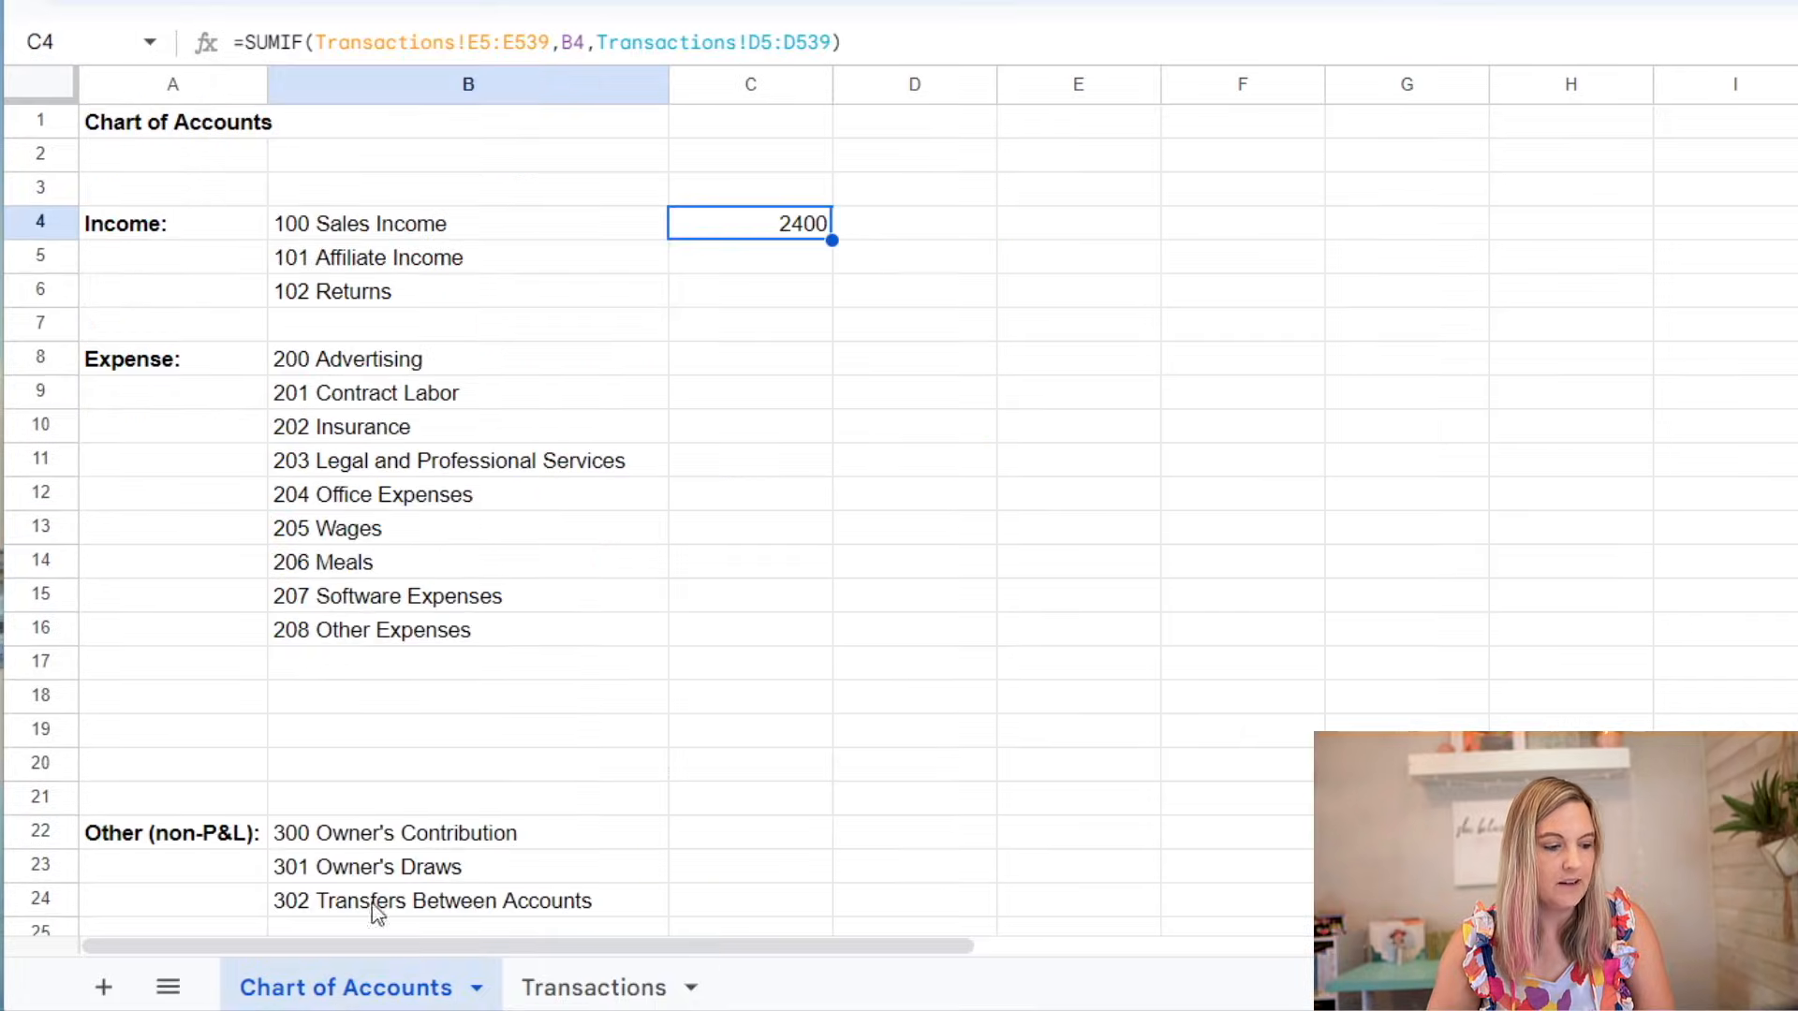
Step: Try to fill the SUMIF formula from C4 down to C6 for the other income accounts
{"action": "left_click_drag", "start_coordinate": [830, 239], "coordinate": [828, 307]}
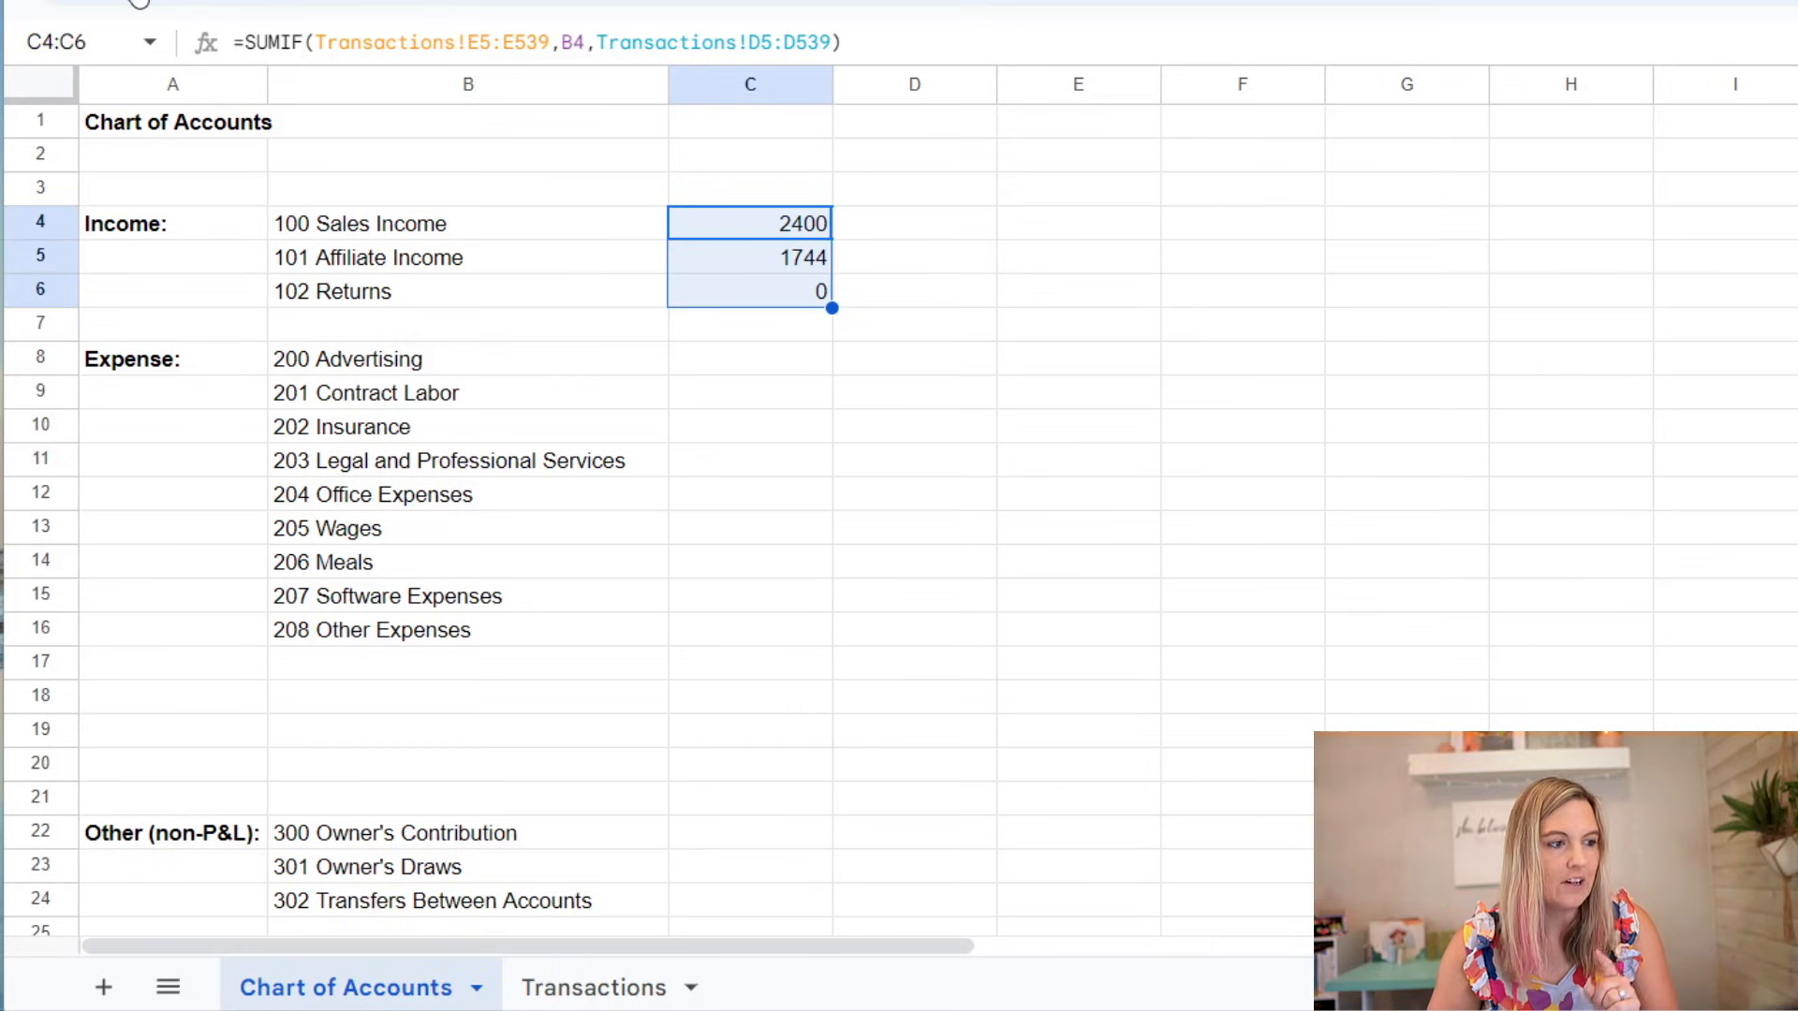
{"action": "left_click", "coordinate": [141, 3]}
{"action": "left_click", "coordinate": [1075, 262]}
Step: Review the ranges in the C4 formula against the transaction rows from row 5 down on the Transactions sheet
{"action": "left_click", "coordinate": [766, 230]}
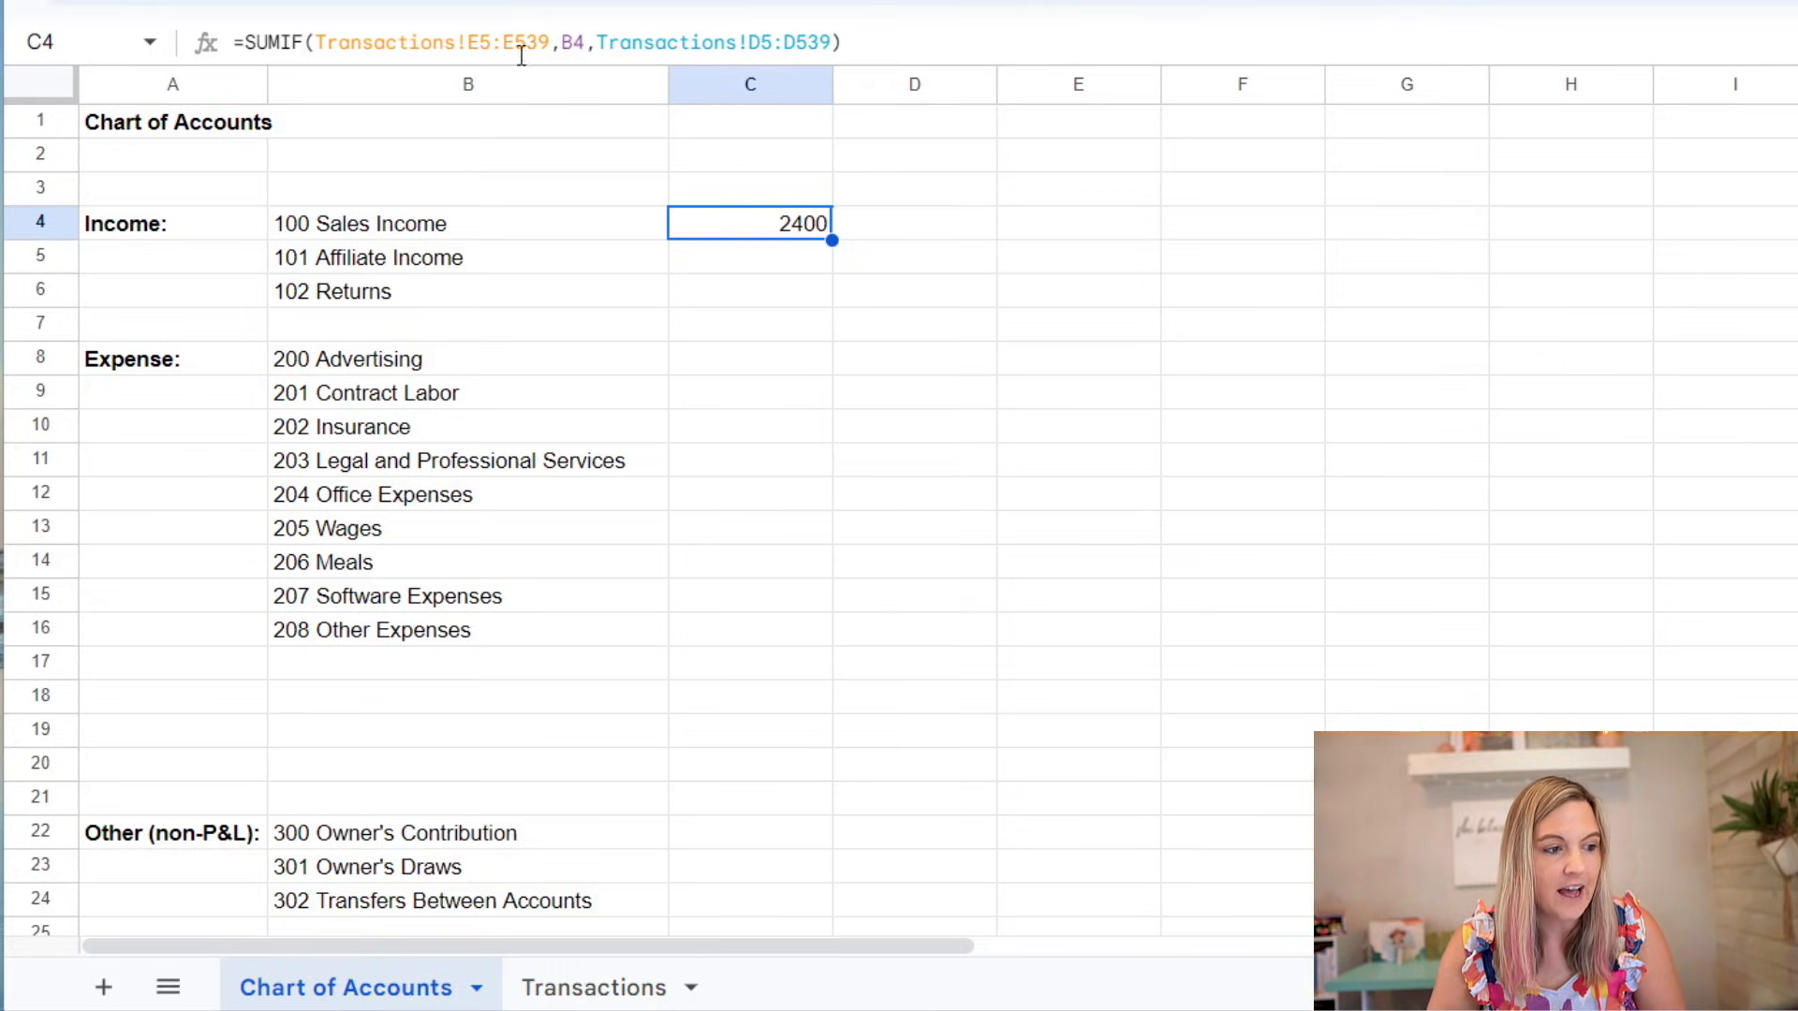
{"action": "left_click", "coordinate": [625, 988]}
{"action": "left_click_drag", "start_coordinate": [45, 260], "coordinate": [60, 887]}
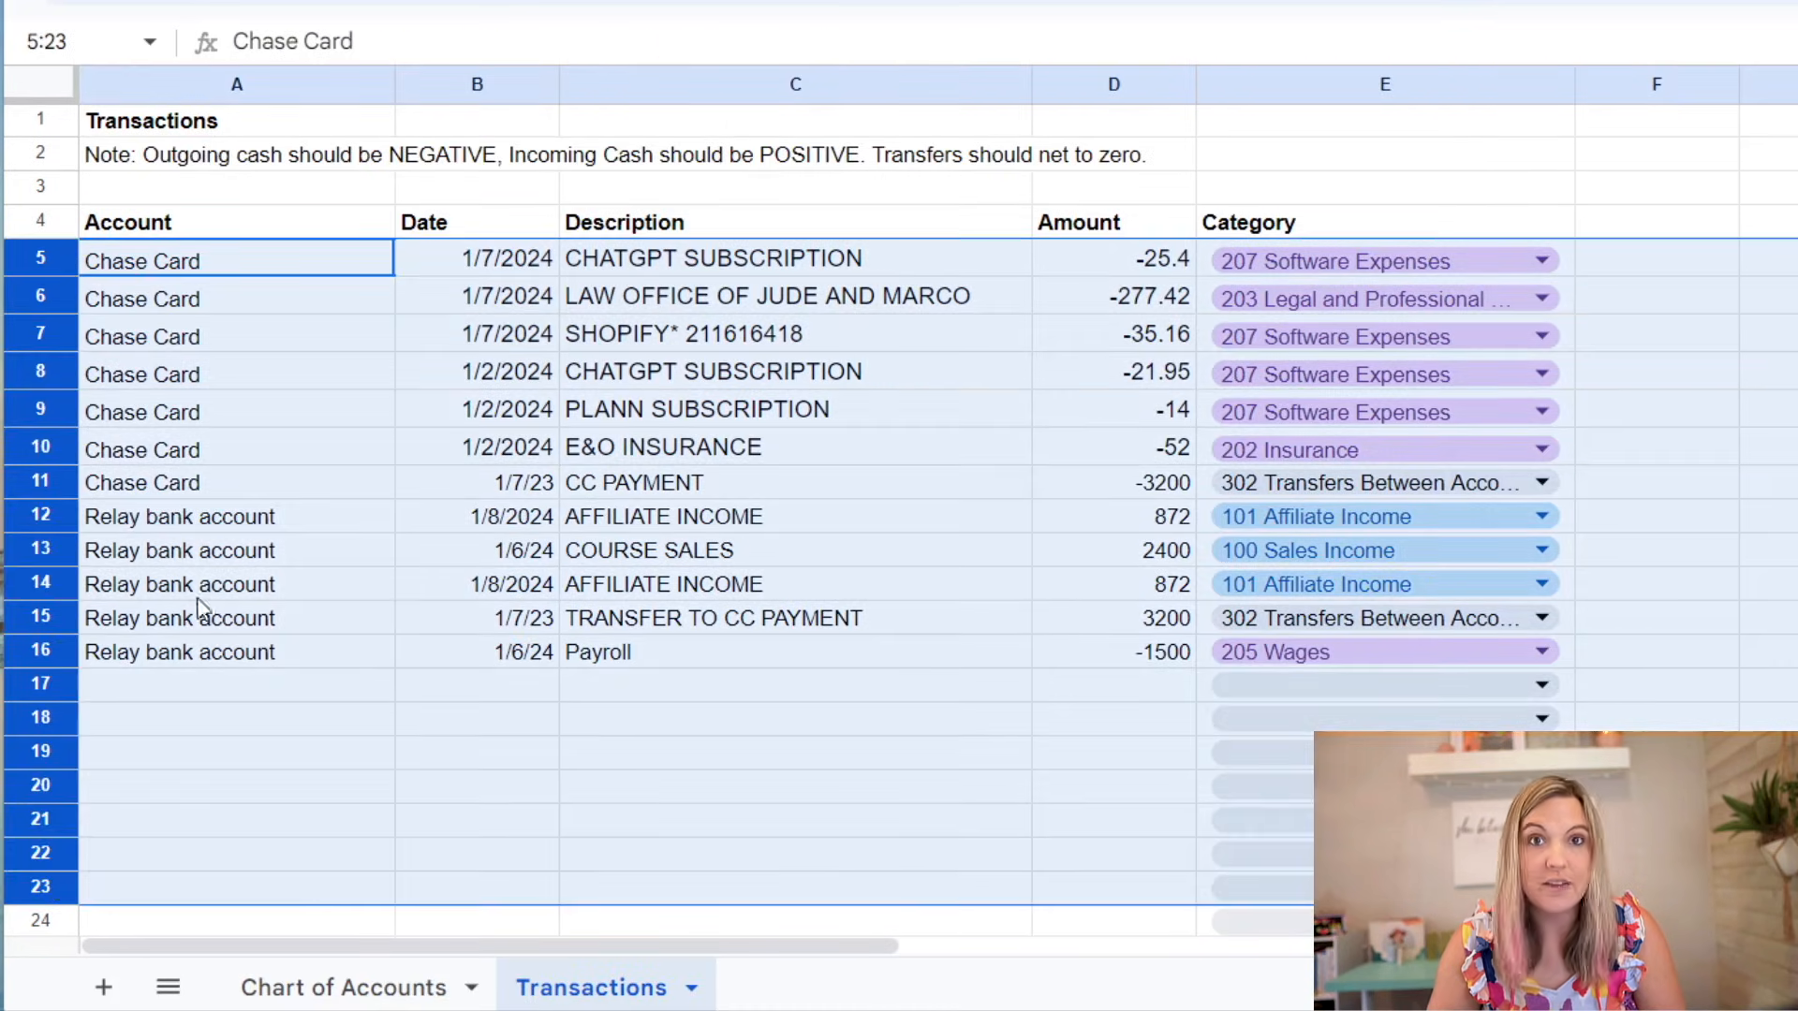
{"action": "left_click", "coordinate": [362, 988]}
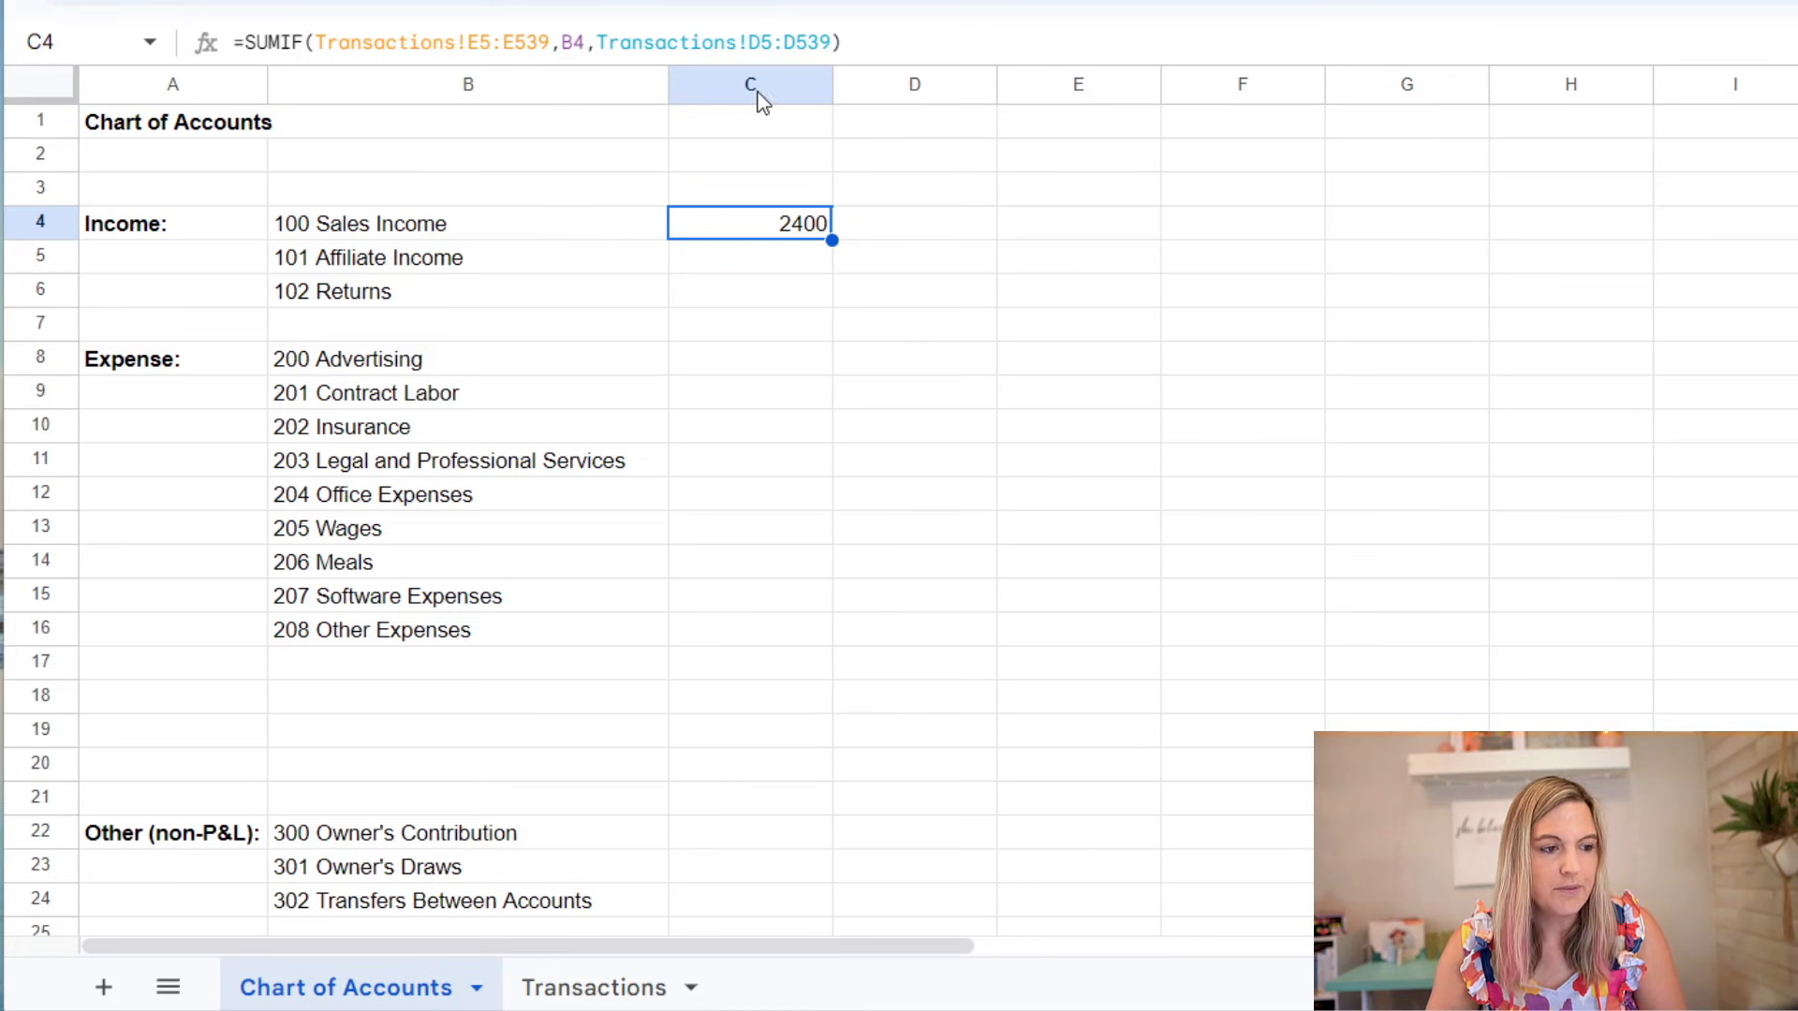
Step: Try to fill the SUMIF formula from C4 into C5, check its category range, and clear C5 again
{"action": "left_click", "coordinate": [594, 988]}
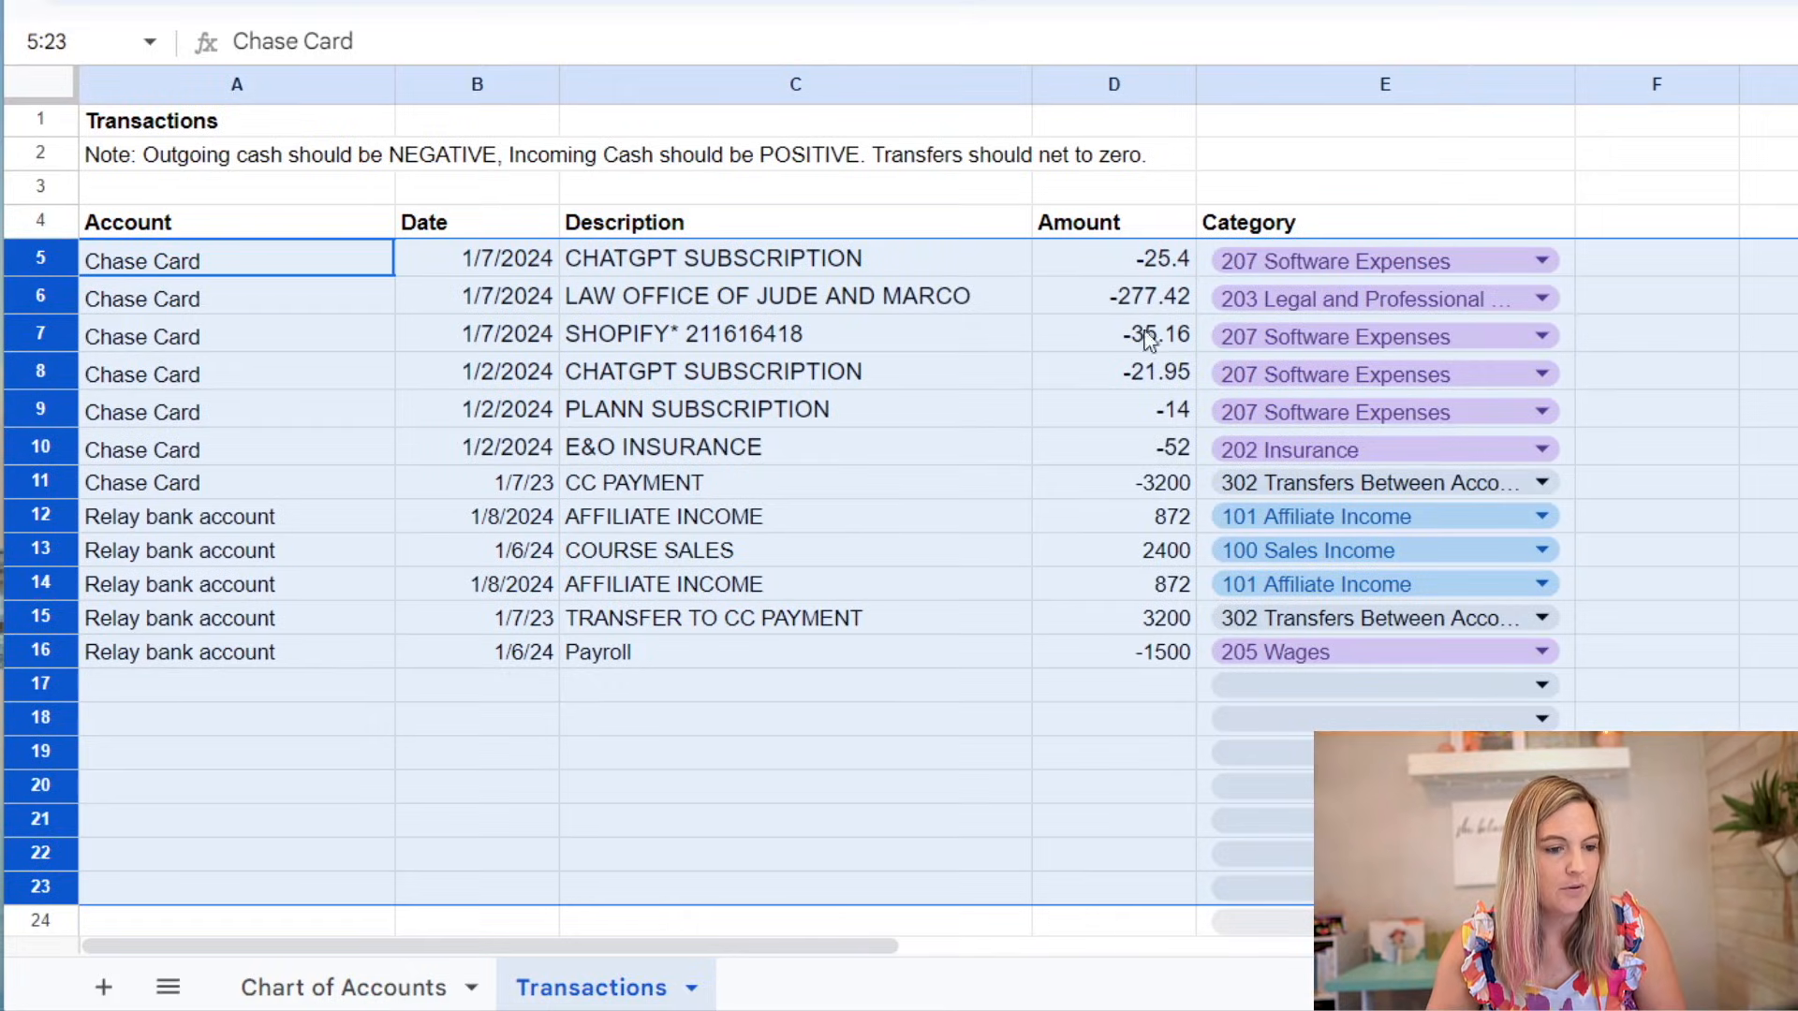
{"action": "left_click", "coordinate": [309, 993]}
{"action": "left_click_drag", "start_coordinate": [830, 242], "coordinate": [828, 272]}
{"action": "left_click", "coordinate": [751, 272]}
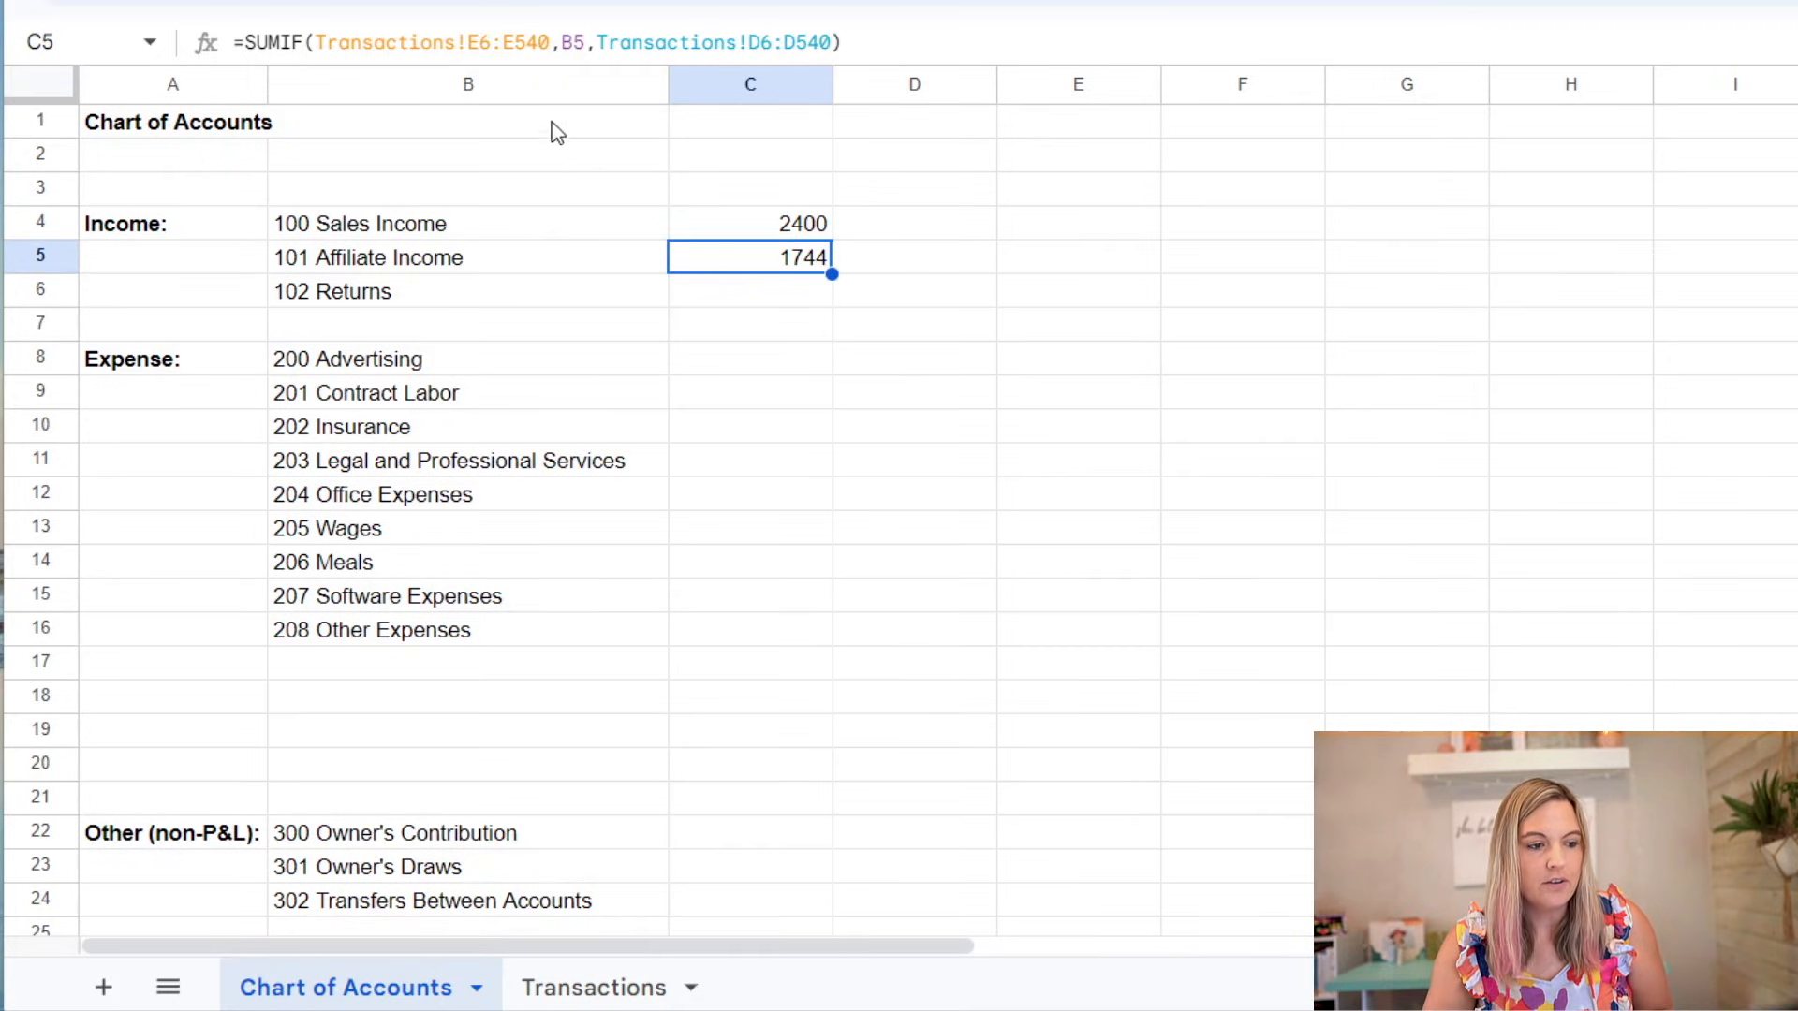
{"action": "left_click_drag", "start_coordinate": [473, 49], "coordinate": [551, 45]}
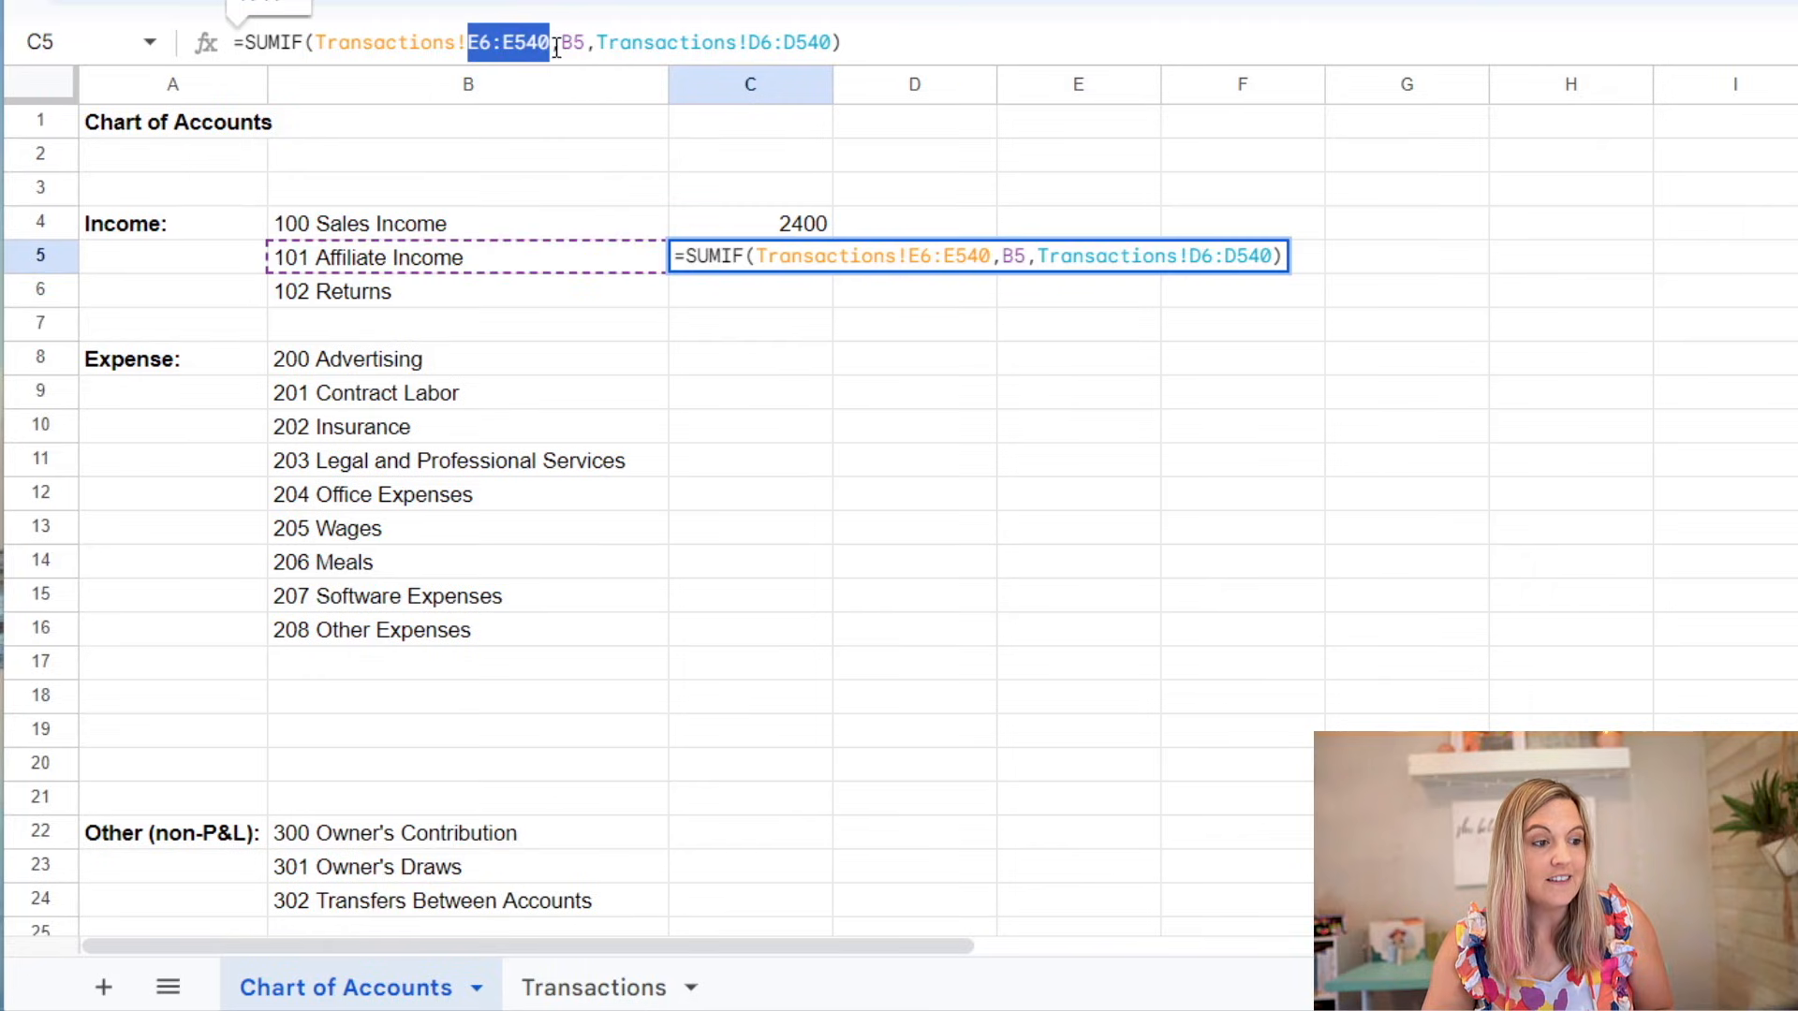
{"action": "key", "text": "Escape"}
{"action": "left_click", "coordinate": [709, 237]}
{"action": "left_click", "coordinate": [724, 269]}
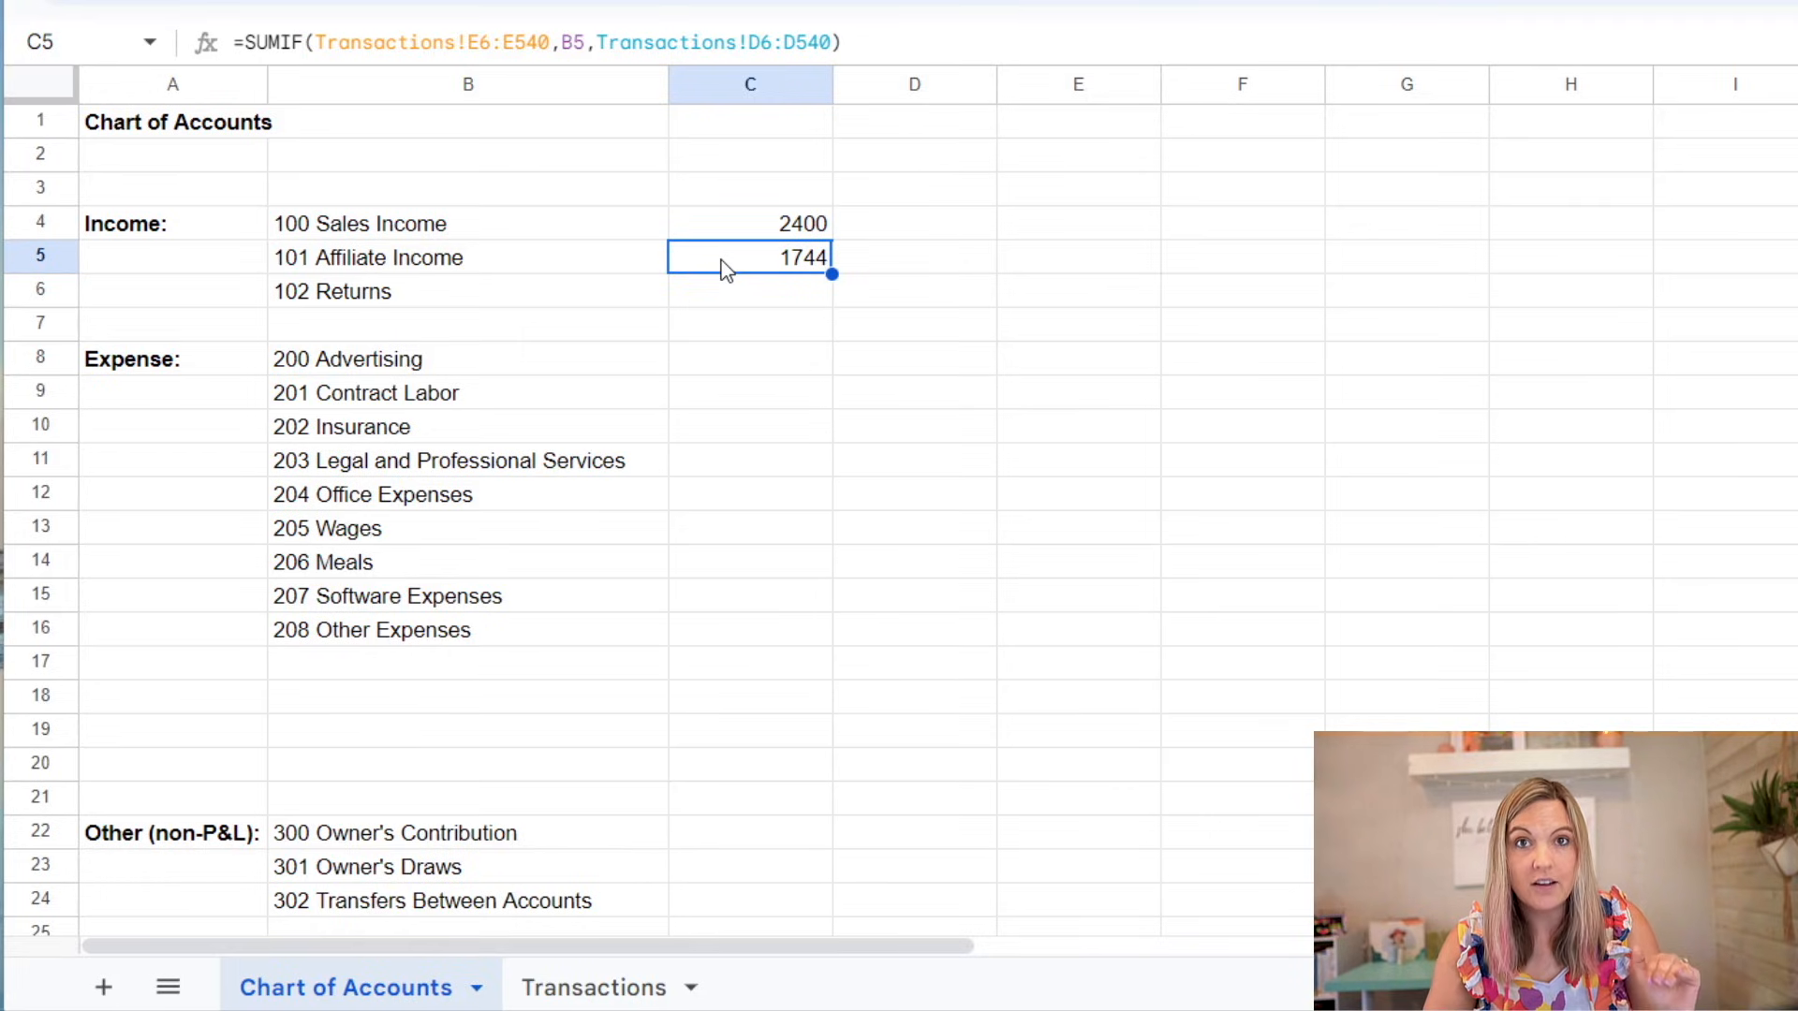
{"action": "key", "text": "Delete"}
Step: Make the category range in the C4 SUMIF formula absolute as Transactions!$E$5:$E$539
{"action": "left_click", "coordinate": [728, 229]}
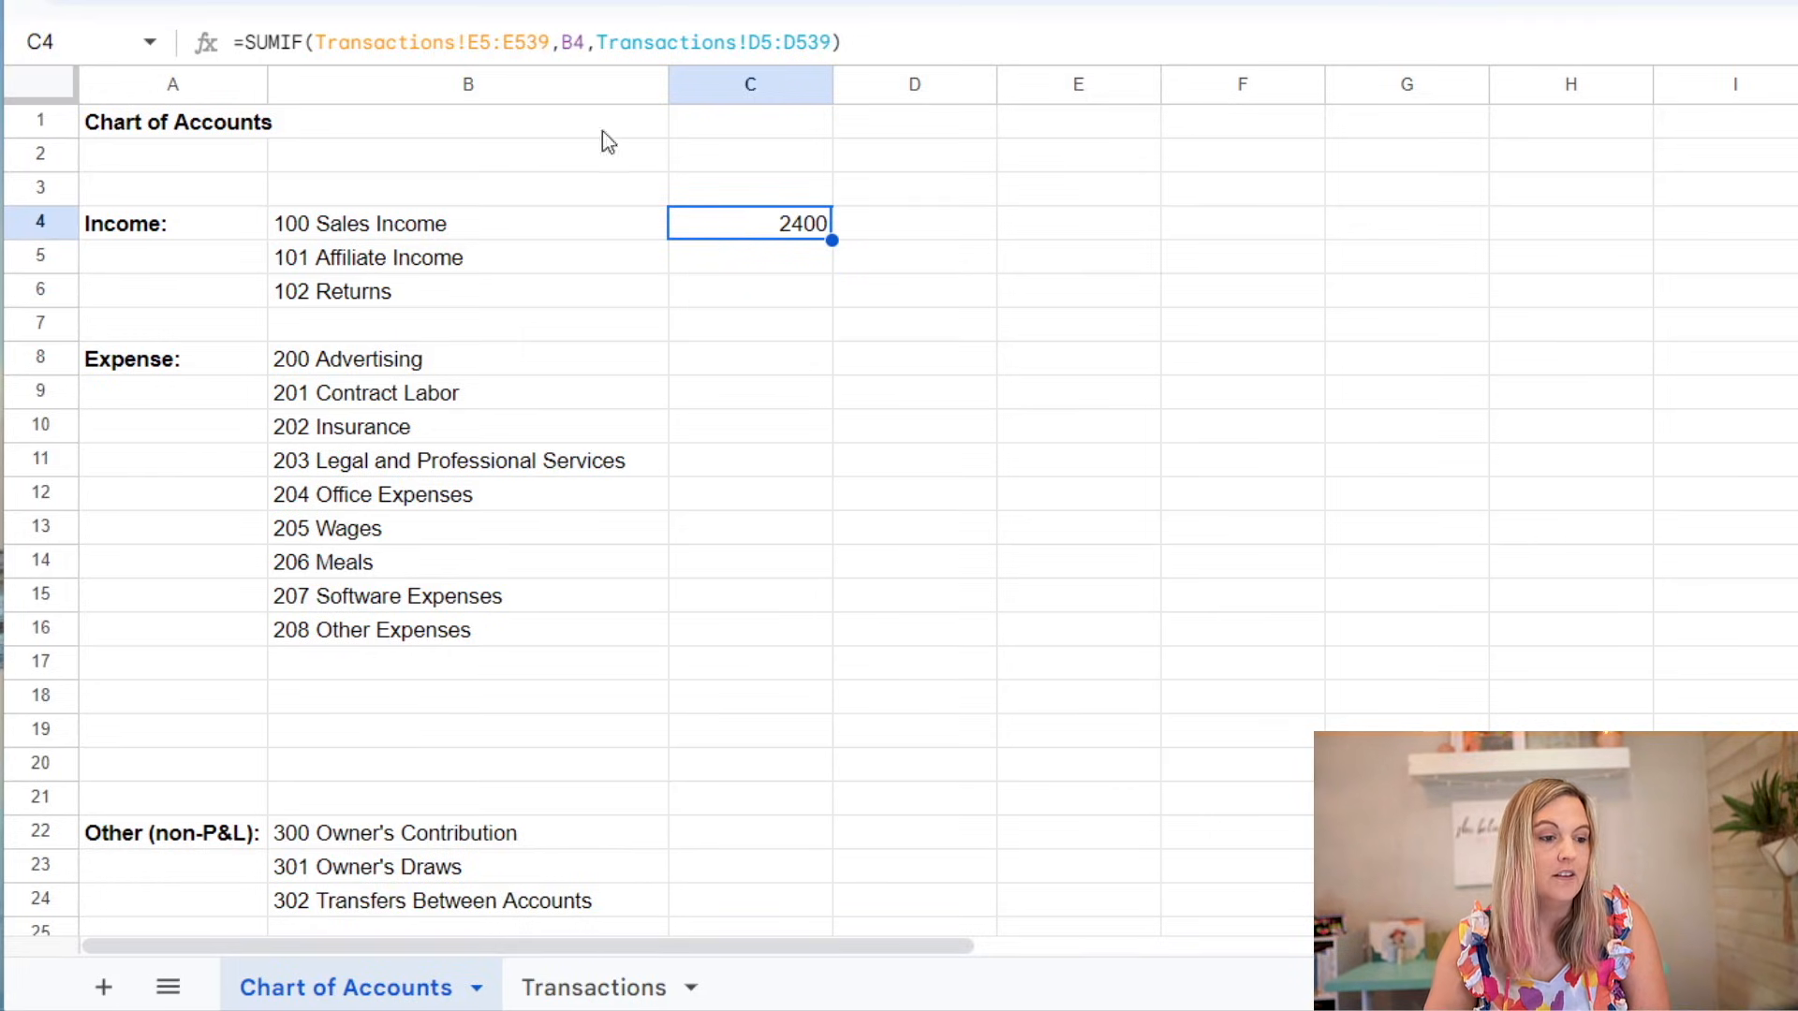
{"action": "left_click", "coordinate": [470, 42]}
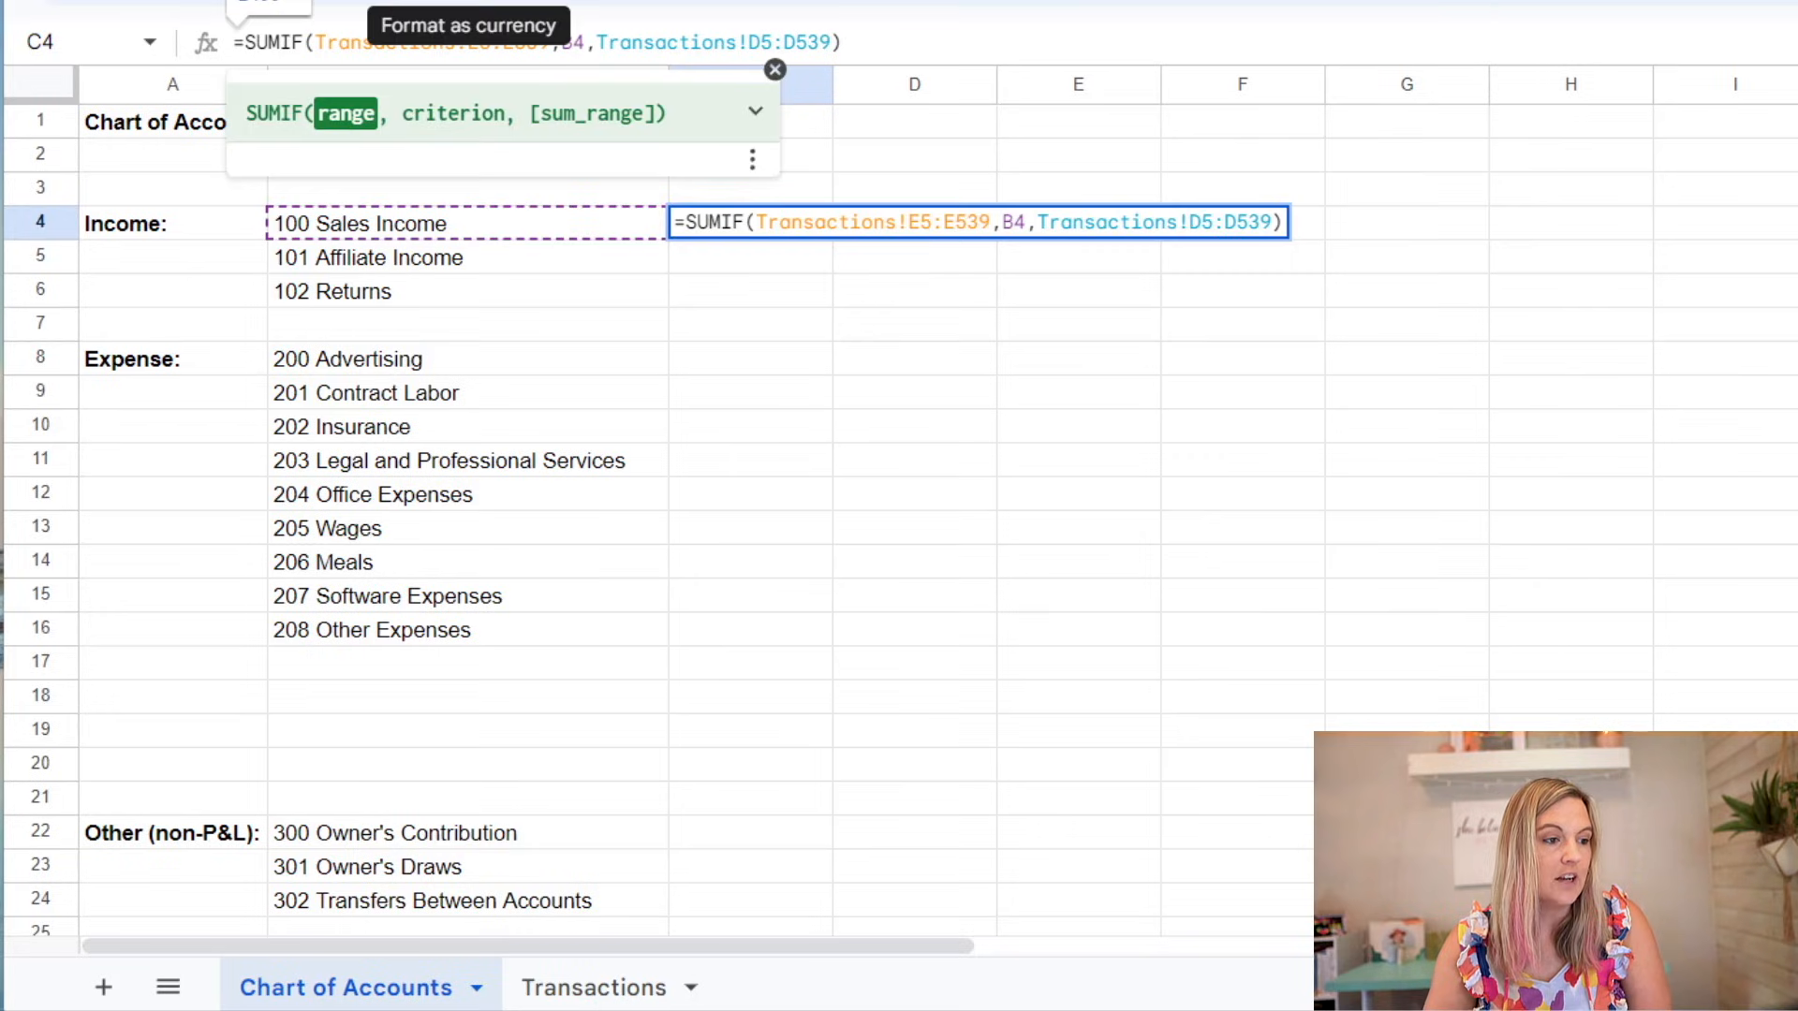
{"action": "type", "text": "$"}
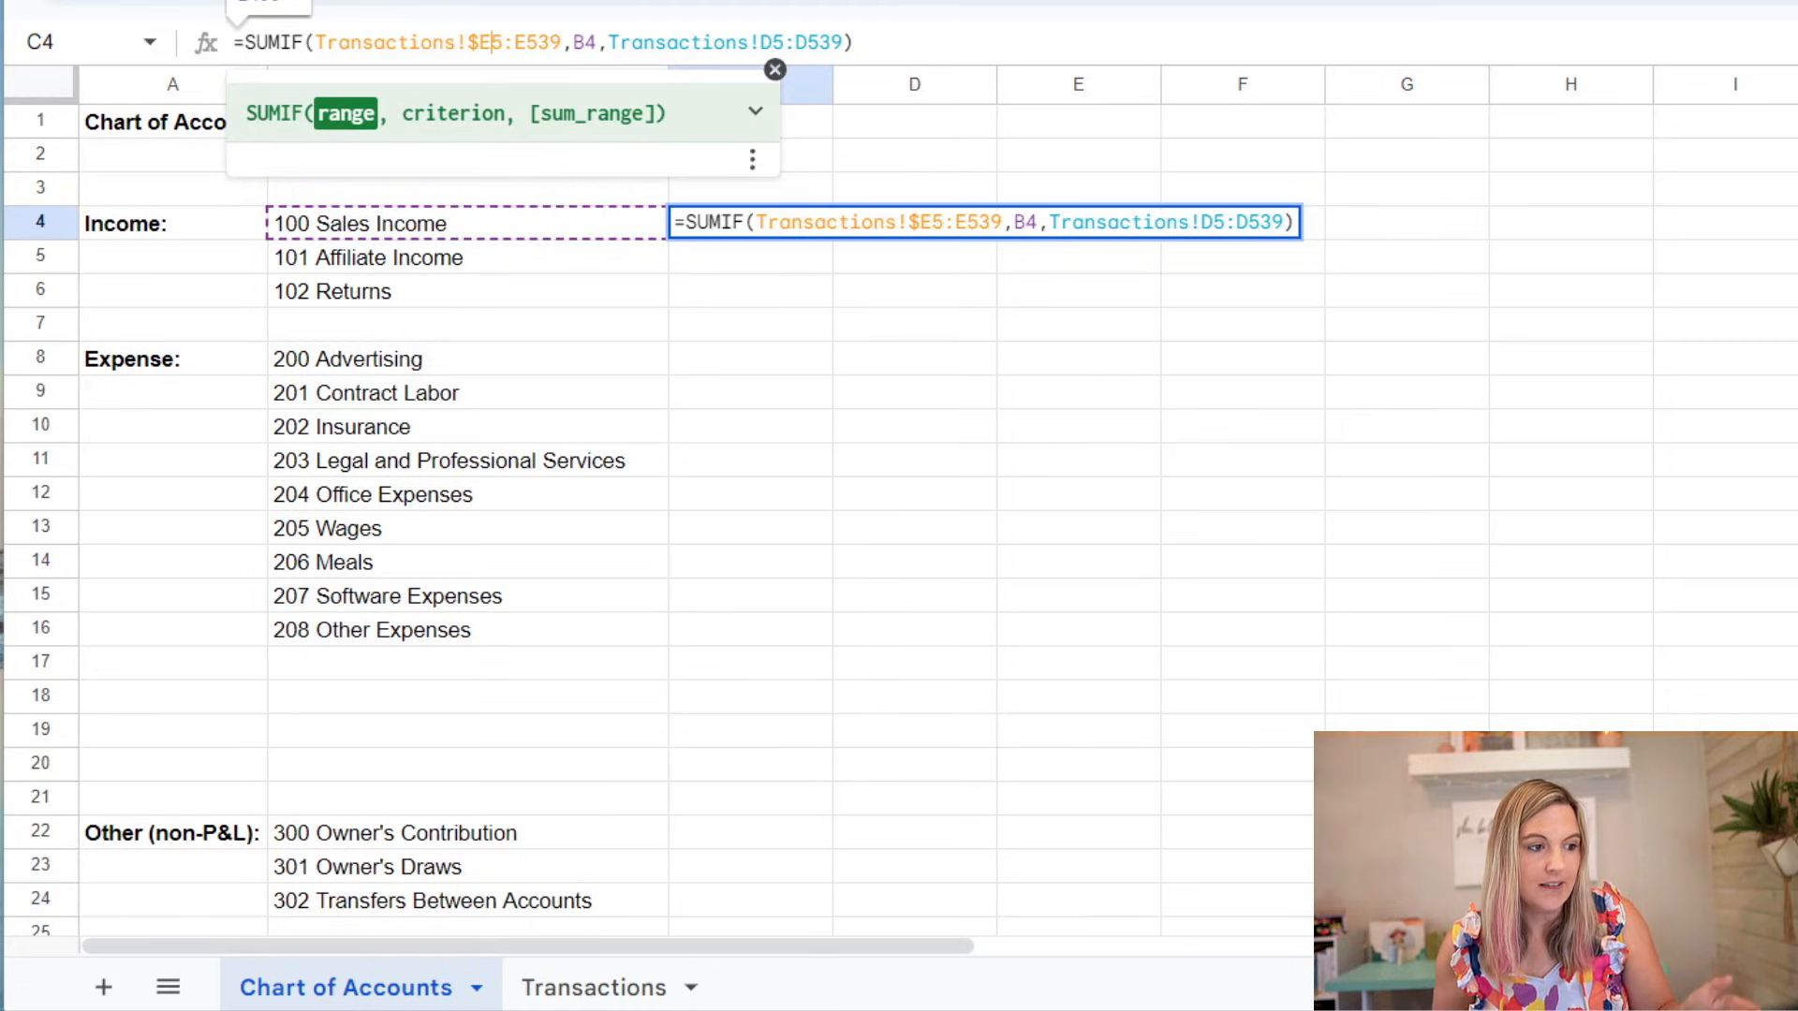
{"action": "type", "text": "$E"}
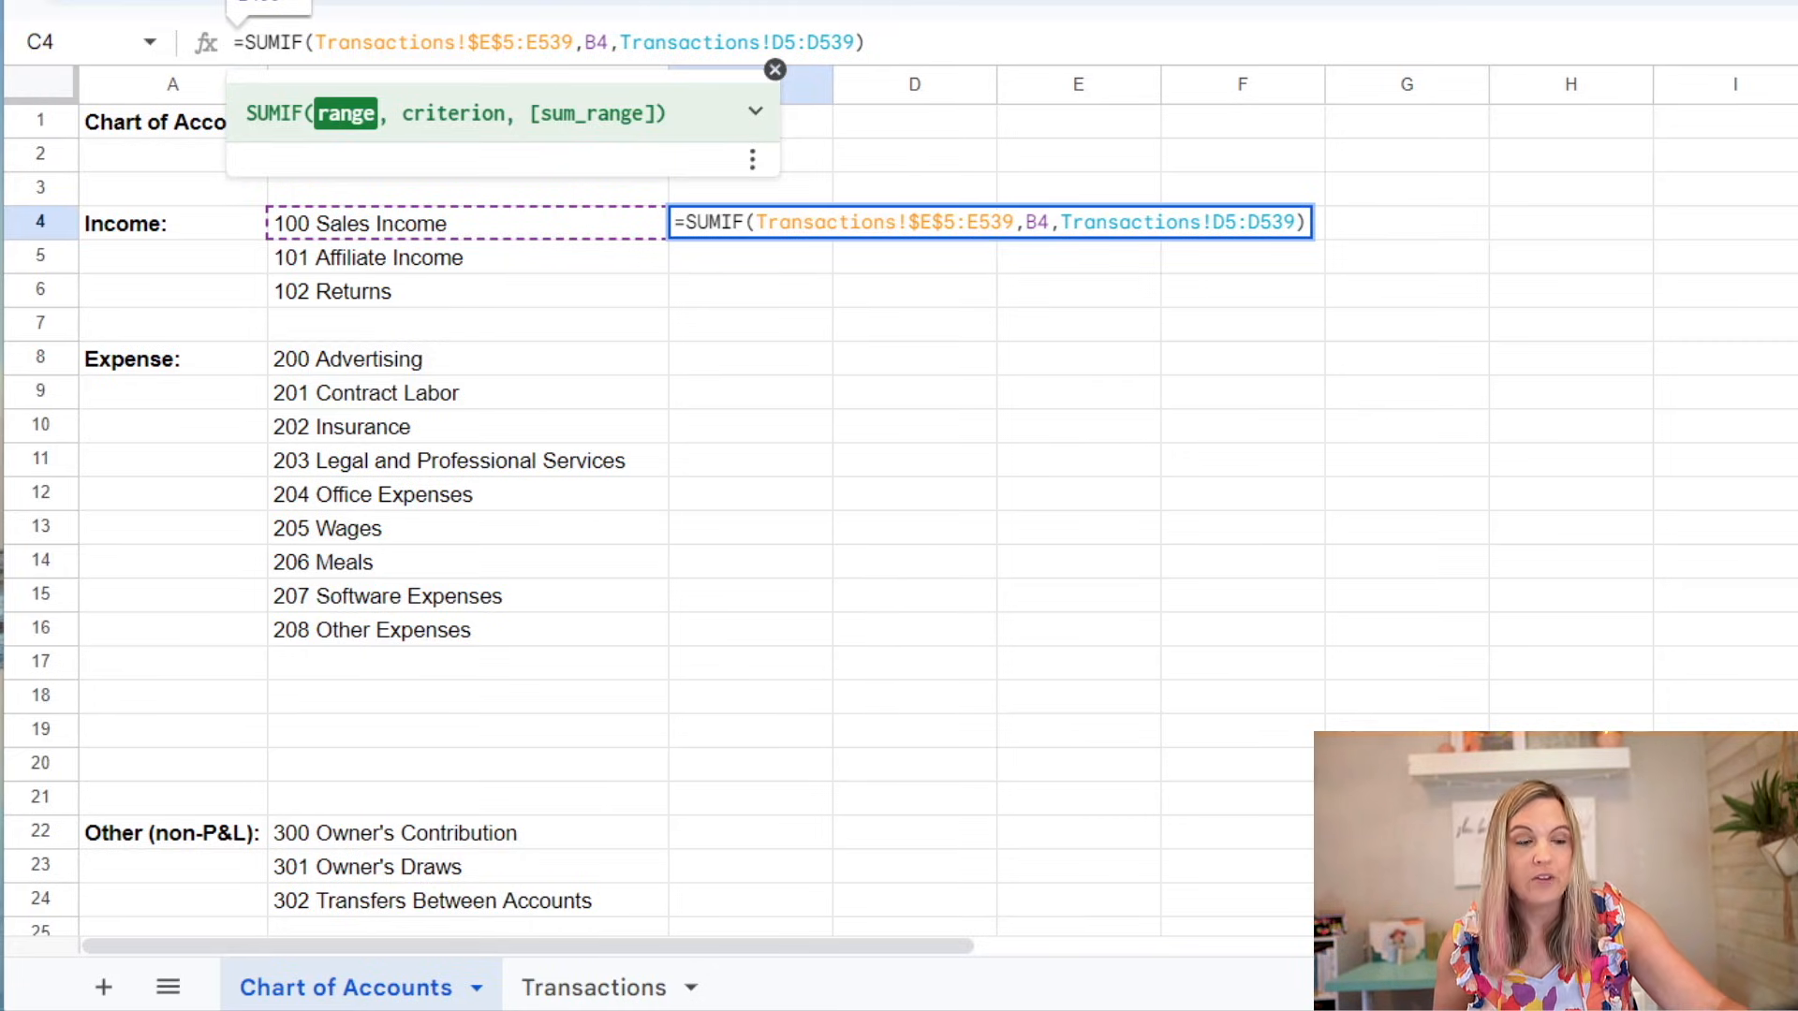
{"action": "type", "text": "$5:$E$"}
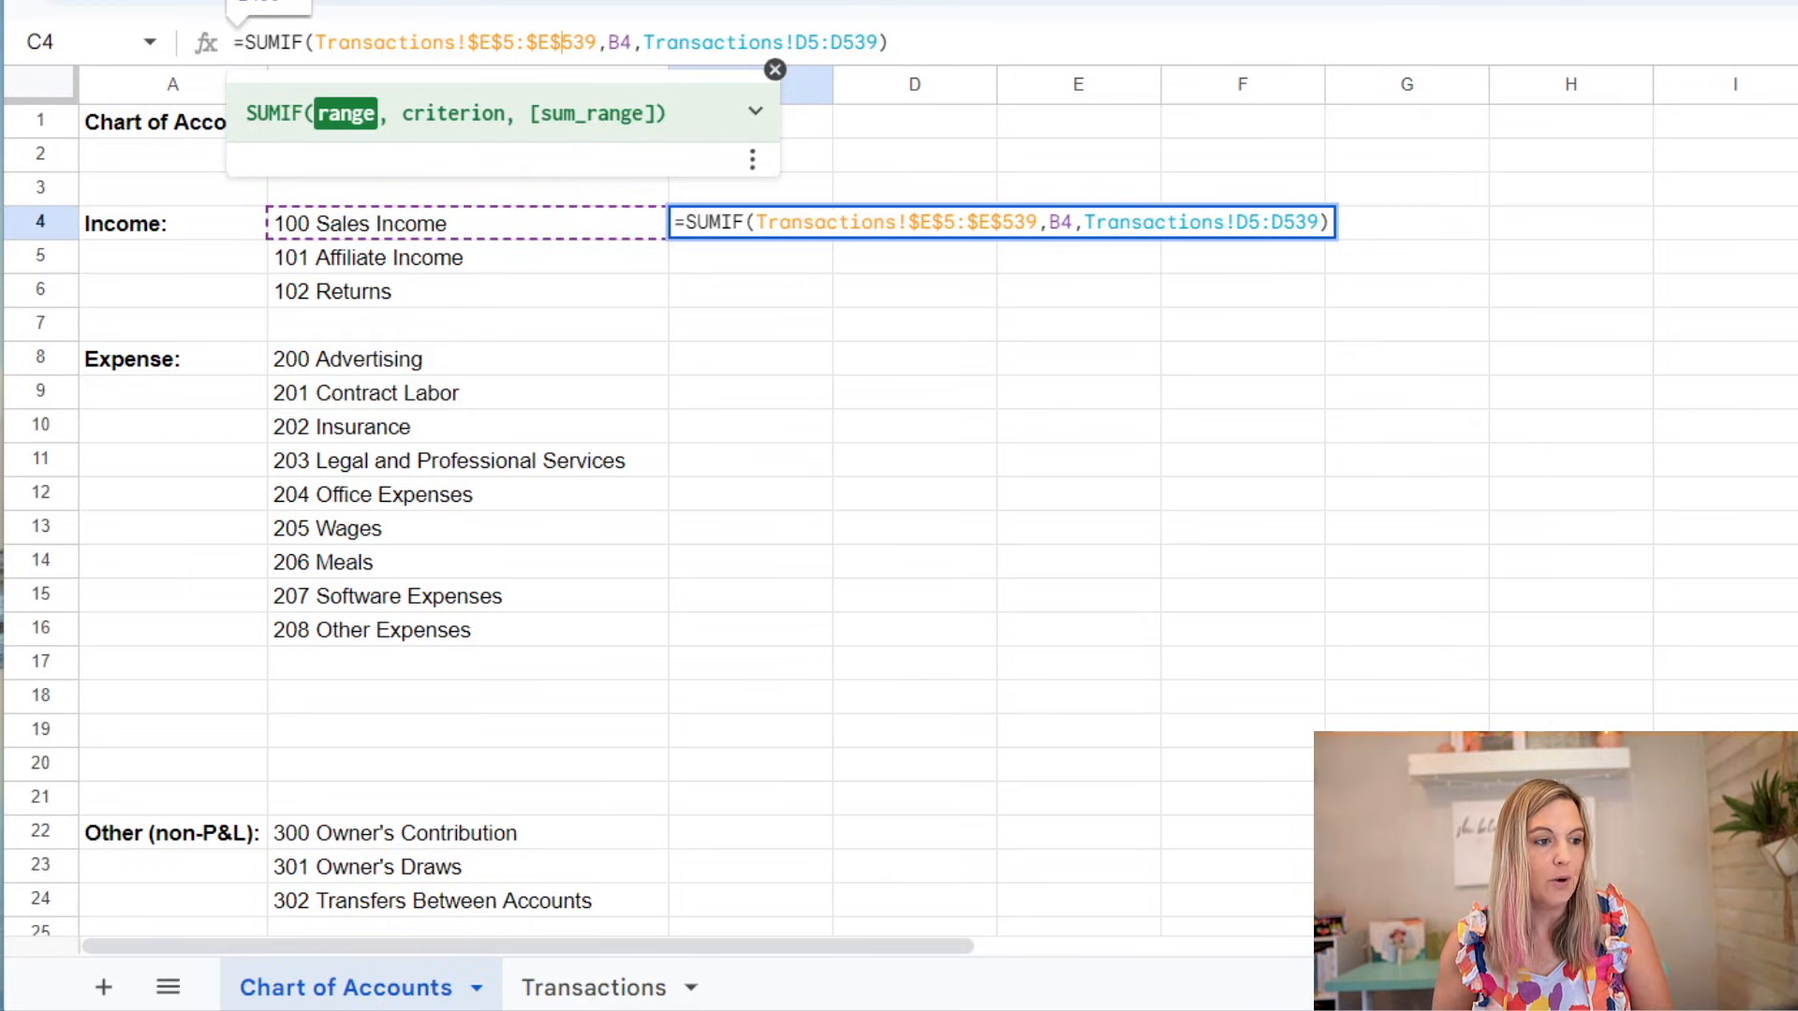
{"action": "key", "text": "Right"}
{"action": "key", "text": "Right"}
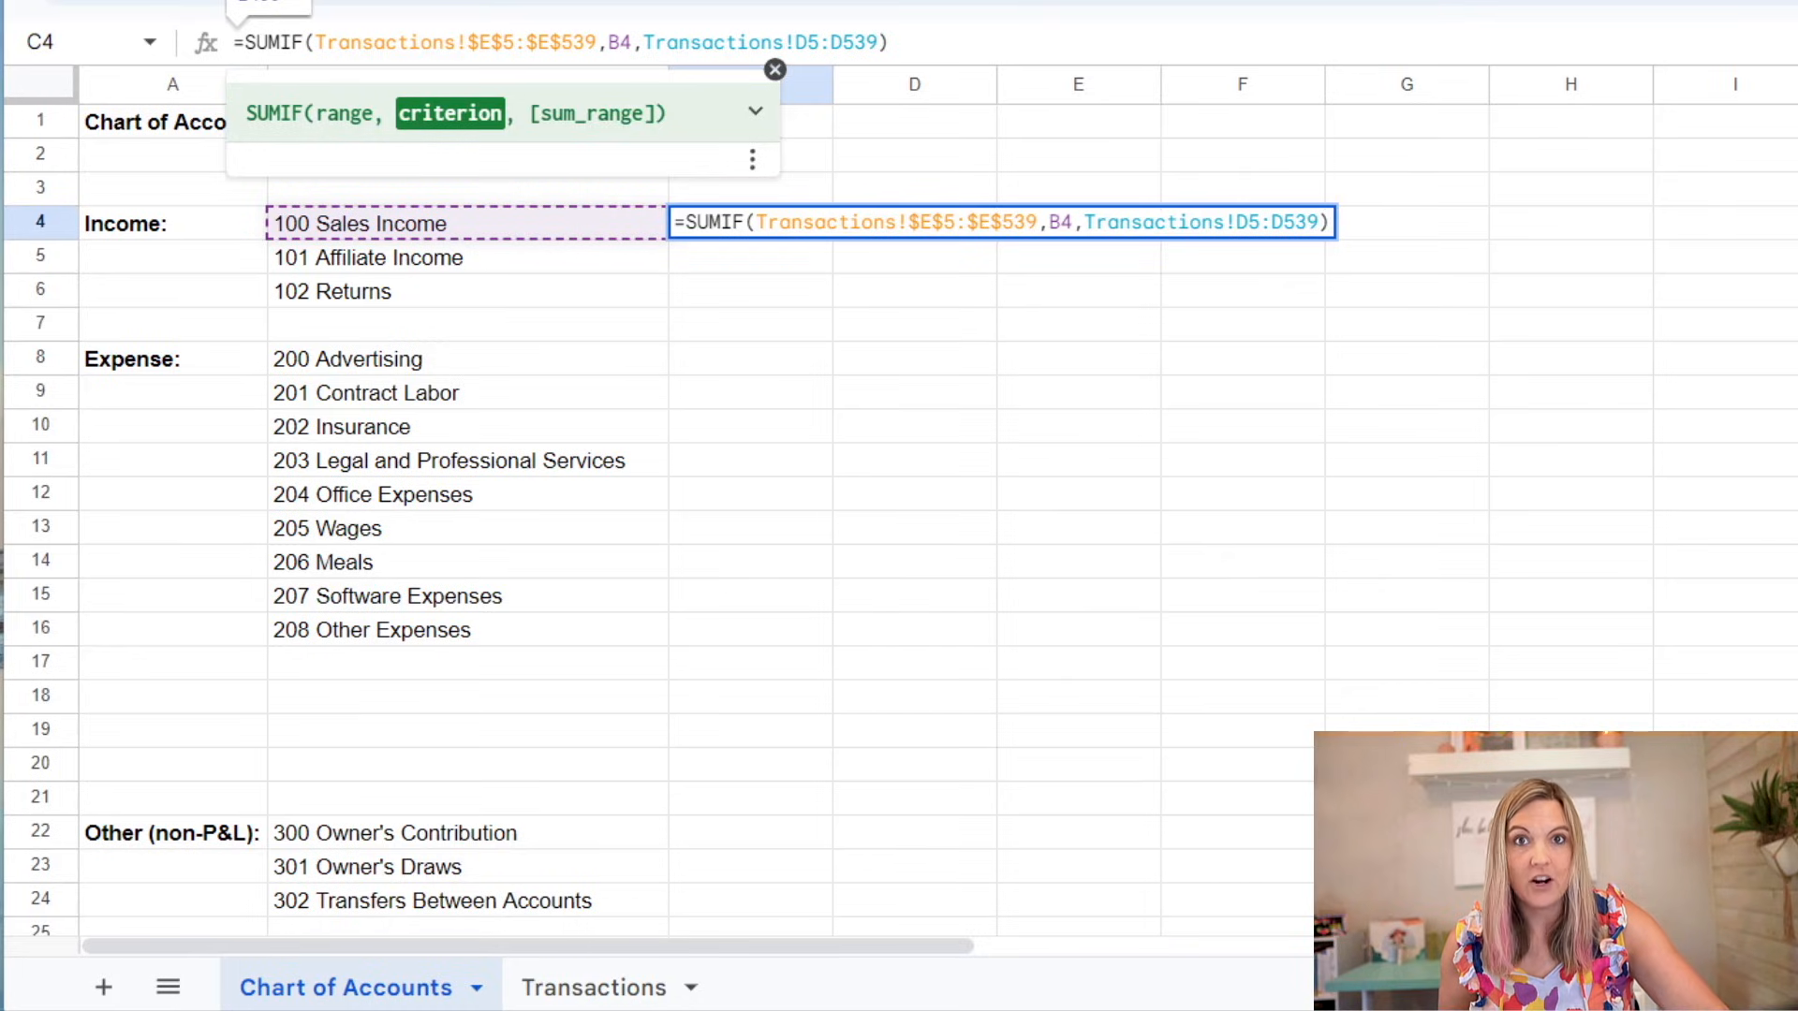
Step: Make the sum range in the C4 formula absolute as Transactions!$D$5:$D$539 and commit the formula
{"action": "left_click", "coordinate": [795, 42]}
{"action": "type", "text": "$E"}
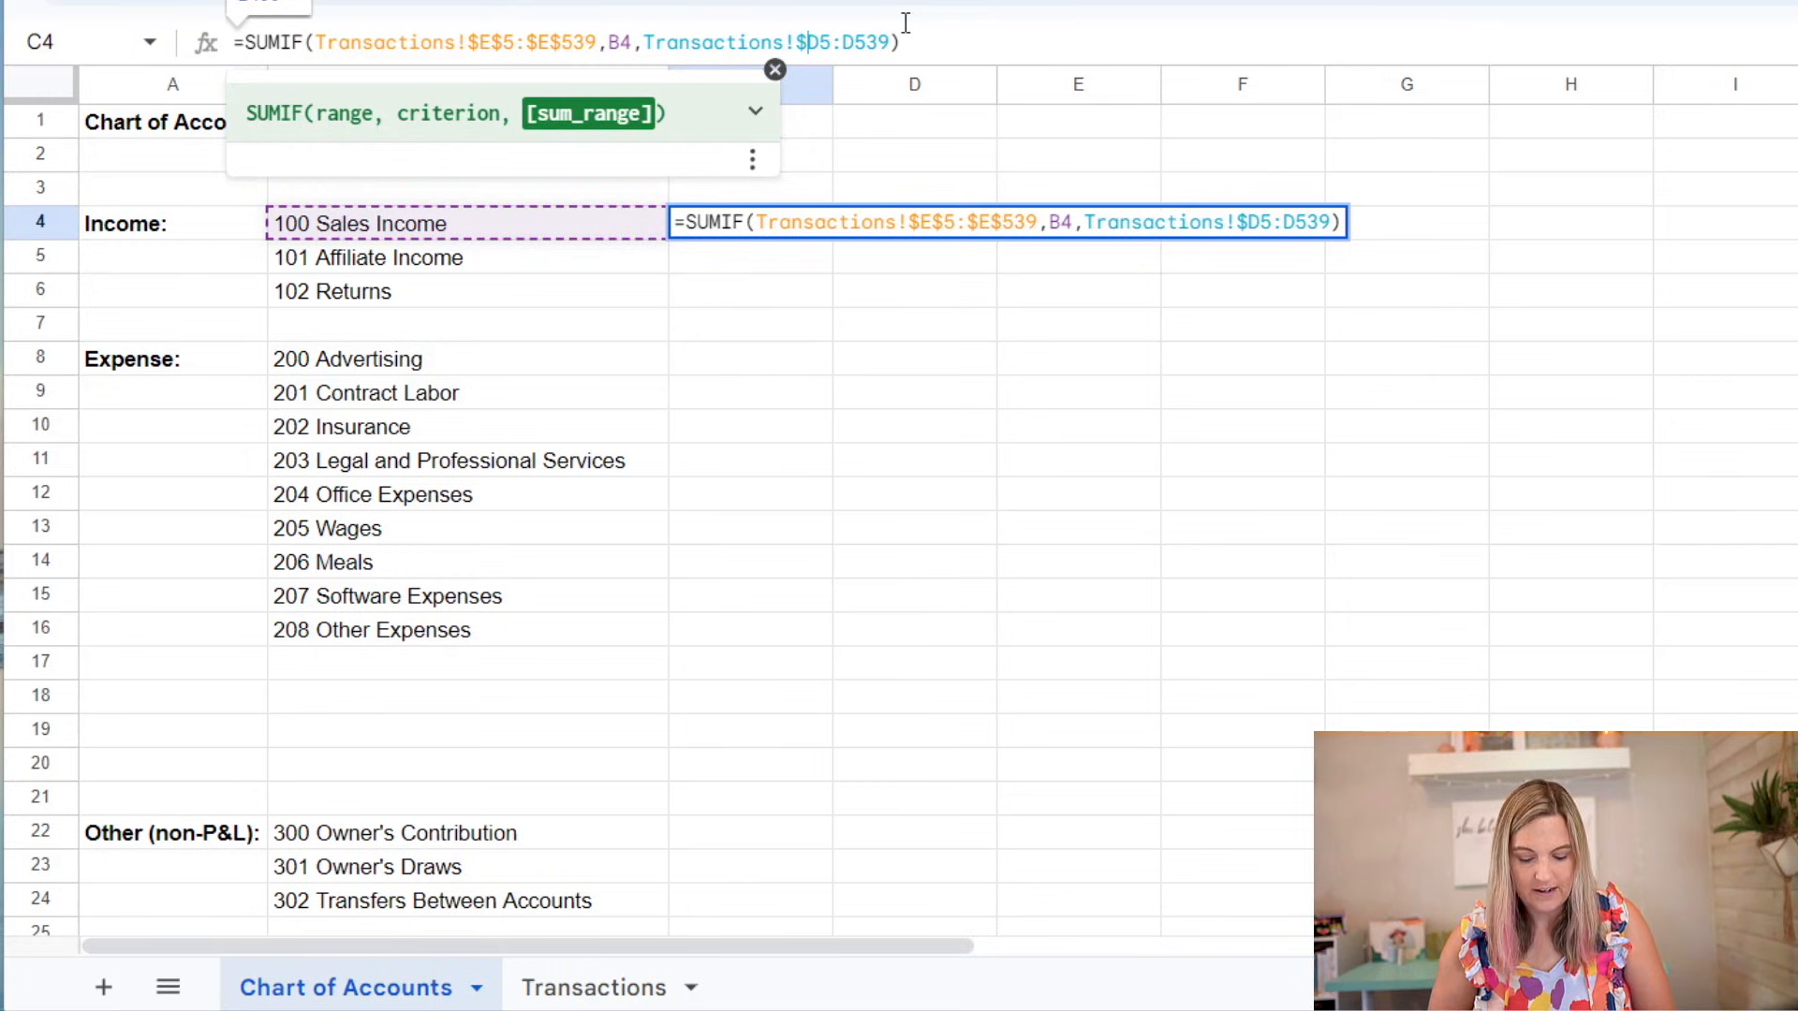
{"action": "type", "text": "$"}
{"action": "key", "text": "Right"}
{"action": "key", "text": "Right"}
{"action": "type", "text": "$"}
{"action": "key", "text": "Right"}
{"action": "type", "text": "$"}
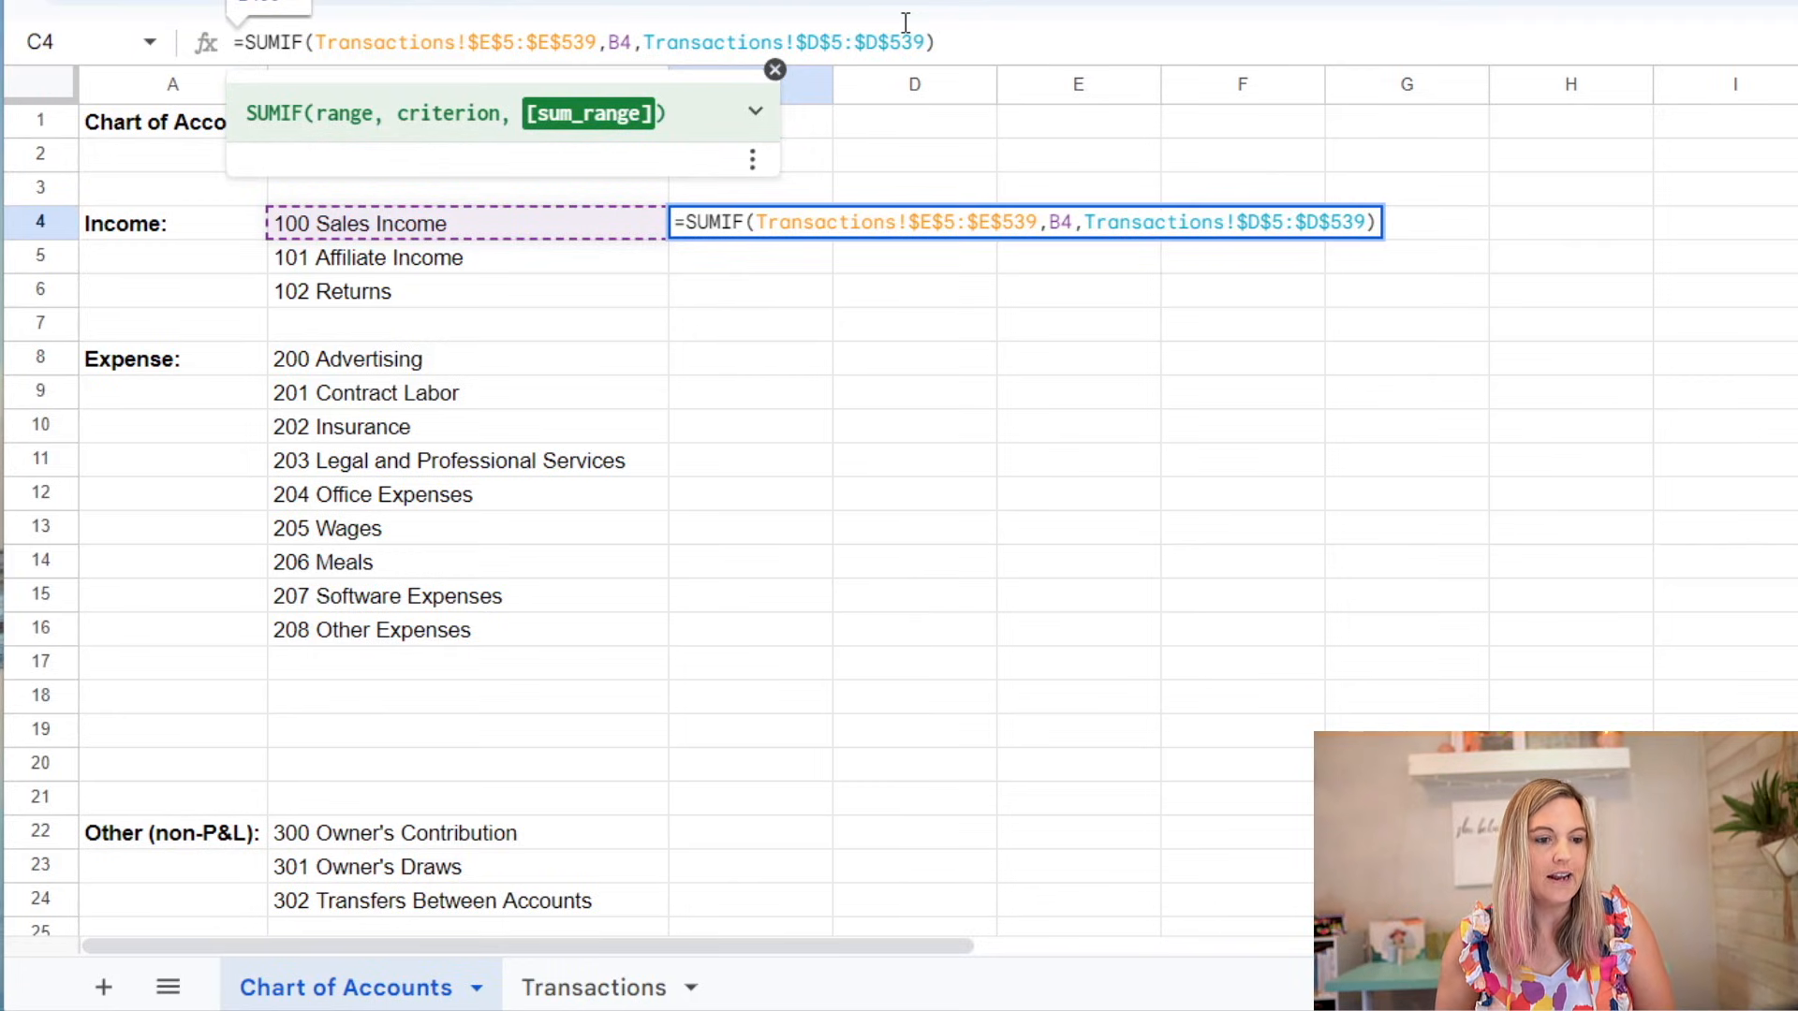
{"action": "key", "text": "Return"}
Step: Fill the SUMIF formula from C4 down to C6 and check the criterion reference in C5
{"action": "left_click", "coordinate": [815, 230]}
{"action": "left_click_drag", "start_coordinate": [831, 238], "coordinate": [823, 291]}
{"action": "left_click", "coordinate": [749, 256]}
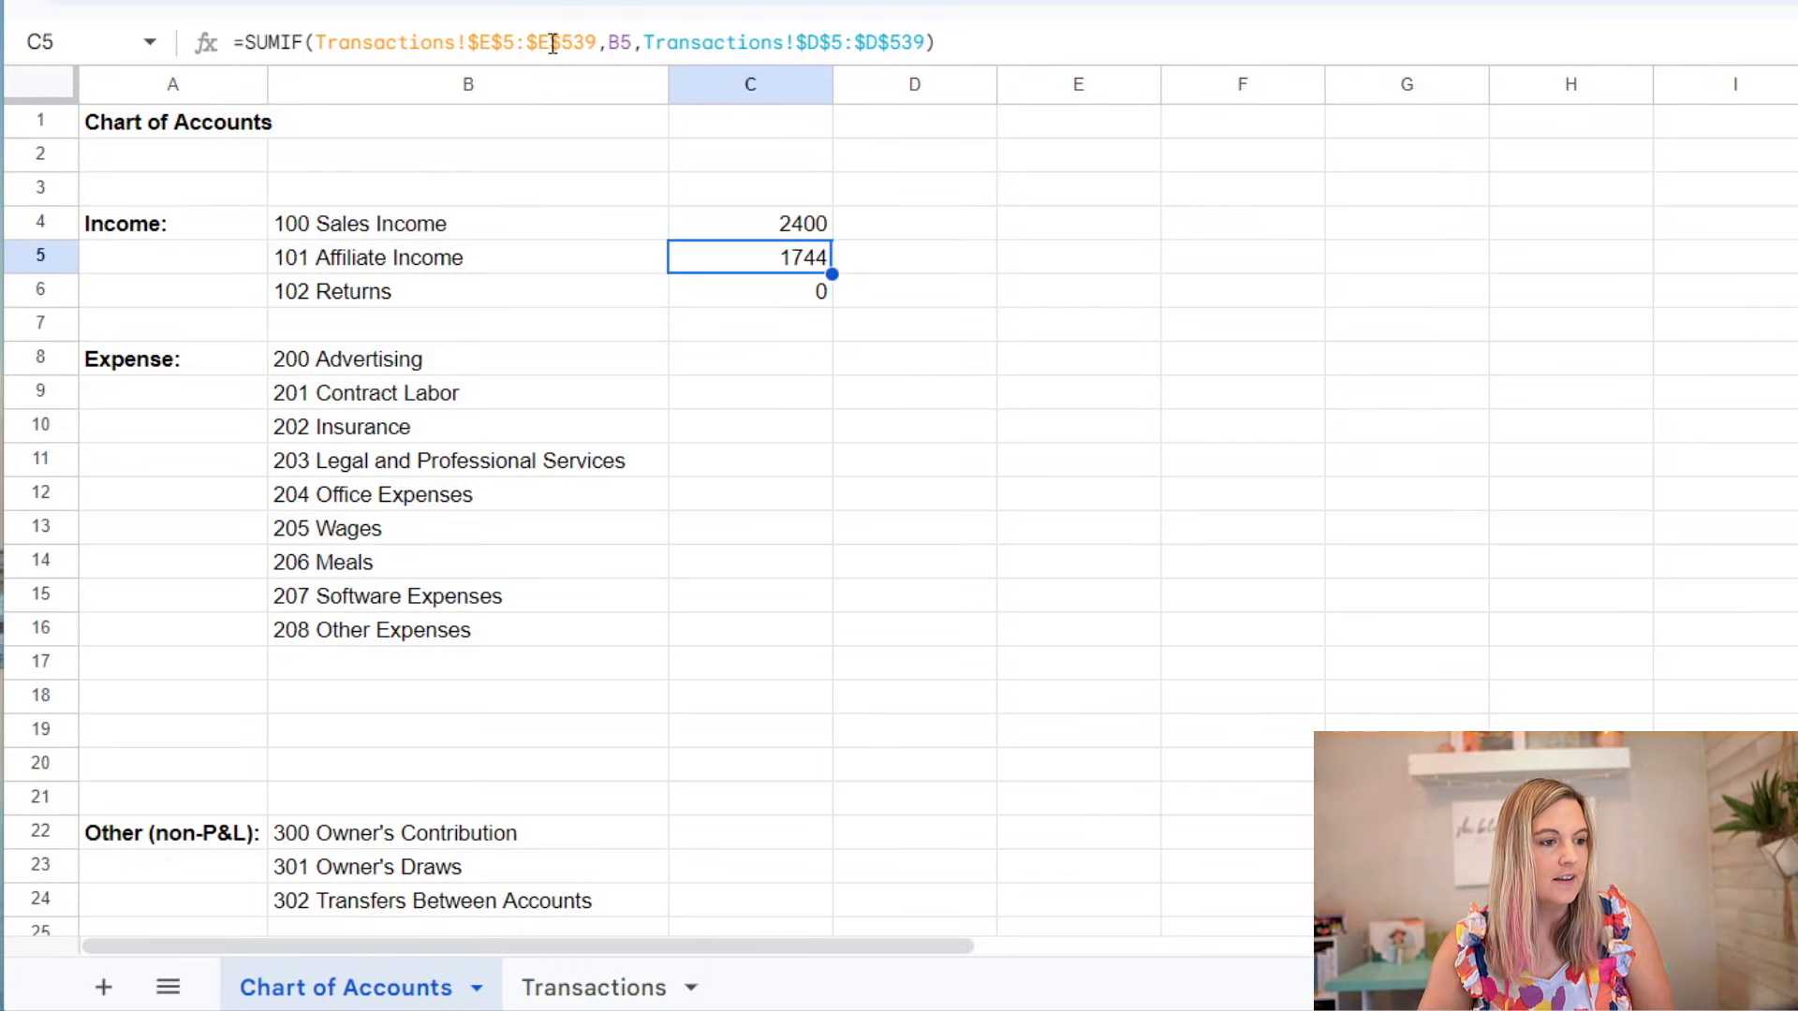
{"action": "left_click", "coordinate": [618, 45]}
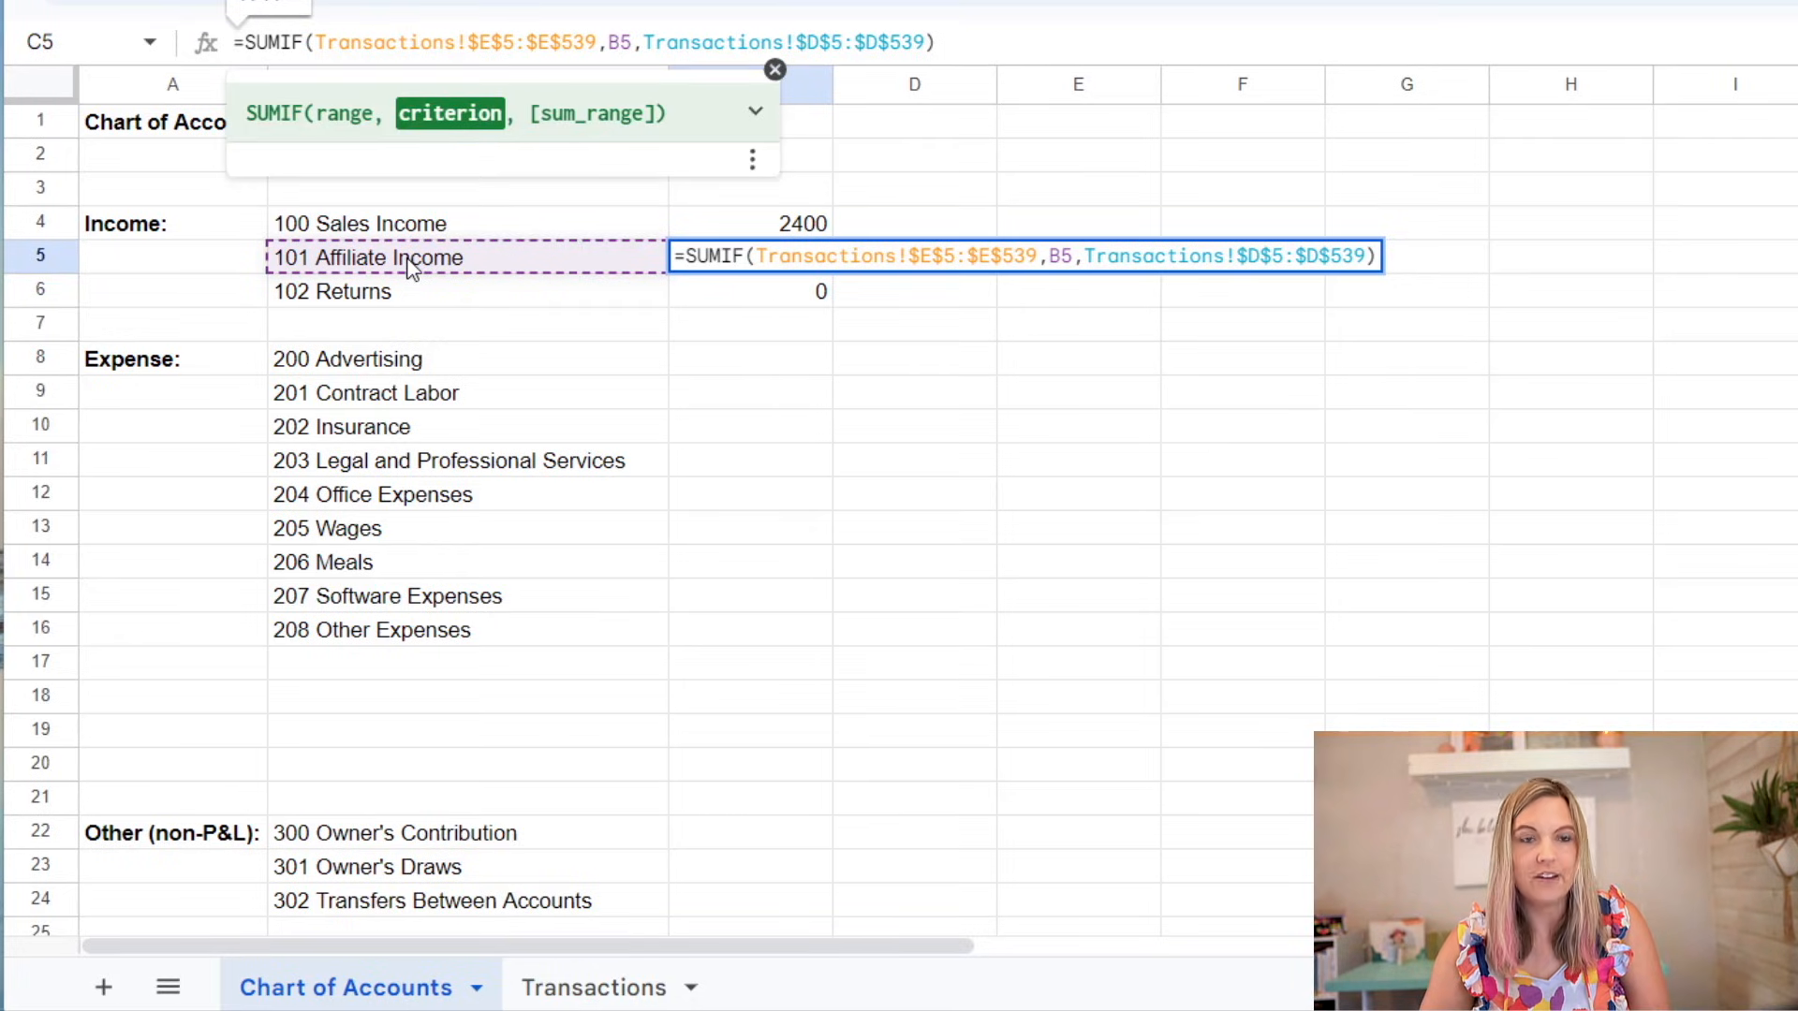
{"action": "key", "text": "Return"}
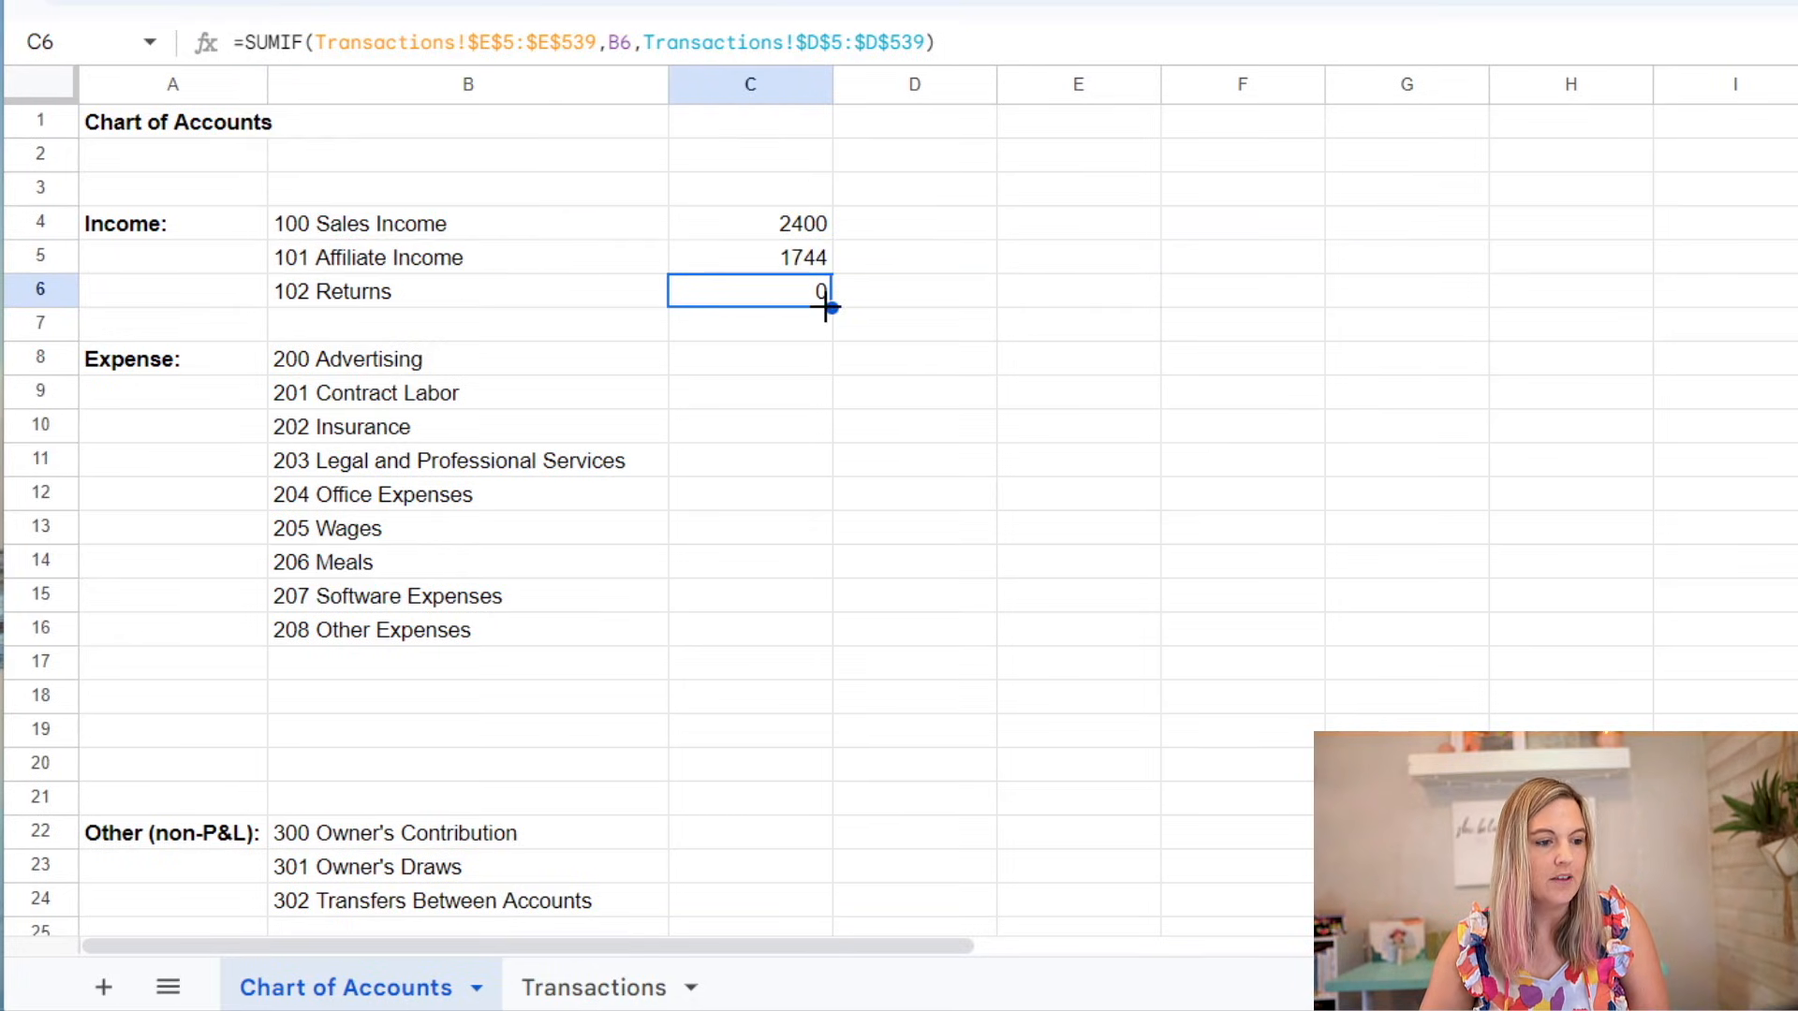
Step: Fill the SUMIF formula from C6 down to C25 and clear it from the blank account rows C17 to C21
{"action": "left_click_drag", "start_coordinate": [828, 309], "coordinate": [763, 884]}
{"action": "left_click", "coordinate": [702, 614]}
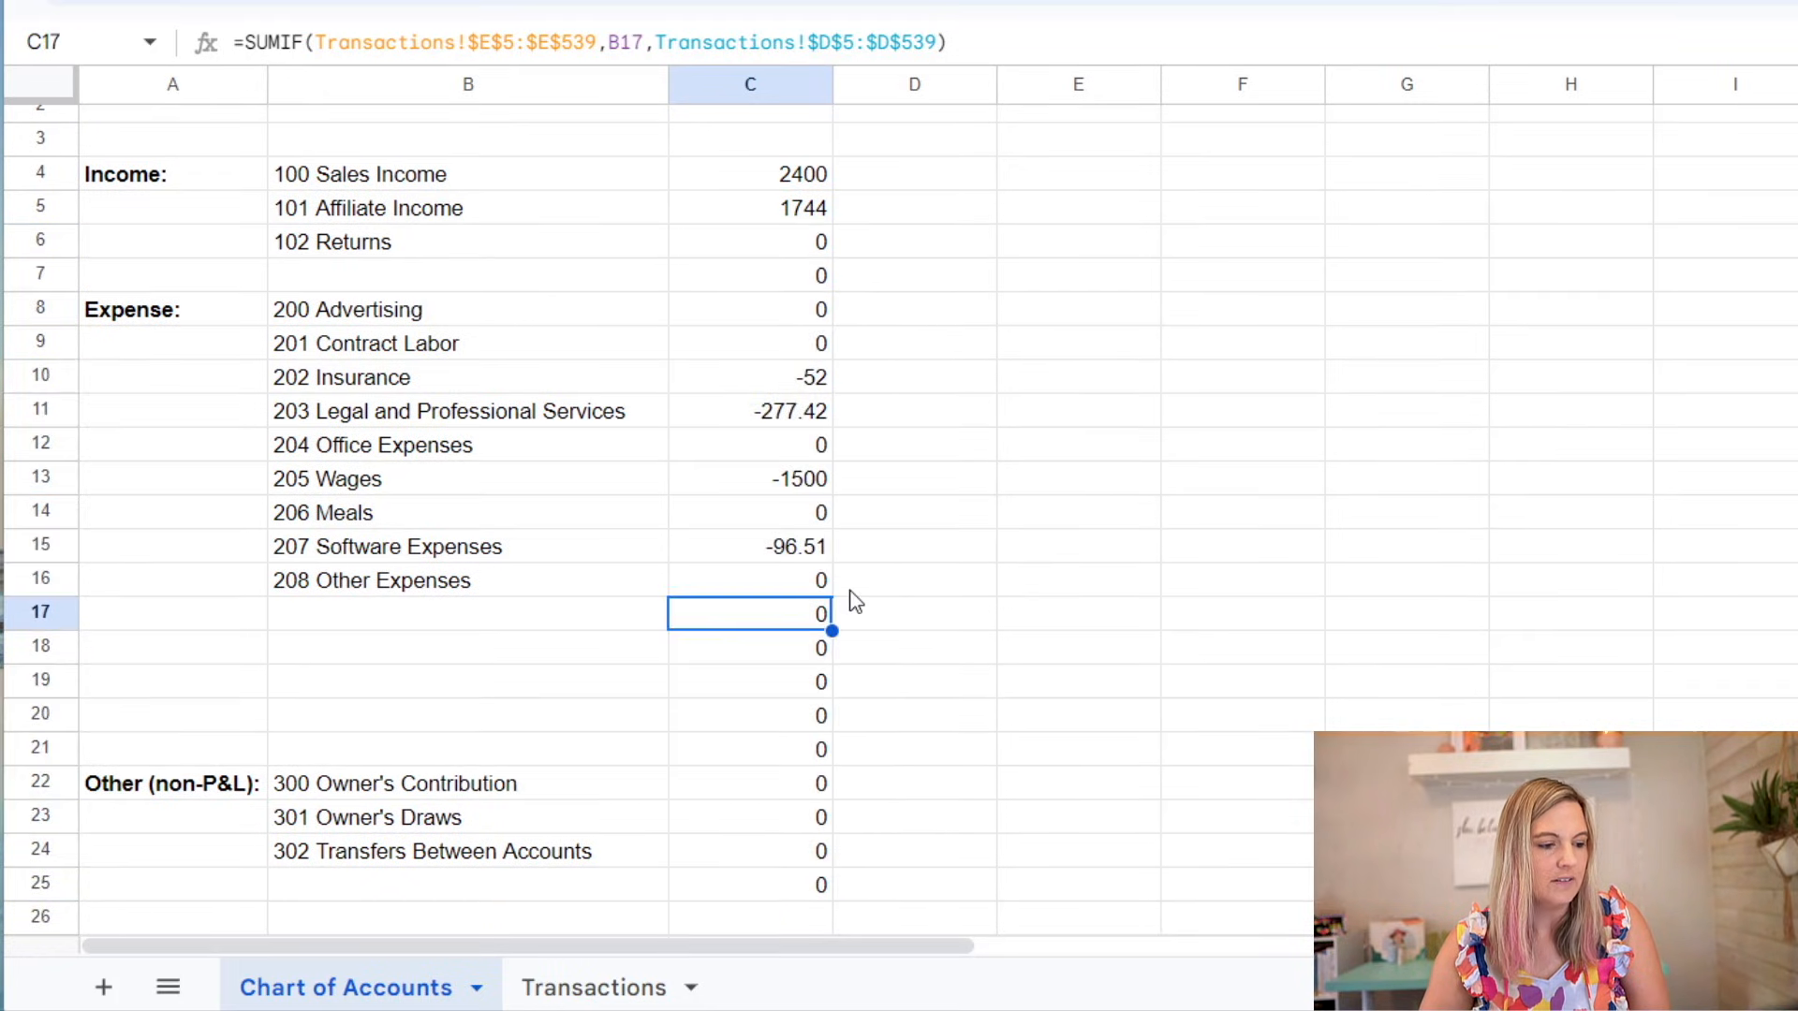
{"action": "key", "text": "Delete"}
{"action": "key", "text": "Down"}
{"action": "key", "text": "Delete"}
{"action": "key", "text": "Down"}
{"action": "key", "text": "Delete"}
{"action": "key", "text": "Down"}
{"action": "key", "text": "Delete"}
{"action": "key", "text": "Down"}
{"action": "key", "text": "Delete"}
Step: Clear the filled formula from C25 and from the blank row between income and expenses in C7
{"action": "key", "text": "Up"}
{"action": "key", "text": "Down"}
{"action": "key", "text": "Down"}
{"action": "key", "text": "Down"}
{"action": "key", "text": "Down"}
{"action": "key", "text": "Down"}
{"action": "key", "text": "Delete"}
{"action": "key", "text": "Up"}
{"action": "key", "text": "Up"}
{"action": "key", "text": "Up"}
{"action": "key", "text": "Up"}
{"action": "key", "text": "Up"}
{"action": "key", "text": "Up"}
{"action": "key", "text": "Up"}
{"action": "key", "text": "Up"}
{"action": "key", "text": "Up"}
{"action": "key", "text": "Up"}
{"action": "key", "text": "Up"}
{"action": "key", "text": "Up"}
{"action": "key", "text": "Up"}
{"action": "key", "text": "Up"}
{"action": "key", "text": "Up"}
{"action": "key", "text": "Up"}
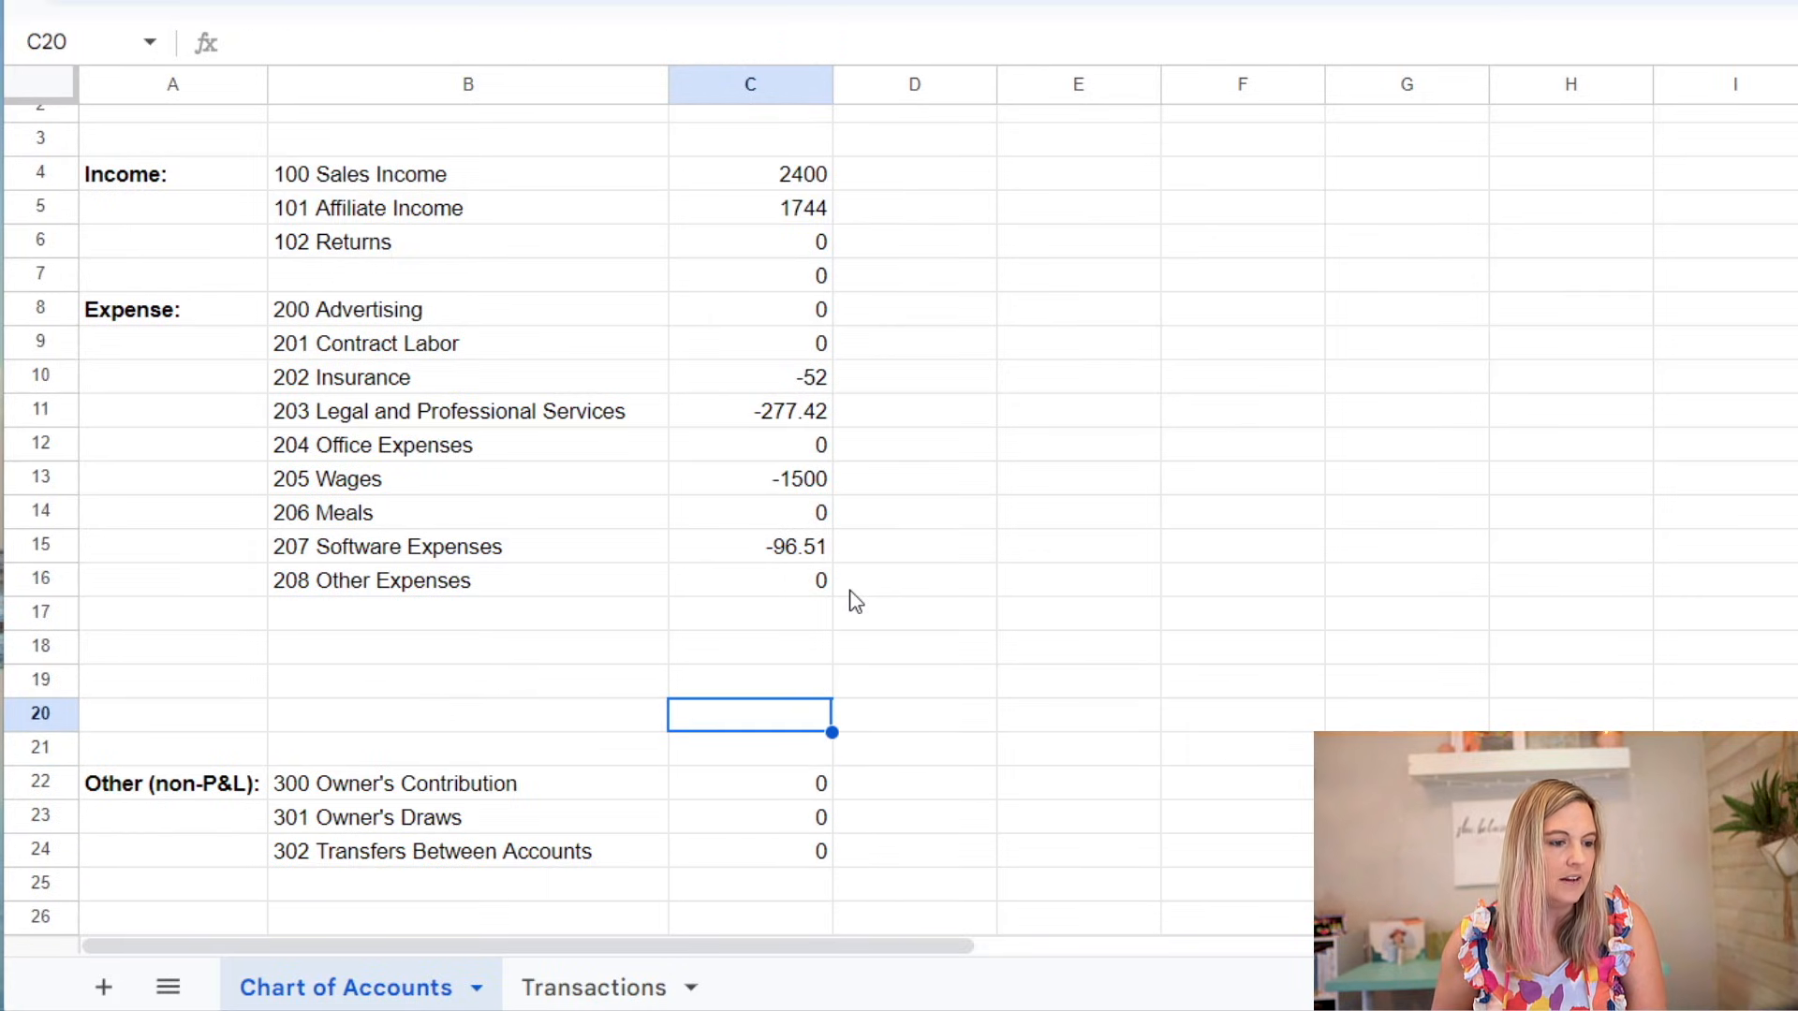
{"action": "key", "text": "Up"}
{"action": "key", "text": "Up"}
{"action": "key", "text": "Delete"}
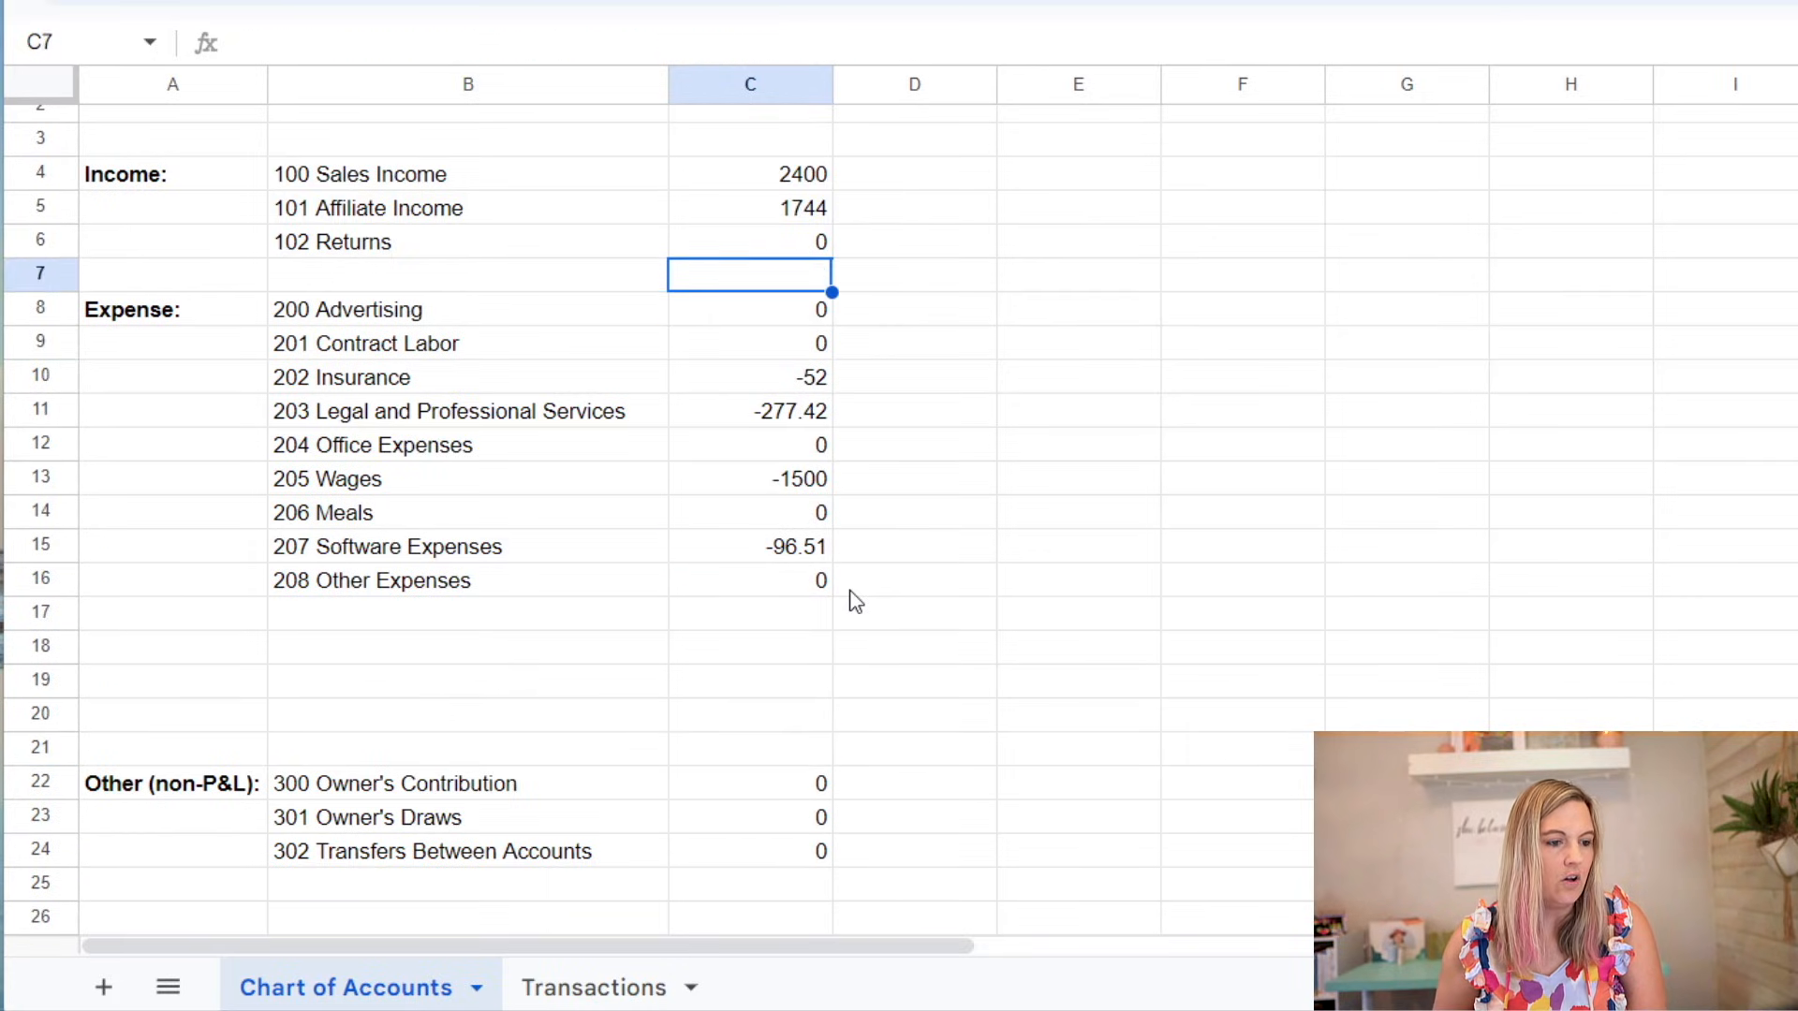
{"action": "key", "text": "Down"}
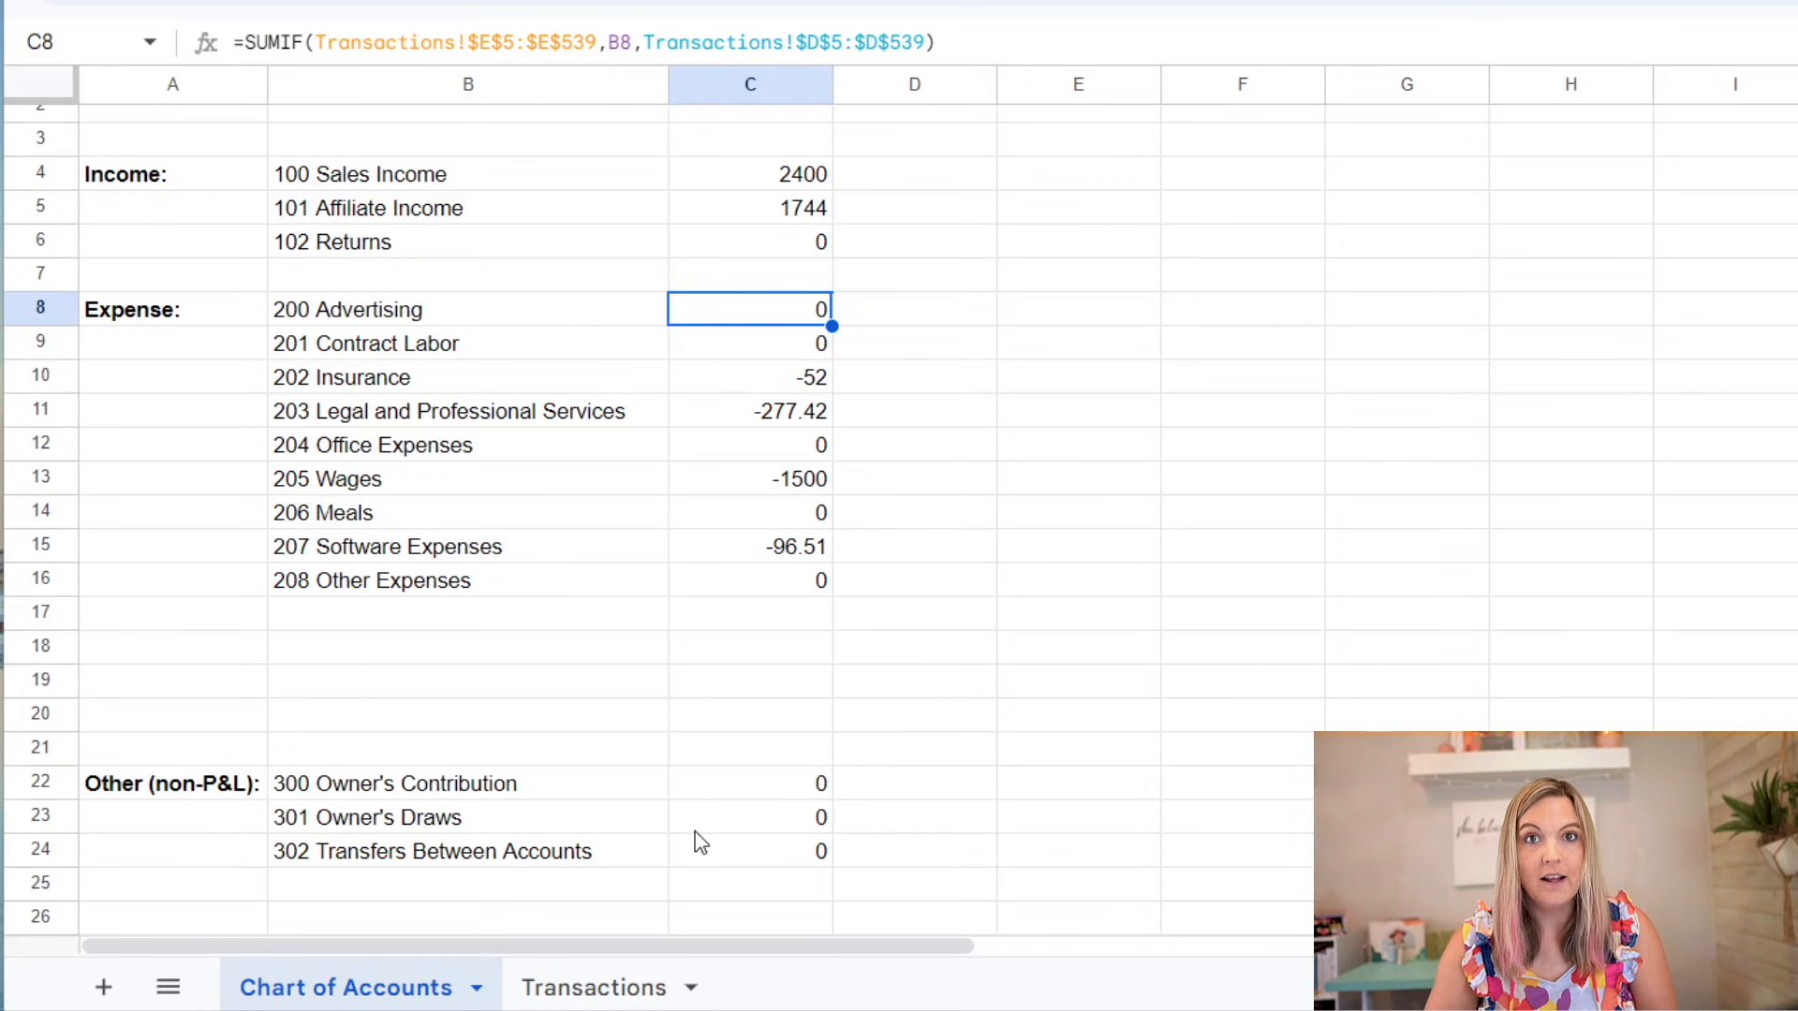
Step: Enter the label Profit/Loss in A19 below the expense accounts
{"action": "left_click", "coordinate": [165, 682]}
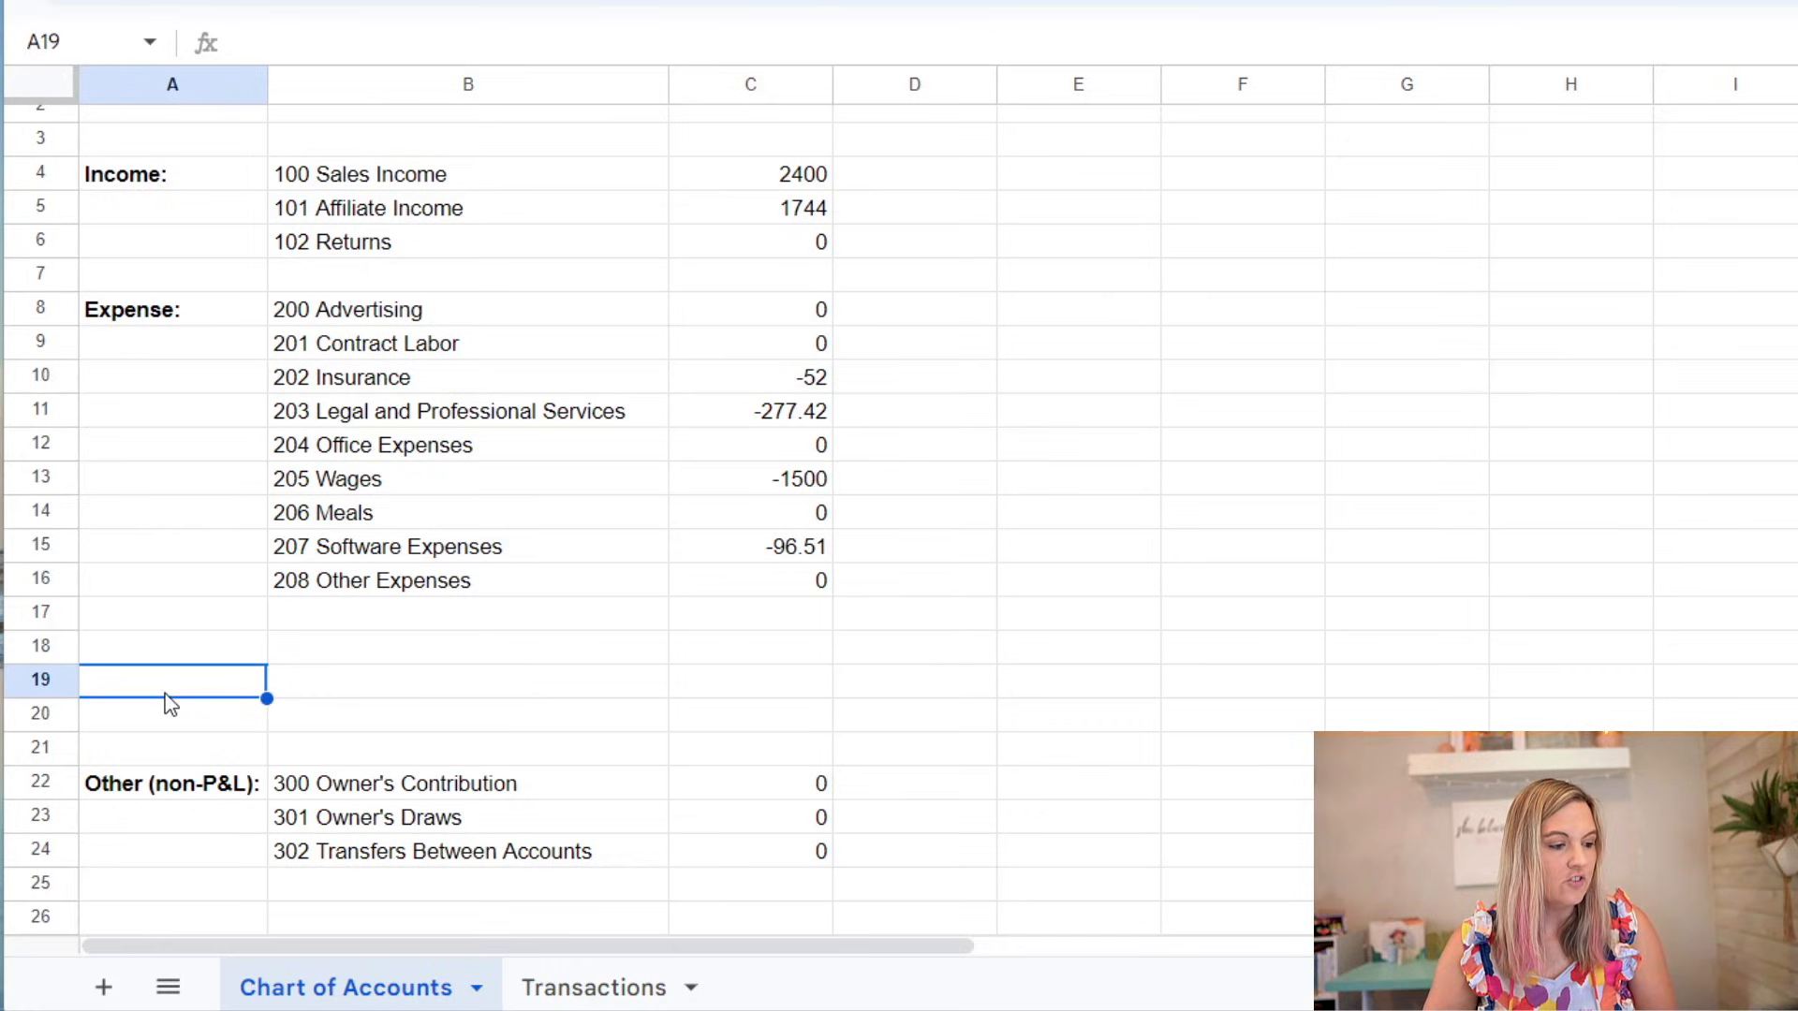
{"action": "type", "text": "Profit"}
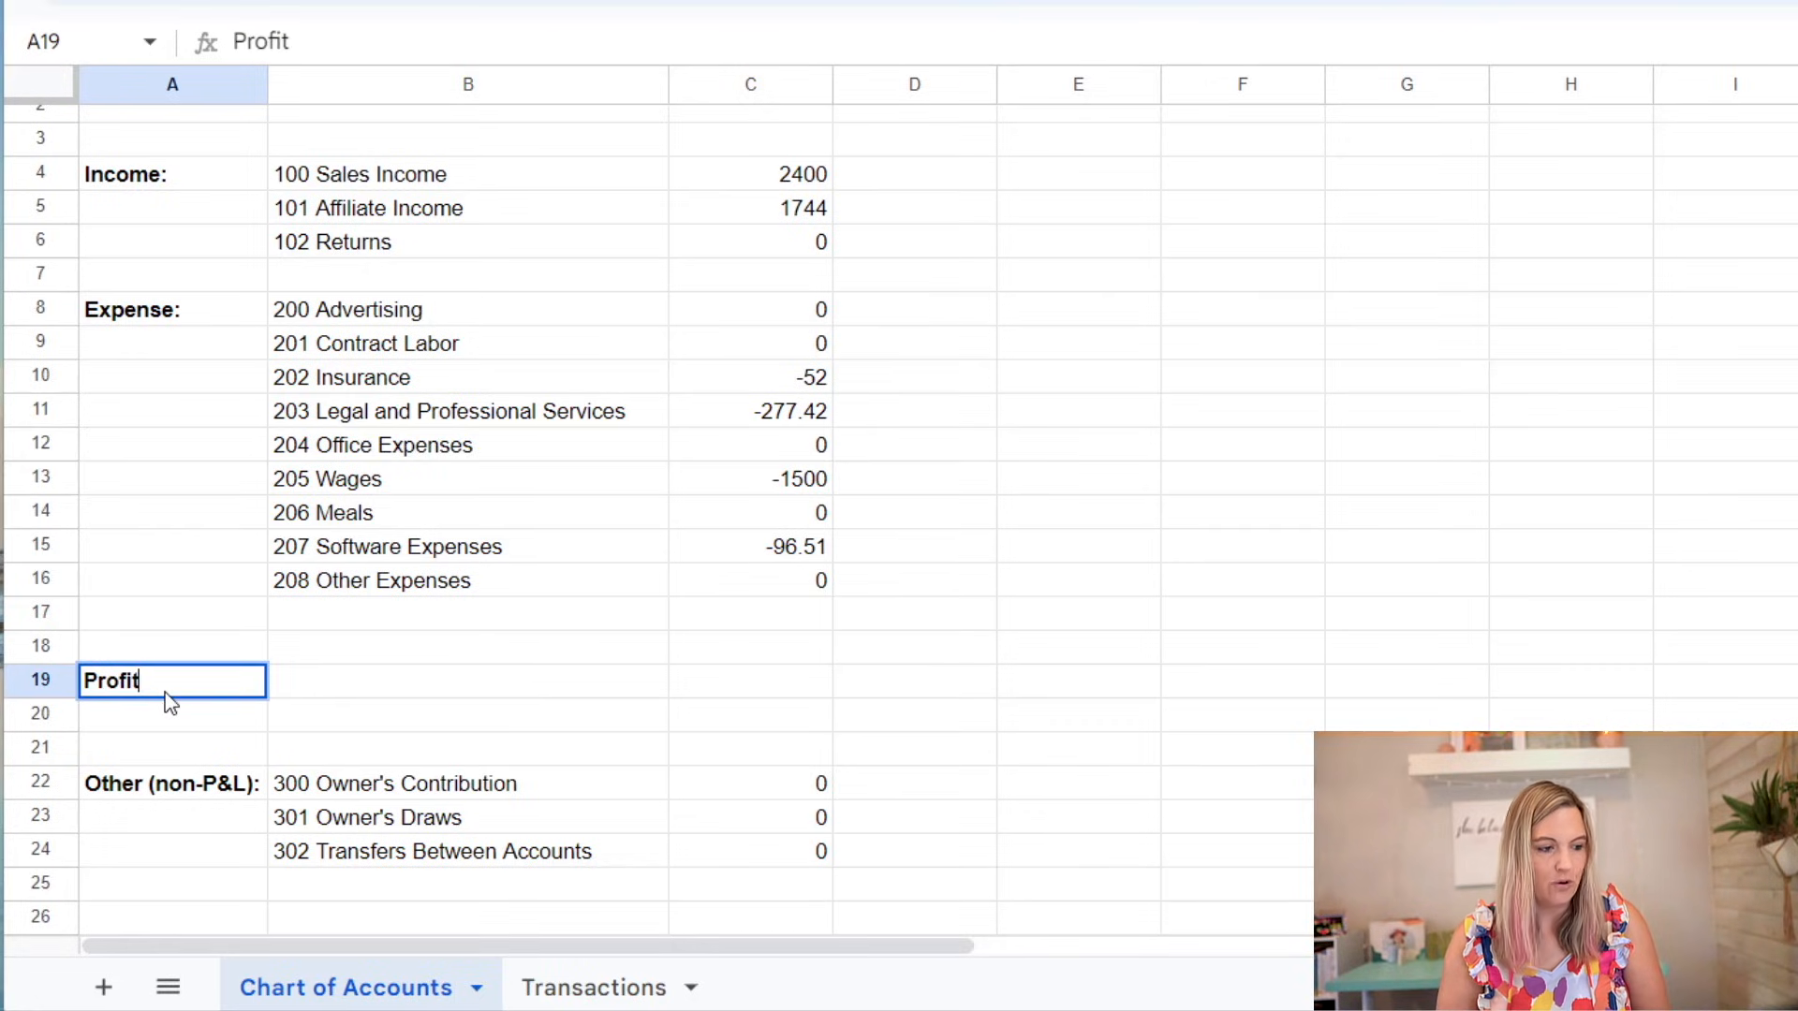
{"action": "type", "text": "/Loss"}
{"action": "key", "text": "Return"}
{"action": "key", "text": "Up"}
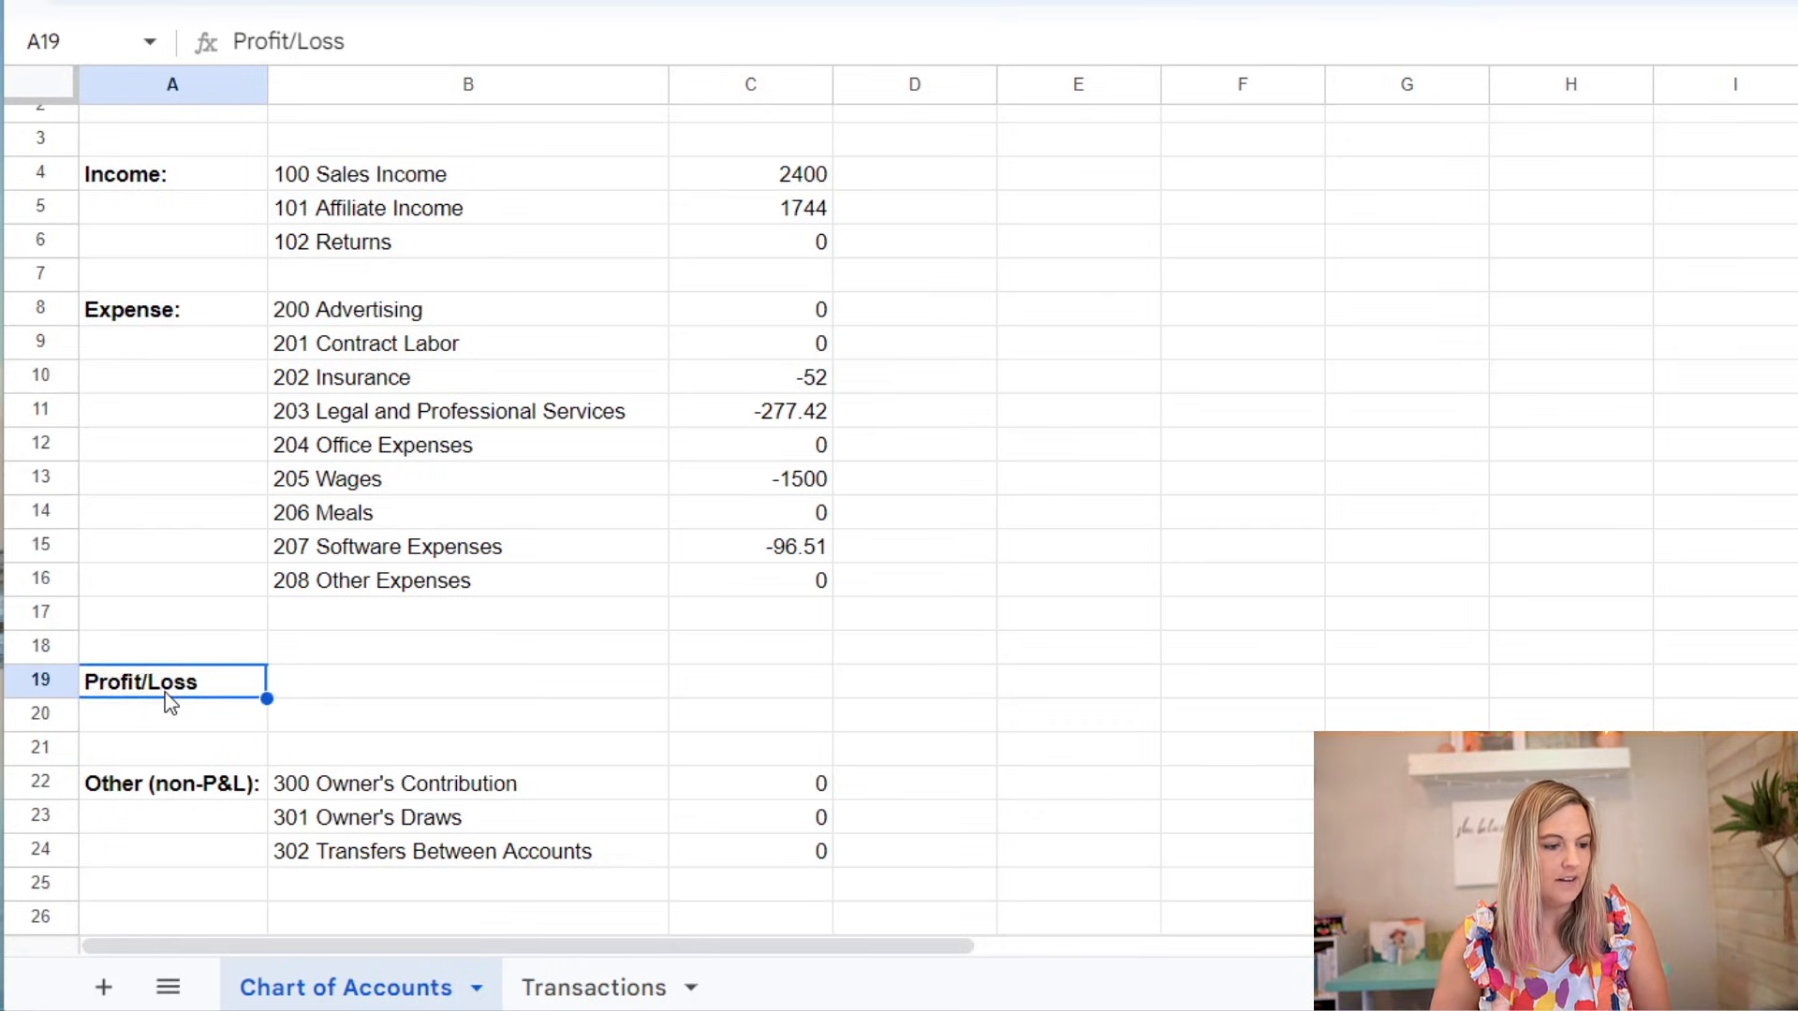
Step: Calculate the profit or loss in C19 with a SUM formula over C4:C16
{"action": "key", "text": "Right"}
{"action": "key", "text": "Right"}
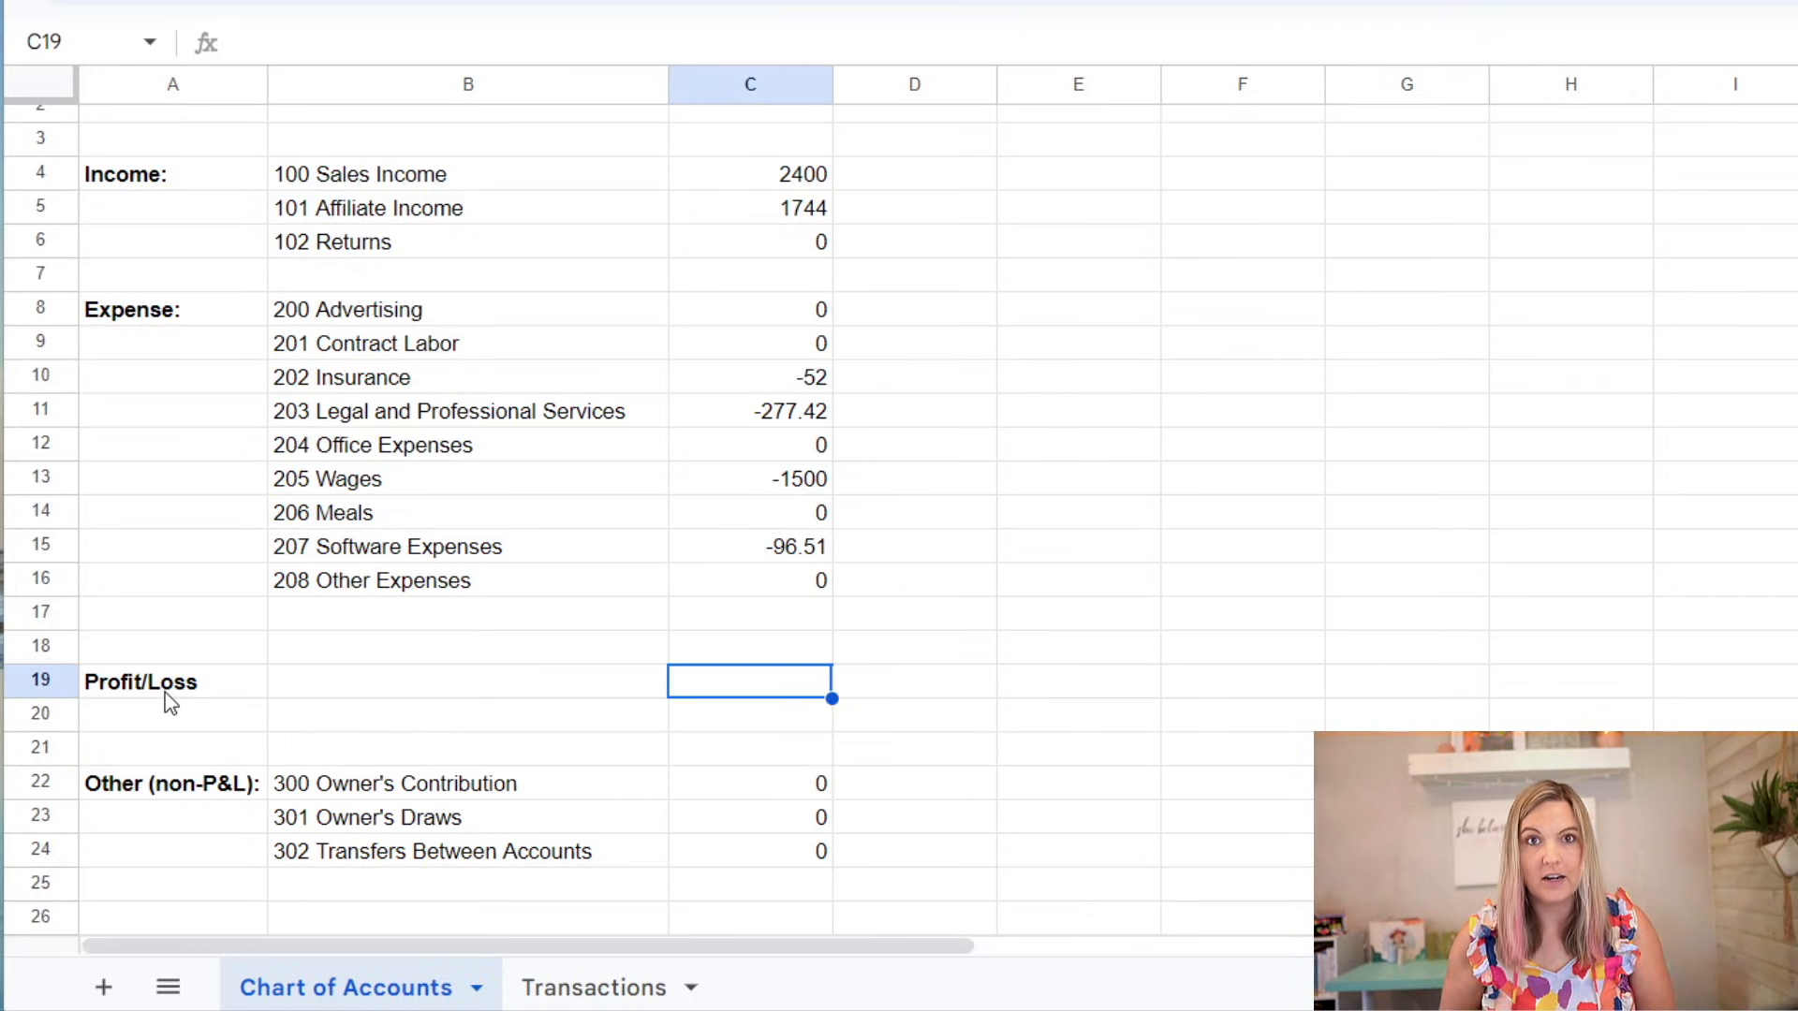
{"action": "type", "text": "=sum("}
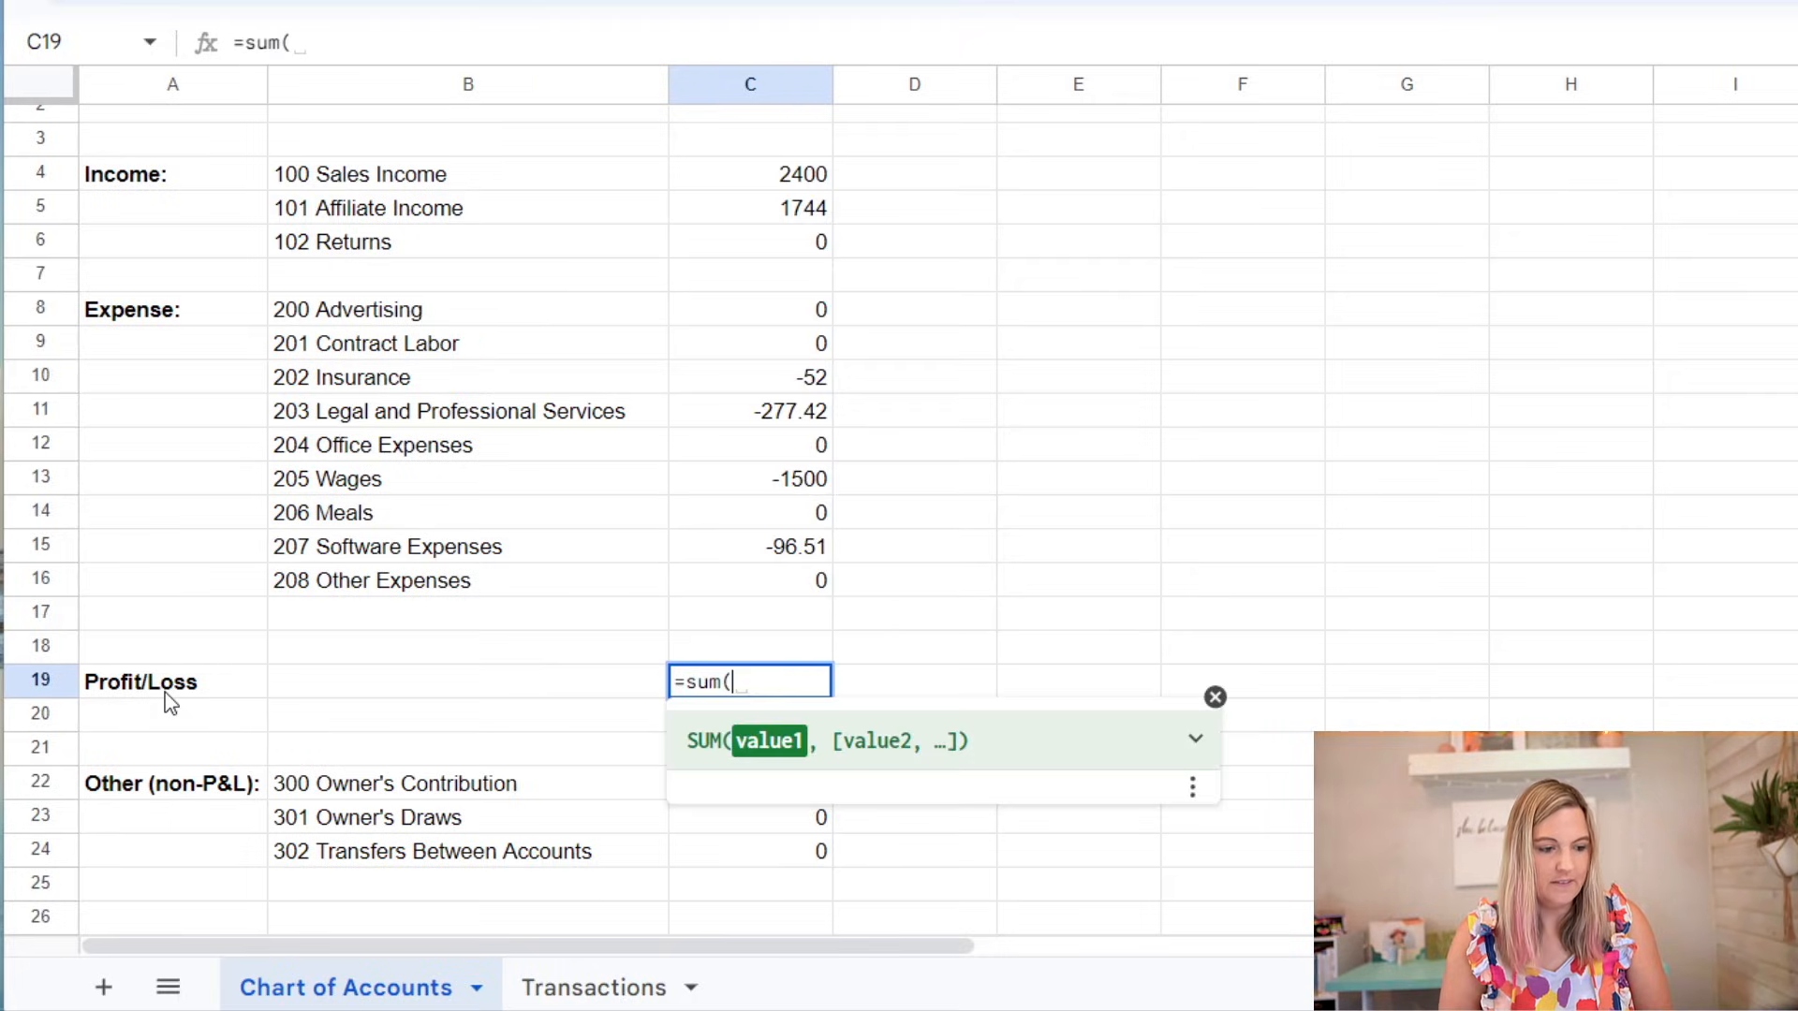
{"action": "left_click_drag", "start_coordinate": [811, 181], "coordinate": [806, 580]}
{"action": "key", "text": "Return"}
{"action": "left_click", "coordinate": [761, 691]}
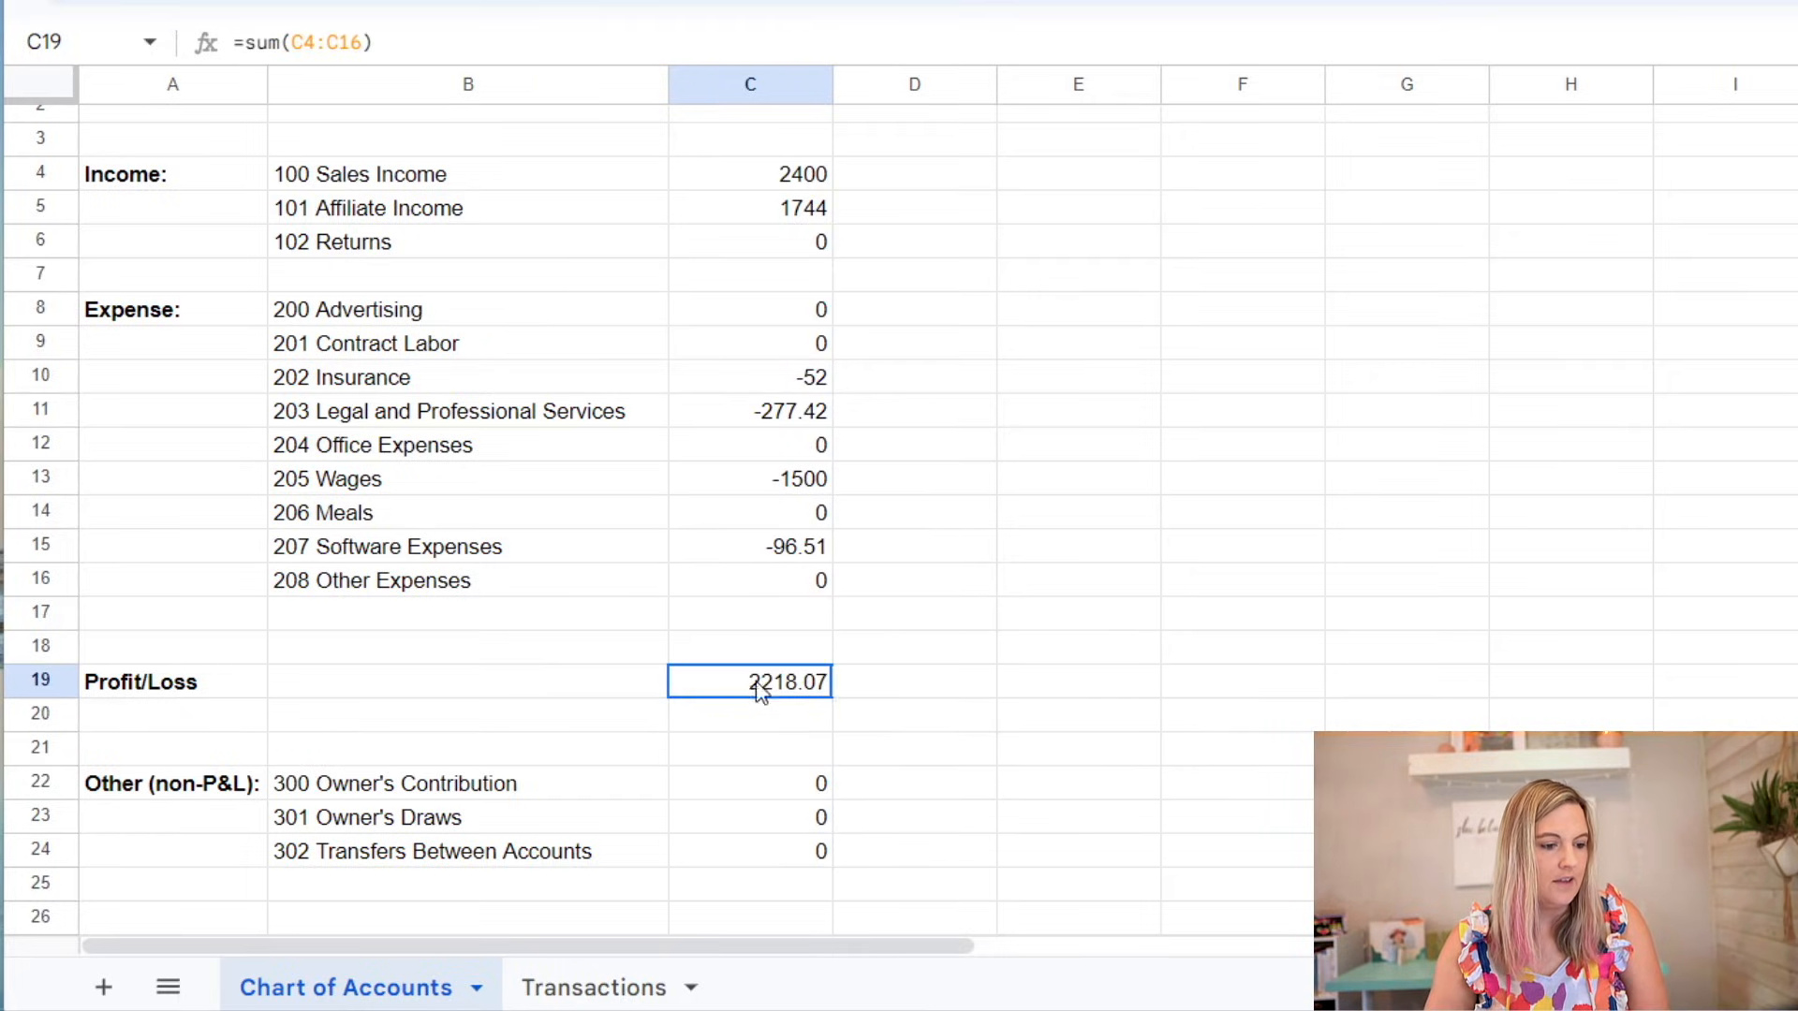
Step: Format column C as currency and make the Profit/Loss total in C19 bold
{"action": "left_click", "coordinate": [766, 82]}
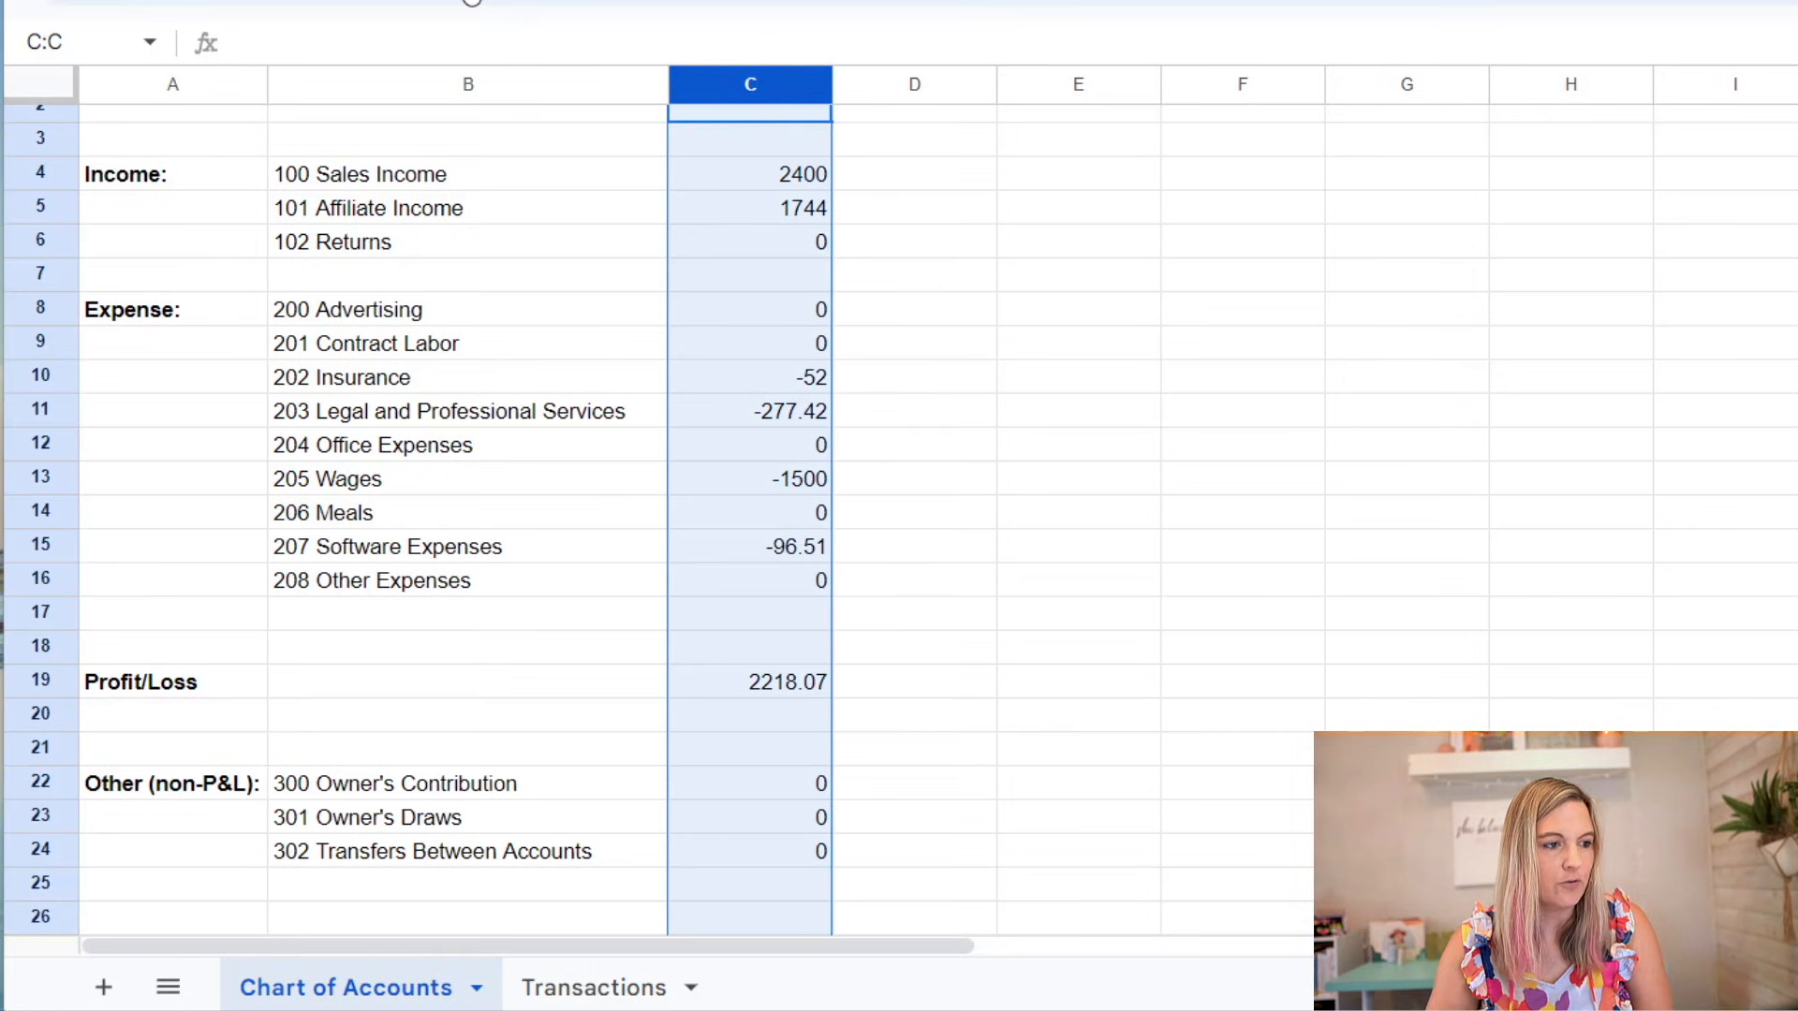
{"action": "left_click", "coordinate": [472, 0]}
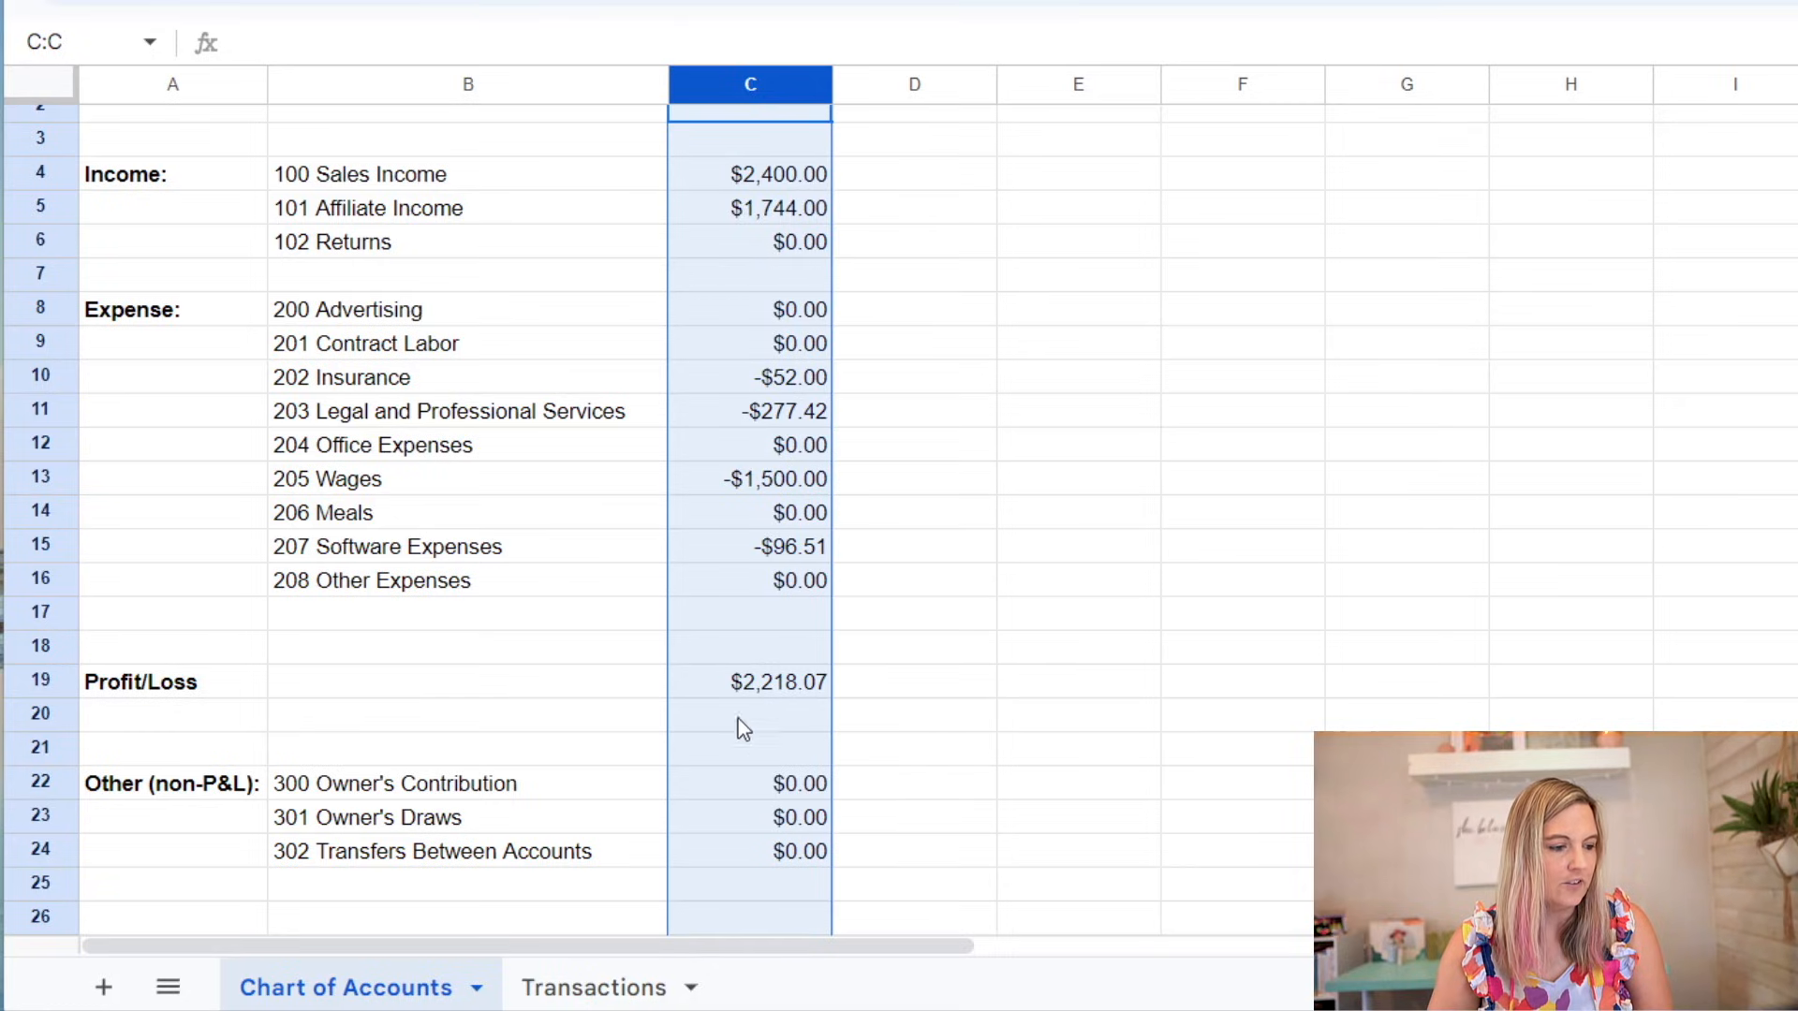
{"action": "left_click", "coordinate": [737, 691]}
{"action": "key", "text": "ctrl+b"}
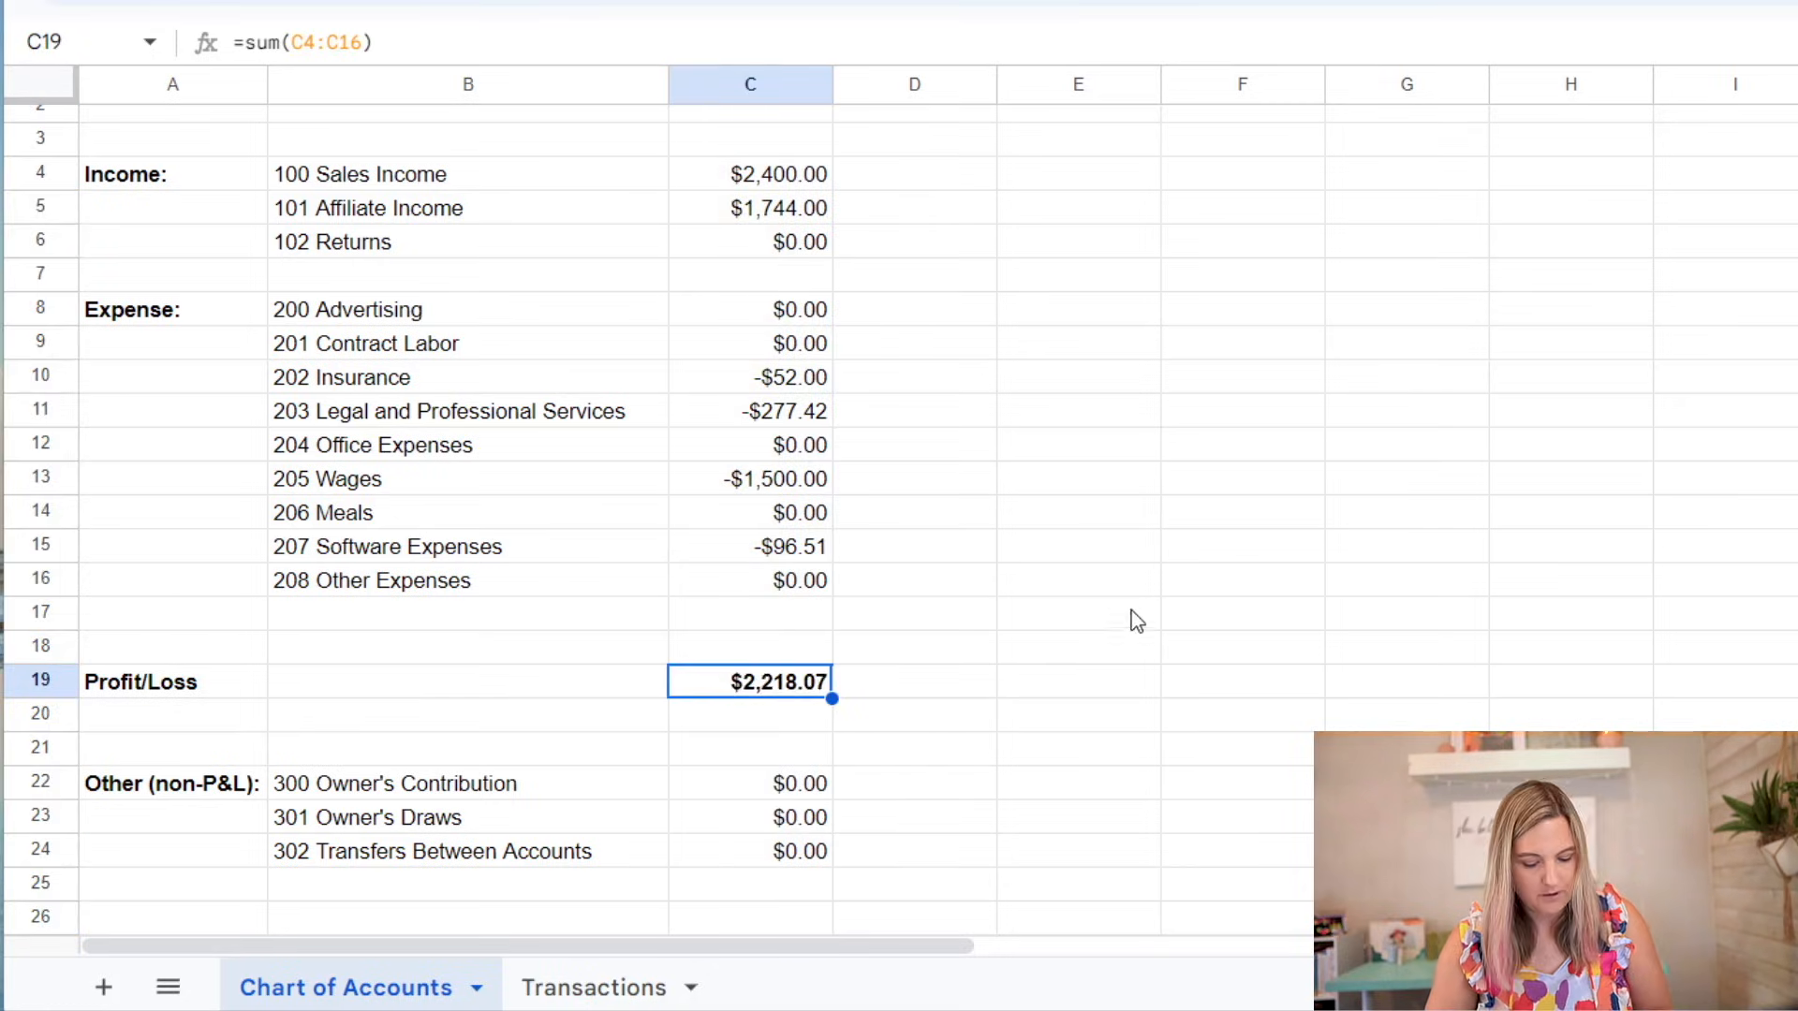
{"action": "left_click", "coordinate": [1127, 623]}
Step: Enter the heading YTD P&L in C3 above the account totals and make it bold
{"action": "scroll", "coordinate": [655, 309], "scroll_direction": "up", "scroll_amount": 1}
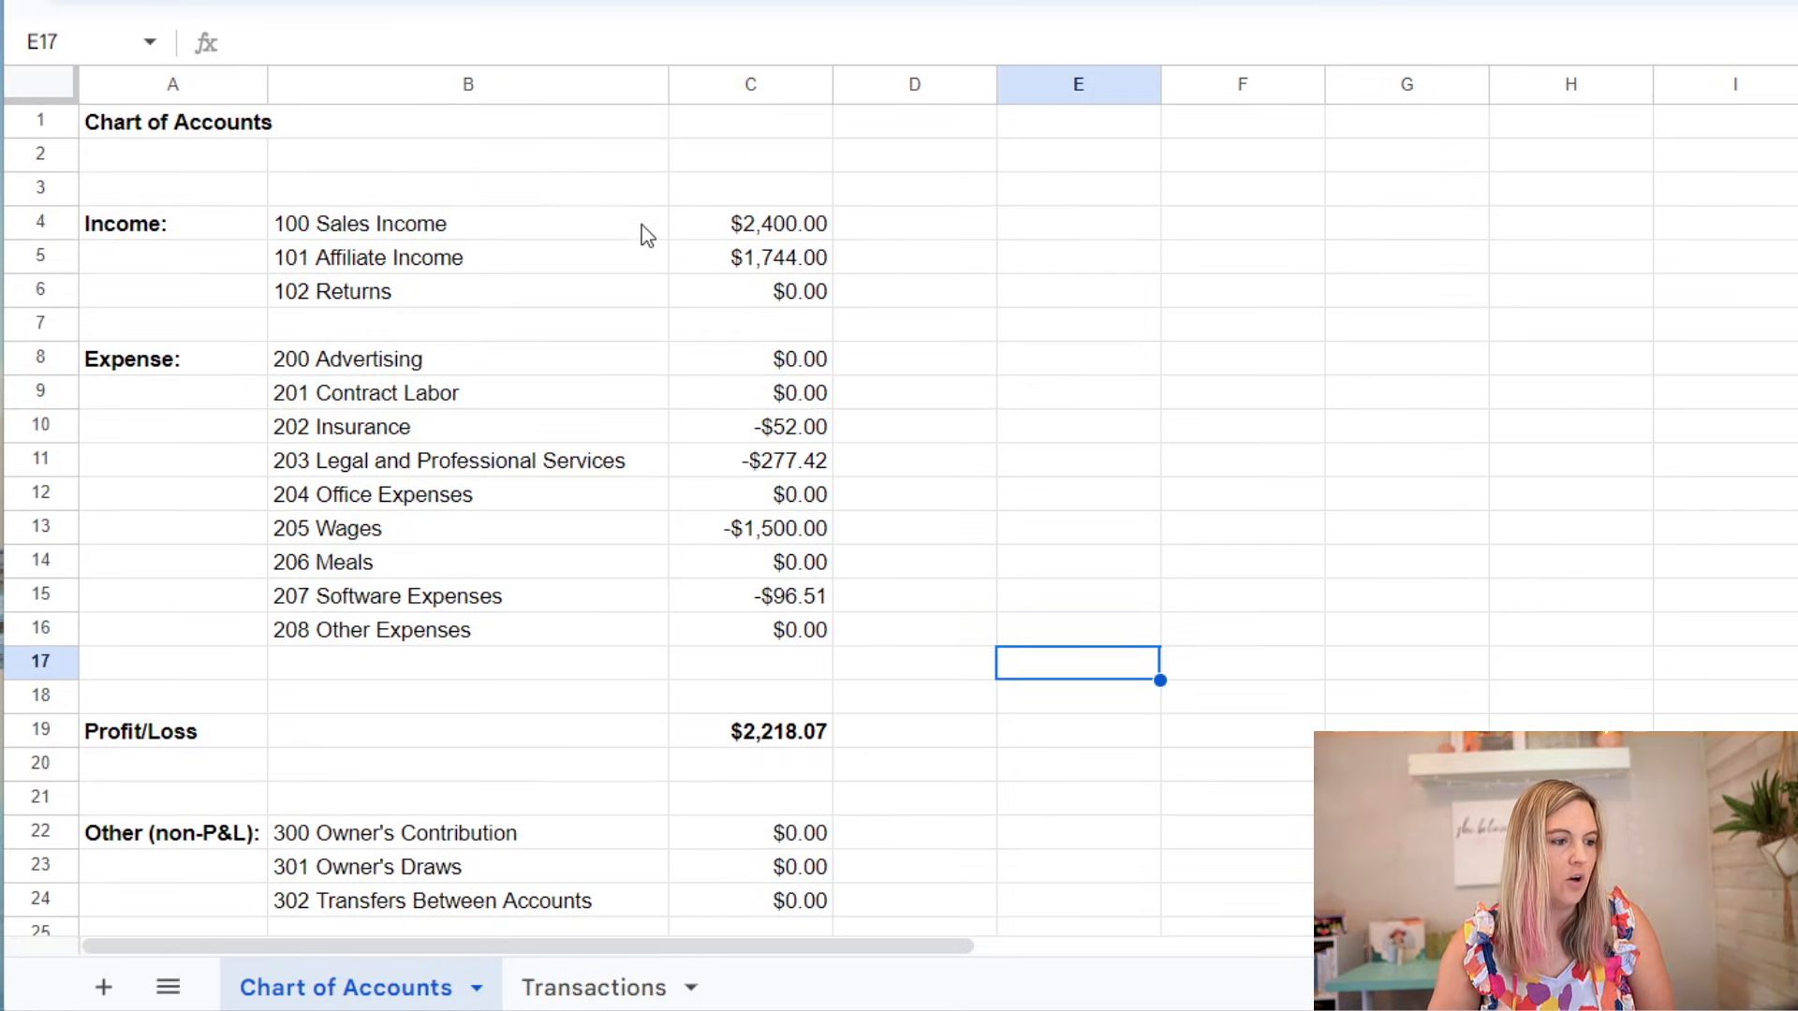
{"action": "left_click", "coordinate": [736, 192]}
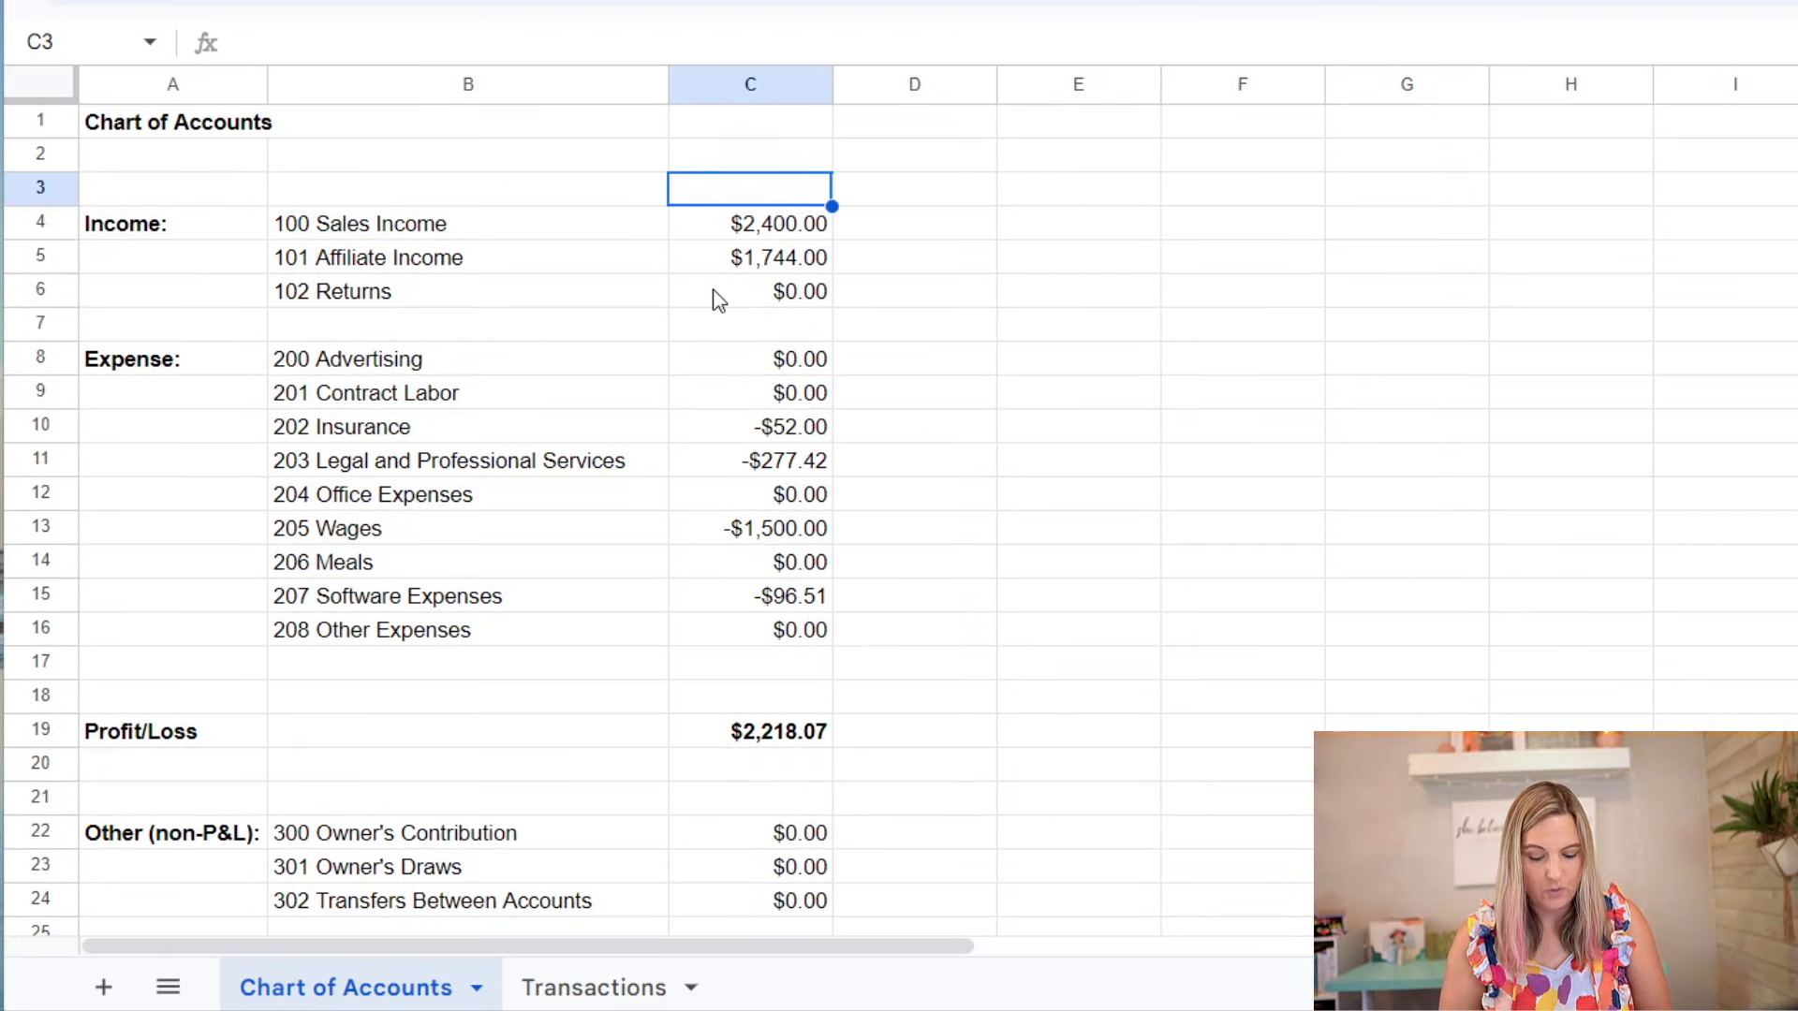
{"action": "type", "text": "YTD Pr"}
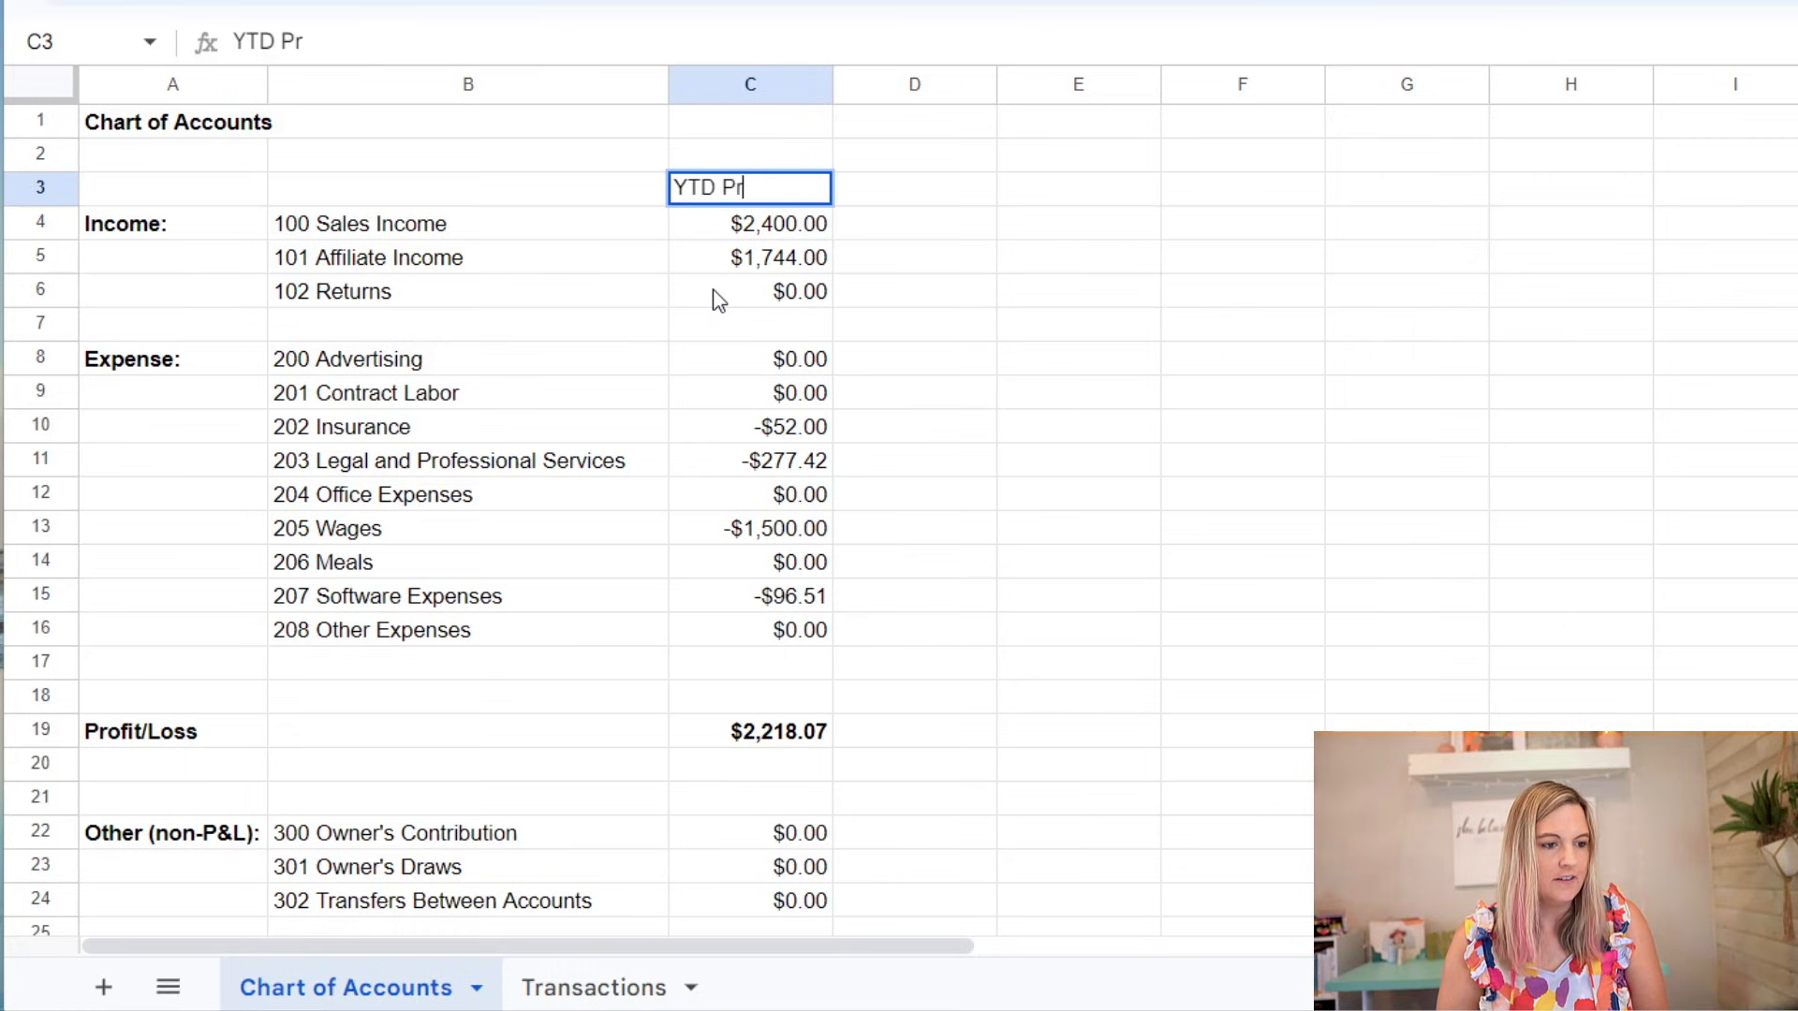
{"action": "type", "text": "&L"}
{"action": "key", "text": "Return"}
{"action": "key", "text": "Up"}
{"action": "key", "text": "ctrl+b"}
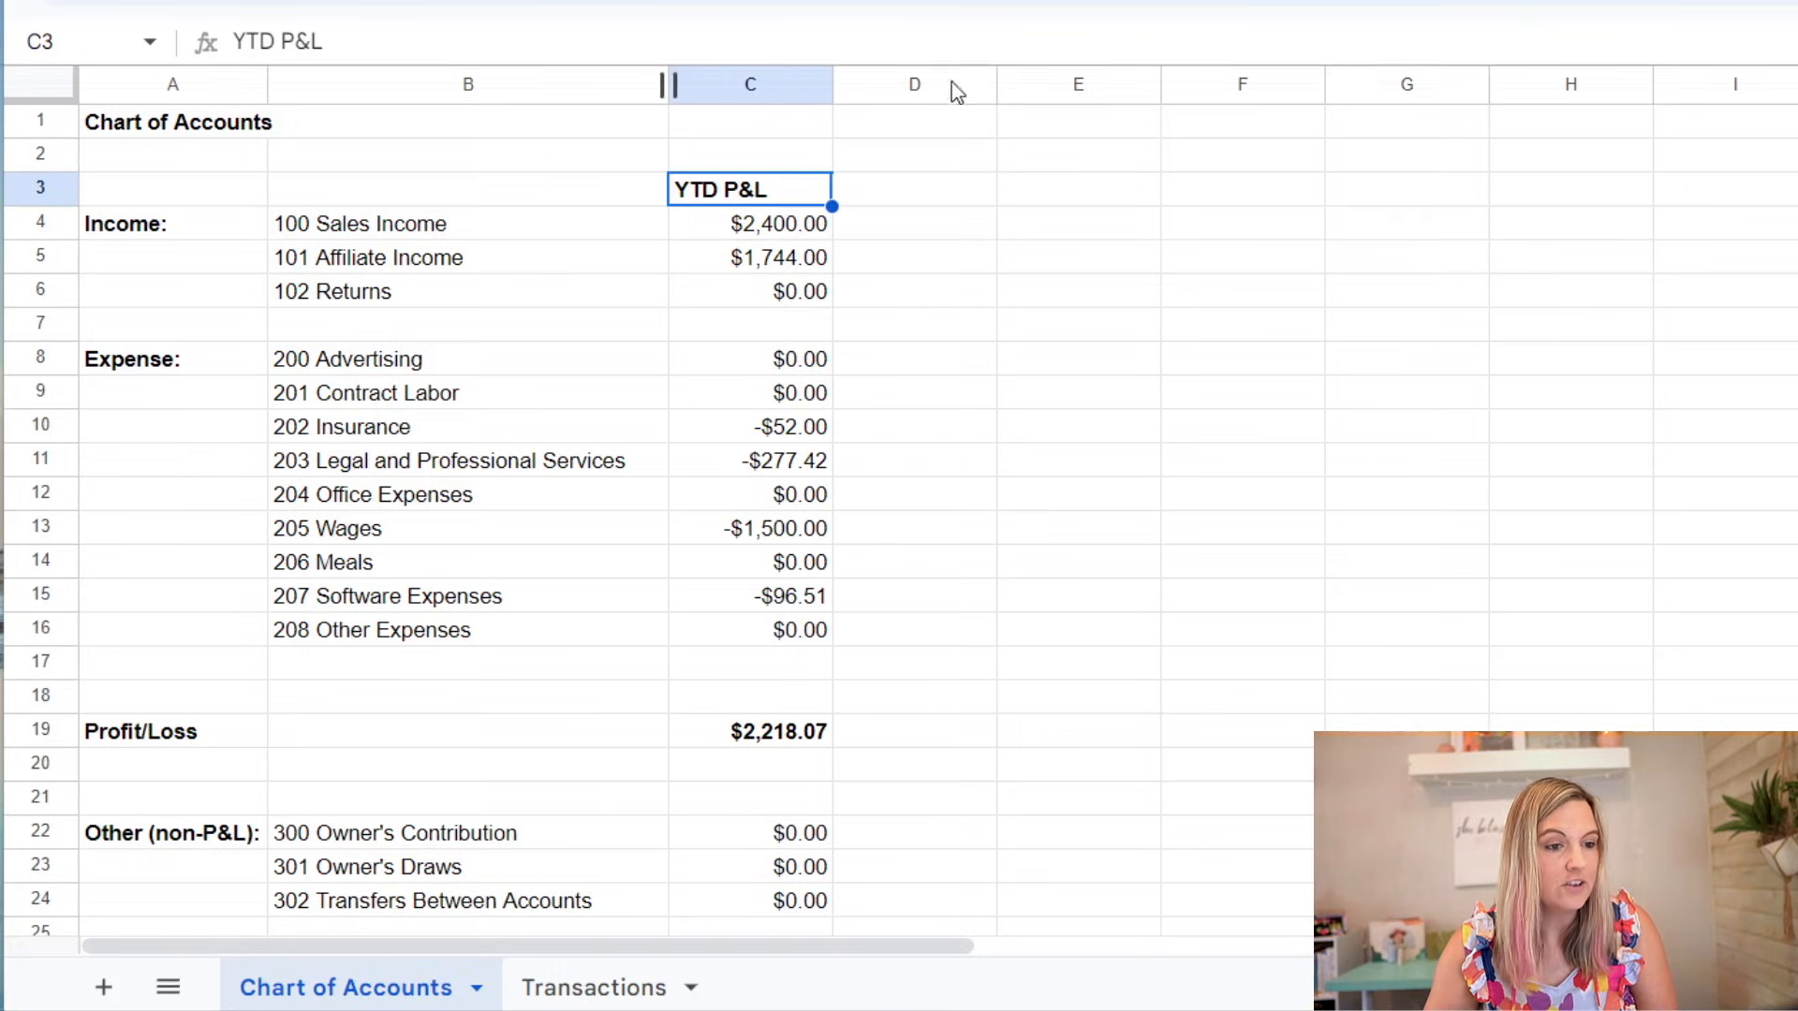
Step: Center the YTD P&L heading in C3
{"action": "left_click", "coordinate": [746, 324]}
{"action": "left_click", "coordinate": [733, 192]}
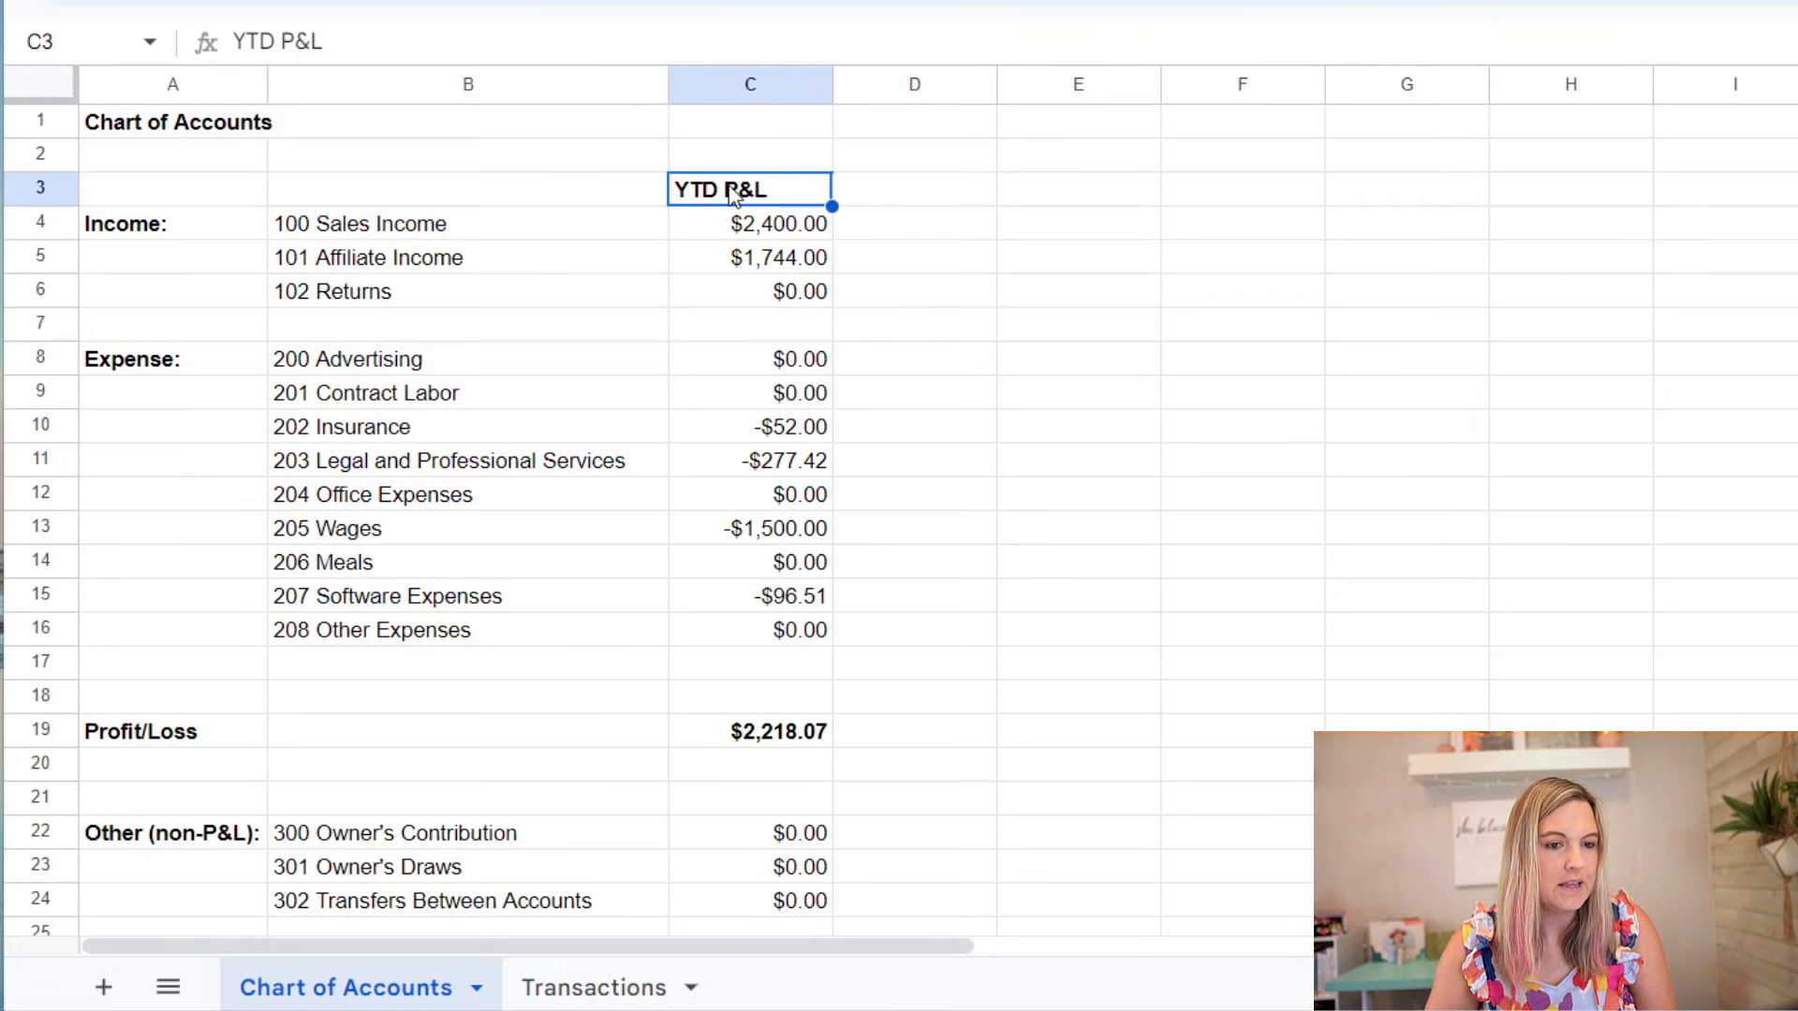
{"action": "left_click", "coordinate": [1510, 4]}
{"action": "left_click", "coordinate": [1537, 34]}
{"action": "left_click", "coordinate": [1078, 159]}
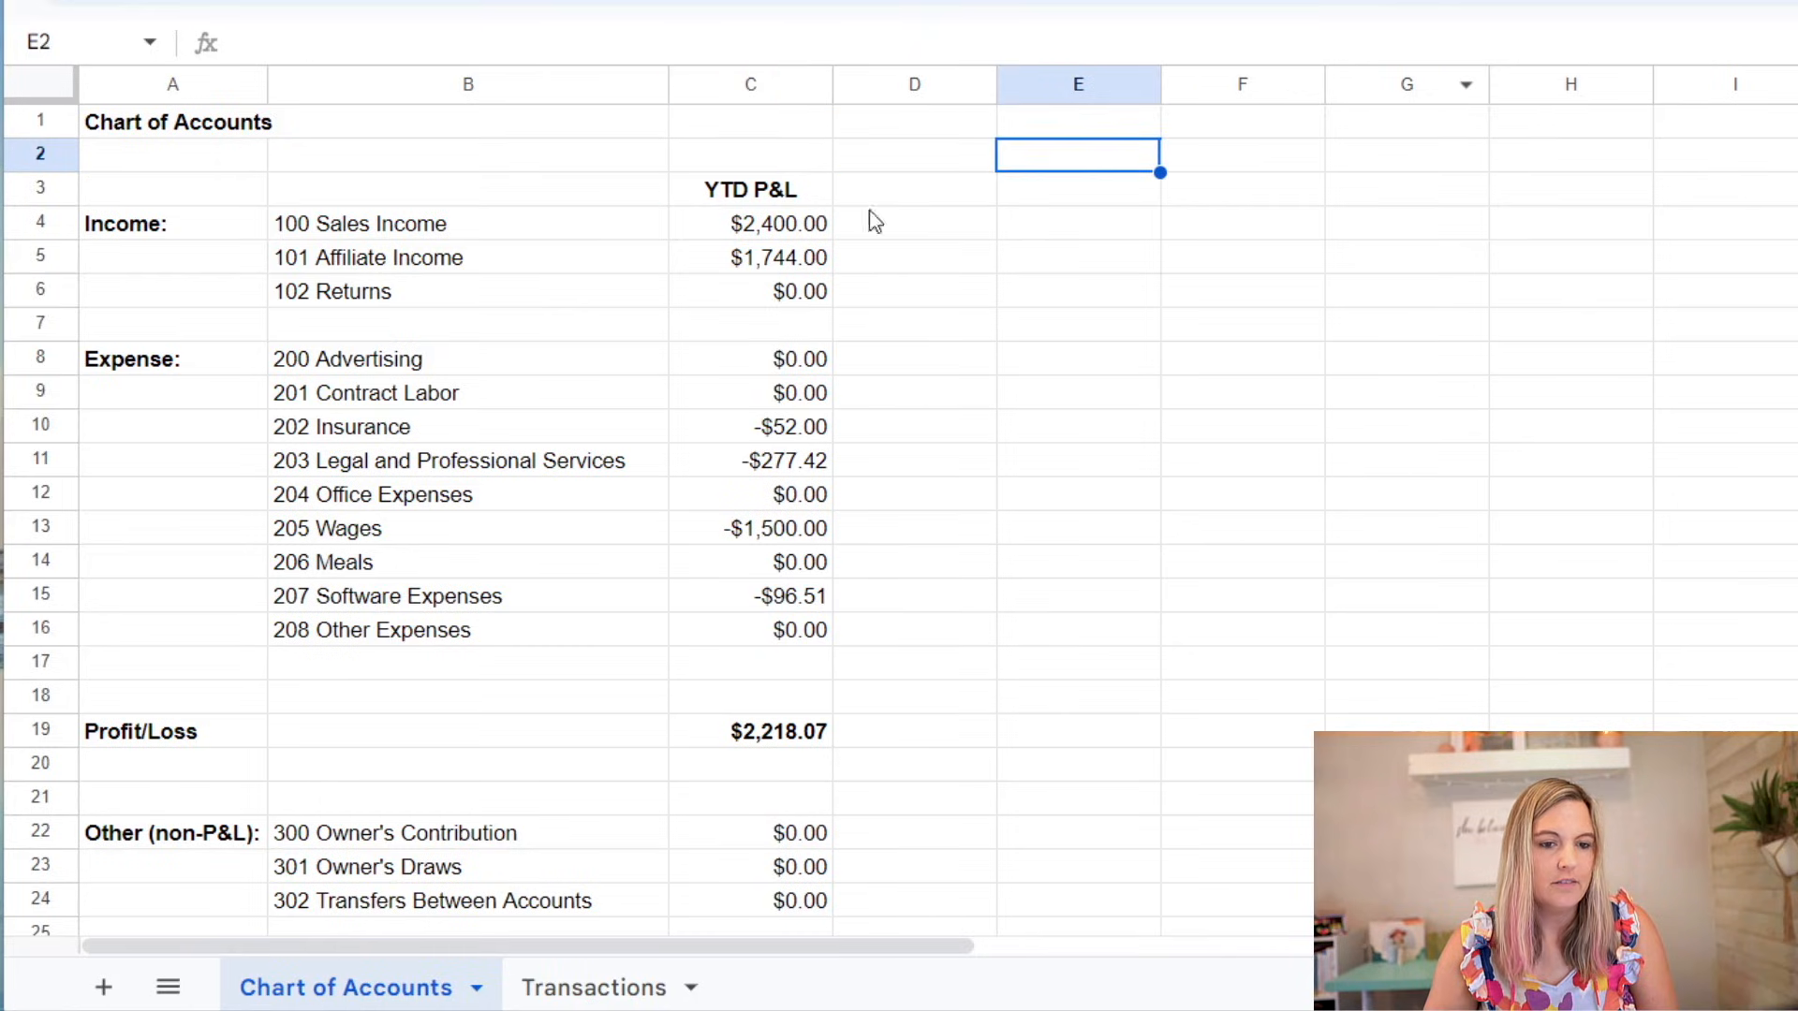
{"action": "scroll", "coordinate": [693, 511], "scroll_direction": "down", "scroll_amount": 4}
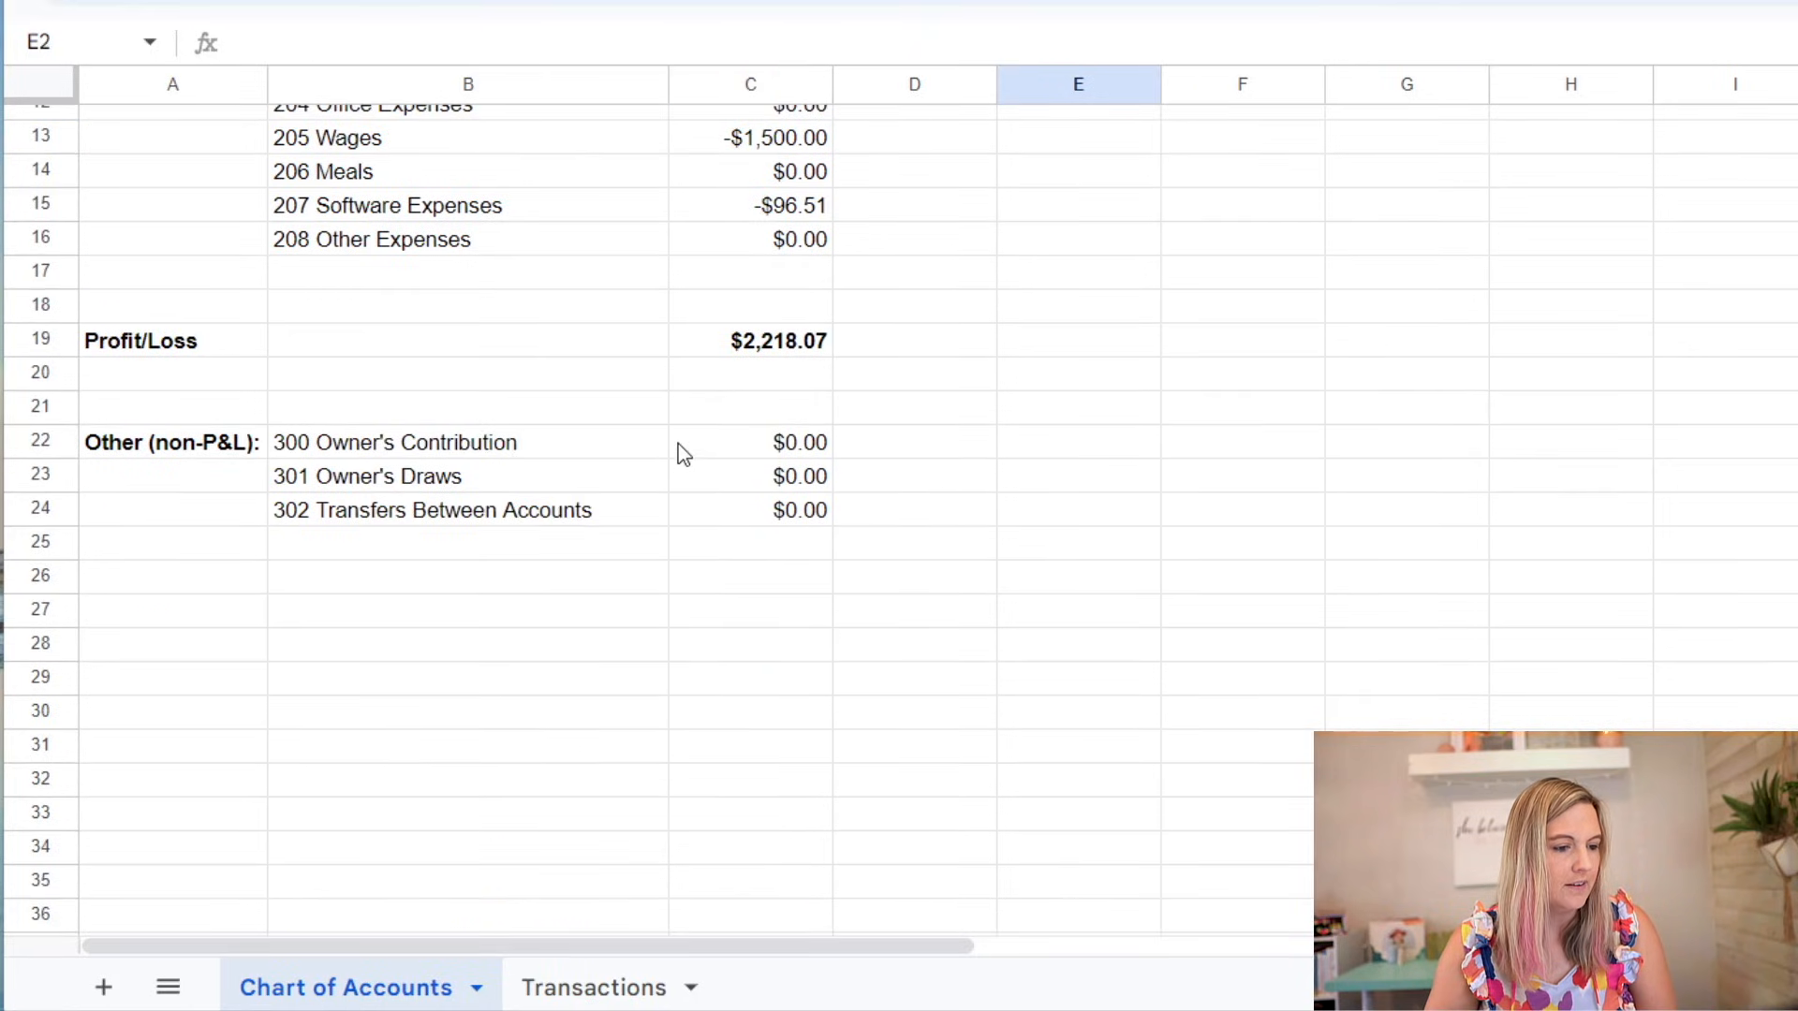
Step: Change the label in A19 to Profit/(Loss), and select the profit total in C19
{"action": "scroll", "coordinate": [683, 454], "scroll_direction": "up", "scroll_amount": 3}
{"action": "left_click", "coordinate": [744, 607]}
{"action": "left_click", "coordinate": [164, 606]}
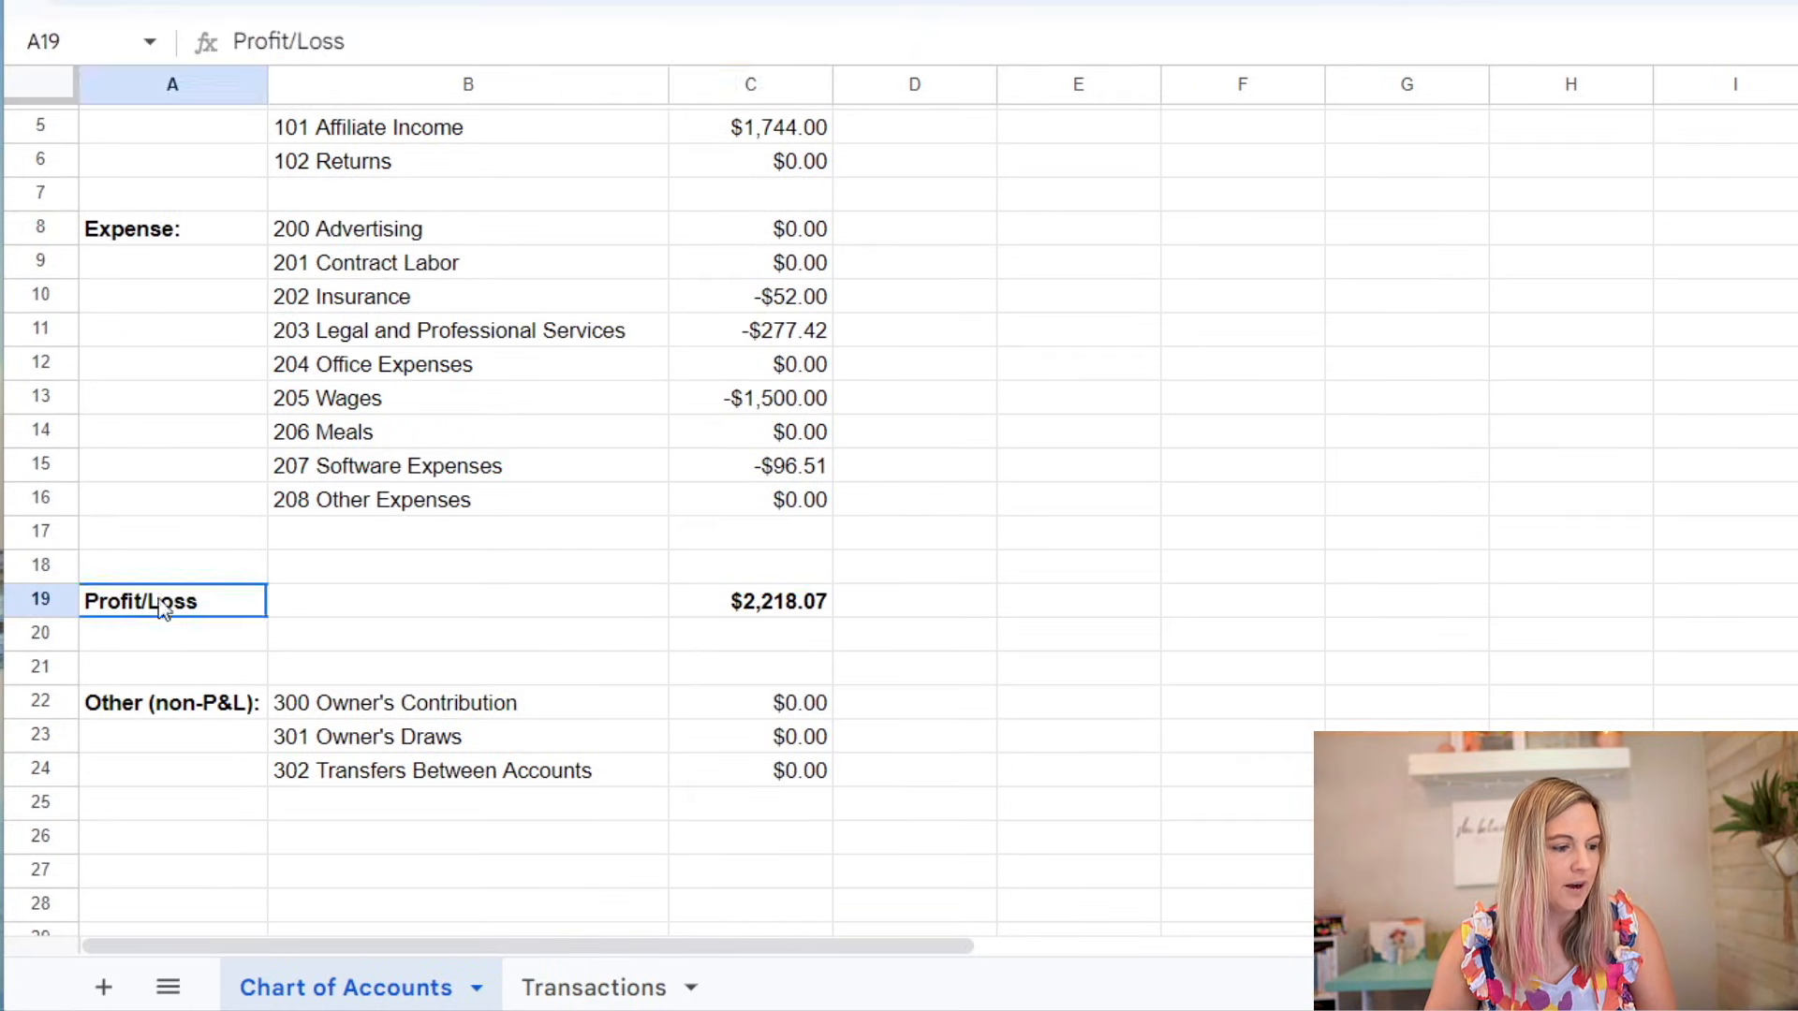
{"action": "left_click", "coordinate": [362, 44]}
{"action": "key", "text": "BackSpace"}
{"action": "key", "text": "BackSpace"}
{"action": "key", "text": "BackSpace"}
{"action": "key", "text": "BackSpace"}
{"action": "type", "text": "(Loss)"}
{"action": "key", "text": "Return"}
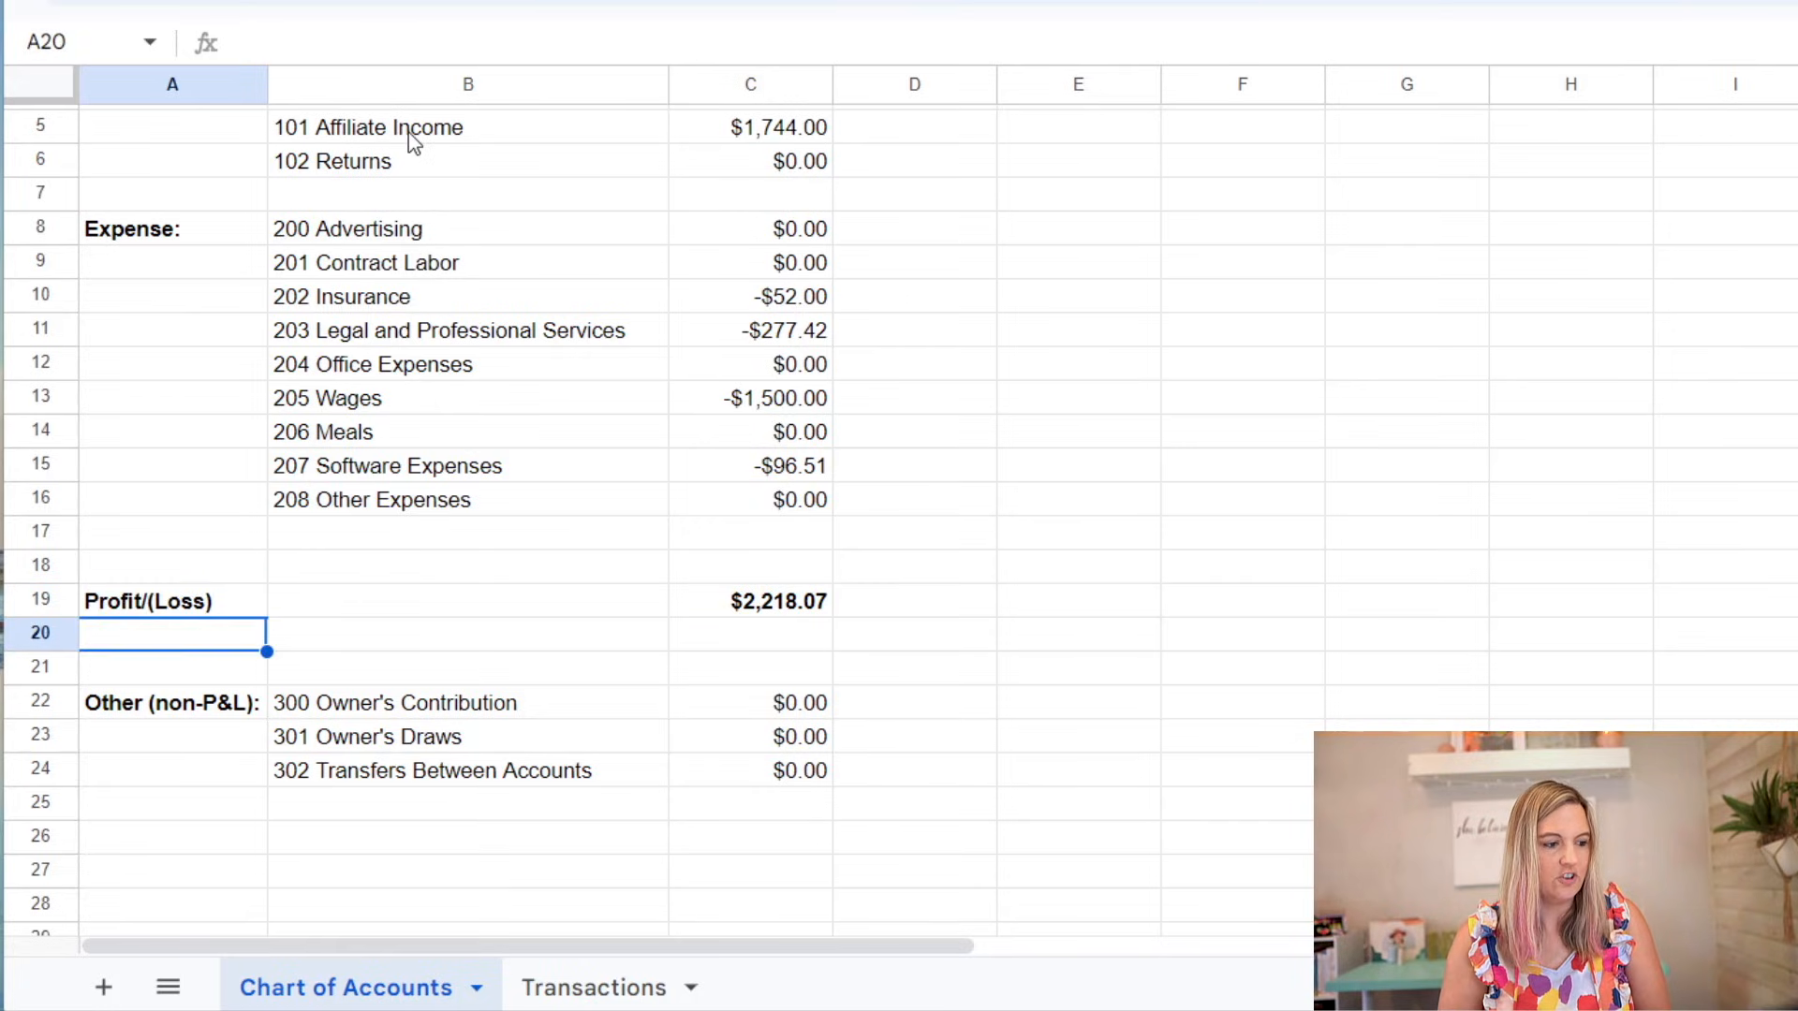
{"action": "key", "text": "Up"}
{"action": "key", "text": "Right"}
{"action": "key", "text": "Right"}
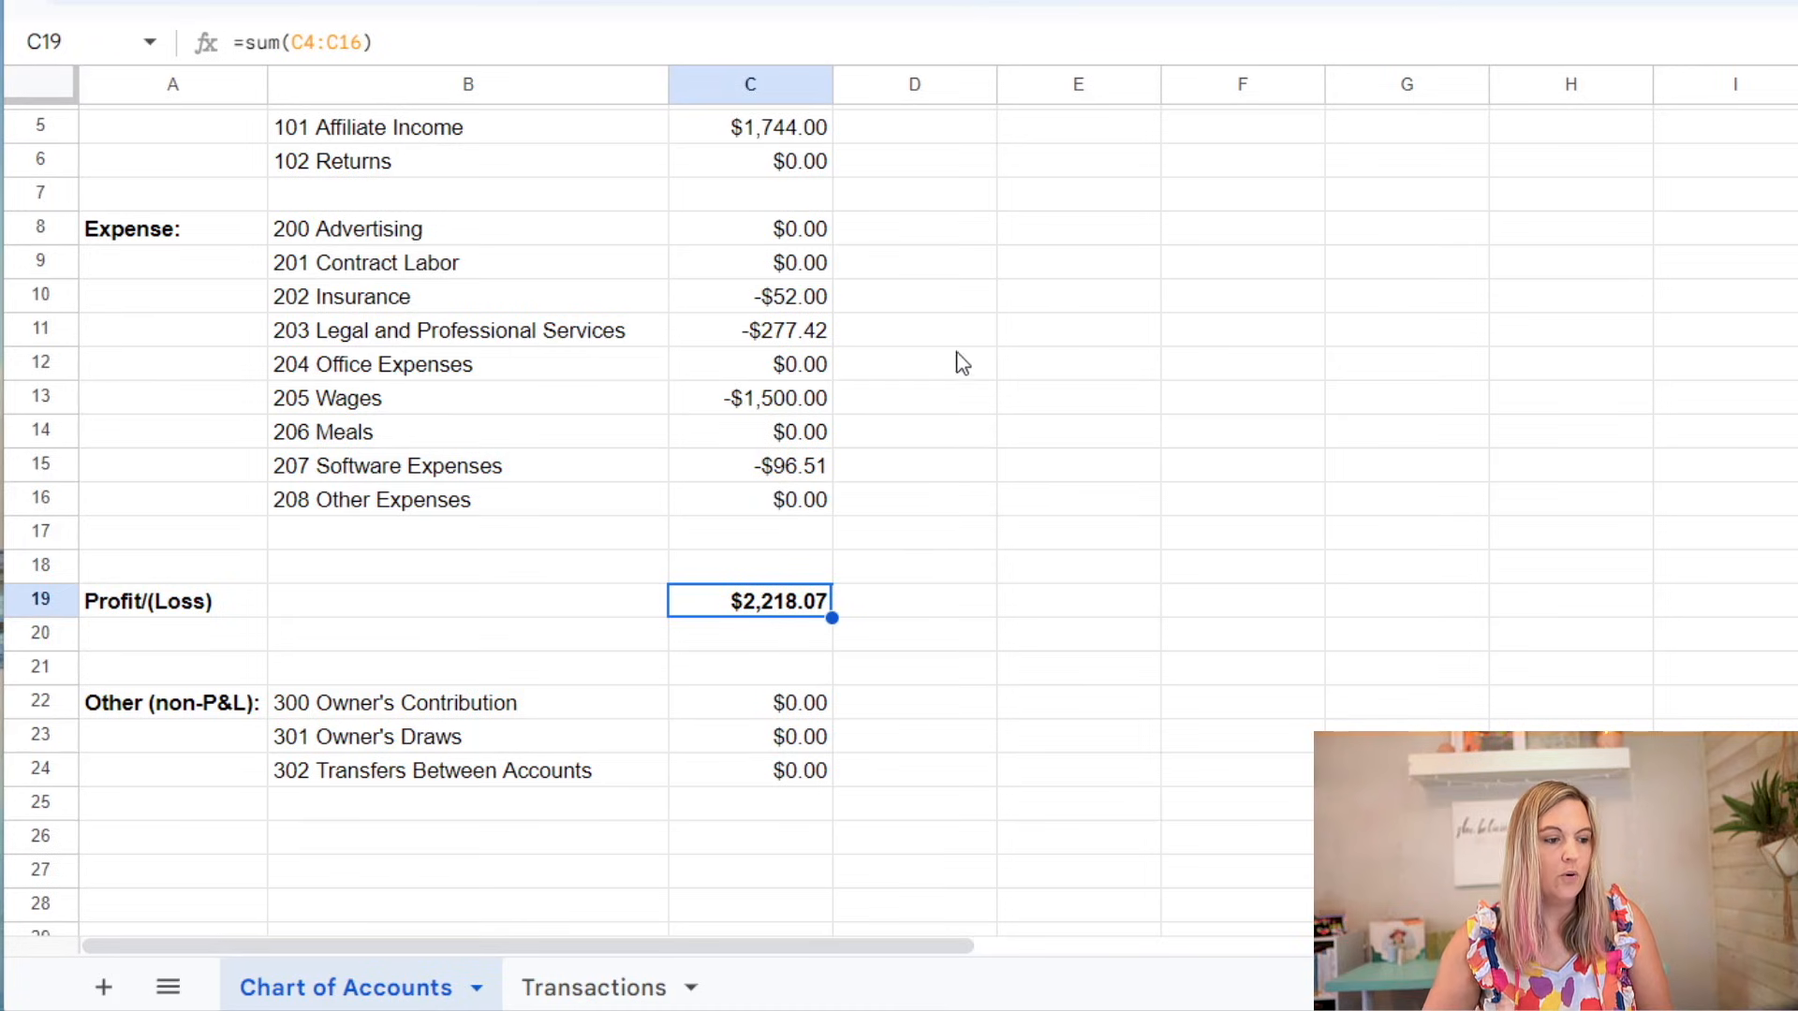
{"action": "scroll", "coordinate": [1072, 473], "scroll_direction": "up", "scroll_amount": 2}
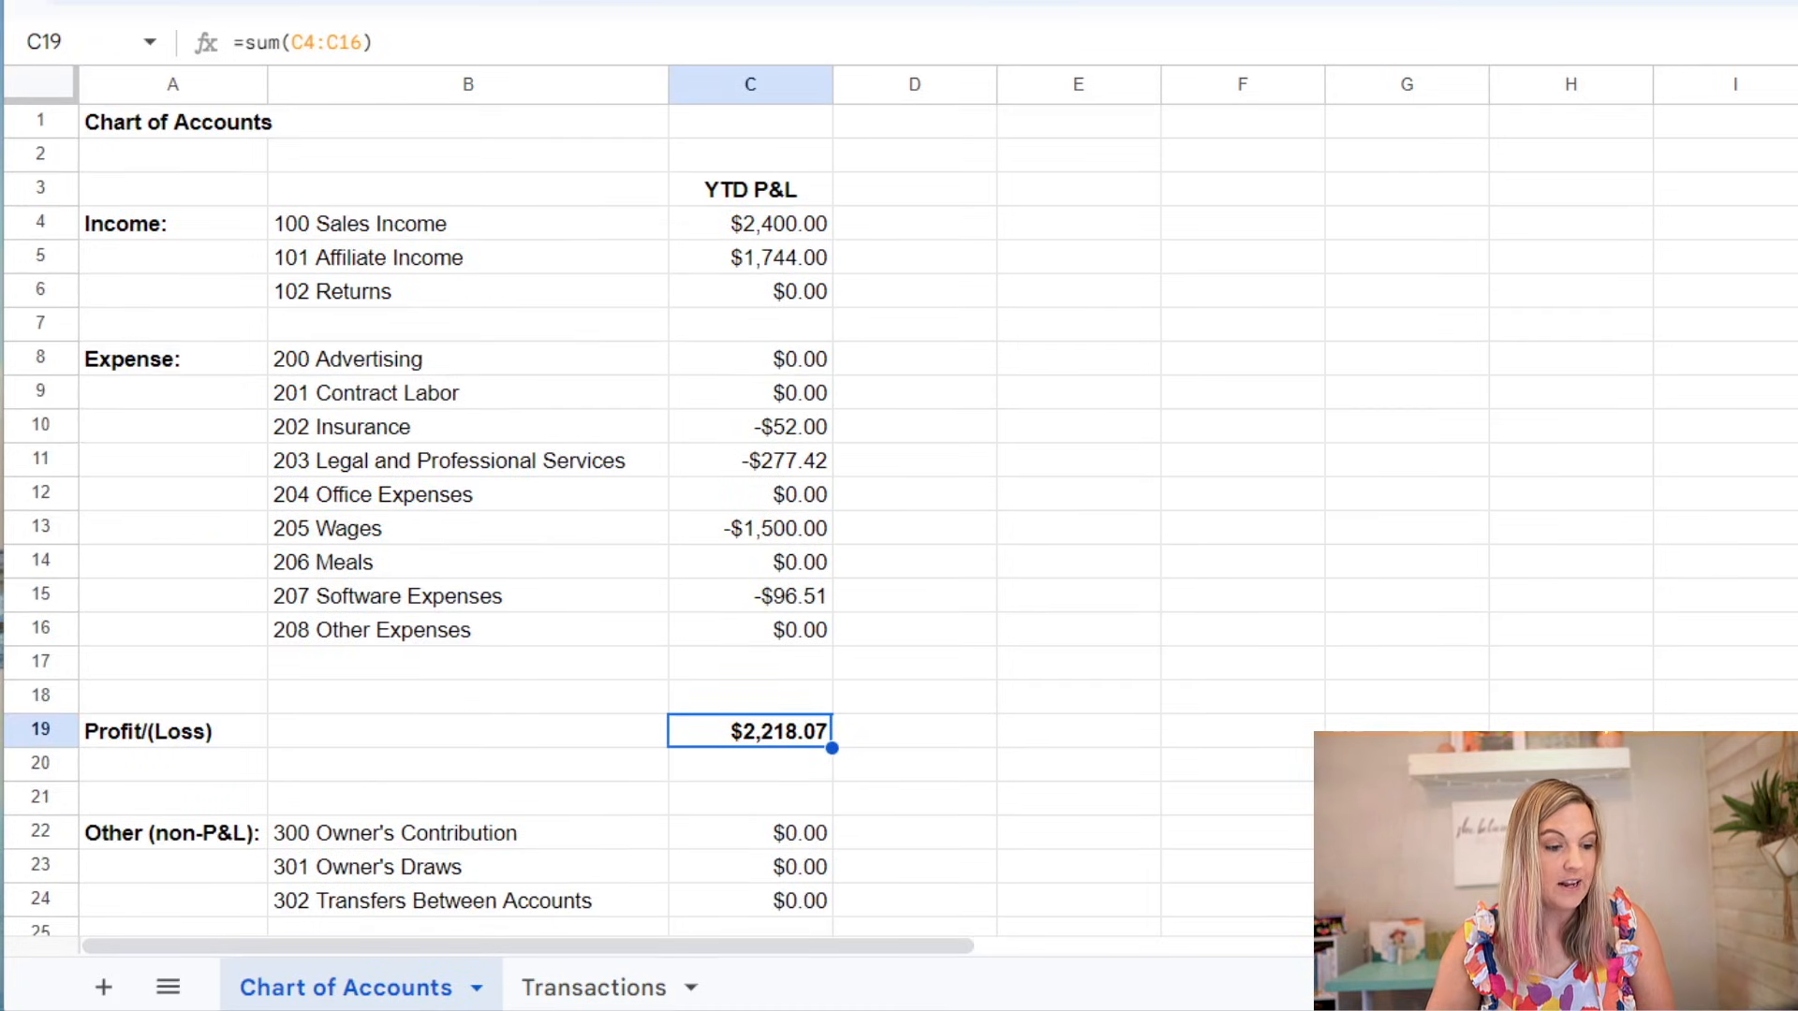
Step: Add a 5000 amount in row 17 of the Transactions sheet and categorize it as 100 Sales Income
{"action": "left_click", "coordinate": [594, 988]}
{"action": "left_click", "coordinate": [321, 691]}
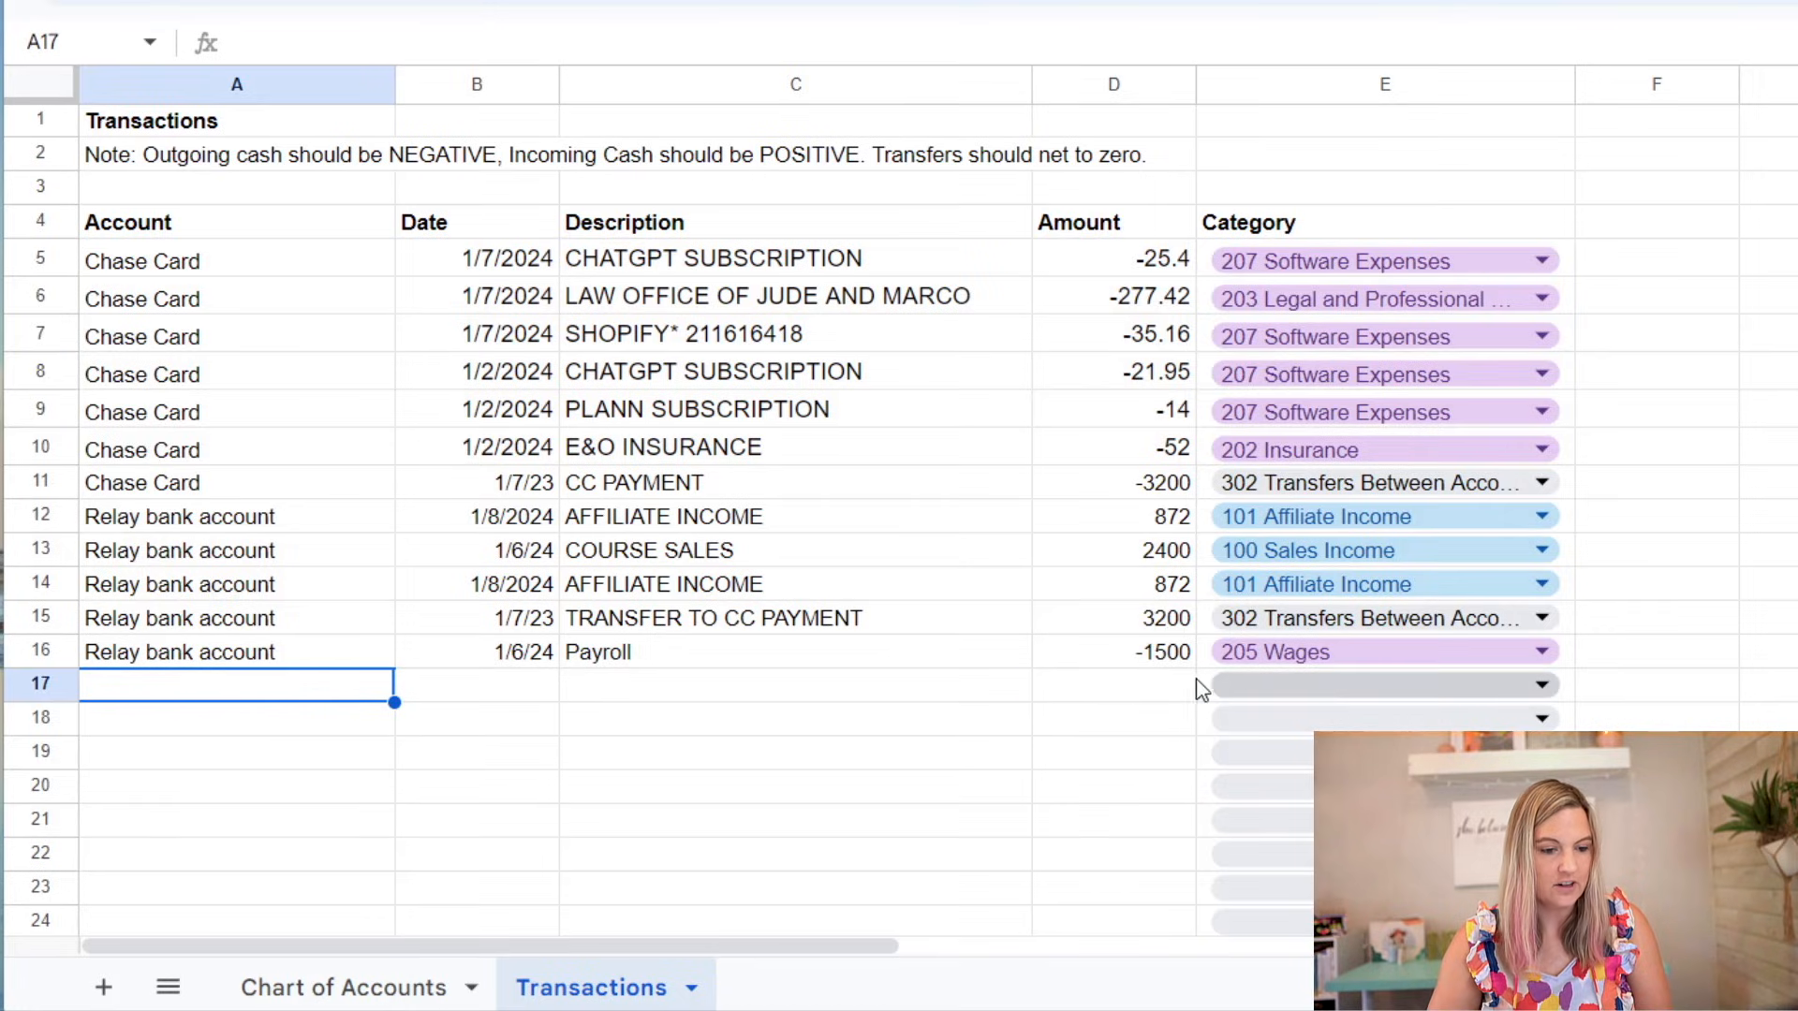
{"action": "left_click", "coordinate": [1117, 693]}
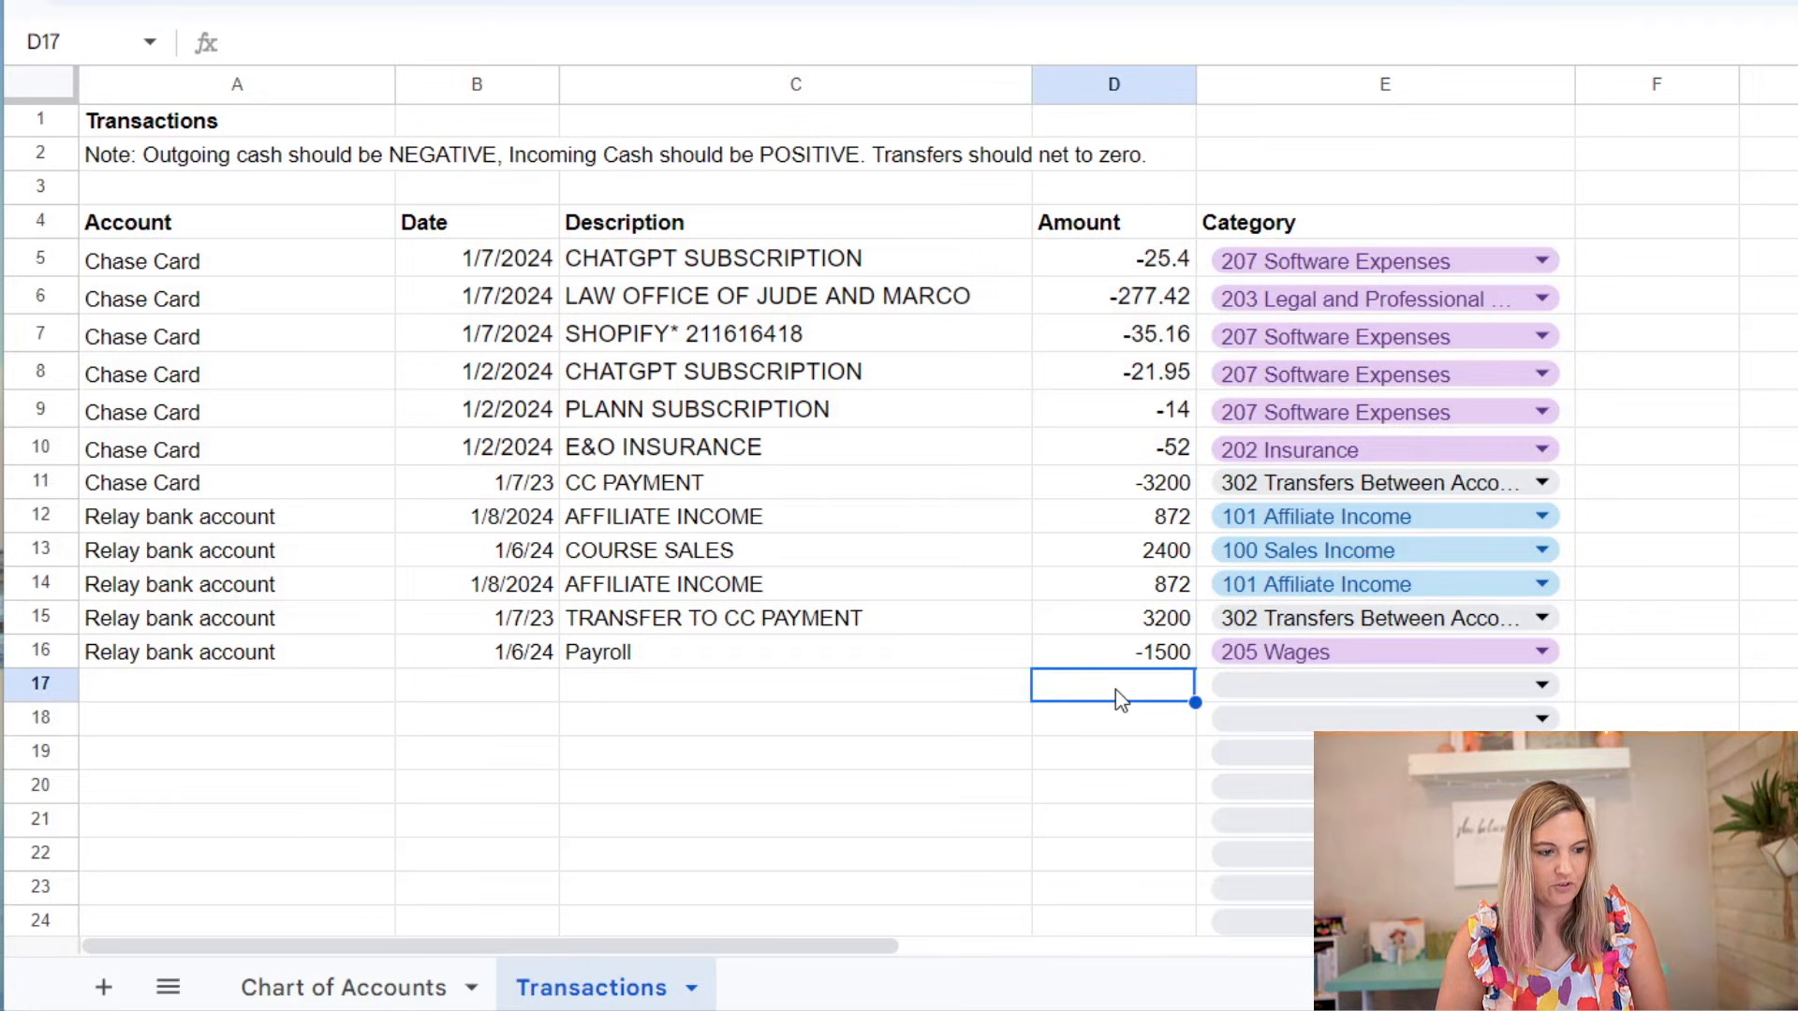
{"action": "type", "text": "5000"}
{"action": "left_click", "coordinate": [1372, 705]}
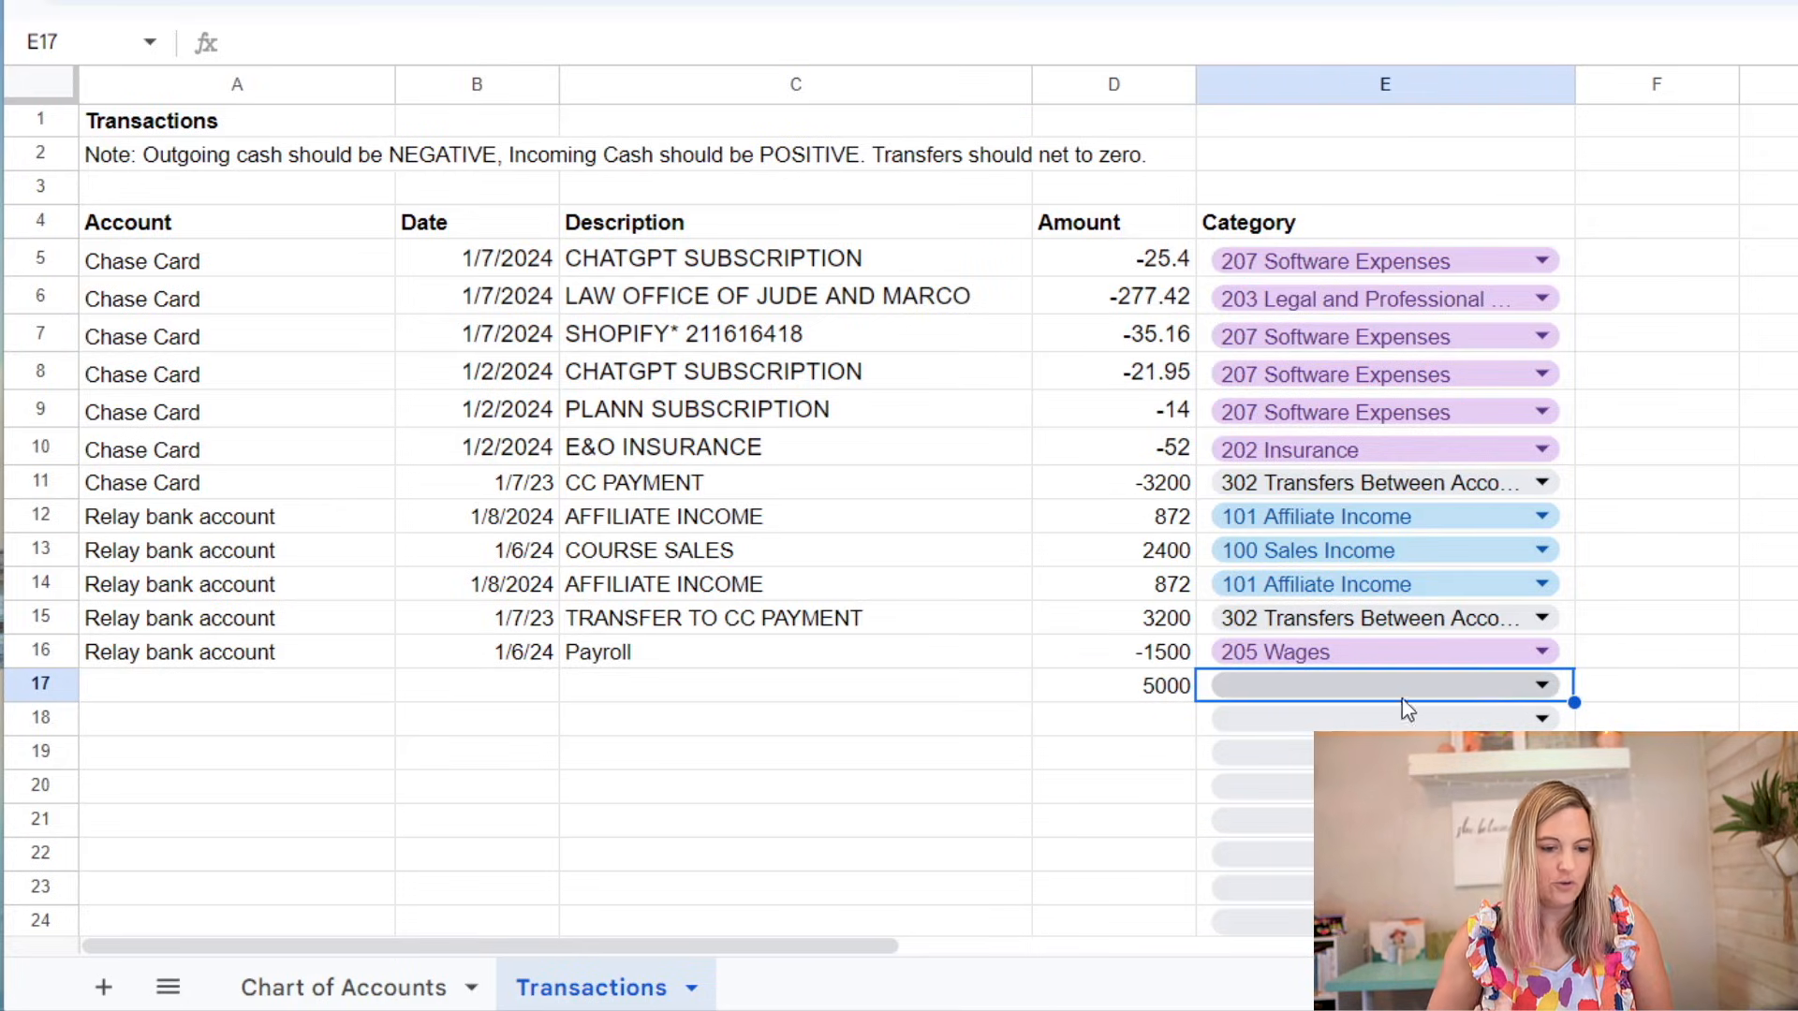
{"action": "left_click", "coordinate": [1489, 693]}
{"action": "left_click", "coordinate": [1371, 726]}
{"action": "left_click", "coordinate": [840, 731]}
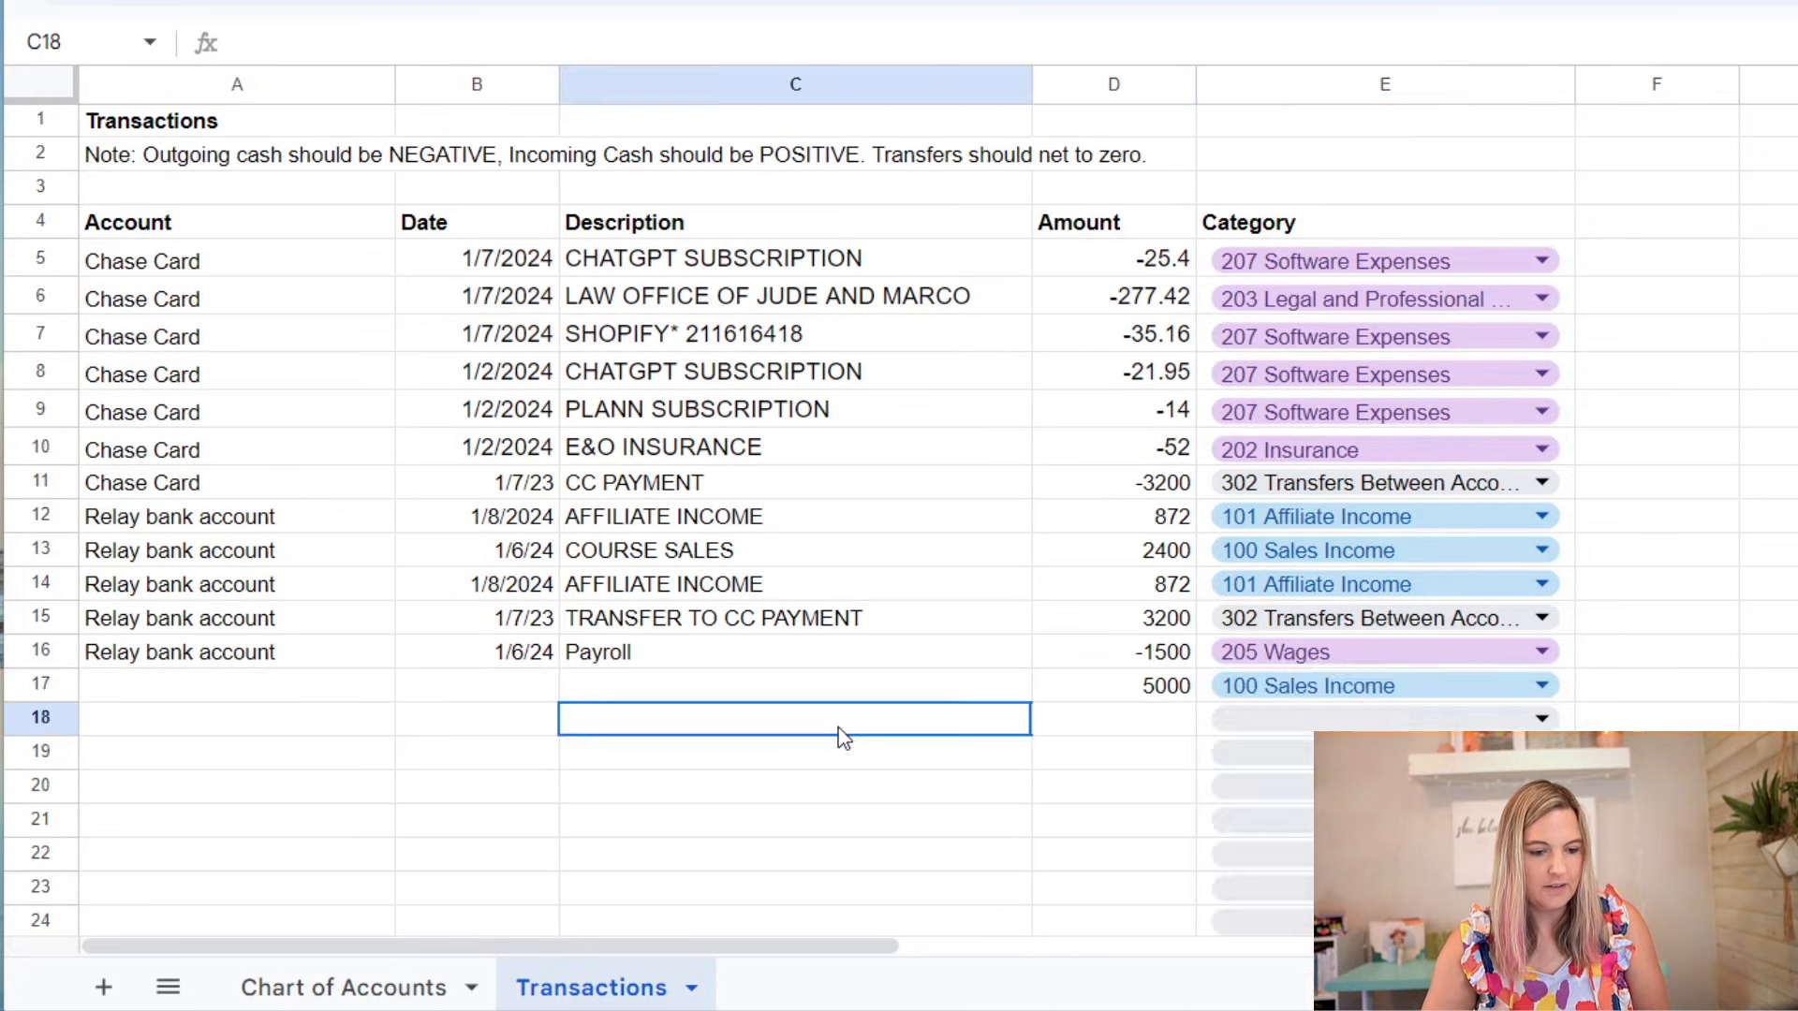
Step: Check the YTD P&L on the Chart of Accounts sheet, inspecting the Sales Income, Wages and Transfers Between Accounts totals
{"action": "left_click", "coordinate": [353, 985]}
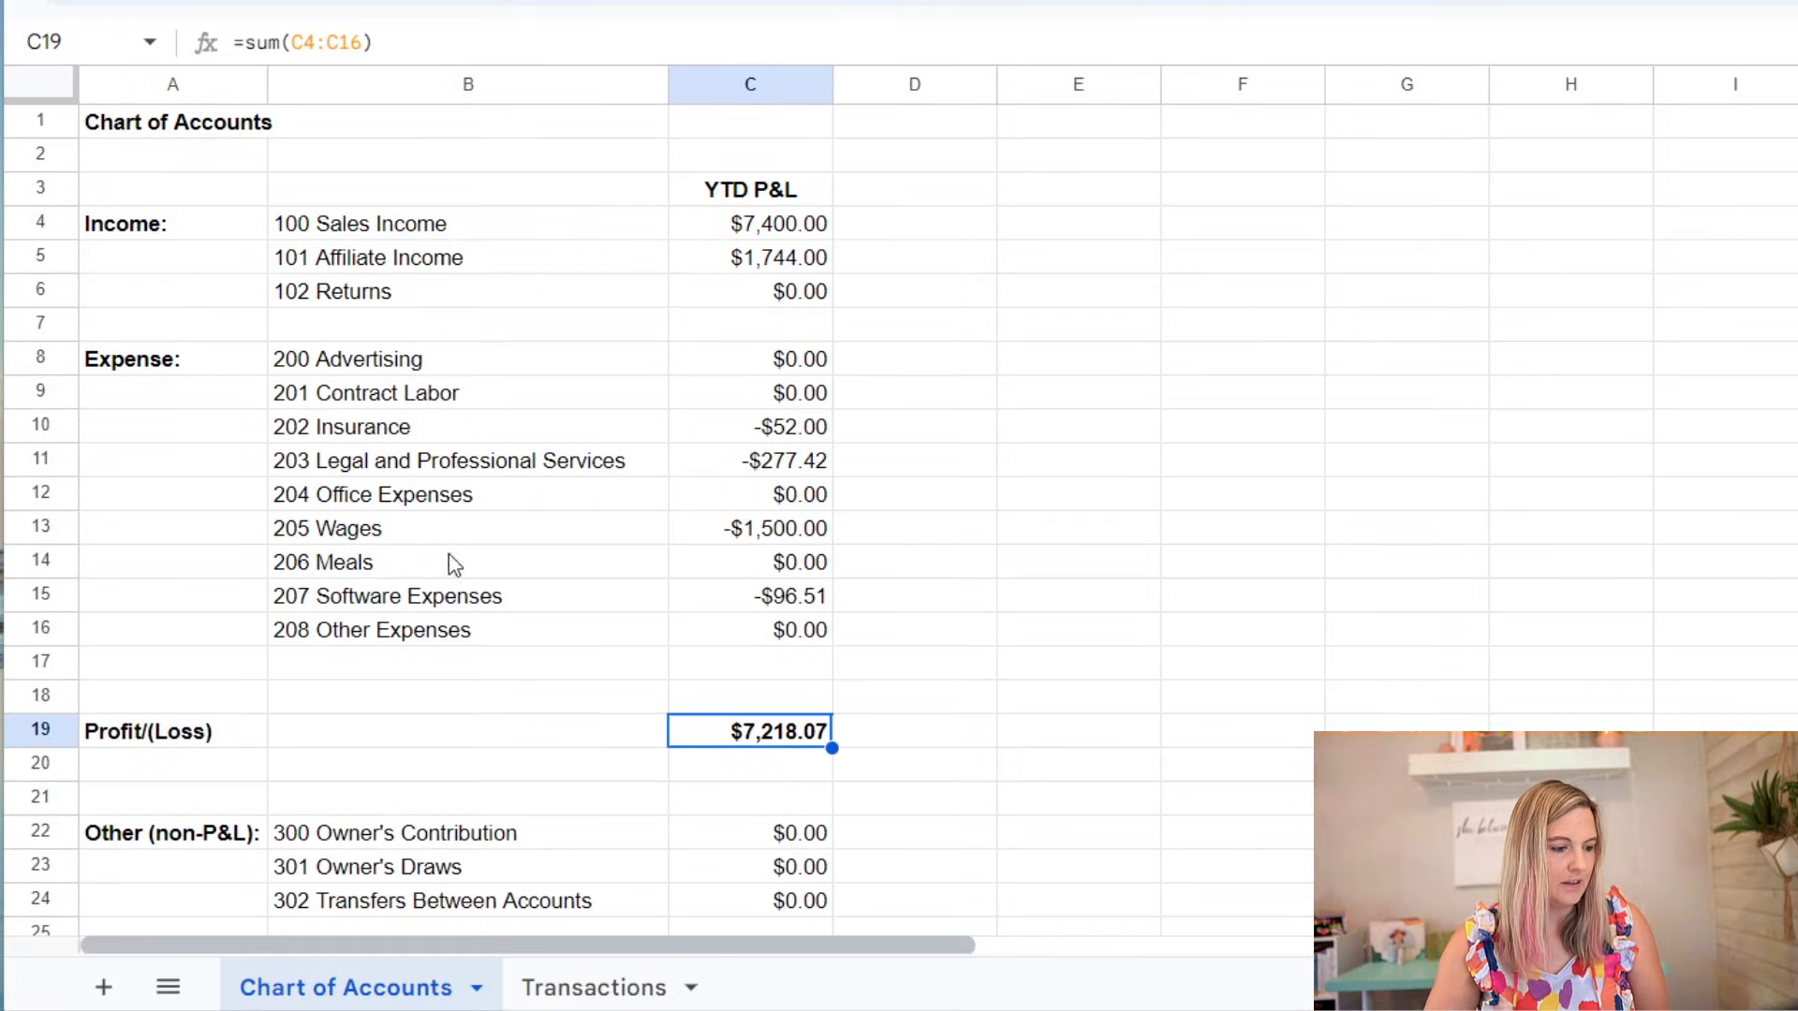
{"action": "left_click", "coordinate": [787, 226]}
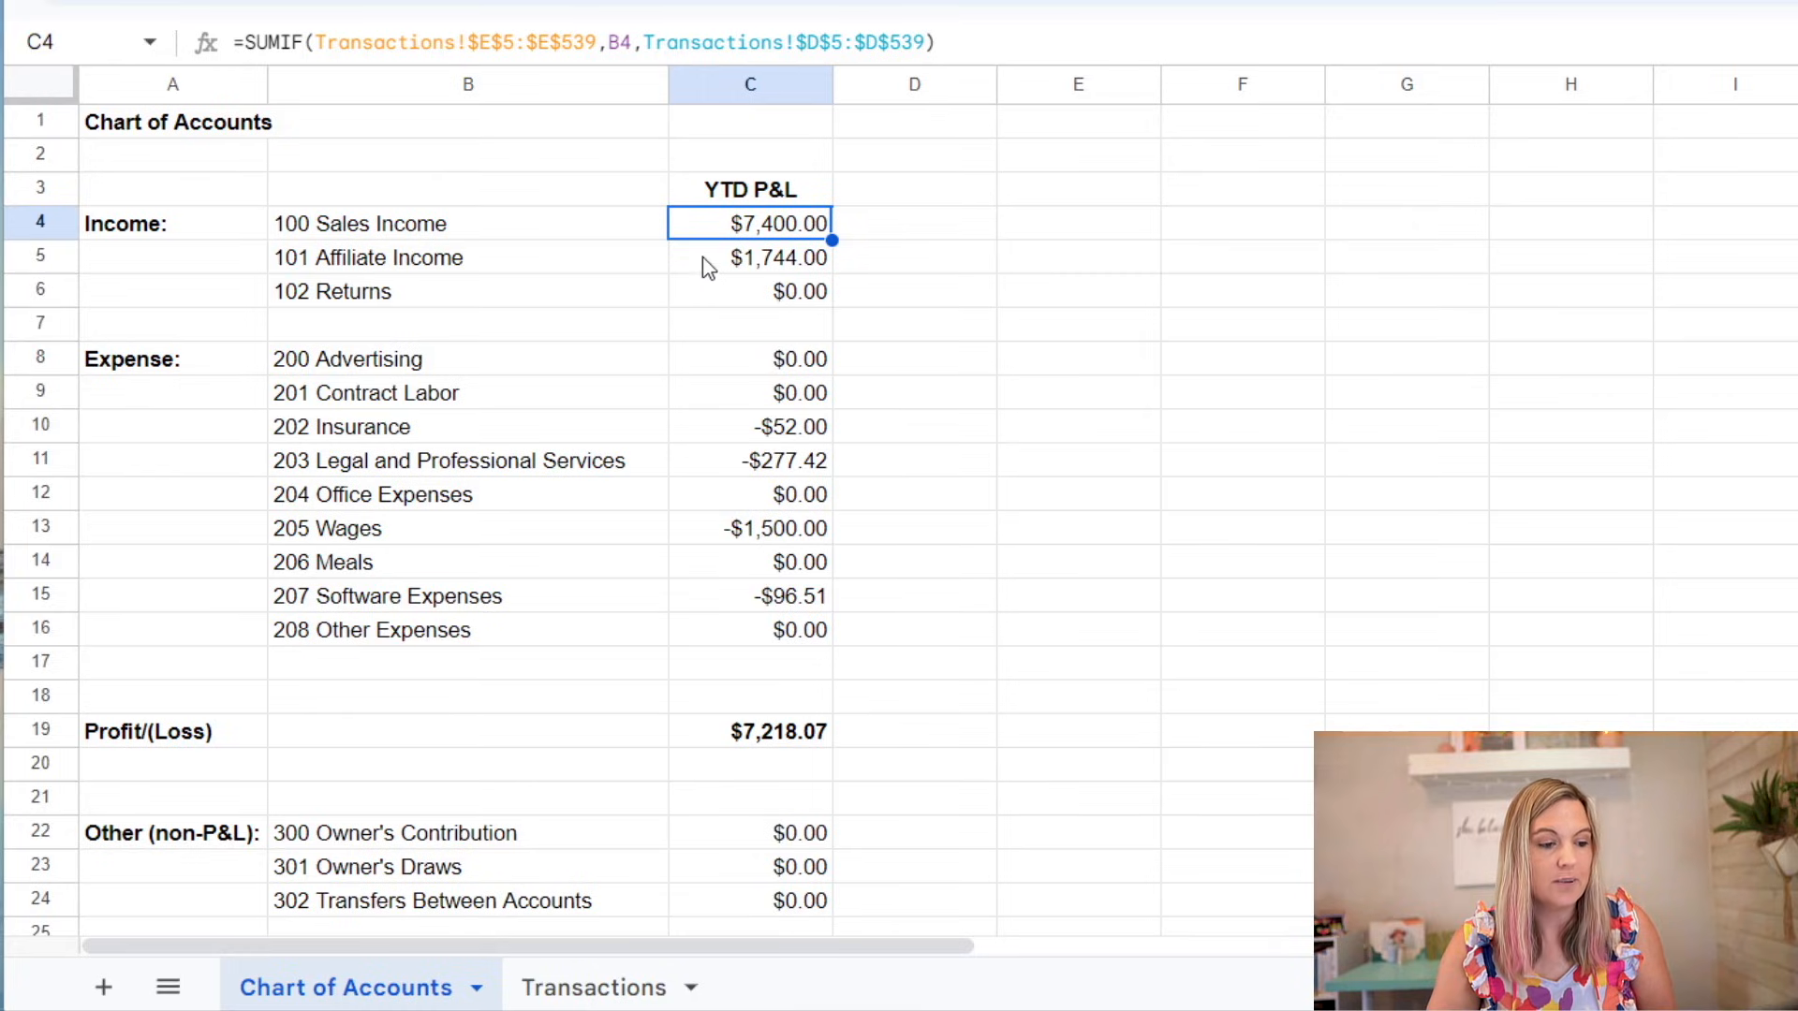
{"action": "left_click", "coordinate": [738, 536]}
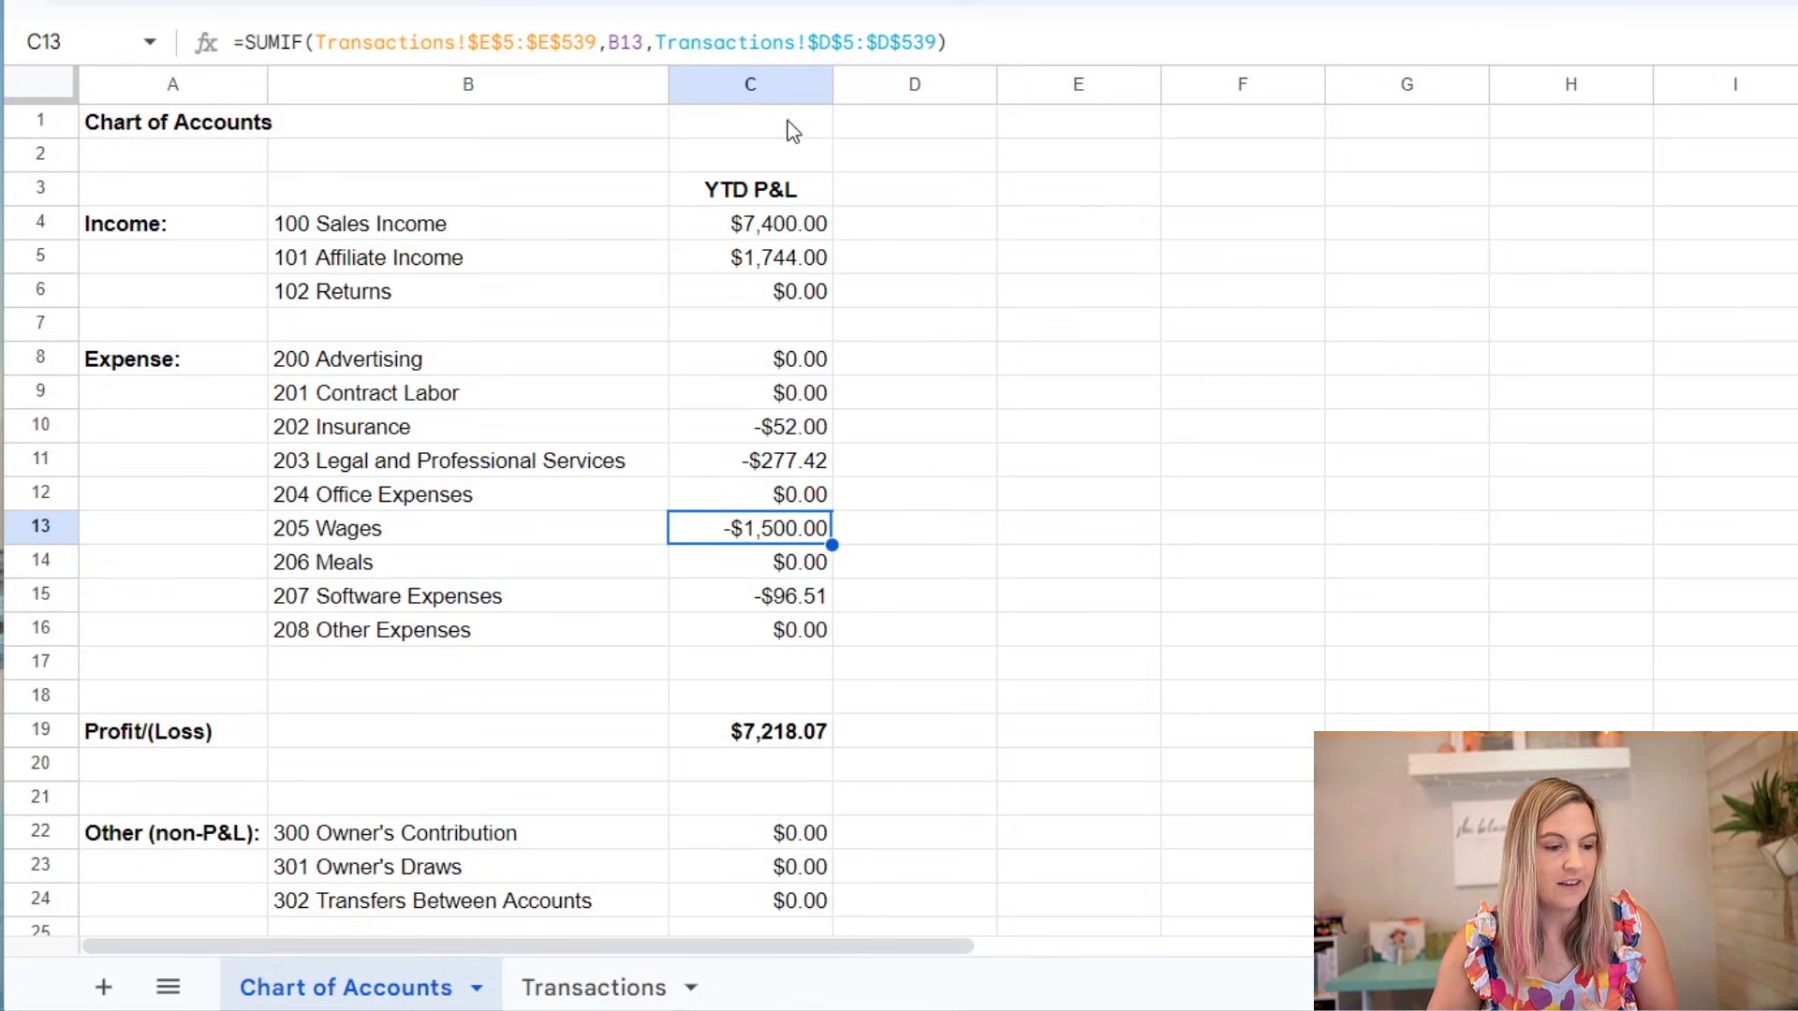
{"action": "left_click", "coordinate": [626, 502]}
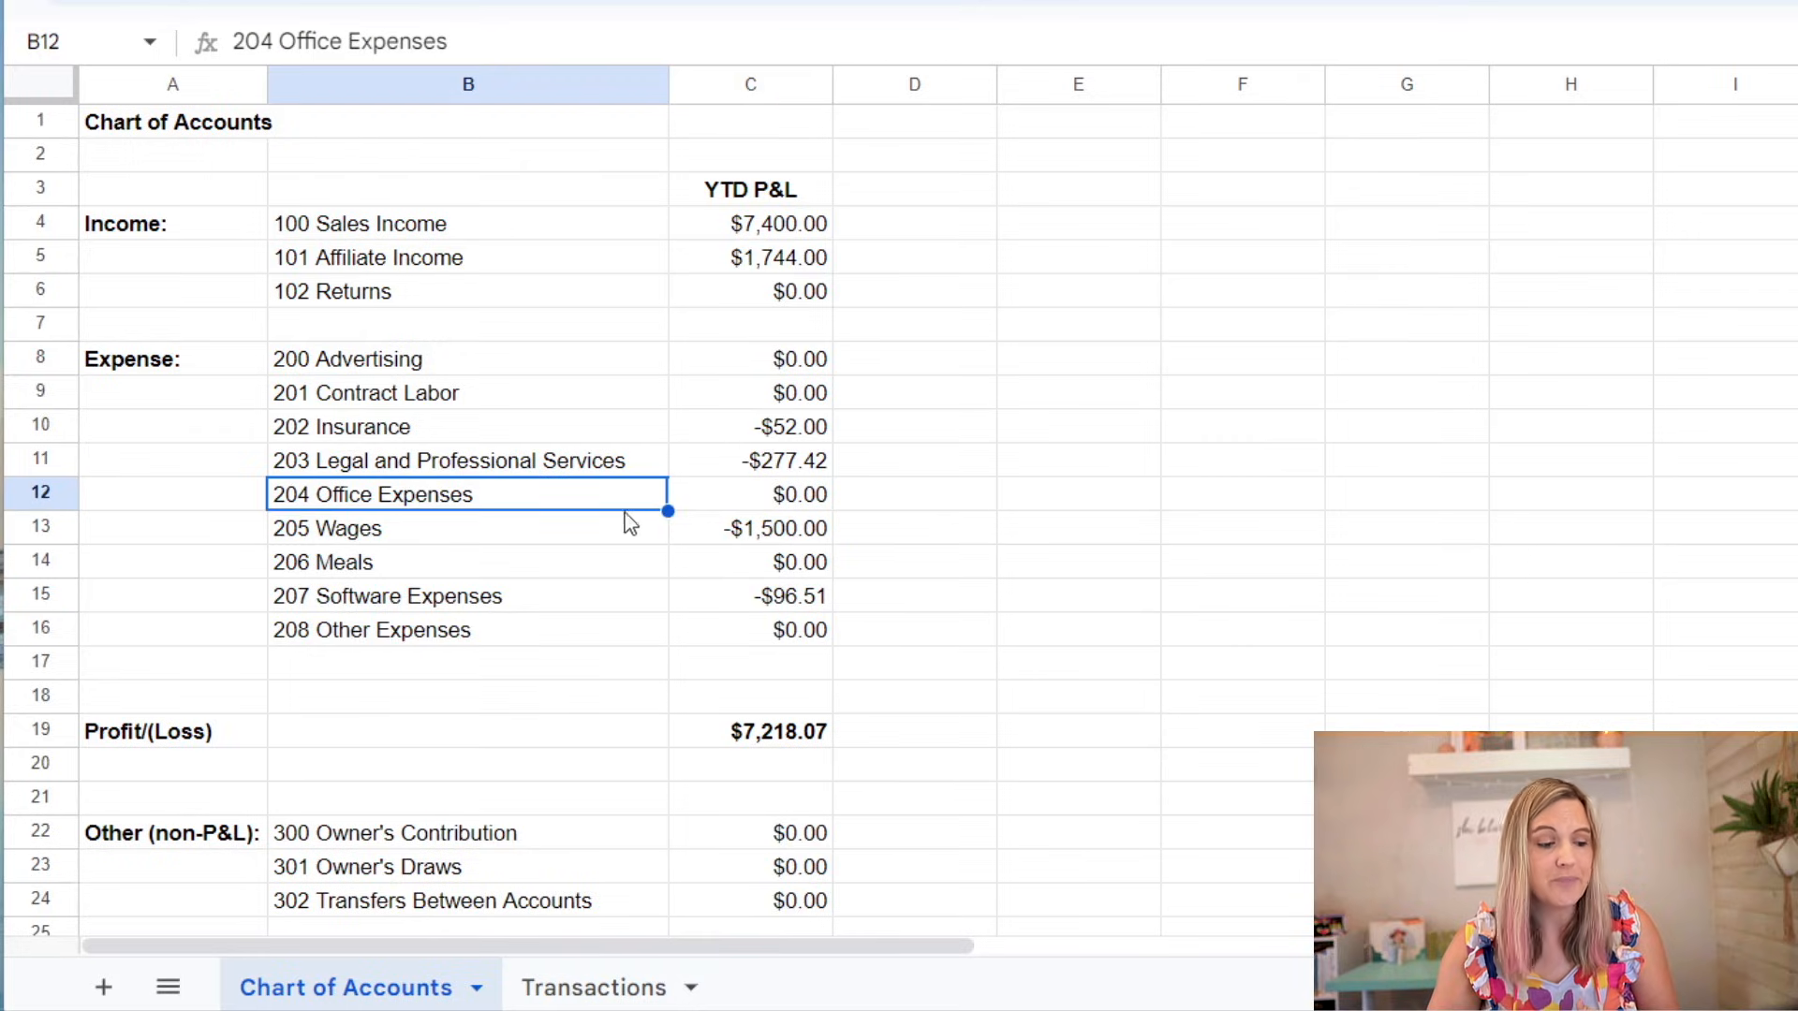
{"action": "scroll", "coordinate": [623, 588], "scroll_direction": "down", "scroll_amount": 3}
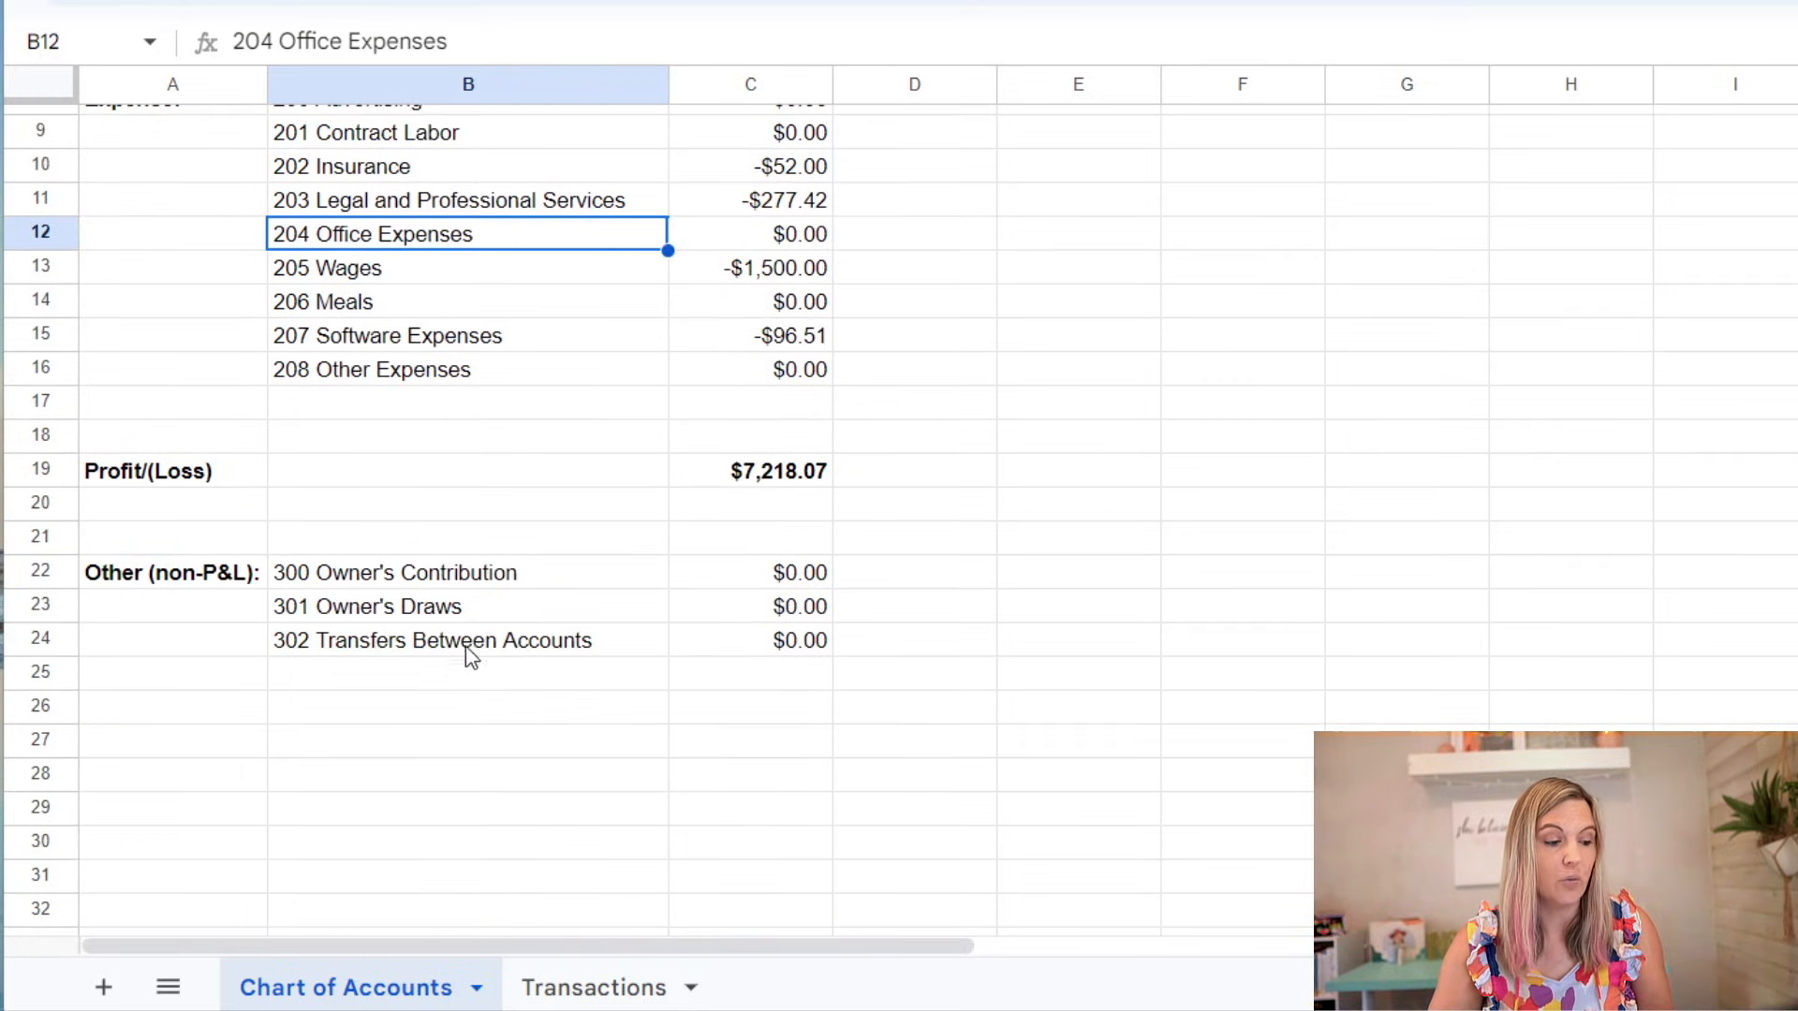
{"action": "left_click", "coordinate": [462, 646]}
{"action": "left_click", "coordinate": [759, 639]}
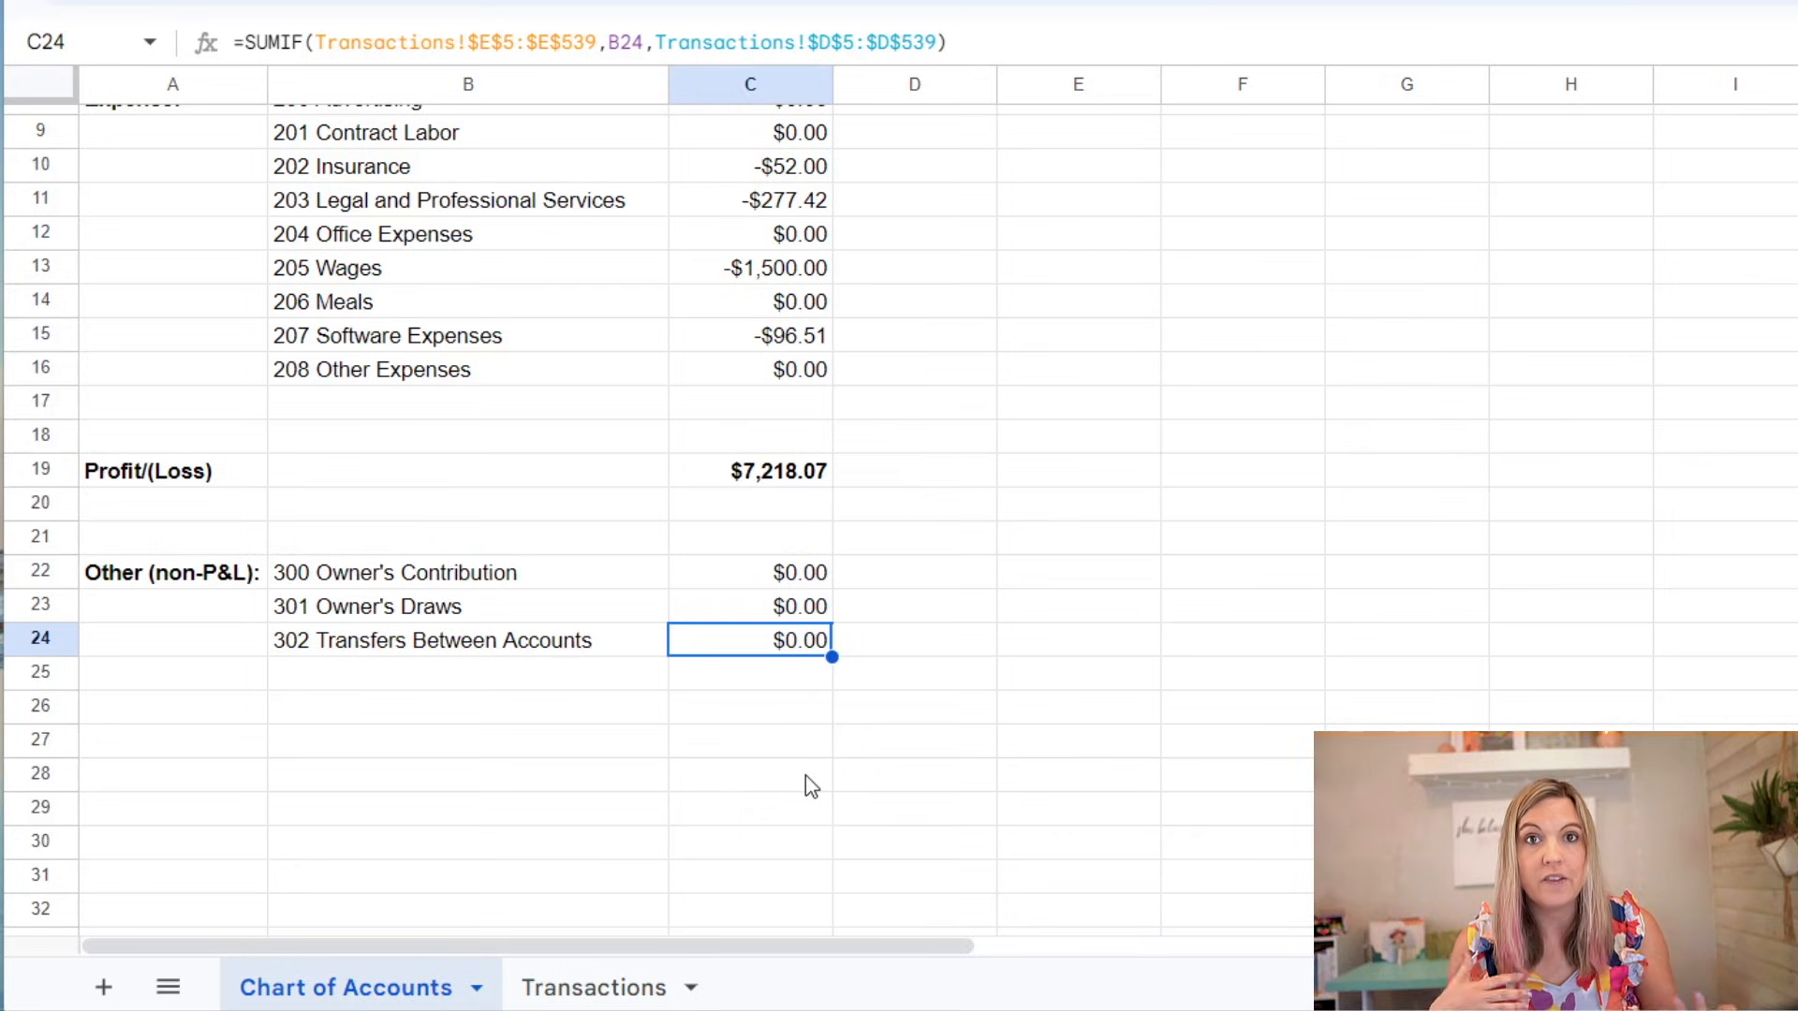
{"action": "scroll", "coordinate": [721, 646], "scroll_direction": "up", "scroll_amount": 3}
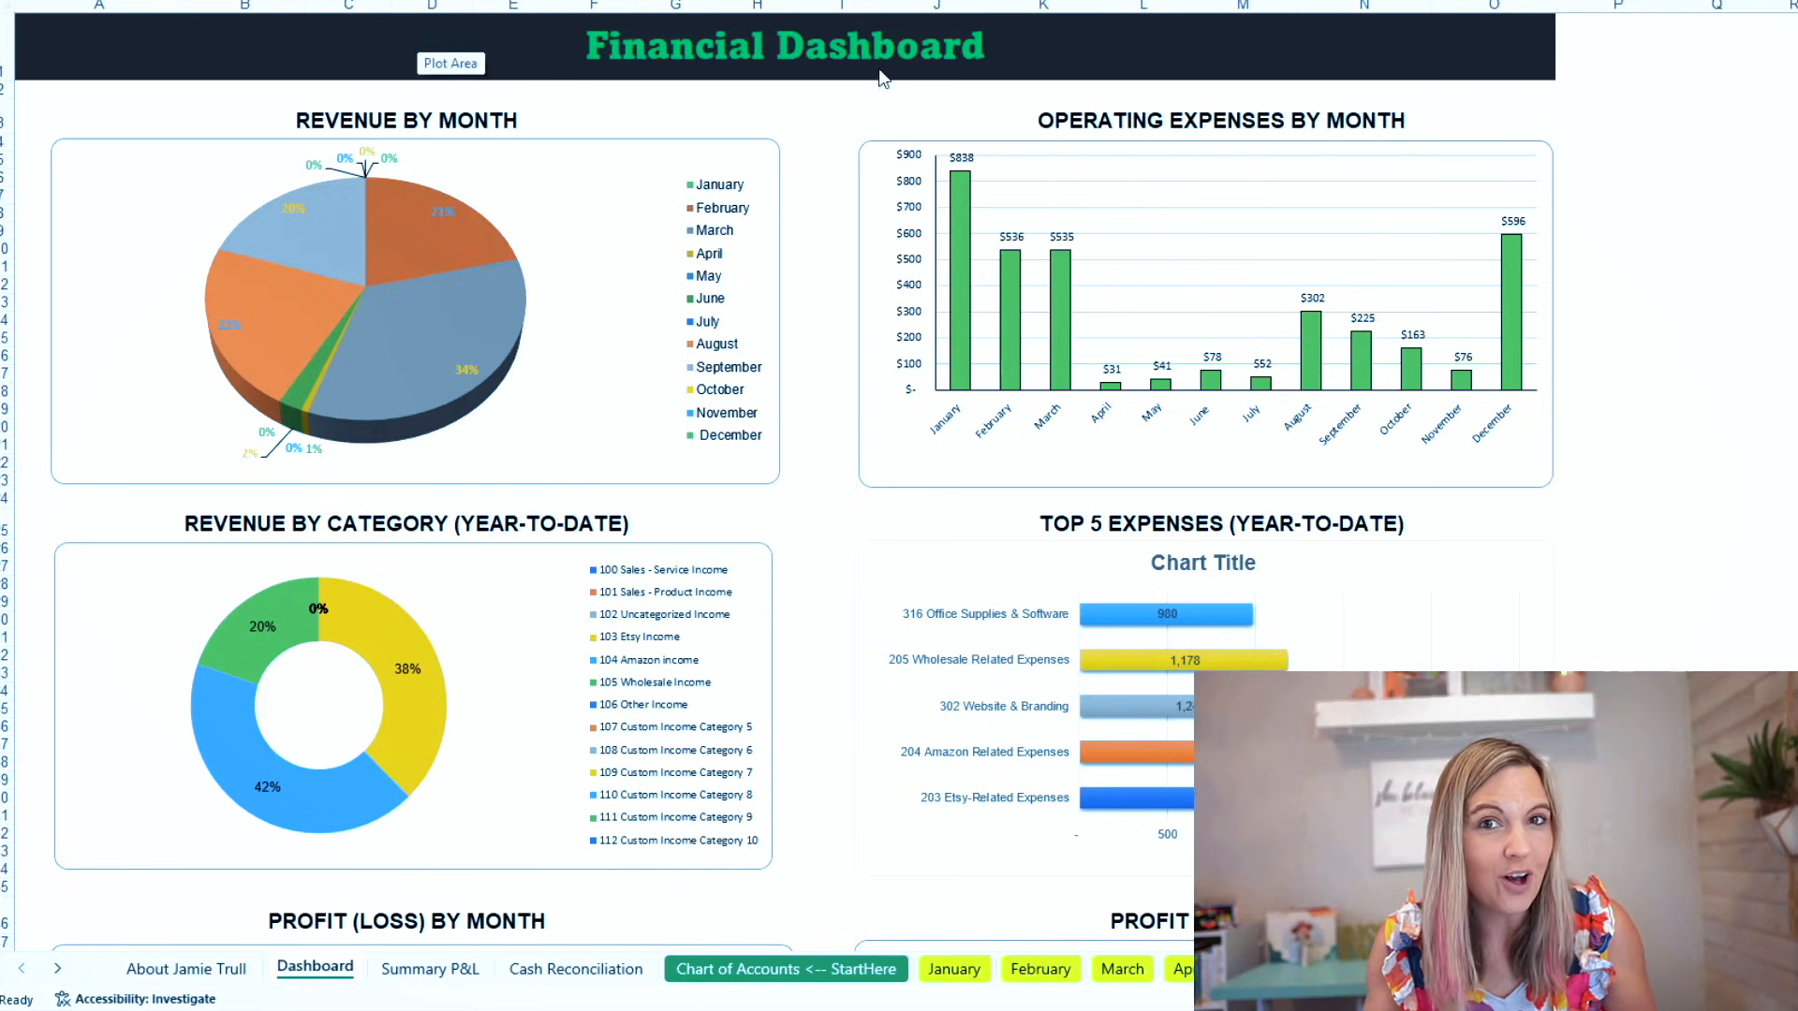
Step: Look through the charts on the Excel template's Financial Dashboard, down to Profit (Loss) by Month and Profit by Quarter
{"action": "scroll", "coordinate": [830, 535], "scroll_direction": "down", "scroll_amount": 3}
{"action": "scroll", "coordinate": [829, 535], "scroll_direction": "down", "scroll_amount": 4}
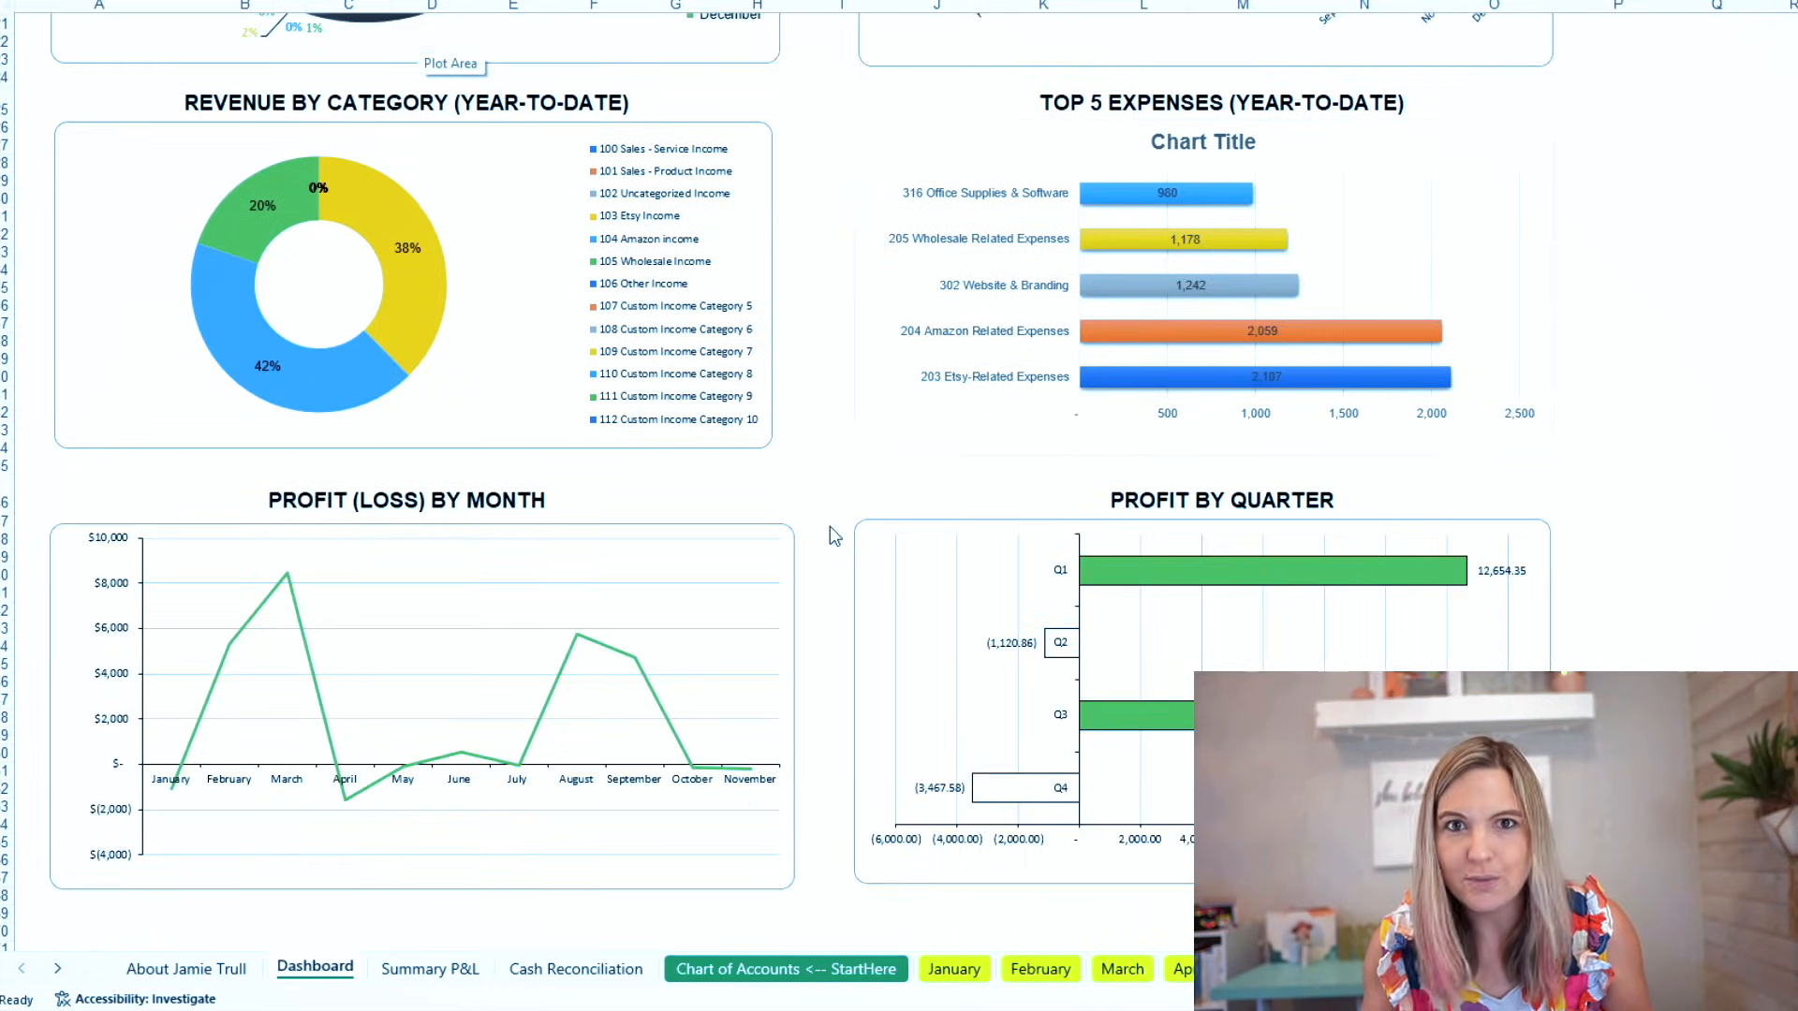
{"action": "scroll", "coordinate": [830, 535], "scroll_direction": "down", "scroll_amount": 1}
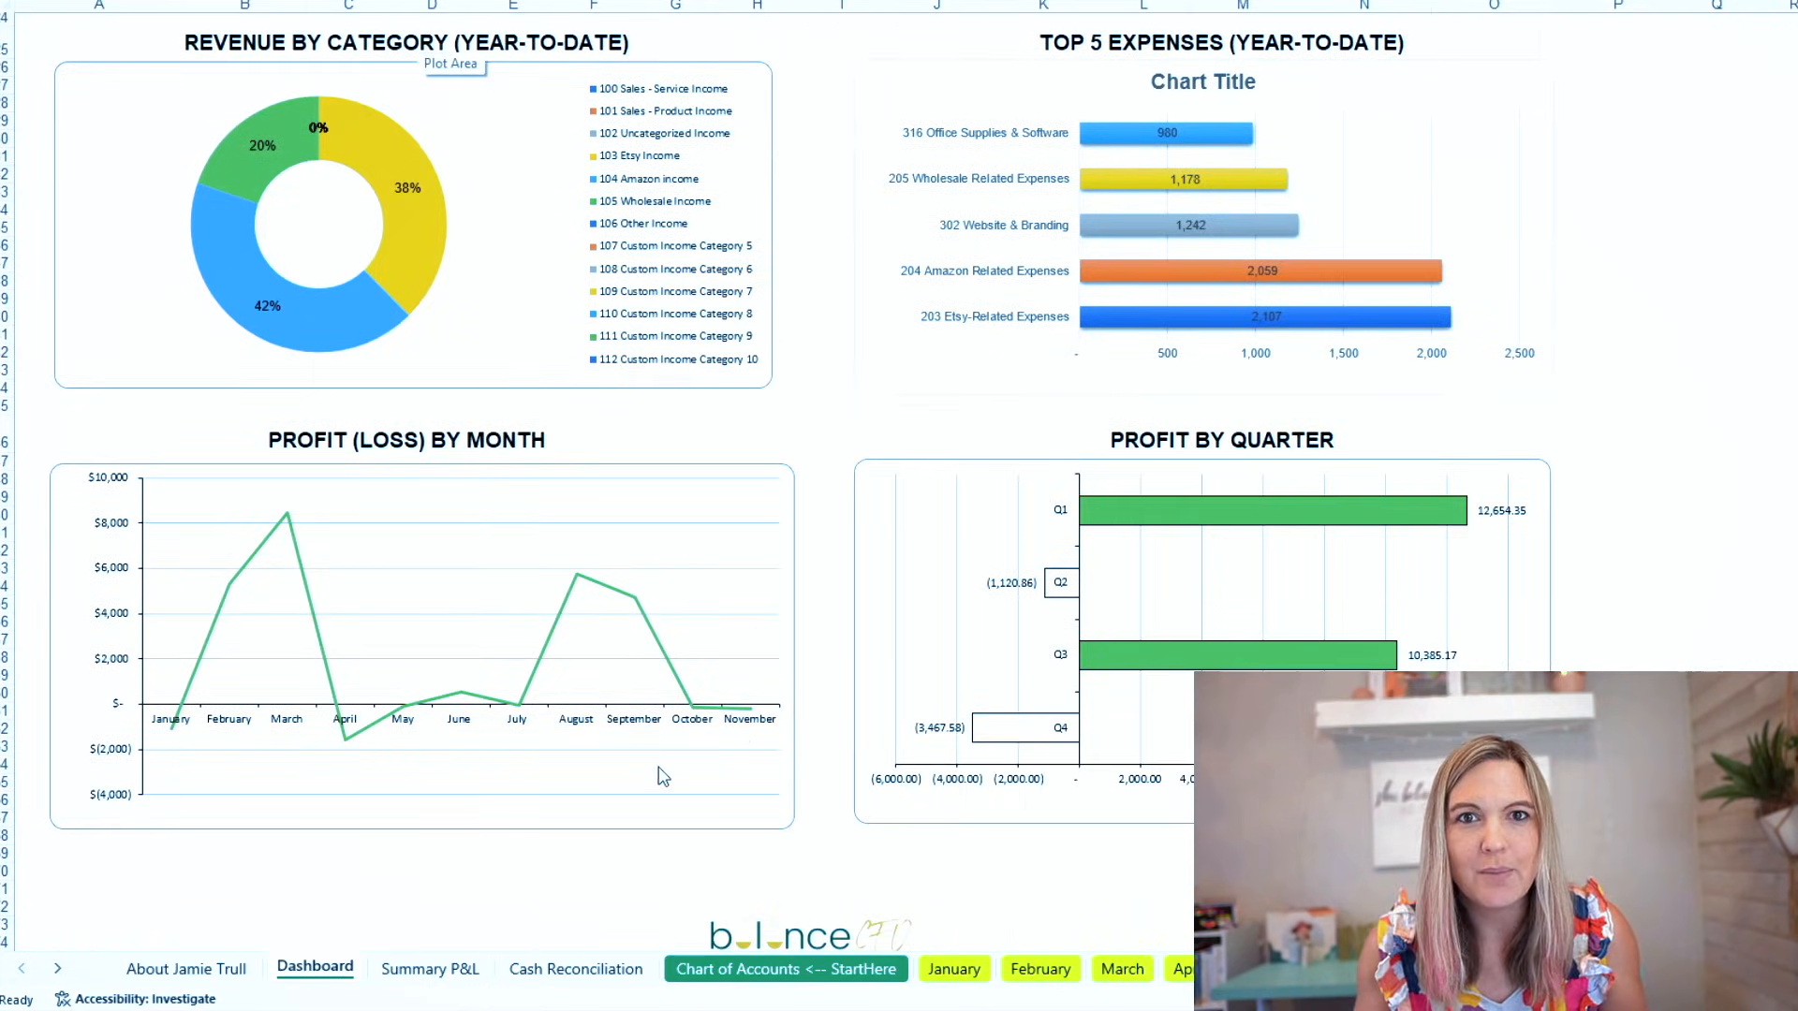
Step: Review the Summary P&L sheet across the monthly columns through to Full Year-to-Date
{"action": "left_click", "coordinate": [426, 971]}
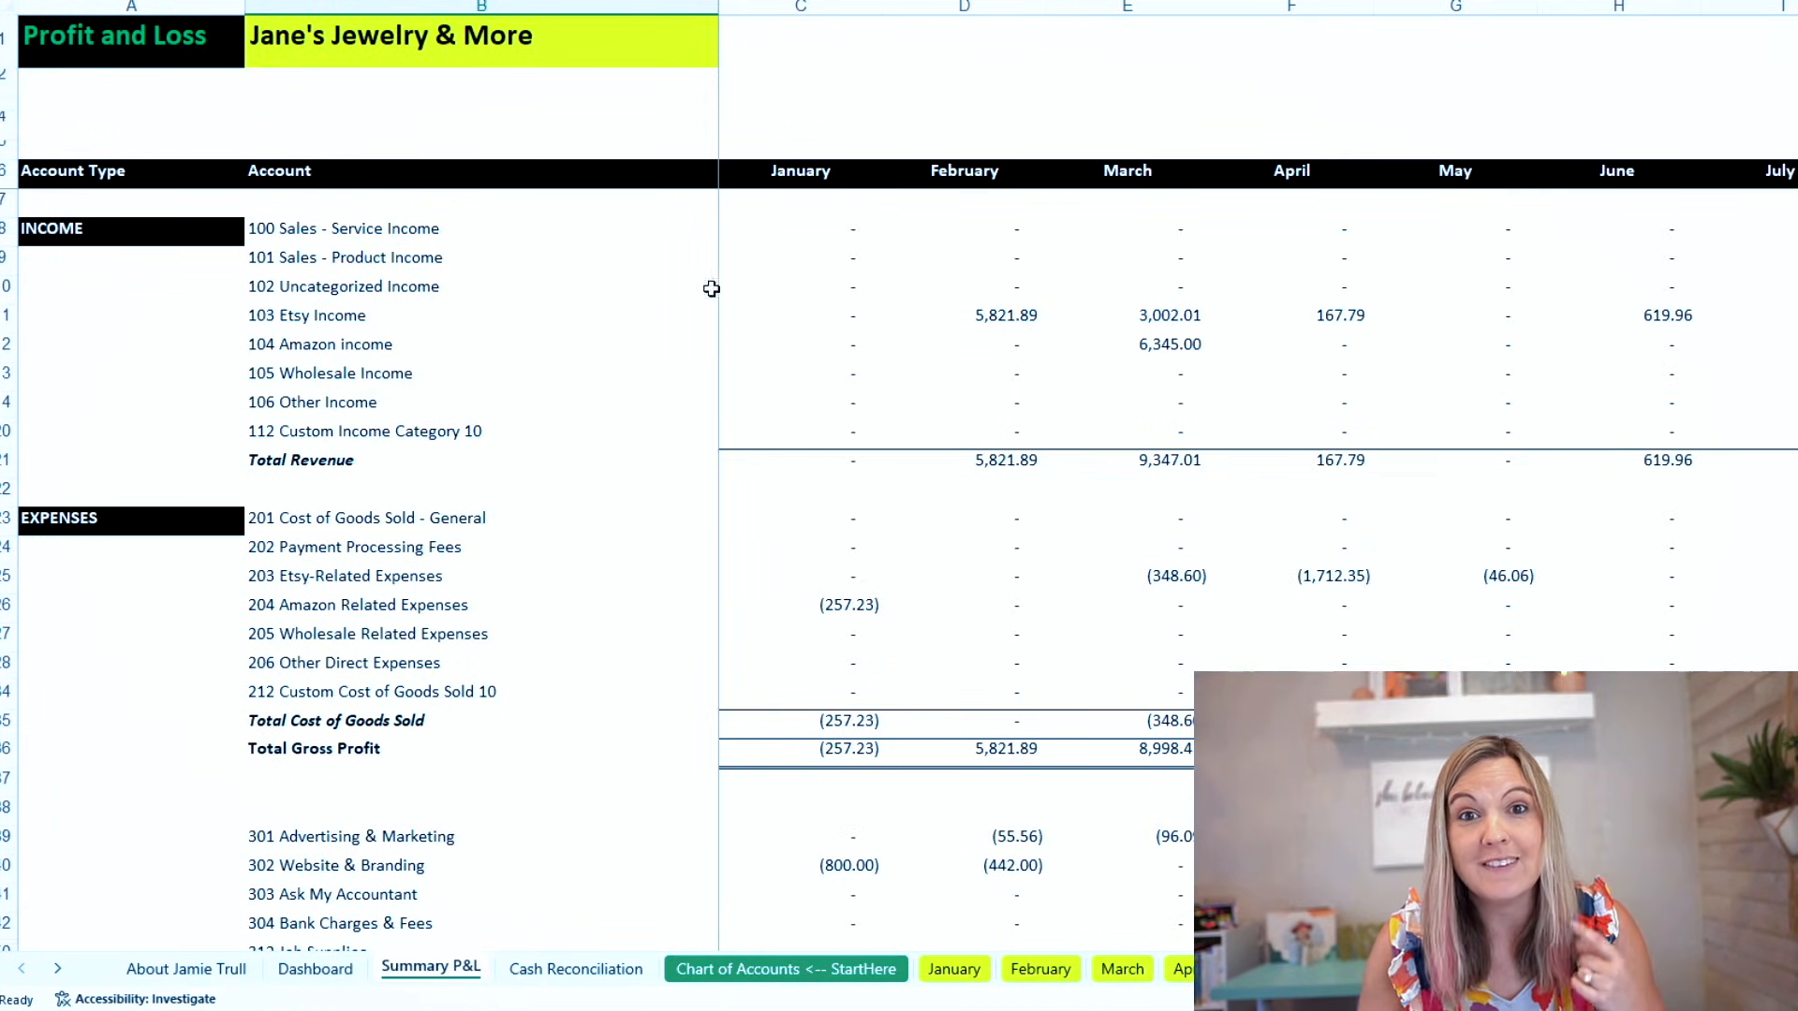
{"action": "left_click", "coordinate": [829, 178]}
{"action": "key", "text": "Right"}
{"action": "key", "text": "Right"}
{"action": "key", "text": "Right"}
{"action": "key", "text": "Right"}
{"action": "key", "text": "Right"}
{"action": "key", "text": "Right"}
{"action": "key", "text": "Right"}
{"action": "key", "text": "Right"}
{"action": "key", "text": "Right"}
{"action": "key", "text": "Right"}
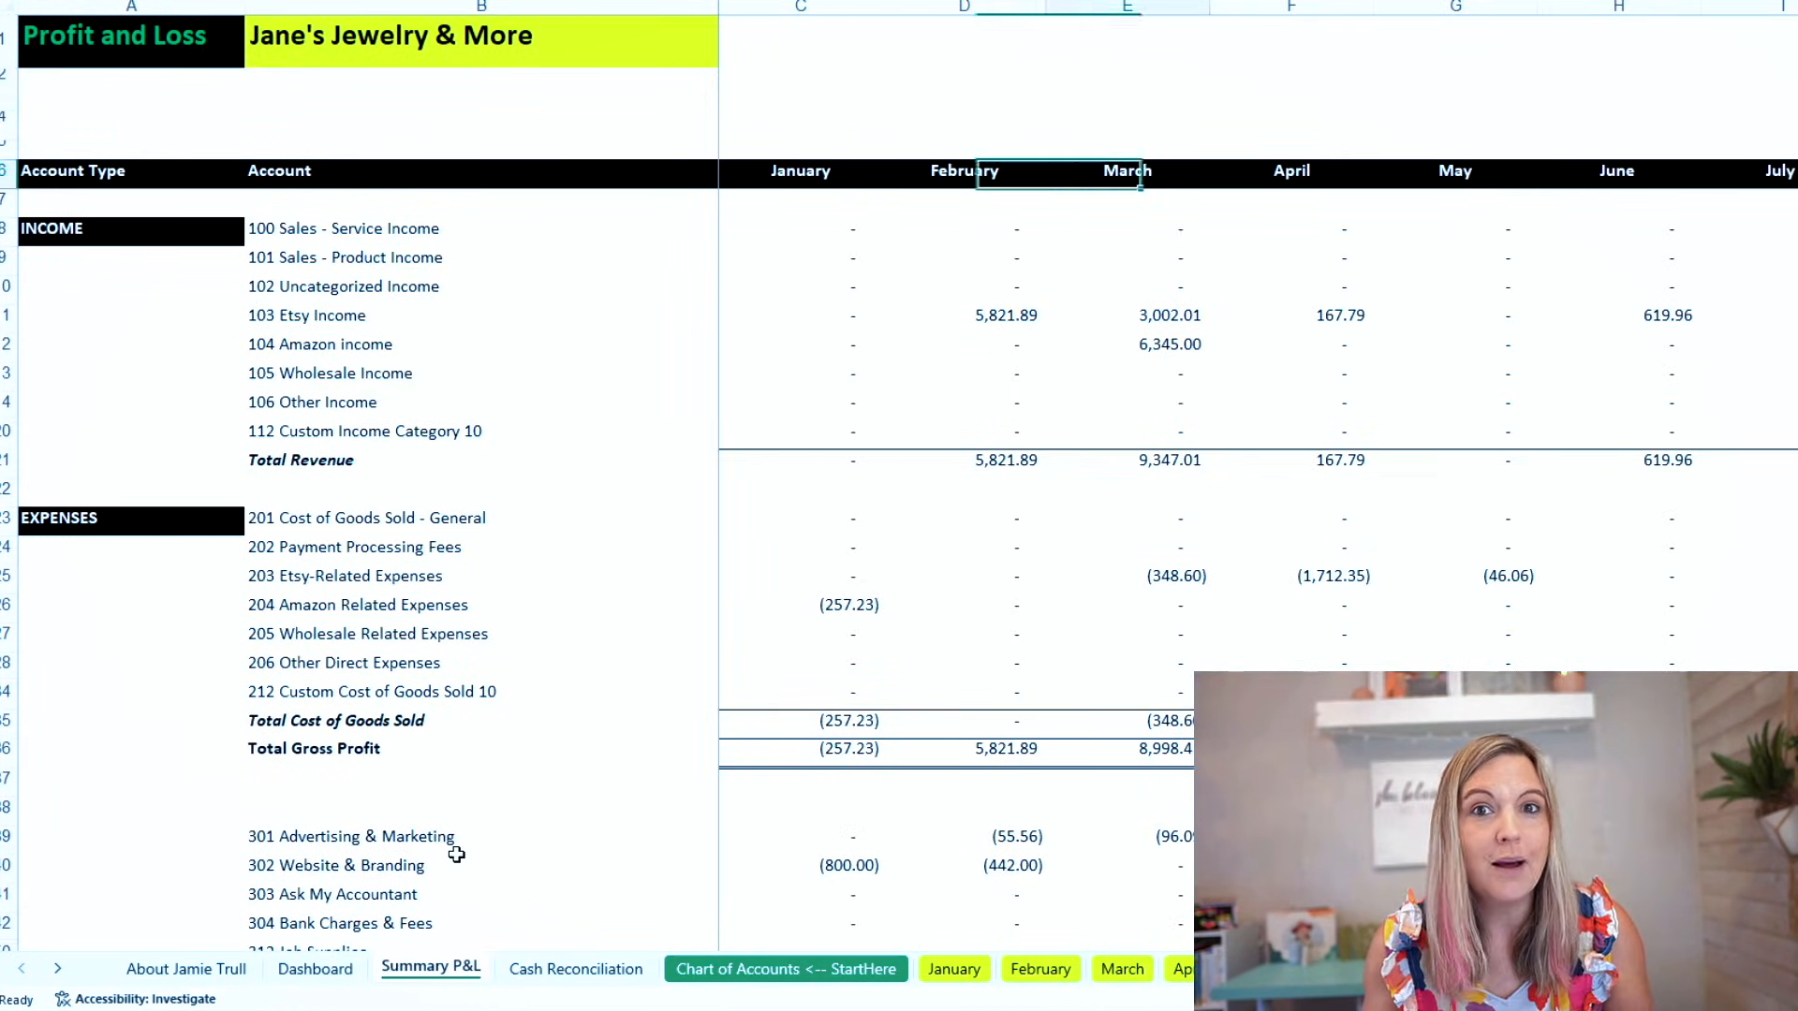
{"action": "key", "text": "Right"}
{"action": "key", "text": "Right"}
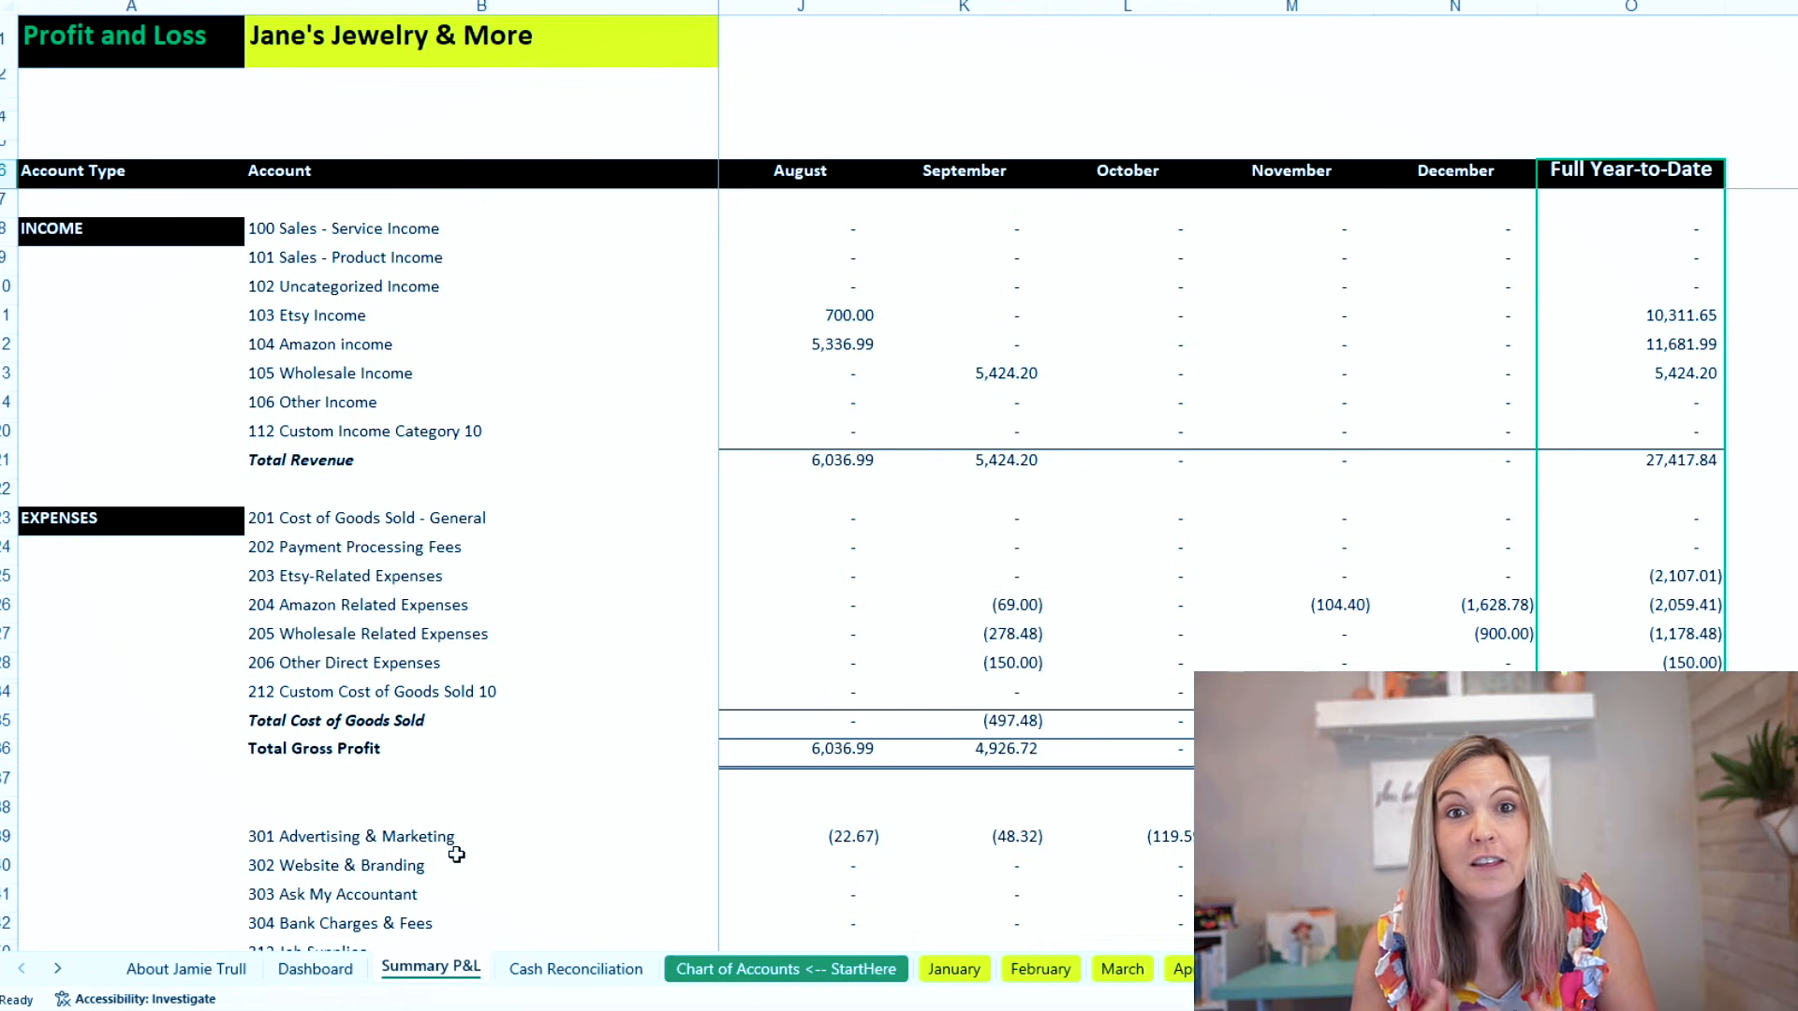
Step: Review the template's Chart of Accounts down to the non-P&L accounts, and view the January transactions sheet
{"action": "left_click", "coordinate": [731, 974]}
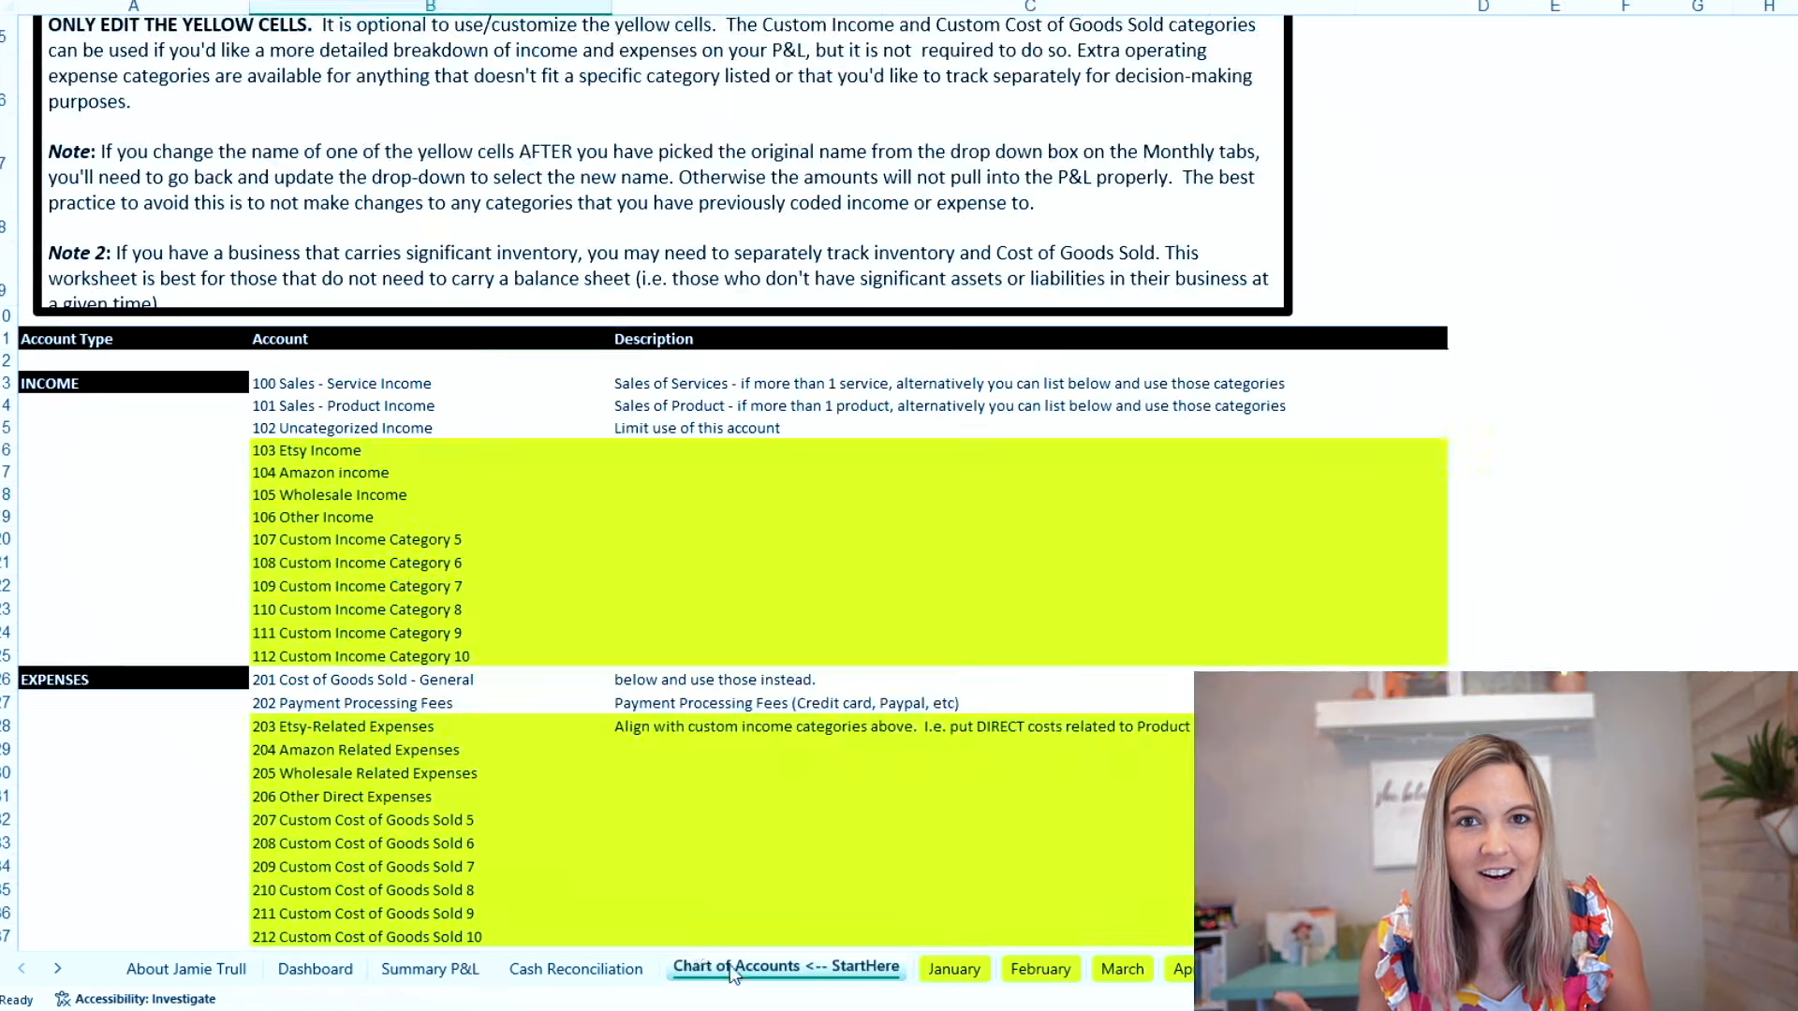
{"action": "scroll", "coordinate": [581, 734], "scroll_direction": "down", "scroll_amount": 5}
{"action": "scroll", "coordinate": [581, 734], "scroll_direction": "down", "scroll_amount": 14}
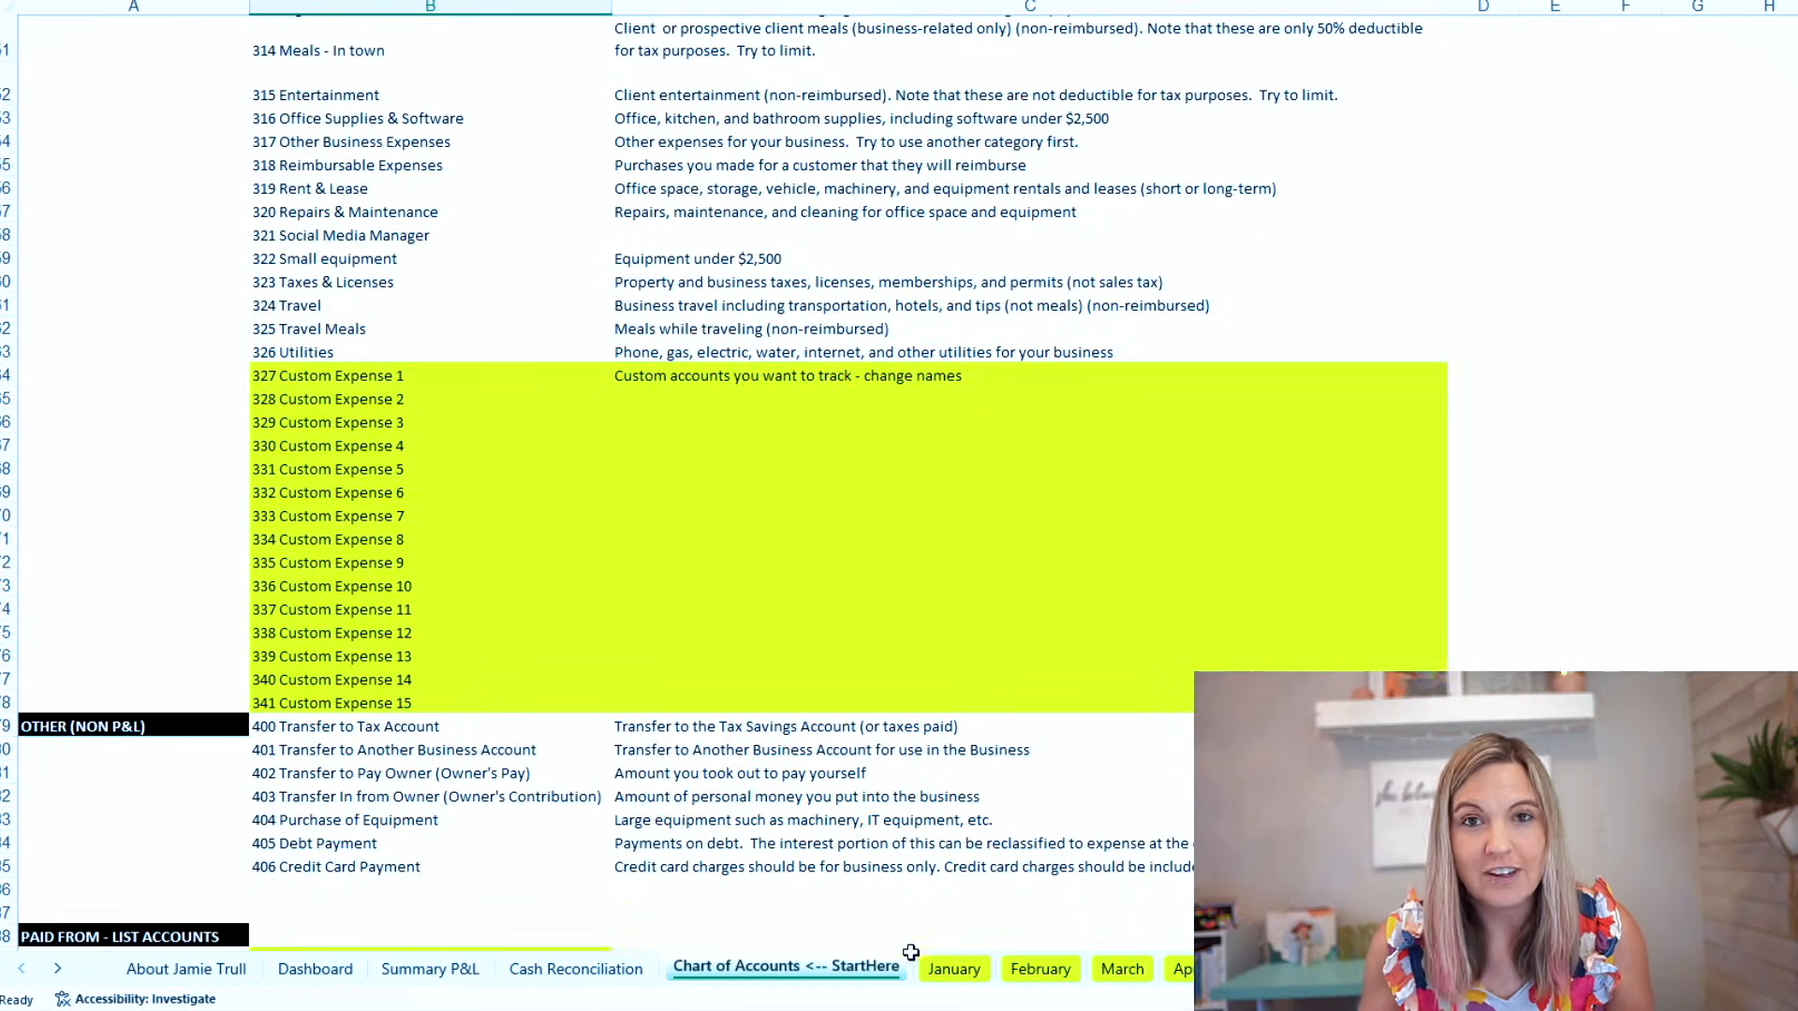
{"action": "left_click", "coordinate": [954, 970]}
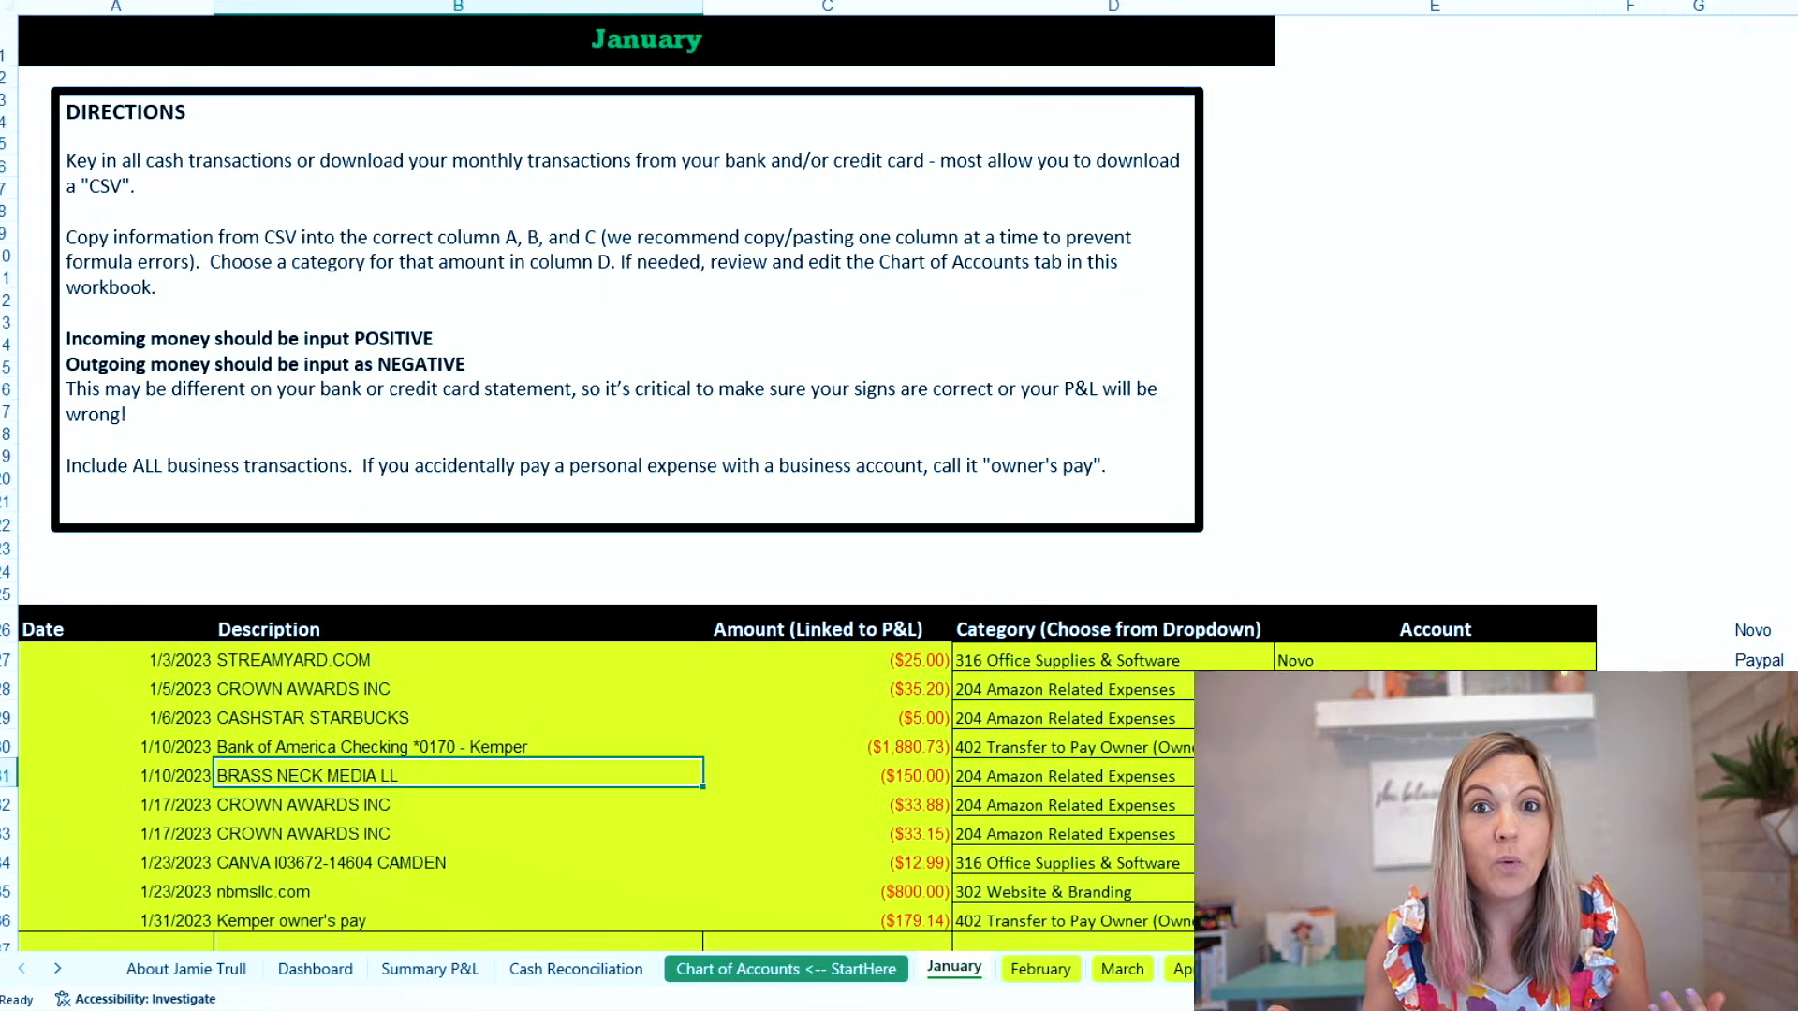
Step: Return to the template's Dashboard sheet and view the revenue by category and top 5 expenses charts
{"action": "left_click", "coordinate": [315, 969]}
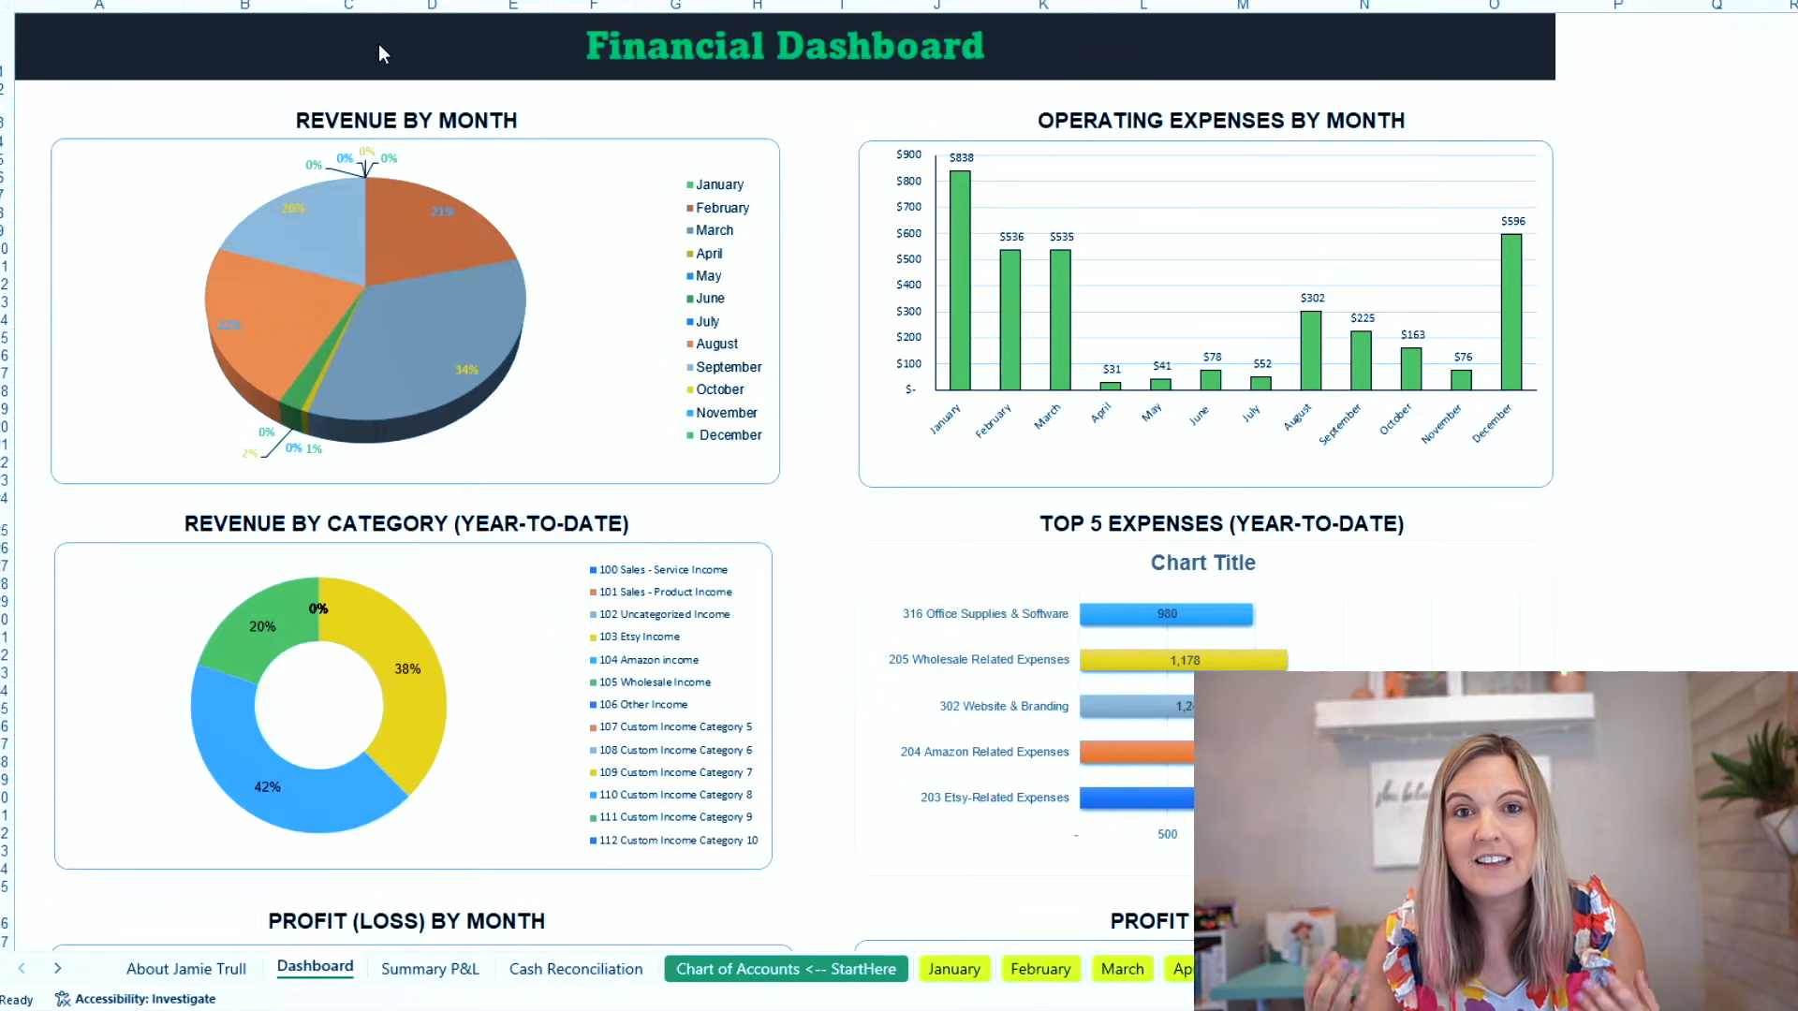
{"action": "scroll", "coordinate": [832, 536], "scroll_direction": "down", "scroll_amount": 8}
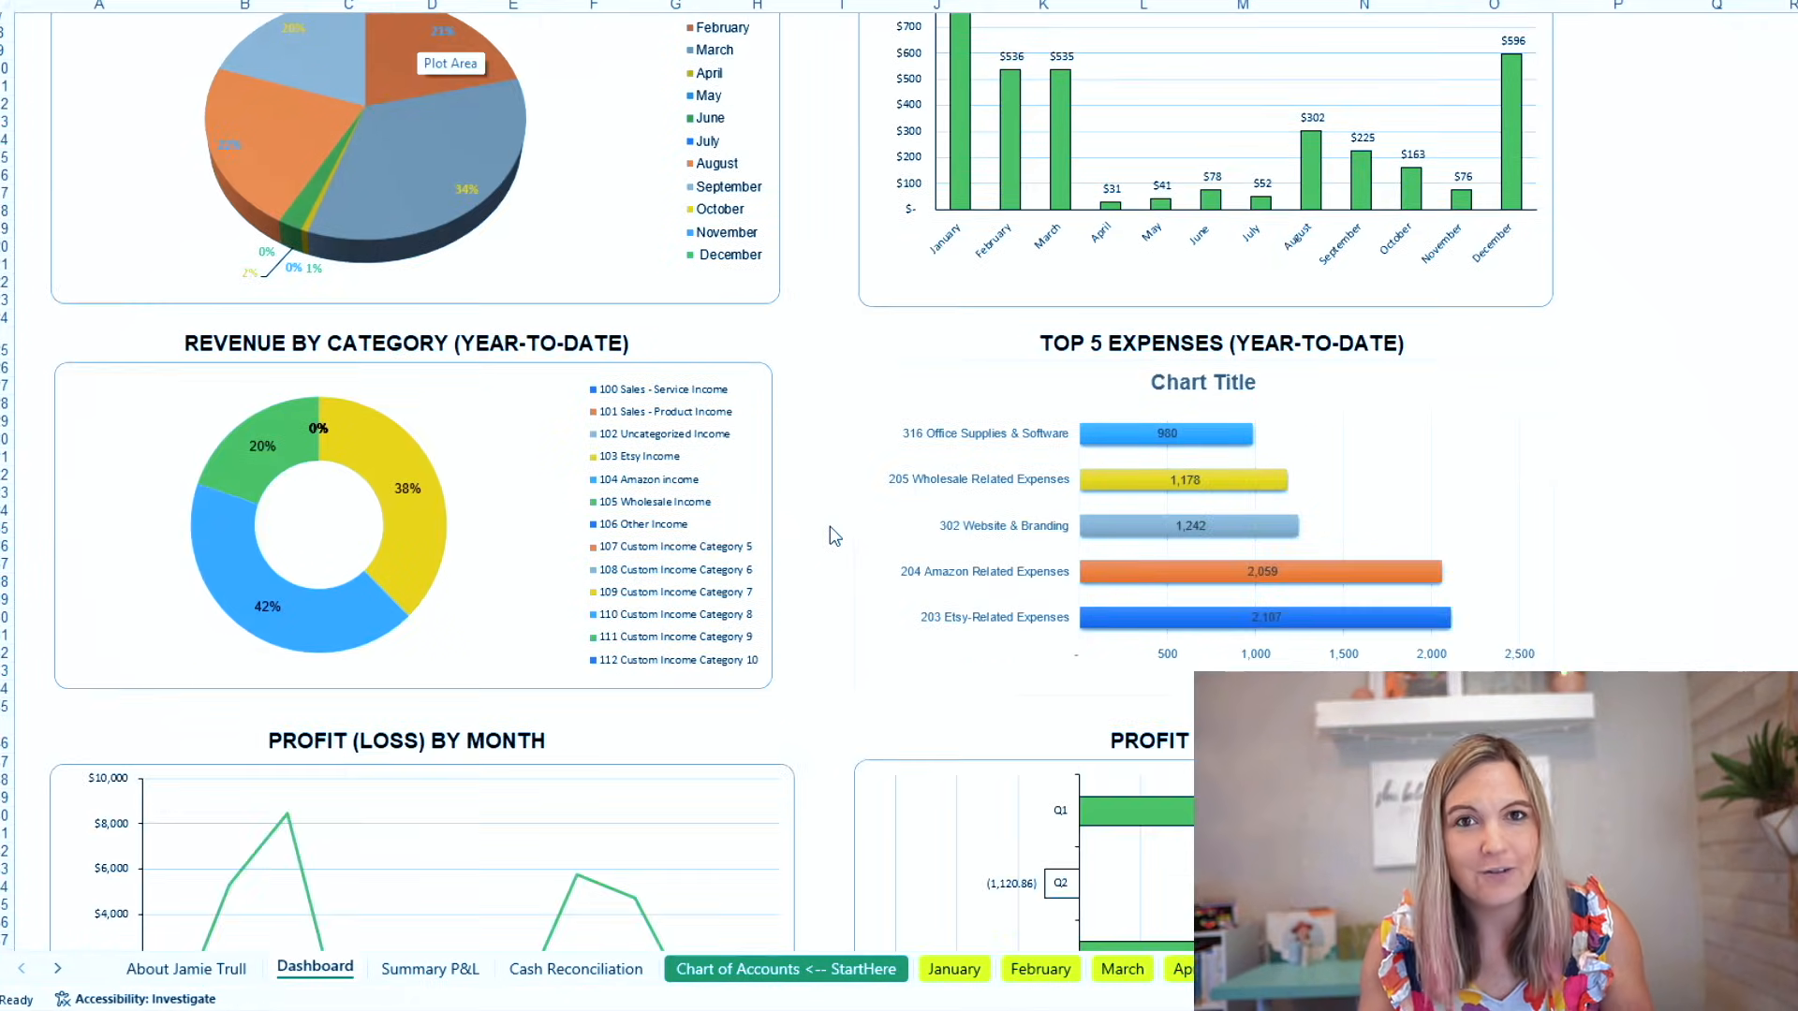